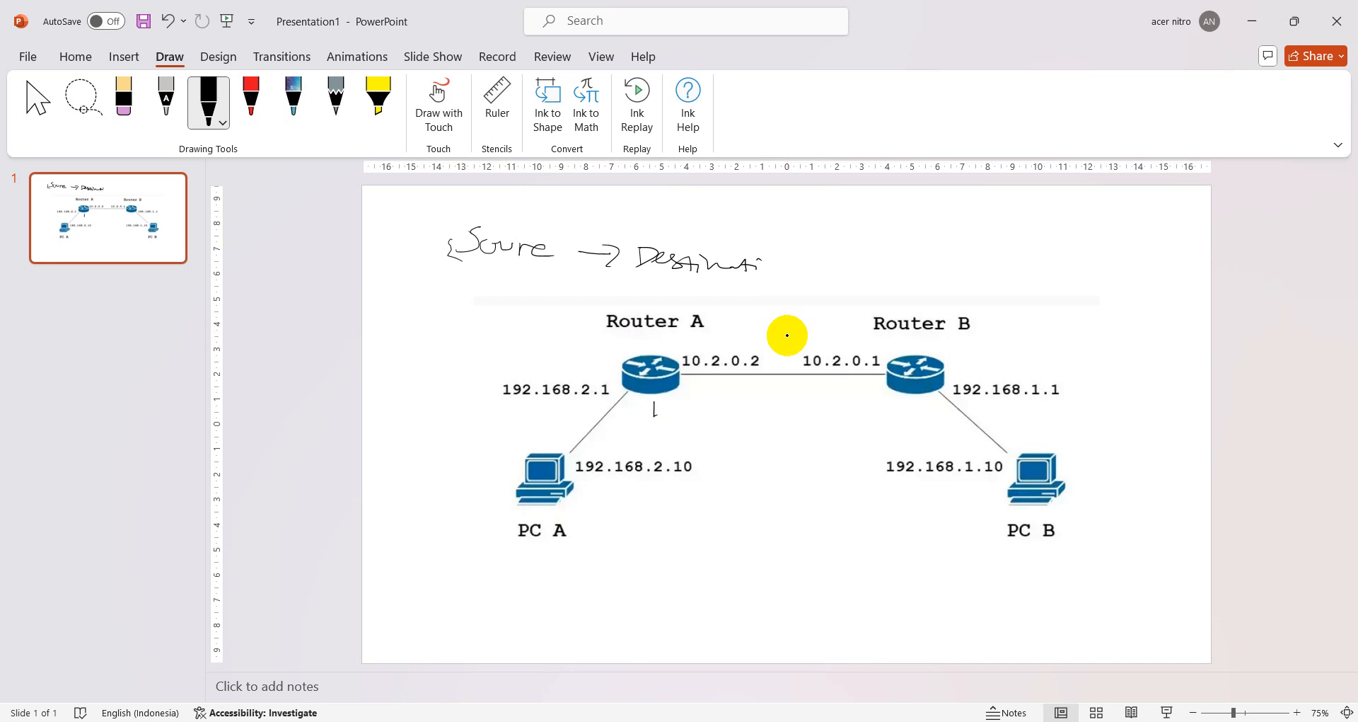
- Mark up the network diagram by circling Router B's letter and both PC IP addresses, and outlining the PC B area with ink
{"action": "left_click_drag", "start_coordinate": [984, 312], "coordinate": [986, 314]}
{"action": "mouse_move", "coordinate": [893, 424]}
{"action": "left_mouse_down"}
{"action": "mouse_move", "coordinate": [1076, 449]}
{"action": "mouse_move", "coordinate": [1061, 541]}
{"action": "left_mouse_up"}
{"action": "left_click_drag", "start_coordinate": [888, 428], "coordinate": [1027, 545]}
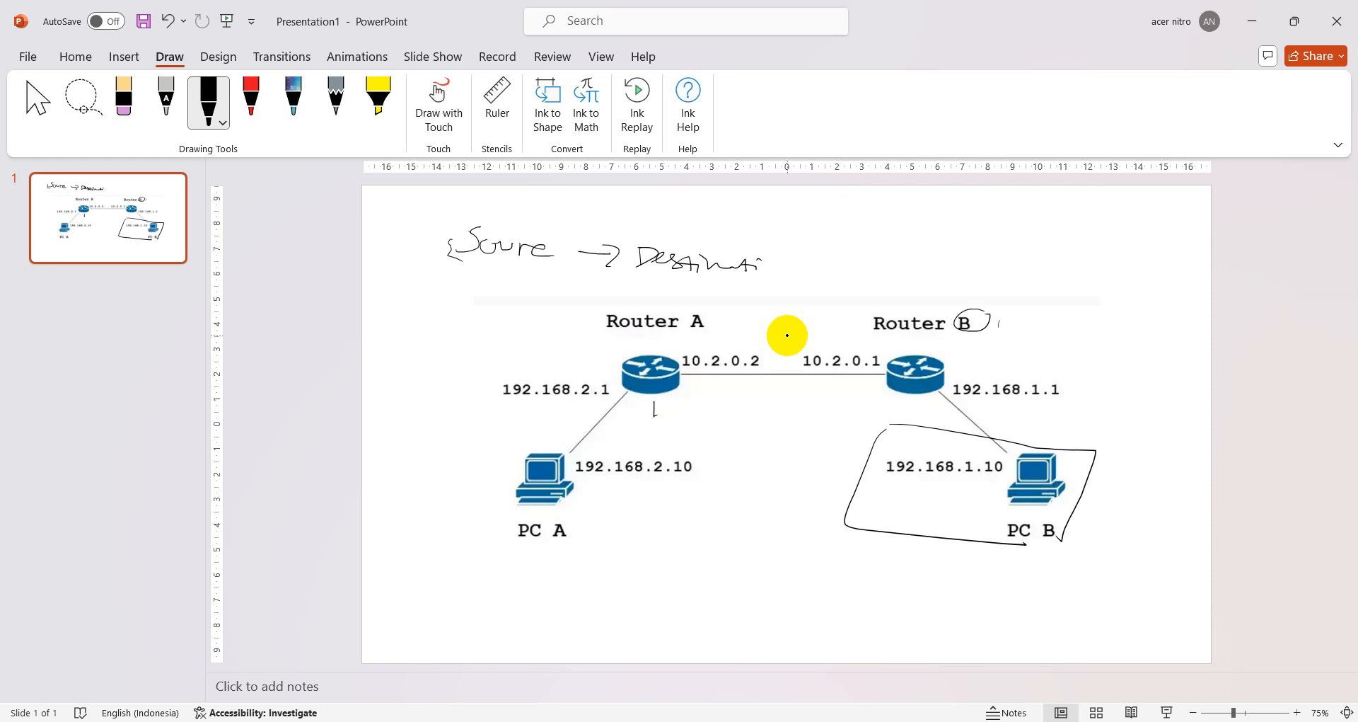
{"action": "mouse_move", "coordinate": [605, 480]}
{"action": "left_mouse_down"}
{"action": "mouse_move", "coordinate": [756, 473]}
{"action": "mouse_move", "coordinate": [634, 449]}
{"action": "left_mouse_up"}
{"action": "mouse_move", "coordinate": [1004, 450]}
{"action": "left_mouse_down"}
{"action": "mouse_move", "coordinate": [969, 440]}
{"action": "mouse_move", "coordinate": [884, 470]}
{"action": "mouse_move", "coordinate": [967, 490]}
{"action": "left_mouse_up"}
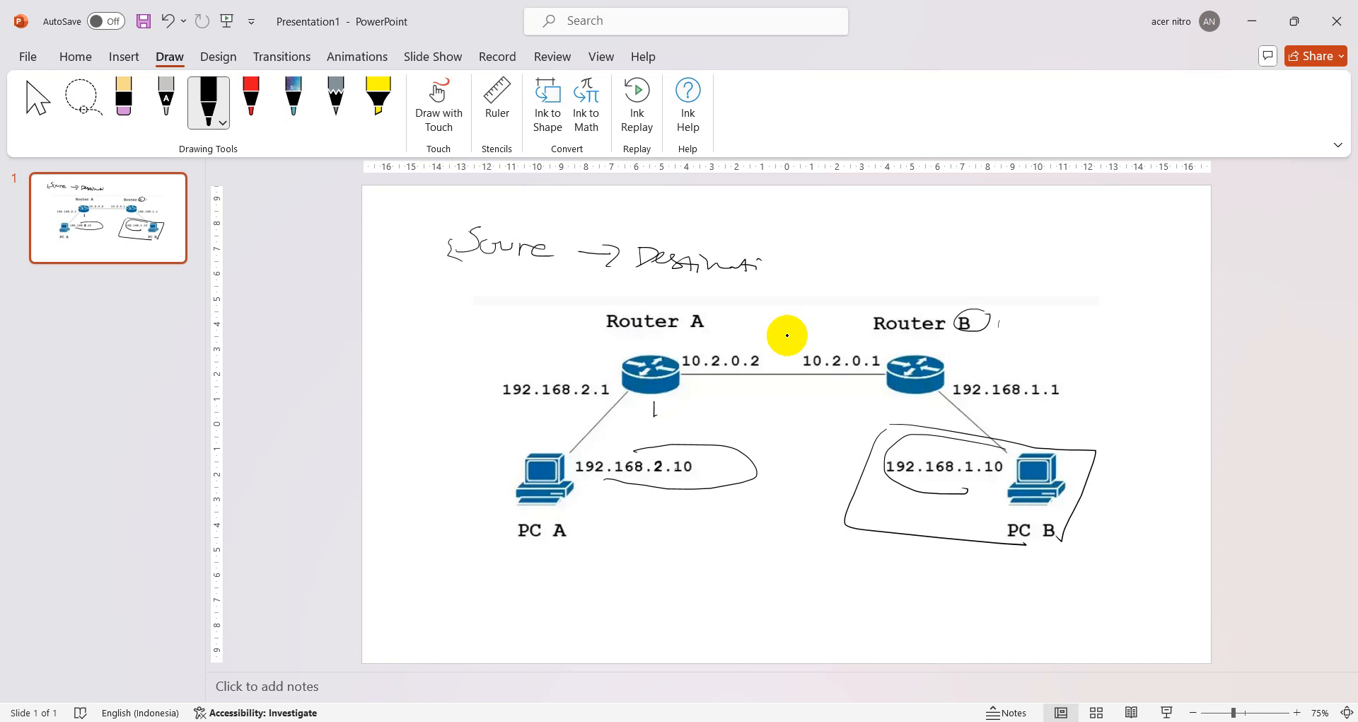
- Handwrite the network address 192.168.2.x below PC A's IP address
{"action": "left_click_drag", "start_coordinate": [587, 499], "coordinate": [643, 527]}
{"action": "left_click", "coordinate": [629, 510]}
{"action": "left_click_drag", "start_coordinate": [660, 501], "coordinate": [665, 519]}
{"action": "mouse_move", "coordinate": [685, 510]}
{"action": "left_mouse_down"}
{"action": "mouse_move", "coordinate": [675, 523]}
{"action": "mouse_move", "coordinate": [684, 511]}
{"action": "mouse_move", "coordinate": [721, 525]}
{"action": "mouse_move", "coordinate": [744, 512]}
{"action": "left_mouse_up"}
{"action": "left_click", "coordinate": [698, 511]}
{"action": "left_click", "coordinate": [729, 518]}
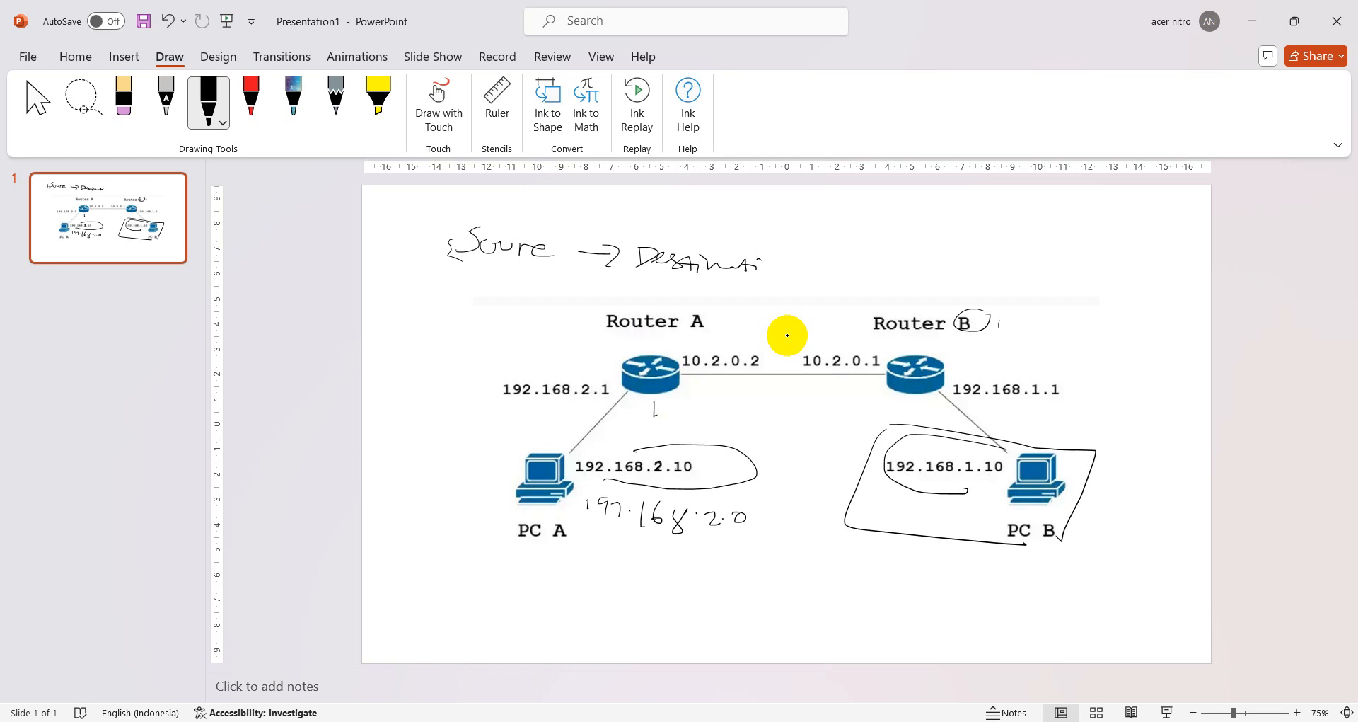
{"action": "mouse_move", "coordinate": [751, 512]}
{"action": "left_mouse_down"}
{"action": "mouse_move", "coordinate": [735, 523]}
{"action": "mouse_move", "coordinate": [755, 530]}
{"action": "left_mouse_up"}
- Handwrite 192.168.1.x below PC B's IP address and draw a double-headed arrow between the two handwritten network addresses
{"action": "mouse_move", "coordinate": [876, 500]}
{"action": "left_mouse_down"}
{"action": "mouse_move", "coordinate": [878, 525]}
{"action": "mouse_move", "coordinate": [900, 519]}
{"action": "left_mouse_up"}
{"action": "left_click", "coordinate": [909, 515]}
{"action": "left_click_drag", "start_coordinate": [922, 506], "coordinate": [942, 544]}
{"action": "left_click_drag", "start_coordinate": [952, 523], "coordinate": [976, 541]}
{"action": "left_click_drag", "start_coordinate": [992, 532], "coordinate": [994, 546]}
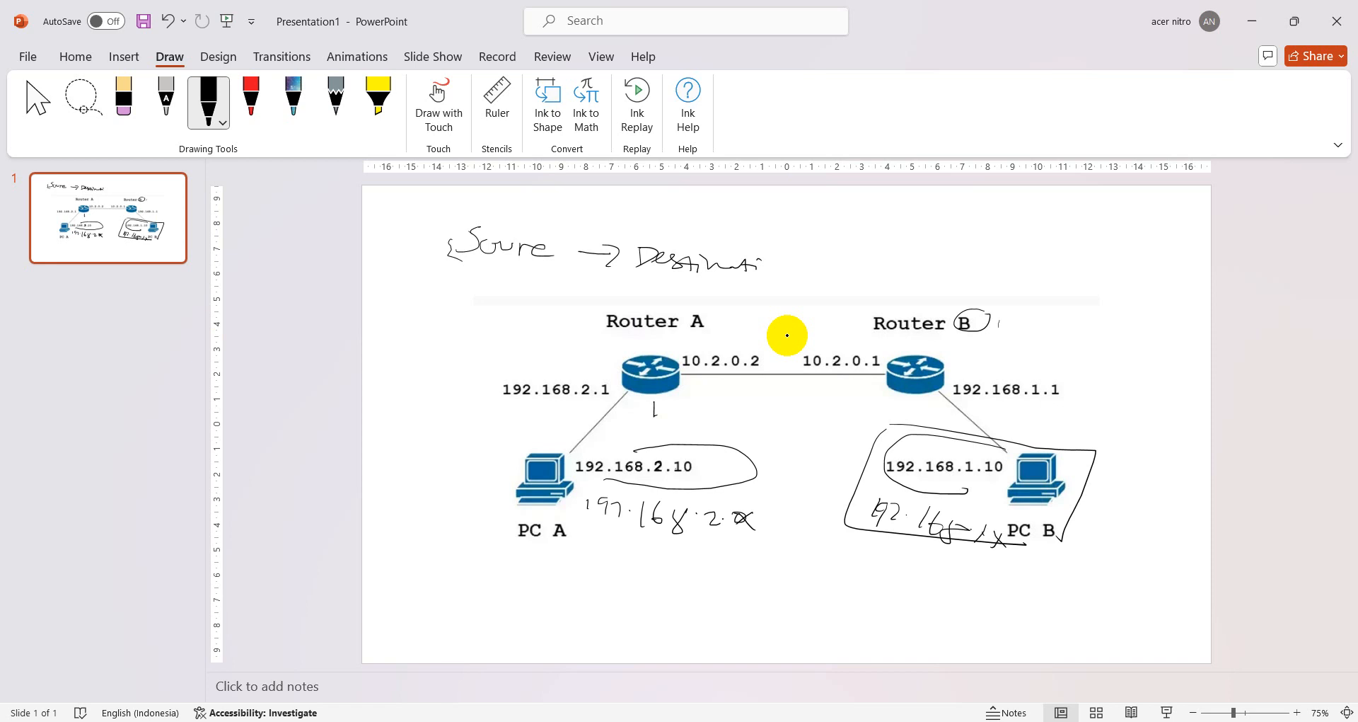
{"action": "mouse_move", "coordinate": [793, 520]}
{"action": "left_mouse_down"}
{"action": "mouse_move", "coordinate": [853, 514]}
{"action": "mouse_move", "coordinate": [807, 533]}
{"action": "left_mouse_up"}
- Handwrite /24 beside PC B and draw an outline around the PC A network
{"action": "mouse_move", "coordinate": [1119, 539]}
{"action": "left_mouse_down"}
{"action": "mouse_move", "coordinate": [1098, 565]}
{"action": "mouse_move", "coordinate": [1153, 566]}
{"action": "left_mouse_up"}
{"action": "left_click_drag", "start_coordinate": [1158, 560], "coordinate": [1123, 607]}
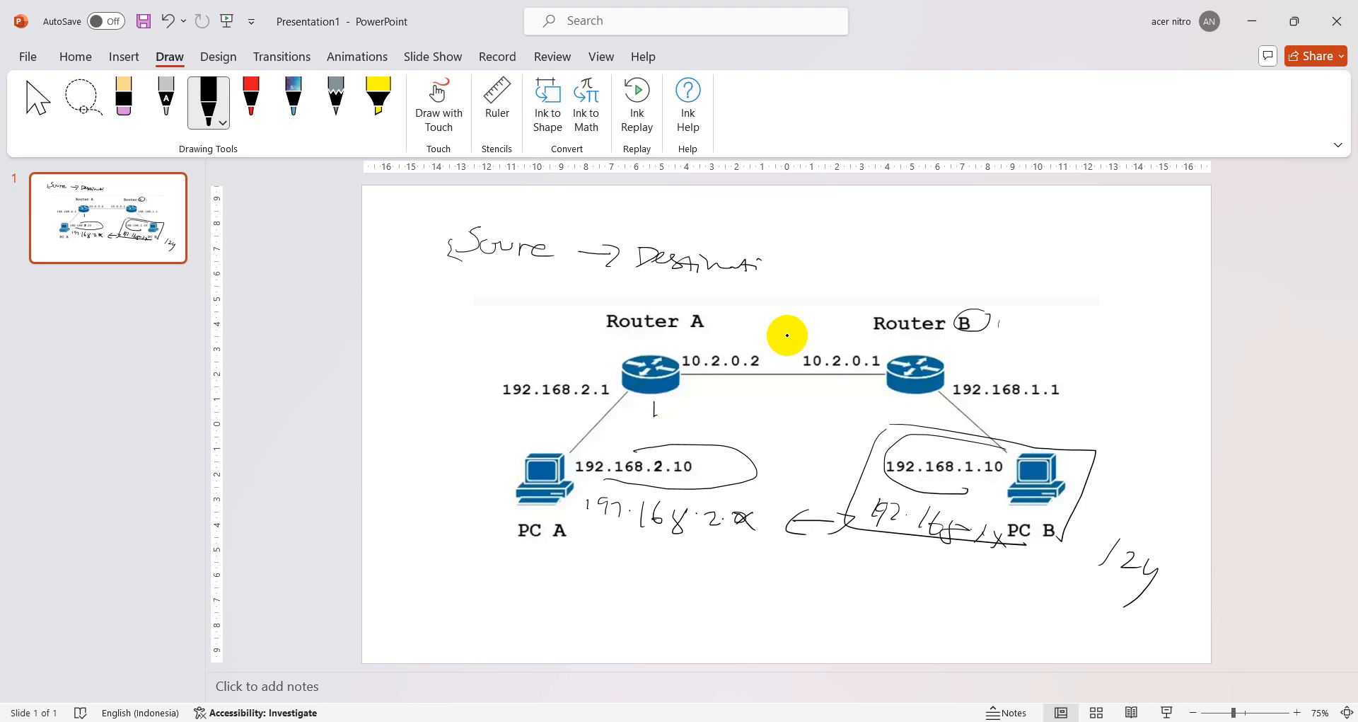
{"action": "mouse_move", "coordinate": [475, 443]}
{"action": "left_mouse_down"}
{"action": "mouse_move", "coordinate": [700, 398]}
{"action": "mouse_move", "coordinate": [769, 439]}
{"action": "mouse_move", "coordinate": [750, 552]}
{"action": "mouse_move", "coordinate": [511, 582]}
{"action": "mouse_move", "coordinate": [478, 453]}
{"action": "left_mouse_up"}
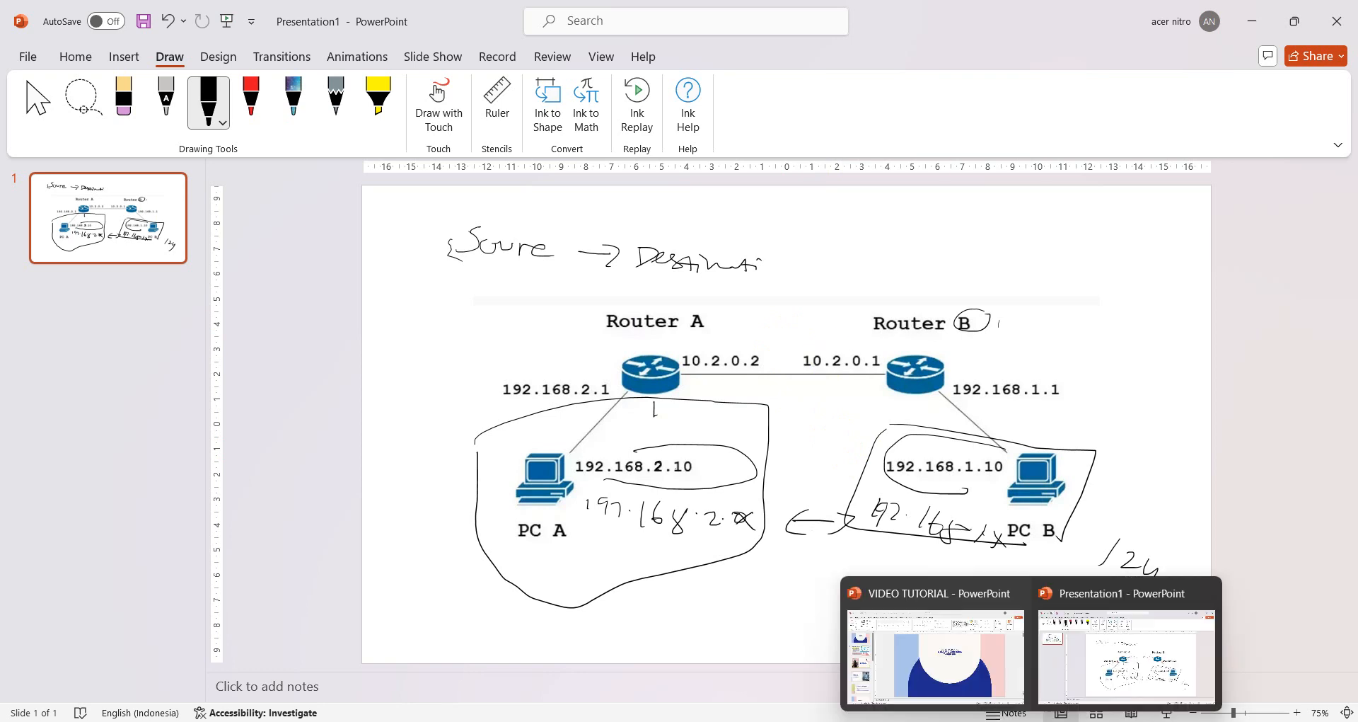
- Switch to Paint and annotate LAB-1 with a circled label, a double-headed arrow between the PCs and the note IP
{"action": "left_click", "coordinate": [991, 654]}
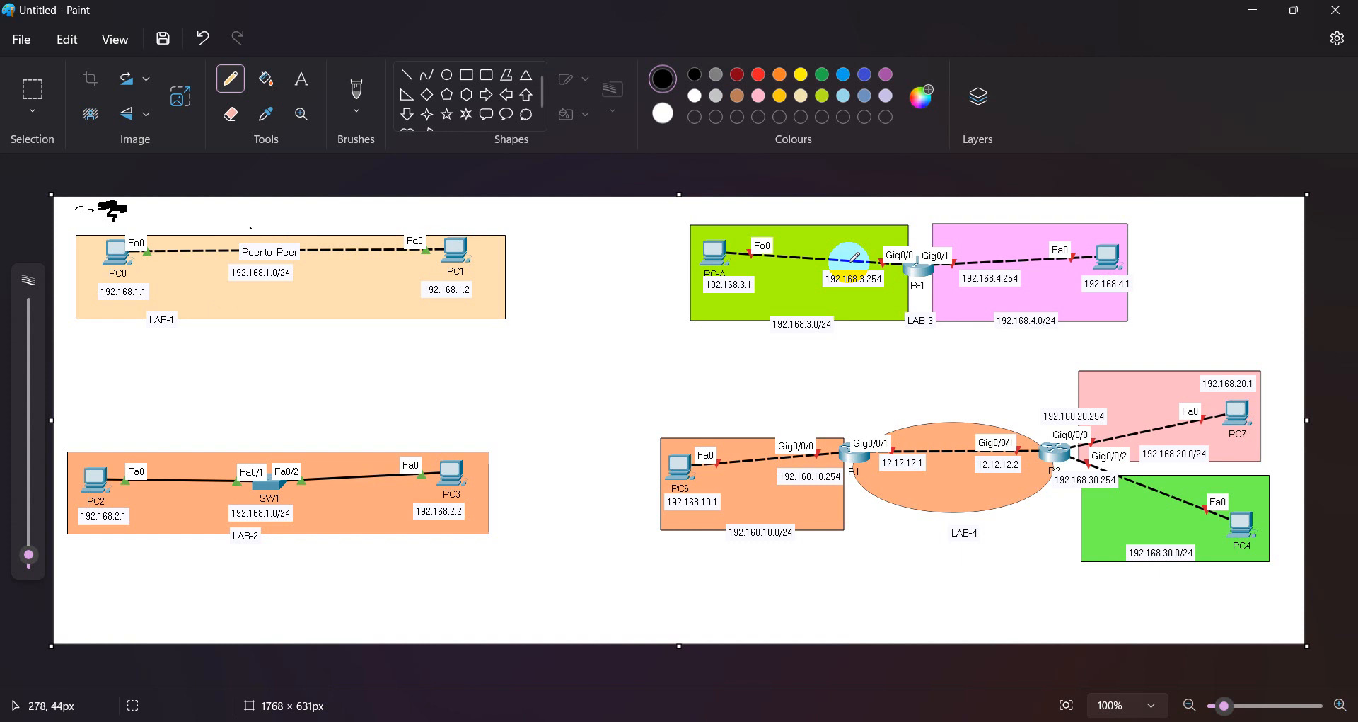
{"action": "left_click_drag", "start_coordinate": [153, 306], "coordinate": [171, 311]}
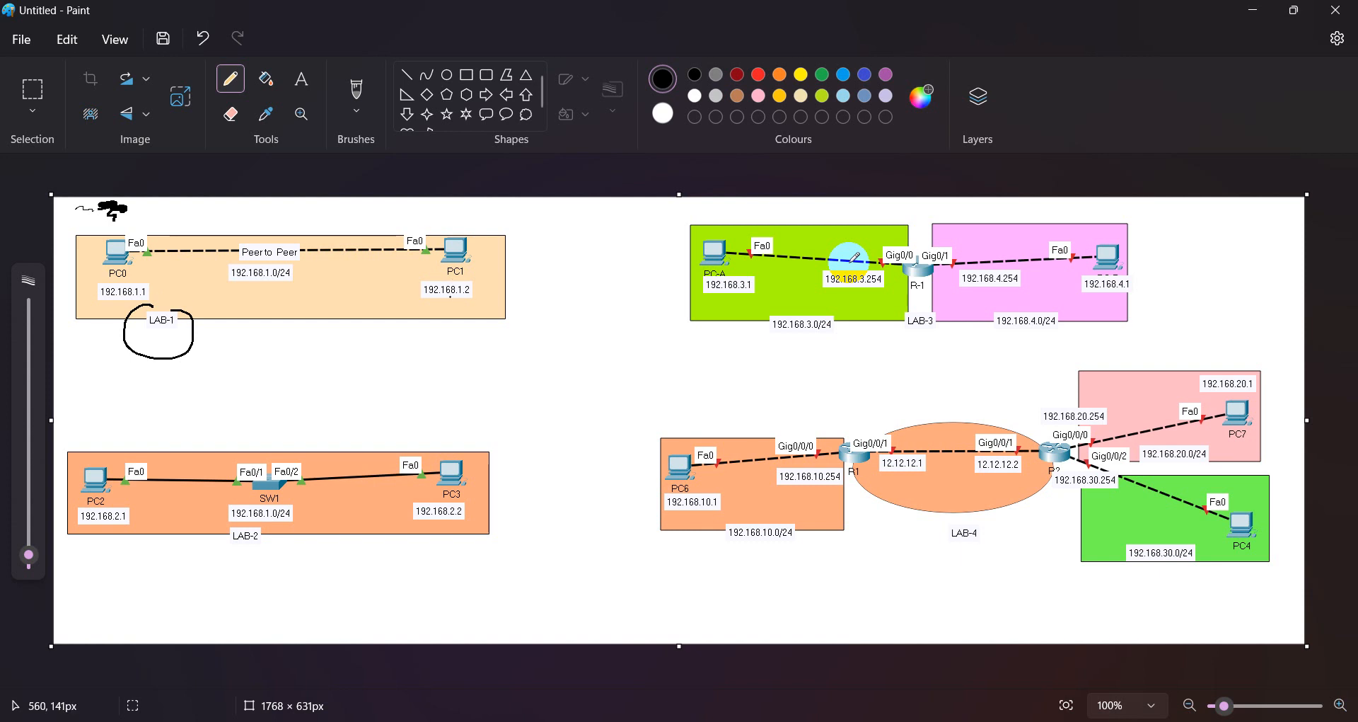
{"action": "mouse_move", "coordinate": [271, 301]}
{"action": "left_mouse_down"}
{"action": "mouse_move", "coordinate": [317, 302]}
{"action": "mouse_move", "coordinate": [276, 307]}
{"action": "left_mouse_up"}
{"action": "mouse_move", "coordinate": [516, 249]}
{"action": "left_mouse_down"}
{"action": "mouse_move", "coordinate": [514, 264]}
{"action": "mouse_move", "coordinate": [536, 247]}
{"action": "left_mouse_up"}
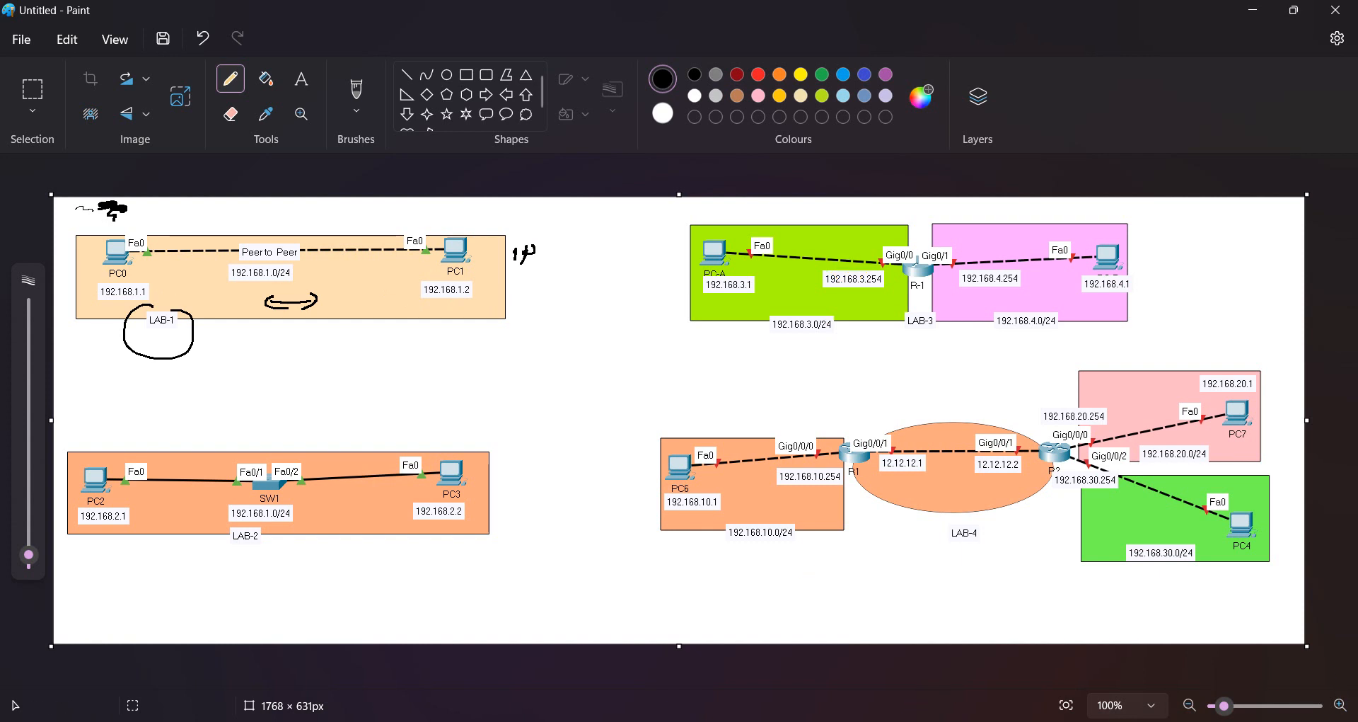
- Switch to Cisco Packet Tracer and review PC0's IPv4 address and subnet mask in its IP configuration
{"action": "left_click", "coordinate": [719, 644]}
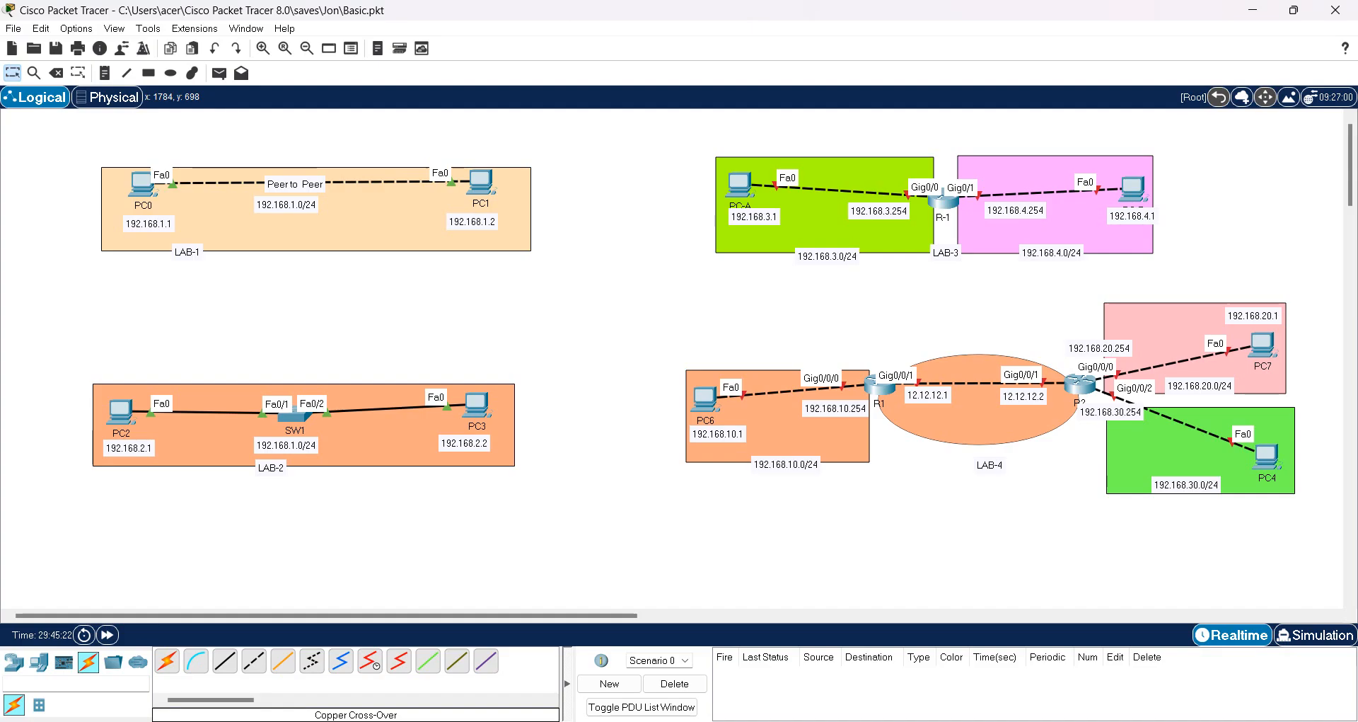
{"action": "left_click", "coordinate": [122, 176]}
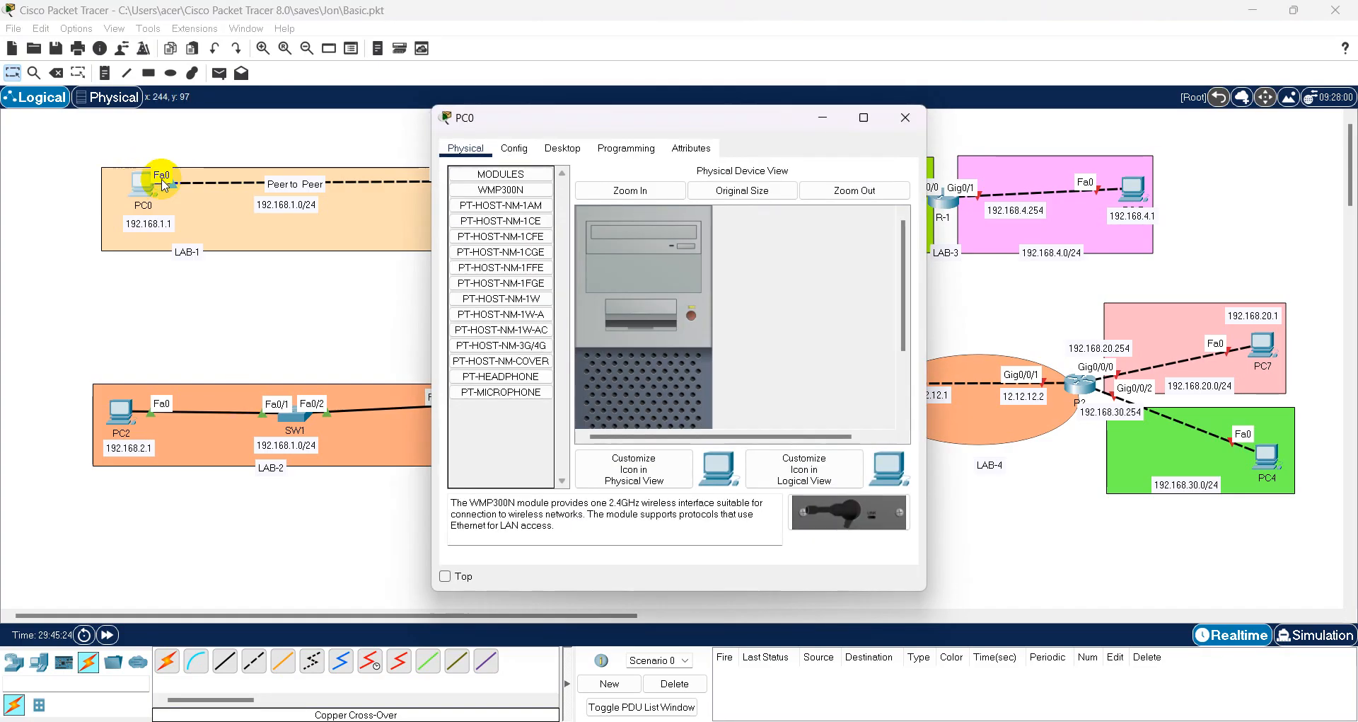
{"action": "left_click", "coordinate": [576, 150]}
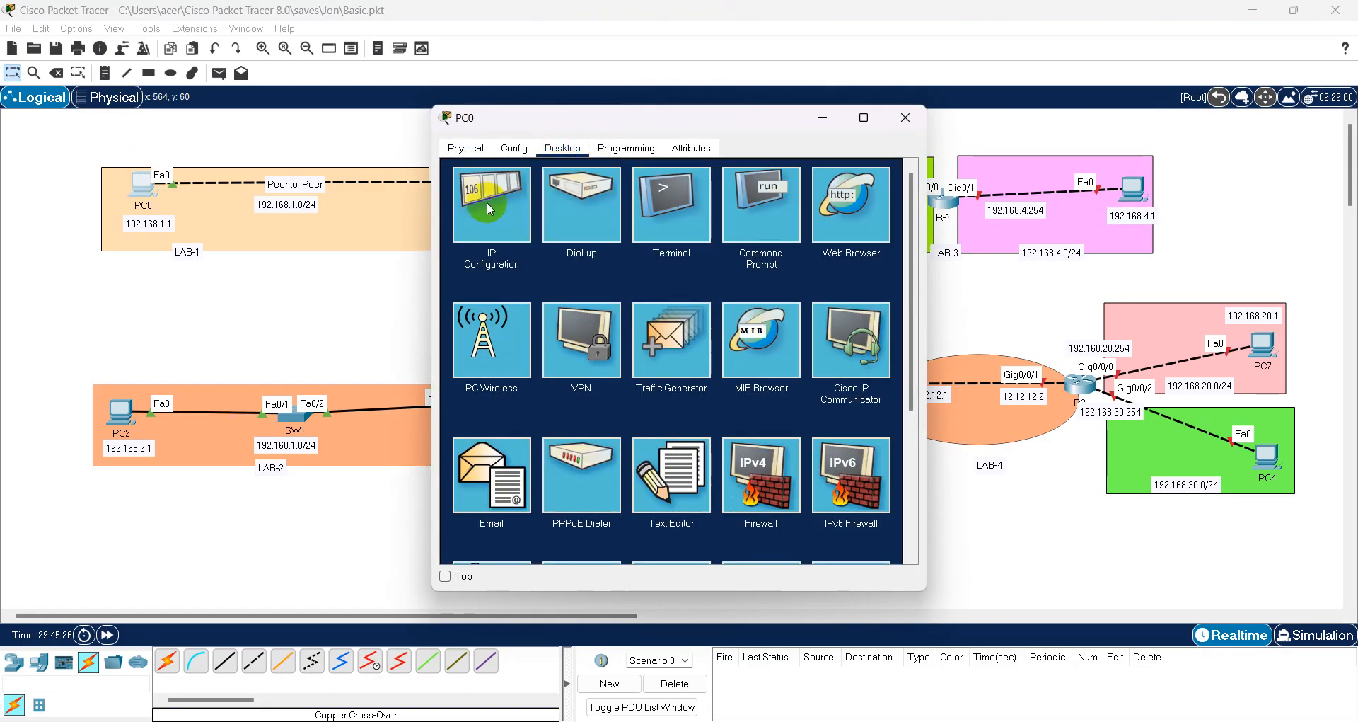
{"action": "left_click", "coordinate": [486, 202]}
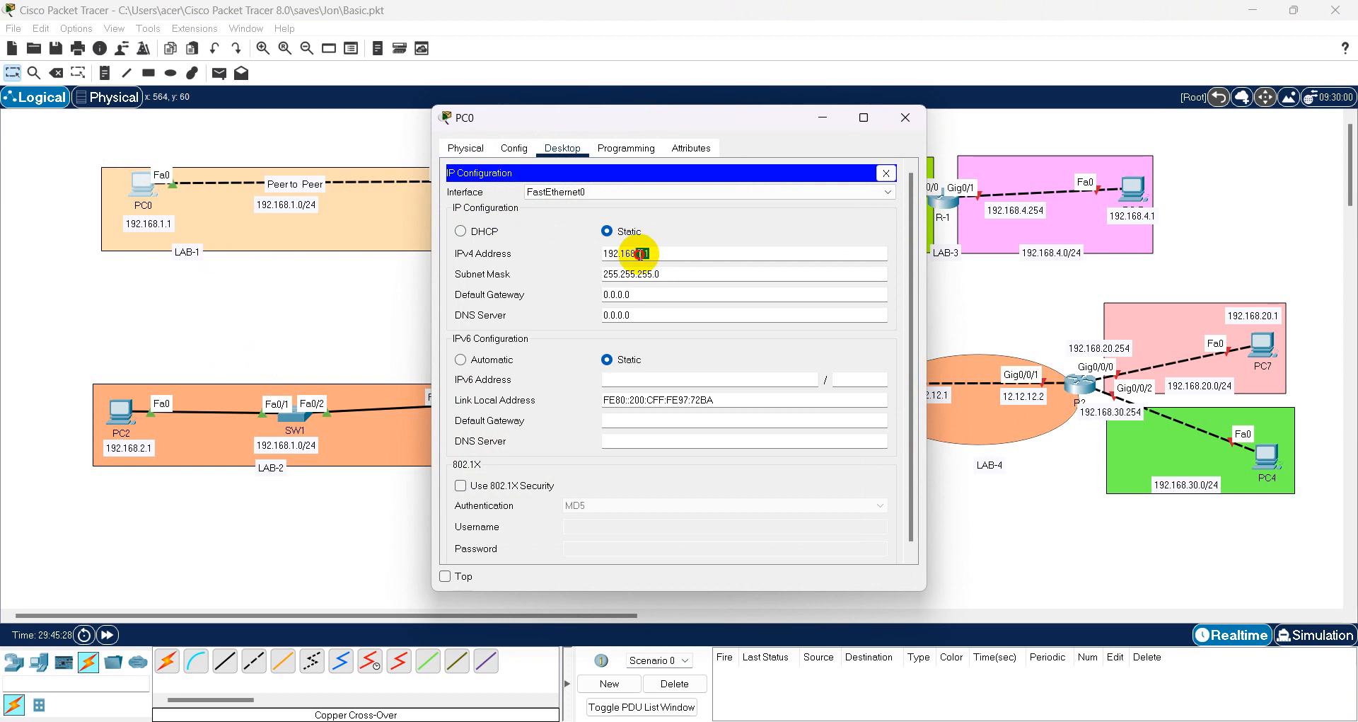
{"action": "left_click_drag", "start_coordinate": [669, 253], "coordinate": [591, 254]}
{"action": "left_click_drag", "start_coordinate": [665, 274], "coordinate": [574, 275]}
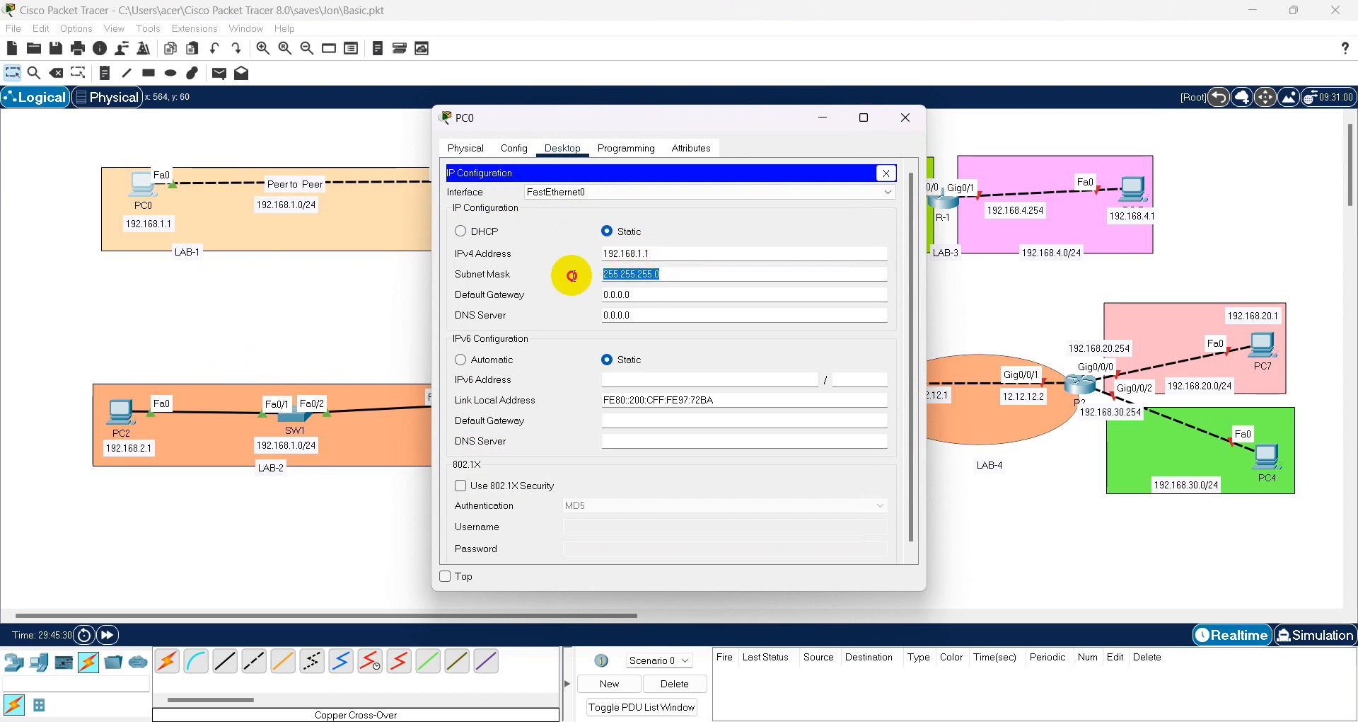
{"action": "left_click", "coordinate": [886, 173]}
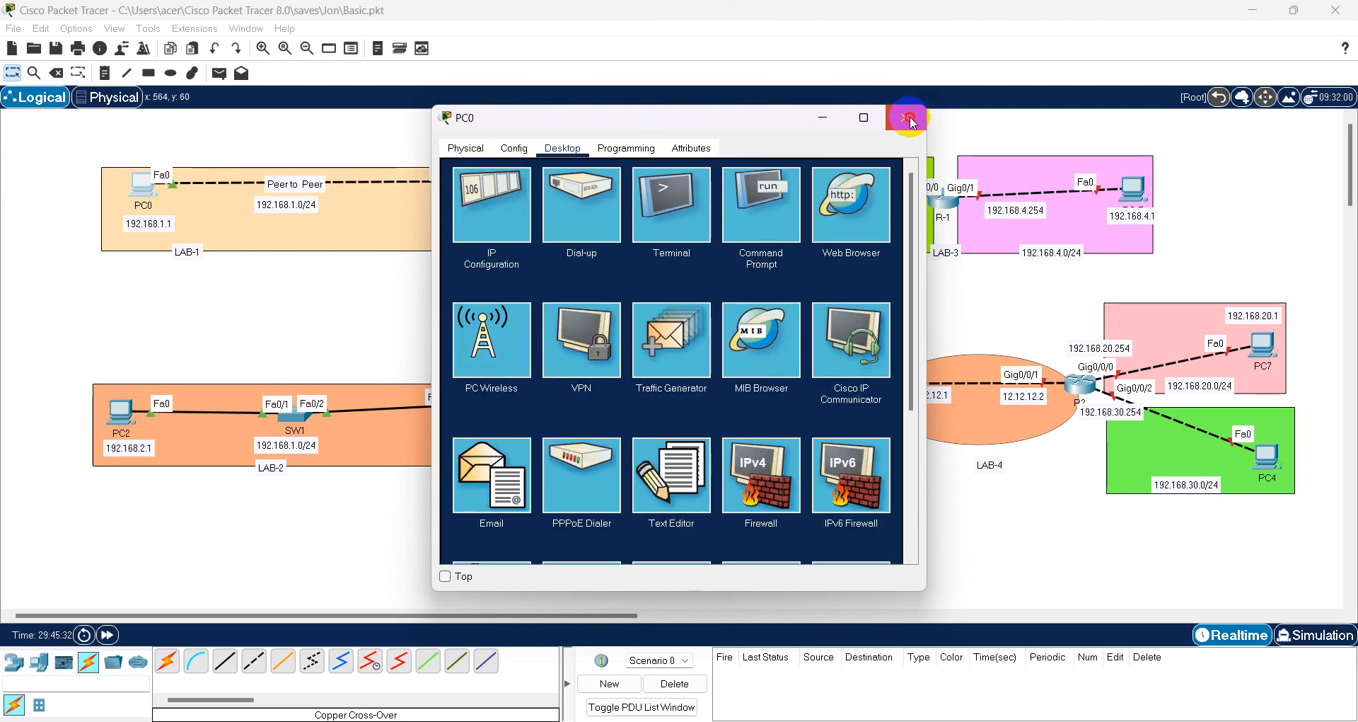
{"action": "left_click", "coordinate": [905, 118]}
- Review PC1's IPv4 address in its IP configuration
{"action": "left_click", "coordinate": [479, 197]}
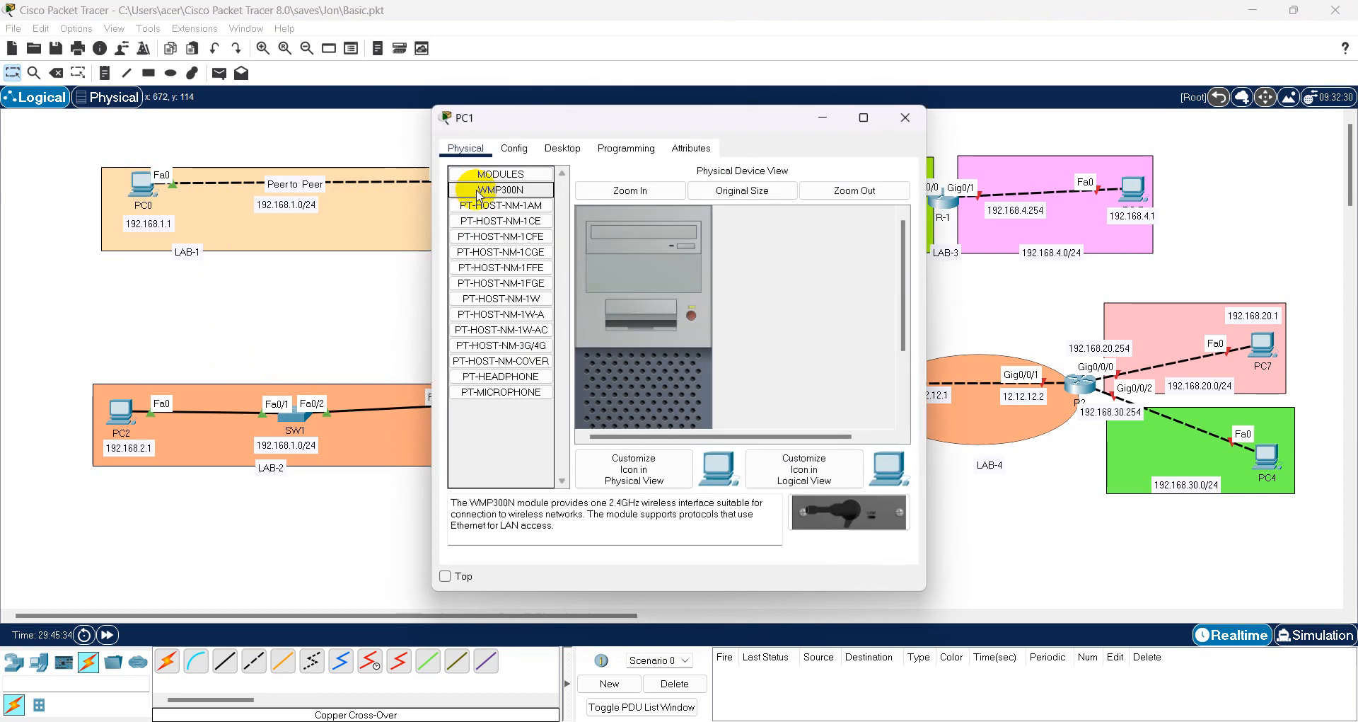
{"action": "left_click", "coordinate": [563, 148]}
{"action": "left_click", "coordinate": [491, 213]}
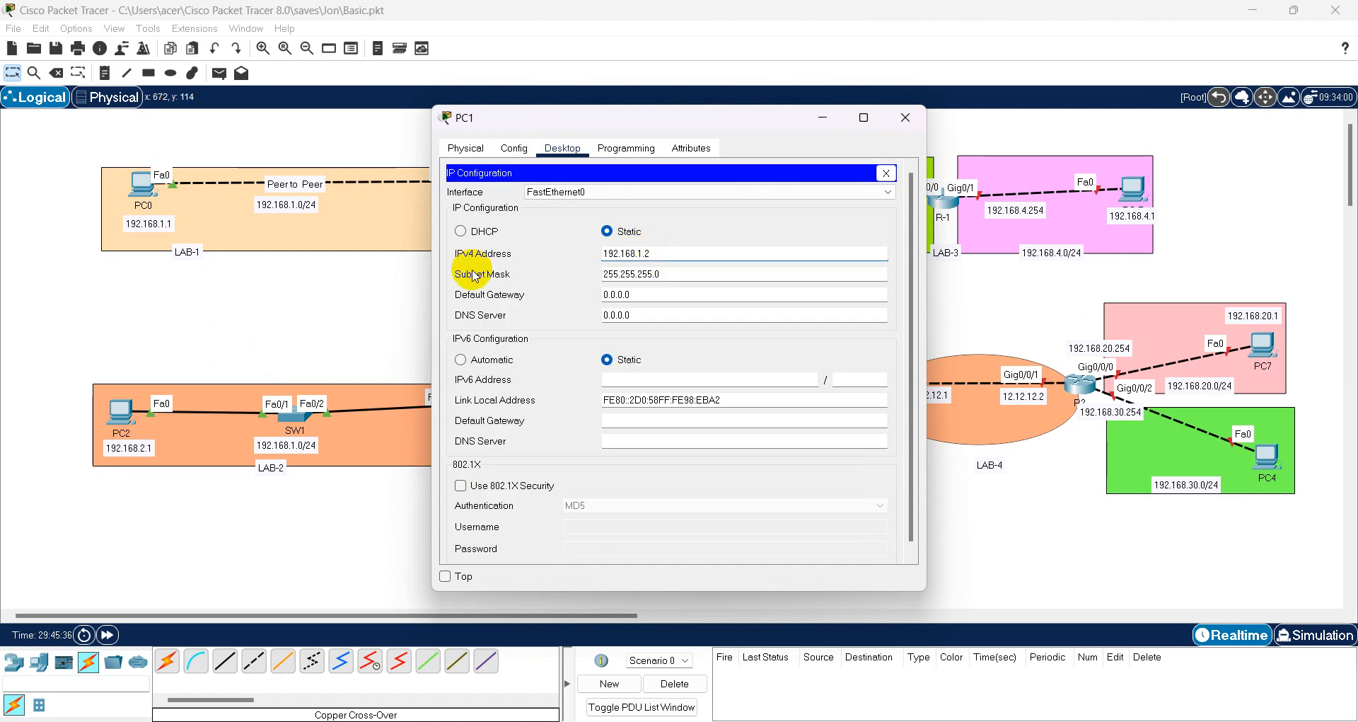
{"action": "left_click", "coordinate": [635, 252]}
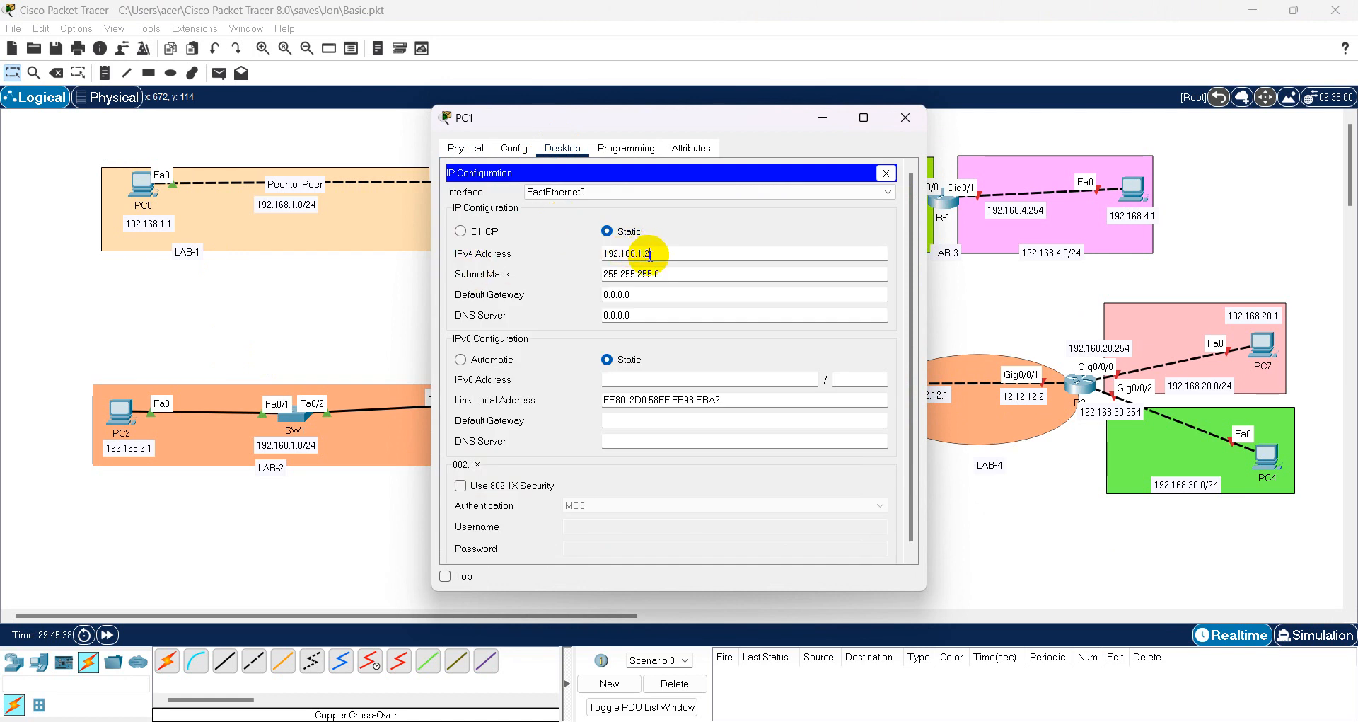
{"action": "left_click", "coordinate": [886, 172]}
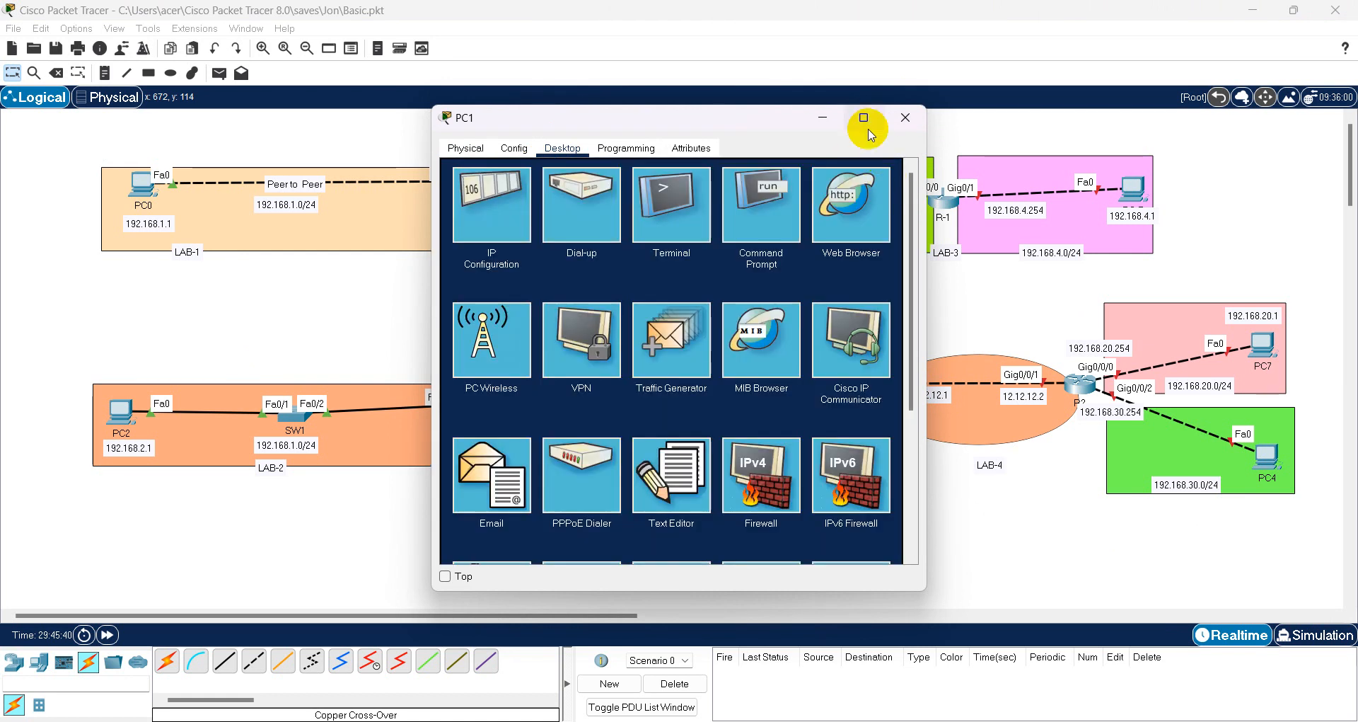
- Ping 192.168.1.1 from PC1's command prompt, stop the ping and highlight the reply lines
{"action": "mouse_move", "coordinate": [721, 133]}
{"action": "left_mouse_down"}
{"action": "mouse_move", "coordinate": [859, 83]}
{"action": "mouse_move", "coordinate": [895, 109]}
{"action": "left_mouse_up"}
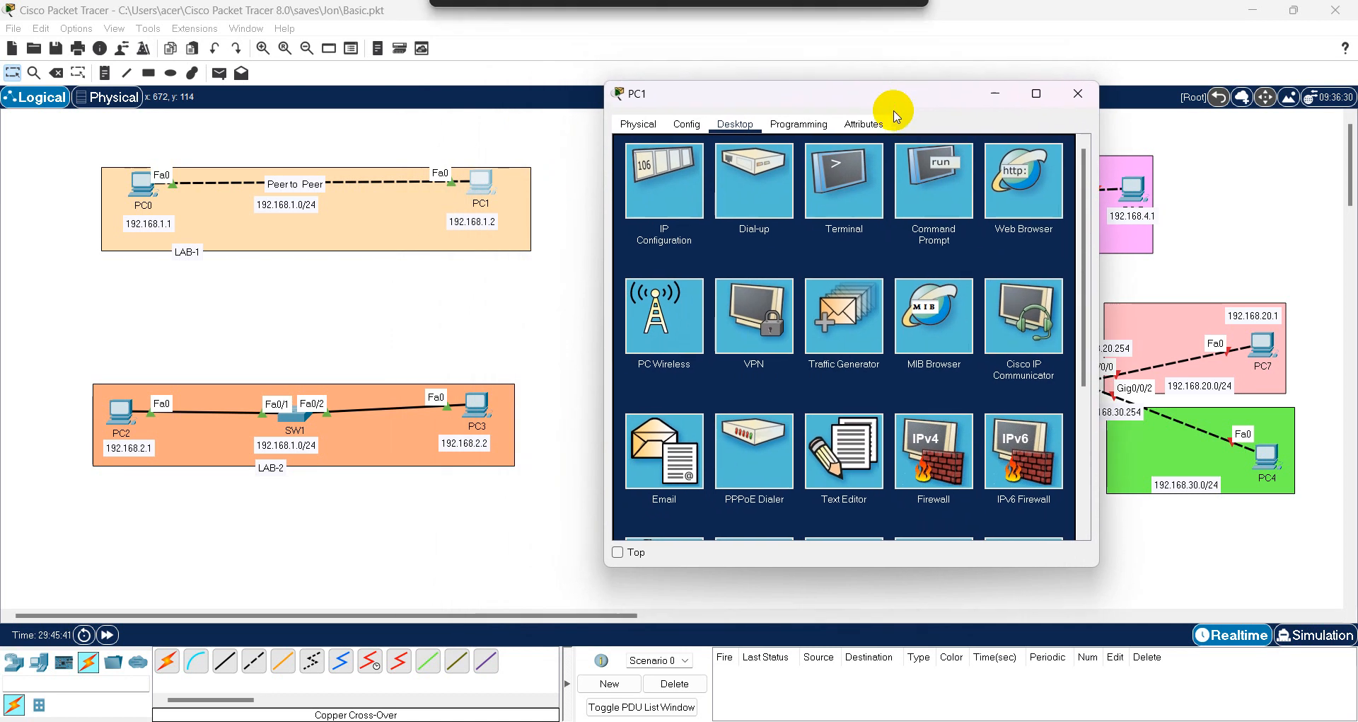
{"action": "left_click", "coordinate": [936, 197]}
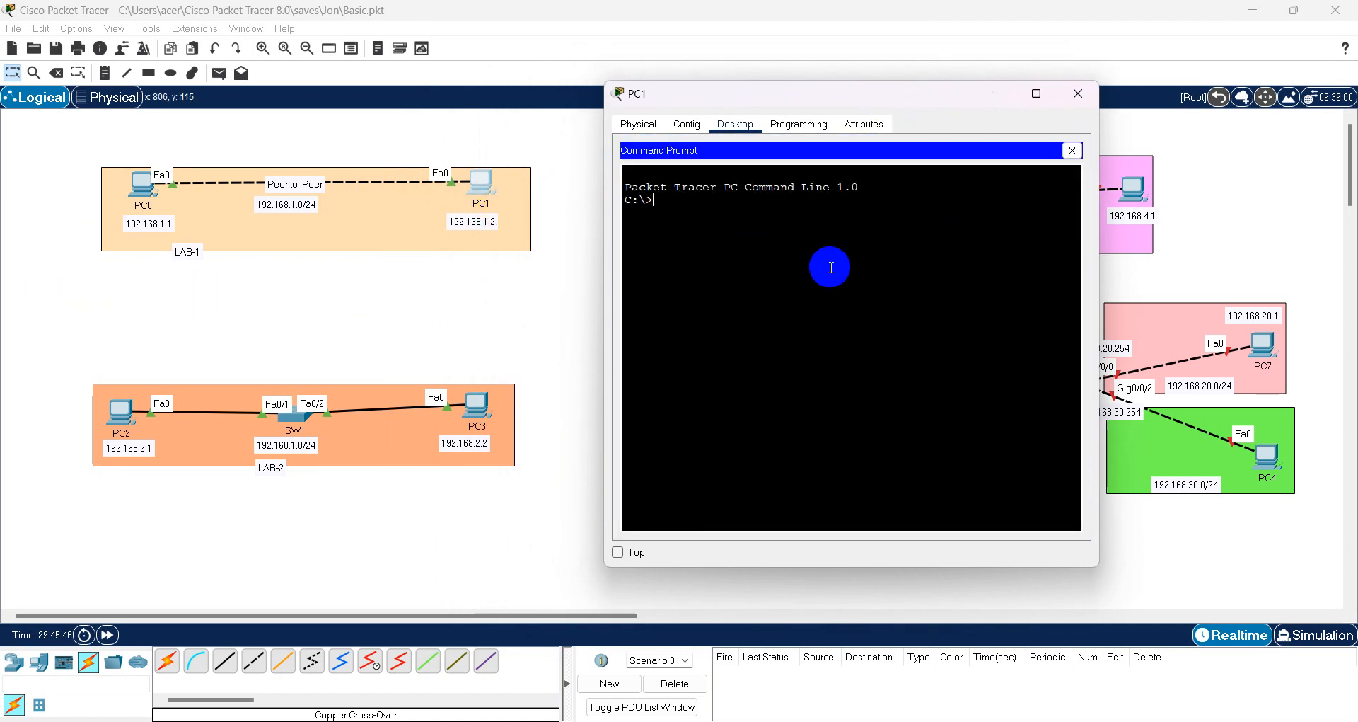
{"action": "type", "text": "ping 192.168.1."}
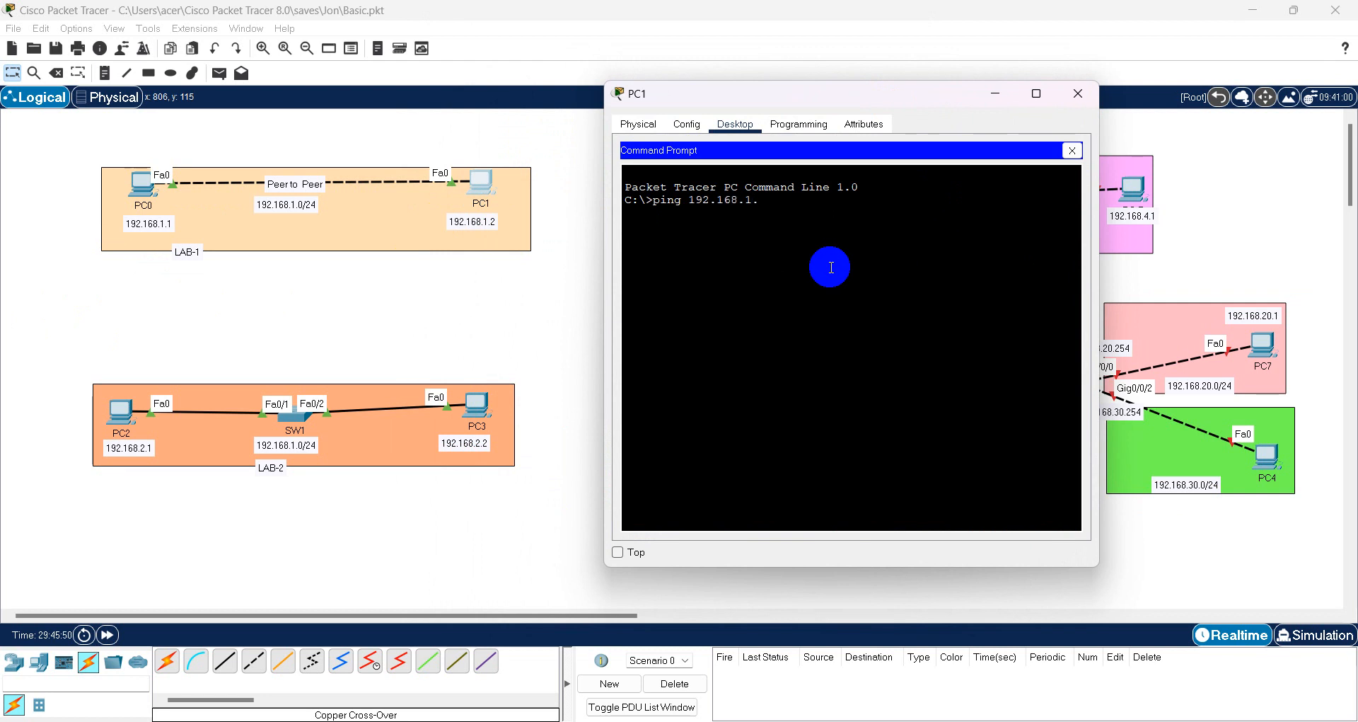
{"action": "type", "text": "1"}
{"action": "key", "text": "Return"}
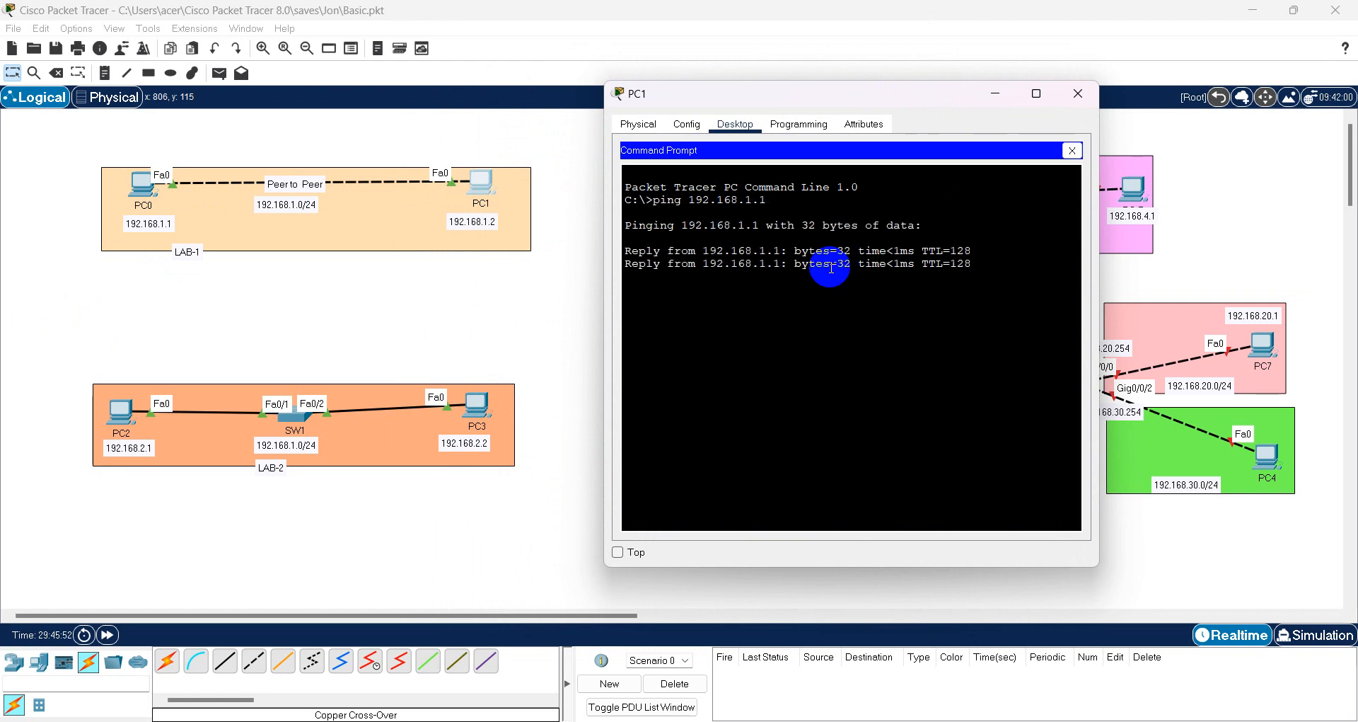
{"action": "key", "text": "ctrl+c"}
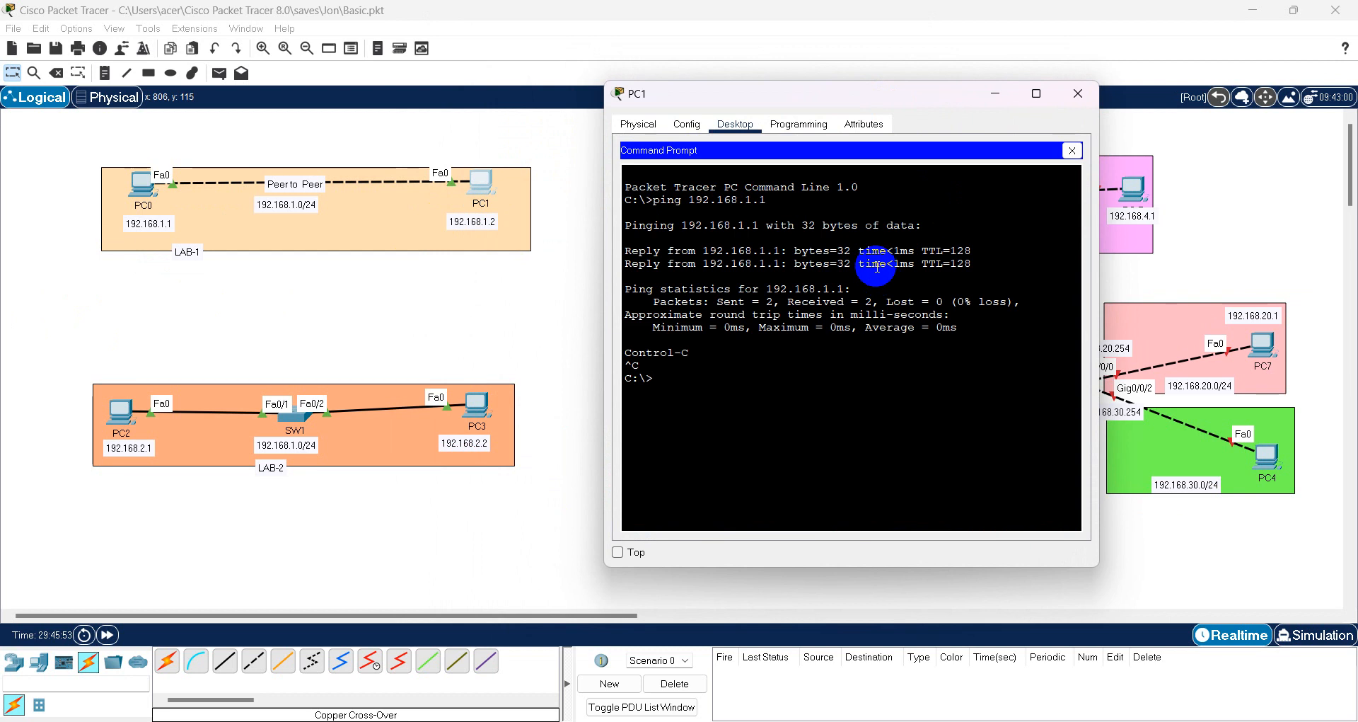
{"action": "left_click_drag", "start_coordinate": [625, 254], "coordinate": [936, 272]}
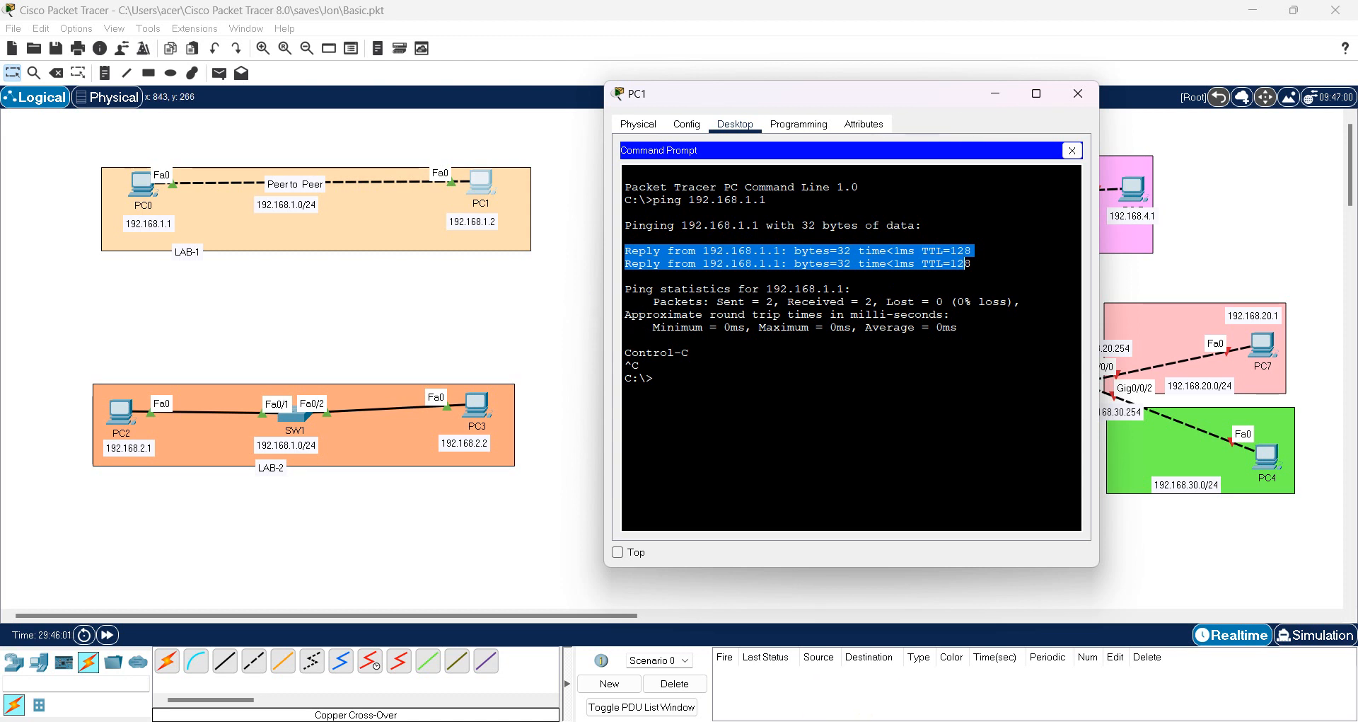
- Switch back to Paint, circle the LAB-2 label and handwrite "Swit" above SW1
{"action": "mouse_move", "coordinate": [1031, 721]}
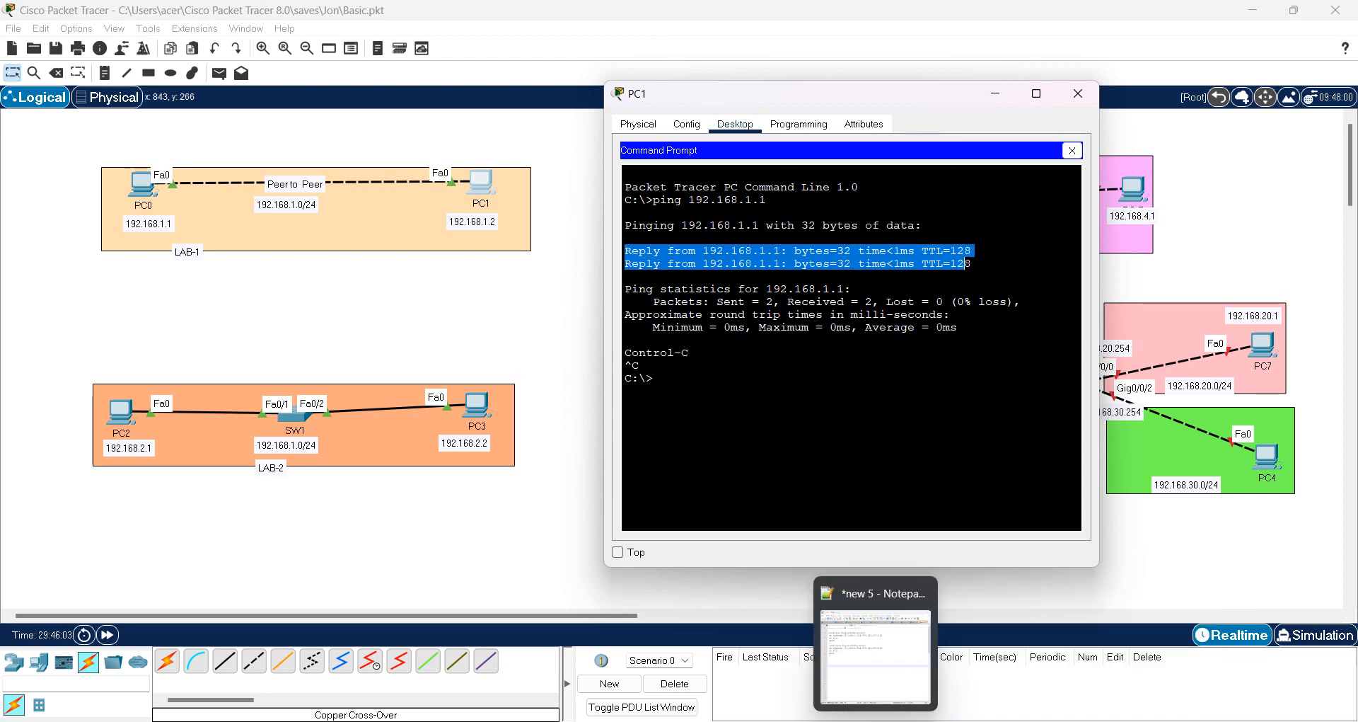
{"action": "mouse_move", "coordinate": [721, 720]}
{"action": "left_click", "coordinate": [712, 657]}
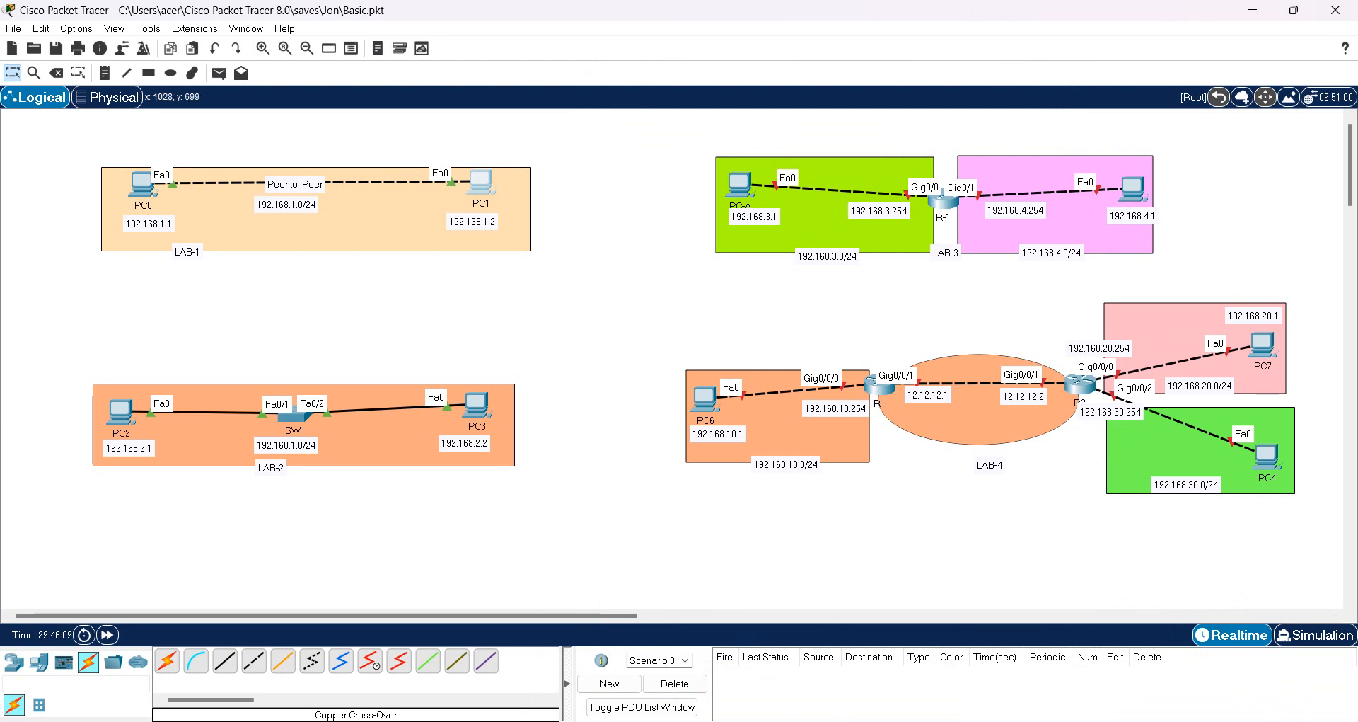
{"action": "mouse_move", "coordinate": [720, 720]}
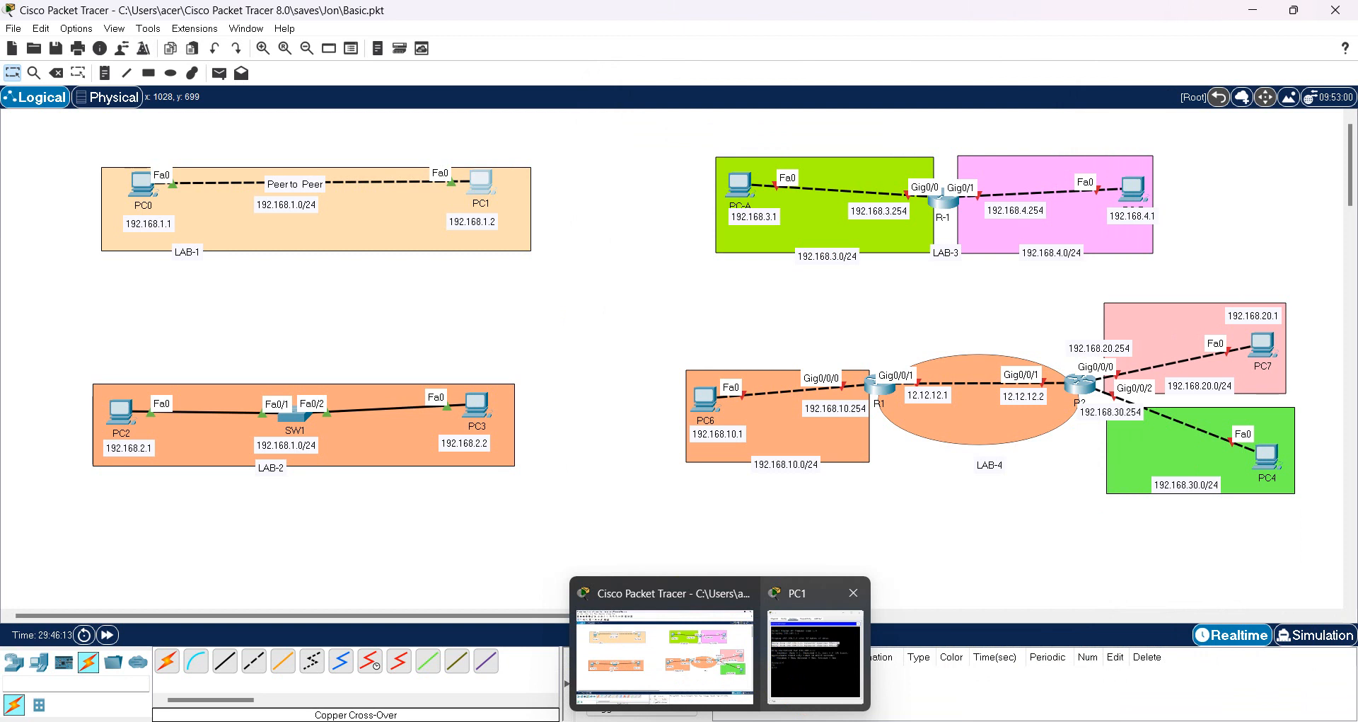
{"action": "left_click", "coordinate": [751, 720]}
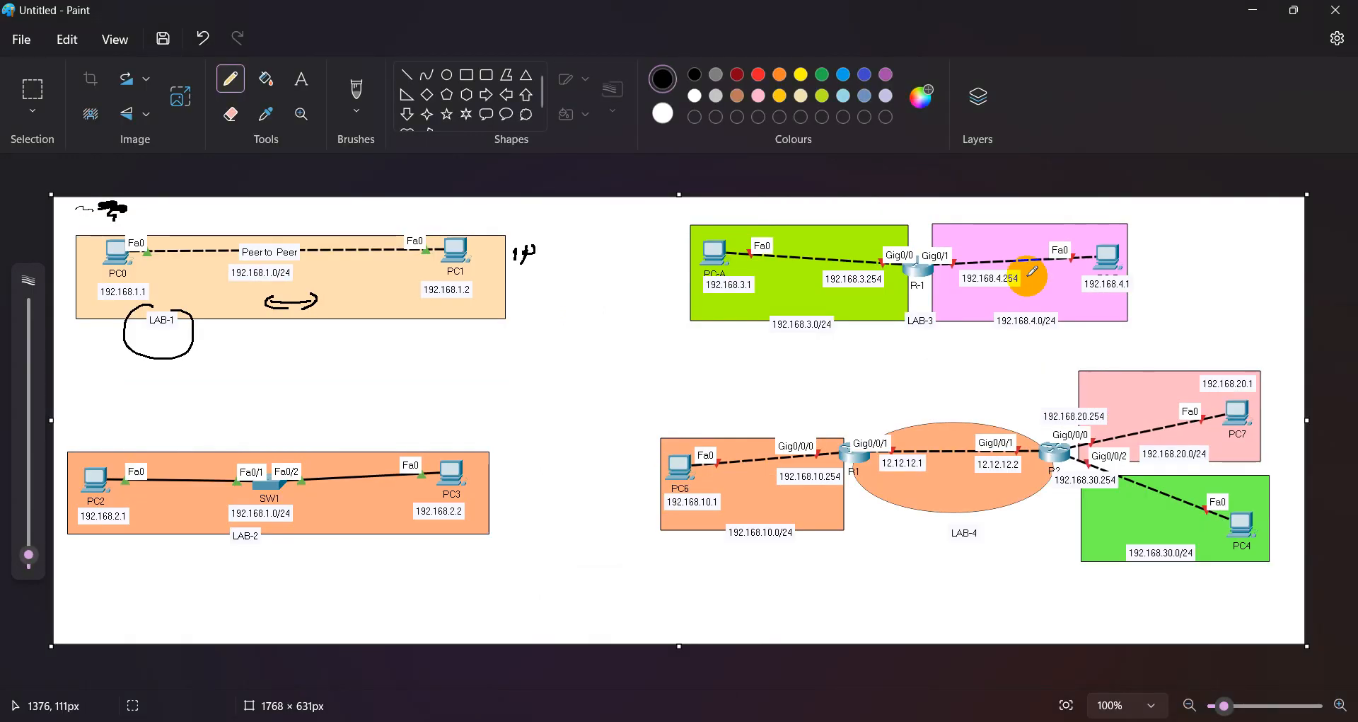
{"action": "left_click_drag", "start_coordinate": [225, 525], "coordinate": [276, 543]}
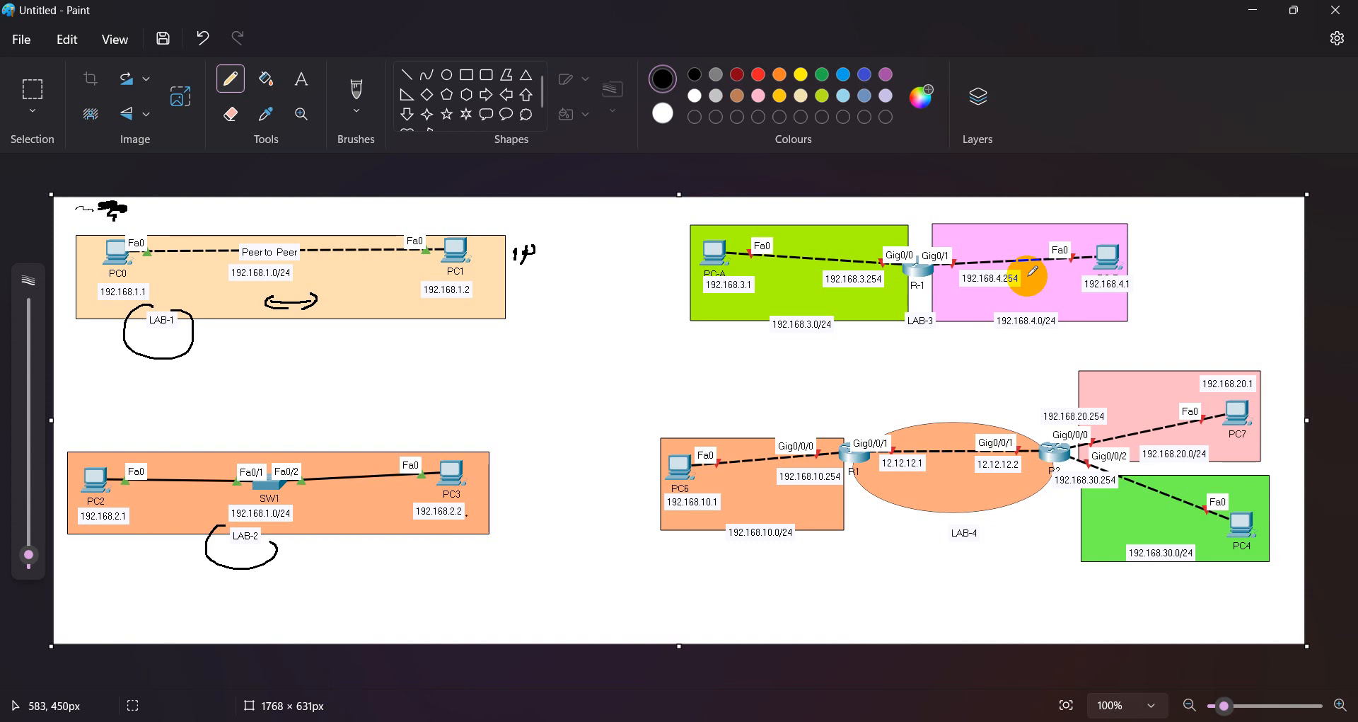
{"action": "mouse_move", "coordinate": [275, 425]}
{"action": "left_mouse_down"}
{"action": "mouse_move", "coordinate": [262, 445]}
{"action": "mouse_move", "coordinate": [321, 443]}
{"action": "mouse_move", "coordinate": [328, 428]}
{"action": "left_mouse_up"}
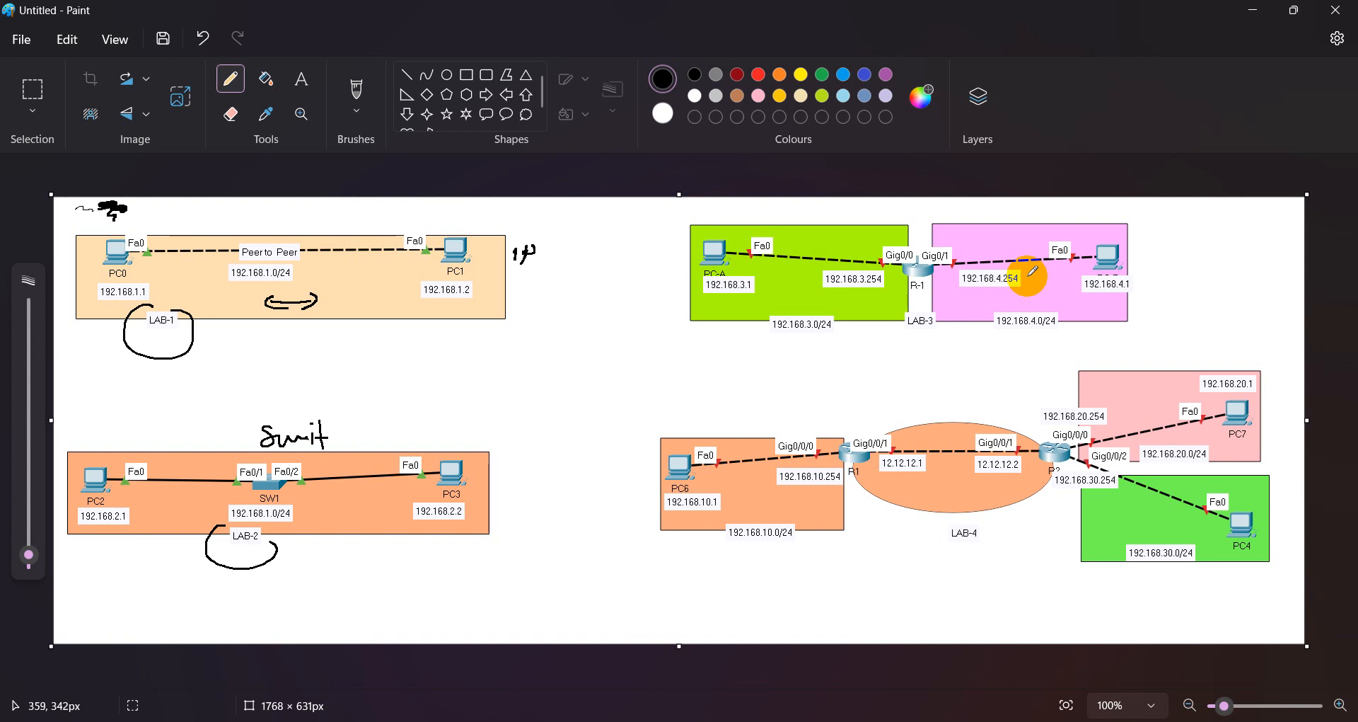
- Handwrite the notes IP and SM beside LAB-2 and add SM beside LAB-1
{"action": "mouse_move", "coordinate": [521, 455]}
{"action": "left_mouse_down"}
{"action": "mouse_move", "coordinate": [509, 484]}
{"action": "mouse_move", "coordinate": [534, 460]}
{"action": "mouse_move", "coordinate": [497, 515]}
{"action": "left_mouse_up"}
{"action": "left_click_drag", "start_coordinate": [505, 500], "coordinate": [528, 513]}
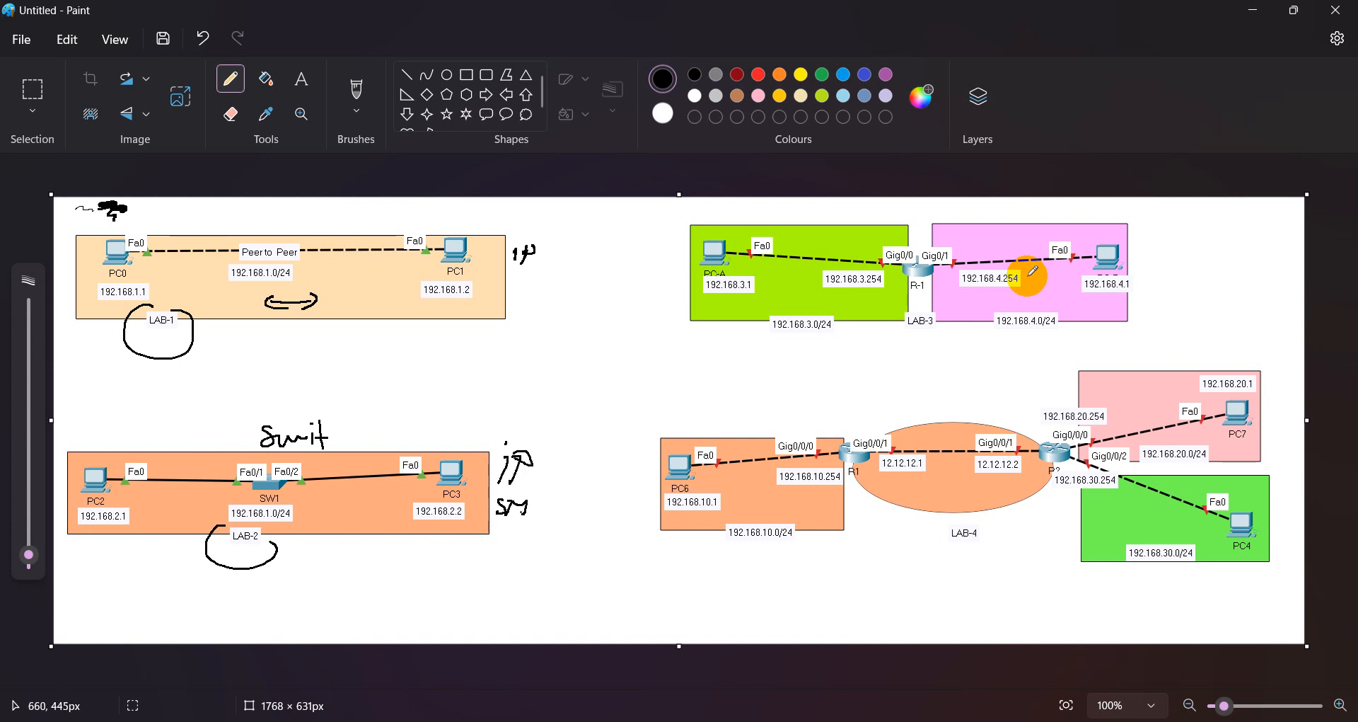
{"action": "left_click", "coordinate": [523, 302]}
{"action": "mouse_move", "coordinate": [525, 277]}
{"action": "left_mouse_down"}
{"action": "mouse_move", "coordinate": [516, 293]}
{"action": "mouse_move", "coordinate": [549, 291]}
{"action": "left_mouse_up"}
- Handwrite L2 directly above switch SW1 in LAB-2
{"action": "left_click_drag", "start_coordinate": [268, 453], "coordinate": [274, 461]}
{"action": "left_click_drag", "start_coordinate": [277, 454], "coordinate": [294, 458]}
{"action": "left_click", "coordinate": [334, 472]}
{"action": "left_click", "coordinate": [481, 443]}
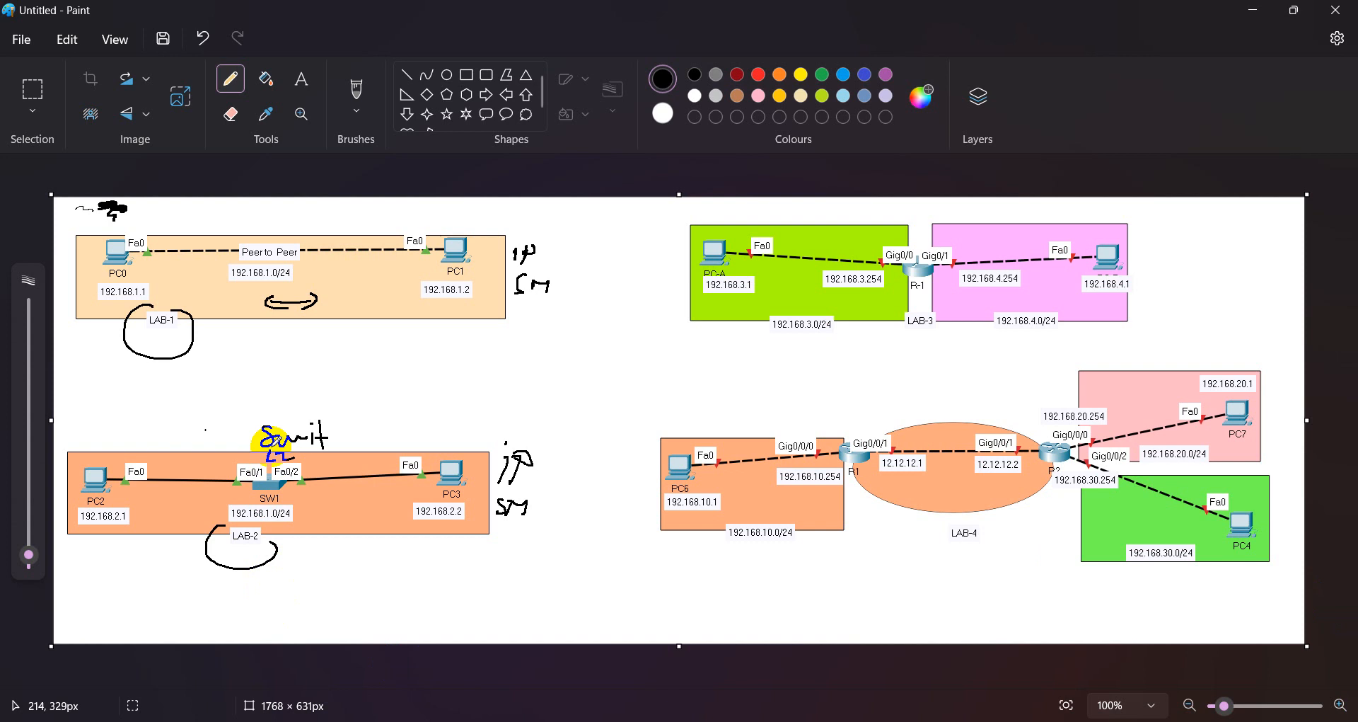
- Sketch two branches from SW1, each leading to a box for another switch linked to a circle for an end device
{"action": "mouse_move", "coordinate": [264, 474]}
{"action": "left_mouse_down"}
{"action": "mouse_move", "coordinate": [371, 430]}
{"action": "mouse_move", "coordinate": [373, 396]}
{"action": "mouse_move", "coordinate": [371, 418]}
{"action": "left_mouse_up"}
{"action": "left_click_drag", "start_coordinate": [388, 408], "coordinate": [476, 400]}
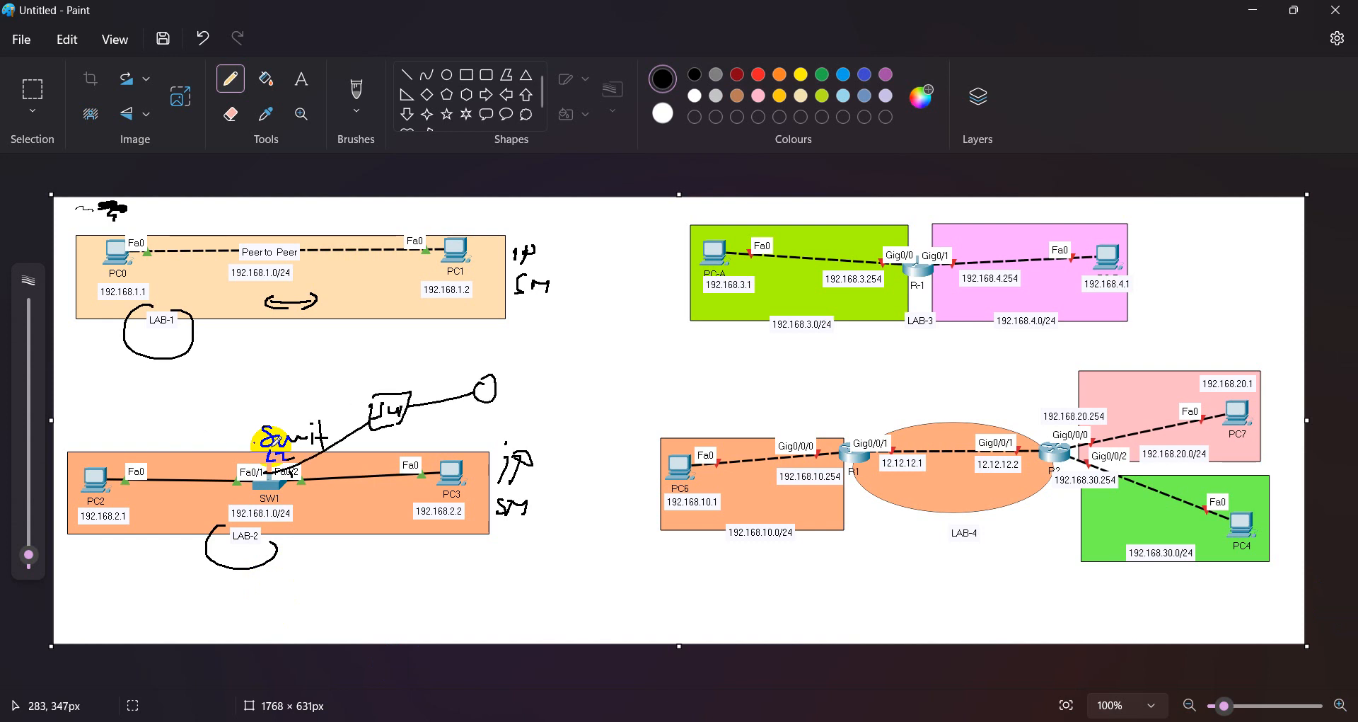
{"action": "mouse_move", "coordinate": [262, 466]}
{"action": "left_mouse_down"}
{"action": "mouse_move", "coordinate": [235, 403]}
{"action": "mouse_move", "coordinate": [257, 404]}
{"action": "left_mouse_up"}
{"action": "mouse_move", "coordinate": [217, 387]}
{"action": "left_mouse_down"}
{"action": "mouse_move", "coordinate": [253, 401]}
{"action": "mouse_move", "coordinate": [317, 344]}
{"action": "mouse_move", "coordinate": [338, 355]}
{"action": "left_mouse_up"}
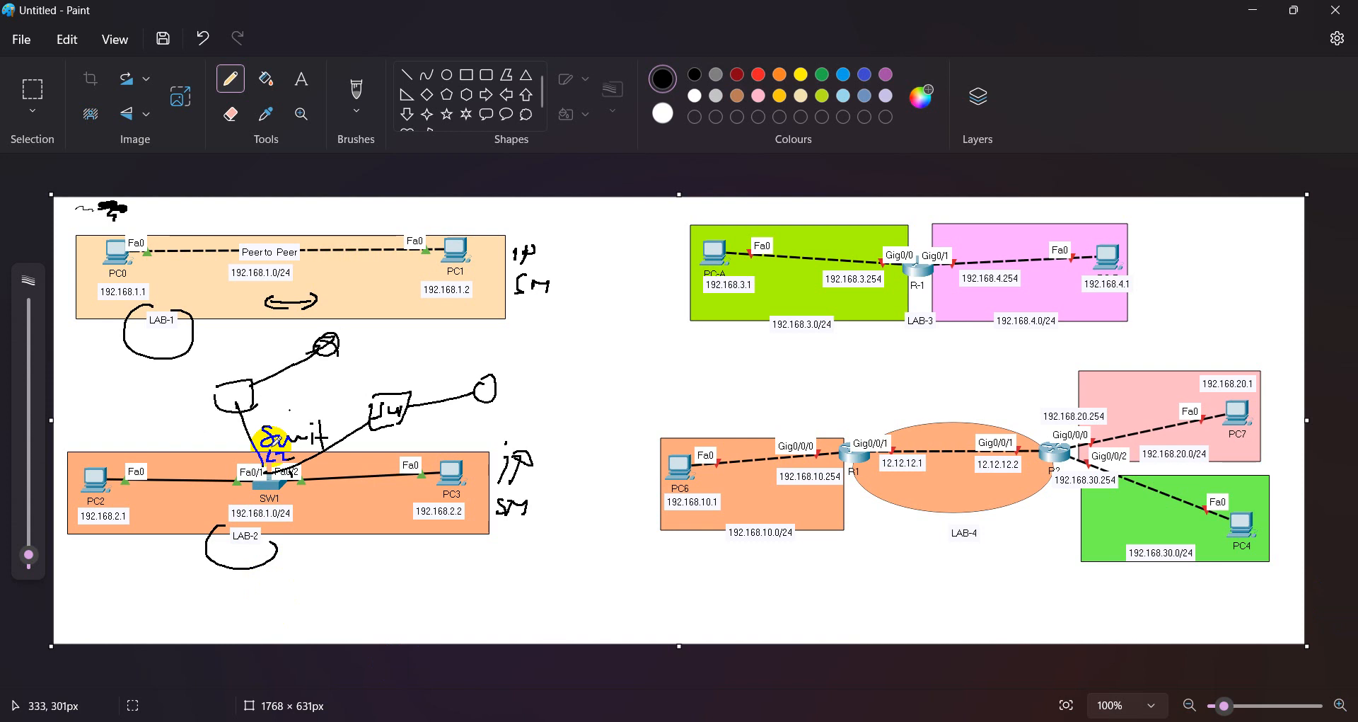
- Draw short tick marks above PC2 and beside both circled end devices in the LAB-2 sketch
{"action": "left_click_drag", "start_coordinate": [100, 450], "coordinate": [102, 462]}
{"action": "left_click_drag", "start_coordinate": [362, 340], "coordinate": [355, 362]}
{"action": "left_click_drag", "start_coordinate": [524, 382], "coordinate": [511, 401]}
- Switch to Cisco Packet Tracer and check PC2's IP configuration in LAB-2, closing its window when done
{"action": "mouse_move", "coordinate": [992, 721]}
{"action": "mouse_move", "coordinate": [876, 721]}
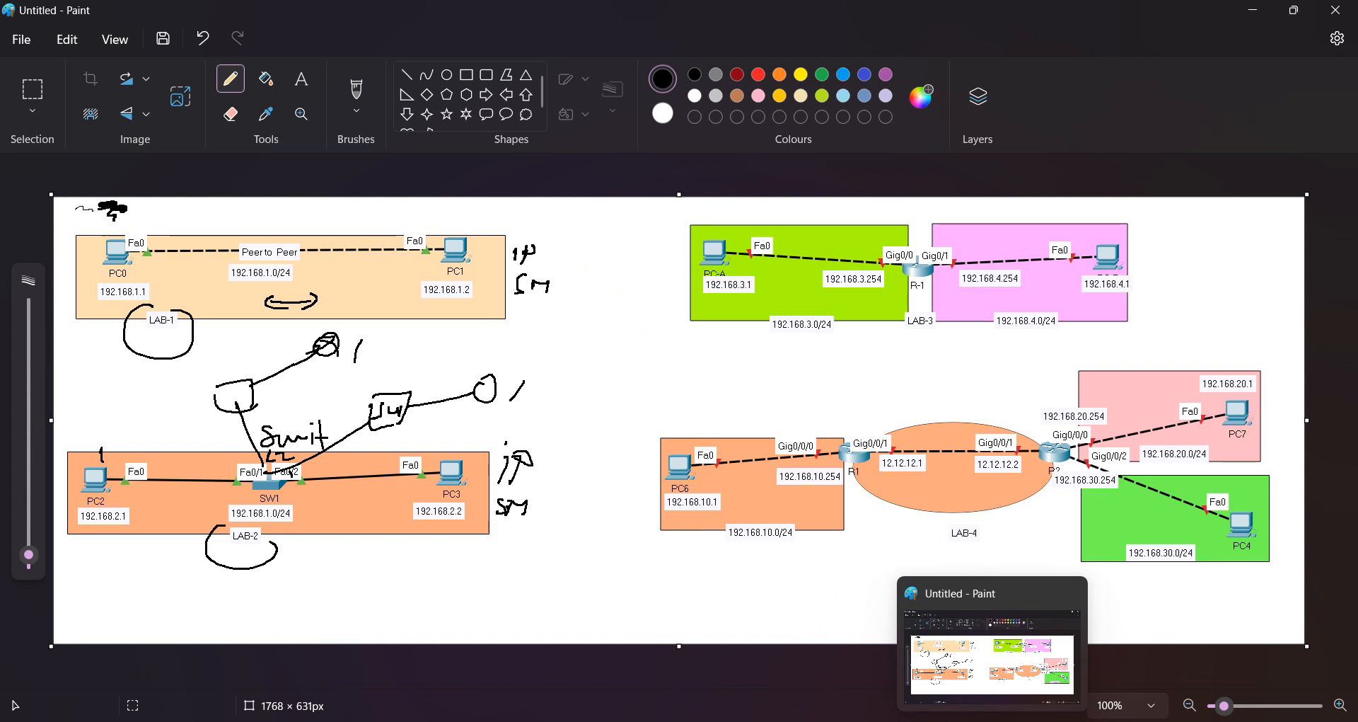
{"action": "mouse_move", "coordinate": [719, 721]}
{"action": "left_click", "coordinate": [646, 672]}
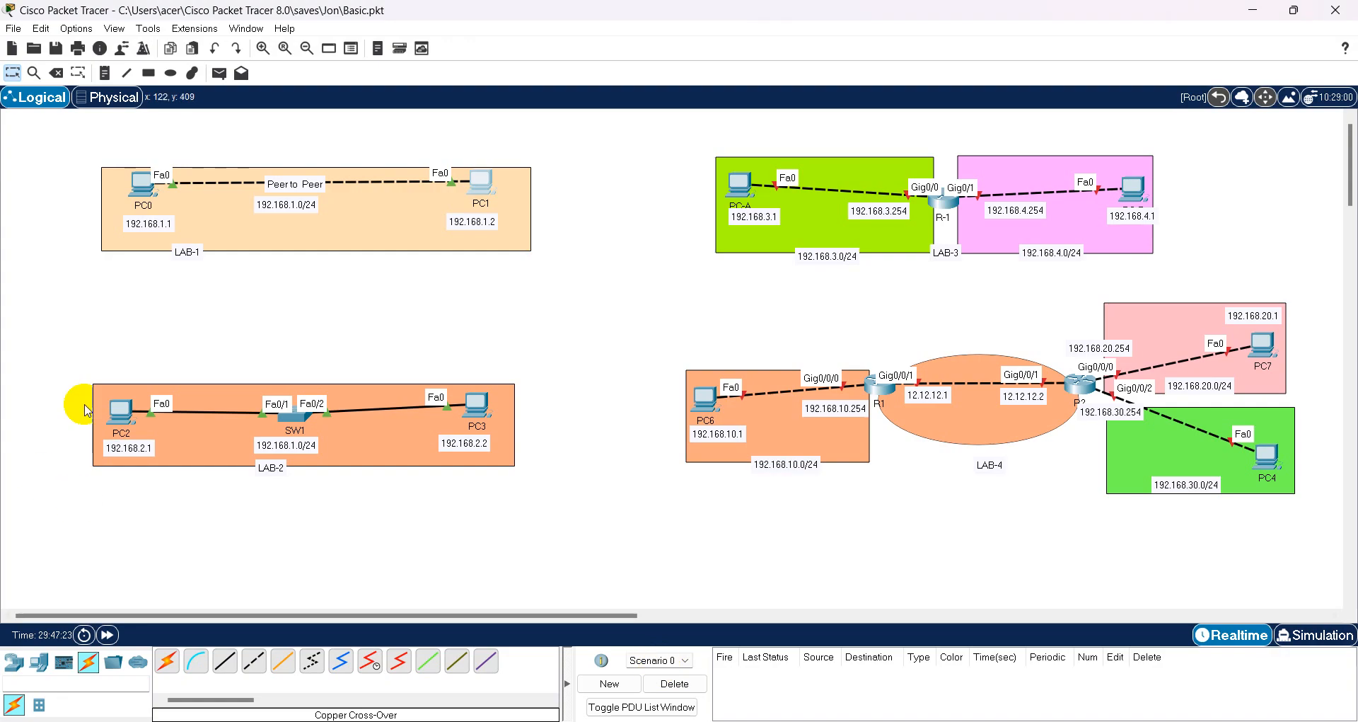
{"action": "left_click", "coordinate": [119, 412]}
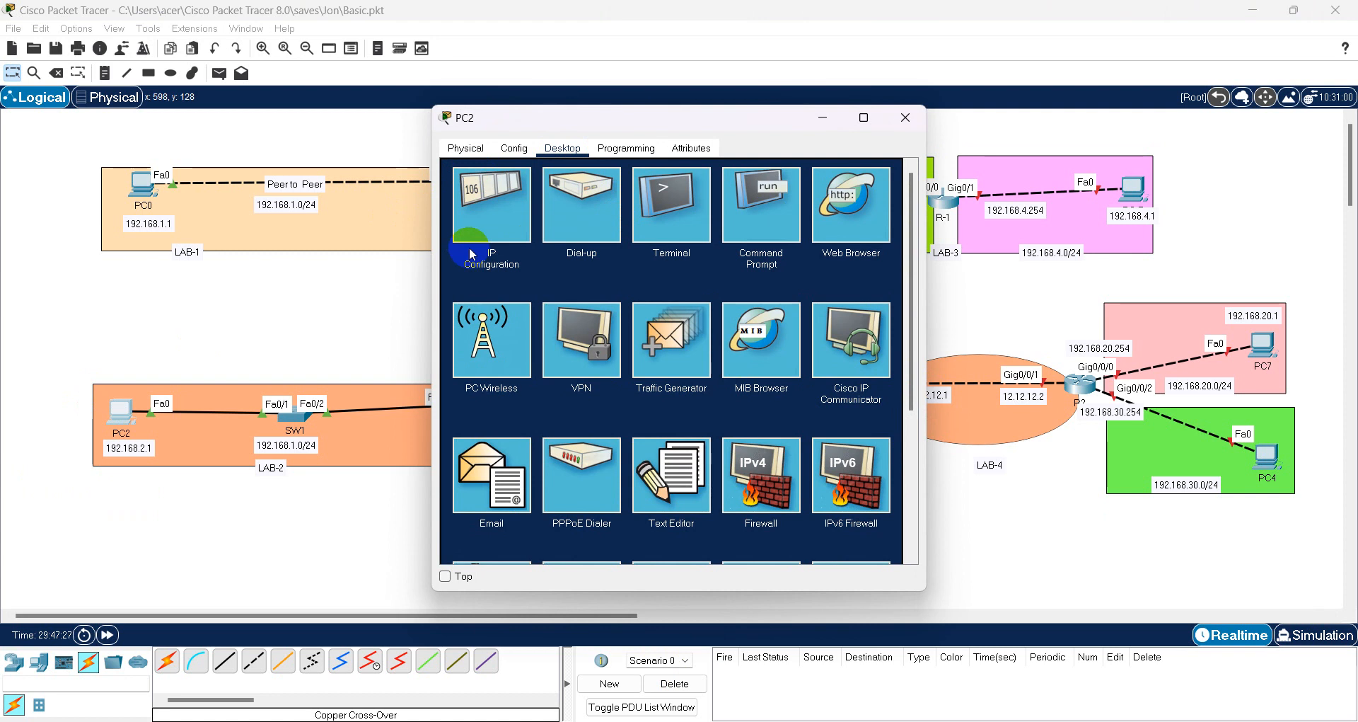
{"action": "left_click", "coordinate": [495, 237]}
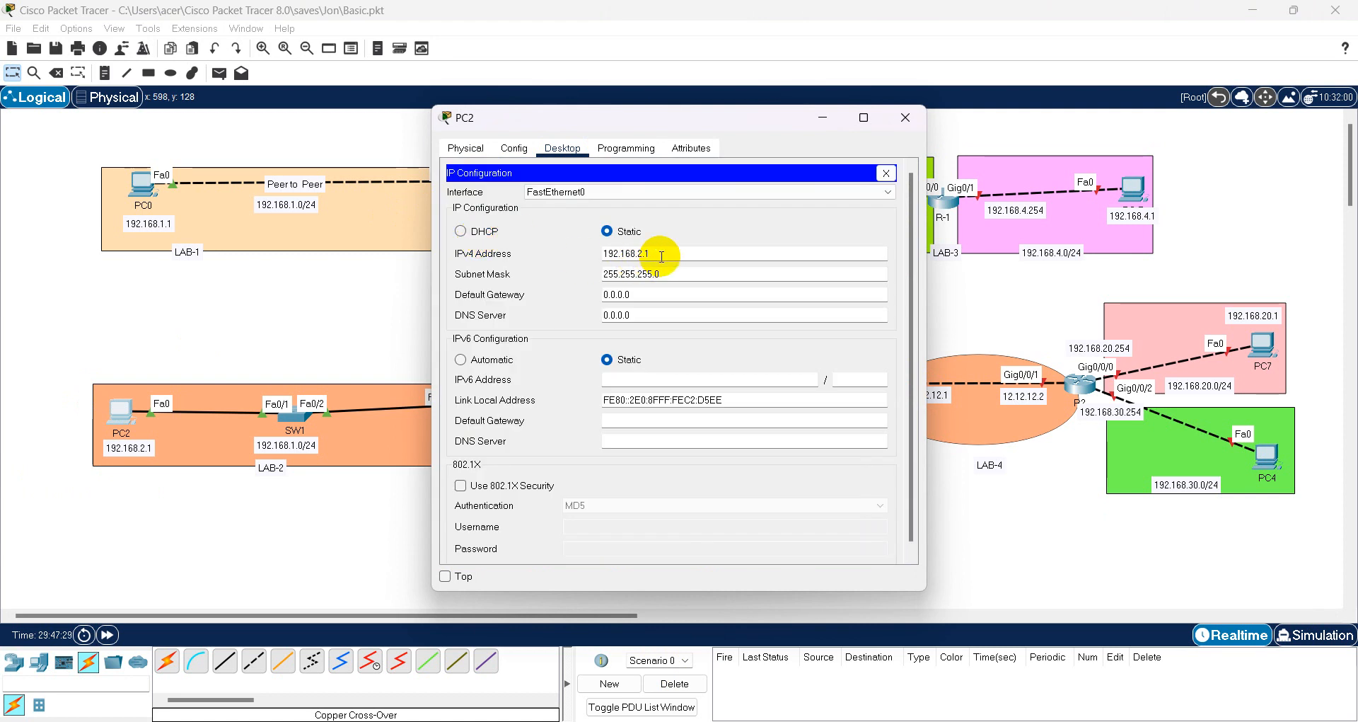
{"action": "left_click", "coordinate": [886, 172]}
{"action": "left_click", "coordinate": [906, 117]}
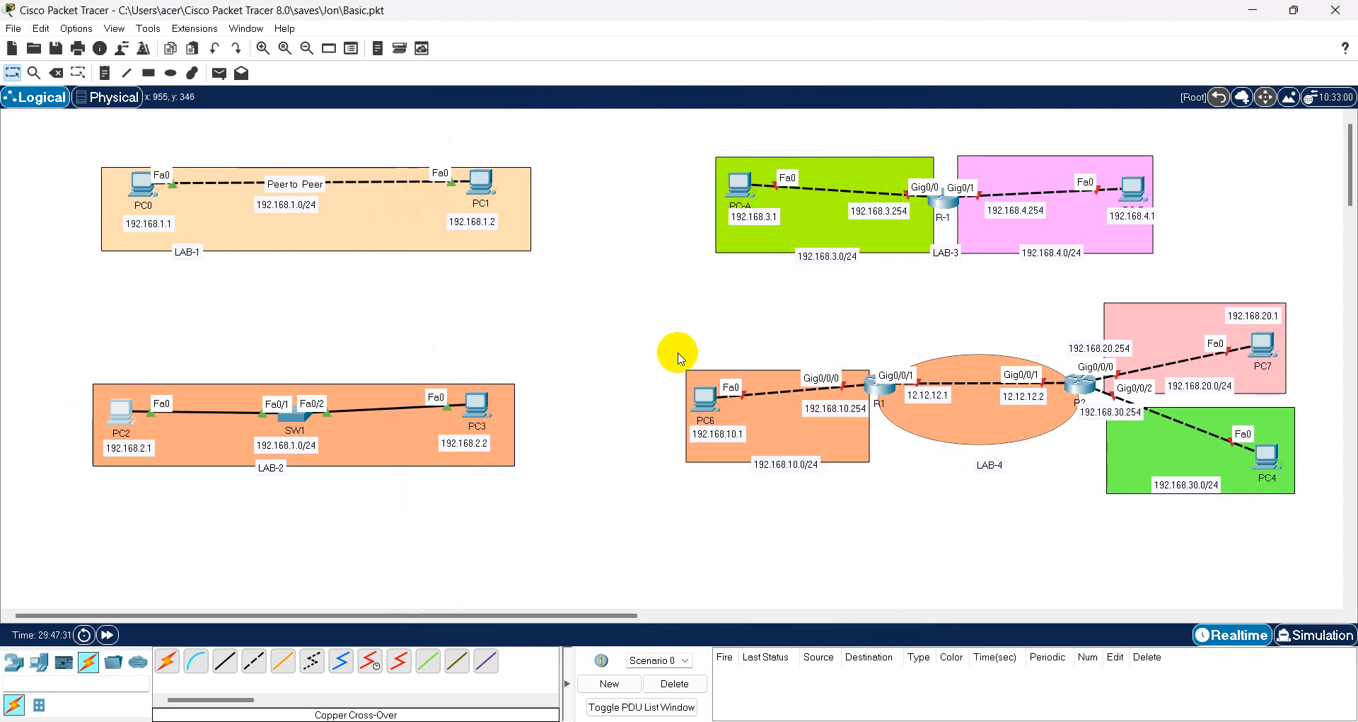
- Check PC3's IP configuration in LAB-2 and close its window
{"action": "left_click", "coordinate": [476, 406]}
{"action": "left_click", "coordinate": [494, 218]}
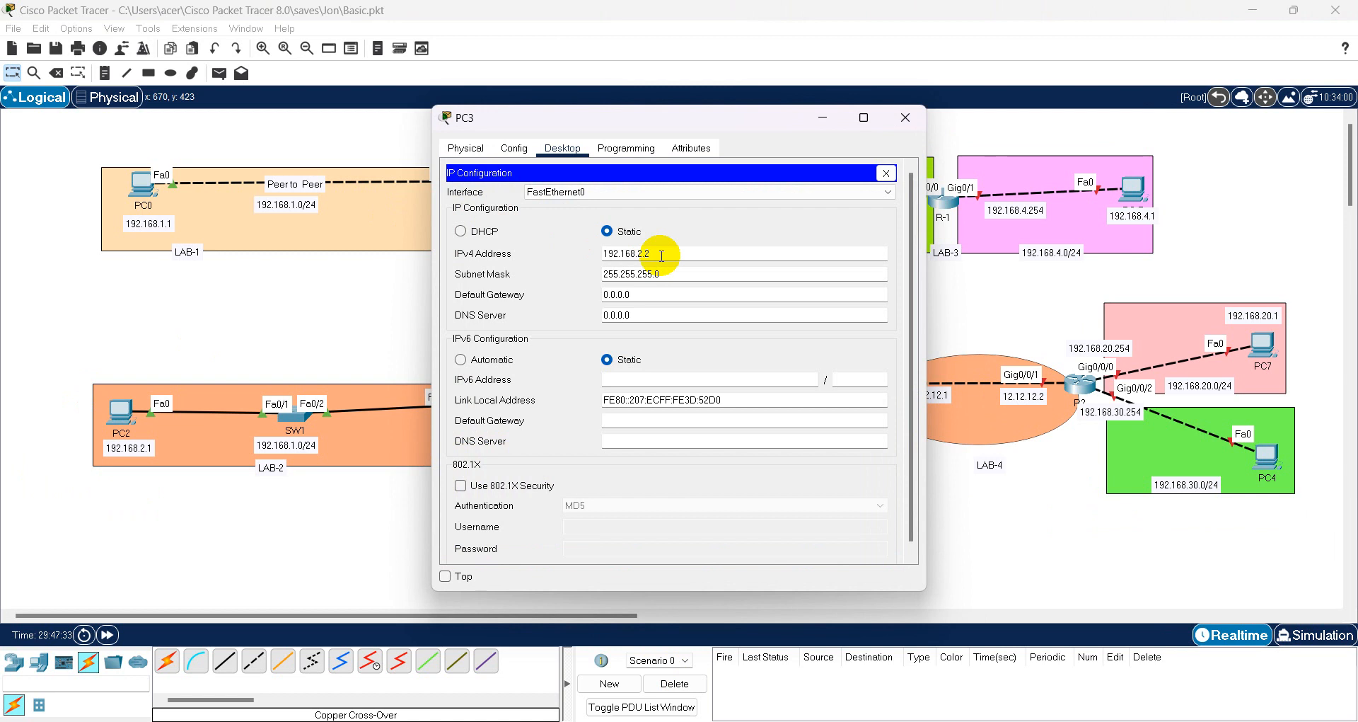
{"action": "left_click", "coordinate": [886, 172]}
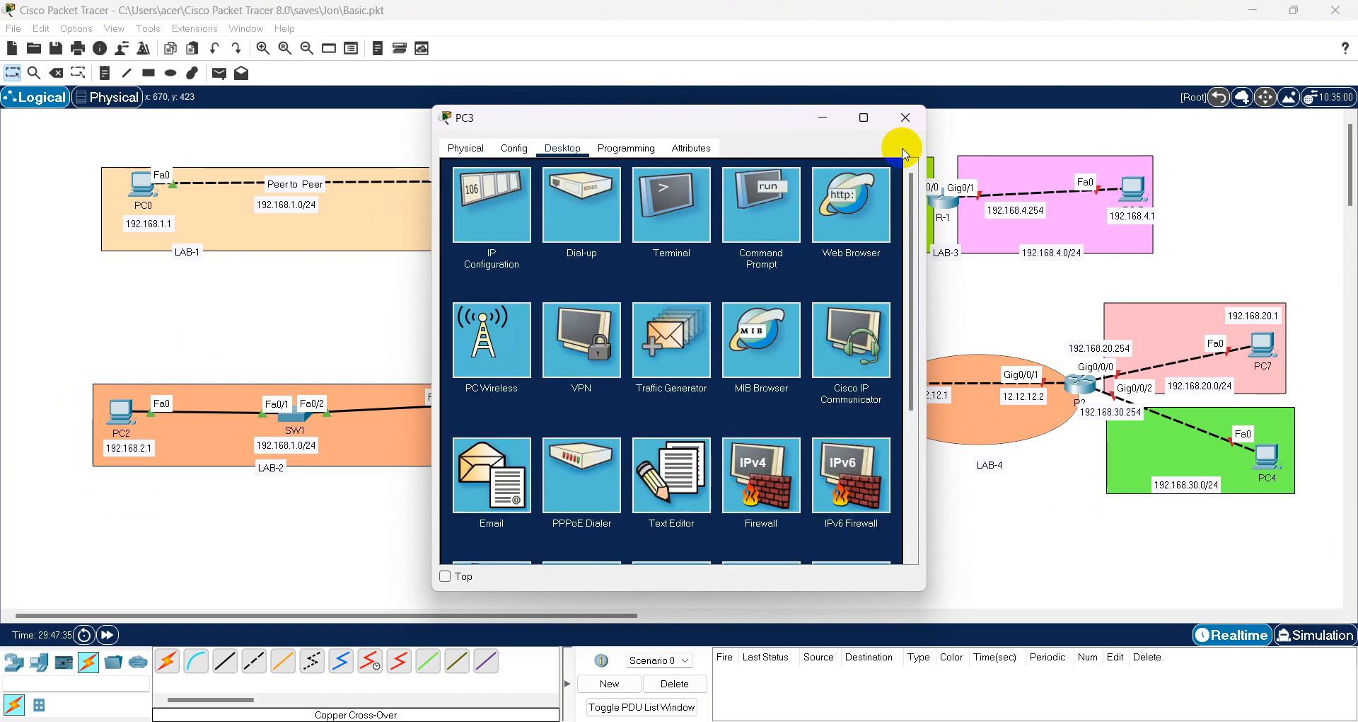
{"action": "left_click", "coordinate": [906, 118]}
- Open a command prompt on PC3, try the command sh ip and run ipconfig
{"action": "left_click", "coordinate": [474, 403]}
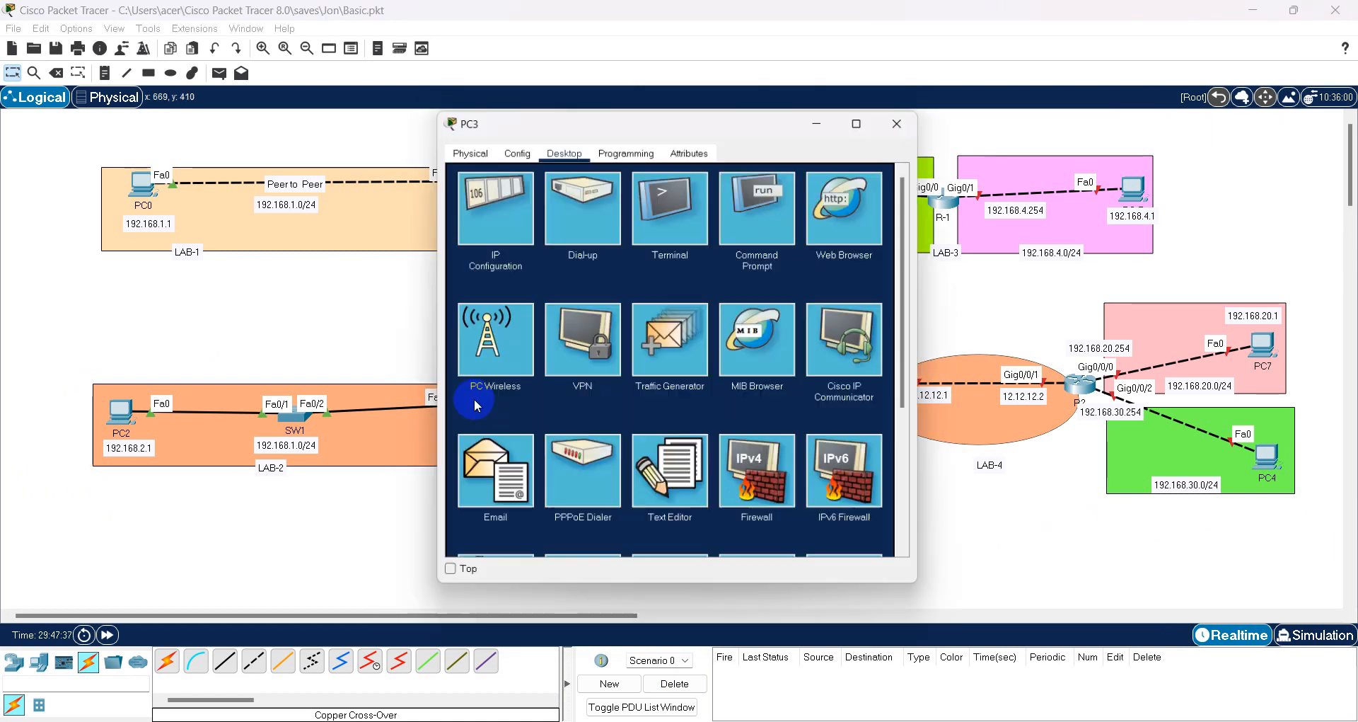
{"action": "left_click_drag", "start_coordinate": [742, 121], "coordinate": [964, 102]}
{"action": "left_click", "coordinate": [889, 223]}
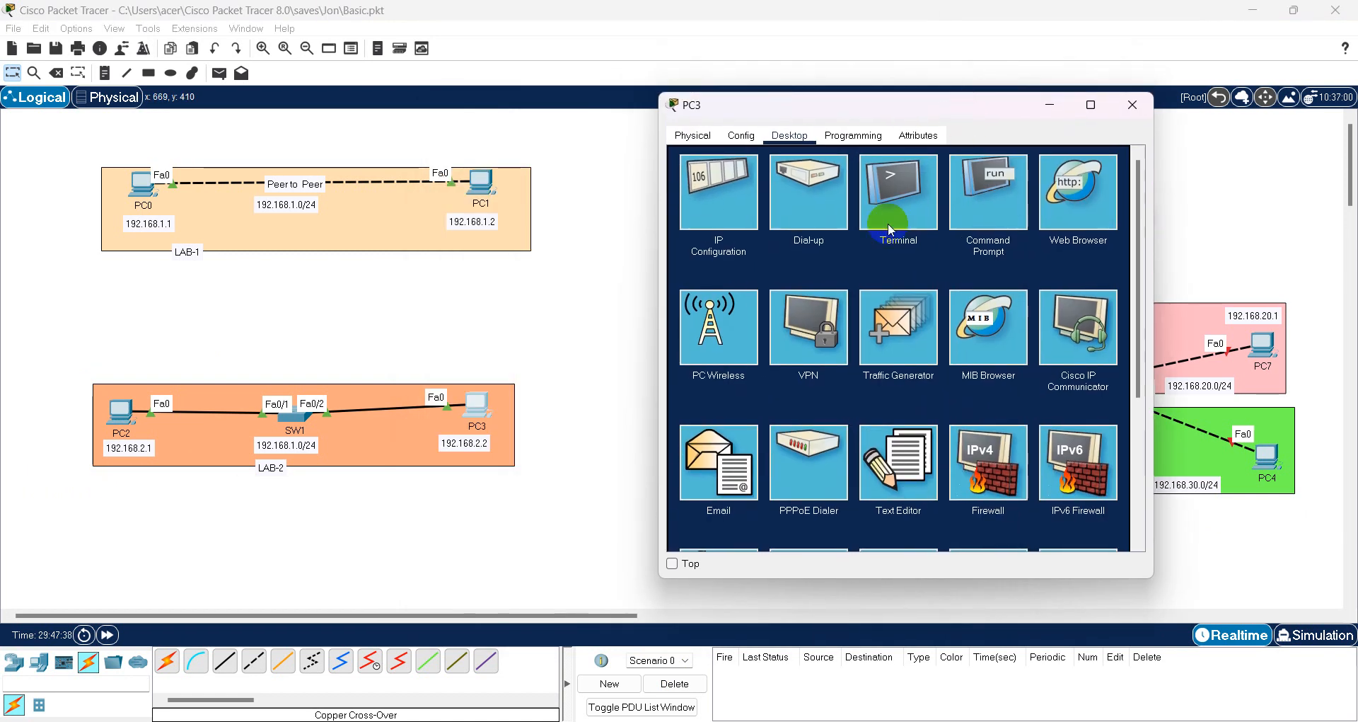
{"action": "left_click", "coordinate": [996, 193]}
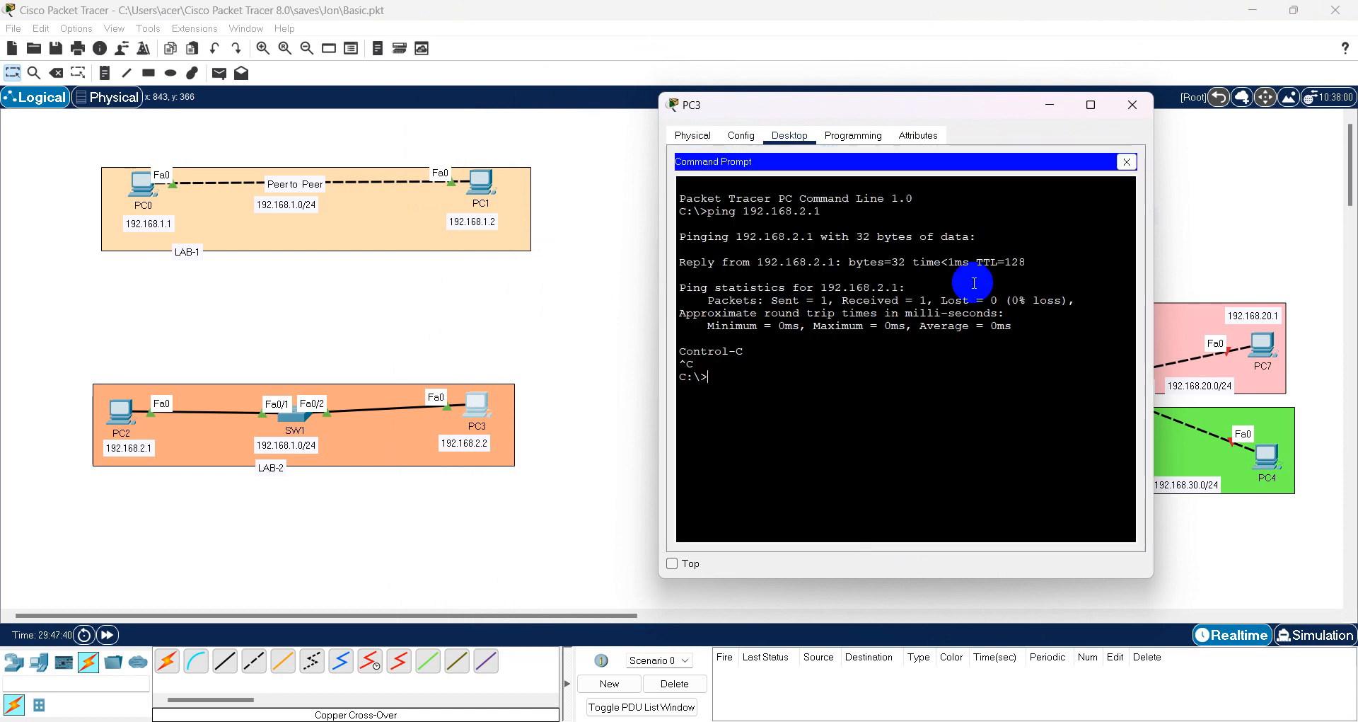
{"action": "type", "text": "sh ip"}
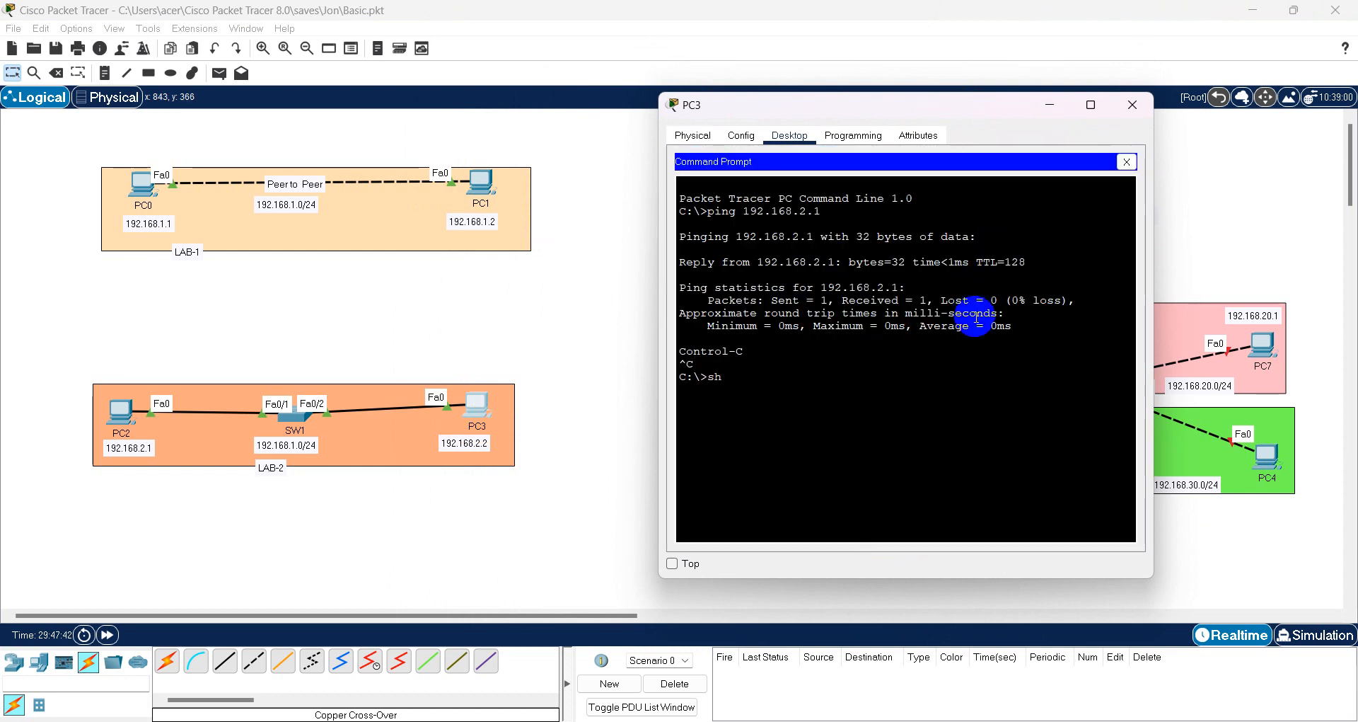
{"action": "key", "text": "Return"}
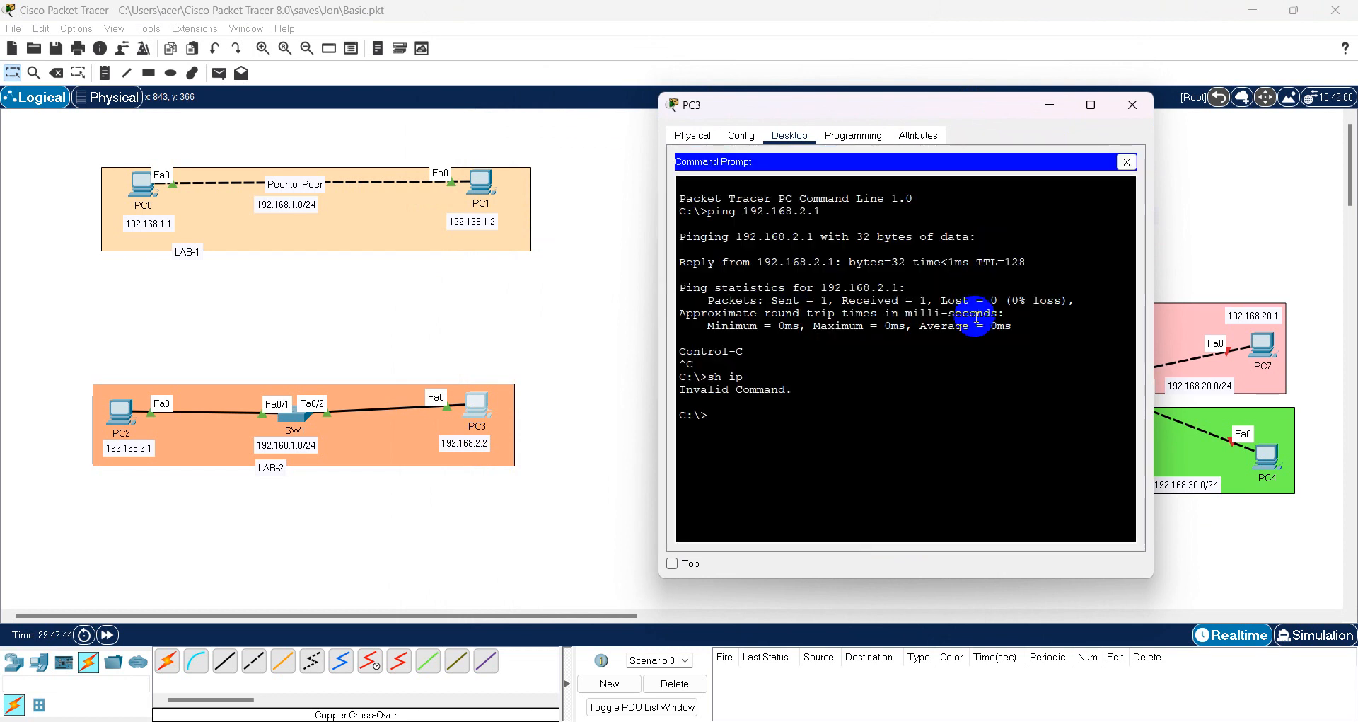
{"action": "type", "text": "ipconfig"}
{"action": "key", "text": "Return"}
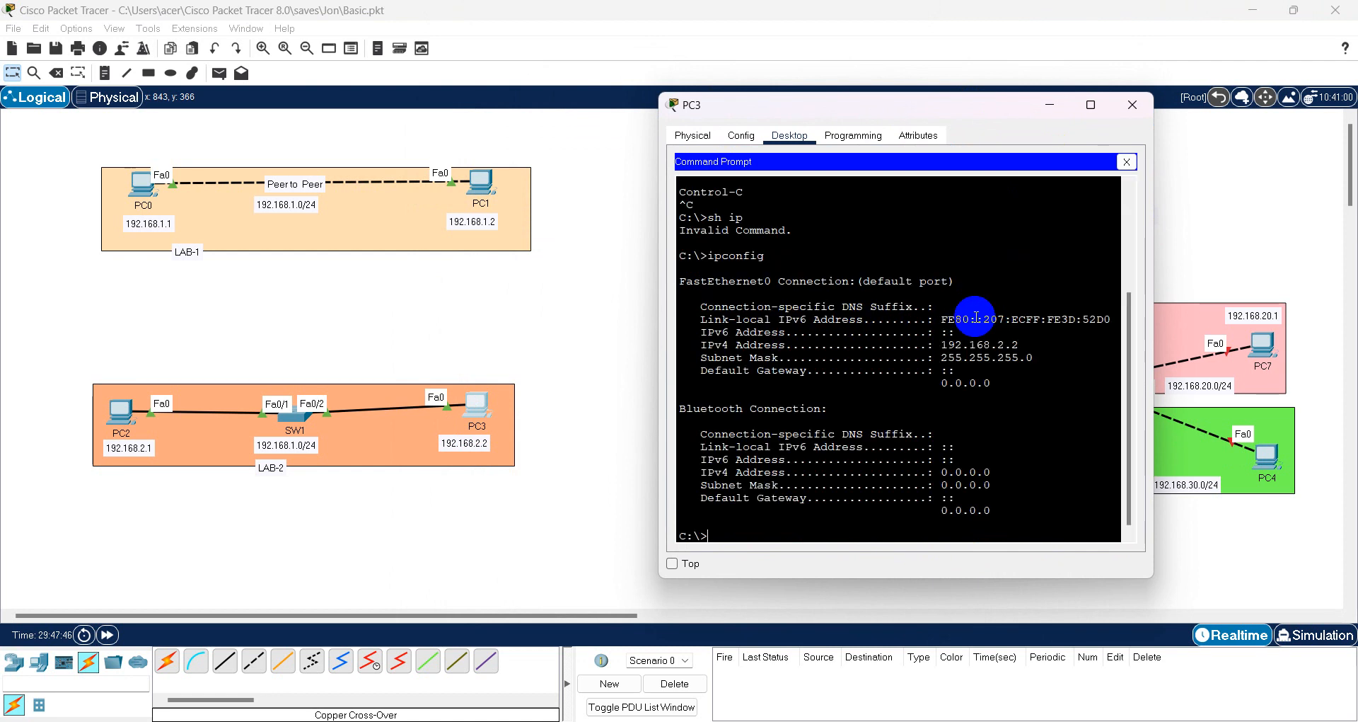
- Ping 192.168.2.1 from PC3's command prompt and stop the ping after a few replies
{"action": "type", "text": "p"}
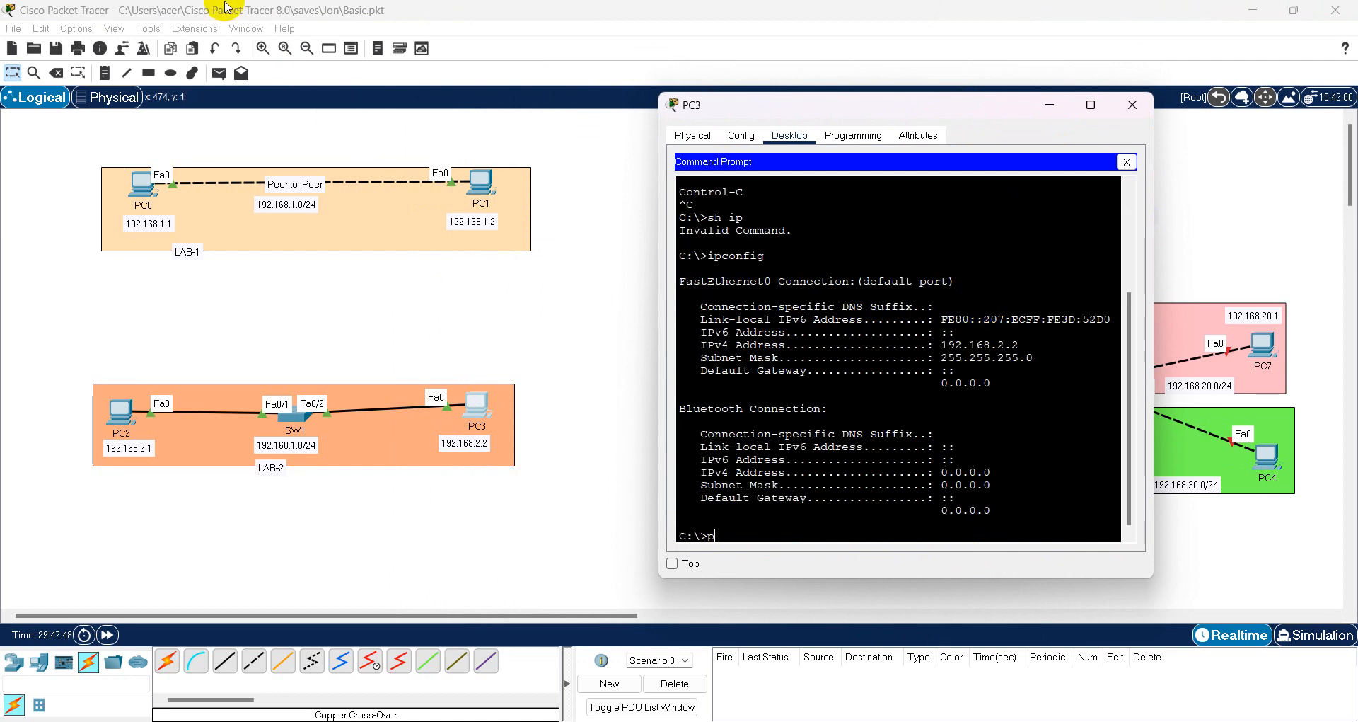
{"action": "type", "text": "ing 192.168"}
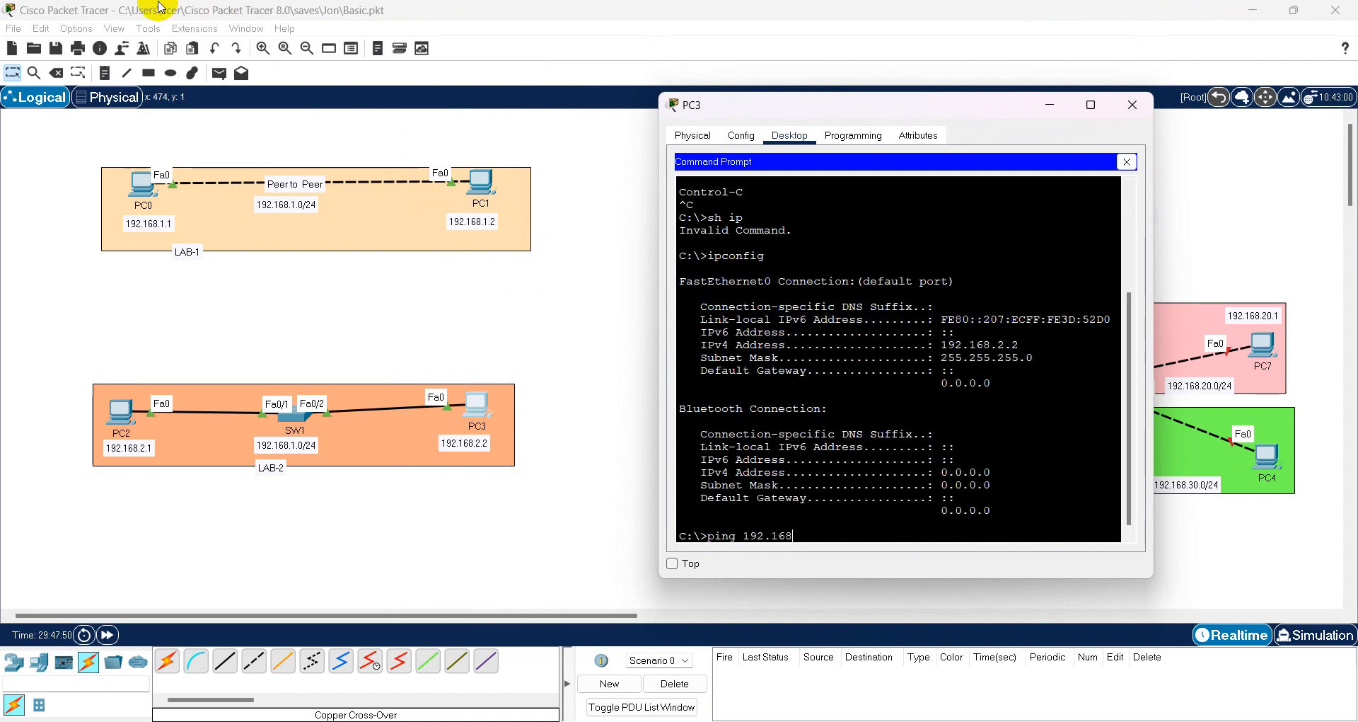
{"action": "type", "text": ".2.1"}
{"action": "key", "text": "Return"}
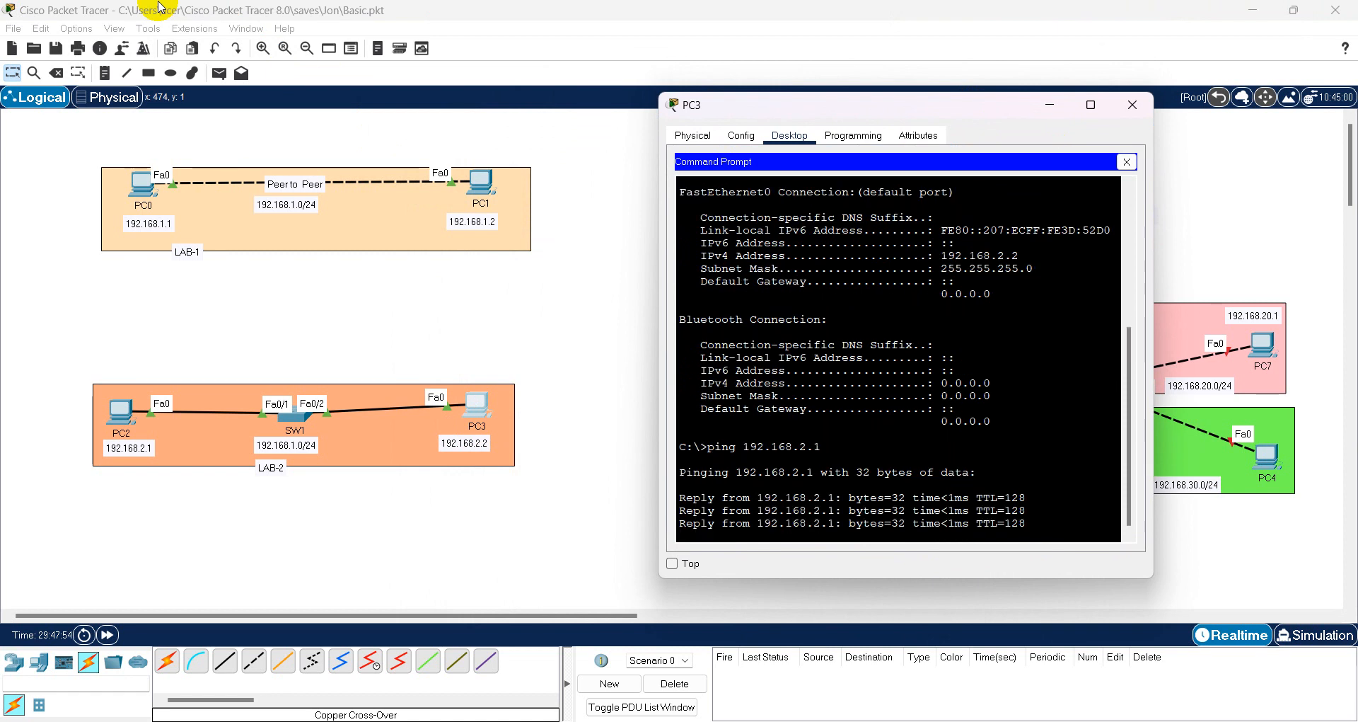
{"action": "key", "text": "ctrl+c"}
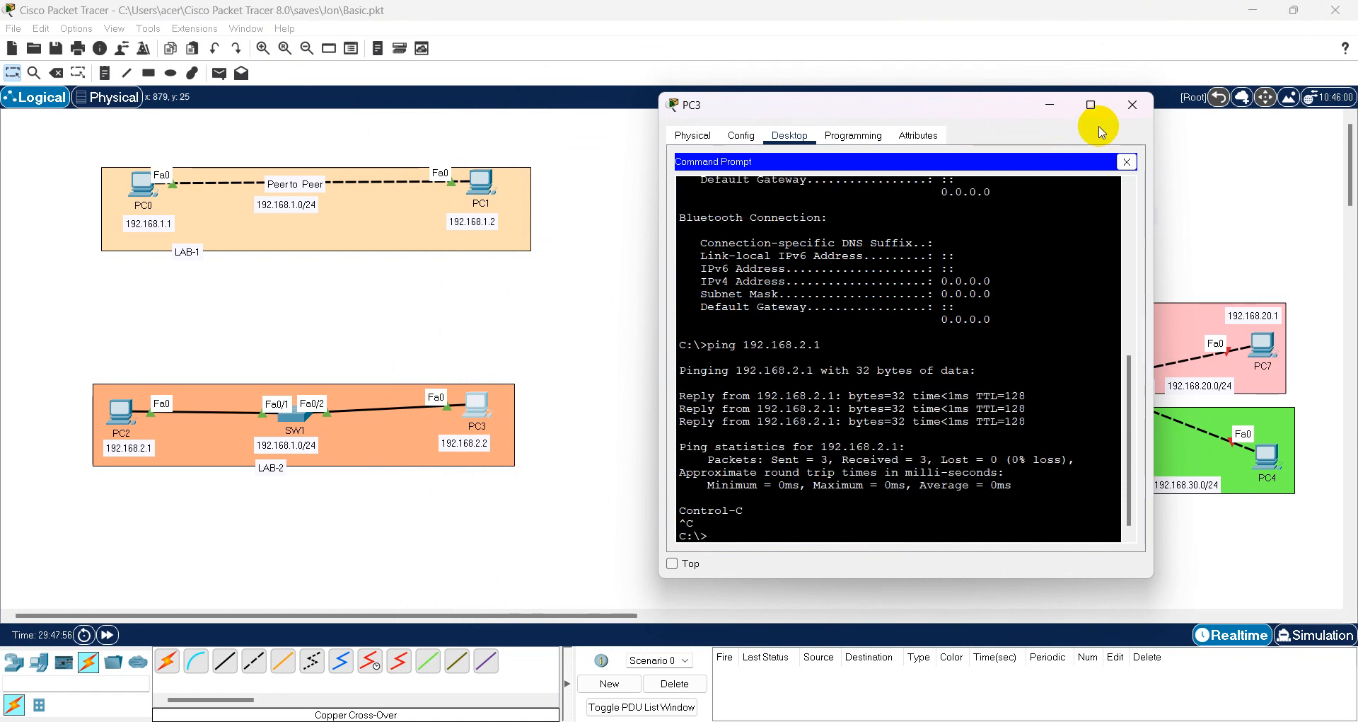
- Leave PC3's command prompt, review its IP configuration again and close the PC3 window
{"action": "left_click", "coordinate": [1126, 162]}
{"action": "left_click", "coordinate": [736, 202]}
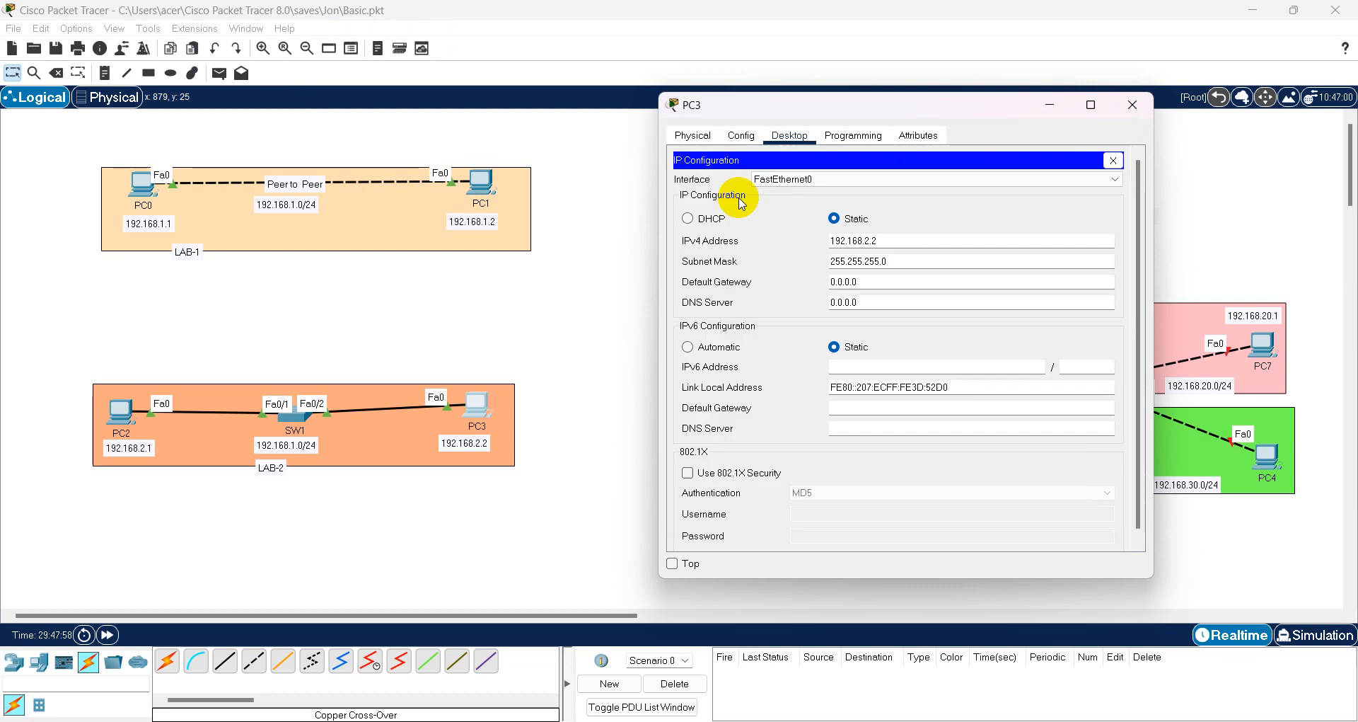
{"action": "left_click", "coordinate": [1113, 160]}
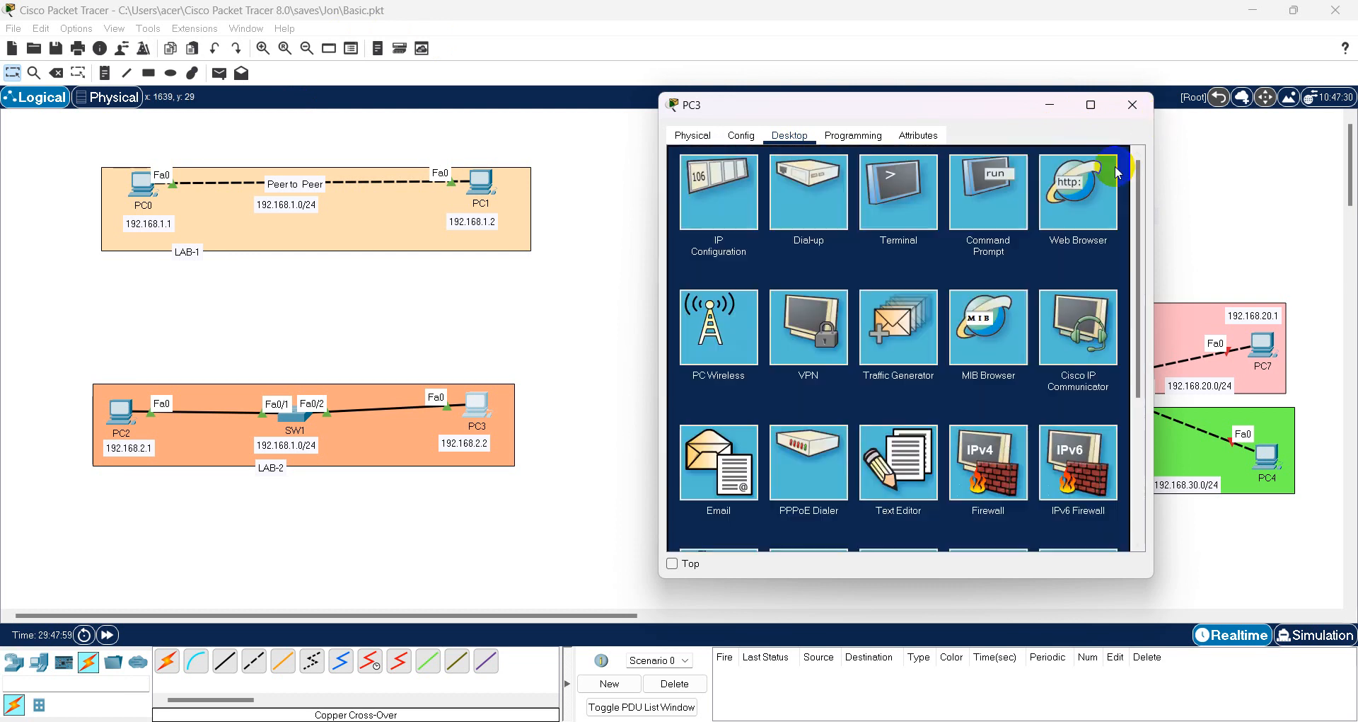
{"action": "left_click", "coordinate": [1132, 104]}
- Switch to Paint and handwrite A above the green network's PC and B above the pink network's PC in LAB-3
{"action": "mouse_move", "coordinate": [1032, 718]}
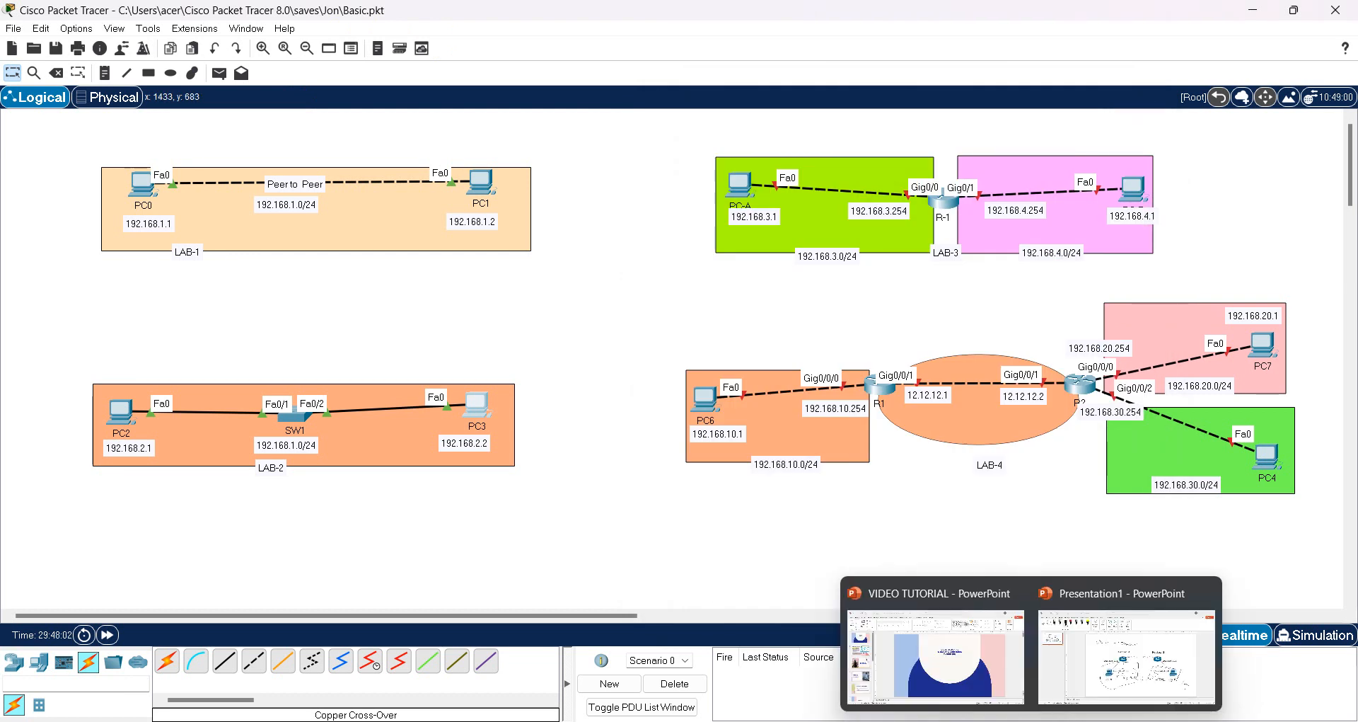
{"action": "left_click", "coordinate": [879, 716]}
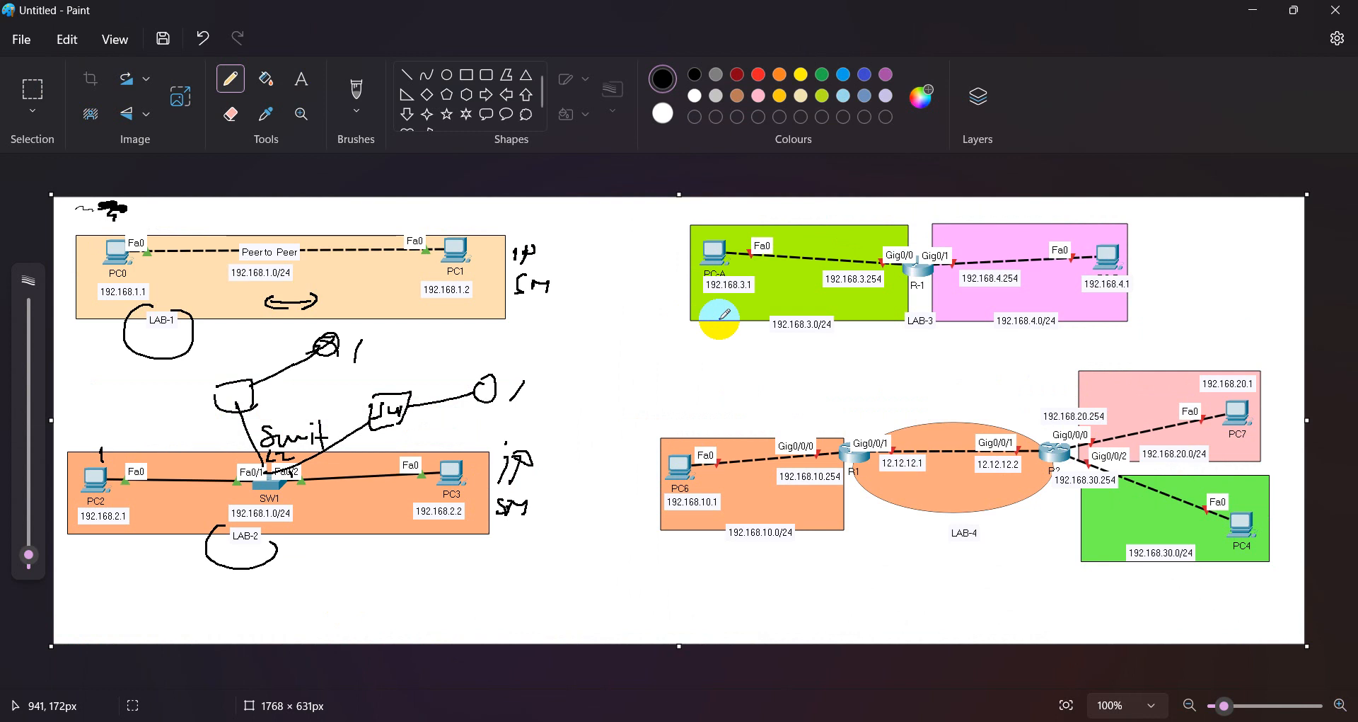
{"action": "left_click", "coordinate": [754, 332]}
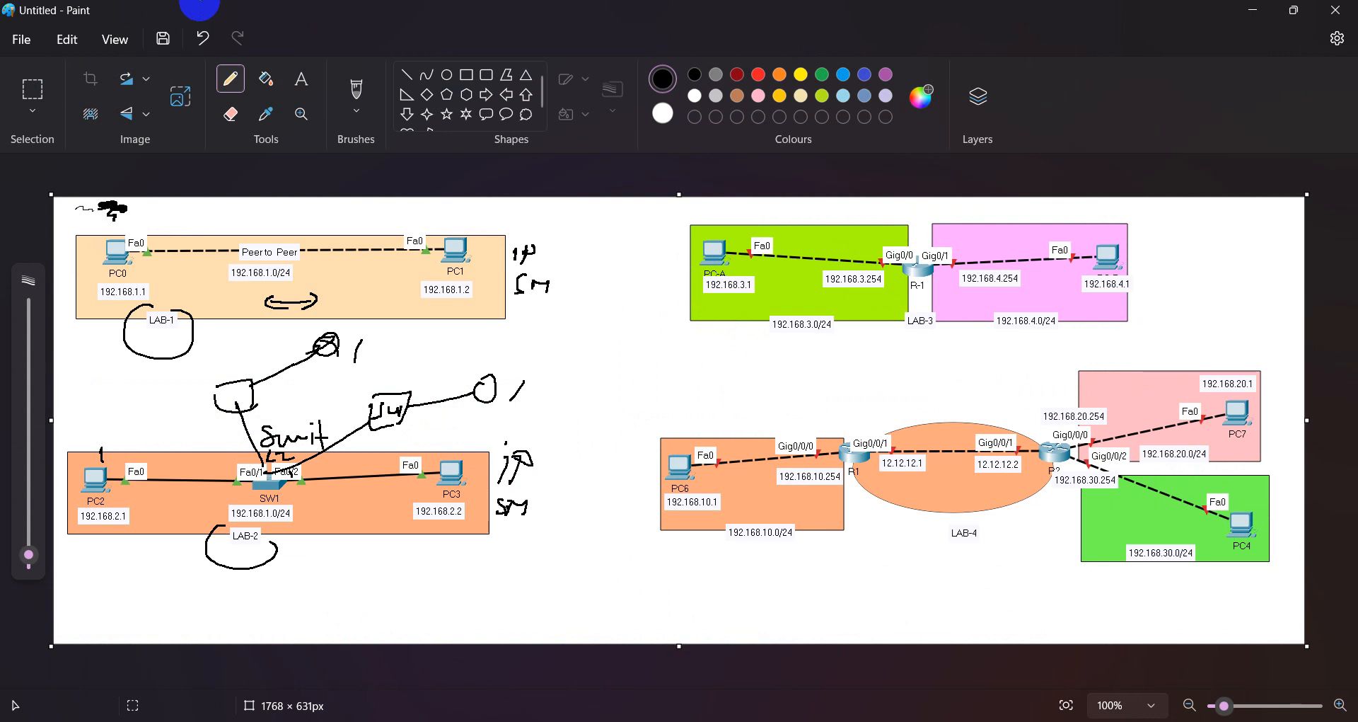
{"action": "left_click_drag", "start_coordinate": [714, 211], "coordinate": [695, 236]}
{"action": "mouse_move", "coordinate": [1089, 231]}
{"action": "left_mouse_down"}
{"action": "mouse_move", "coordinate": [1104, 219]}
{"action": "mouse_move", "coordinate": [1087, 234]}
{"action": "left_mouse_up"}
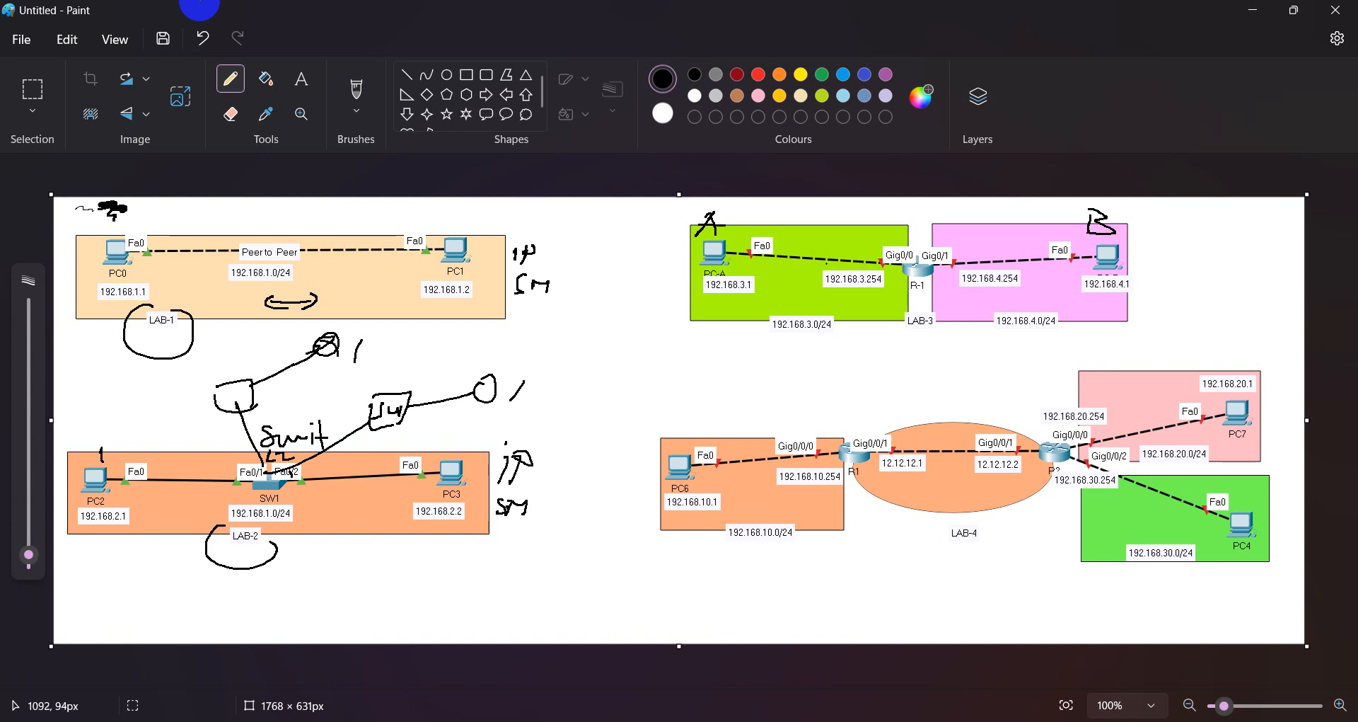
- Circle the gateway addresses 192.168.3.254 and 192.168.4.254 beside R-1 and draw a line from B toward Gig0/1
{"action": "mouse_move", "coordinate": [821, 262]}
{"action": "left_mouse_down"}
{"action": "mouse_move", "coordinate": [810, 280]}
{"action": "mouse_move", "coordinate": [895, 303]}
{"action": "mouse_move", "coordinate": [869, 267]}
{"action": "left_mouse_up"}
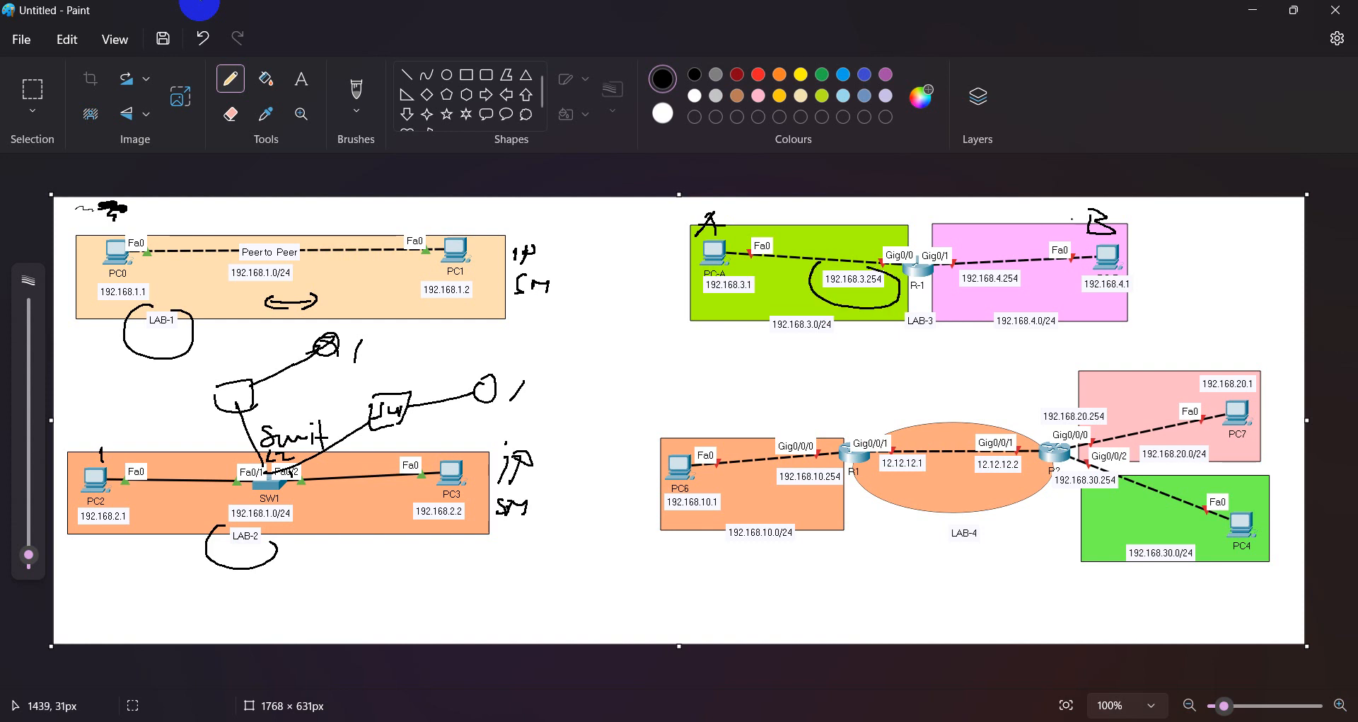
{"action": "mouse_move", "coordinate": [1072, 219]}
{"action": "left_mouse_down"}
{"action": "mouse_move", "coordinate": [985, 234]}
{"action": "mouse_move", "coordinate": [965, 255]}
{"action": "mouse_move", "coordinate": [1029, 303]}
{"action": "mouse_move", "coordinate": [994, 265]}
{"action": "left_mouse_up"}
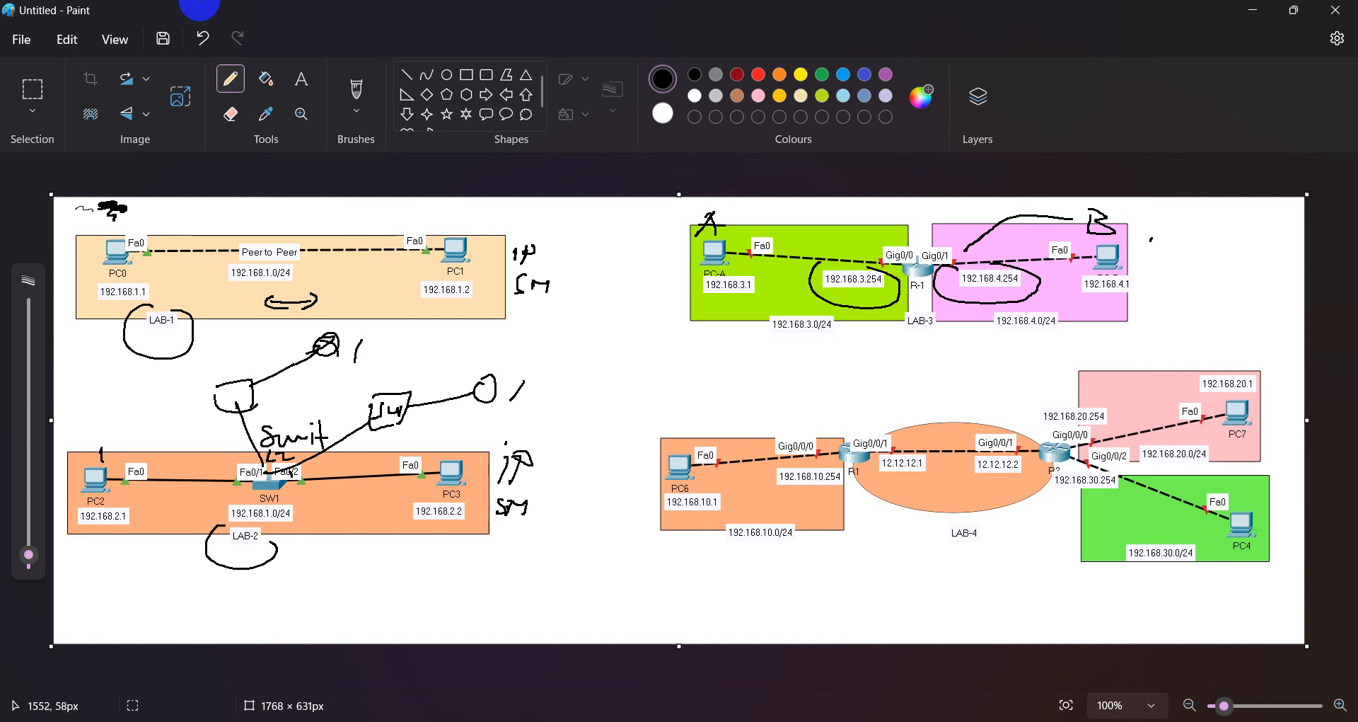
- Handwrite the notes IP, SM and GW beside LAB-3 and draw an arrow going up from PC-A
{"action": "left_click_drag", "start_coordinate": [1157, 239], "coordinate": [1164, 249]}
{"action": "mouse_move", "coordinate": [1147, 295]}
{"action": "left_mouse_down"}
{"action": "mouse_move", "coordinate": [1141, 306]}
{"action": "mouse_move", "coordinate": [1187, 310]}
{"action": "left_mouse_up"}
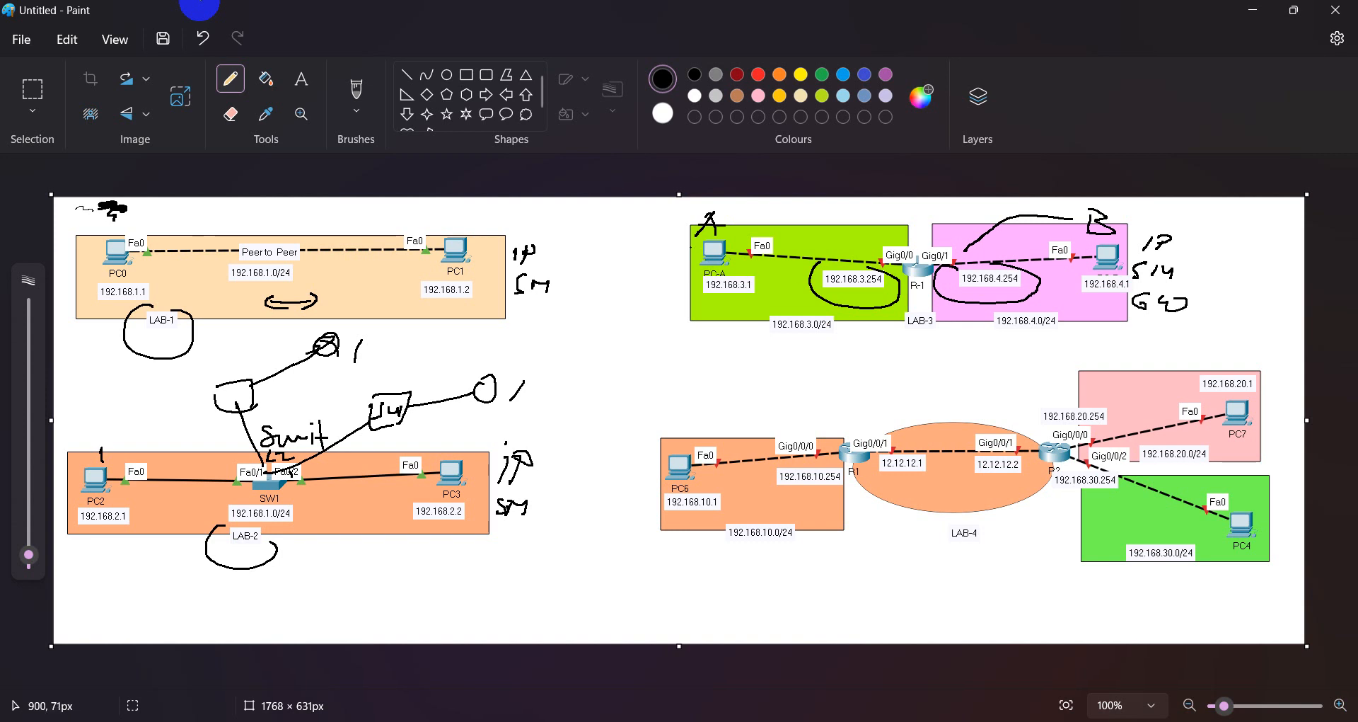
{"action": "left_click_drag", "start_coordinate": [710, 247], "coordinate": [750, 211]}
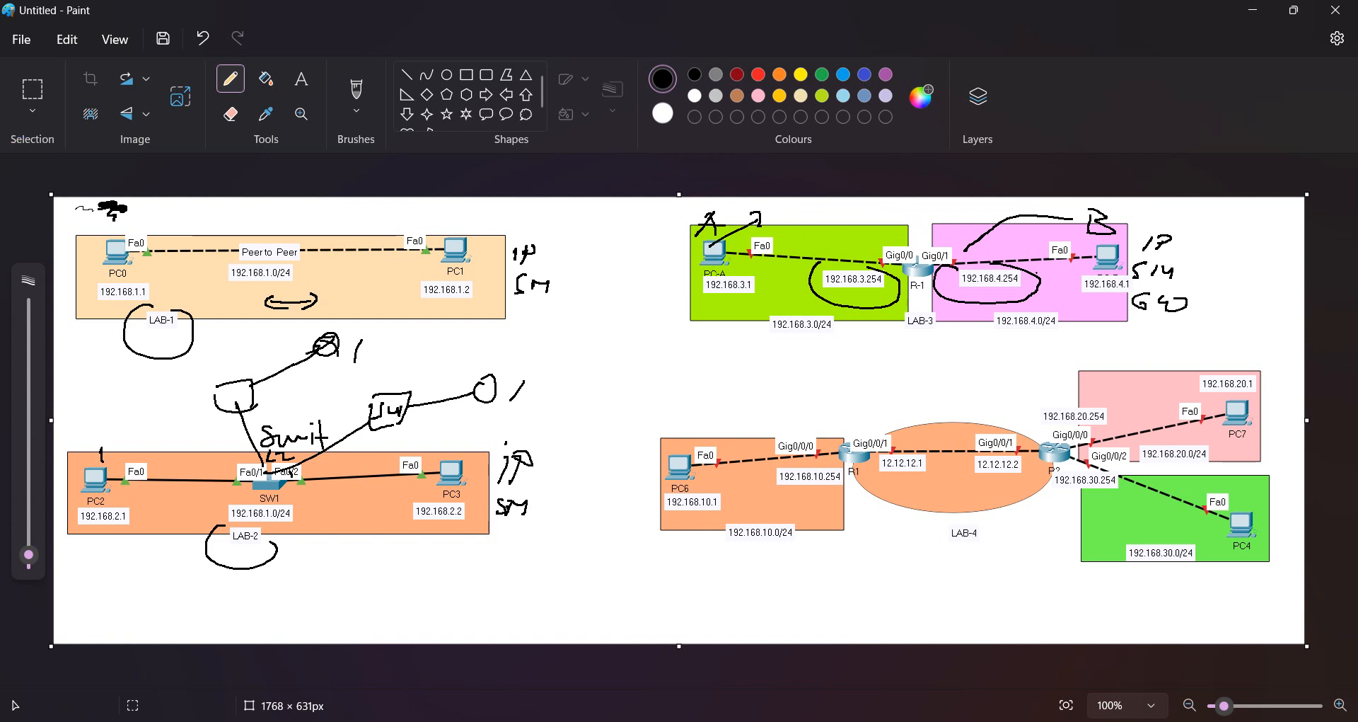
- Switch to Cisco Packet Tracer and check PC-A's IPv4 address and default gateway in its IP configuration, closing it when done
{"action": "mouse_move", "coordinate": [1032, 721]}
{"action": "left_click", "coordinate": [648, 630]}
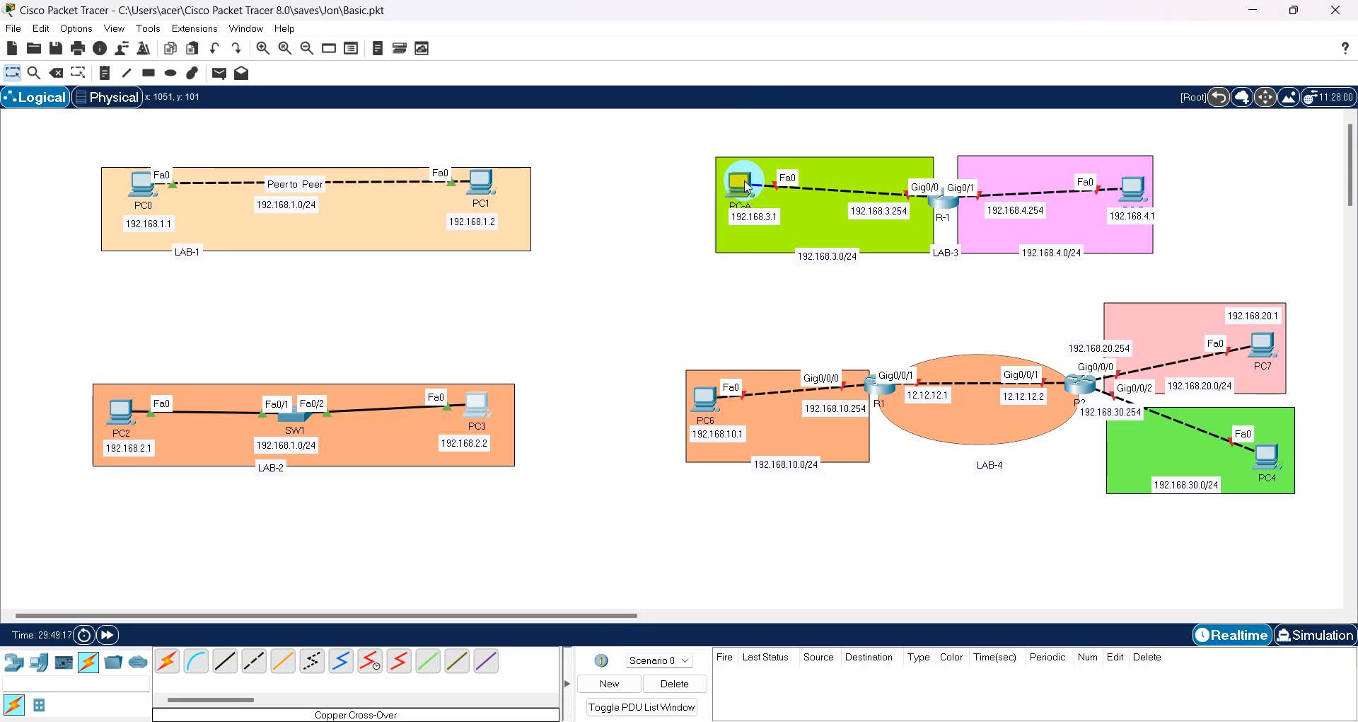
{"action": "left_click", "coordinate": [742, 186]}
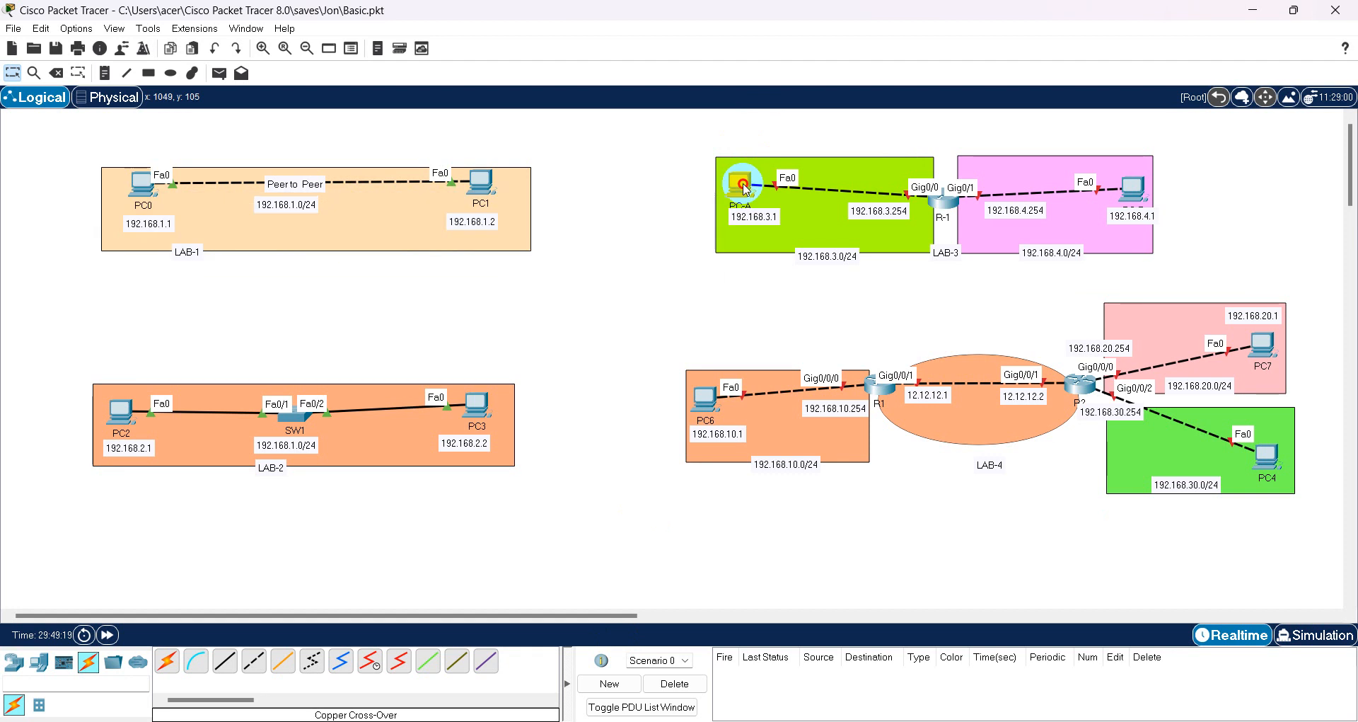
{"action": "left_click", "coordinate": [566, 149]}
{"action": "left_click", "coordinate": [485, 224]}
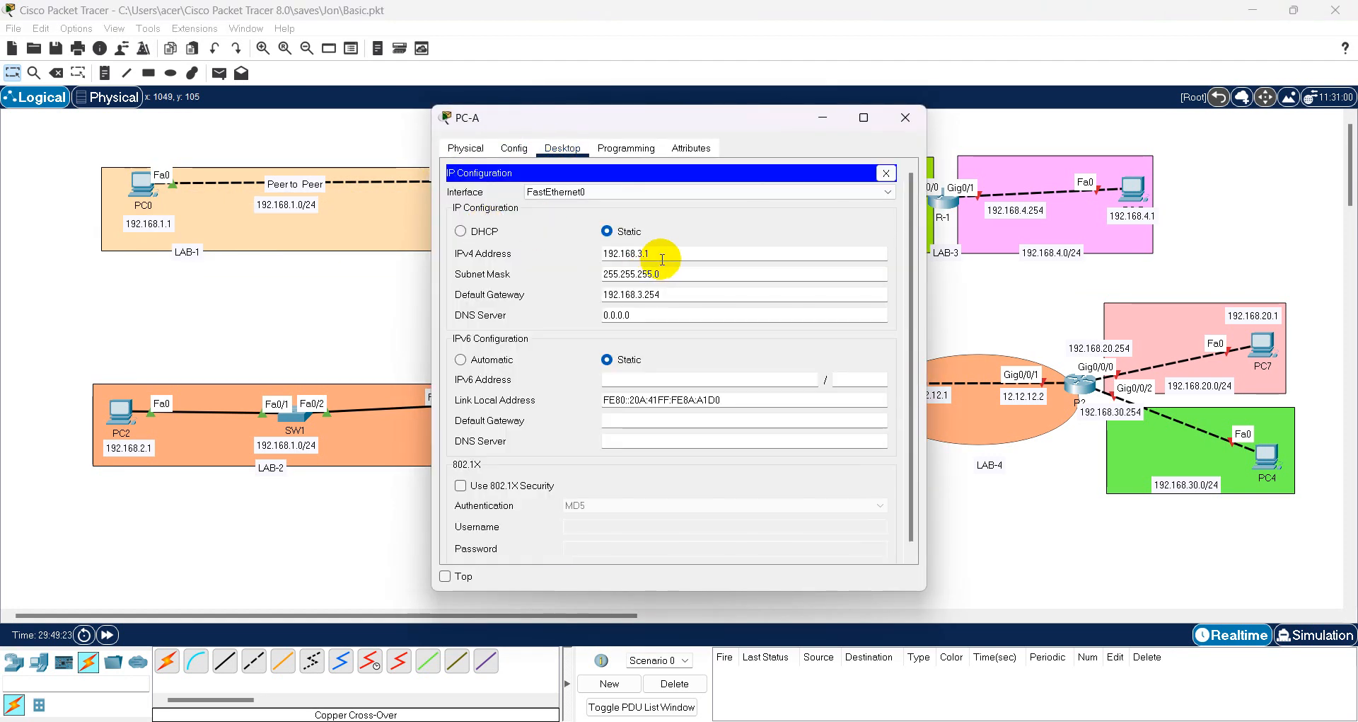
{"action": "left_click_drag", "start_coordinate": [662, 255], "coordinate": [603, 252]}
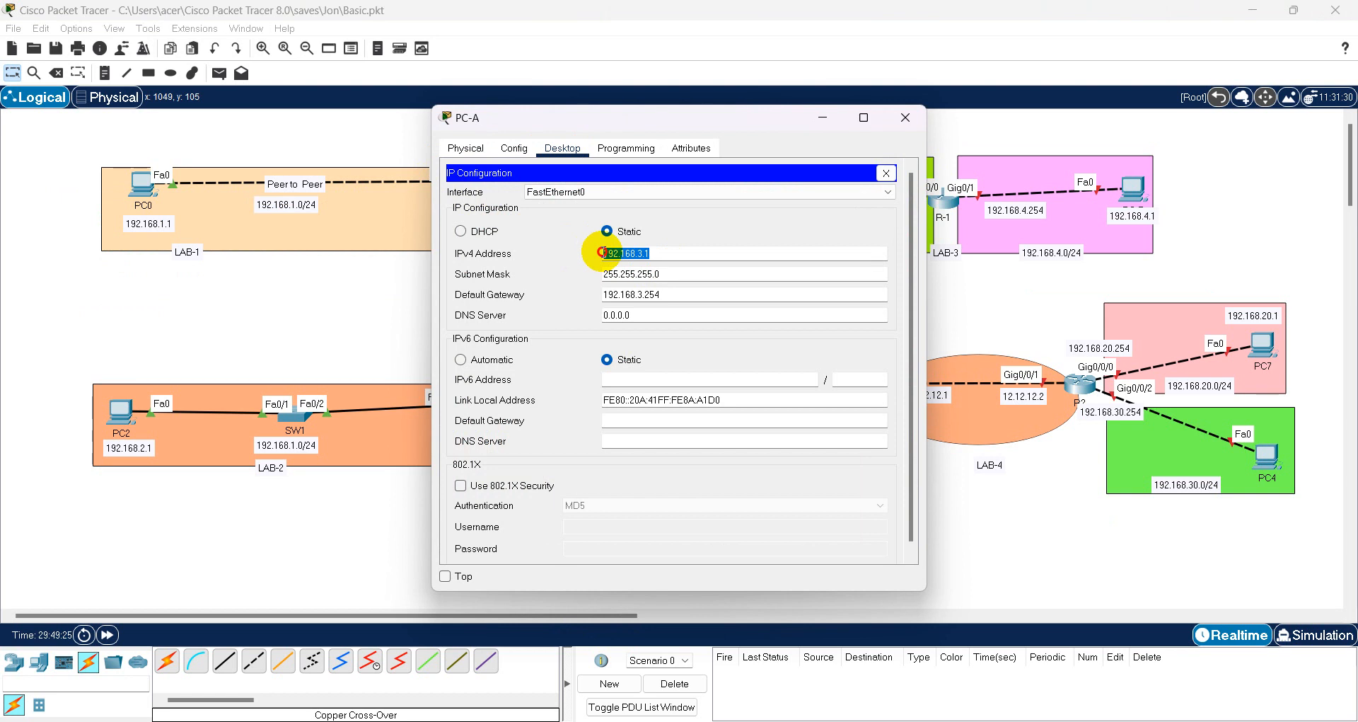
{"action": "left_click", "coordinate": [663, 294]}
{"action": "left_click_drag", "start_coordinate": [672, 294], "coordinate": [591, 291]}
{"action": "left_click", "coordinate": [682, 291]}
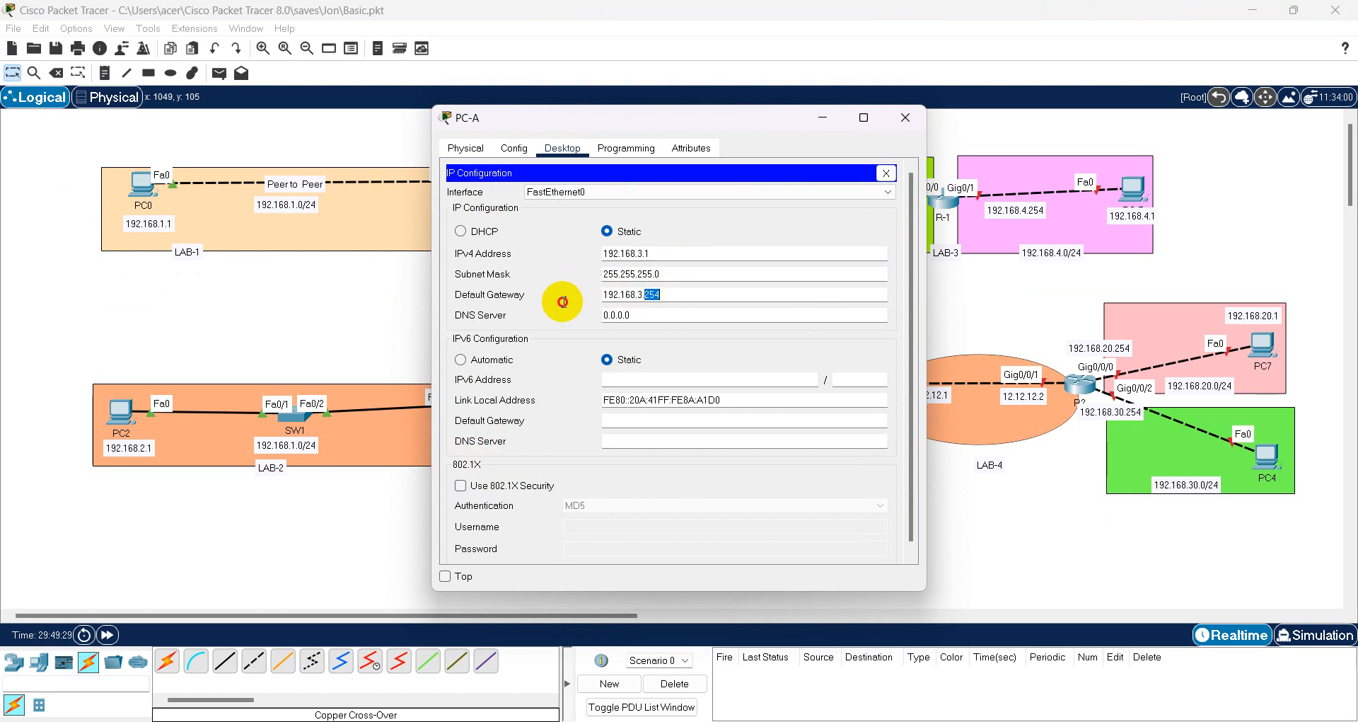
{"action": "left_click", "coordinate": [884, 173]}
{"action": "left_click", "coordinate": [923, 127]}
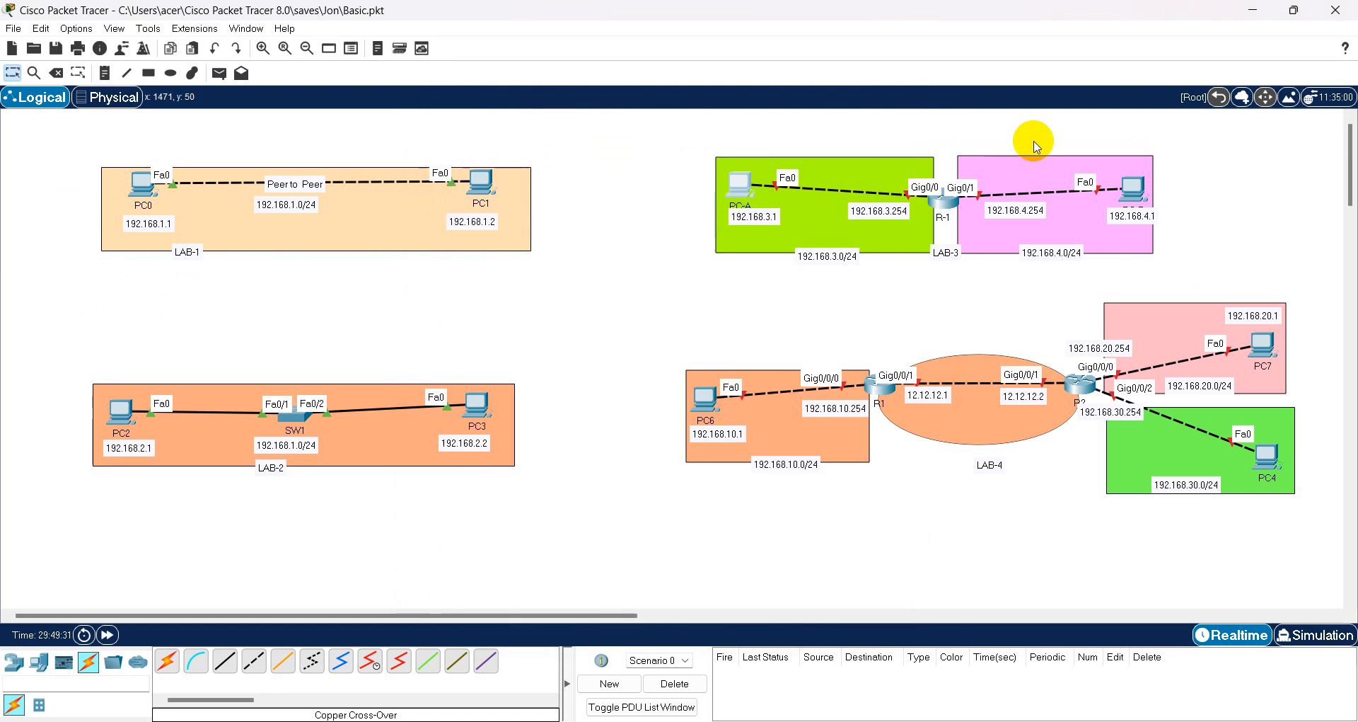
- Open PC-B's IP configuration in LAB-3 to check its address, subnet mask and default gateway
{"action": "left_click", "coordinate": [1133, 188]}
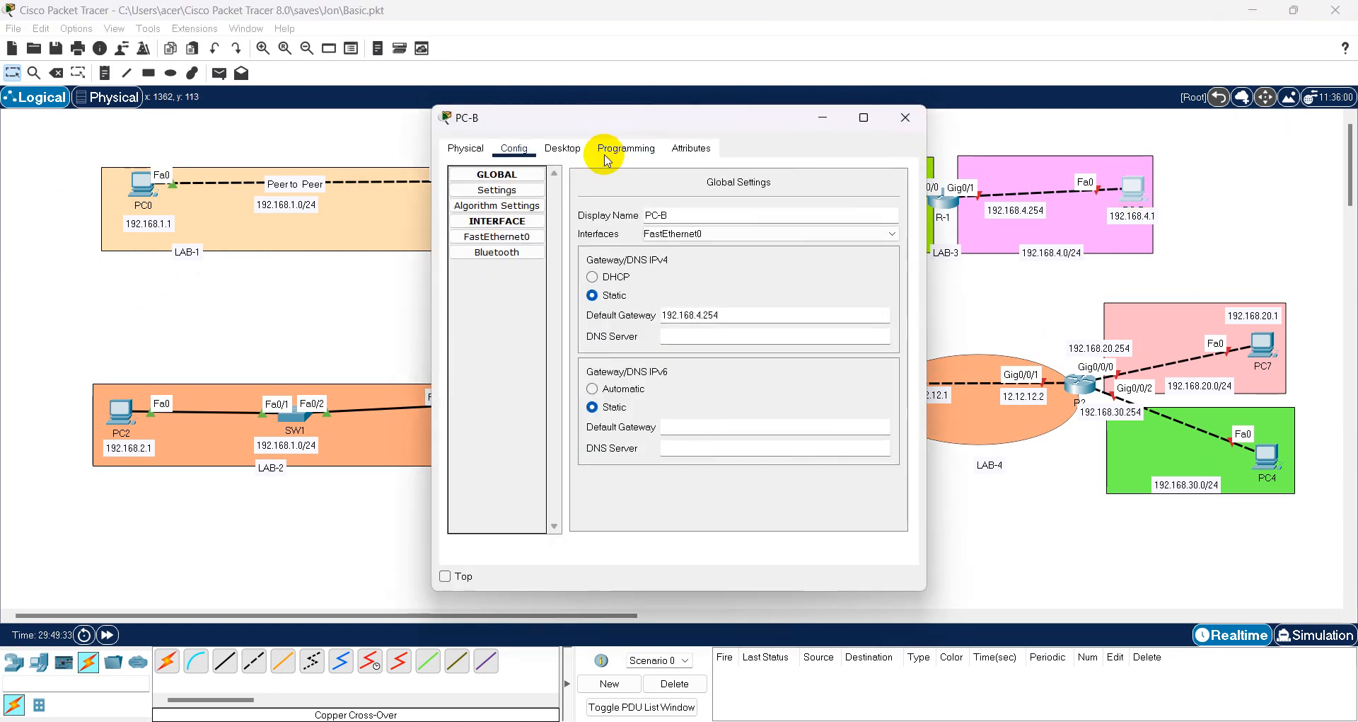
{"action": "left_click", "coordinate": [562, 148]}
{"action": "left_click", "coordinate": [504, 195]}
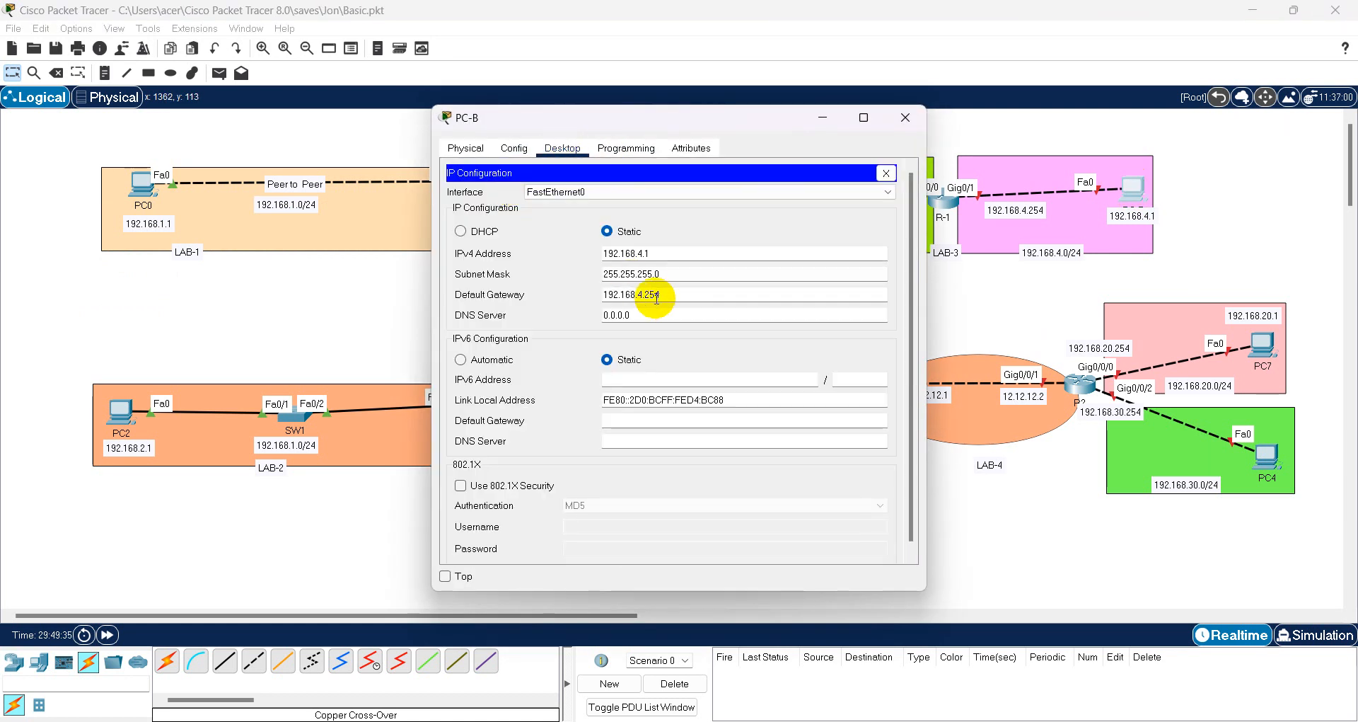
- Check PC-B's IPv4 address and default gateway, closing its window when done
{"action": "double_click", "coordinate": [661, 253]}
{"action": "left_click_drag", "start_coordinate": [671, 293], "coordinate": [594, 306]}
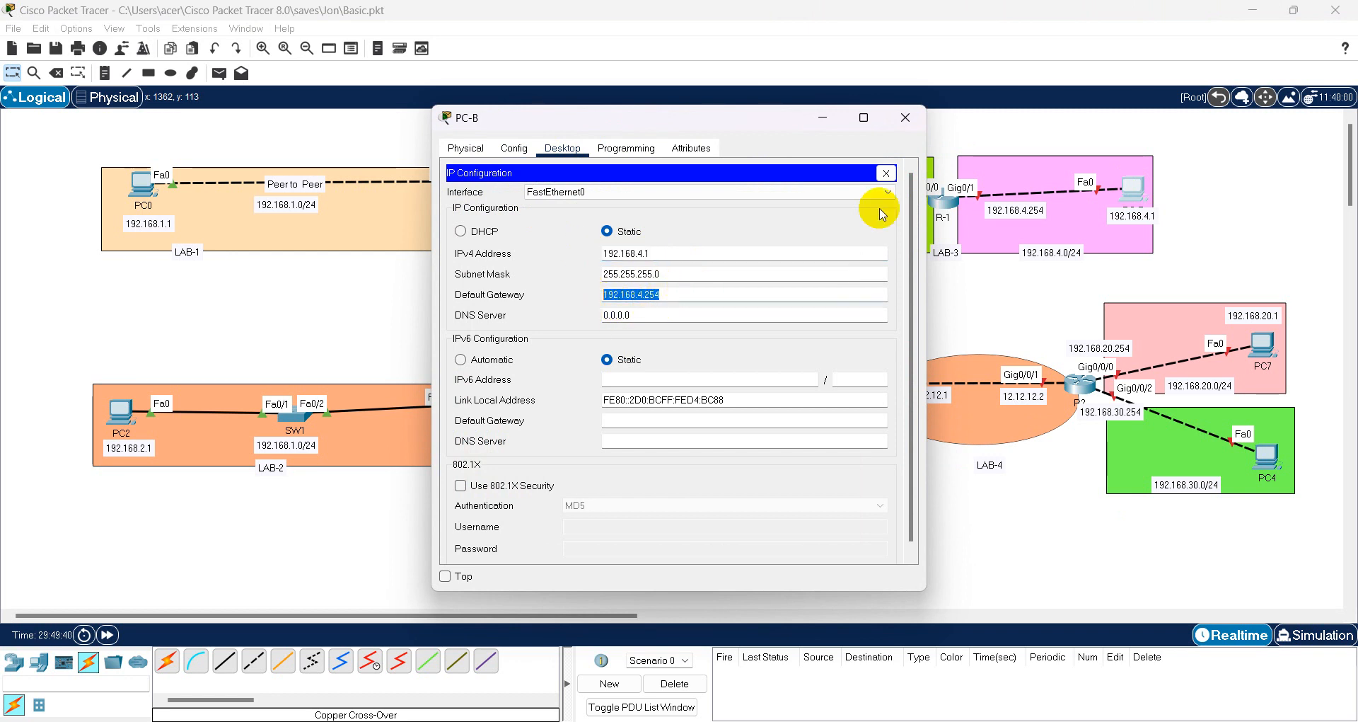
{"action": "left_click", "coordinate": [904, 118]}
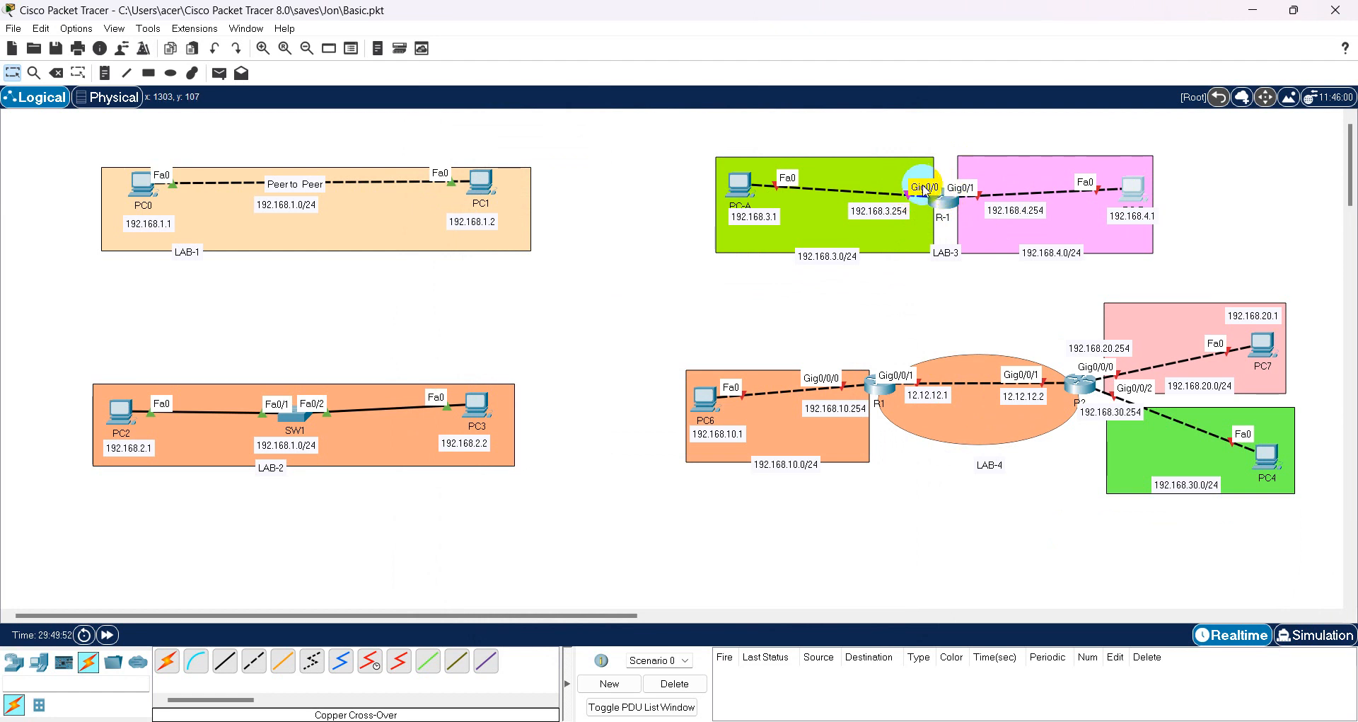
- Open router R-1's command line in LAB-3, widen its window and move it clear of the LAB-3 diagram
{"action": "mouse_move", "coordinate": [949, 208]}
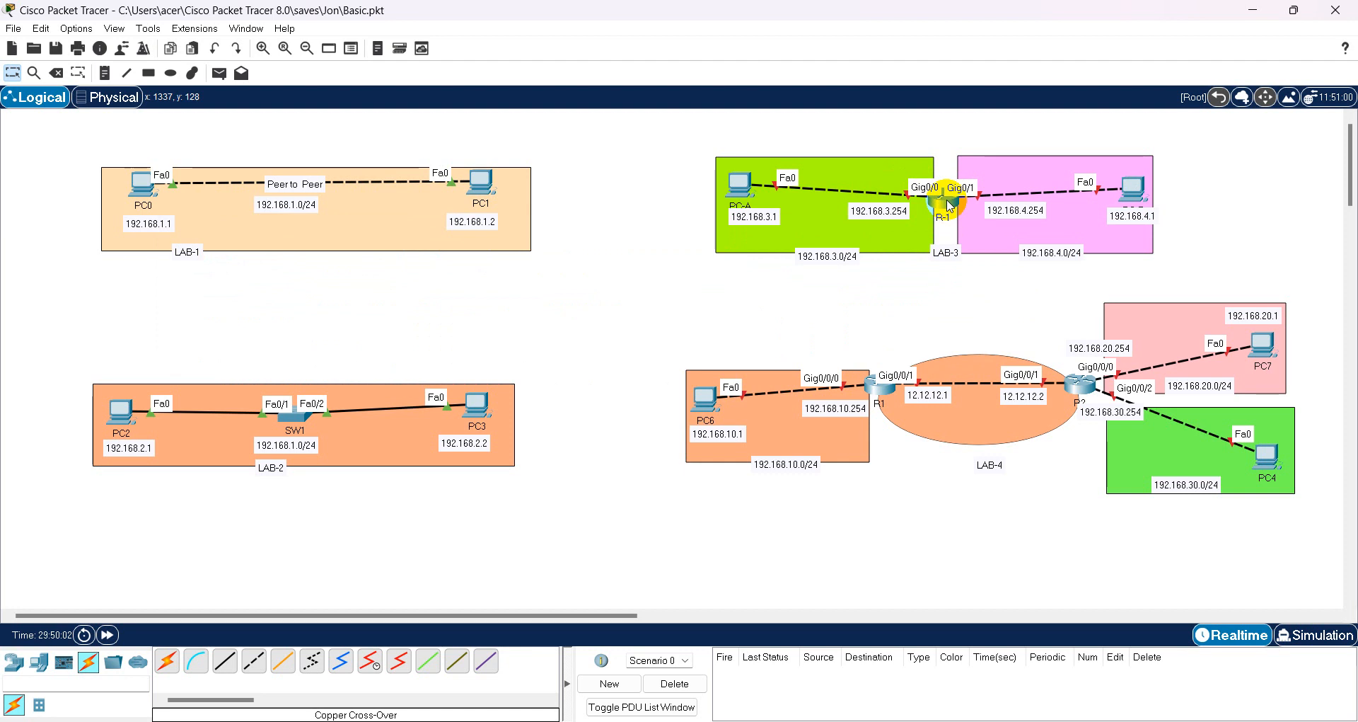
{"action": "left_click", "coordinate": [950, 206]}
{"action": "left_click_drag", "start_coordinate": [650, 140], "coordinate": [591, 103]}
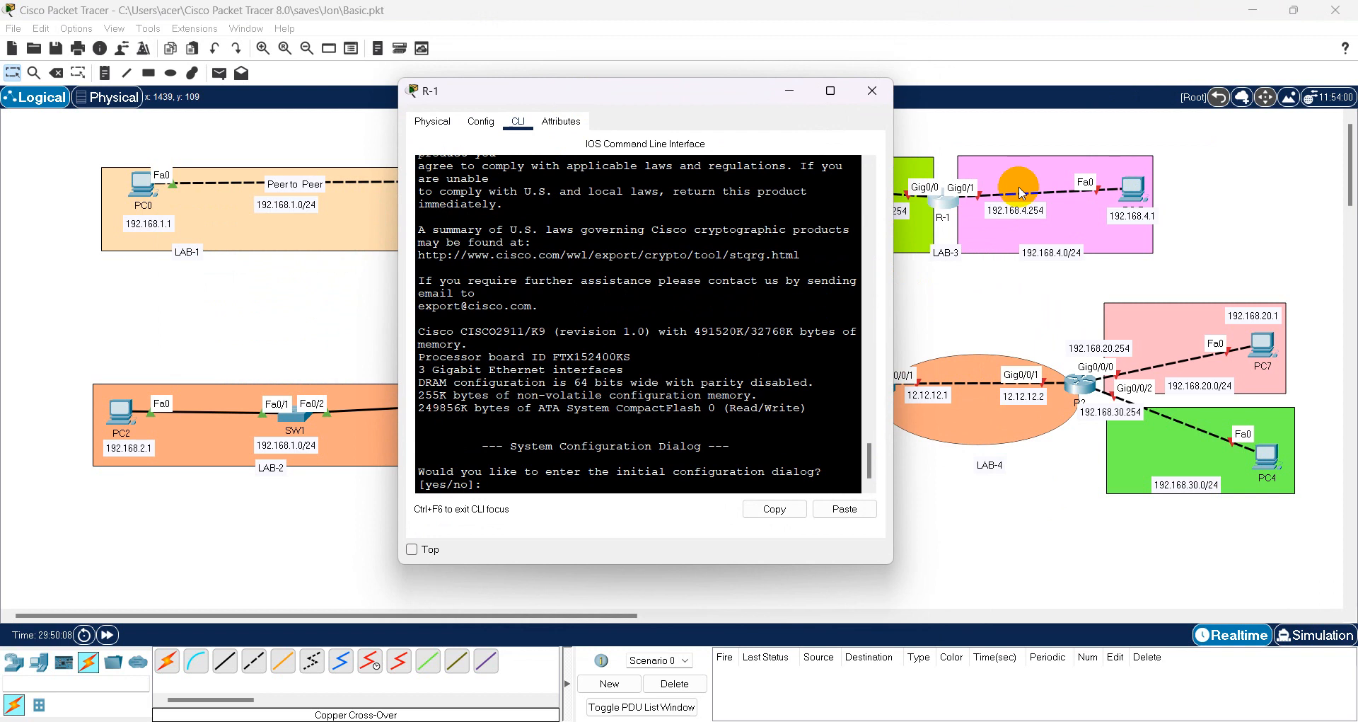
{"action": "left_click_drag", "start_coordinate": [622, 97], "coordinate": [505, 109]}
{"action": "left_click", "coordinate": [566, 359]}
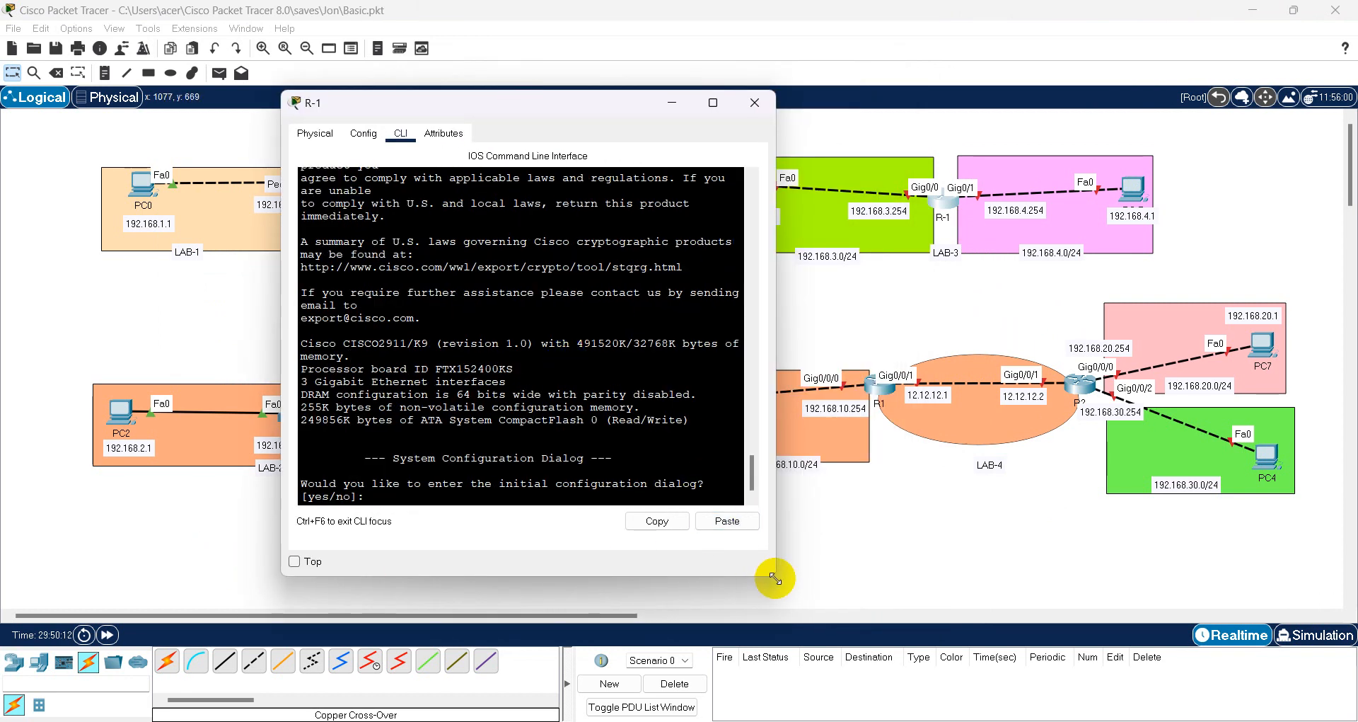
{"action": "left_click_drag", "start_coordinate": [776, 578], "coordinate": [896, 590]}
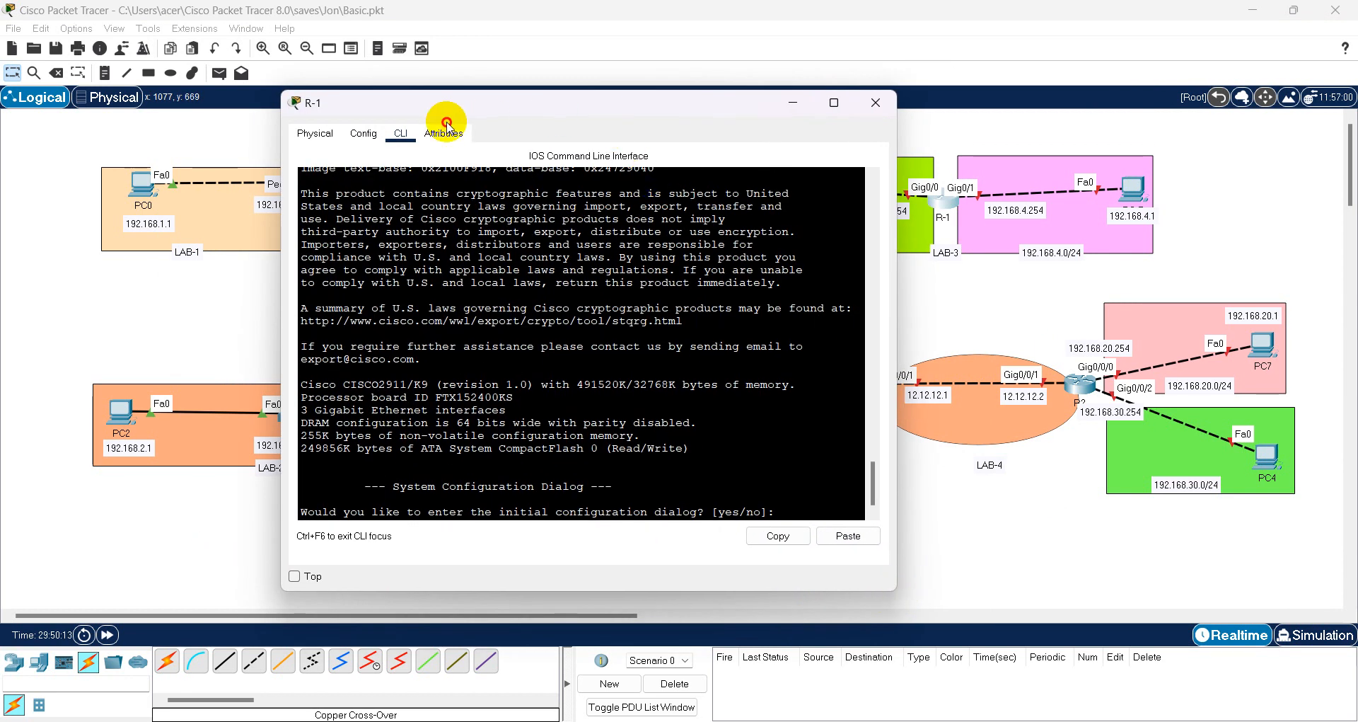
{"action": "left_click_drag", "start_coordinate": [505, 111], "coordinate": [343, 98]}
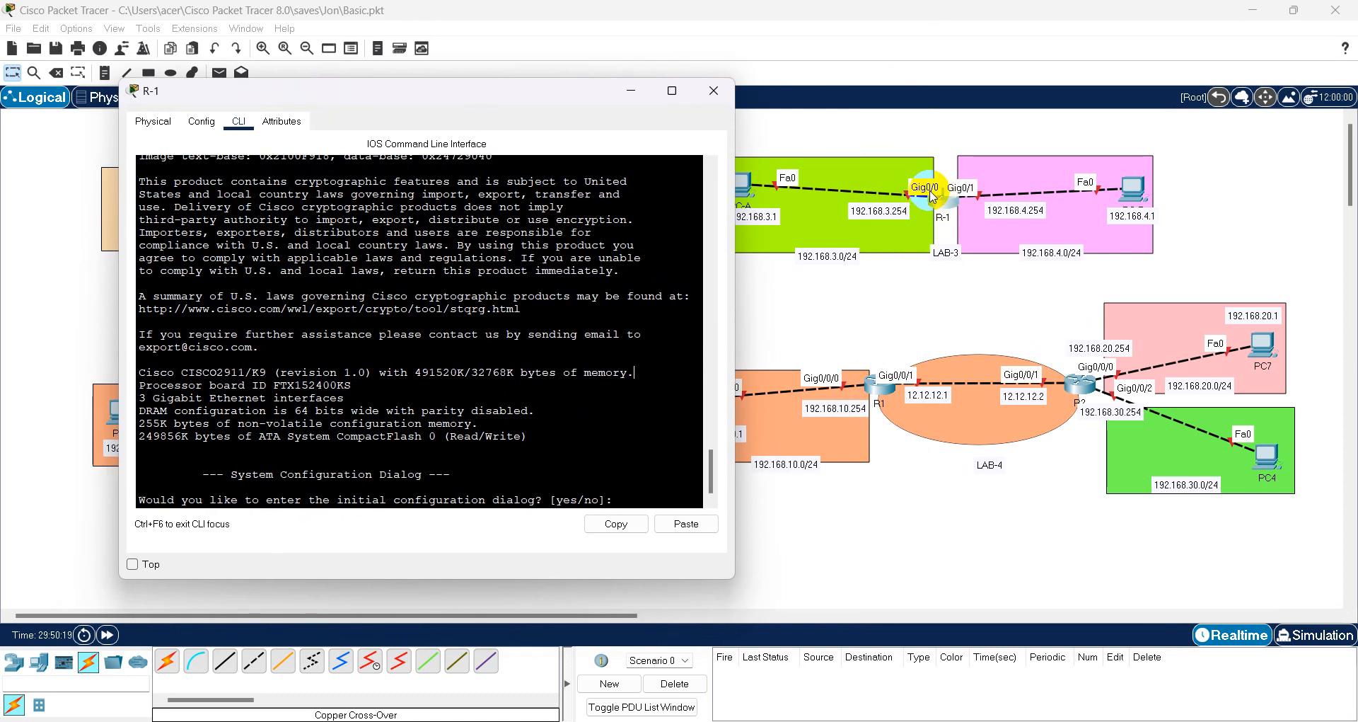
- Answer no to R-1's initial configuration dialog and bring up the Router> prompt
{"action": "left_click", "coordinate": [457, 326]}
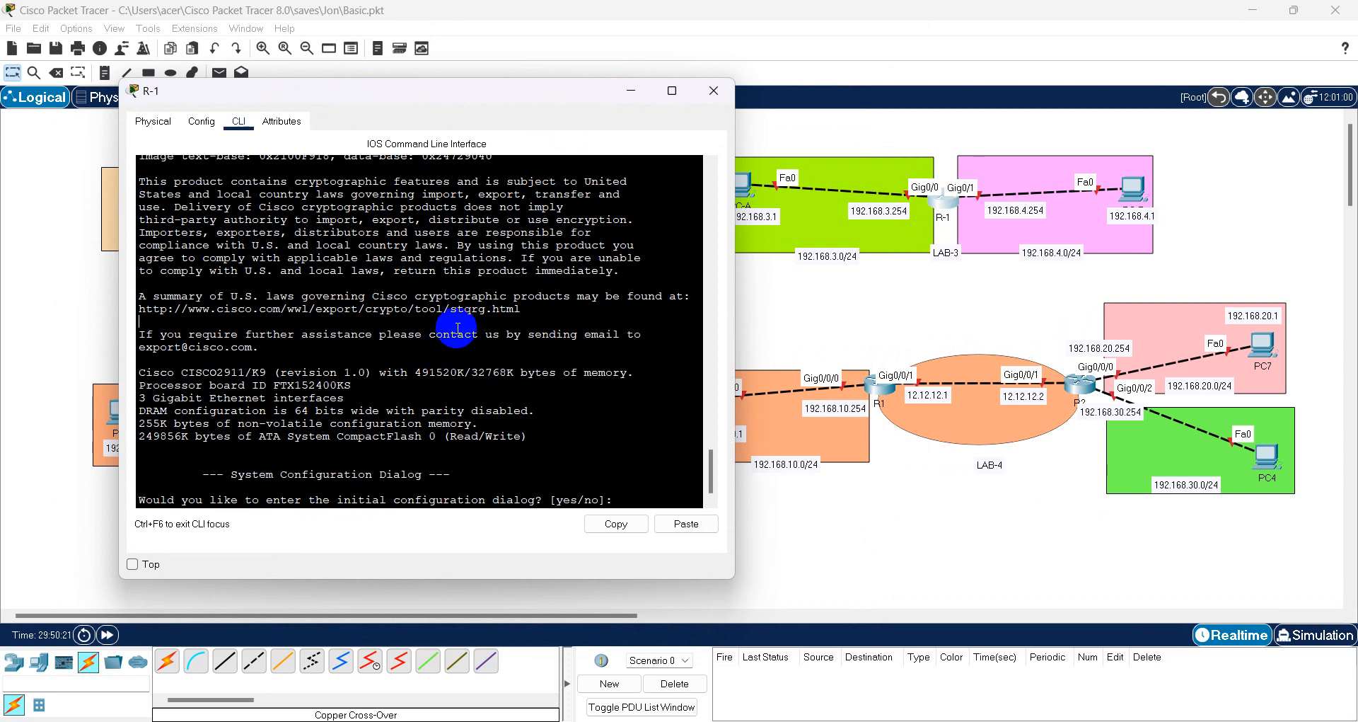
{"action": "type", "text": "no"}
{"action": "key", "text": "Return"}
{"action": "key", "text": "Return"}
{"action": "key", "text": "Return"}
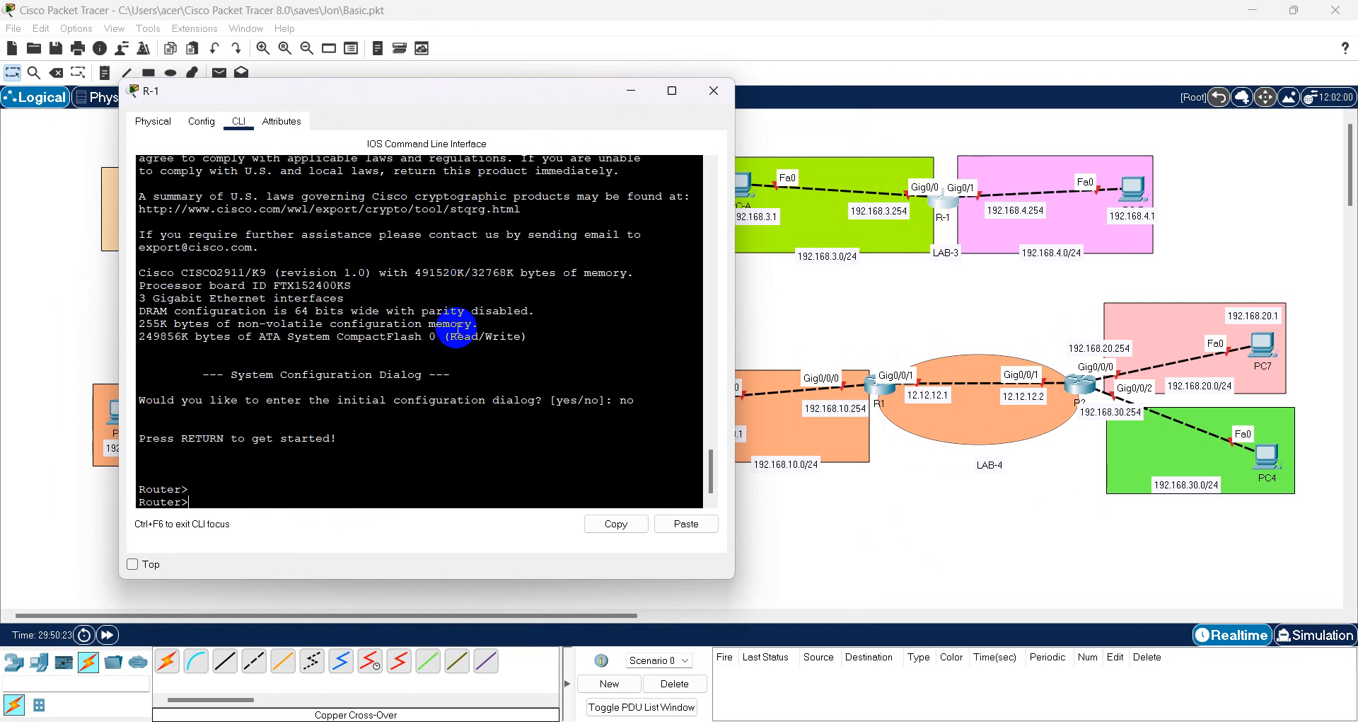
- Enter privileged mode and global configuration mode on R-1 with ena and conf t
{"action": "type", "text": "ena"}
{"action": "key", "text": "Return"}
{"action": "type", "text": "conf t"}
{"action": "key", "text": "Return"}
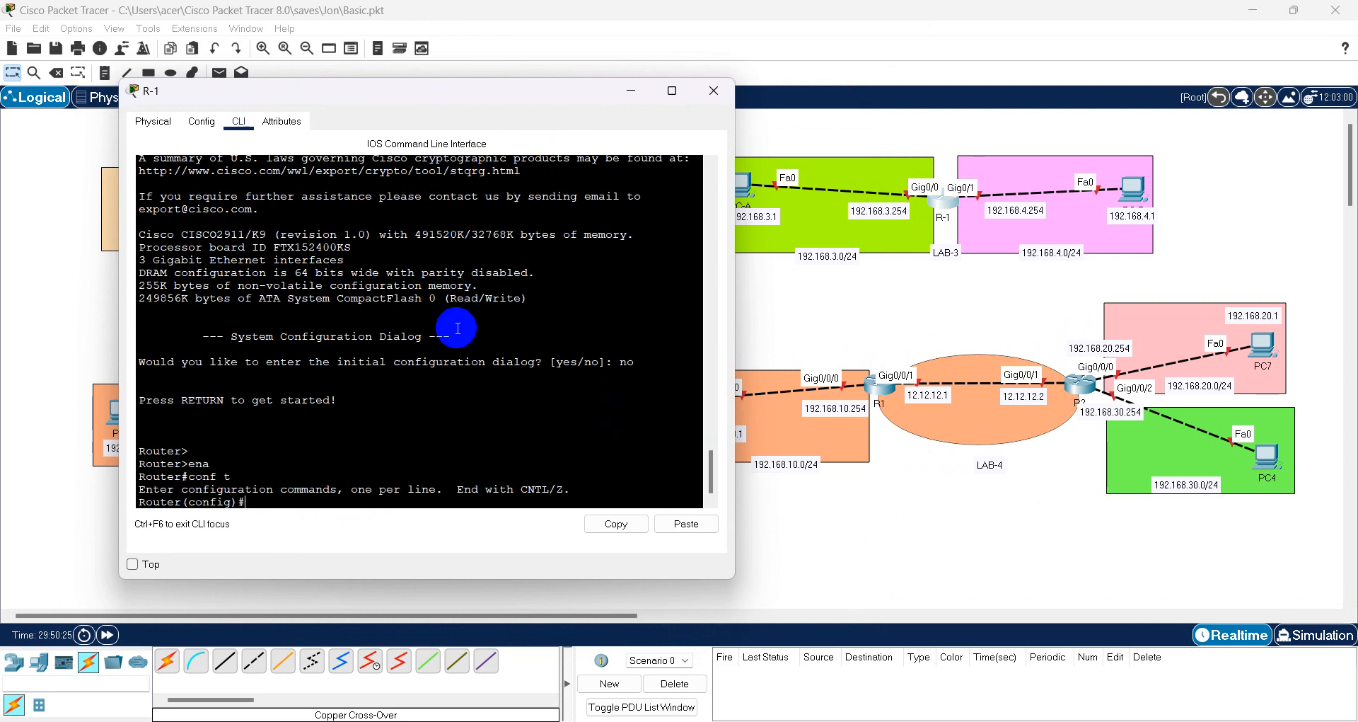
{"action": "key", "text": "Return"}
{"action": "key", "text": "Return"}
{"action": "key", "text": "Return"}
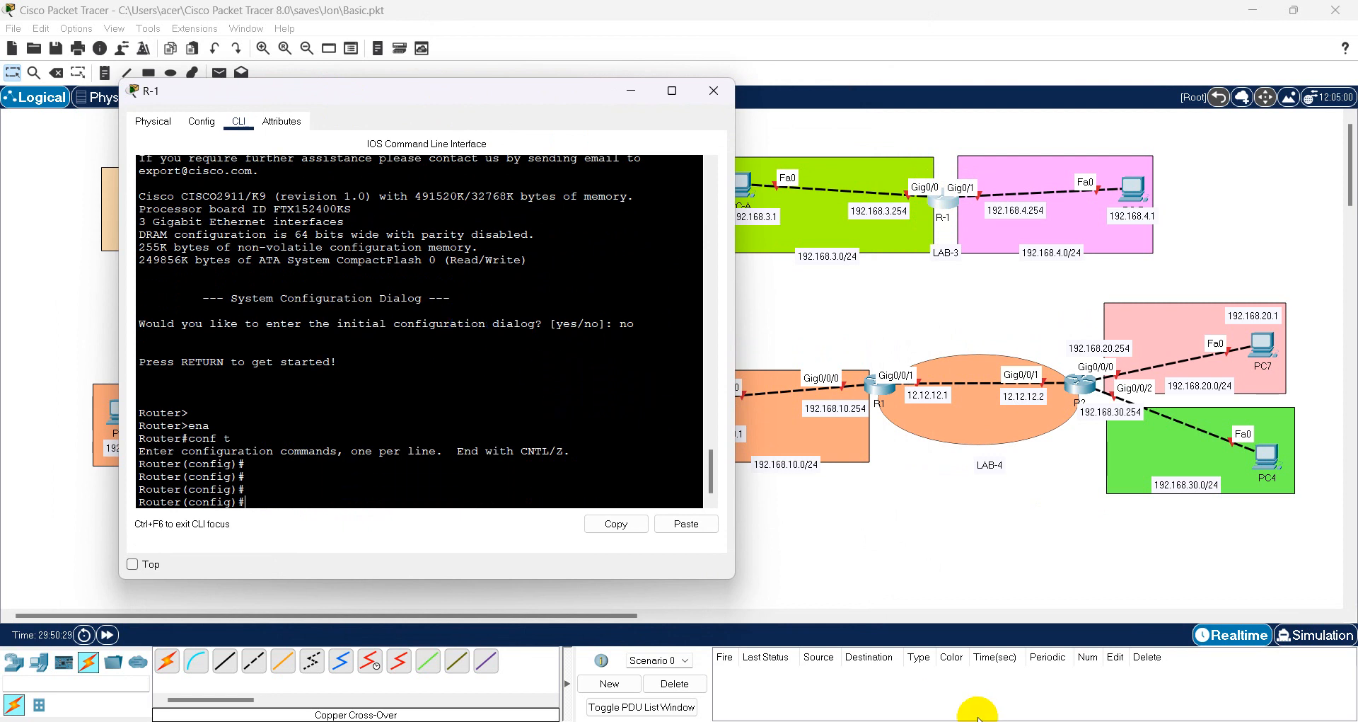
- Switch to Notepad++, insert a blank line between the GigabitEthernet0/0 and 0/1 blocks of LAB-3 R1, and copy both blocks
{"action": "left_click", "coordinate": [876, 718]}
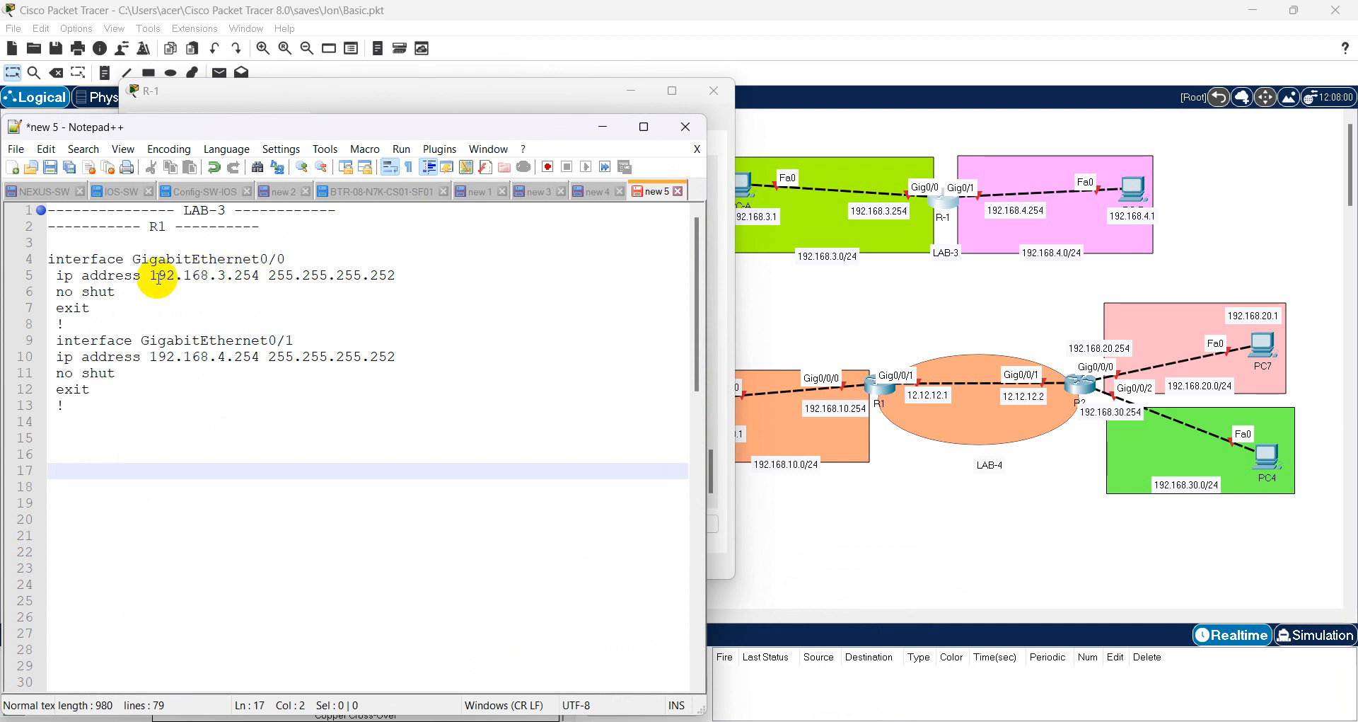
{"action": "left_click", "coordinate": [219, 274]}
{"action": "left_click_drag", "start_coordinate": [94, 308], "coordinate": [32, 261]}
{"action": "left_click", "coordinate": [98, 247]}
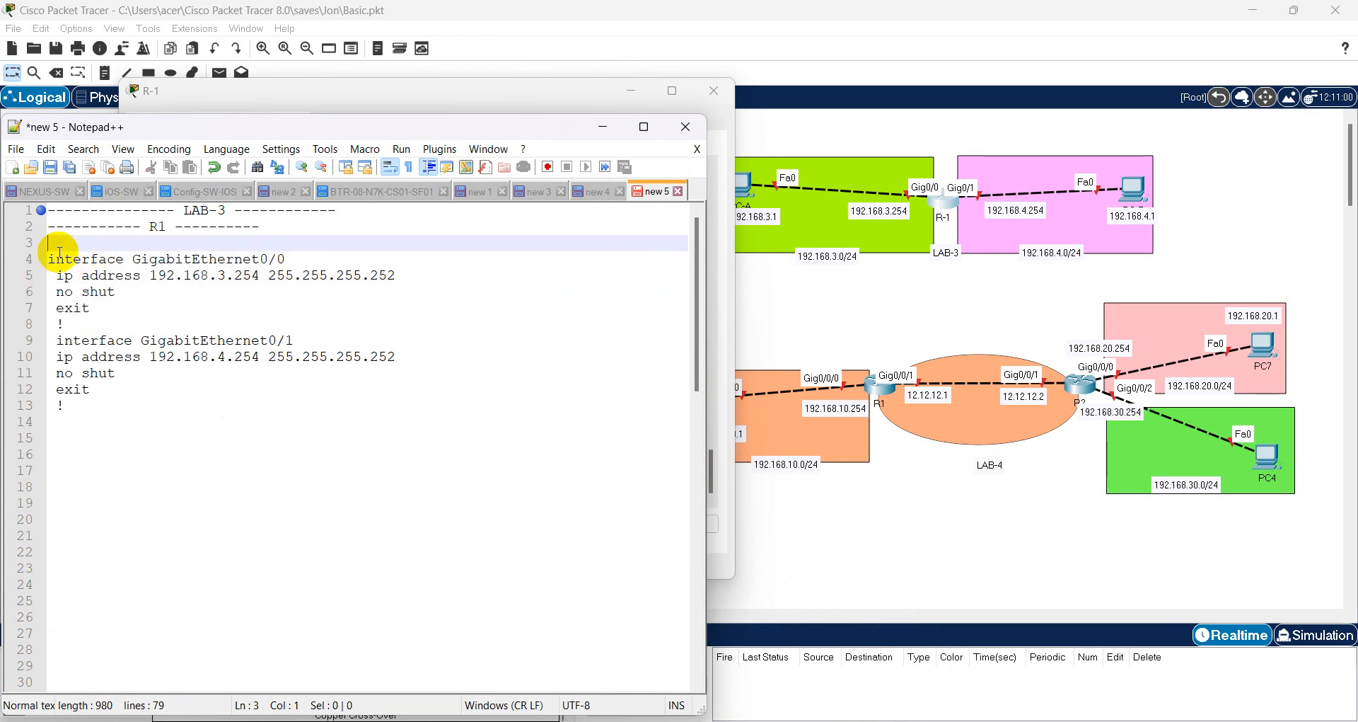
{"action": "left_click", "coordinate": [88, 328]}
{"action": "key", "text": "Return"}
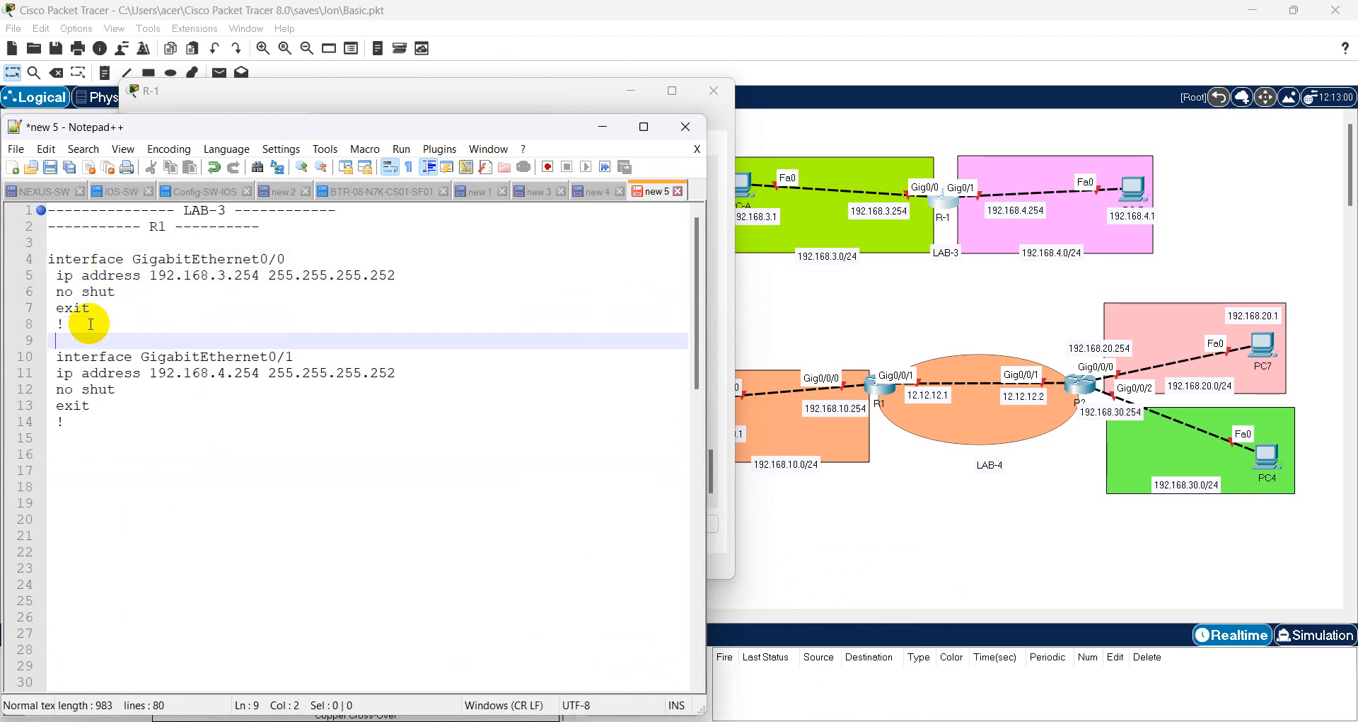
{"action": "left_click_drag", "start_coordinate": [94, 429], "coordinate": [24, 257]}
{"action": "key", "text": "ctrl+c"}
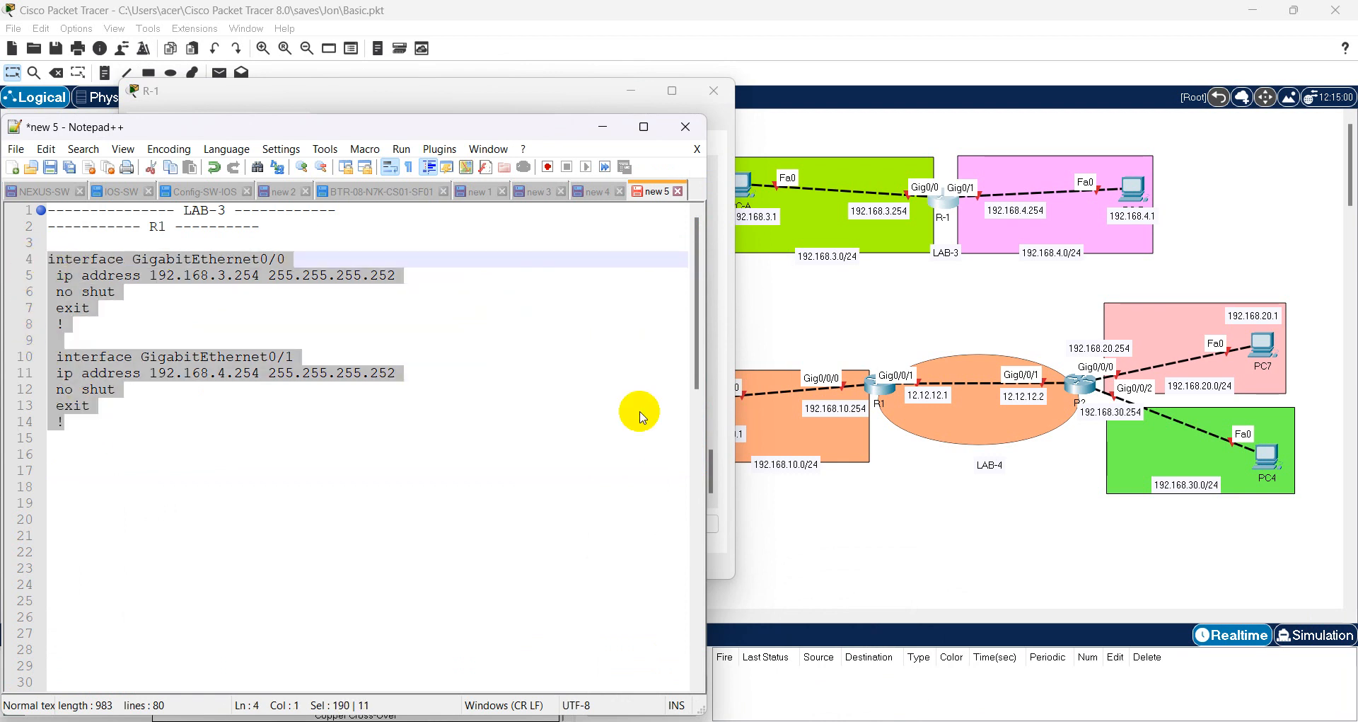
- Return to R-1's command line and paste the interface configuration with 192.168.3.254 and 192.168.4.254, mask 255.255.255.252, and no shut
{"action": "left_click", "coordinate": [979, 324]}
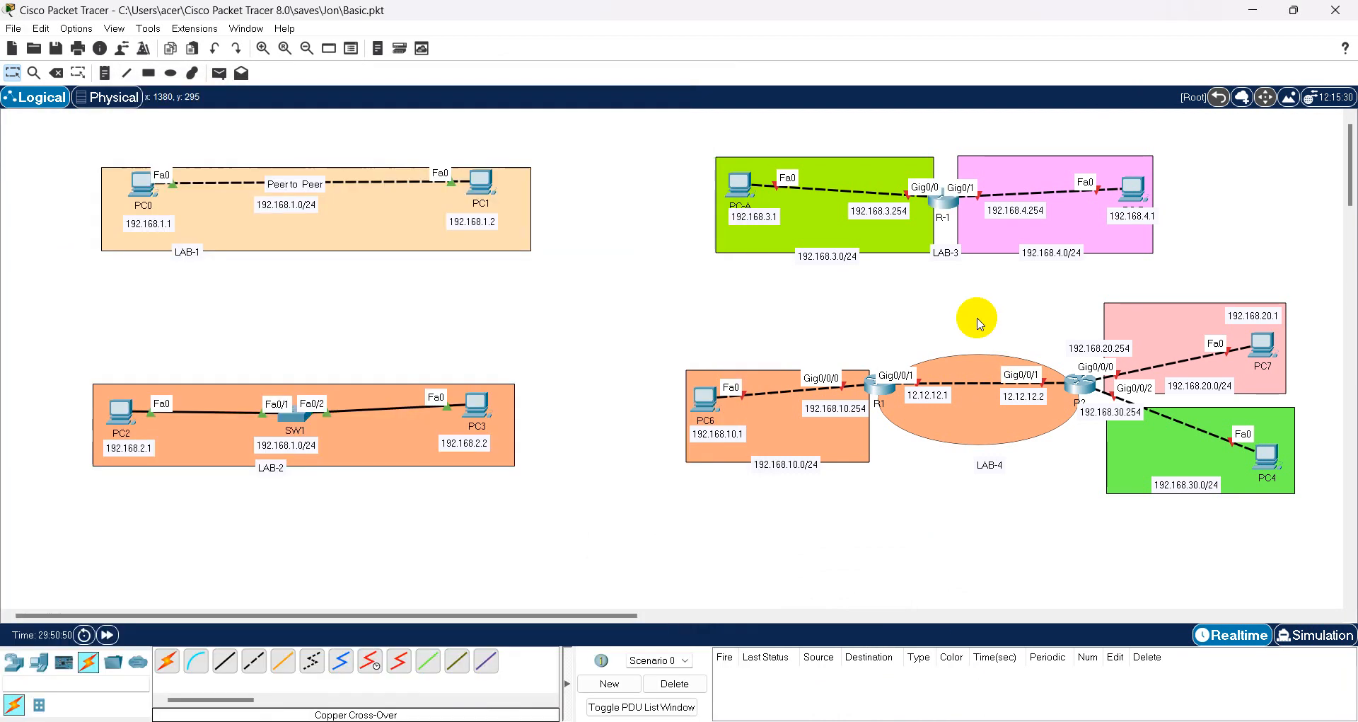
{"action": "left_click", "coordinate": [943, 200]}
{"action": "left_click", "coordinate": [484, 317]}
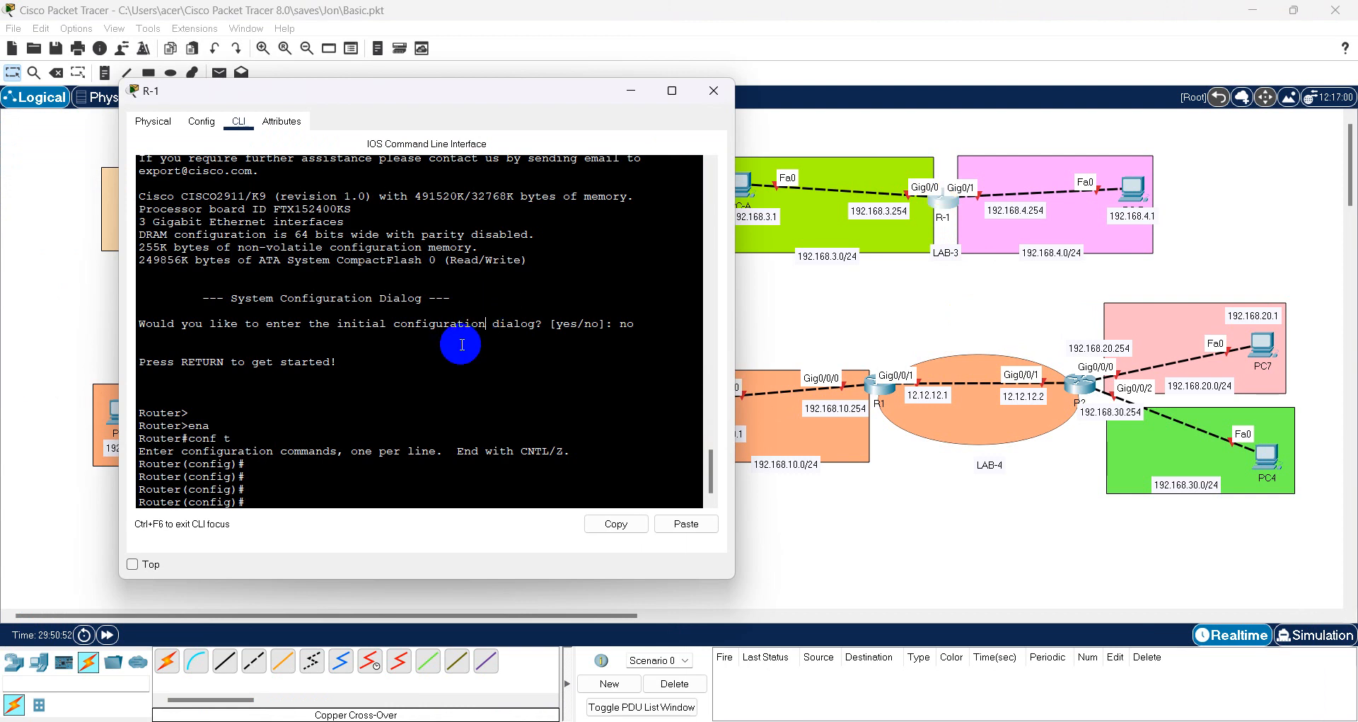
{"action": "key", "text": "Return"}
{"action": "key", "text": "Return"}
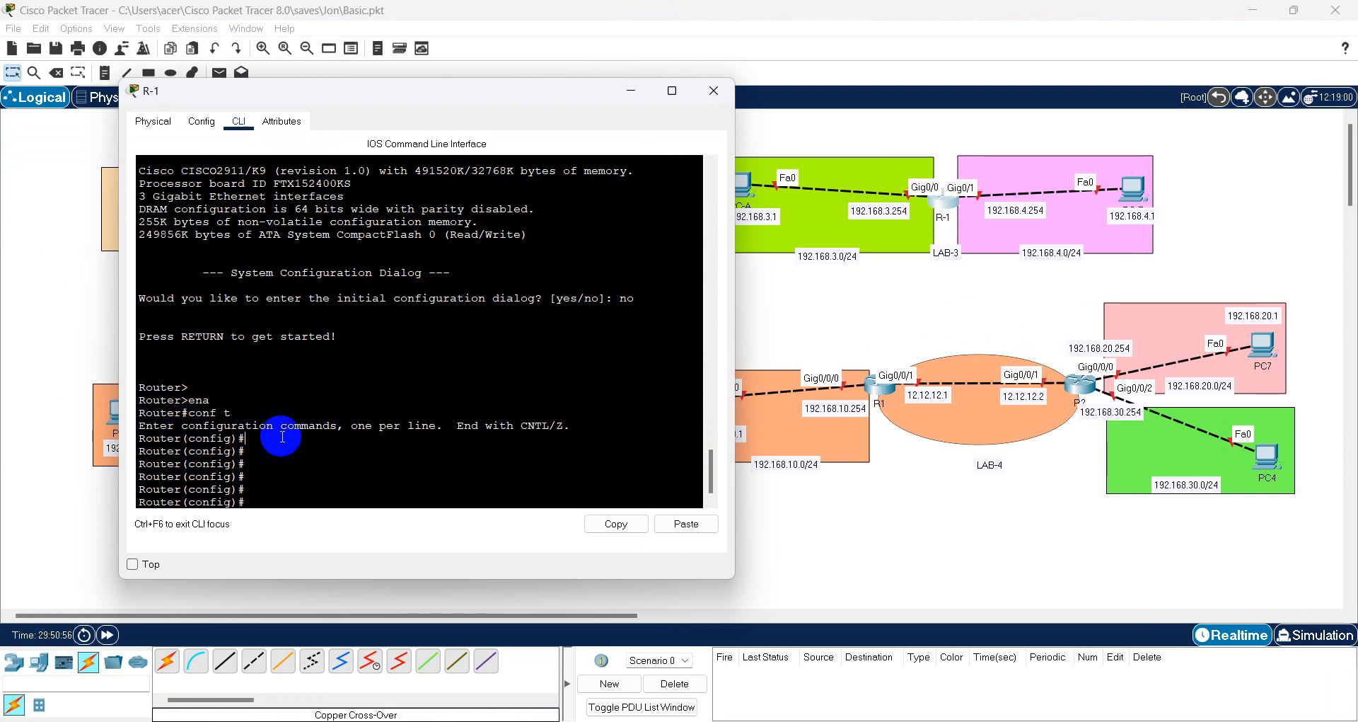
{"action": "key", "text": "Return"}
{"action": "key", "text": "Return"}
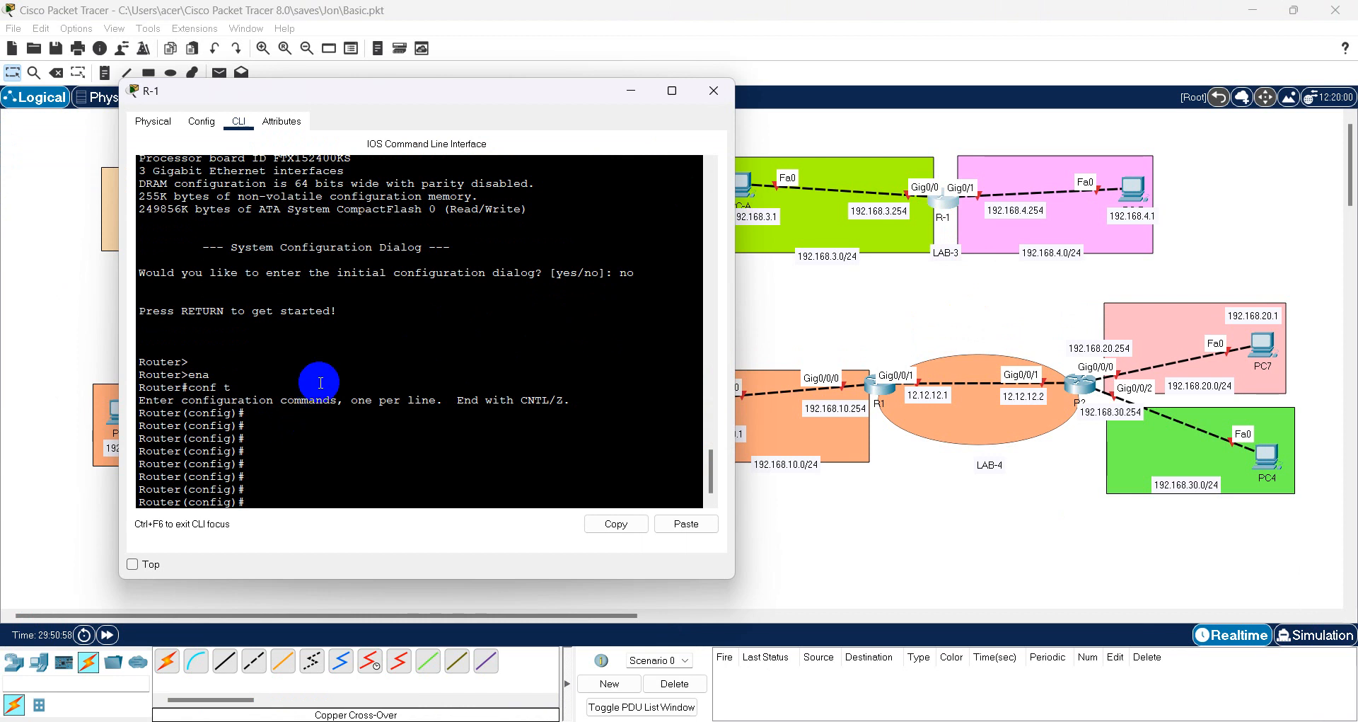
{"action": "key", "text": "ctrl+v"}
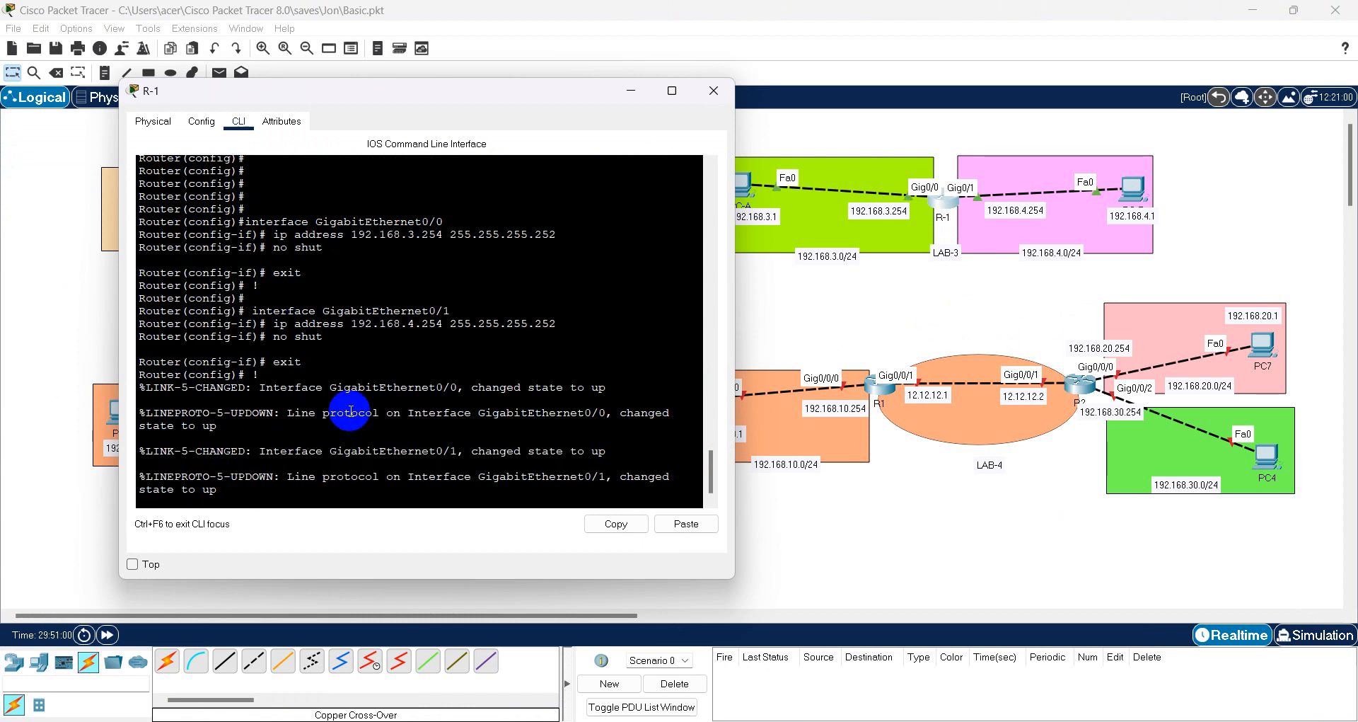
{"action": "key", "text": "Return"}
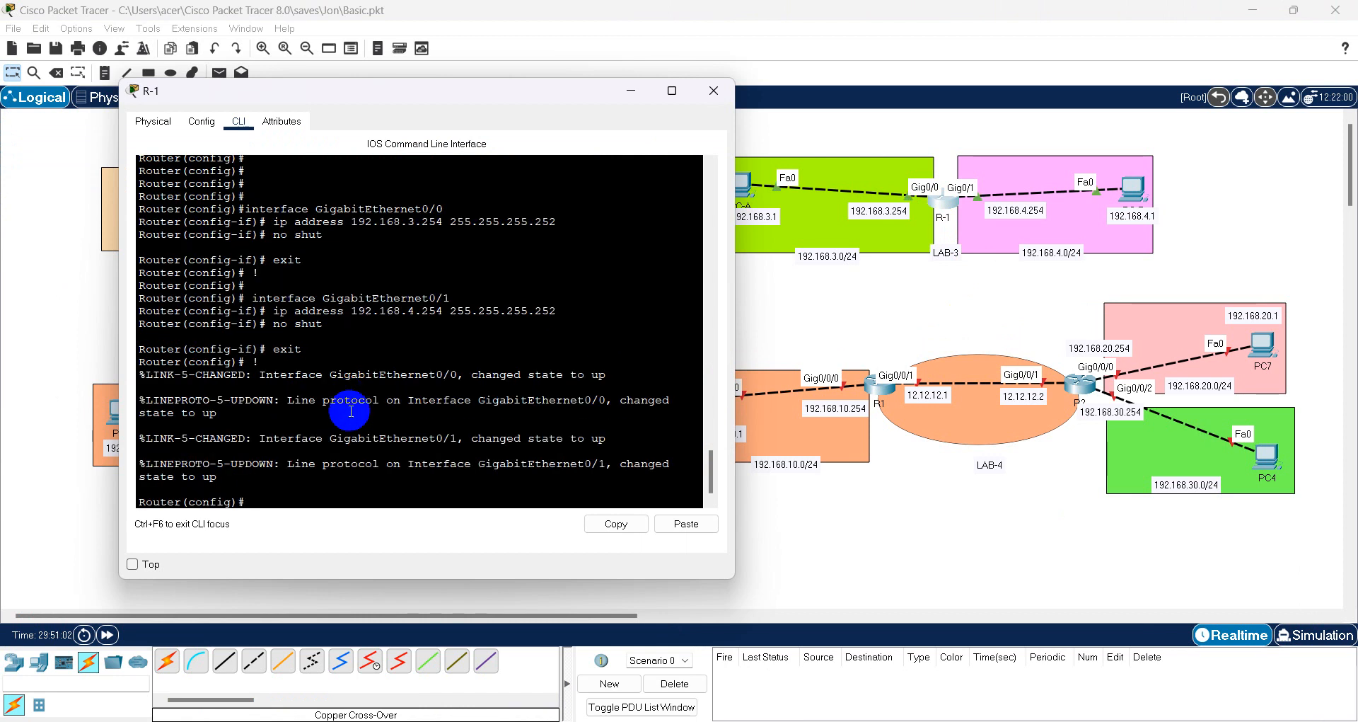
- End configuration mode on R-1 and check its interface addresses and status with sh ip int br
{"action": "type", "text": "end"}
{"action": "key", "text": "Return"}
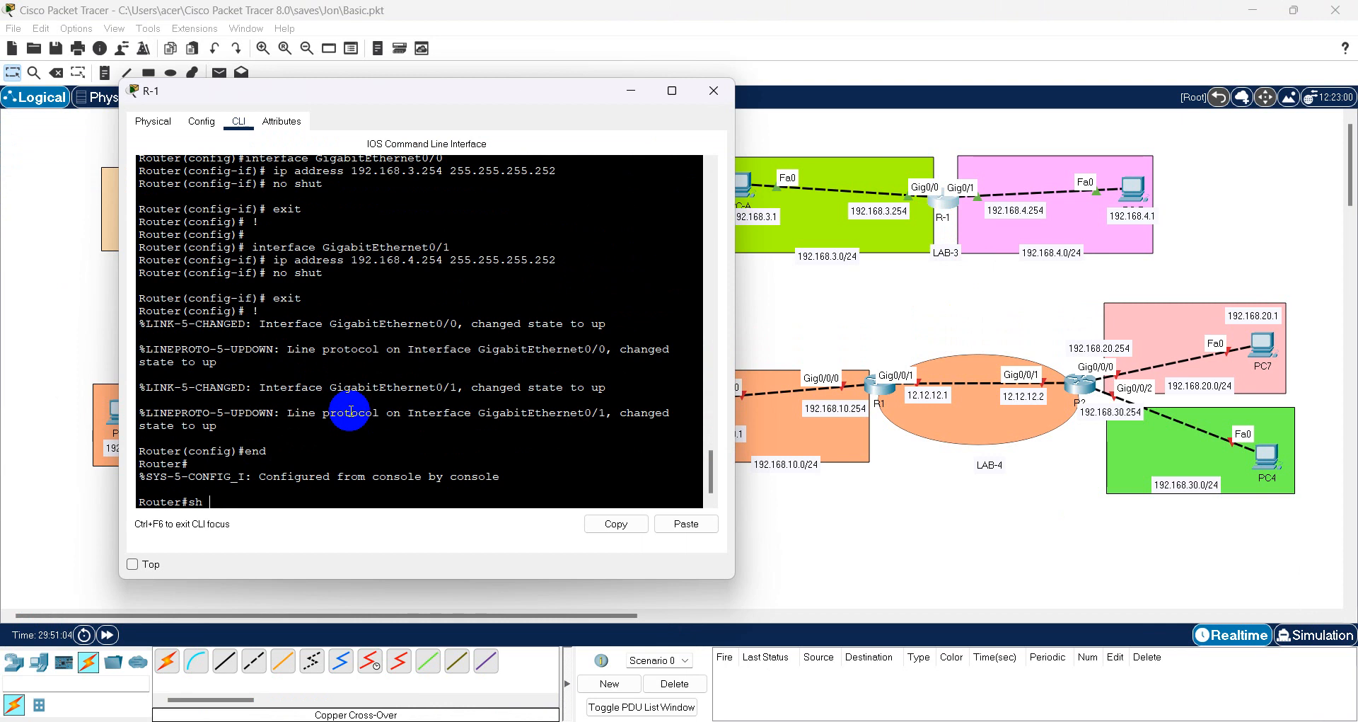
{"action": "type", "text": "sh ip int br"}
{"action": "key", "text": "Return"}
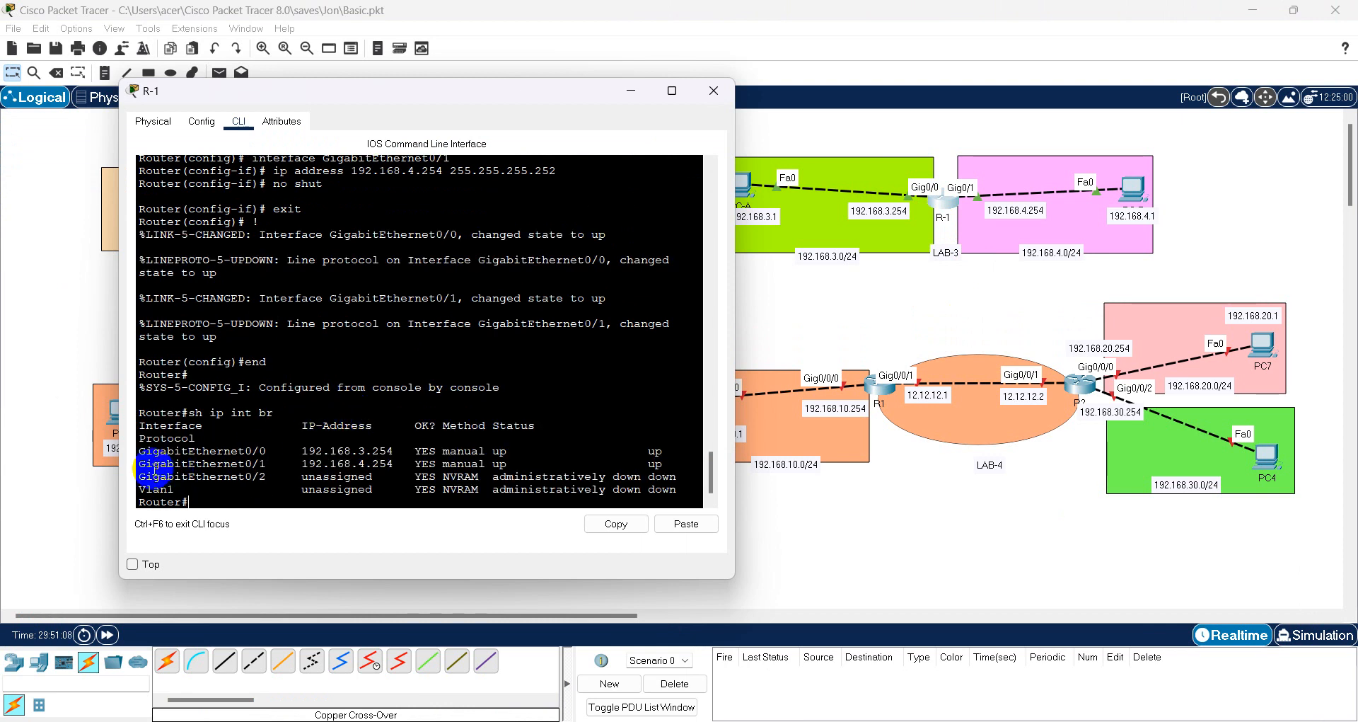
{"action": "left_click_drag", "start_coordinate": [141, 453], "coordinate": [679, 461]}
{"action": "left_click", "coordinate": [940, 317]}
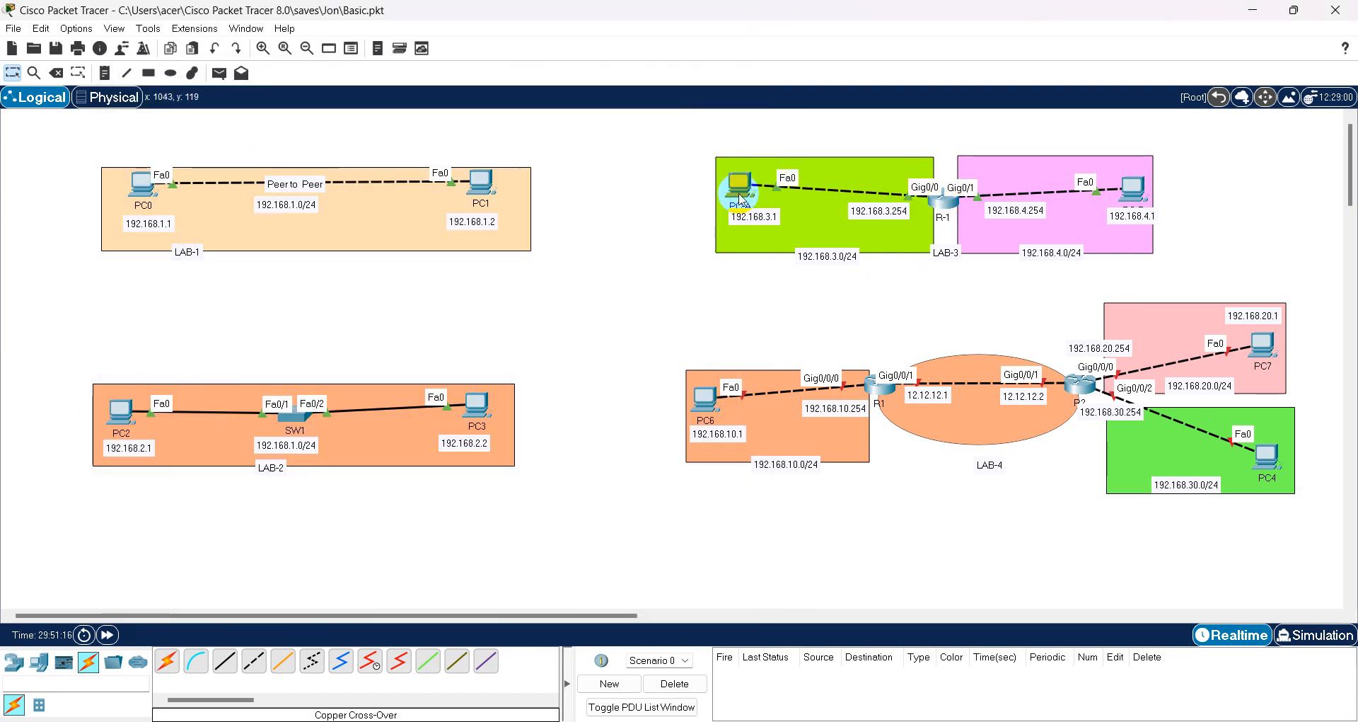
- Check the default gateway in PC-A's IP configuration, closing the configuration when done
{"action": "mouse_move", "coordinate": [740, 199]}
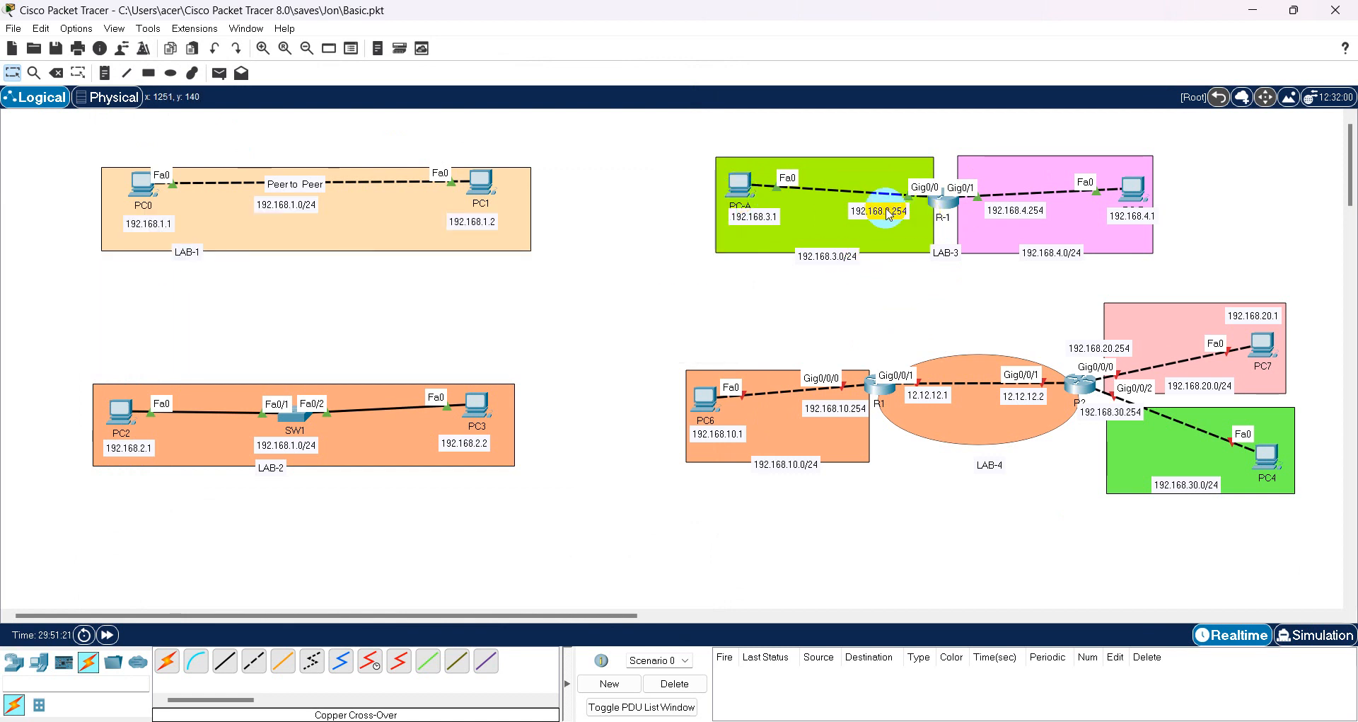
{"action": "left_click", "coordinate": [739, 186]}
{"action": "left_click", "coordinate": [493, 204]}
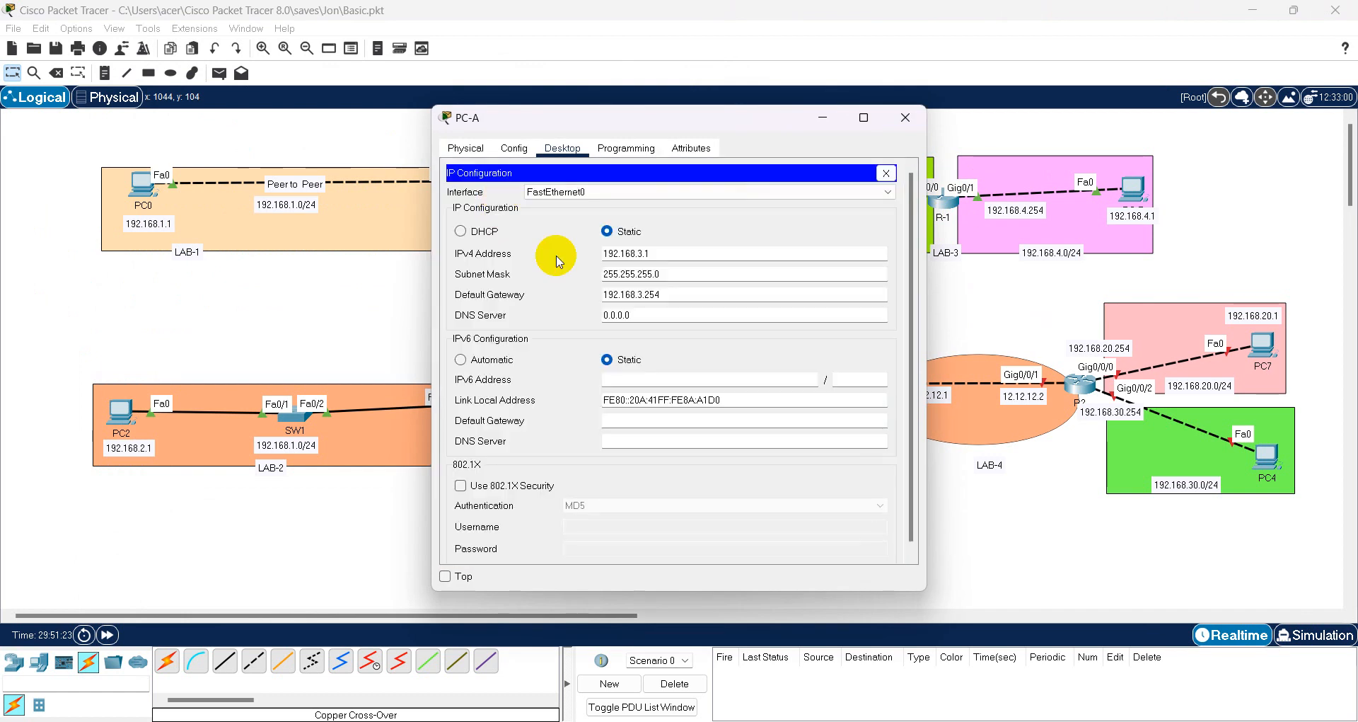
{"action": "double_click", "coordinate": [652, 294]}
{"action": "left_click", "coordinate": [884, 174]}
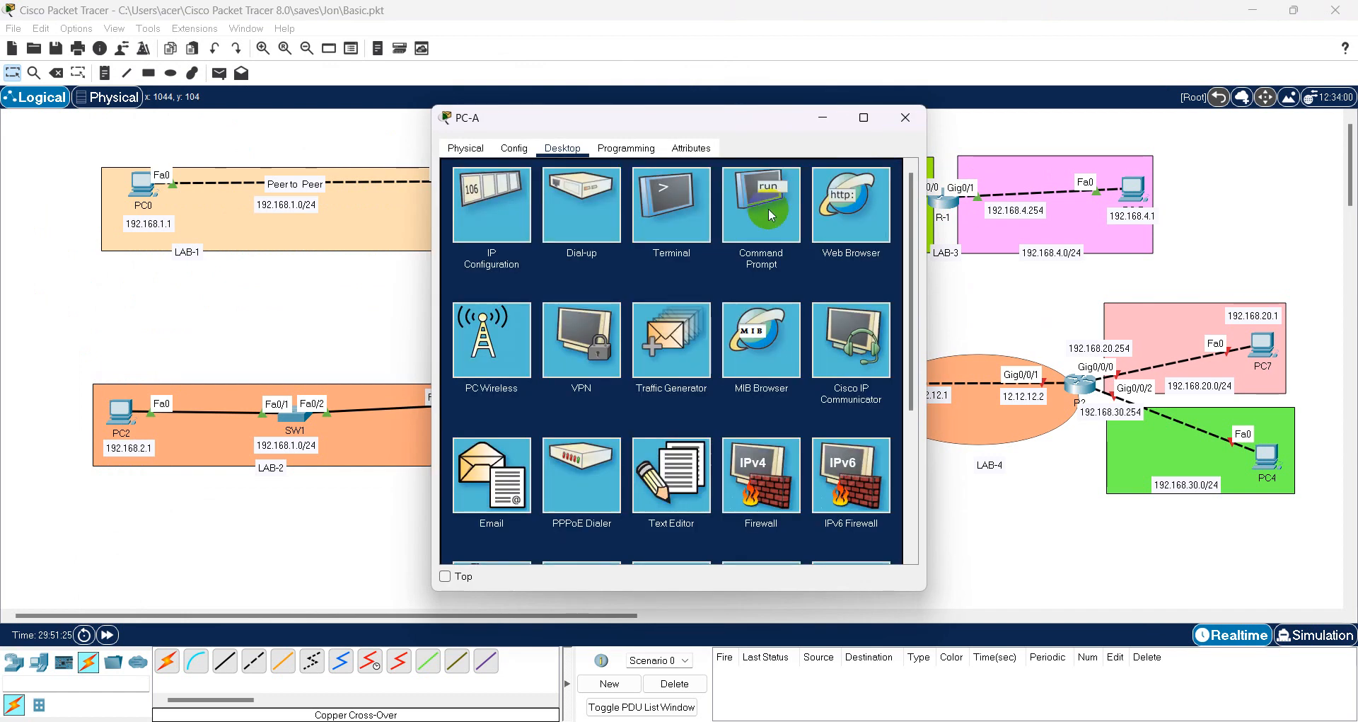
- Ping the gateway 192.168.3.254 from PC-A's command prompt
{"action": "left_click", "coordinate": [636, 250]}
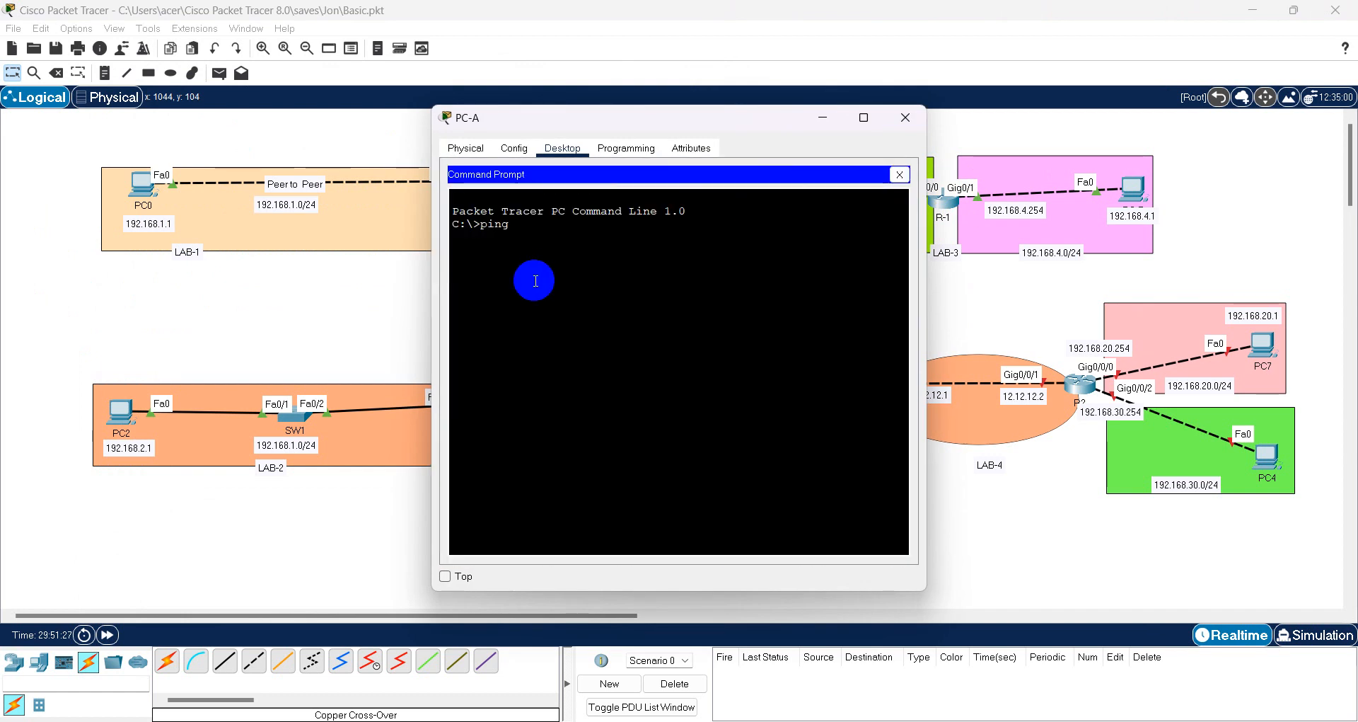
{"action": "type", "text": "ping 192.168.3.254"}
{"action": "key", "text": "Return"}
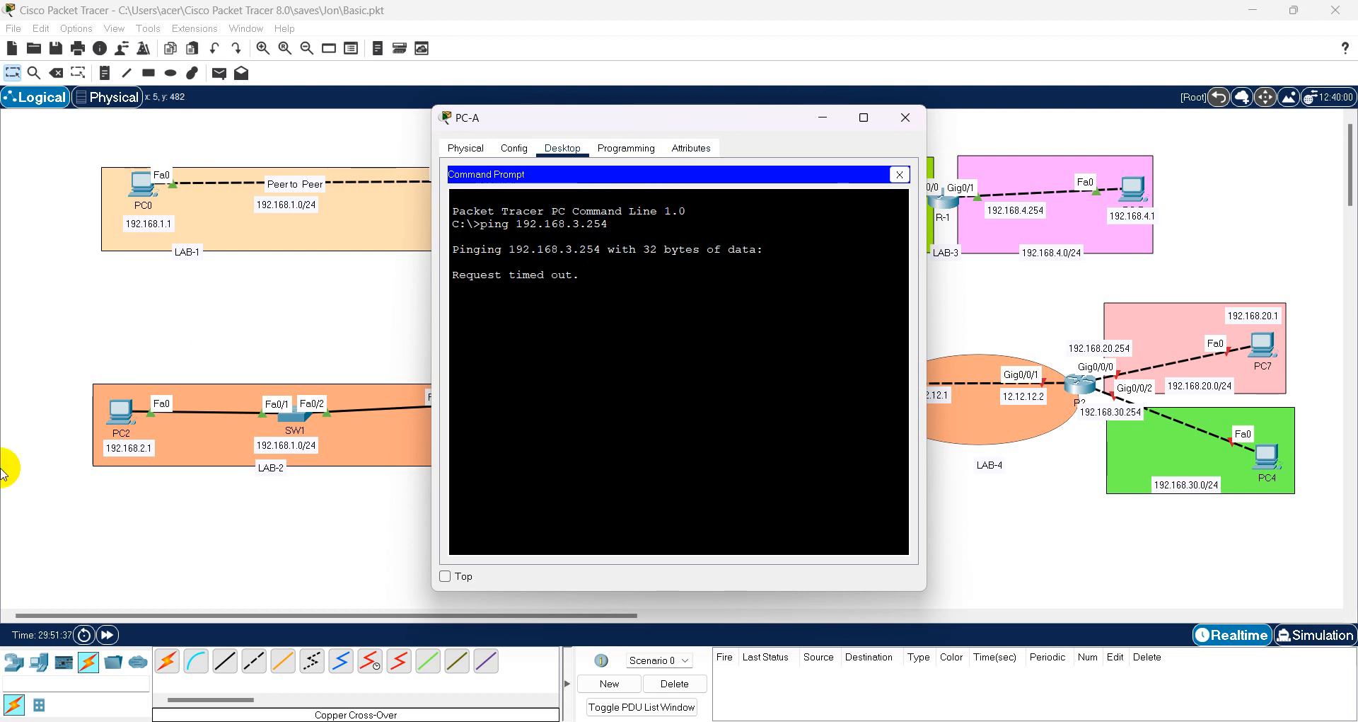
{"action": "left_click", "coordinate": [515, 313]}
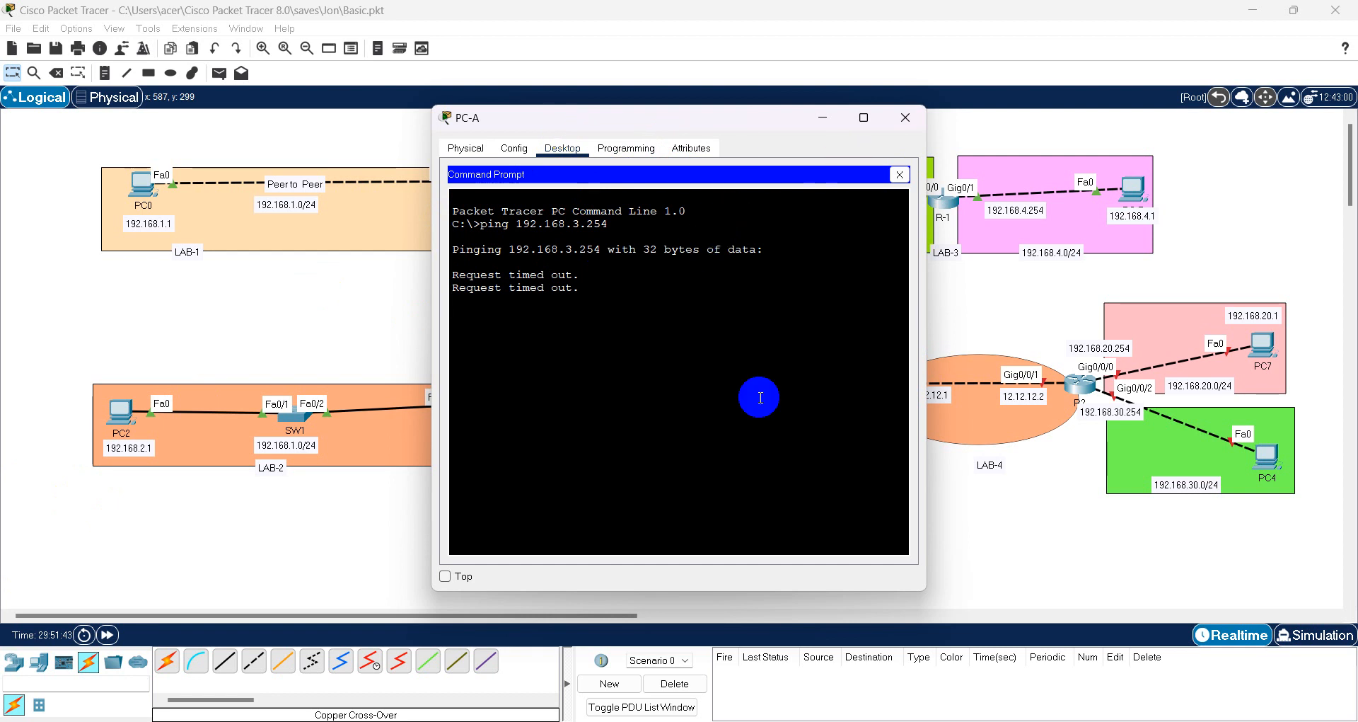
- Switch to Notepad++, set the subnet mask of both R1 interfaces to 255.255.255.0, and copy the two interface blocks
{"action": "left_click", "coordinate": [876, 721]}
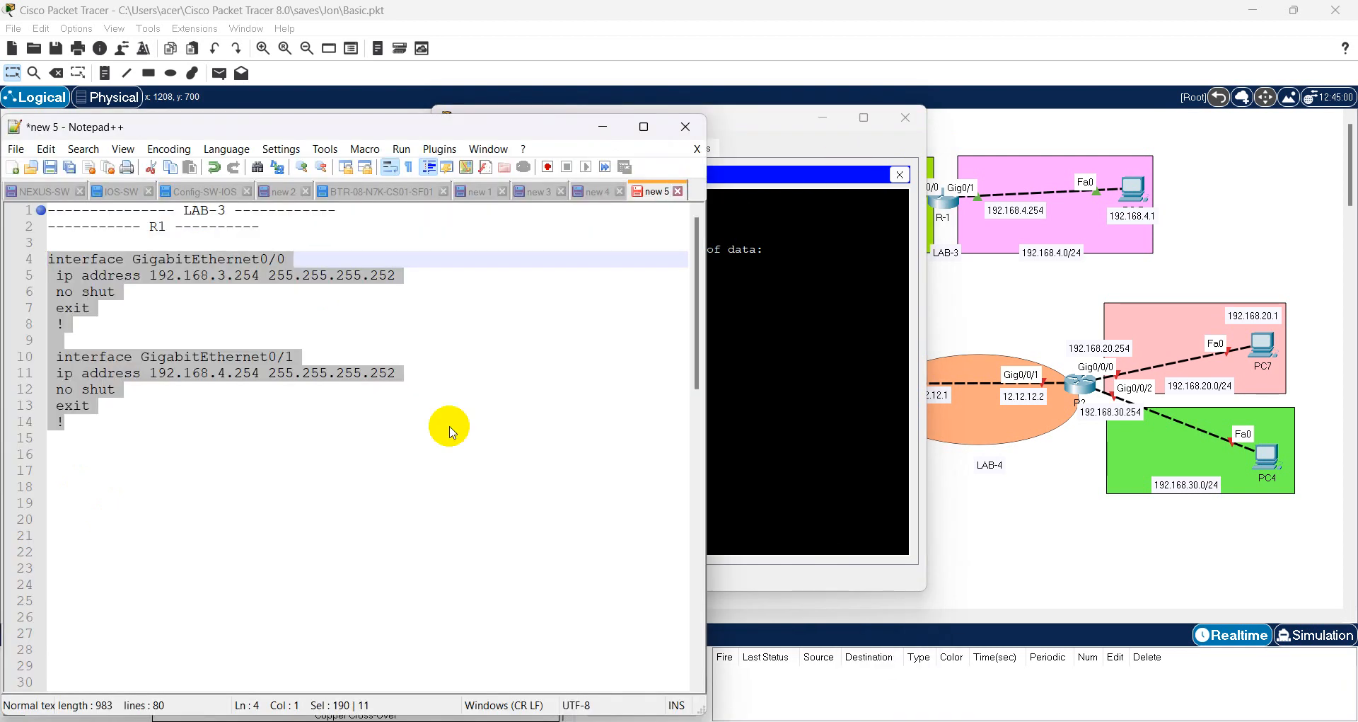
{"action": "left_click", "coordinate": [417, 282]}
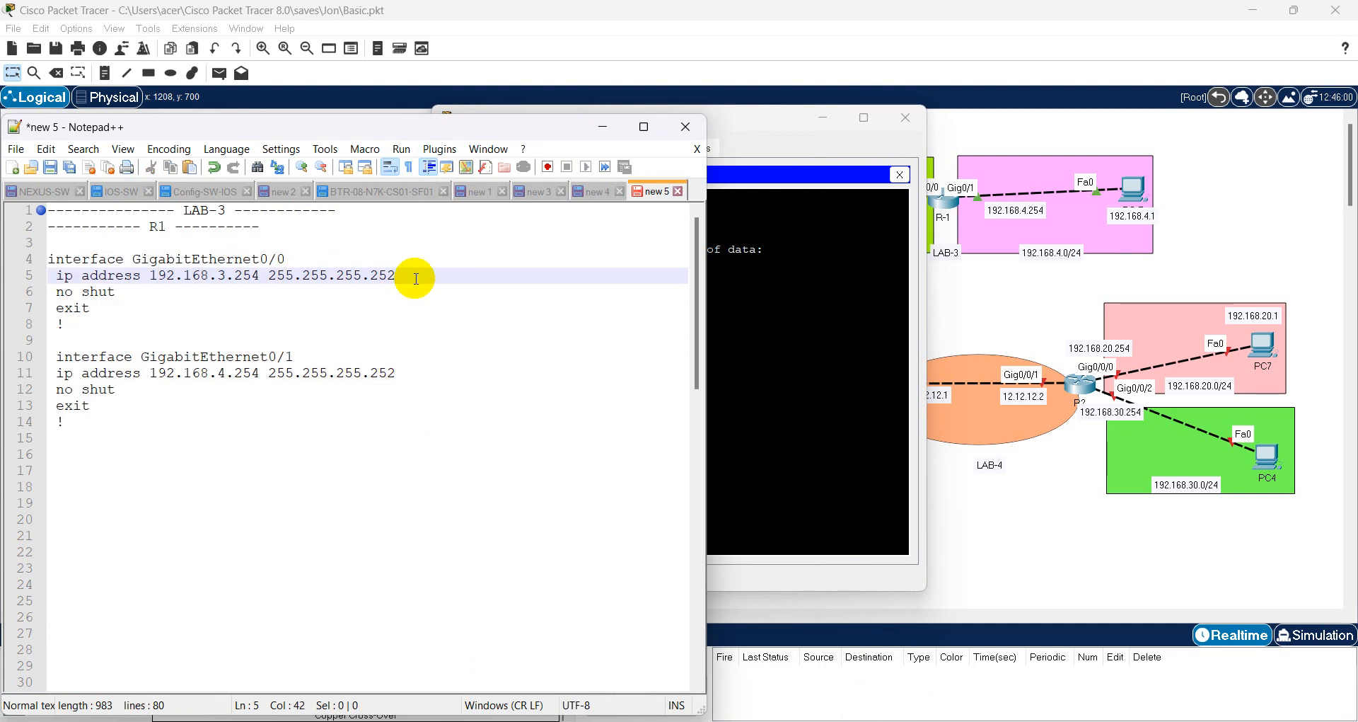
{"action": "type", "text": "0"}
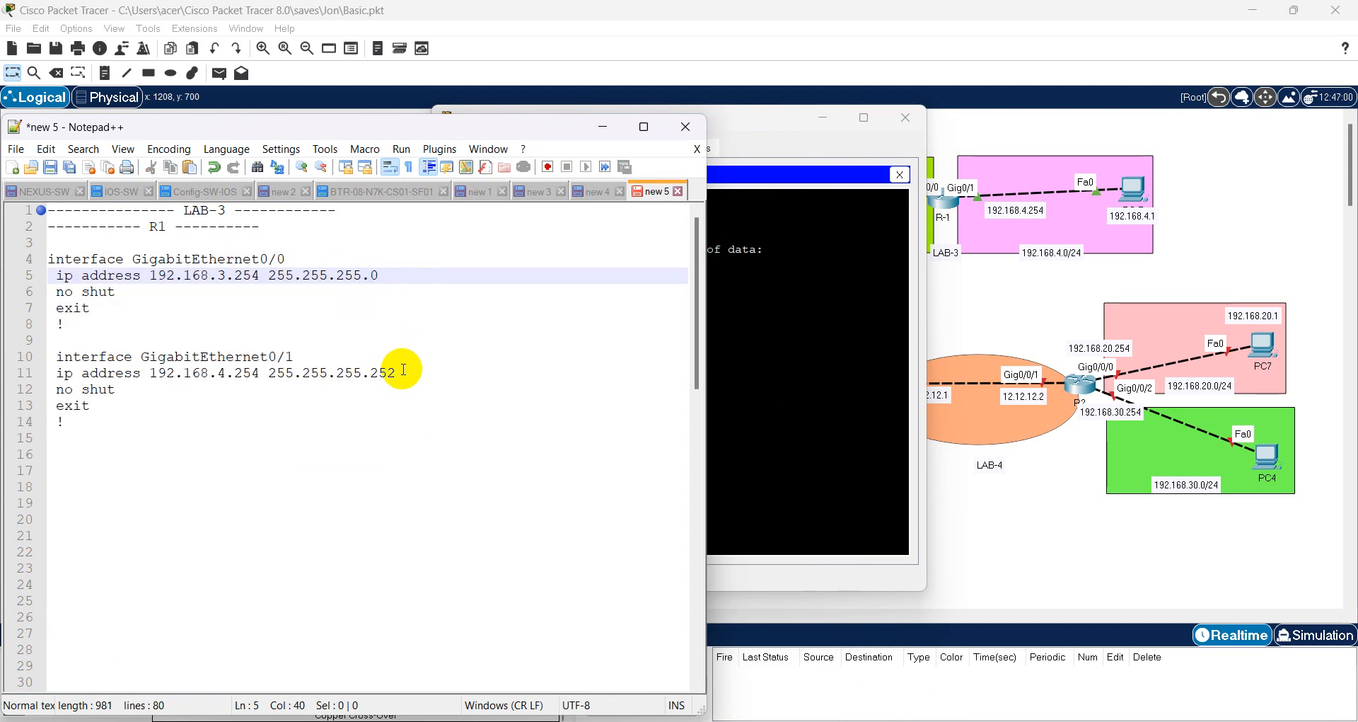
{"action": "left_click_drag", "start_coordinate": [396, 373], "coordinate": [377, 373]}
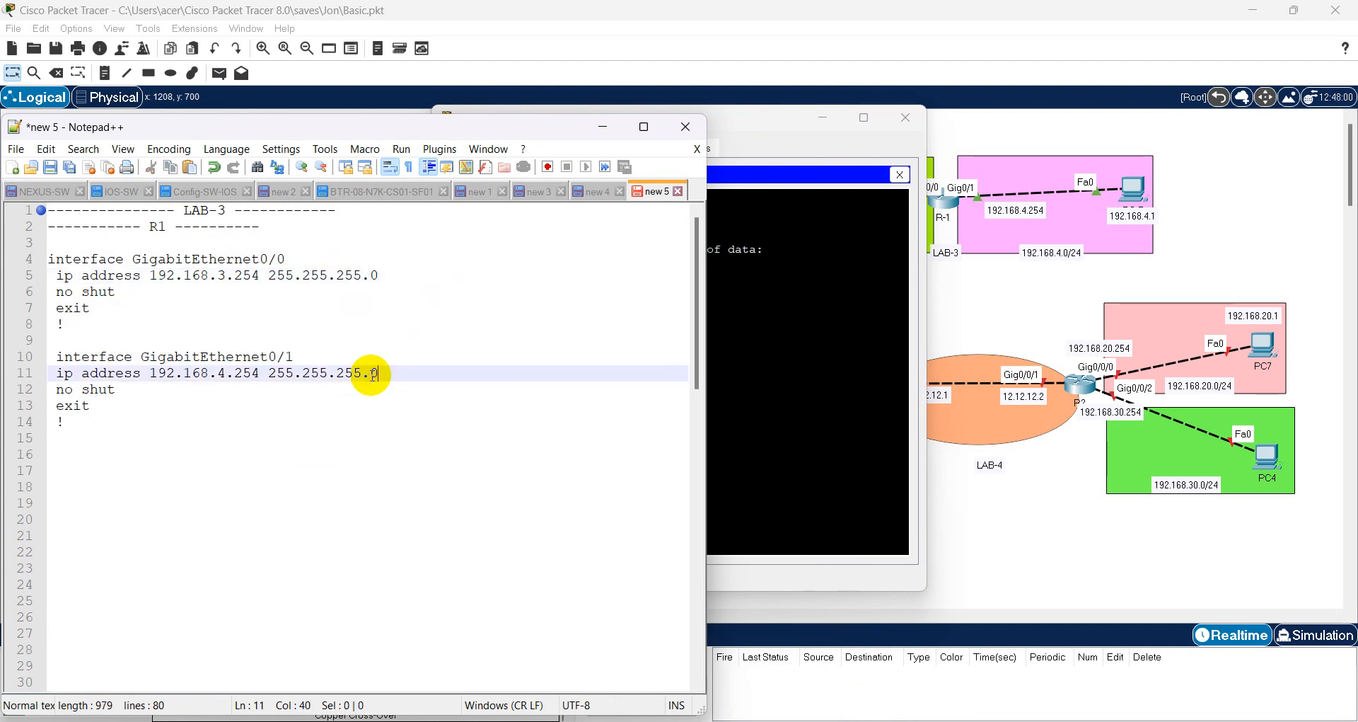
{"action": "left_click_drag", "start_coordinate": [136, 422], "coordinate": [4, 258]}
{"action": "key", "text": "ctrl+c"}
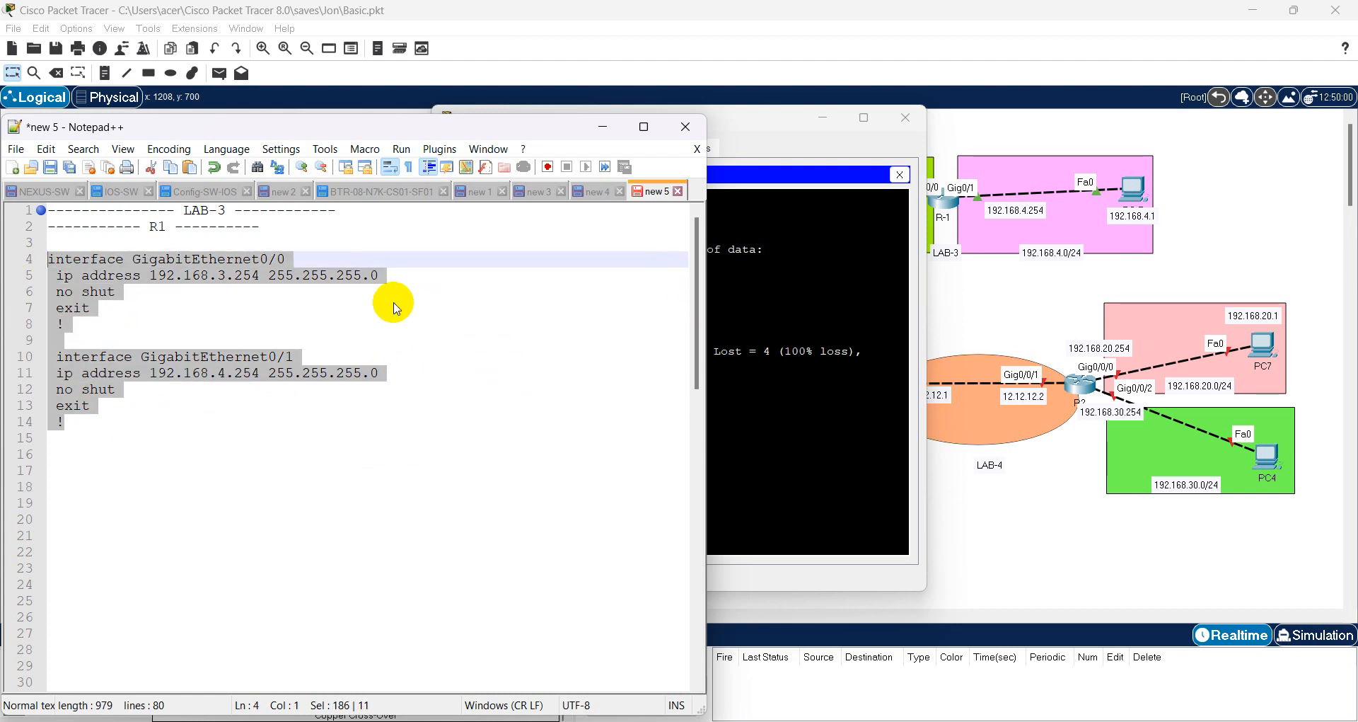
- Switch back to Packet Tracer, enter configuration mode in R-1's CLI and paste the copied GigabitEthernet0/0 and GigabitEthernet0/1 blocks with mask 255.255.255.0
{"action": "left_click", "coordinate": [267, 290]}
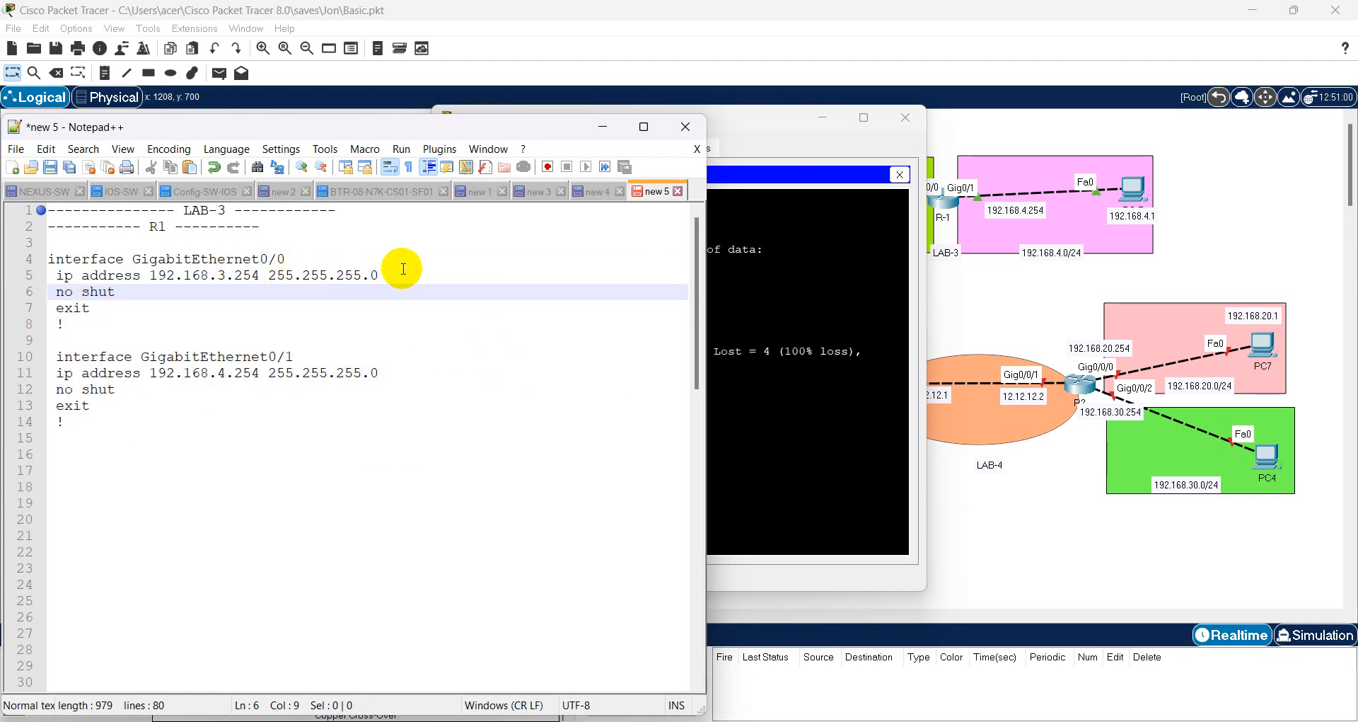
{"action": "left_click", "coordinate": [867, 297]}
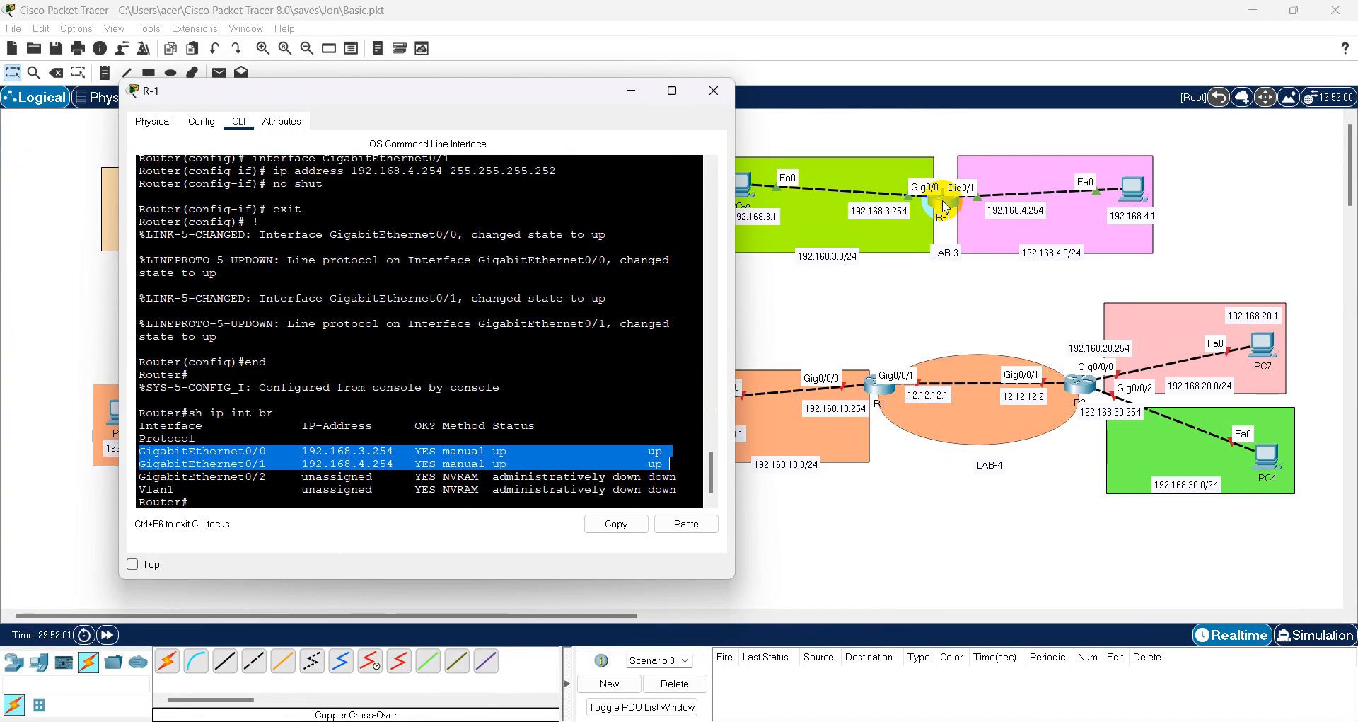
{"action": "left_click", "coordinate": [346, 414]}
{"action": "key", "text": "Return"}
{"action": "key", "text": "Return"}
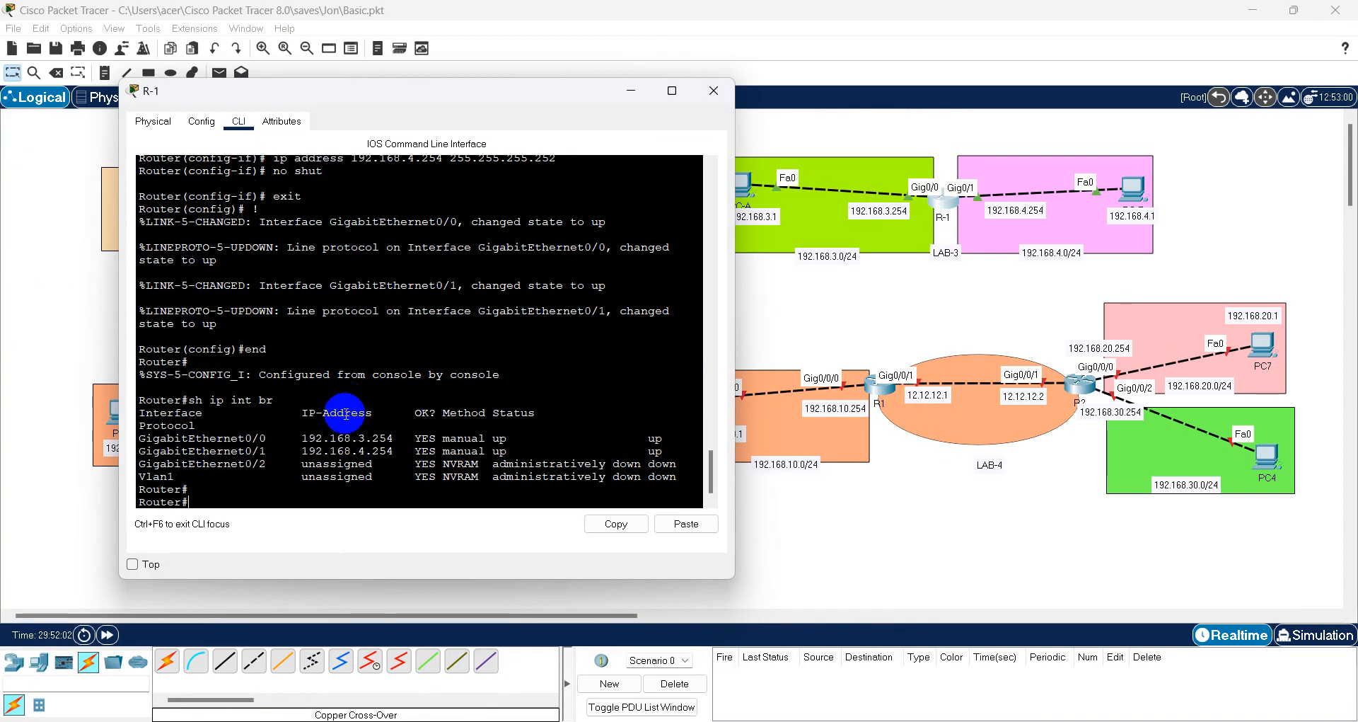
{"action": "type", "text": "conf t"}
{"action": "key", "text": "Return"}
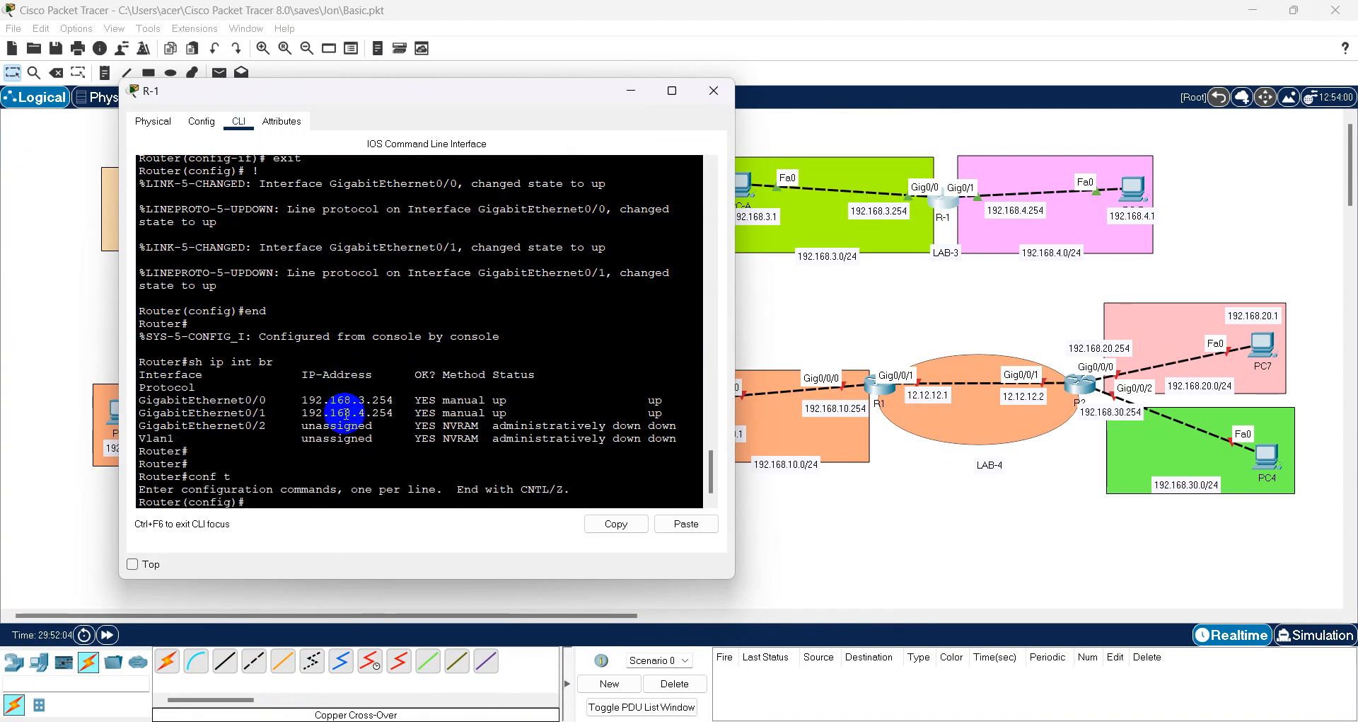
{"action": "right_click", "coordinate": [360, 400]}
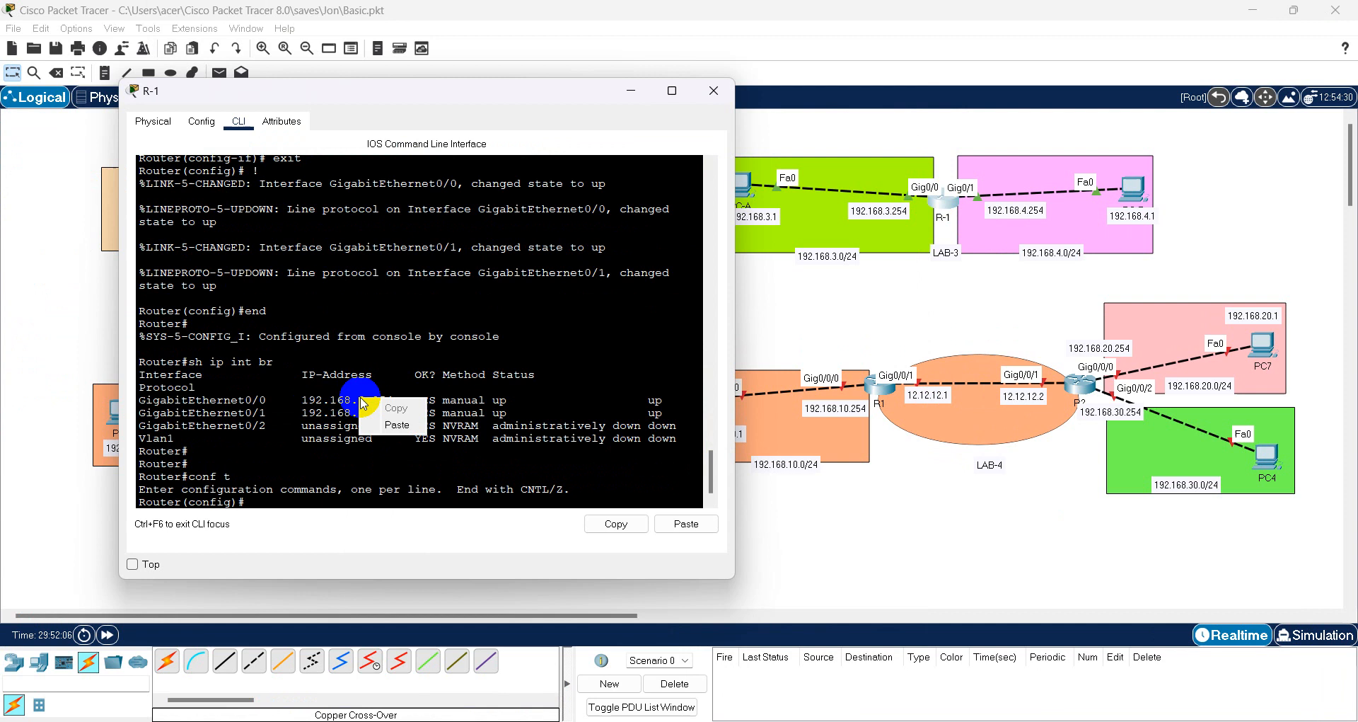
{"action": "left_click", "coordinate": [387, 423]}
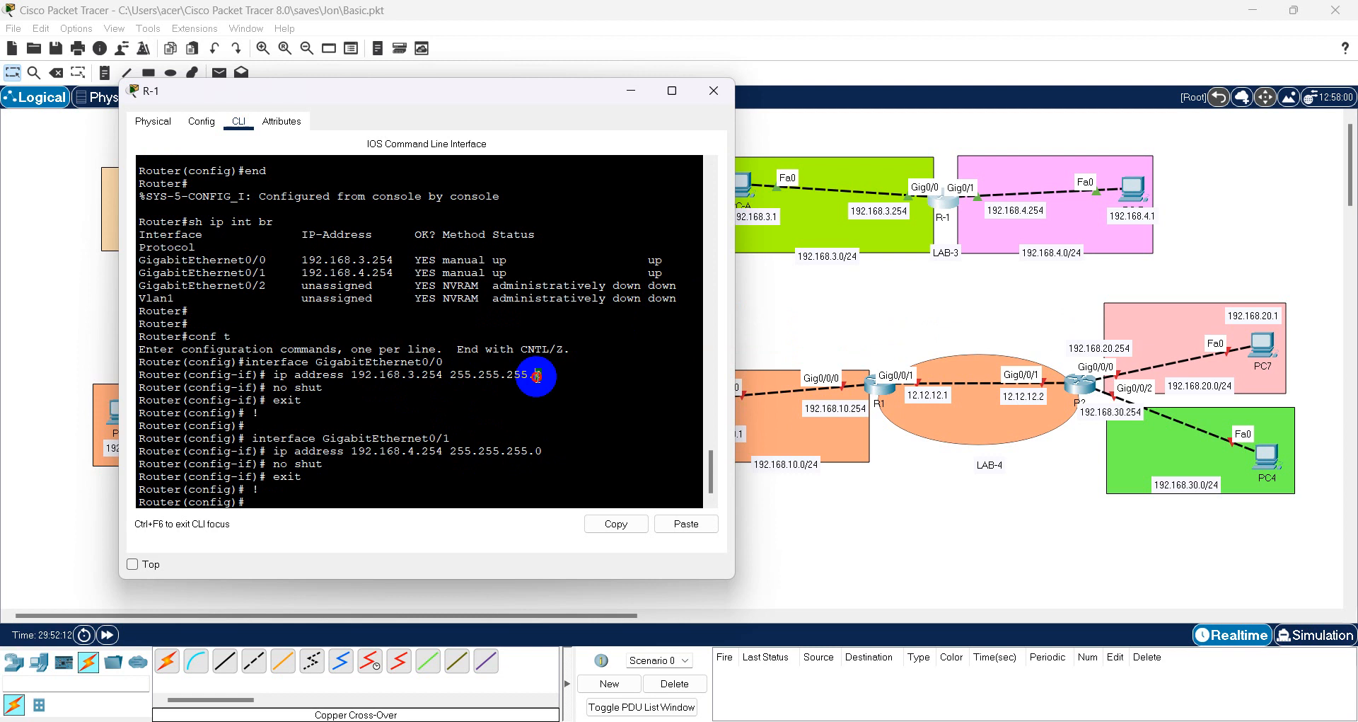
{"action": "left_click_drag", "start_coordinate": [535, 375], "coordinate": [545, 375]}
{"action": "left_click", "coordinate": [775, 318]}
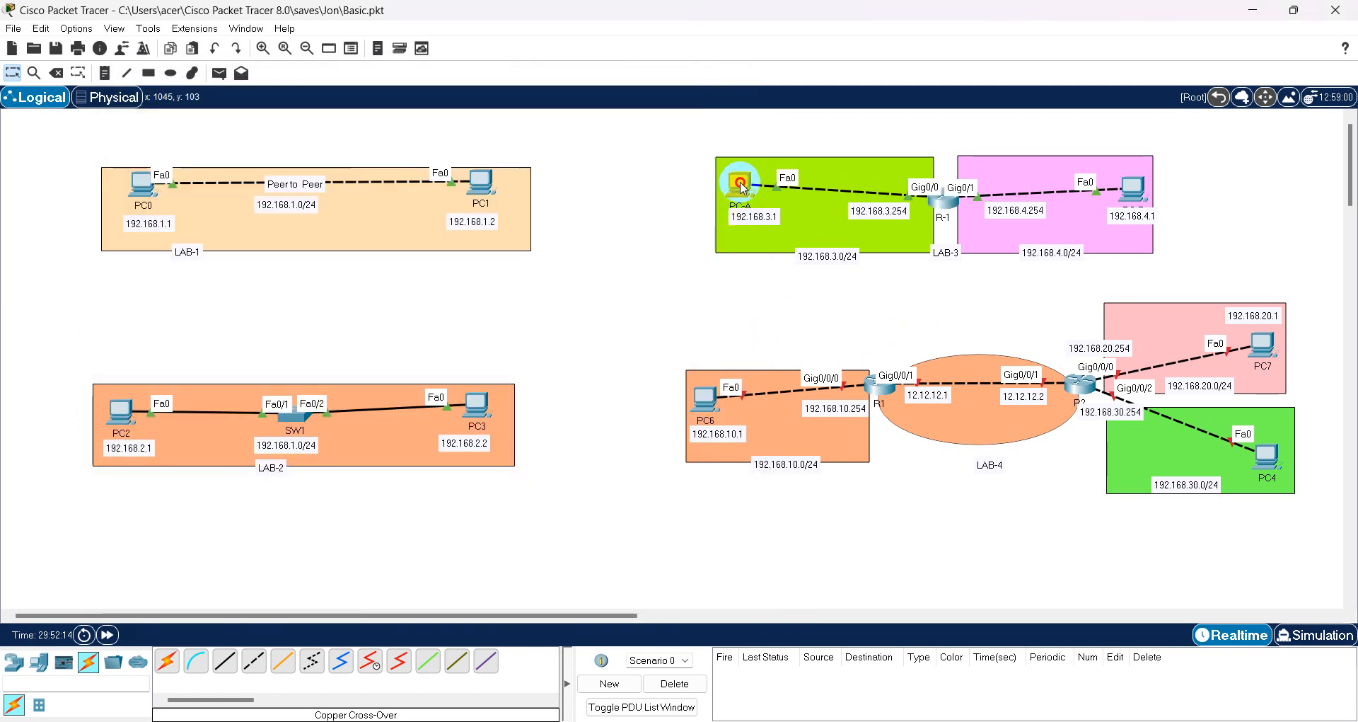
- Repeat the ping to gateway 192.168.3.254 from PC-A's command prompt, examine the replies and close PC-A's window
{"action": "left_click", "coordinate": [736, 186]}
{"action": "left_click", "coordinate": [497, 304]}
{"action": "key", "text": "Up"}
{"action": "key", "text": "Return"}
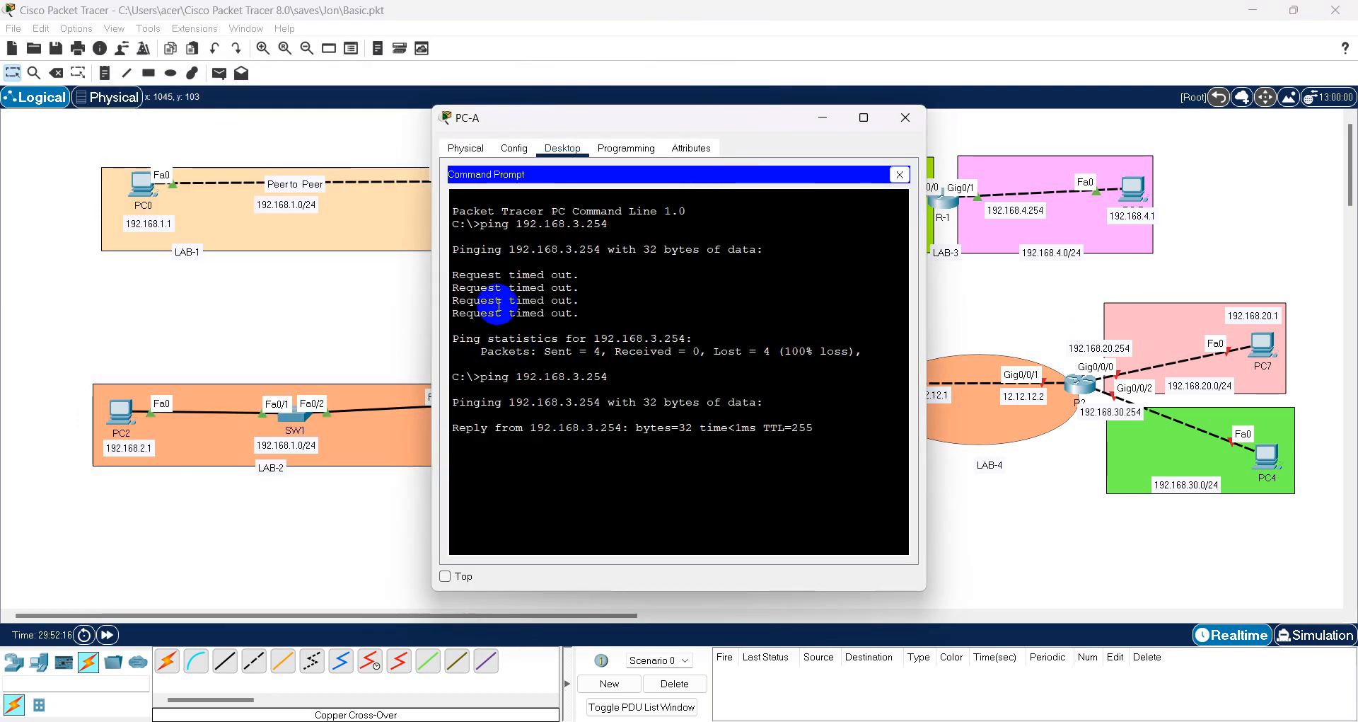
{"action": "left_click_drag", "start_coordinate": [457, 465], "coordinate": [438, 396]}
{"action": "left_click", "coordinate": [620, 417]}
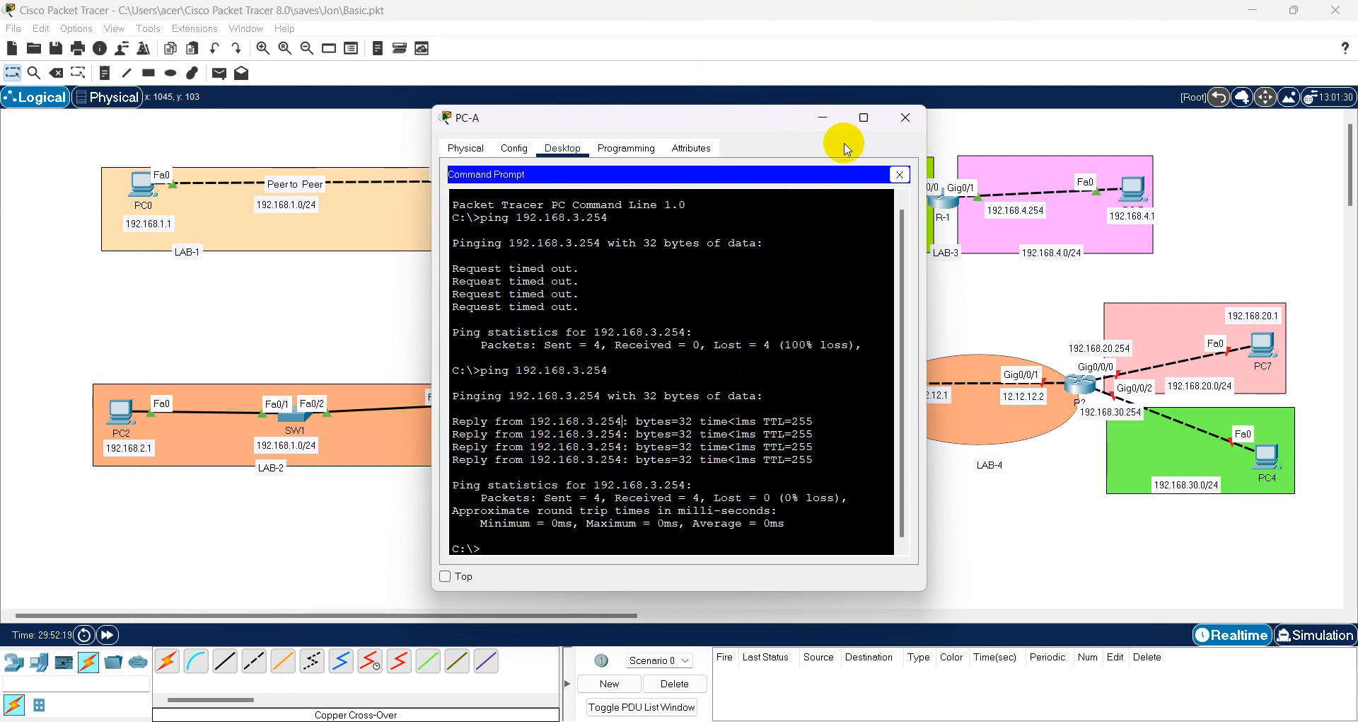
{"action": "left_click", "coordinate": [906, 119]}
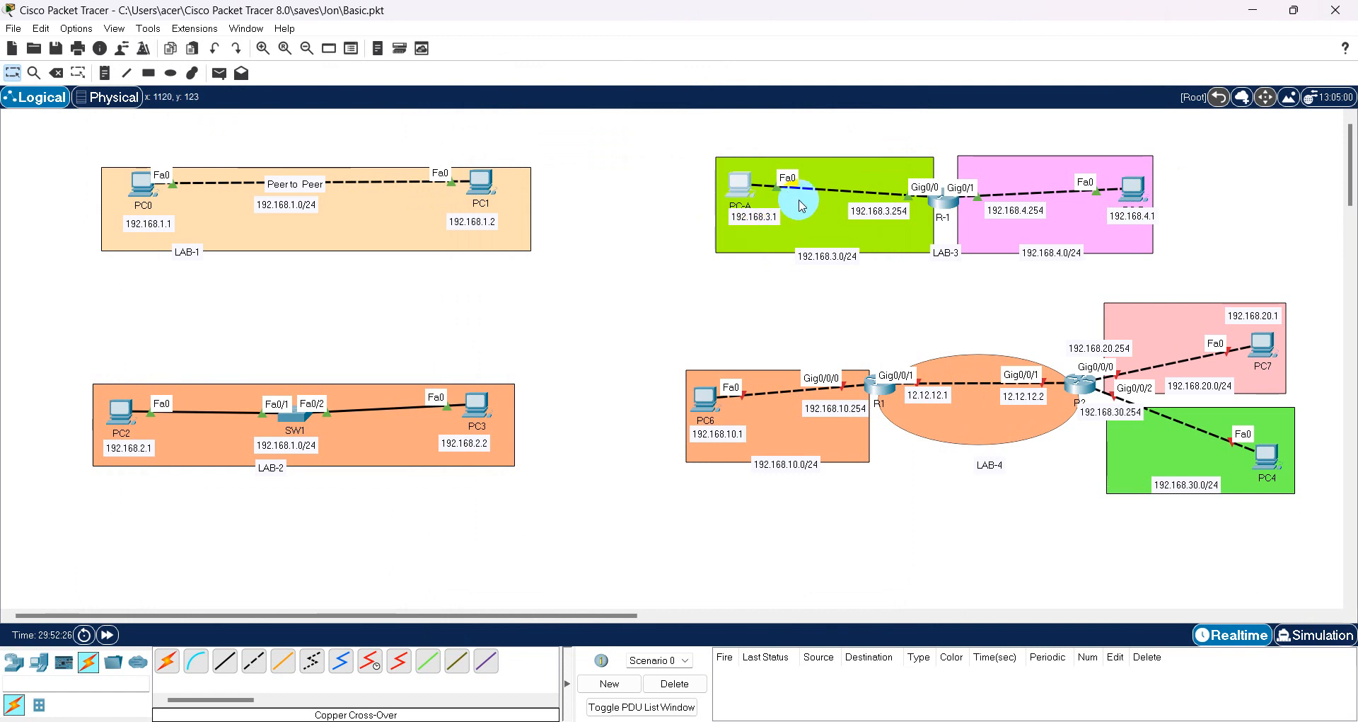
- Ping 192.168.4.1 in the neighbouring LAB-3 network from PC-A's command prompt and examine the replies
{"action": "left_click", "coordinate": [739, 186]}
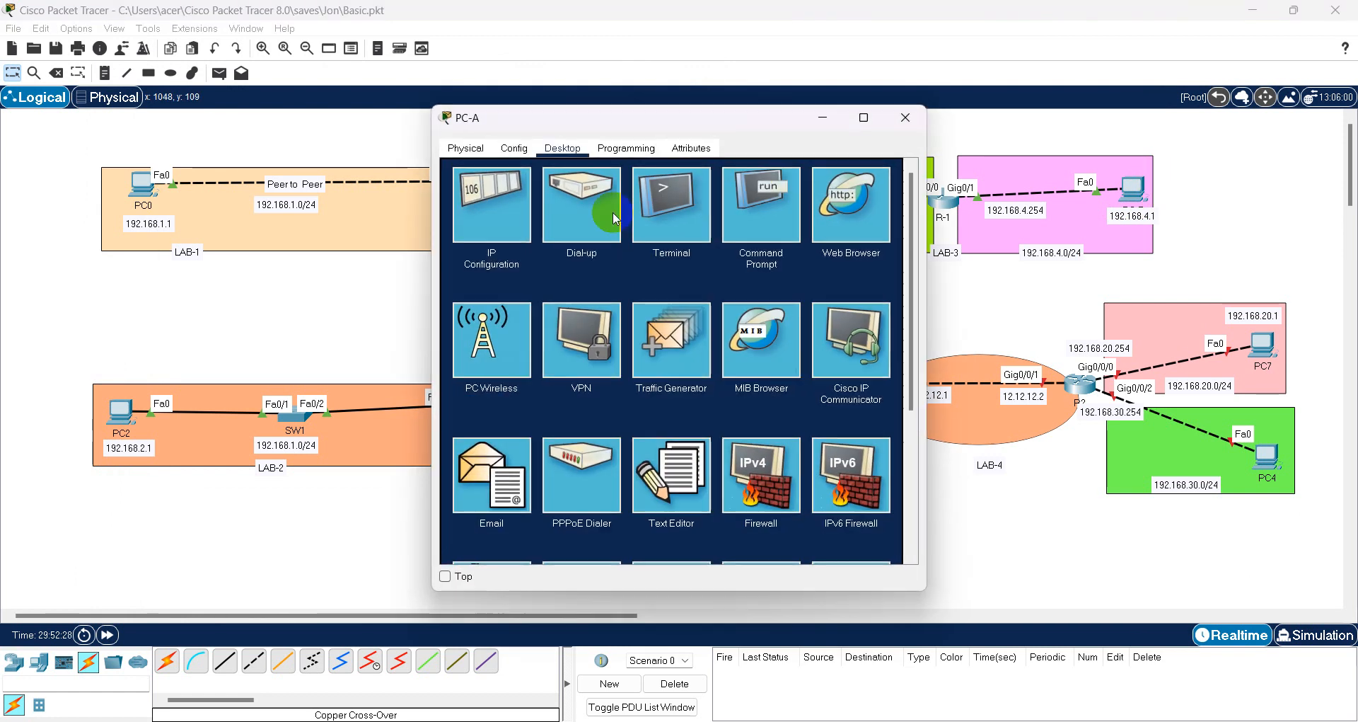
{"action": "left_click", "coordinate": [766, 225]}
{"action": "left_click_drag", "start_coordinate": [731, 131], "coordinate": [550, 132]}
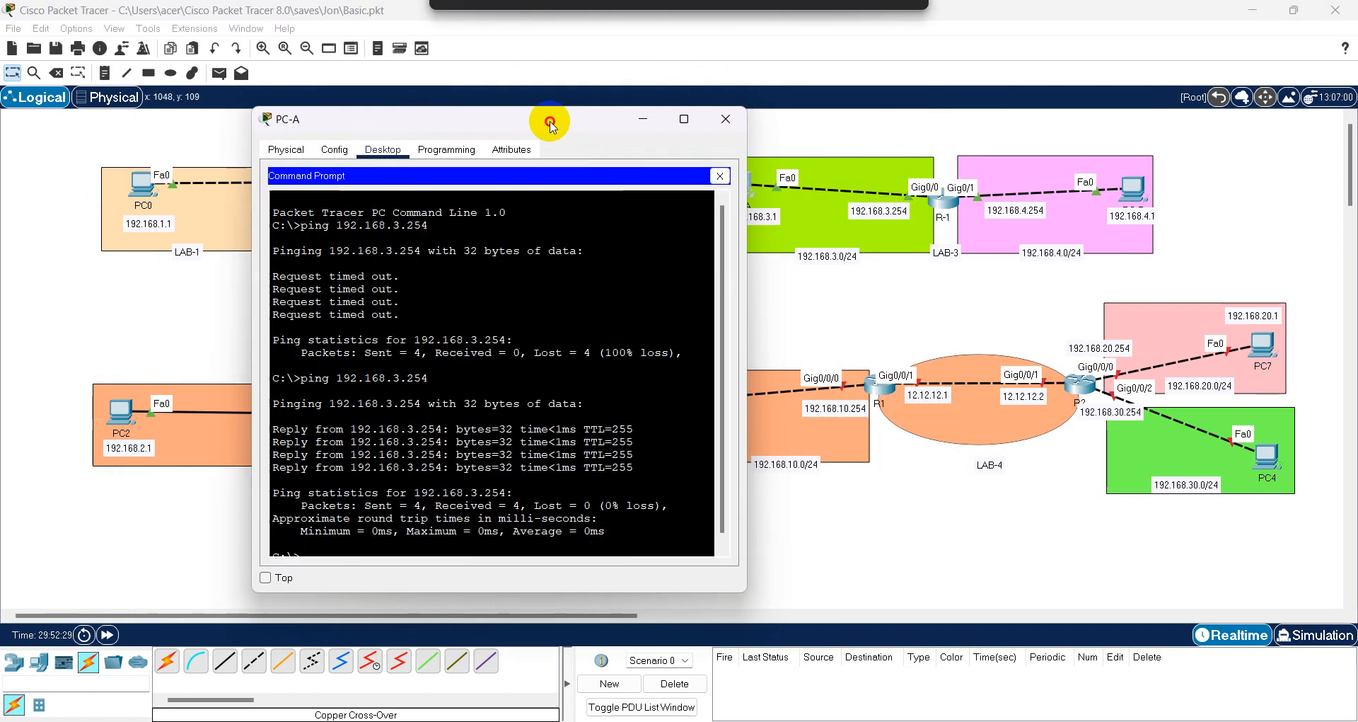
{"action": "left_click", "coordinate": [518, 310]}
{"action": "key", "text": "Return"}
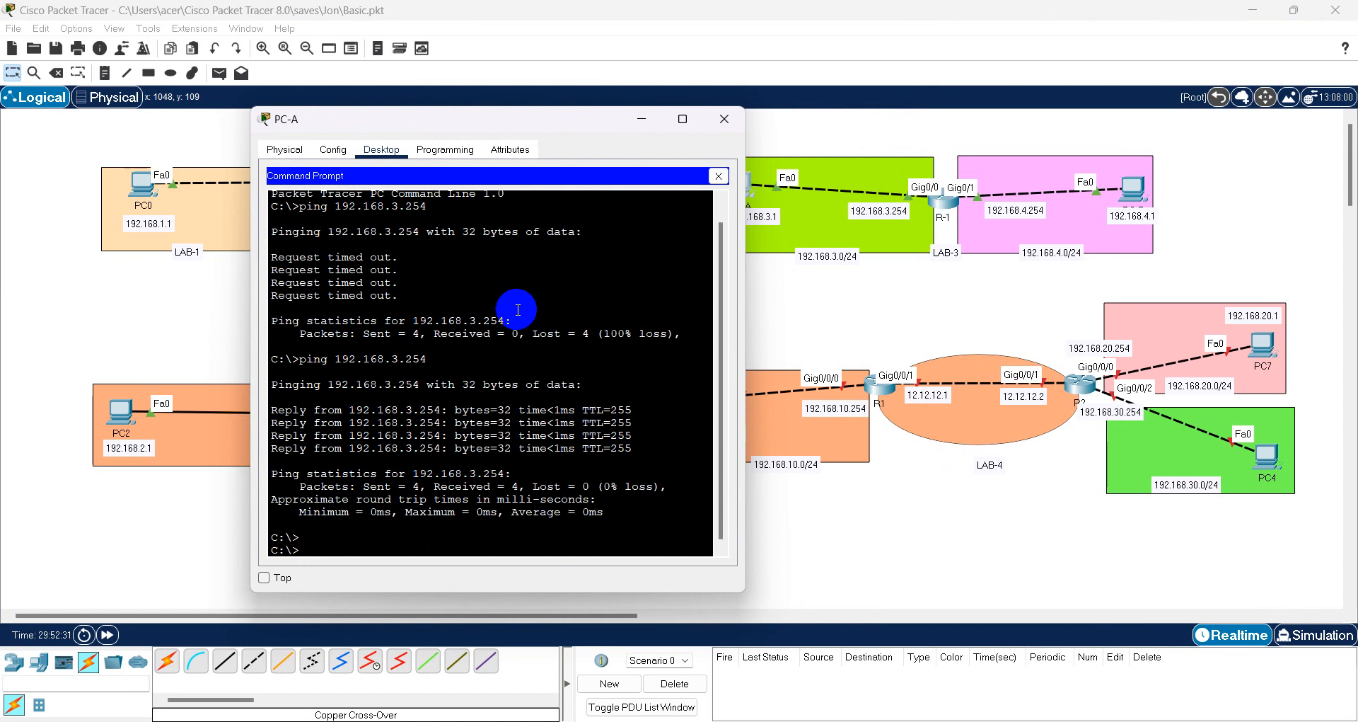
{"action": "type", "text": "ping 192.168"}
{"action": "key", "text": "BackSpace"}
{"action": "key", "text": "BackSpace"}
{"action": "type", "text": "4.1"}
{"action": "key", "text": "Return"}
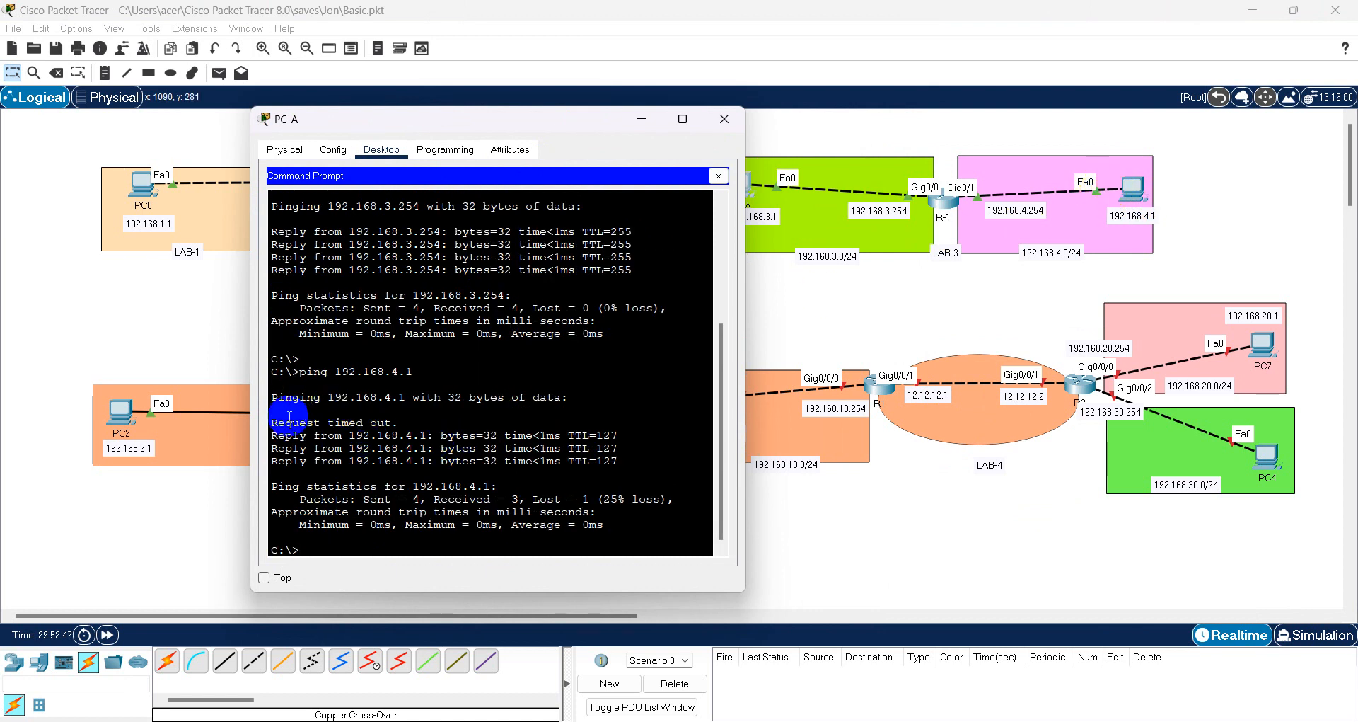
{"action": "mouse_move", "coordinate": [274, 423]}
{"action": "left_mouse_down"}
{"action": "mouse_move", "coordinate": [638, 449]}
{"action": "mouse_move", "coordinate": [304, 436]}
{"action": "mouse_move", "coordinate": [273, 422]}
{"action": "left_mouse_up"}
{"action": "left_click", "coordinate": [606, 453]}
{"action": "left_click", "coordinate": [457, 444]}
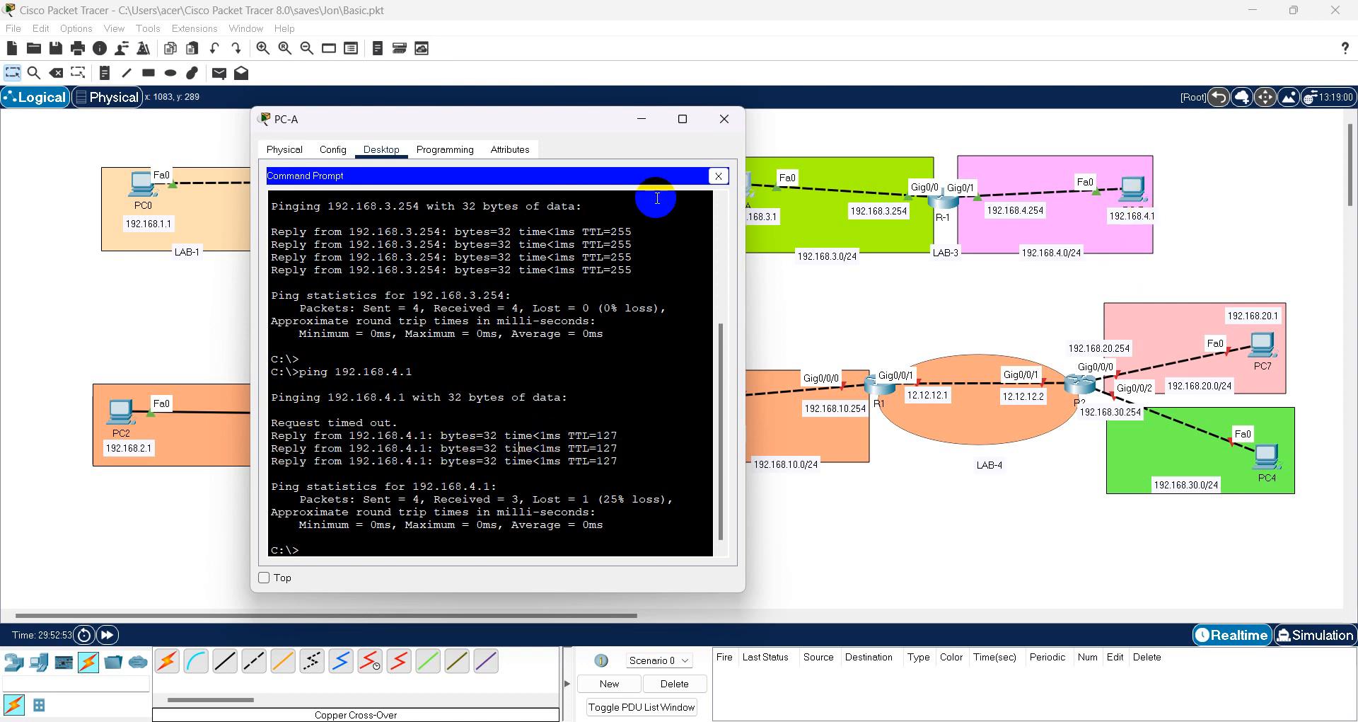
- Clear the default gateway in PC-A's IP configuration and close the configuration
{"action": "left_click", "coordinate": [718, 175]}
{"action": "left_click", "coordinate": [337, 233]}
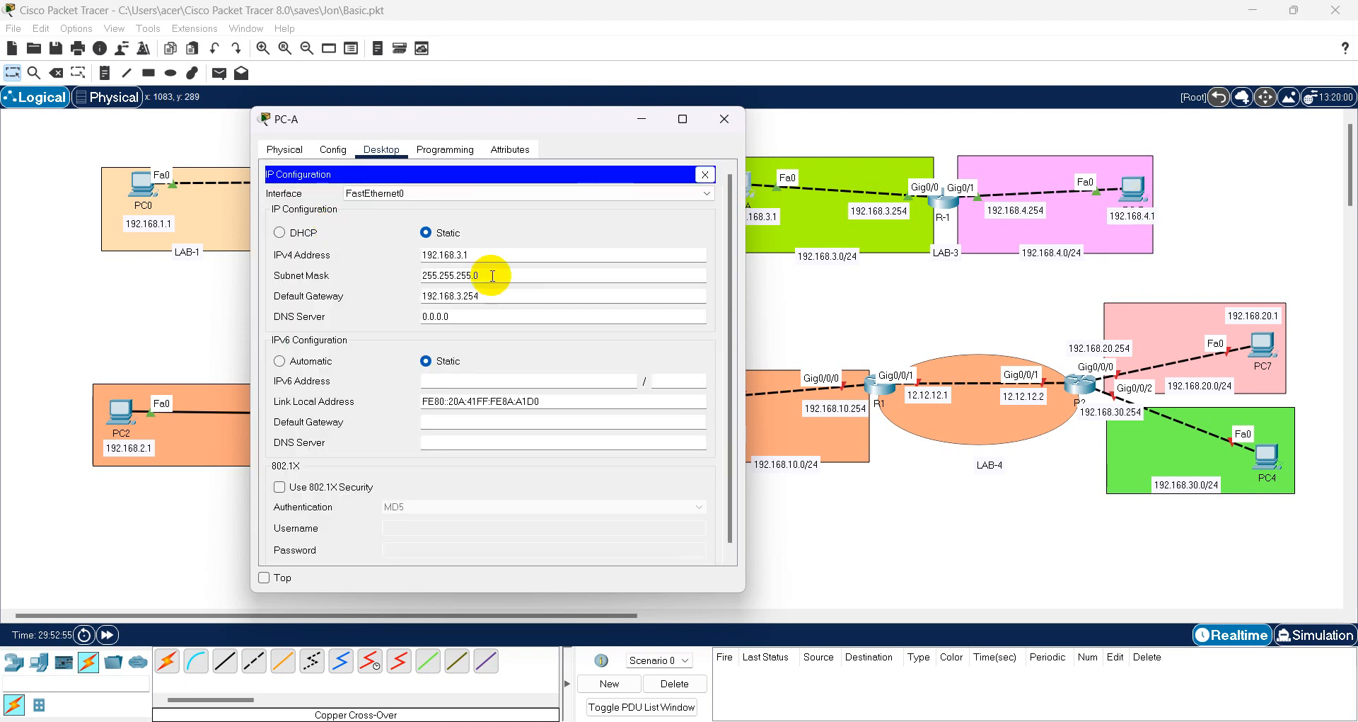
{"action": "left_click_drag", "start_coordinate": [476, 295], "coordinate": [358, 276]}
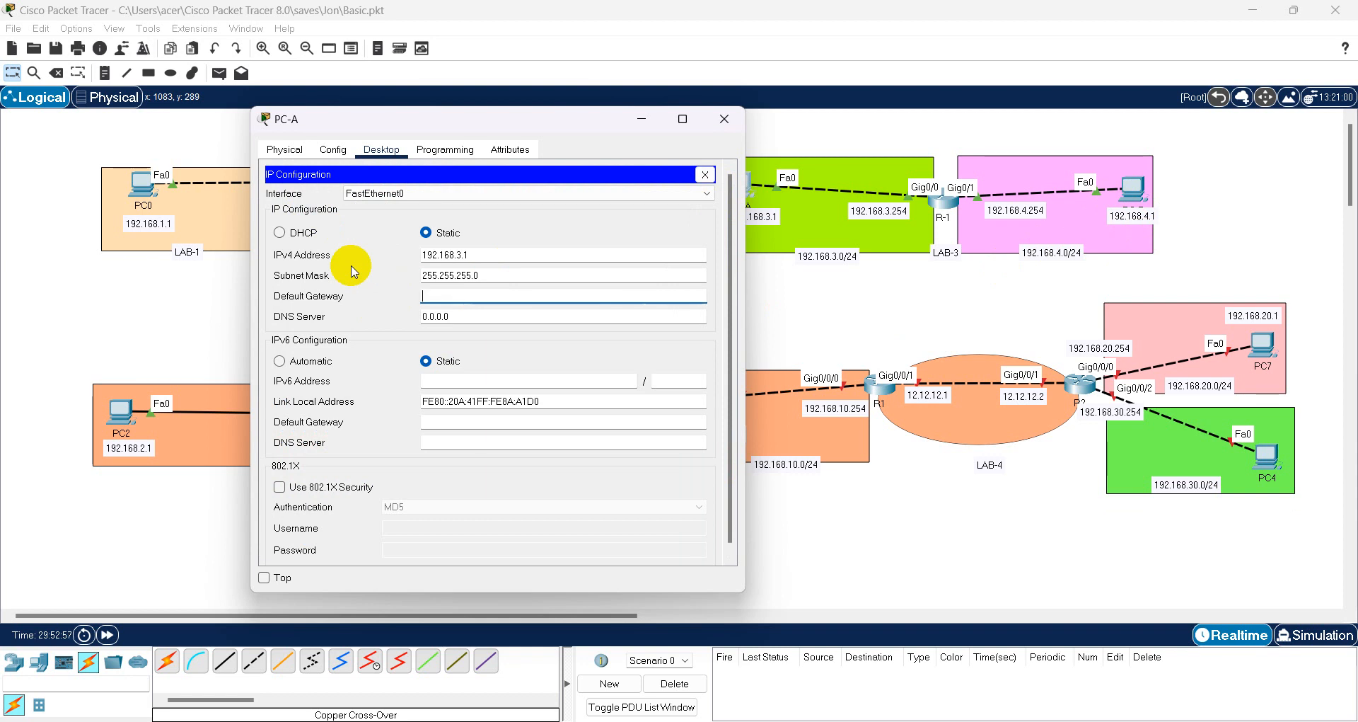
{"action": "left_click", "coordinate": [705, 174]}
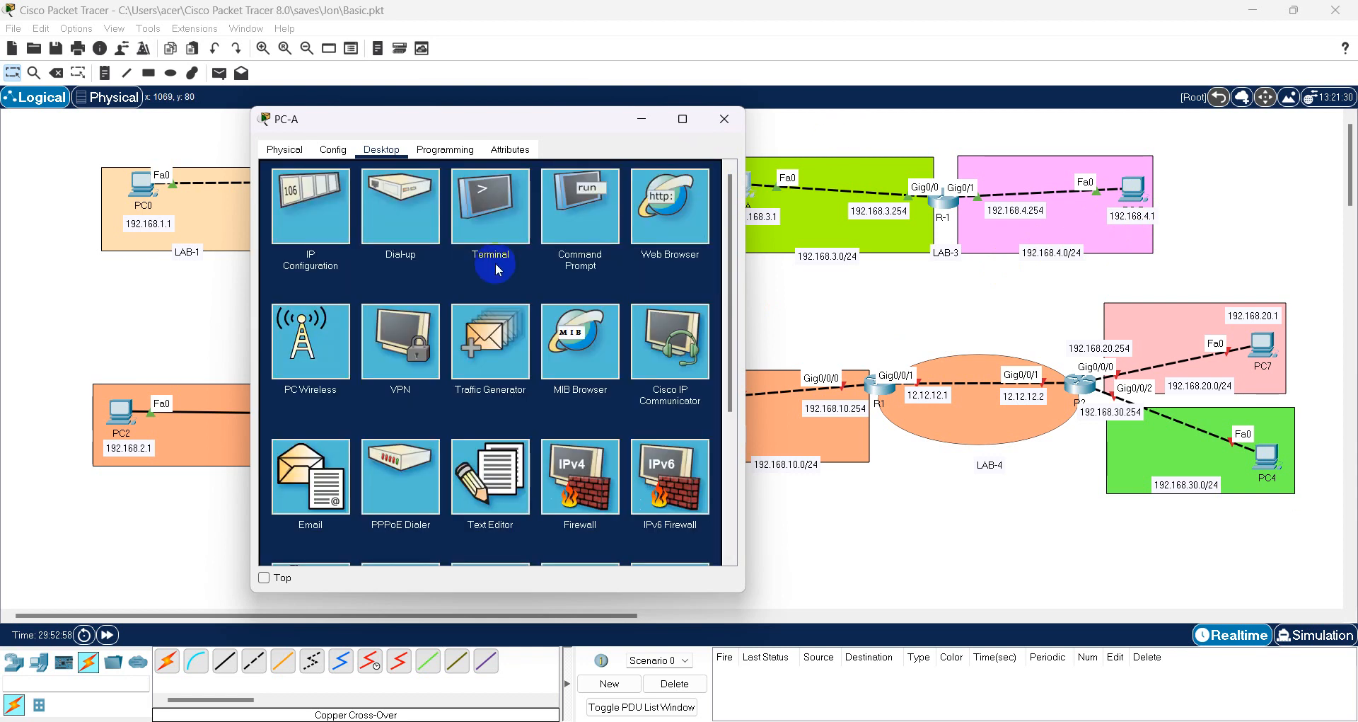
- Test the ping to 192.168.4.1 from PC-A's command prompt without a default gateway and examine the output
{"action": "left_click", "coordinate": [575, 226]}
{"action": "type", "text": "ping 192.168.4.1"}
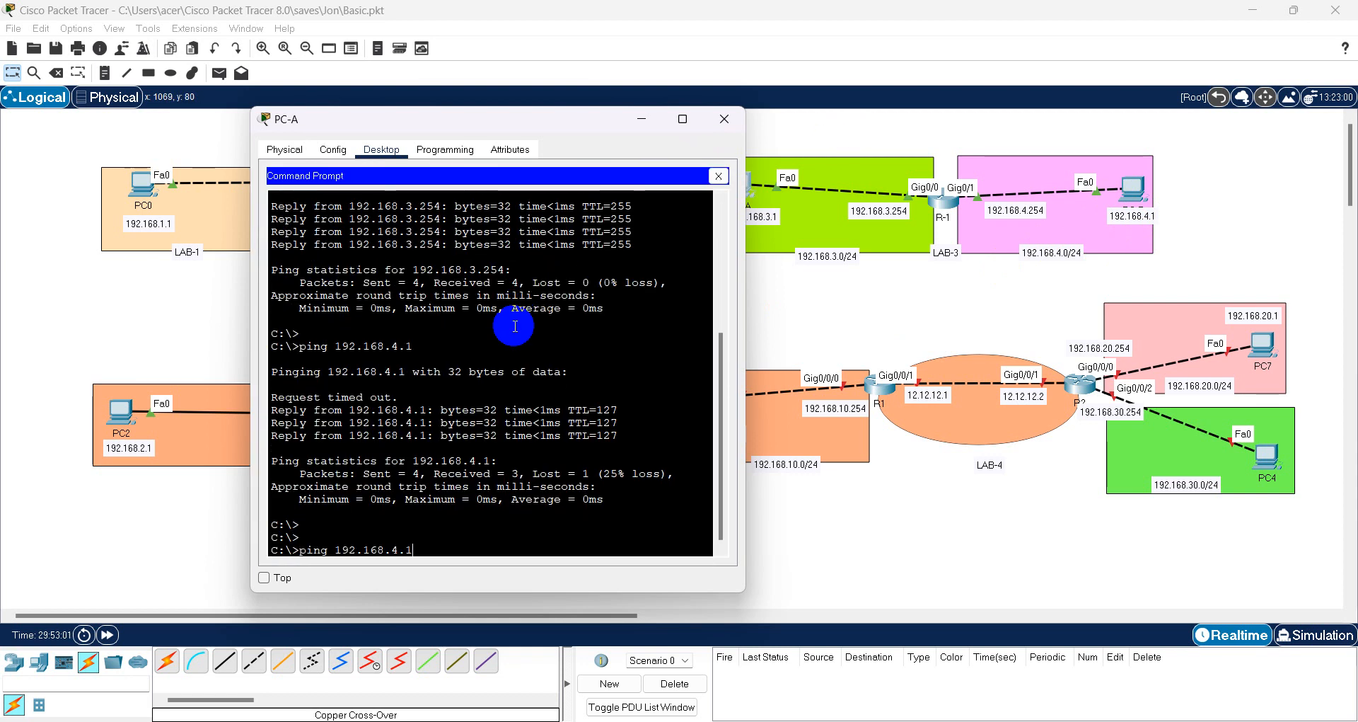
{"action": "key", "text": "Return"}
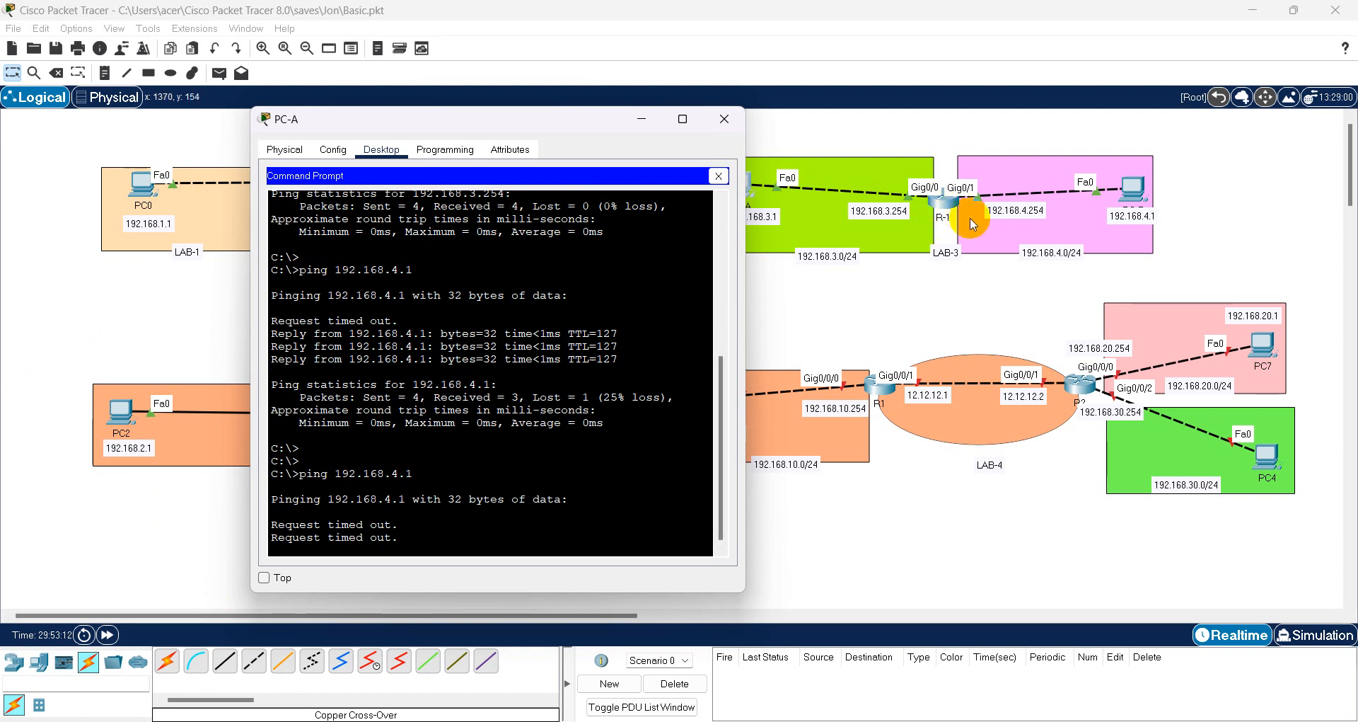
{"action": "left_click", "coordinate": [1003, 315]}
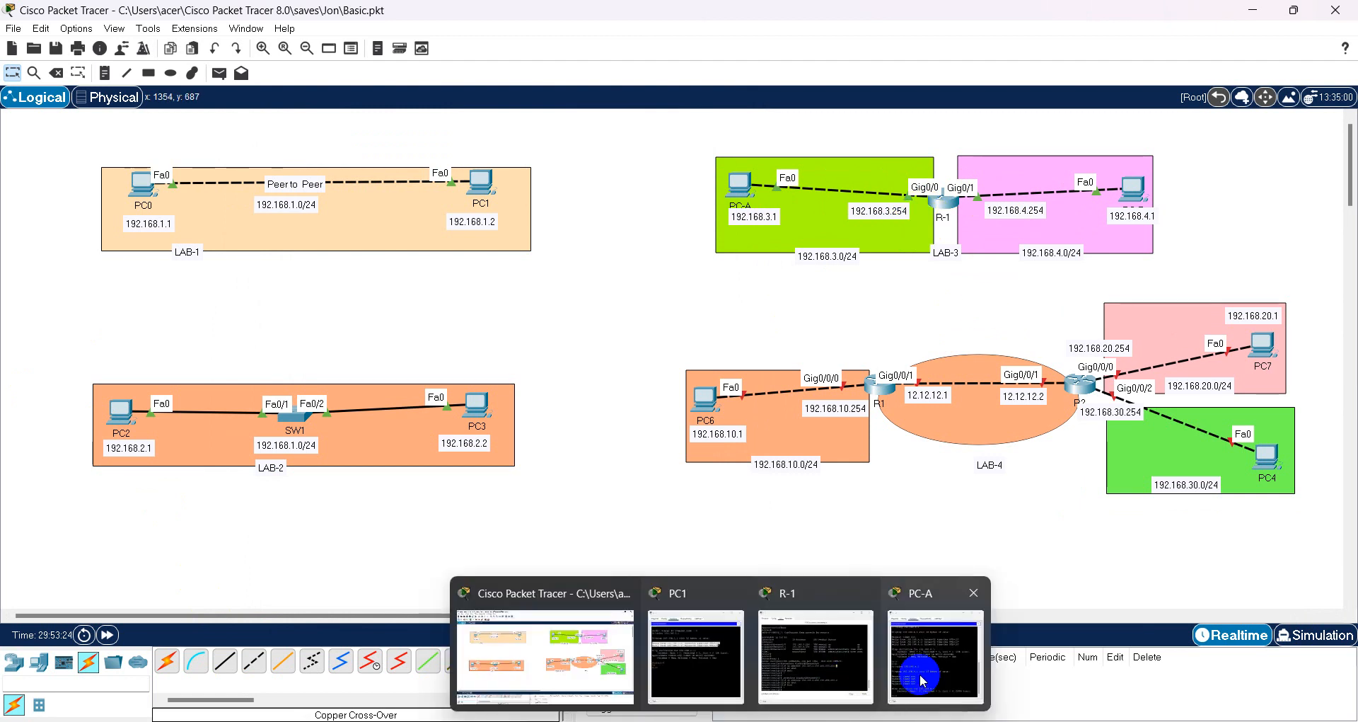
{"action": "left_click", "coordinate": [919, 665]}
{"action": "left_click_drag", "start_coordinate": [401, 488], "coordinate": [267, 447]}
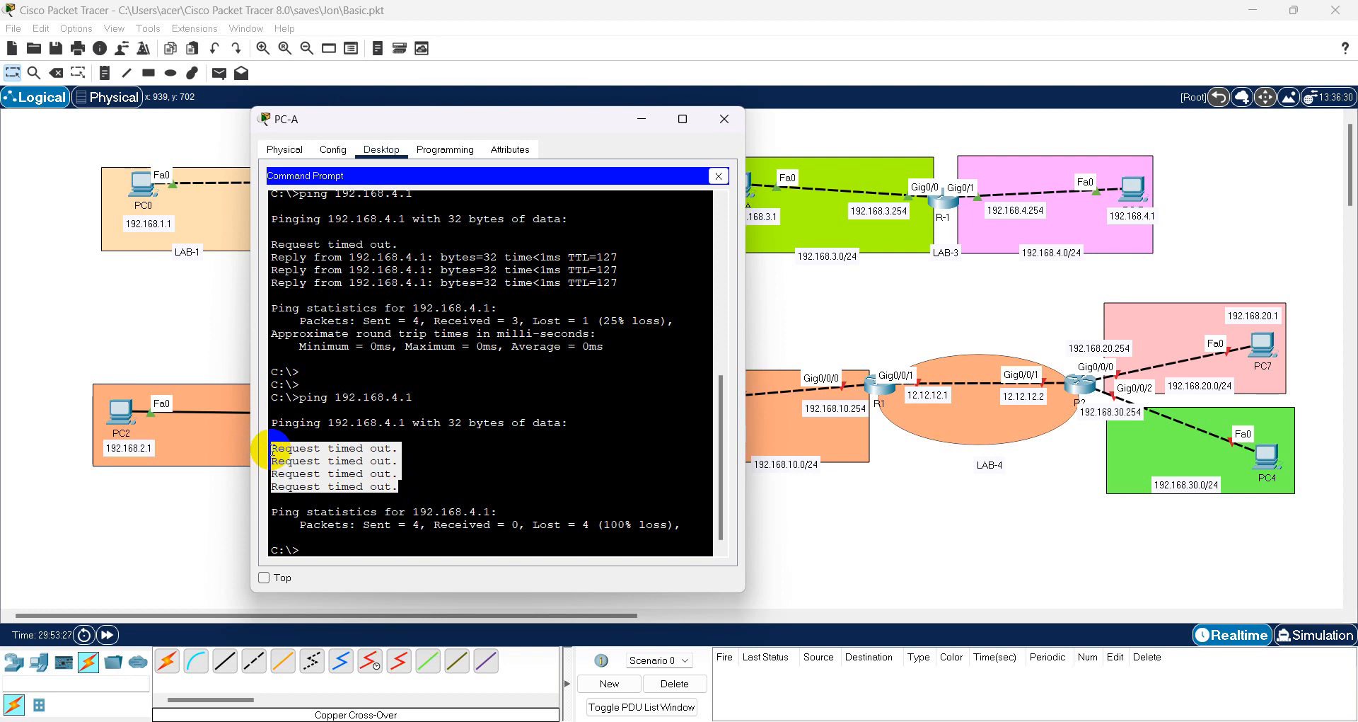
{"action": "left_click", "coordinate": [440, 471]}
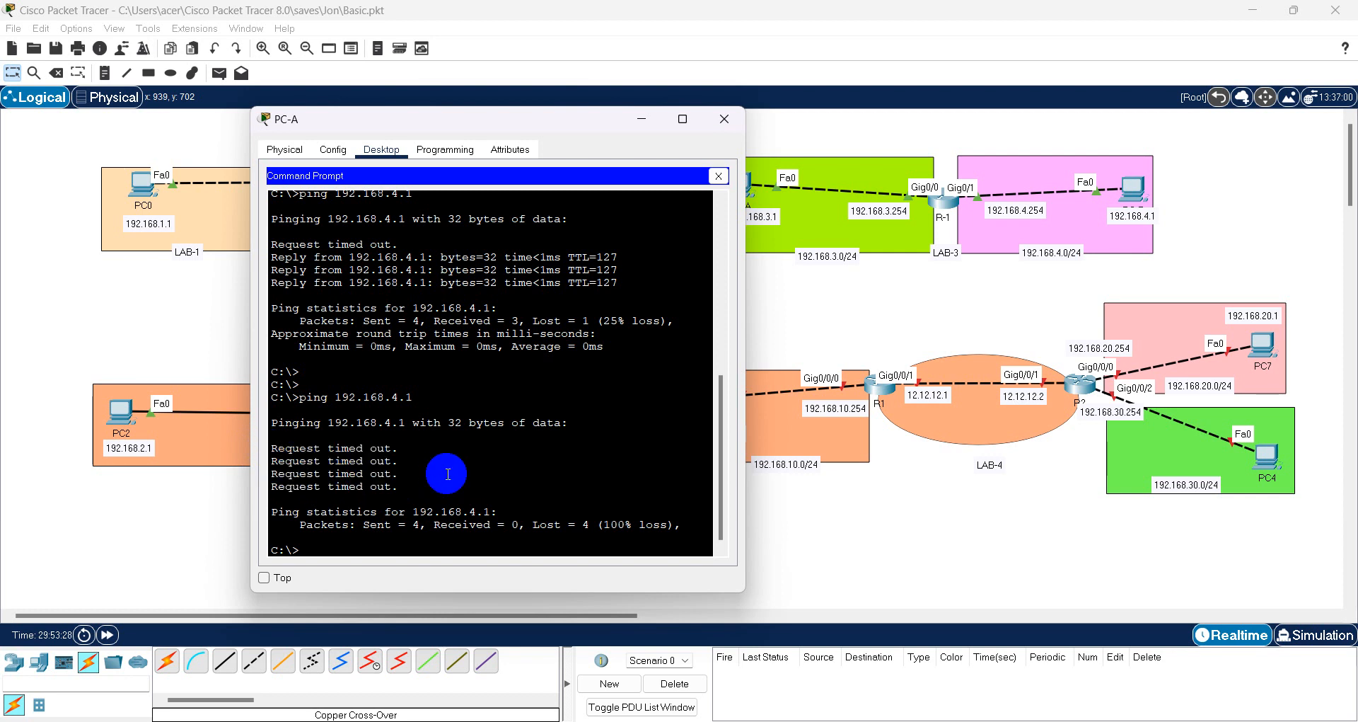
{"action": "left_click", "coordinate": [755, 189]}
{"action": "left_click", "coordinate": [749, 187]}
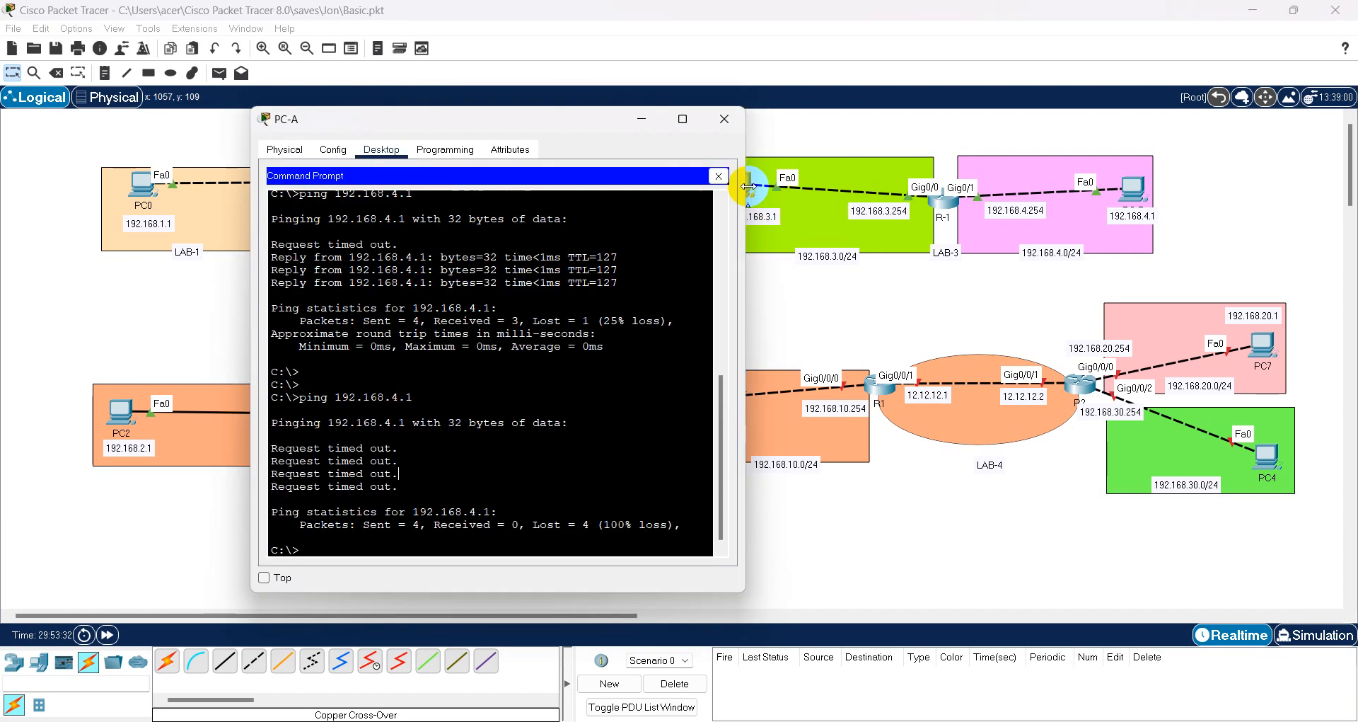
{"action": "left_click", "coordinate": [435, 405]}
- Set PC-A's default gateway to 192.168.3.254 in its IP configuration and close the configuration
{"action": "left_click", "coordinate": [718, 175]}
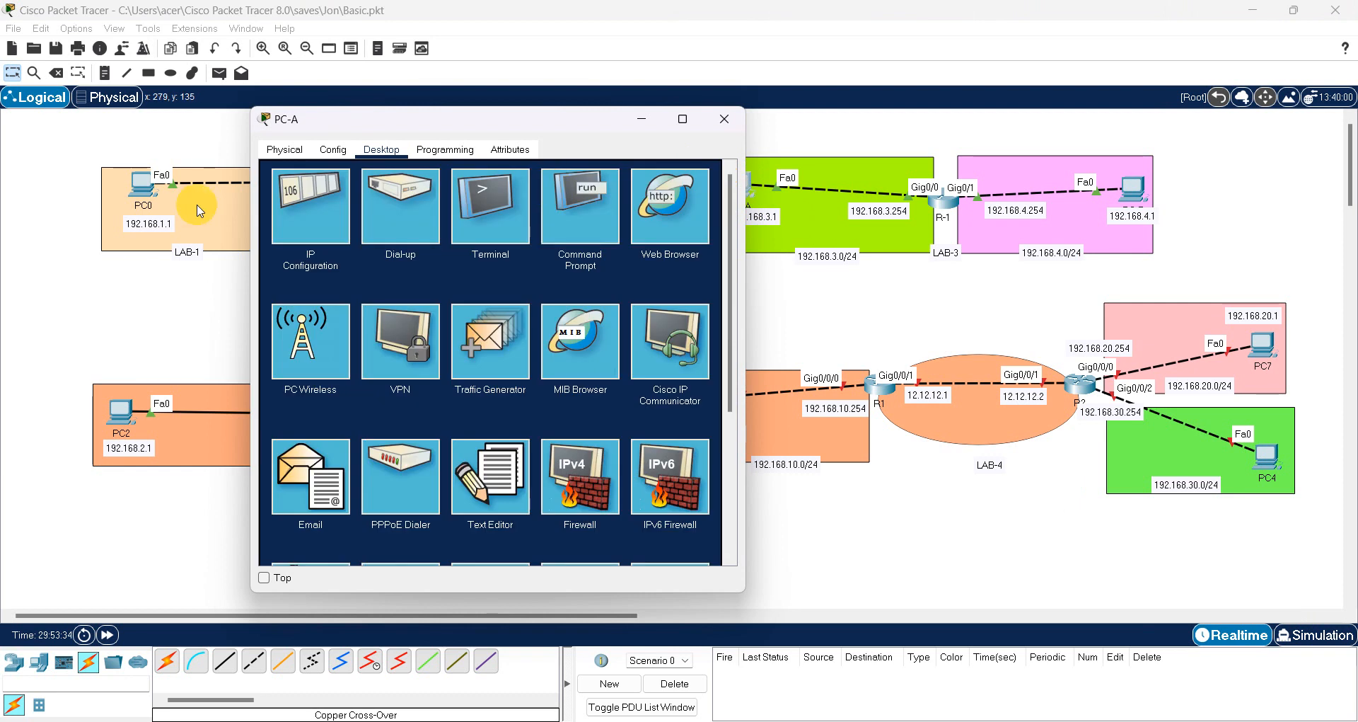
{"action": "left_click", "coordinate": [319, 214]}
{"action": "double_click", "coordinate": [496, 302]}
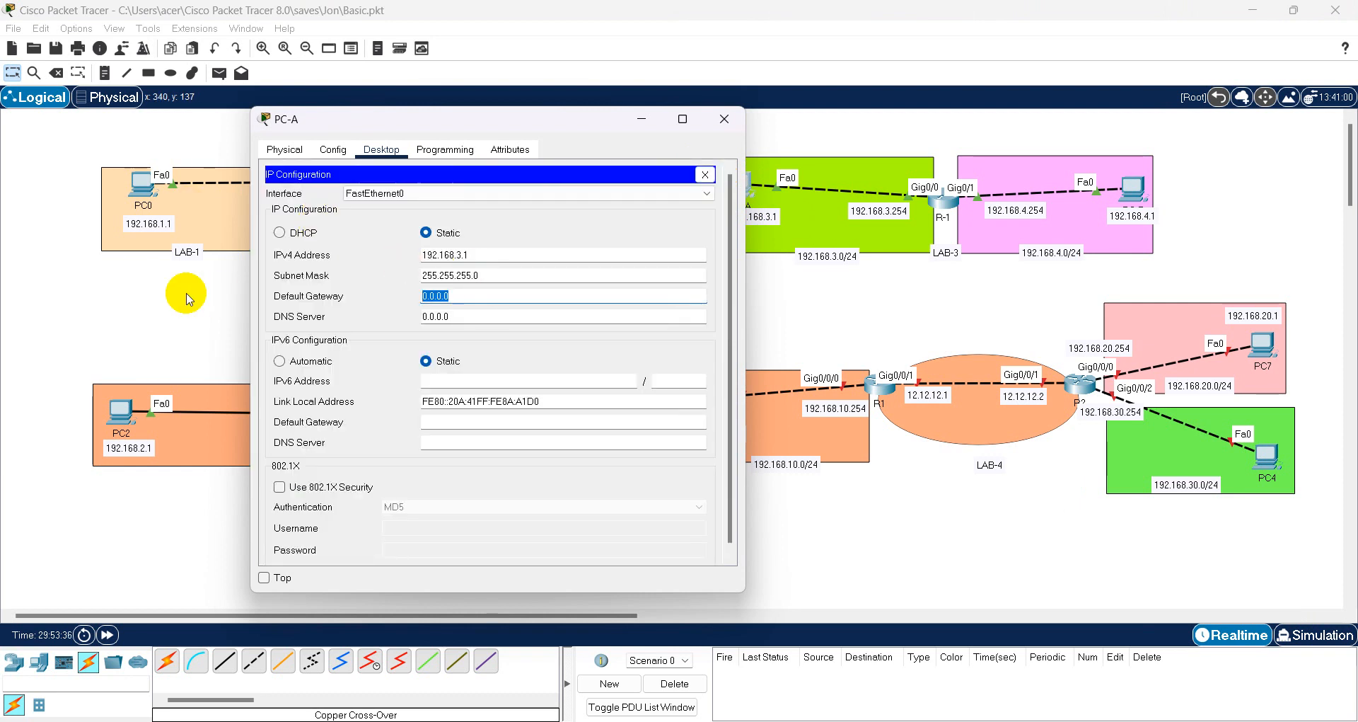
{"action": "type", "text": "192.168.3.254"}
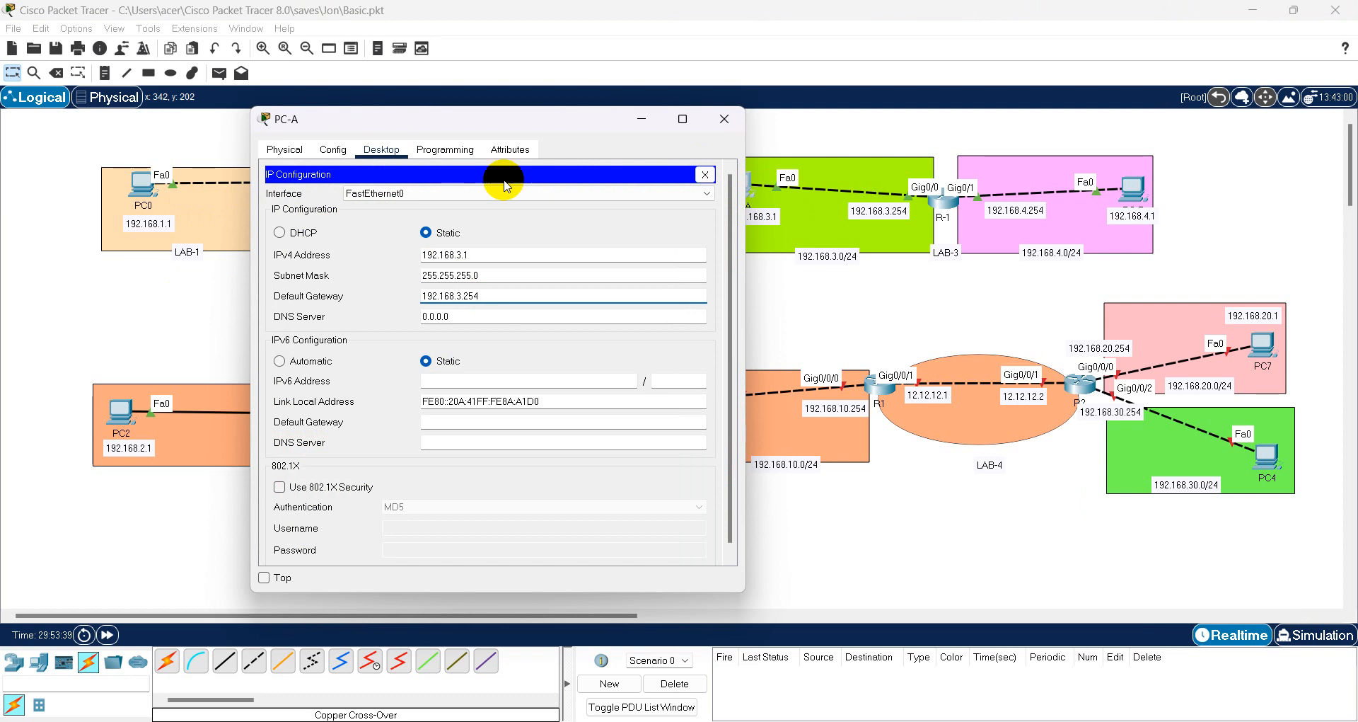
{"action": "left_click", "coordinate": [706, 174]}
- Ping 192.168.4.1 from PC-A's command prompt with the gateway restored, examine the replies and close PC-A's window
{"action": "left_click", "coordinate": [580, 205]}
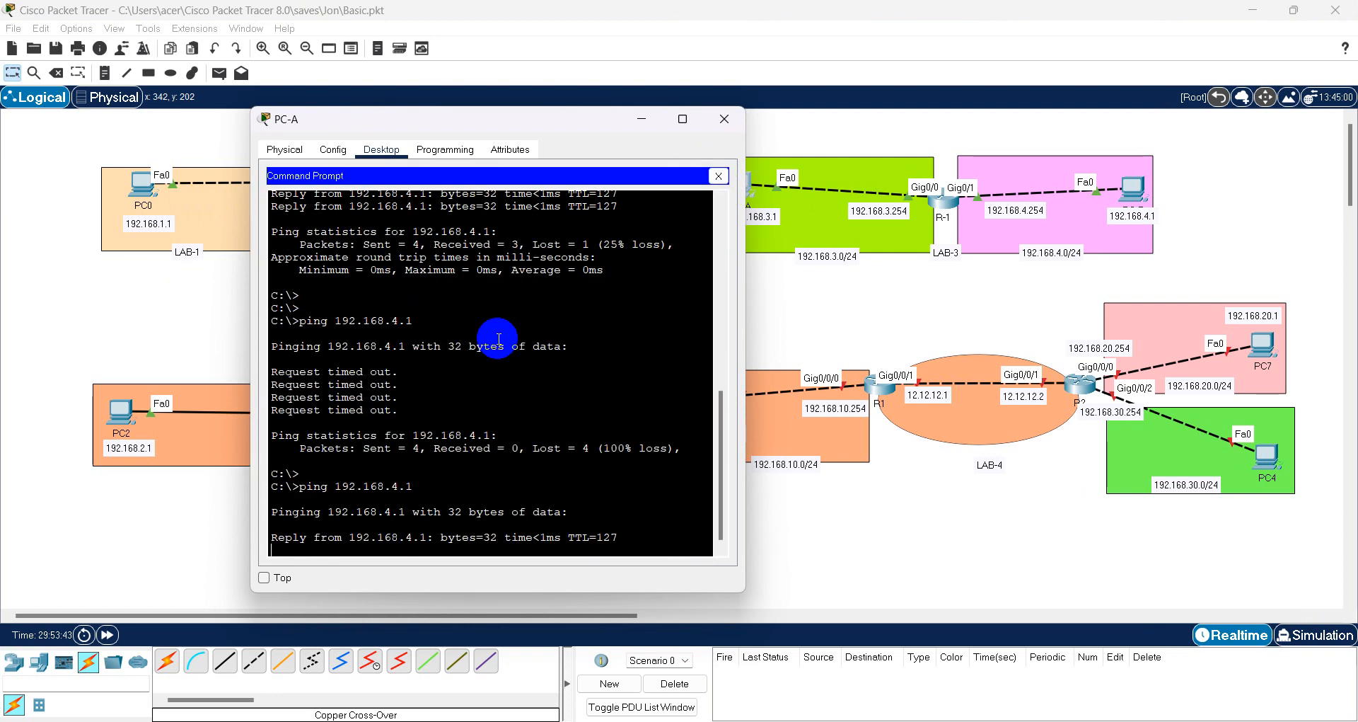
{"action": "left_click_drag", "start_coordinate": [305, 479], "coordinate": [615, 517]}
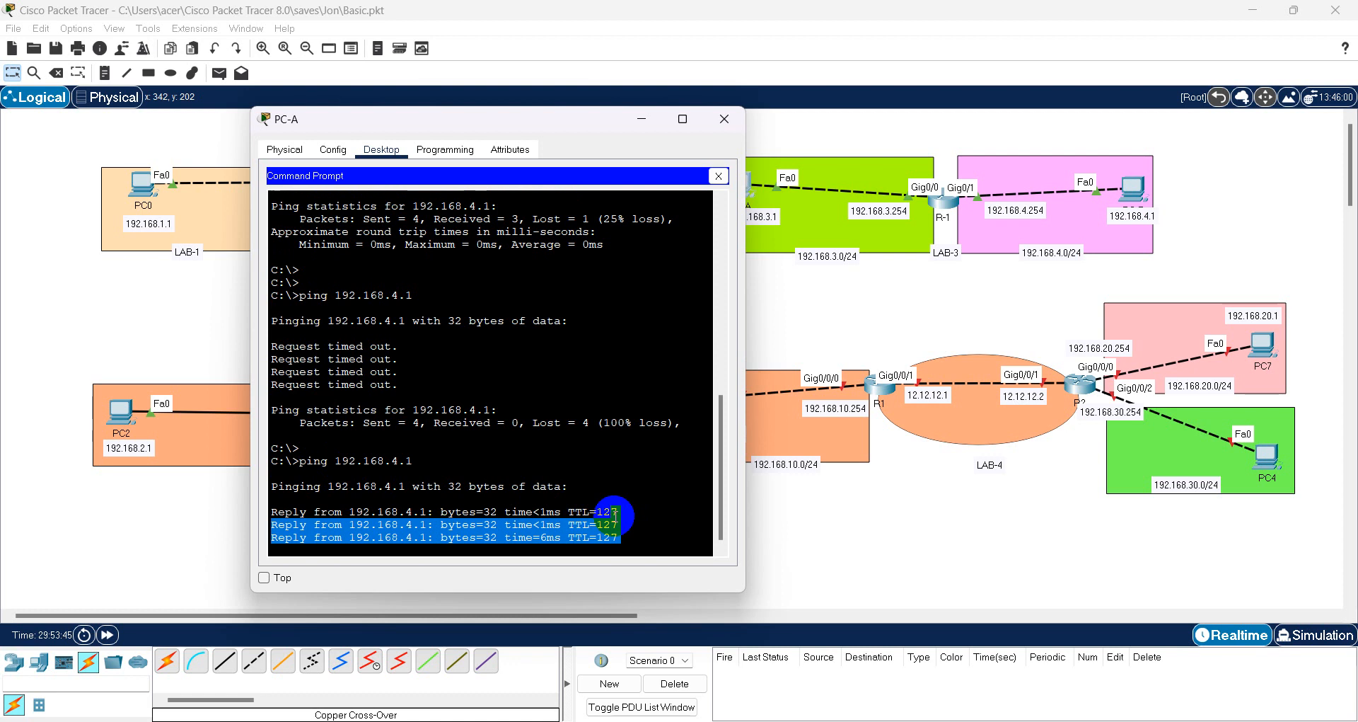
{"action": "left_click", "coordinate": [726, 125]}
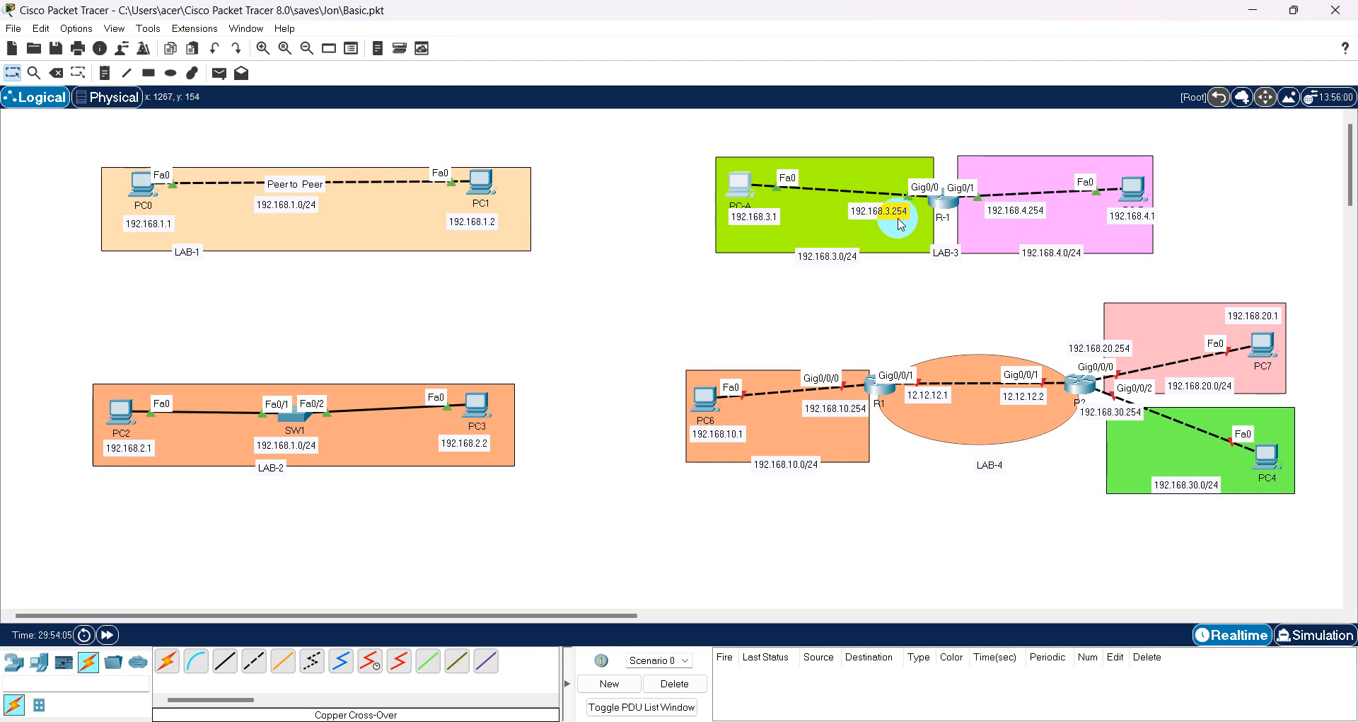
- Switch to Paint and handwrite the network address 192.168.10.0/24 above PC6's network in LAB-4
{"action": "left_click", "coordinate": [951, 202]}
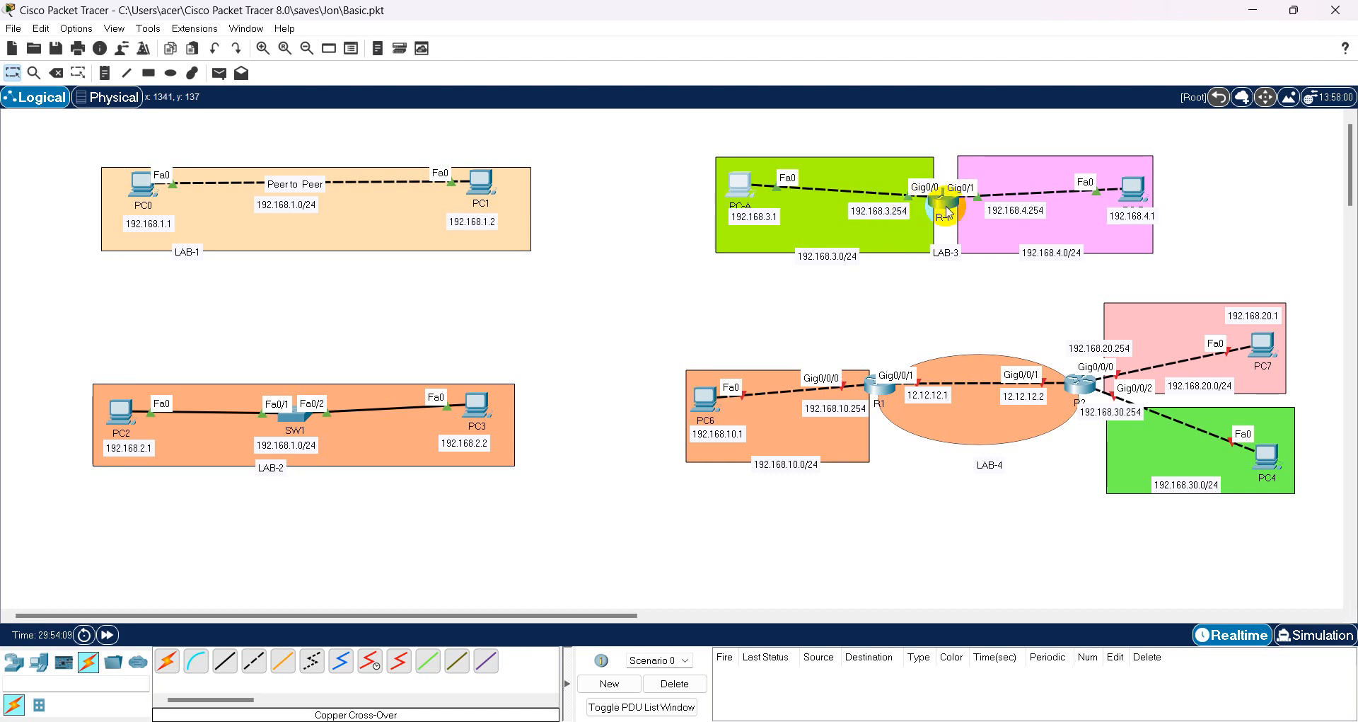
{"action": "mouse_move", "coordinate": [933, 210]}
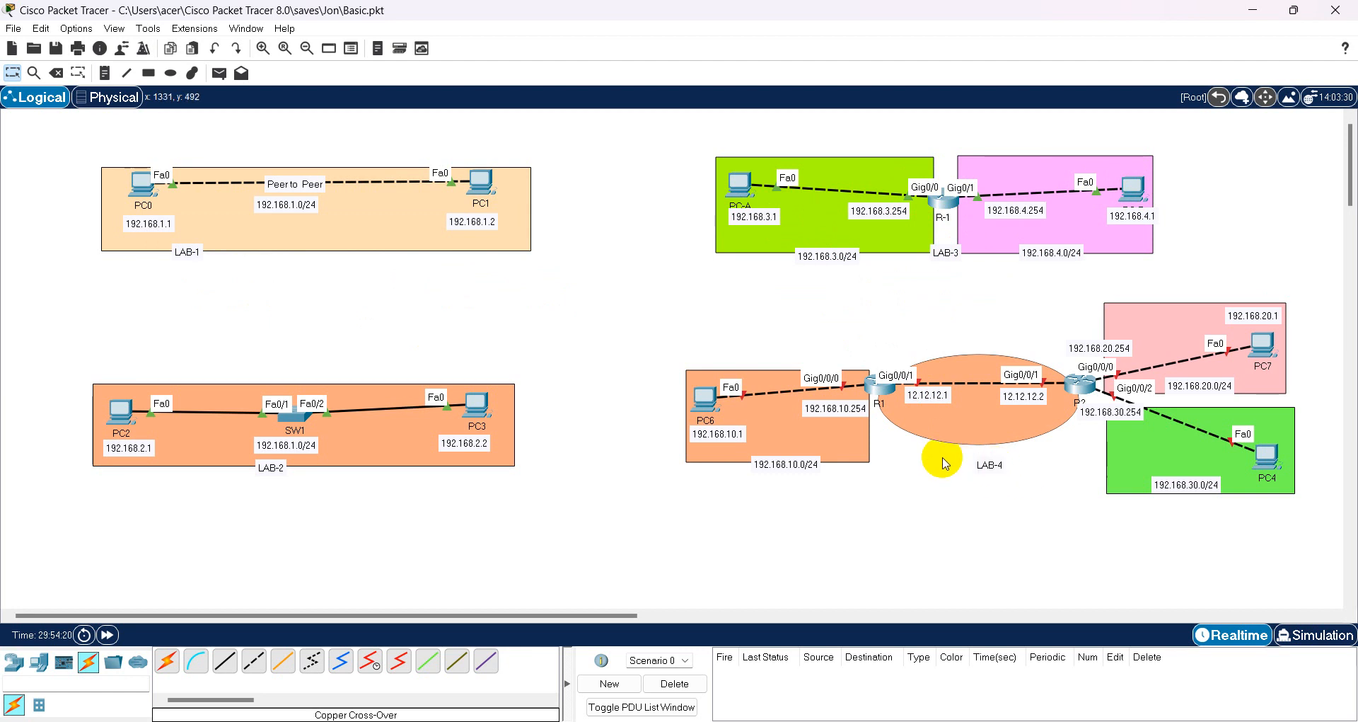
{"action": "mouse_move", "coordinate": [915, 720]}
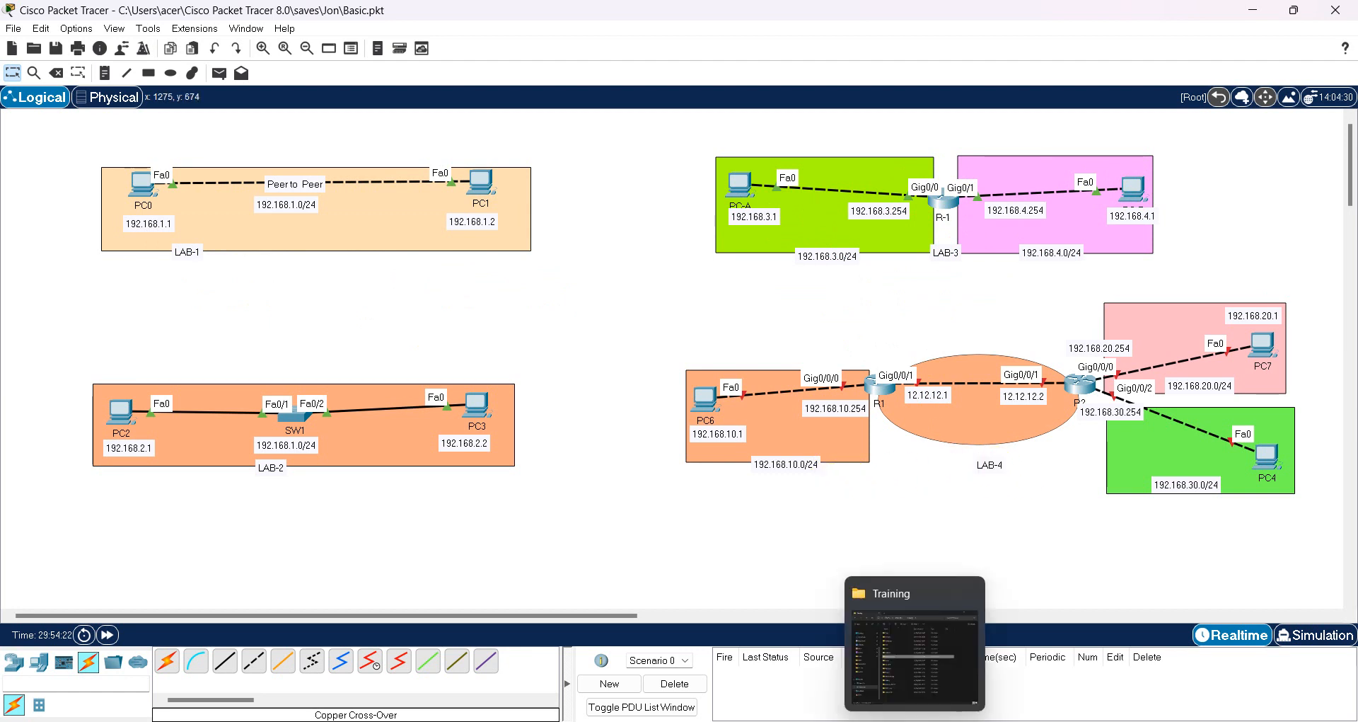
{"action": "left_click", "coordinate": [1000, 716]}
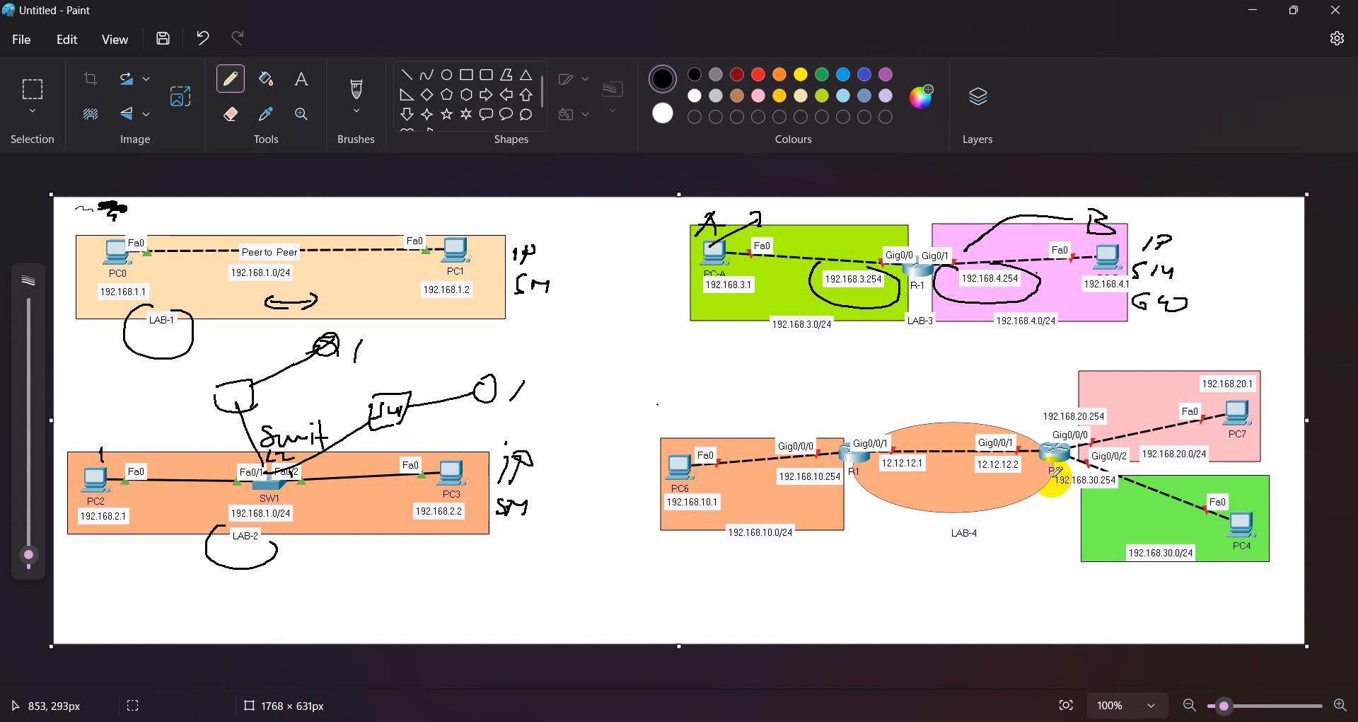
{"action": "mouse_move", "coordinate": [663, 396]}
{"action": "left_mouse_down"}
{"action": "mouse_move", "coordinate": [665, 414]}
{"action": "mouse_move", "coordinate": [740, 402]}
{"action": "mouse_move", "coordinate": [769, 418]}
{"action": "left_mouse_up"}
{"action": "left_click", "coordinate": [701, 412]}
{"action": "left_click", "coordinate": [758, 410]}
{"action": "left_click", "coordinate": [767, 409]}
{"action": "left_click_drag", "start_coordinate": [781, 404], "coordinate": [810, 404]}
{"action": "mouse_move", "coordinate": [837, 394]}
{"action": "left_mouse_down"}
{"action": "mouse_move", "coordinate": [821, 421]}
{"action": "mouse_move", "coordinate": [851, 424]}
{"action": "left_mouse_up"}
{"action": "mouse_move", "coordinate": [853, 416]}
{"action": "left_mouse_down"}
{"action": "mouse_move", "coordinate": [872, 410]}
{"action": "mouse_move", "coordinate": [848, 442]}
{"action": "left_mouse_up"}
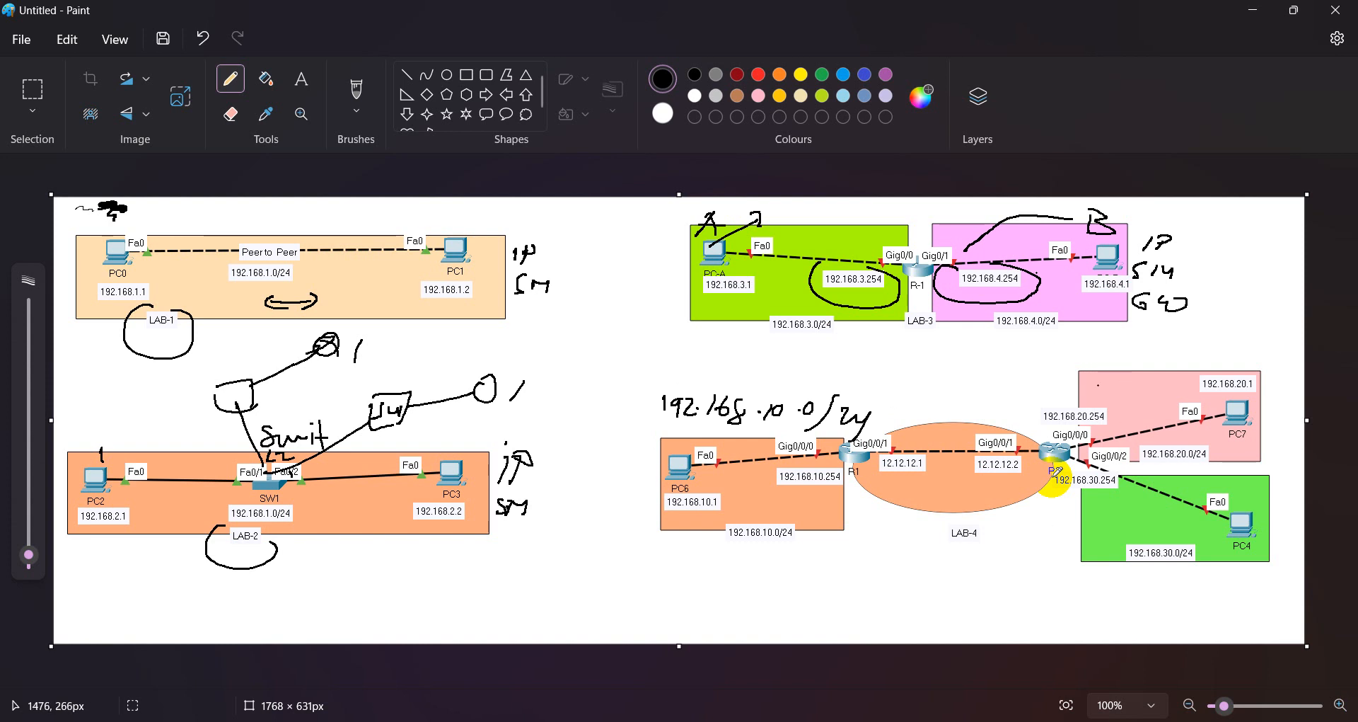
- Mark PC7's network with a circled 1 and PC4's with a circled 2, and draw a curved arrow from R1
{"action": "left_click_drag", "start_coordinate": [1097, 386], "coordinate": [1124, 367]}
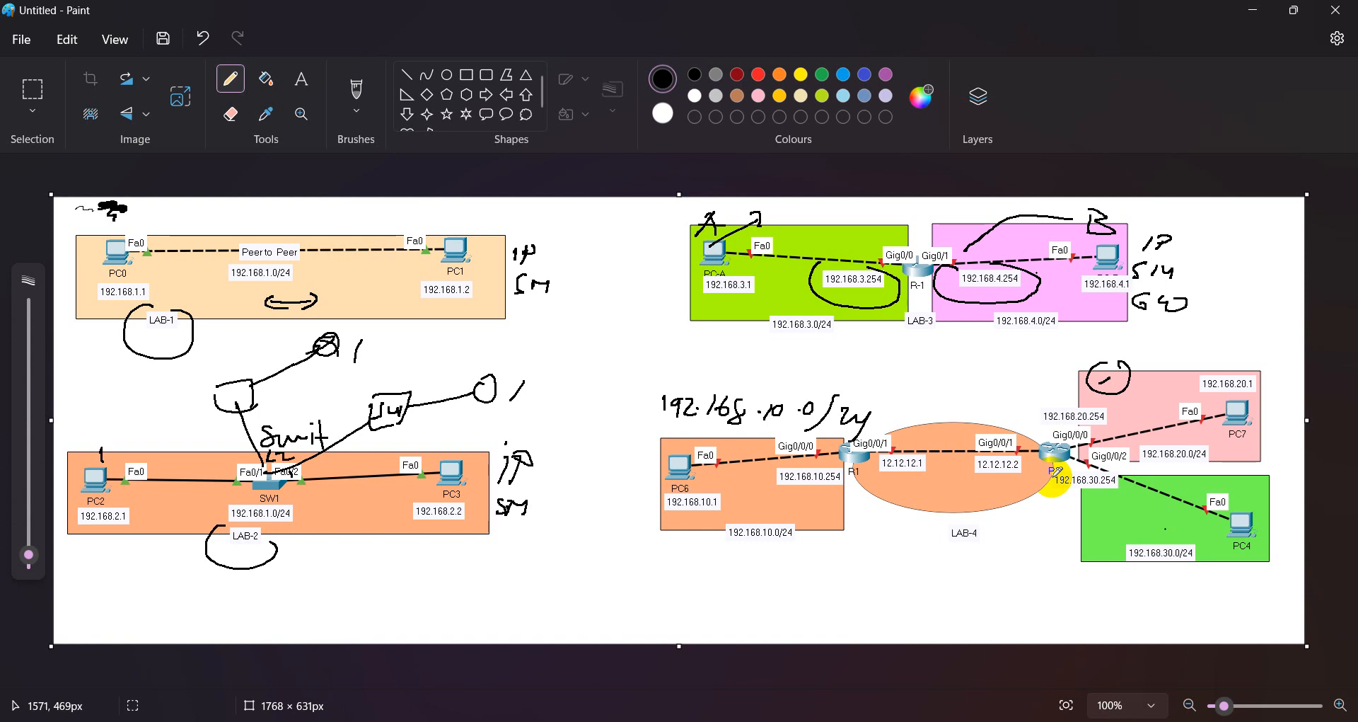
{"action": "mouse_move", "coordinate": [1132, 502]}
{"action": "left_mouse_down"}
{"action": "mouse_move", "coordinate": [1150, 515]}
{"action": "mouse_move", "coordinate": [1153, 499]}
{"action": "left_mouse_up"}
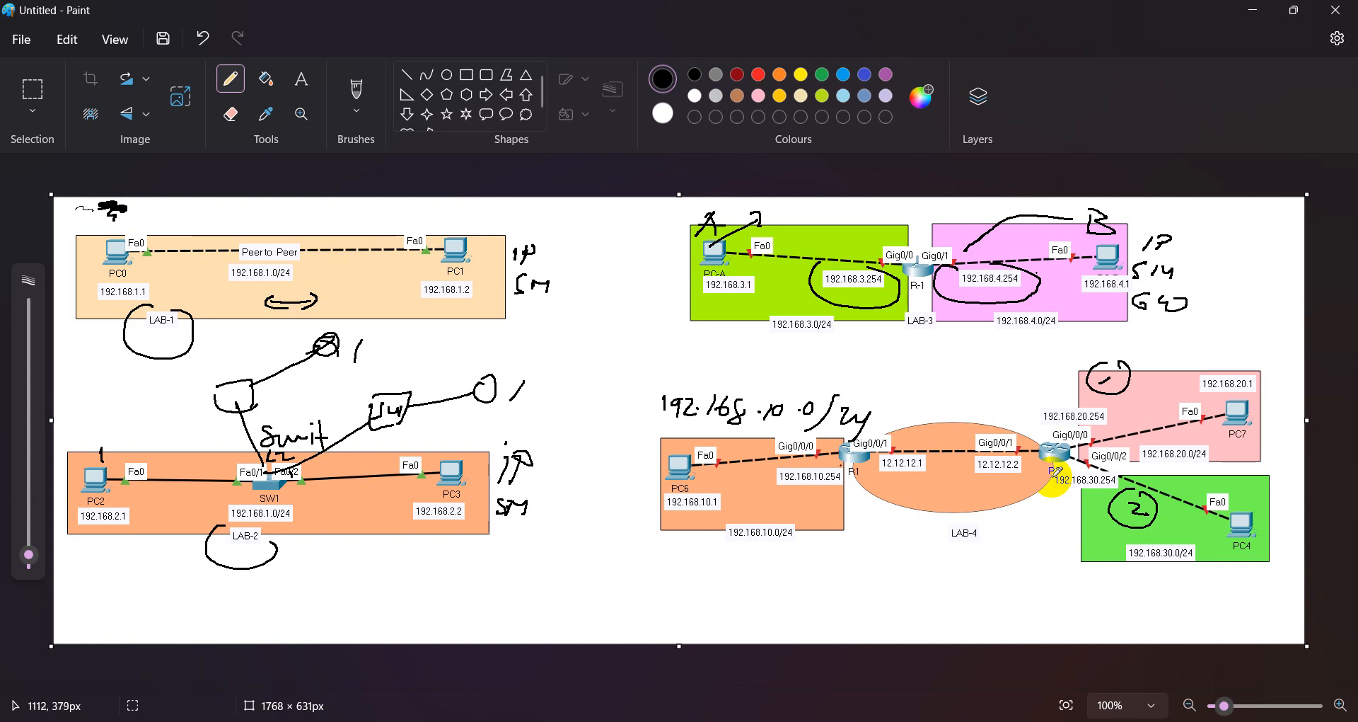
{"action": "left_click_drag", "start_coordinate": [847, 459], "coordinate": [874, 532]}
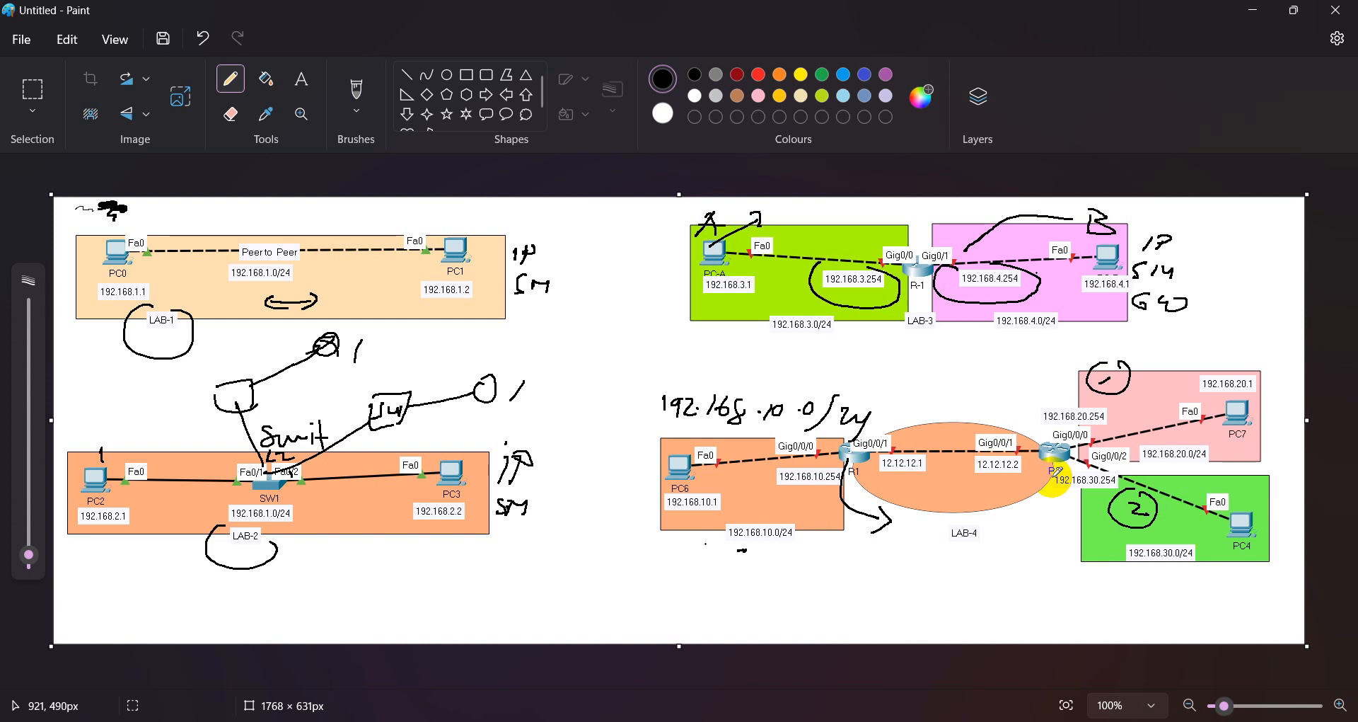
- Handwrite IP route 192.168.20.0 255.255.255.0 below LAB-4 and outline the 192.168.20.0/24 label in PC7's network
{"action": "left_click_drag", "start_coordinate": [705, 560], "coordinate": [781, 551]}
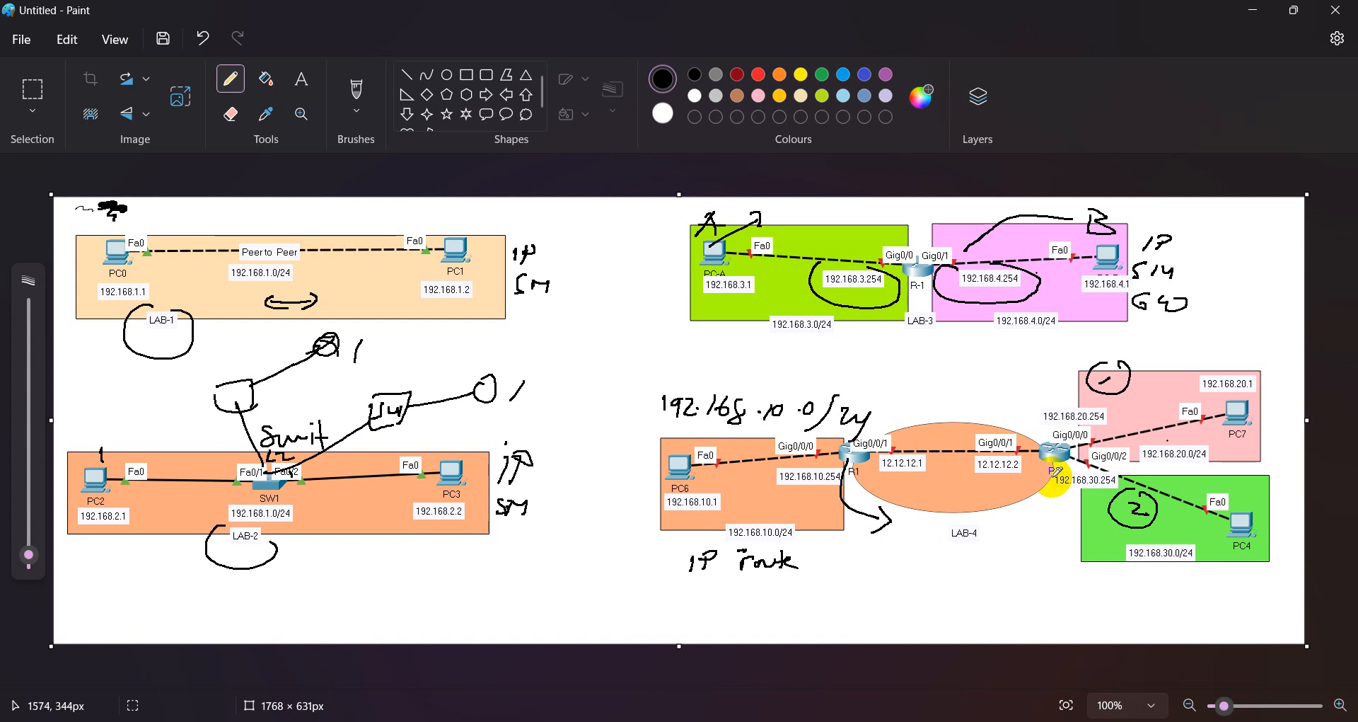
{"action": "mouse_move", "coordinate": [1148, 429]}
{"action": "left_mouse_down"}
{"action": "mouse_move", "coordinate": [1228, 467]}
{"action": "mouse_move", "coordinate": [1158, 461]}
{"action": "mouse_move", "coordinate": [1154, 444]}
{"action": "left_mouse_up"}
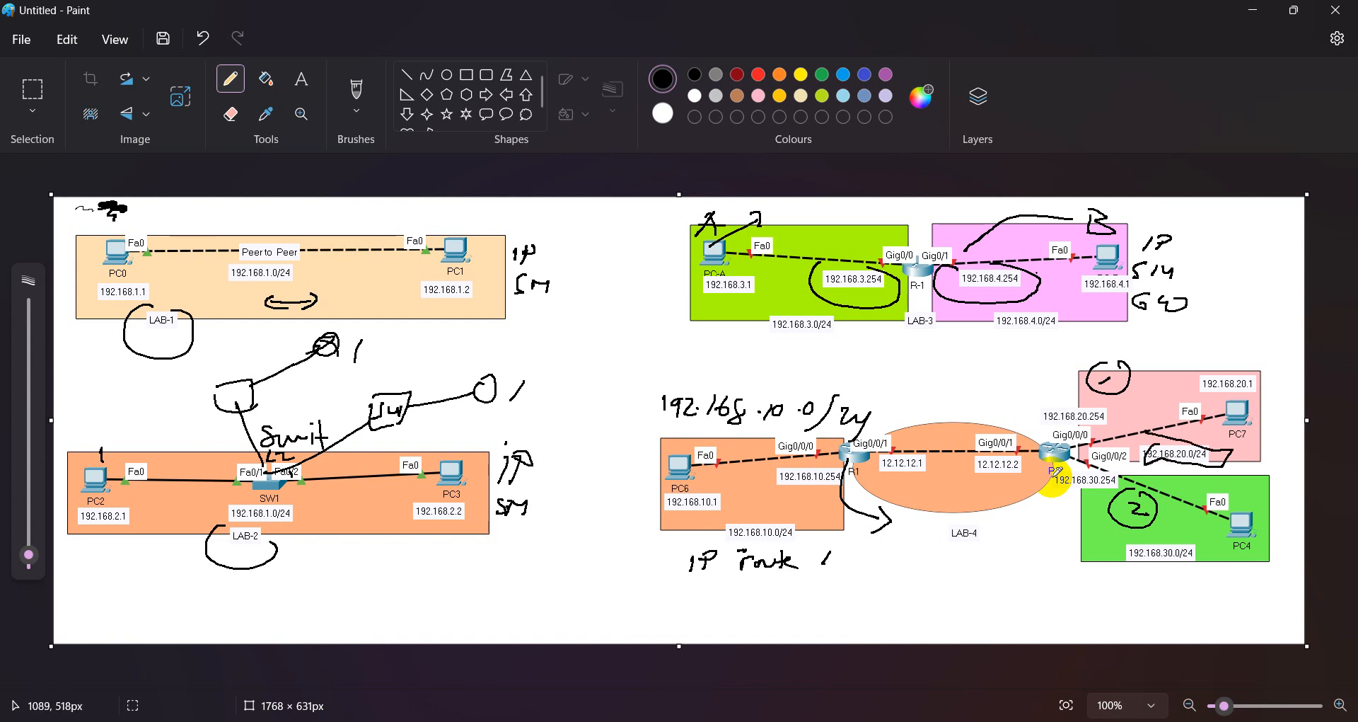
{"action": "left_click_drag", "start_coordinate": [847, 559], "coordinate": [864, 567]}
{"action": "left_click_drag", "start_coordinate": [870, 557], "coordinate": [936, 576]}
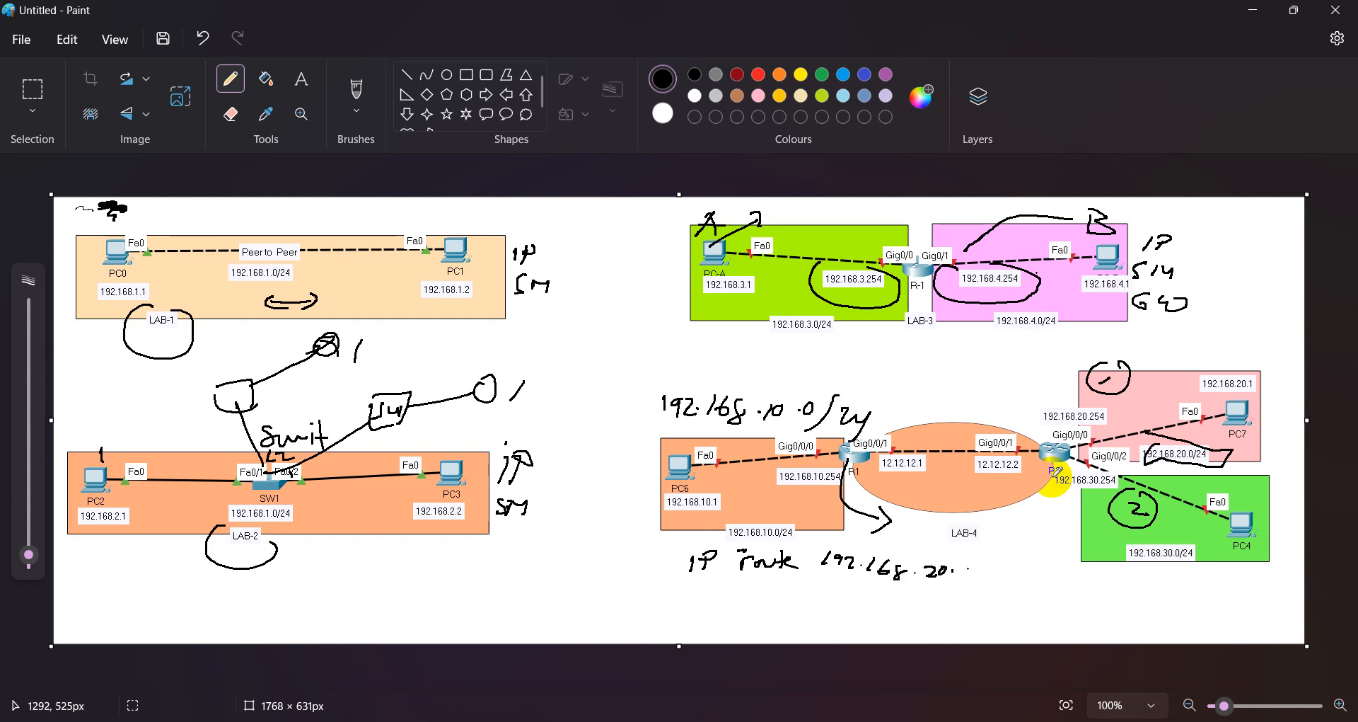
{"action": "left_click_drag", "start_coordinate": [989, 576], "coordinate": [1061, 600]}
{"action": "left_click", "coordinate": [1073, 593]}
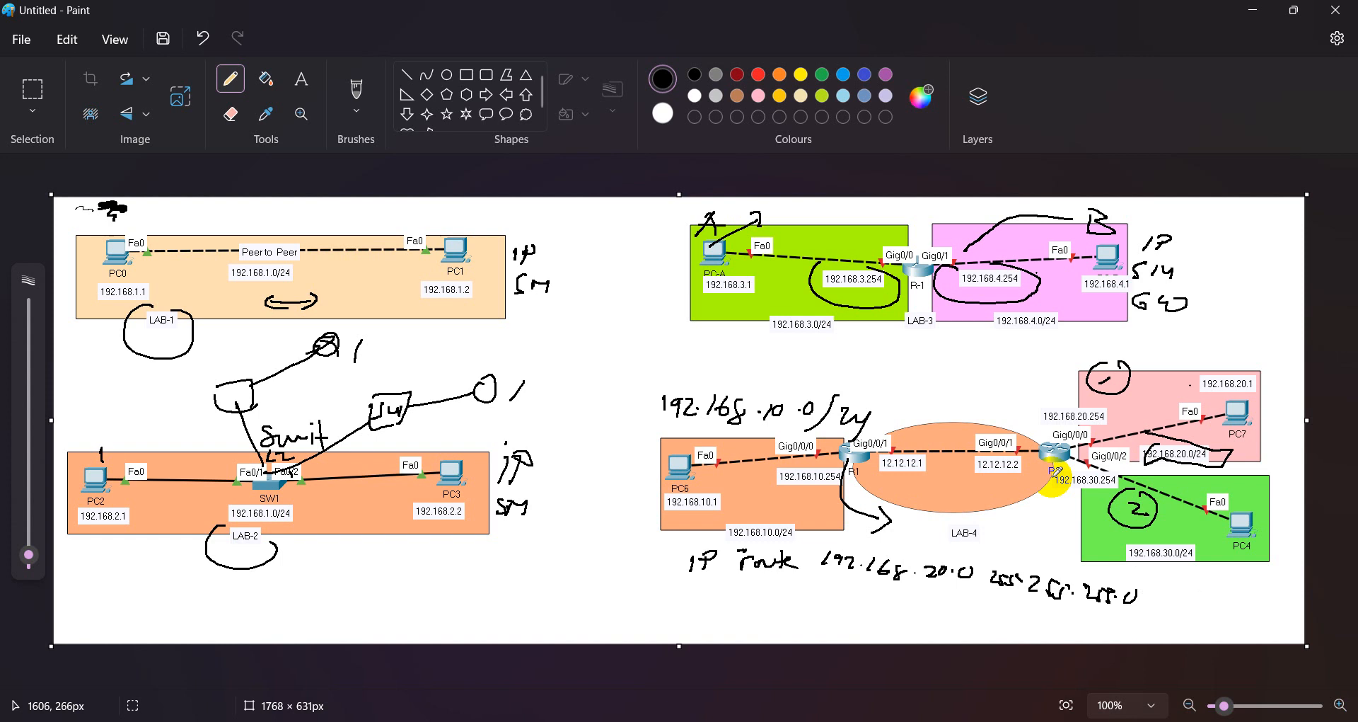
- Circle the 12.12.12.2 address near R2, add direction arrows, and append 12.12.12.2 as the next hop to the handwritten route
{"action": "left_click_drag", "start_coordinate": [1150, 382], "coordinate": [1161, 383]}
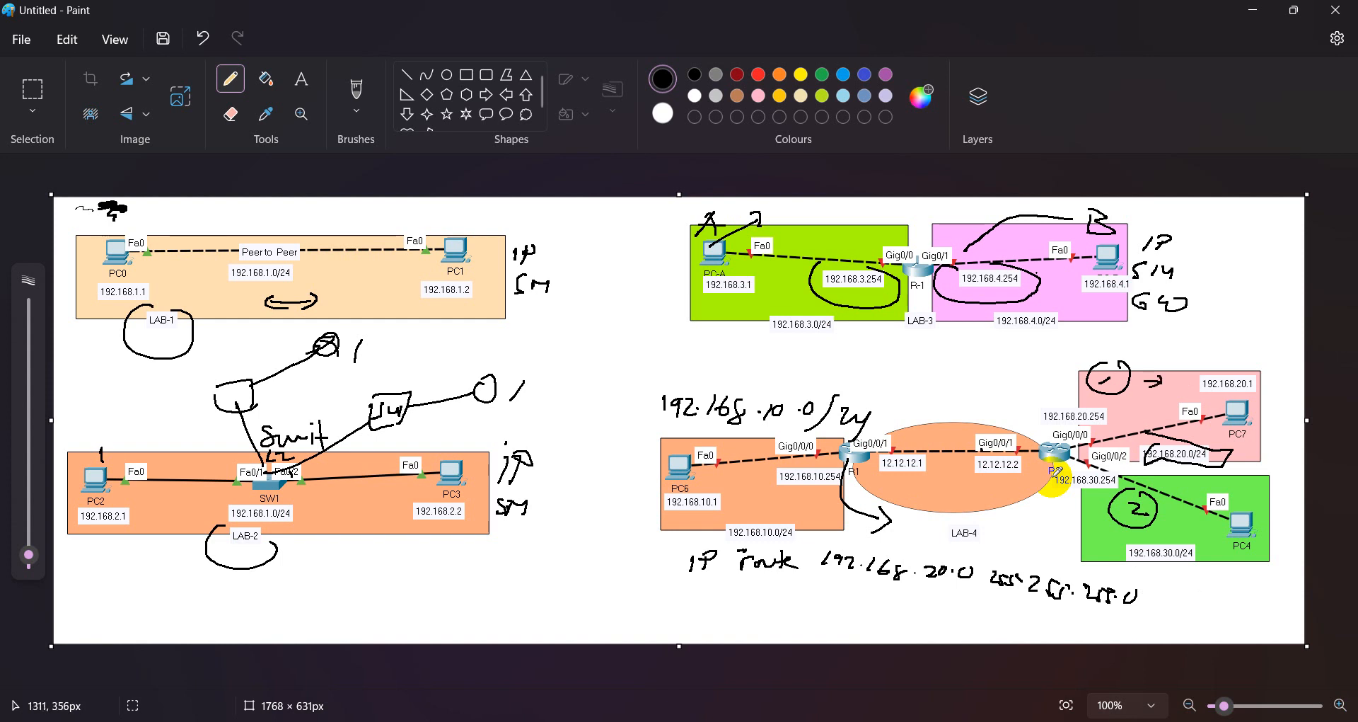
{"action": "mouse_move", "coordinate": [982, 450]}
{"action": "left_mouse_down"}
{"action": "mouse_move", "coordinate": [1004, 488]}
{"action": "mouse_move", "coordinate": [1044, 445]}
{"action": "left_mouse_up"}
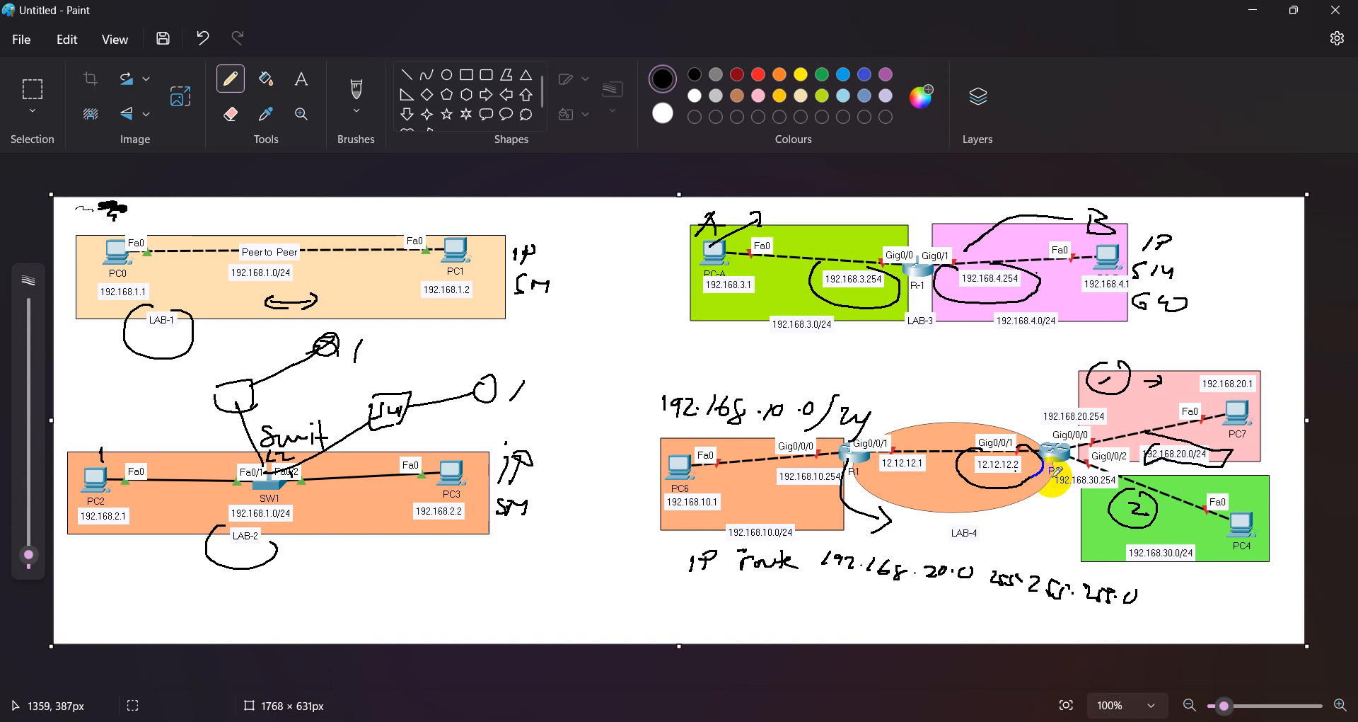
{"action": "left_click_drag", "start_coordinate": [915, 456], "coordinate": [1001, 481]}
{"action": "mouse_move", "coordinate": [1177, 580]}
{"action": "left_mouse_down"}
{"action": "mouse_move", "coordinate": [1171, 596]}
{"action": "mouse_move", "coordinate": [1236, 600]}
{"action": "left_mouse_up"}
{"action": "left_click", "coordinate": [1229, 597]}
{"action": "left_click_drag", "start_coordinate": [1243, 588], "coordinate": [1289, 606]}
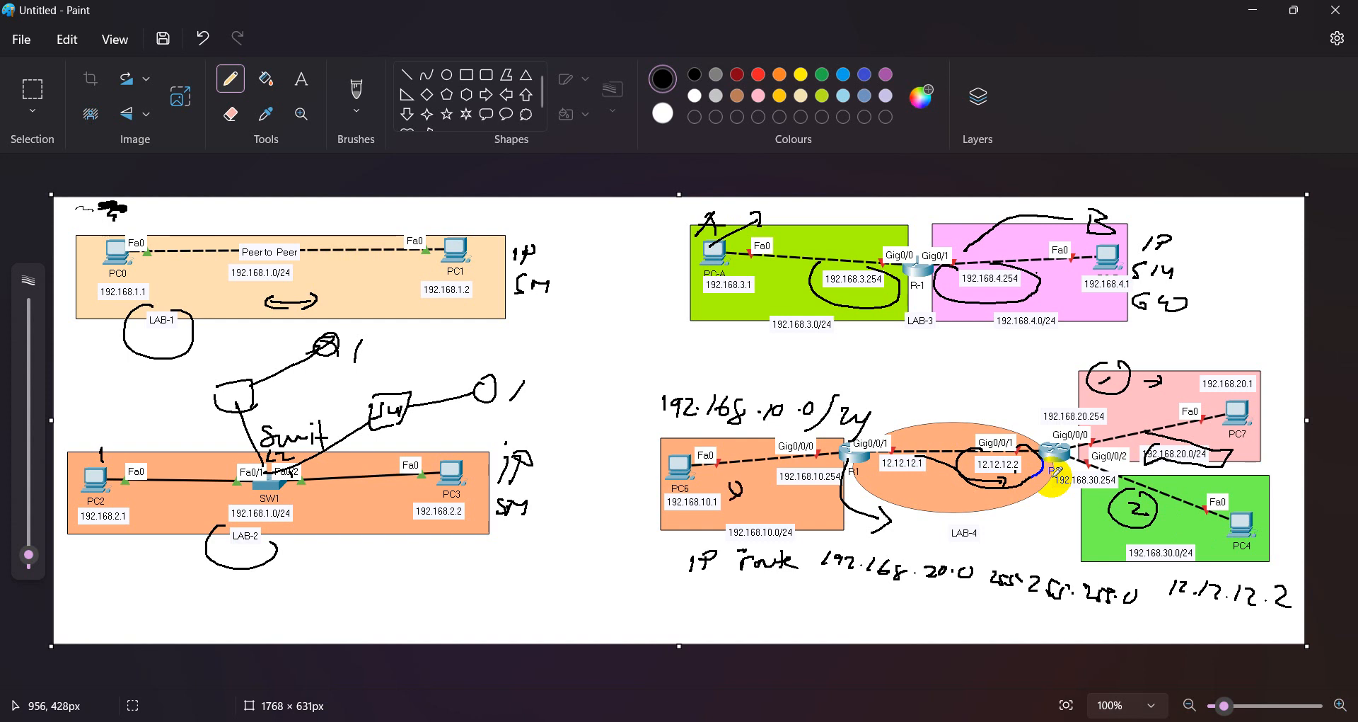
- Draw arrows for the forward path from R1 to R2 and the return path to PC6's network, and label R2
{"action": "left_click_drag", "start_coordinate": [847, 435], "coordinate": [1056, 422]}
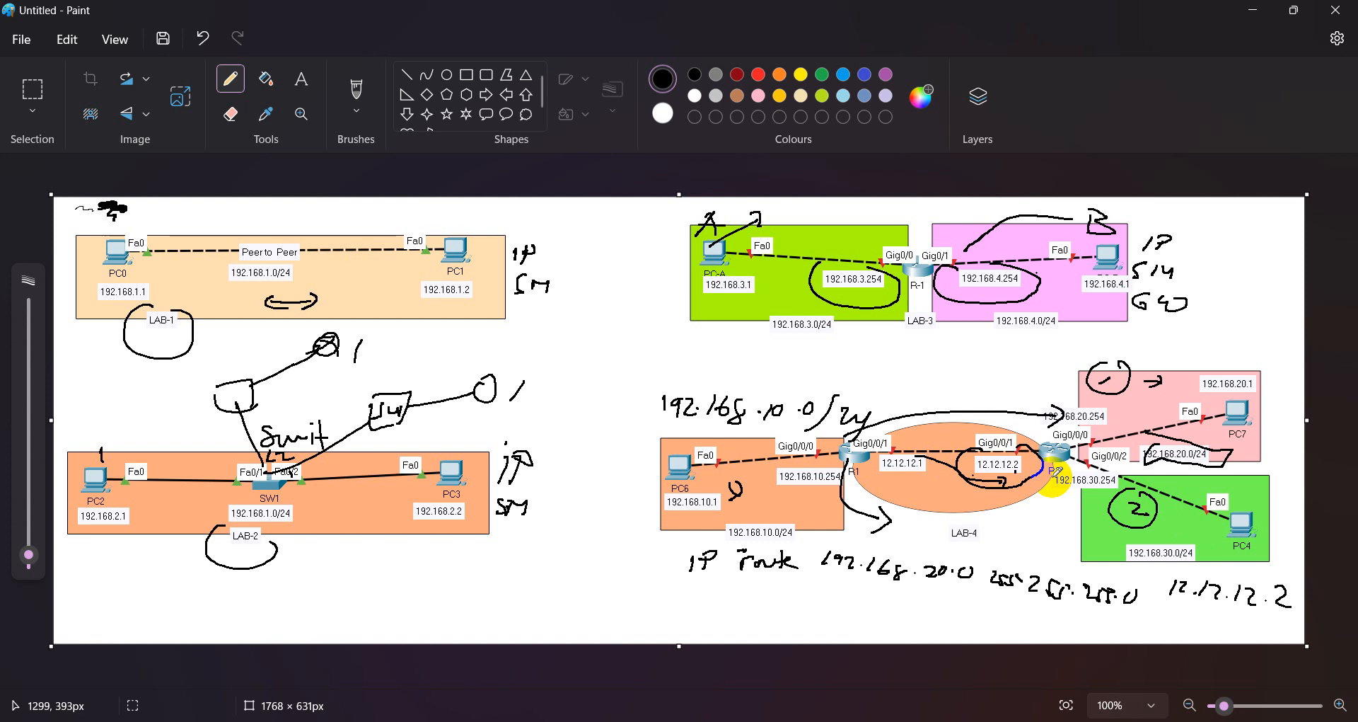
{"action": "mouse_move", "coordinate": [1049, 453]}
{"action": "left_mouse_down"}
{"action": "mouse_move", "coordinate": [1014, 496]}
{"action": "mouse_move", "coordinate": [1086, 512]}
{"action": "left_mouse_up"}
{"action": "mouse_move", "coordinate": [1188, 369]}
{"action": "left_mouse_down"}
{"action": "mouse_move", "coordinate": [1251, 337]}
{"action": "mouse_move", "coordinate": [955, 332]}
{"action": "mouse_move", "coordinate": [769, 393]}
{"action": "left_mouse_up"}
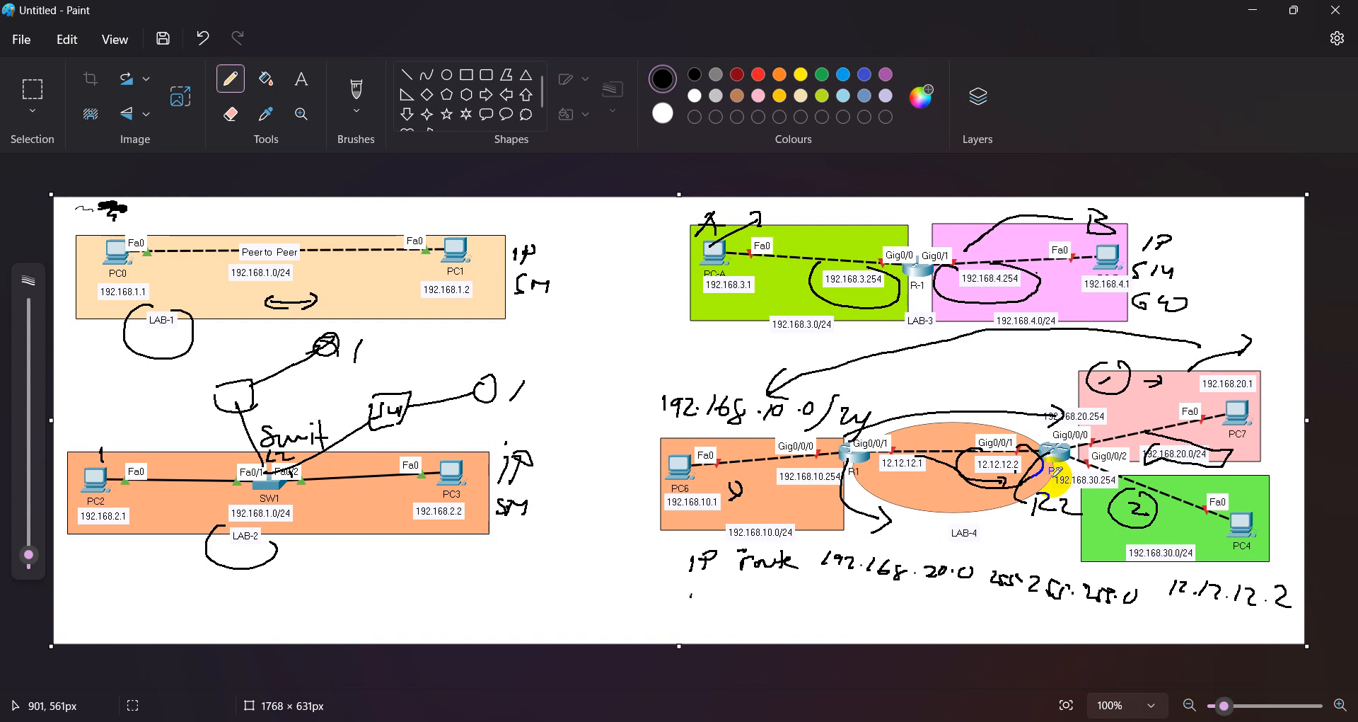
- Start a second handwritten line reading R2= IP route and label the first route line R1=
{"action": "left_click", "coordinate": [691, 590]}
{"action": "left_click", "coordinate": [713, 584]}
{"action": "mouse_move", "coordinate": [752, 596]}
{"action": "left_mouse_down"}
{"action": "mouse_move", "coordinate": [774, 587]}
{"action": "mouse_move", "coordinate": [770, 606]}
{"action": "left_mouse_up"}
{"action": "left_click_drag", "start_coordinate": [621, 586], "coordinate": [621, 608]}
{"action": "mouse_move", "coordinate": [627, 585]}
{"action": "left_mouse_down"}
{"action": "mouse_move", "coordinate": [629, 606]}
{"action": "mouse_move", "coordinate": [651, 598]}
{"action": "left_mouse_up"}
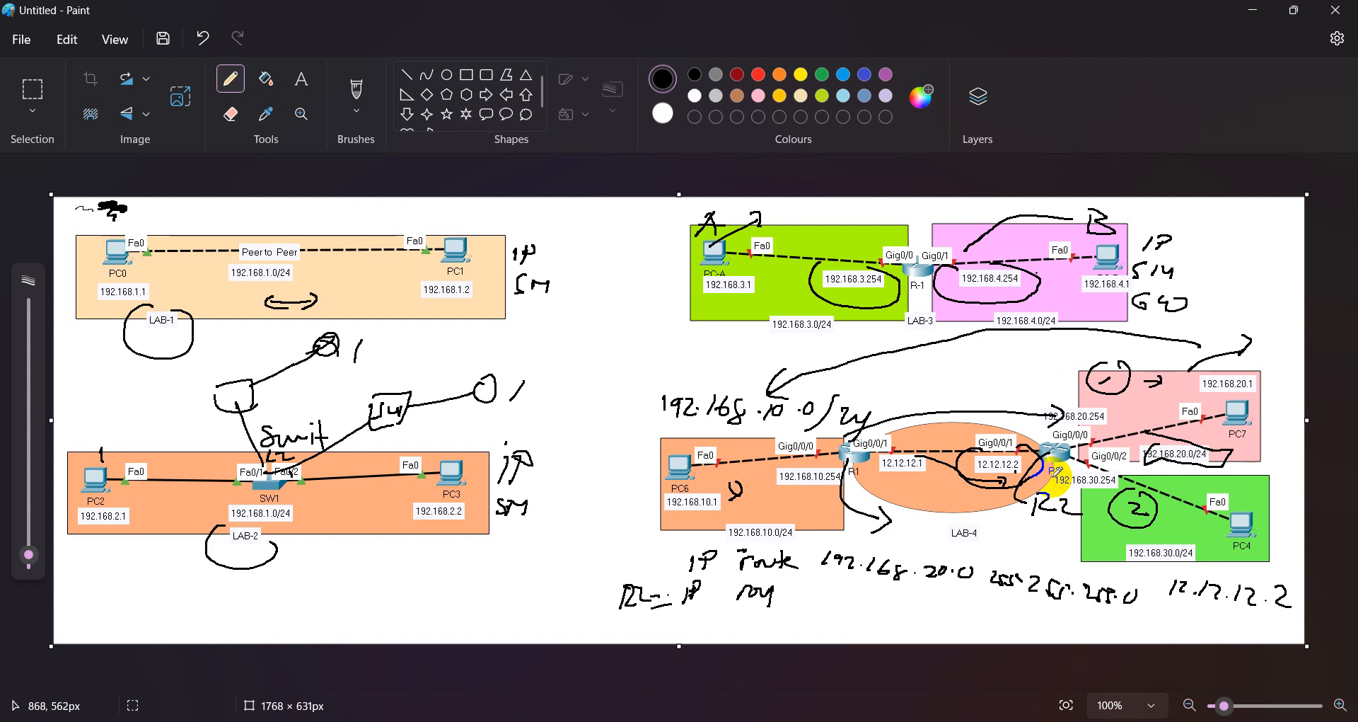
{"action": "left_click_drag", "start_coordinate": [636, 550], "coordinate": [639, 570]}
{"action": "mouse_move", "coordinate": [636, 546]}
{"action": "left_mouse_down"}
{"action": "mouse_move", "coordinate": [641, 559]}
{"action": "mouse_move", "coordinate": [678, 556]}
{"action": "left_mouse_up"}
{"action": "left_click_drag", "start_coordinate": [662, 568], "coordinate": [682, 566]}
{"action": "left_click_drag", "start_coordinate": [775, 597], "coordinate": [787, 600]}
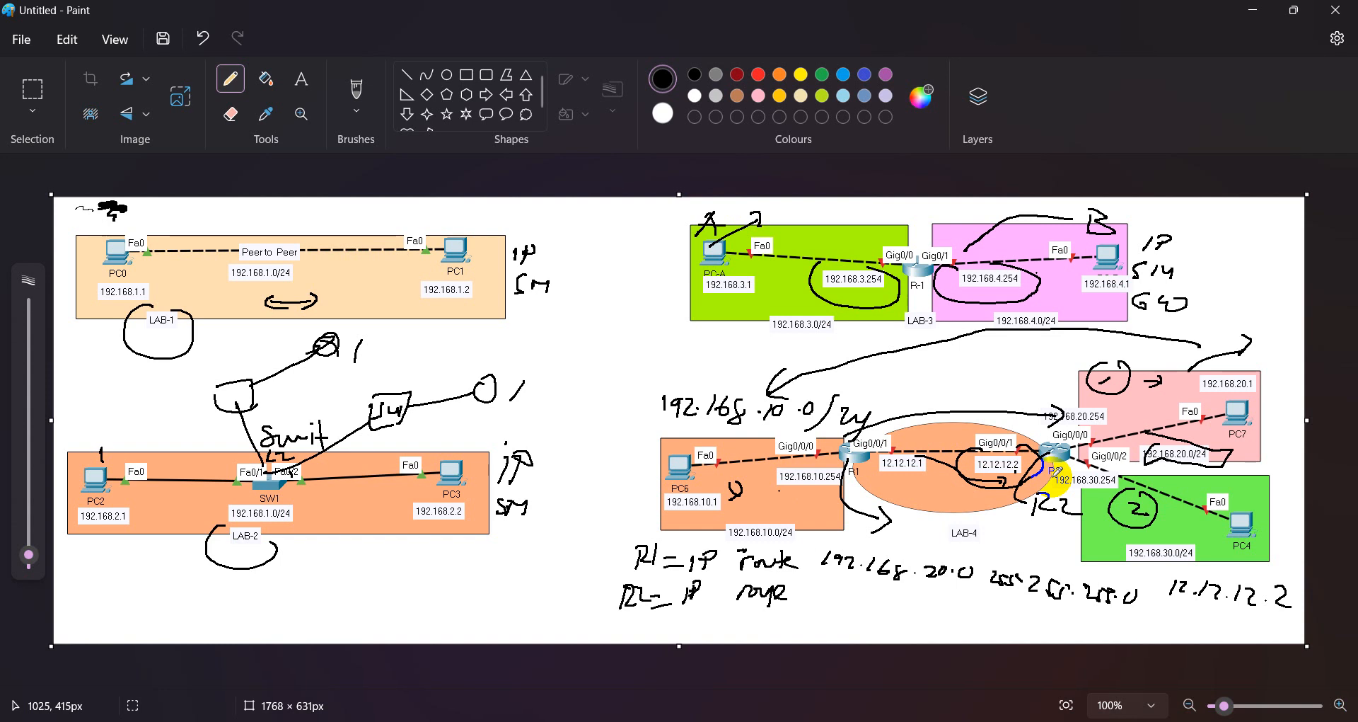
- Outline the 192.168.10.0/24 label under PC6 and add 192.168.10.0 255.255.255.0 to the handwritten R2 route
{"action": "mouse_move", "coordinate": [727, 515]}
{"action": "left_mouse_down"}
{"action": "mouse_move", "coordinate": [798, 509]}
{"action": "mouse_move", "coordinate": [771, 551]}
{"action": "mouse_move", "coordinate": [754, 549]}
{"action": "left_mouse_up"}
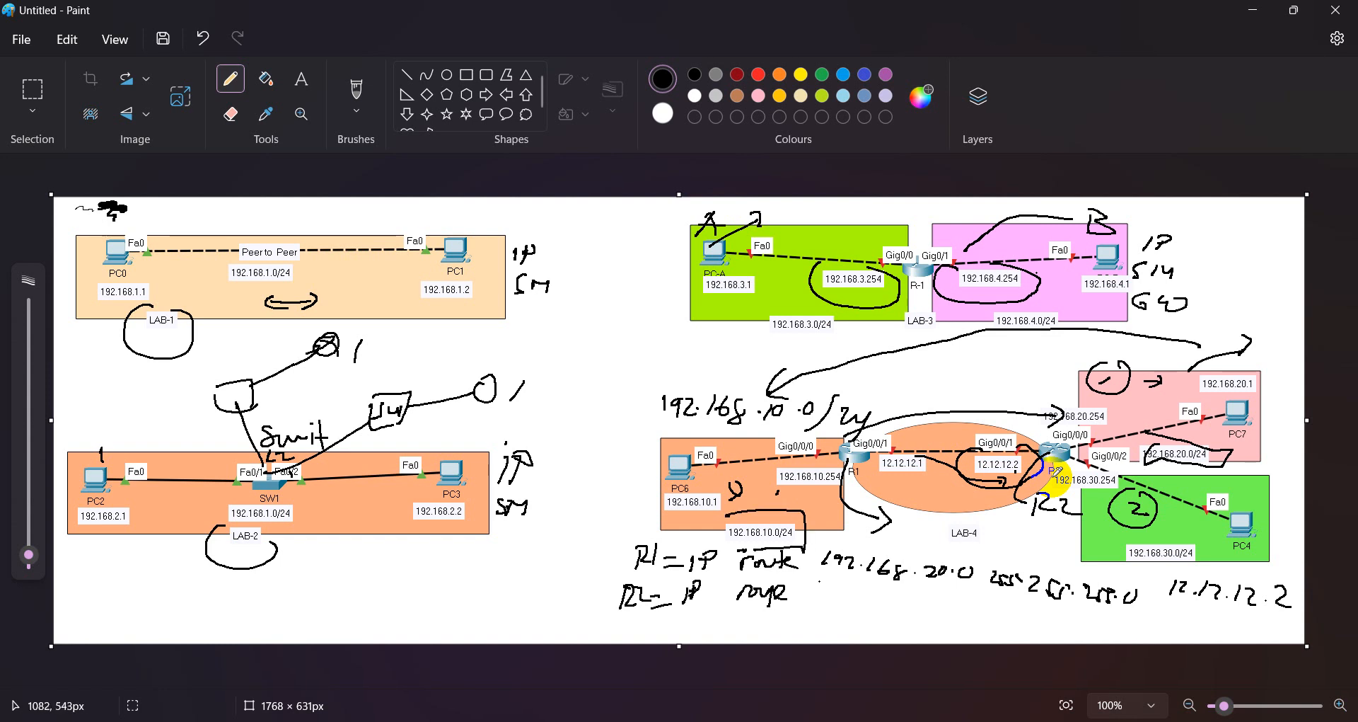
{"action": "mouse_move", "coordinate": [866, 596]}
{"action": "left_mouse_down"}
{"action": "mouse_move", "coordinate": [858, 609]}
{"action": "mouse_move", "coordinate": [887, 619]}
{"action": "mouse_move", "coordinate": [926, 602]}
{"action": "left_mouse_up"}
{"action": "left_click", "coordinate": [900, 605]}
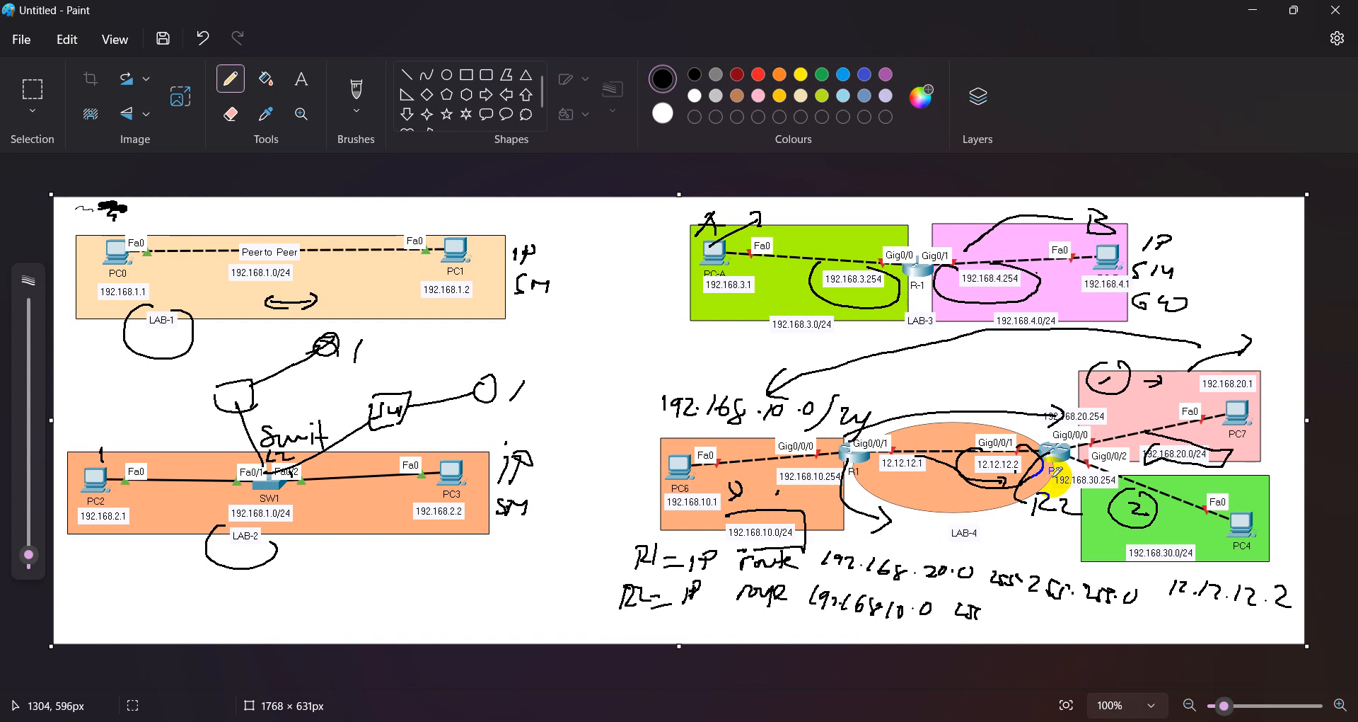
{"action": "mouse_move", "coordinate": [1020, 614]}
{"action": "left_mouse_down"}
{"action": "mouse_move", "coordinate": [1021, 628]}
{"action": "mouse_move", "coordinate": [1049, 627]}
{"action": "left_mouse_up"}
{"action": "left_click", "coordinate": [1052, 624]}
- Mark R2, circle 192.168.10.254 and 12.12.12.1, and append 12.12.12.1 as the next hop to the R2 route
{"action": "mouse_move", "coordinate": [1044, 465]}
{"action": "left_mouse_down"}
{"action": "mouse_move", "coordinate": [1060, 482]}
{"action": "mouse_move", "coordinate": [1093, 478]}
{"action": "left_mouse_up"}
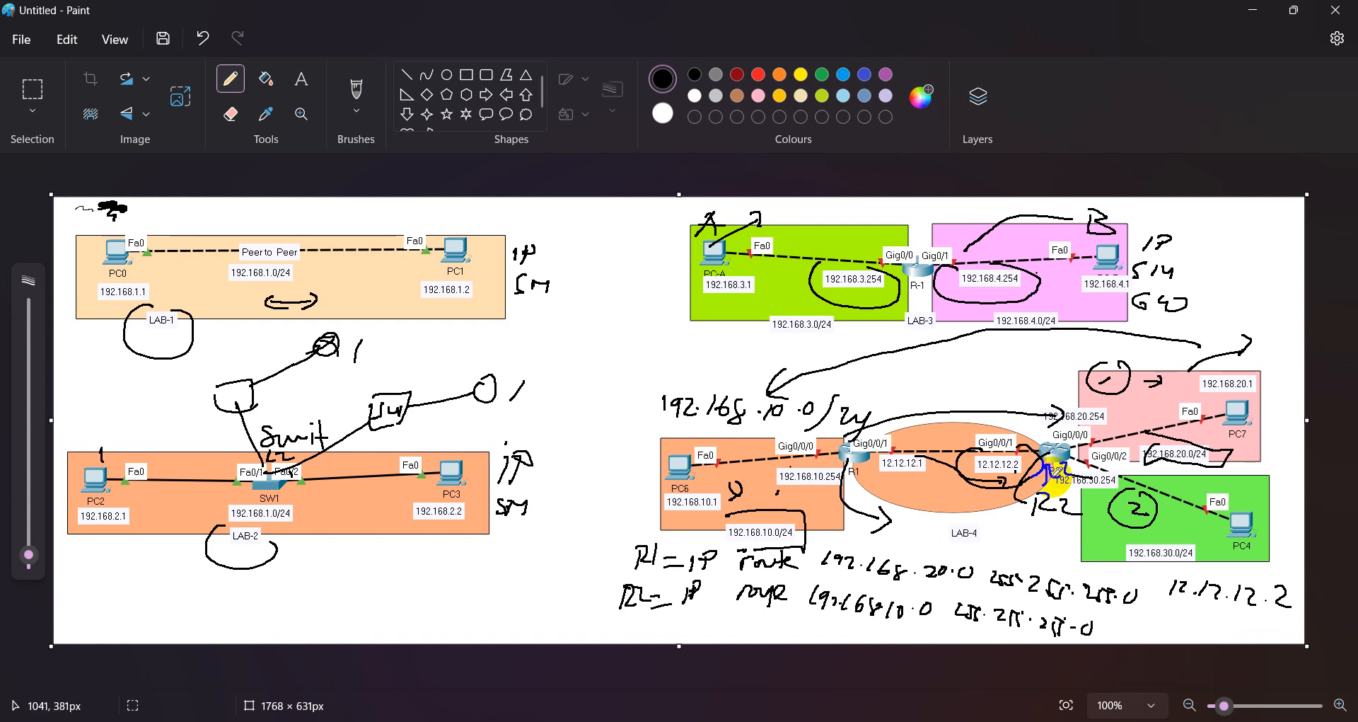
{"action": "mouse_move", "coordinate": [772, 460]}
{"action": "left_mouse_down"}
{"action": "mouse_move", "coordinate": [759, 479]}
{"action": "mouse_move", "coordinate": [835, 469]}
{"action": "left_mouse_up"}
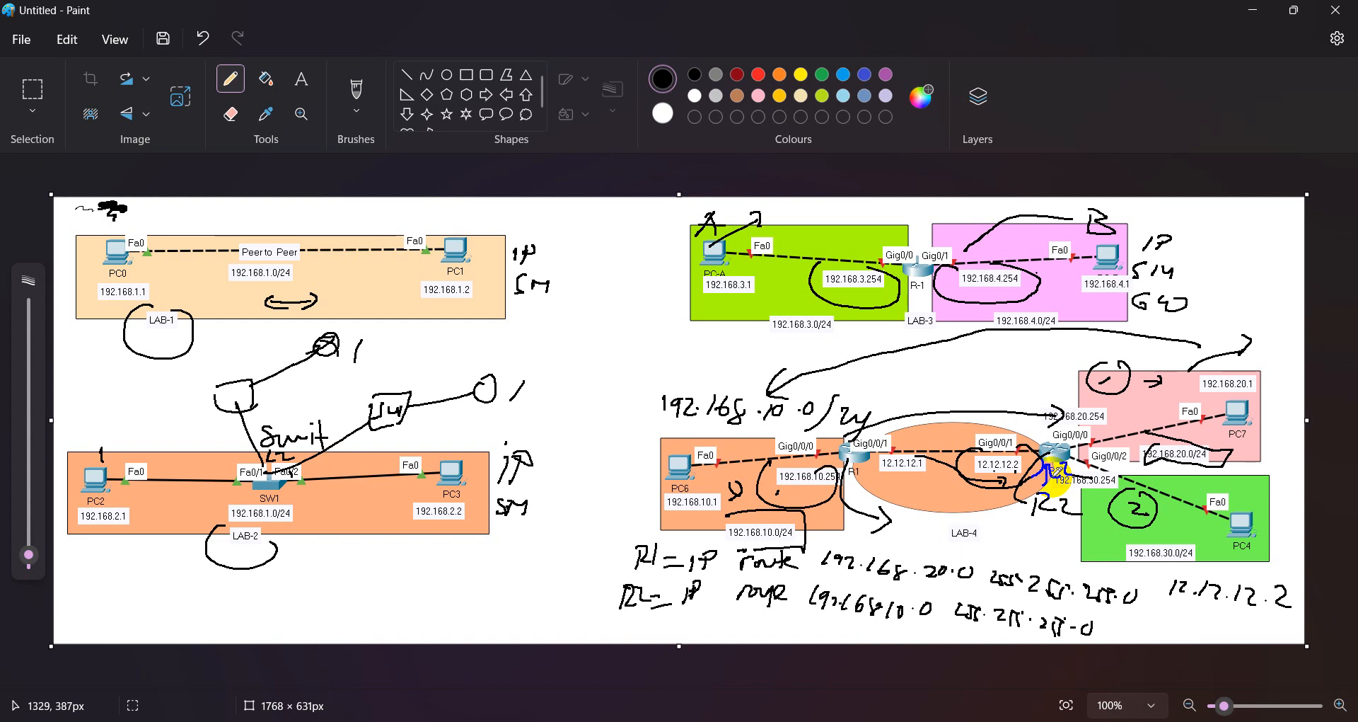
{"action": "mouse_move", "coordinate": [909, 449]}
{"action": "left_mouse_down"}
{"action": "mouse_move", "coordinate": [895, 487]}
{"action": "mouse_move", "coordinate": [923, 457]}
{"action": "left_mouse_up"}
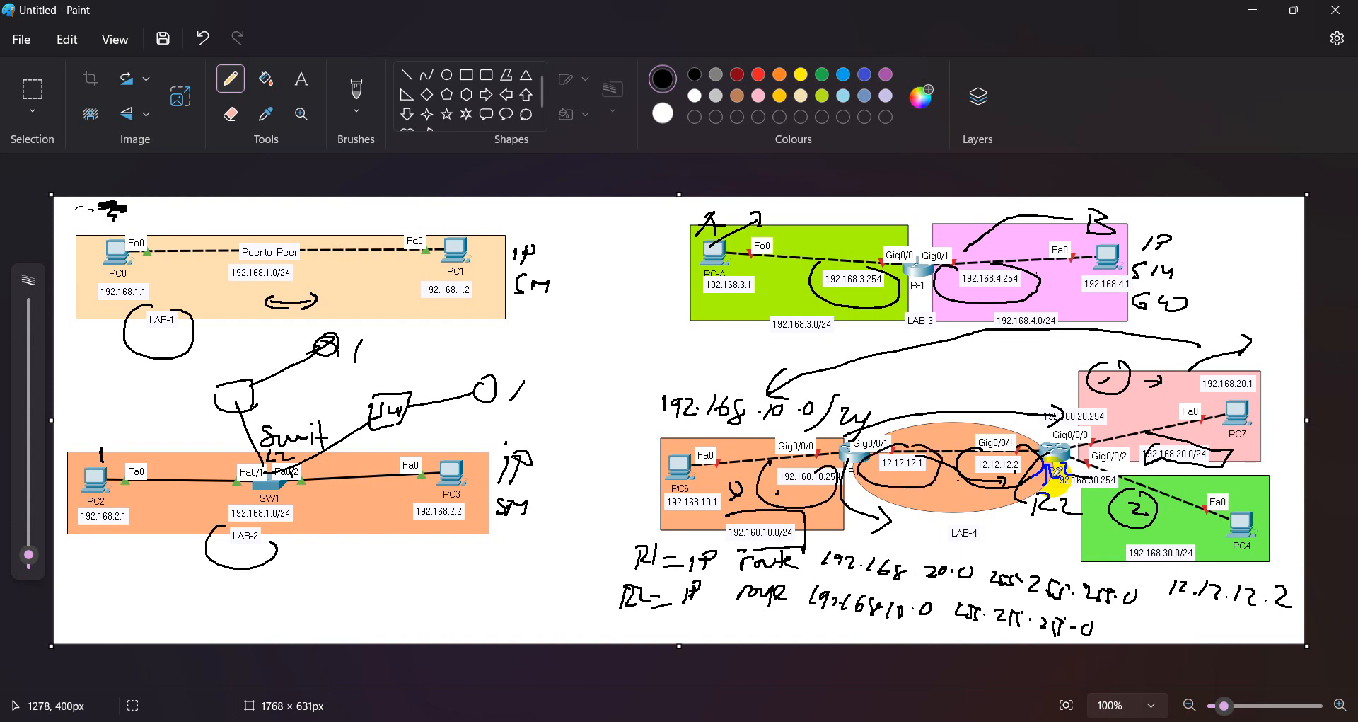
{"action": "mouse_move", "coordinate": [1130, 619]}
{"action": "left_mouse_down"}
{"action": "mouse_move", "coordinate": [1122, 628]}
{"action": "mouse_move", "coordinate": [1250, 639]}
{"action": "left_mouse_up"}
{"action": "left_click", "coordinate": [1199, 627]}
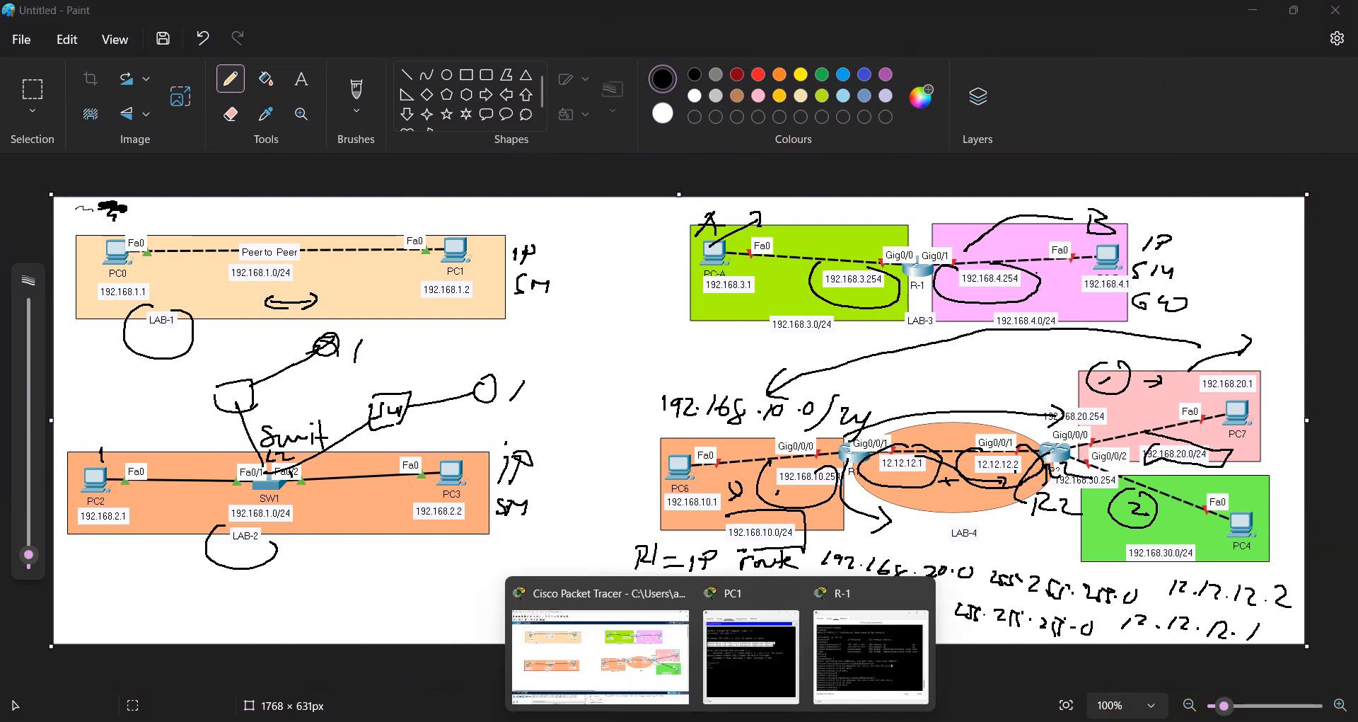
- Switch to Cisco Packet Tracer and close the leftover PC1 and R-1 device windows
{"action": "left_click", "coordinate": [632, 682]}
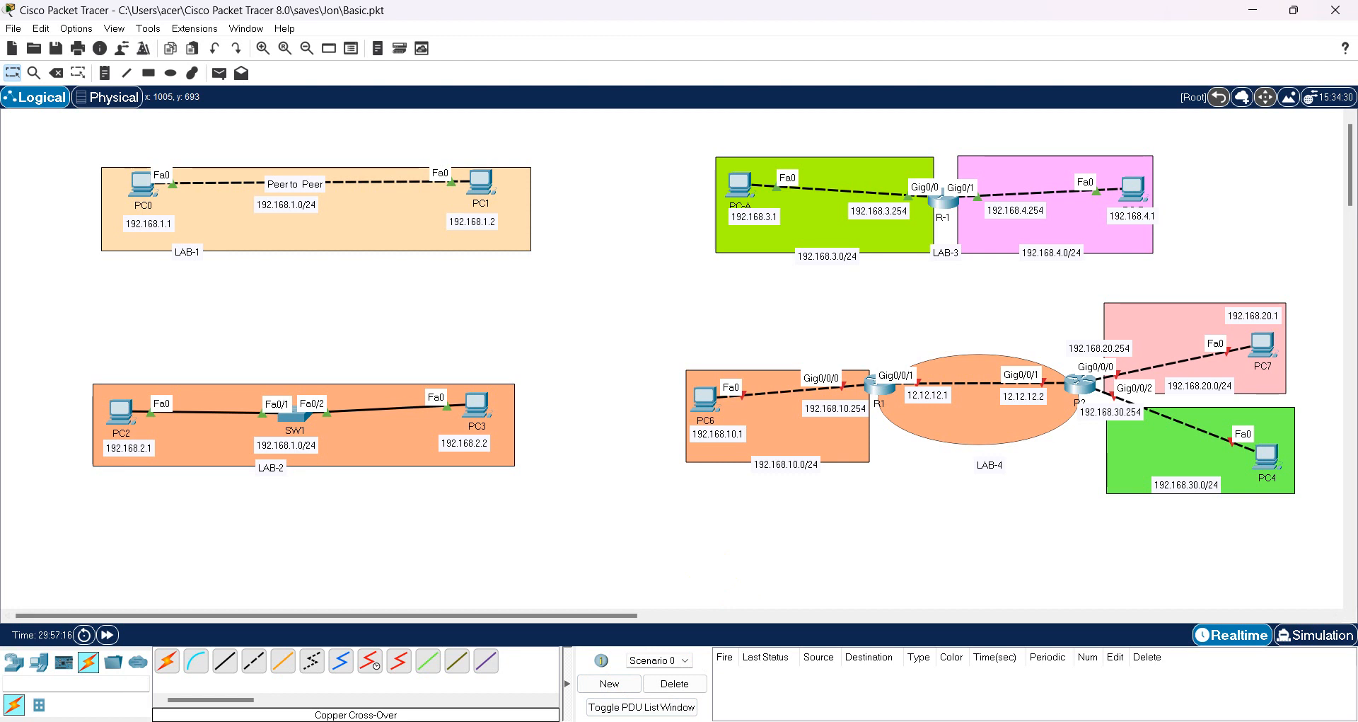
{"action": "mouse_move", "coordinate": [720, 721]}
{"action": "left_click", "coordinate": [788, 594]}
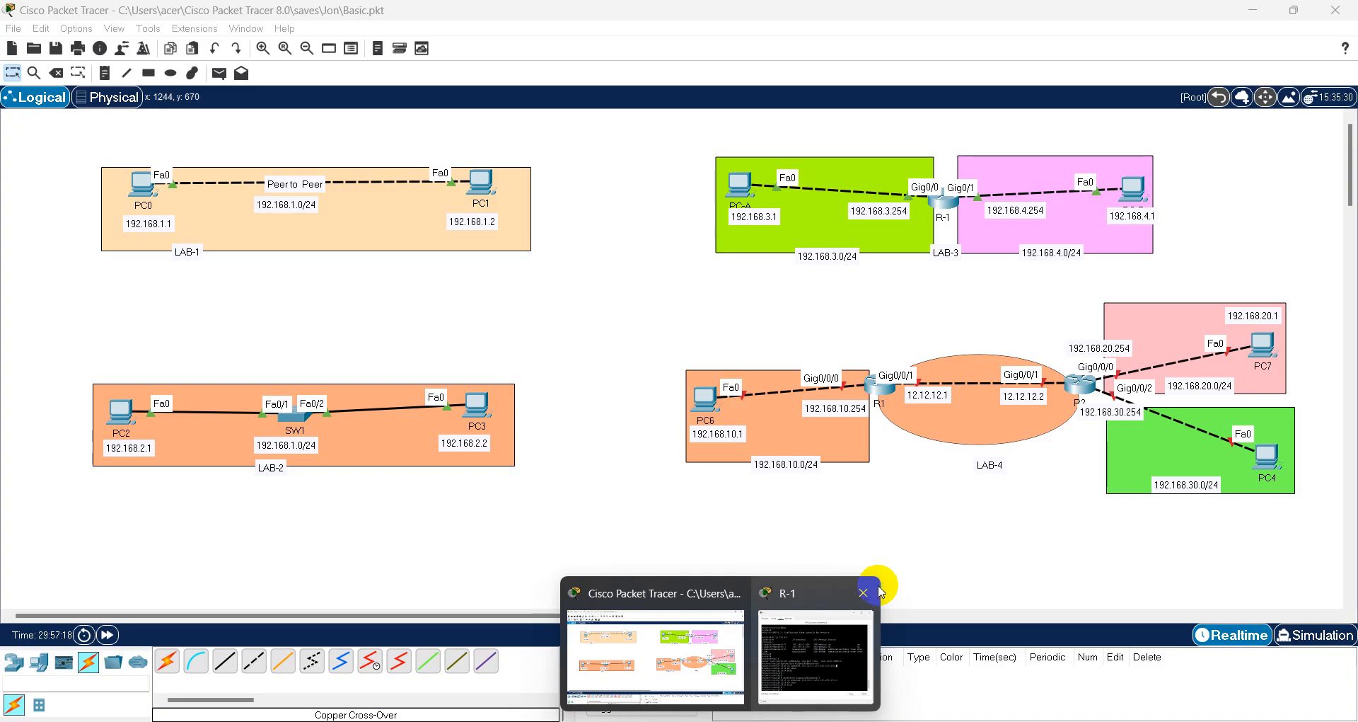
{"action": "left_click", "coordinate": [867, 592]}
{"action": "left_click", "coordinate": [895, 514]}
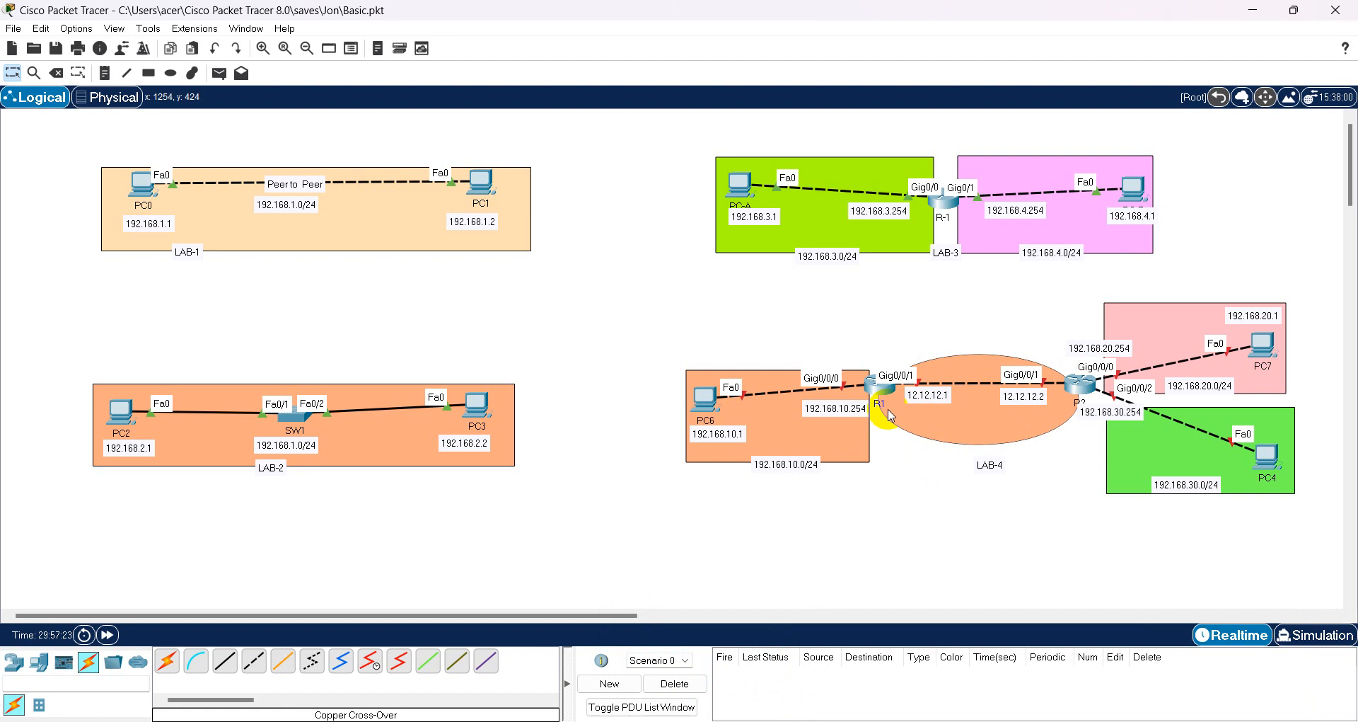
- Open R1's command line in LAB-4, answer no to the initial configuration dialog, and enlarge the window clear of the topology
{"action": "mouse_move", "coordinate": [877, 396]}
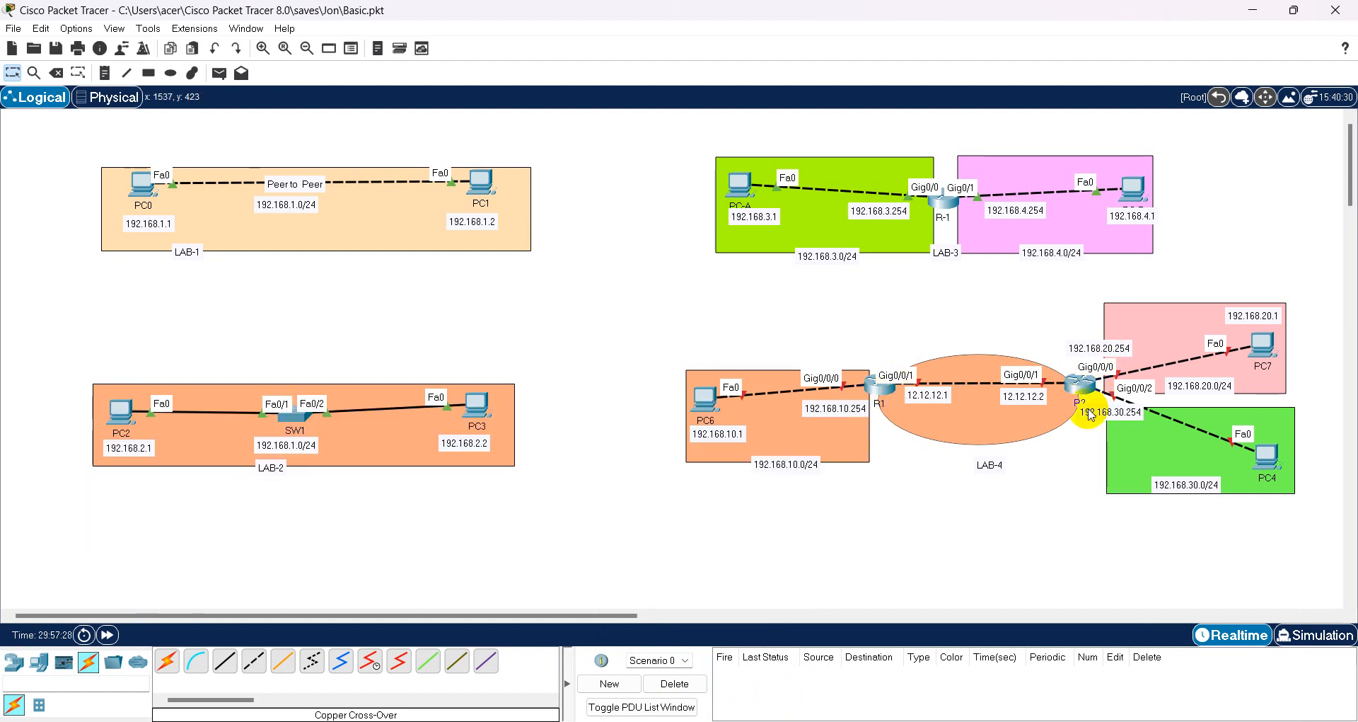
{"action": "left_click", "coordinate": [878, 392]}
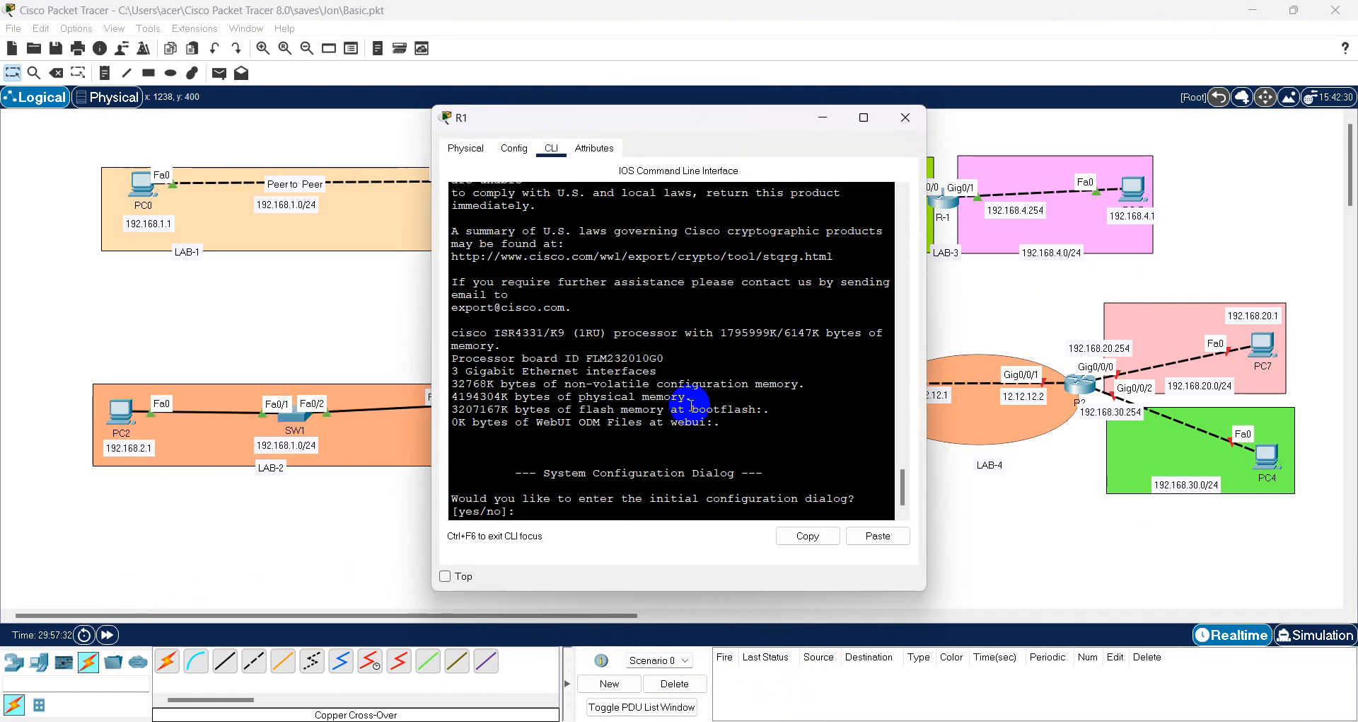
{"action": "key", "text": "Return"}
{"action": "type", "text": "no"}
{"action": "key", "text": "Return"}
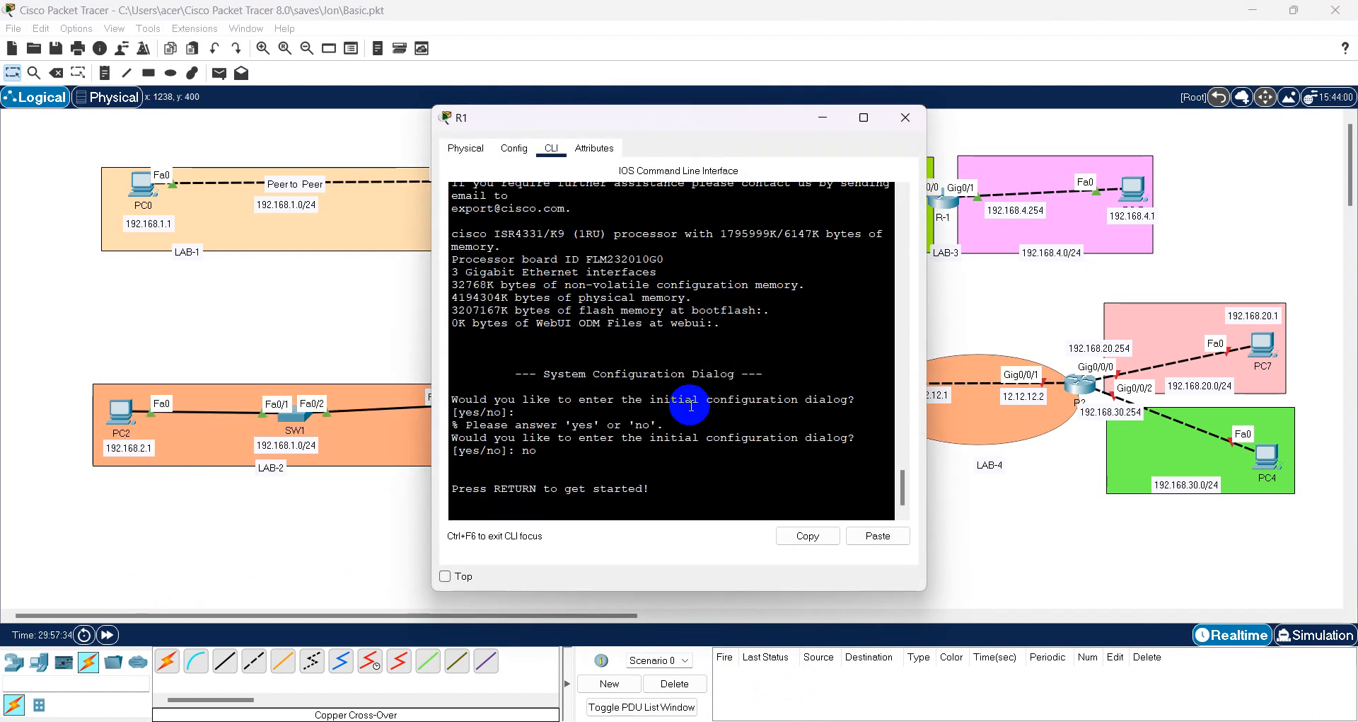
{"action": "left_click_drag", "start_coordinate": [433, 593], "coordinate": [213, 629]}
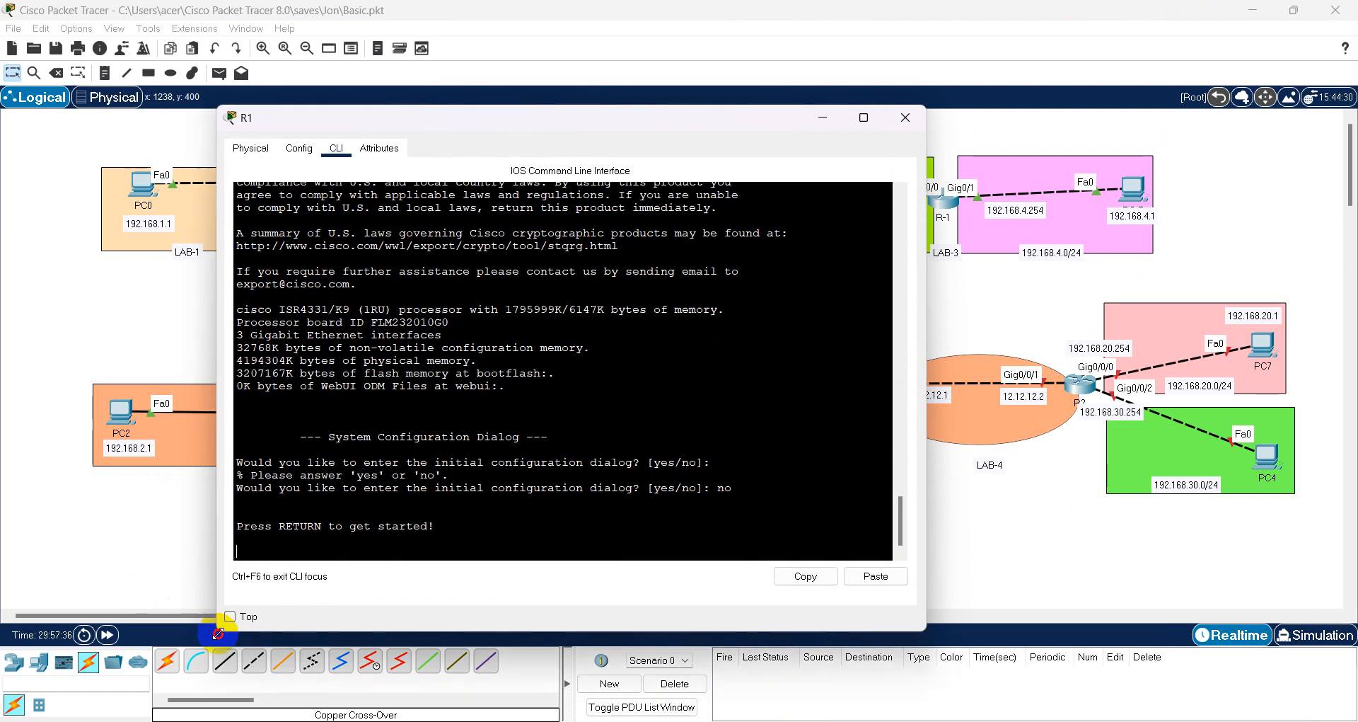
{"action": "left_click_drag", "start_coordinate": [366, 122], "coordinate": [264, 106]}
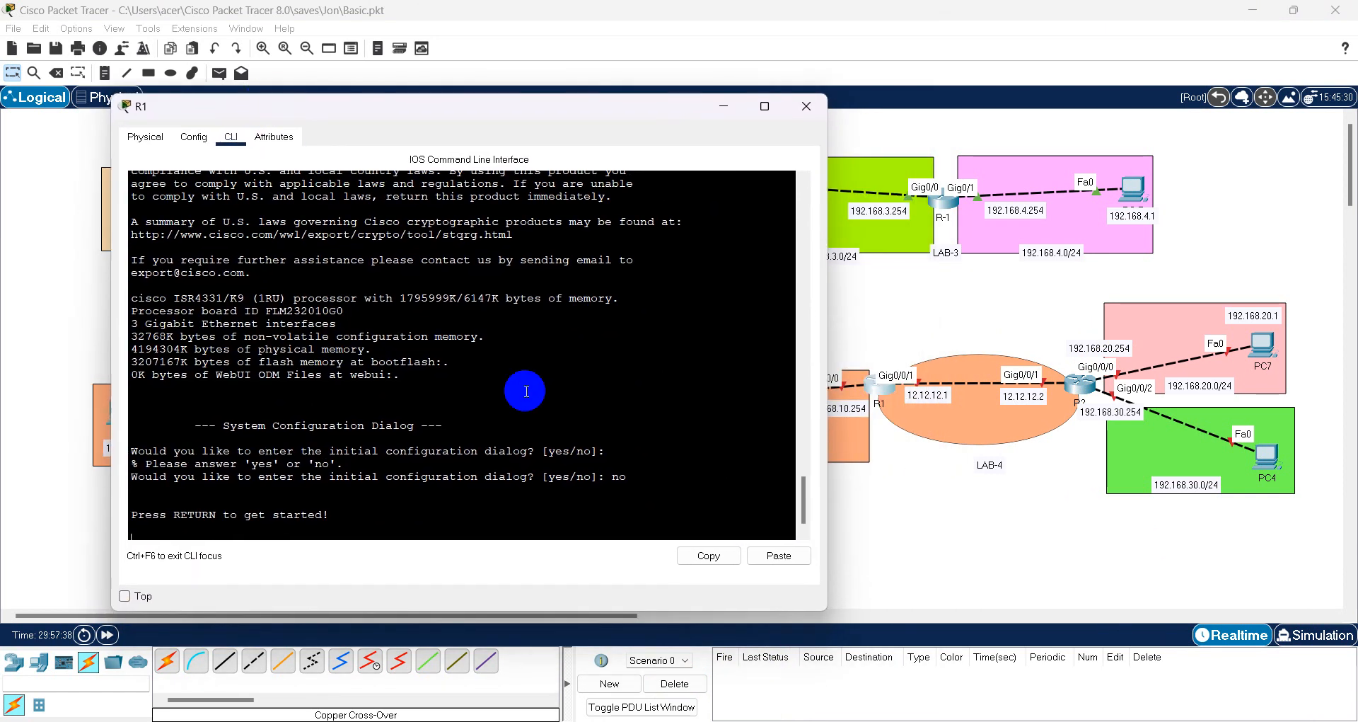
- Enter privileged mode on R1 with ena and global configuration mode with conf t
{"action": "key", "text": "Return"}
{"action": "key", "text": "Return"}
{"action": "type", "text": "ena"}
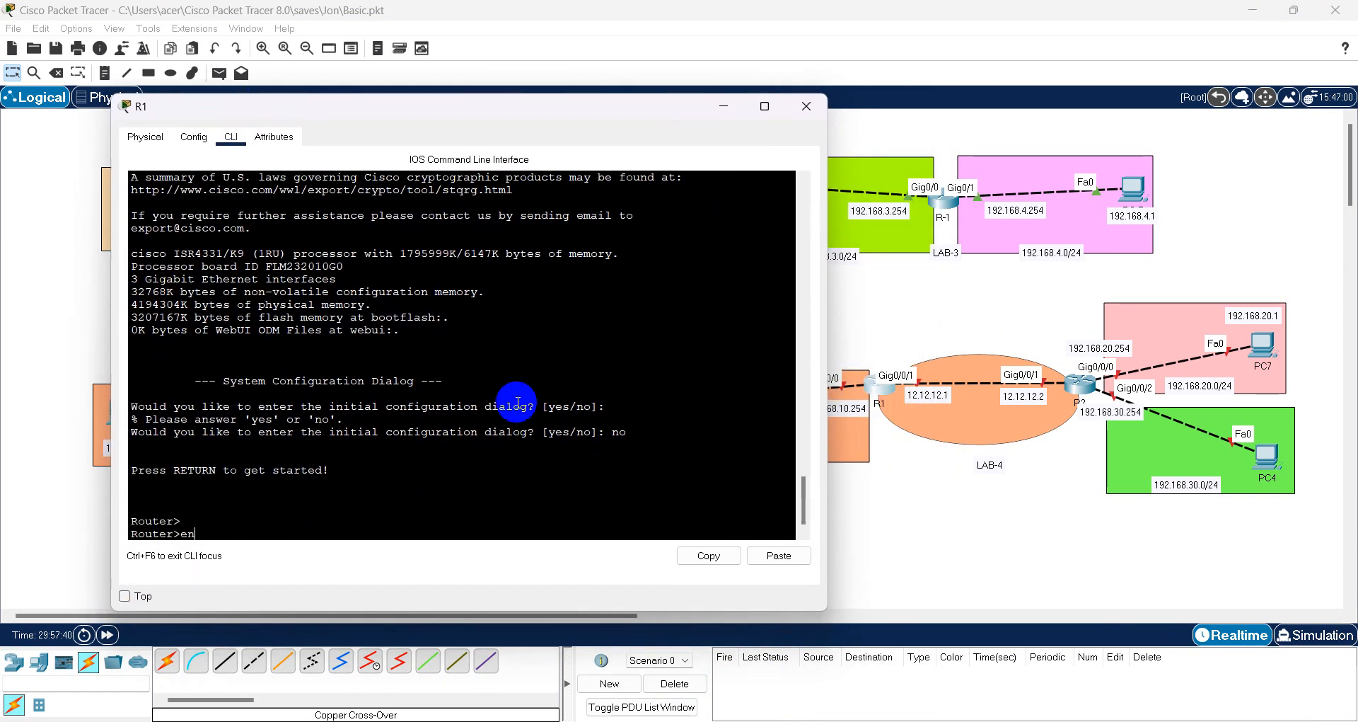
{"action": "key", "text": "Return"}
{"action": "type", "text": "co"}
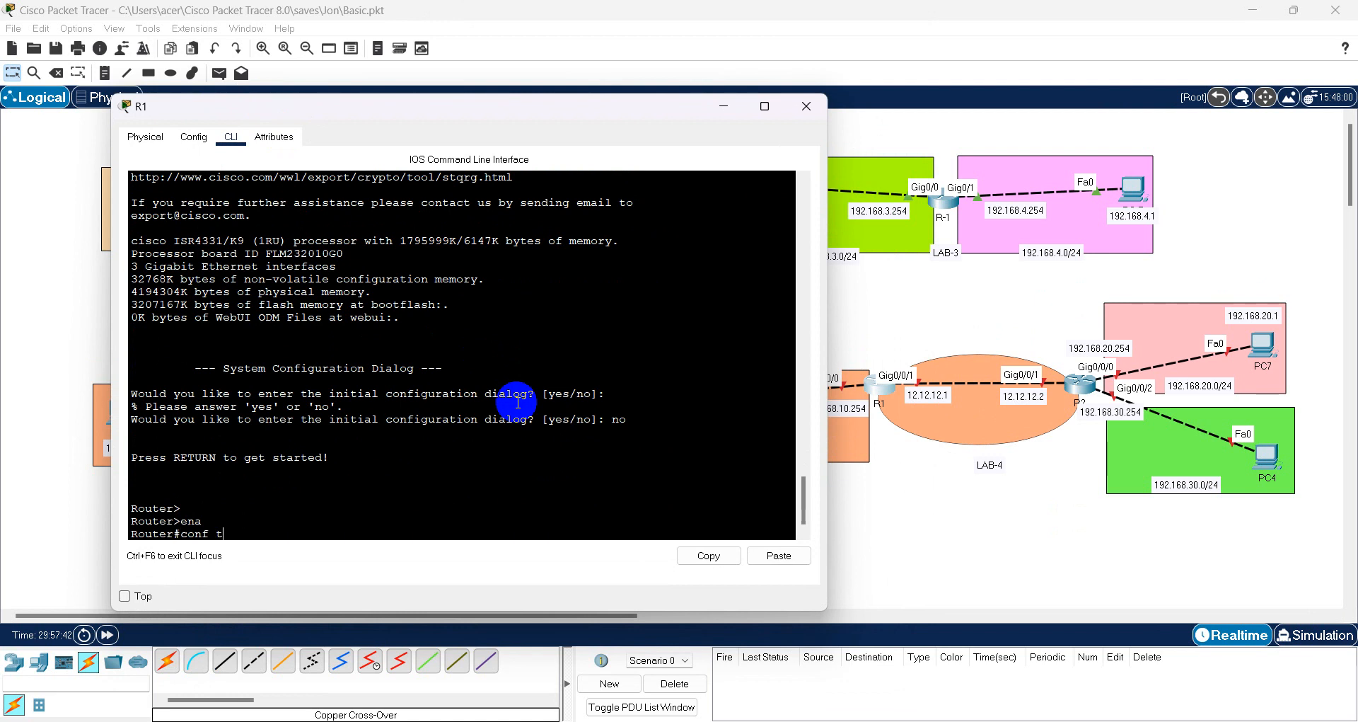
{"action": "type", "text": "nf t"}
{"action": "key", "text": "Return"}
- Switch to Notepad++ and bring the prepared LAB-4 router configuration into view
{"action": "key", "text": "alt+Tab"}
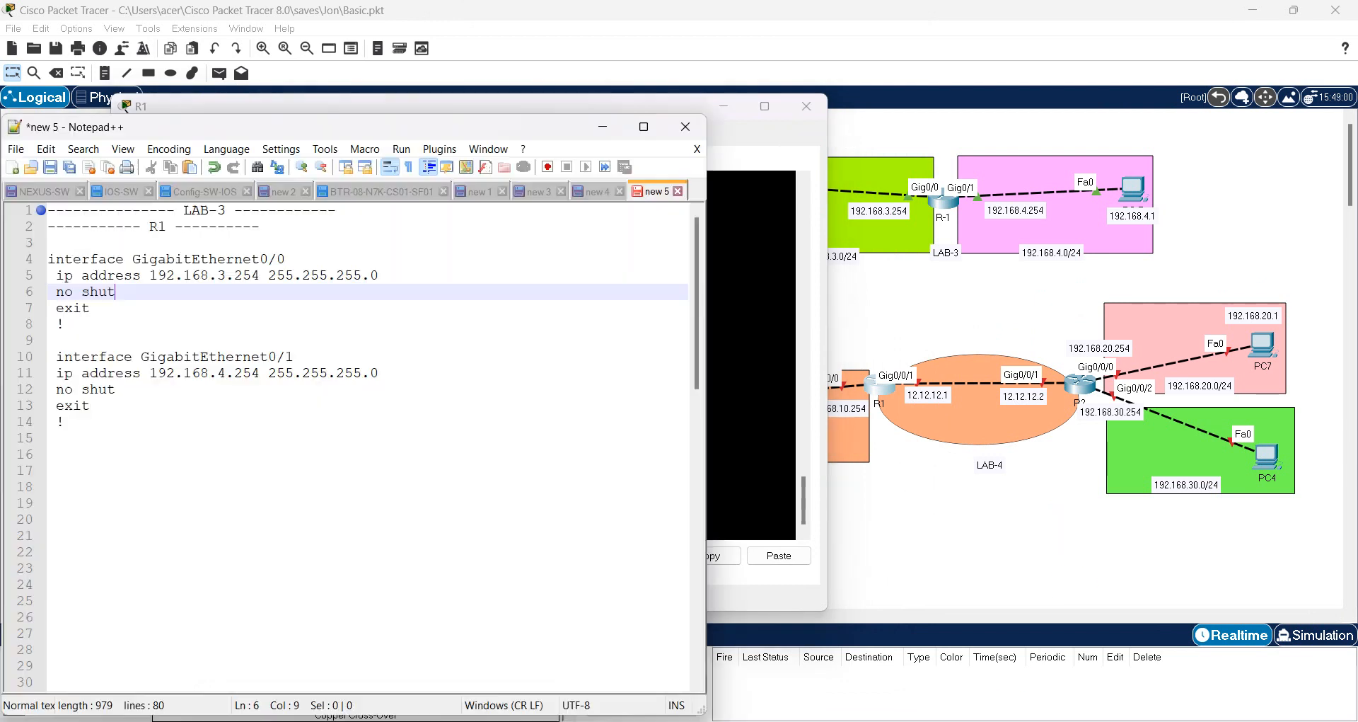
{"action": "scroll", "coordinate": [283, 410], "scroll_direction": "down", "scroll_amount": 17}
{"action": "scroll", "coordinate": [332, 442], "scroll_direction": "up", "scroll_amount": 4}
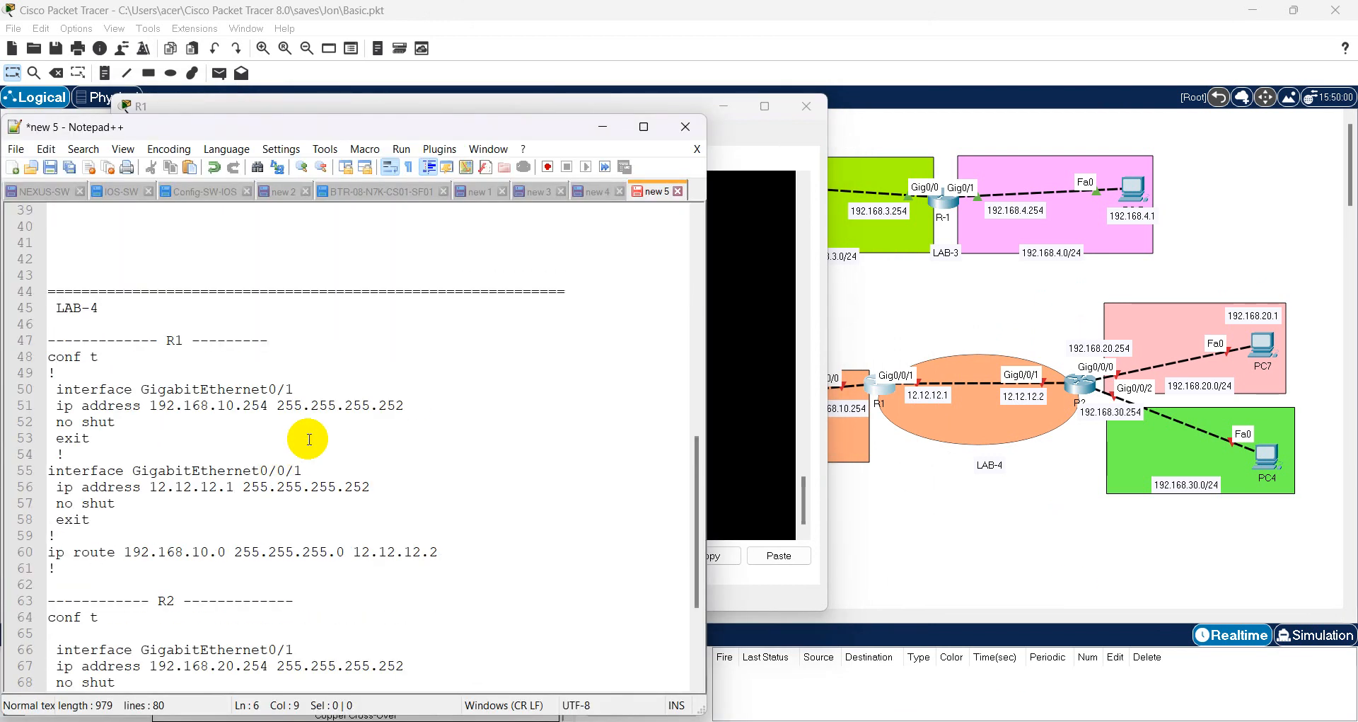
- Close R1's window and narrow the Notepad++ window so the whole LAB-4 topology shows beside it
{"action": "left_click", "coordinate": [806, 319]}
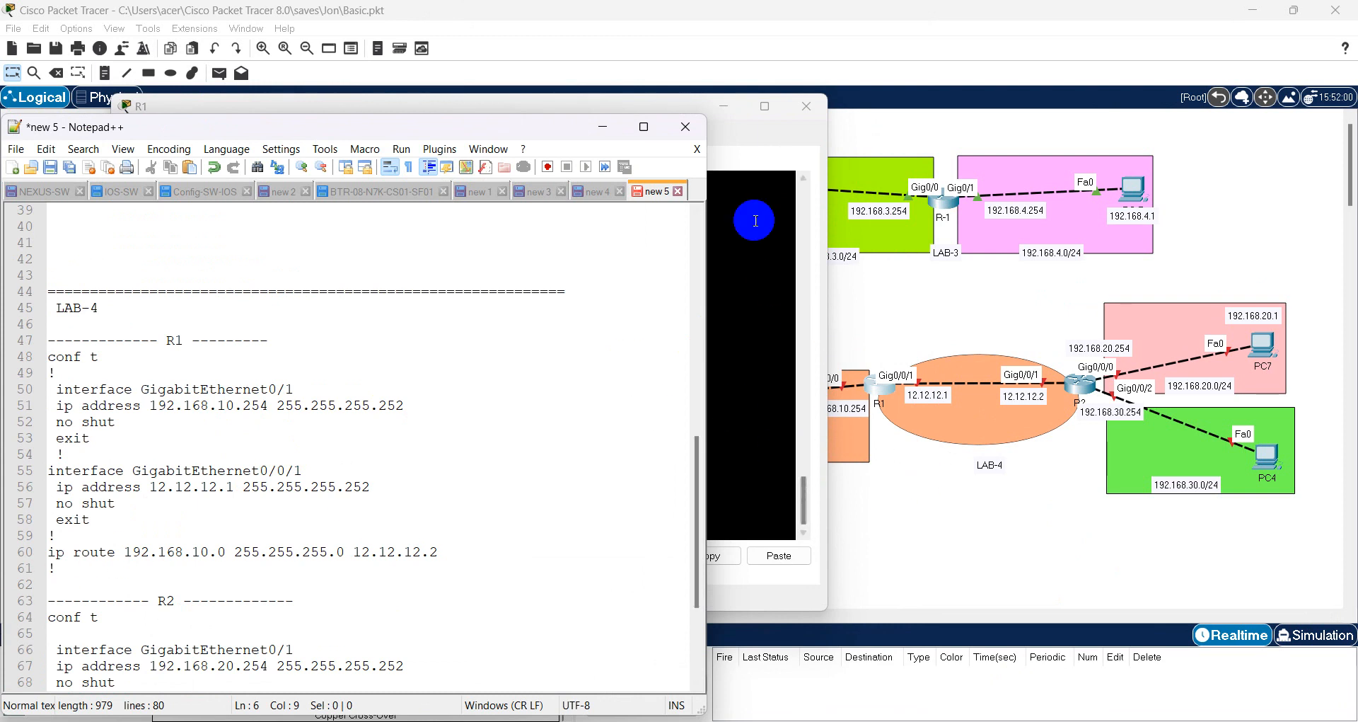
{"action": "left_click", "coordinate": [805, 107]}
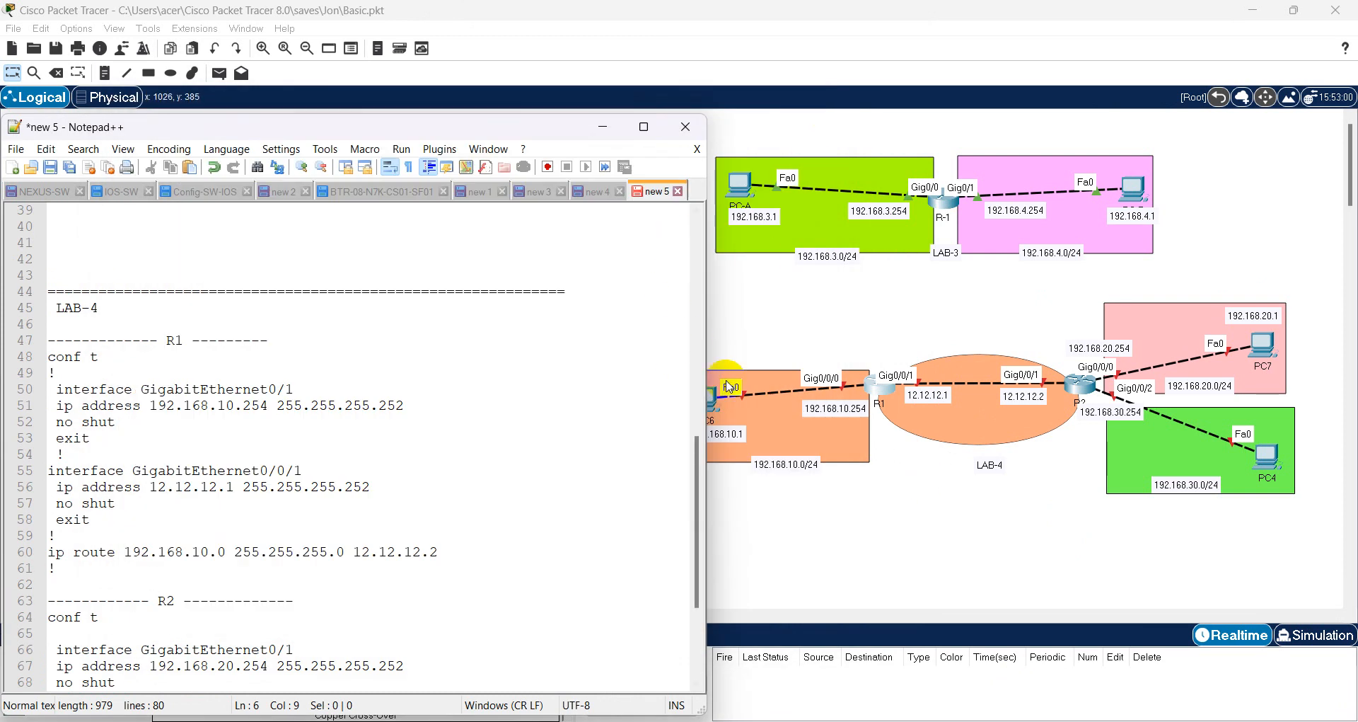
{"action": "left_click_drag", "start_coordinate": [704, 366], "coordinate": [654, 364]}
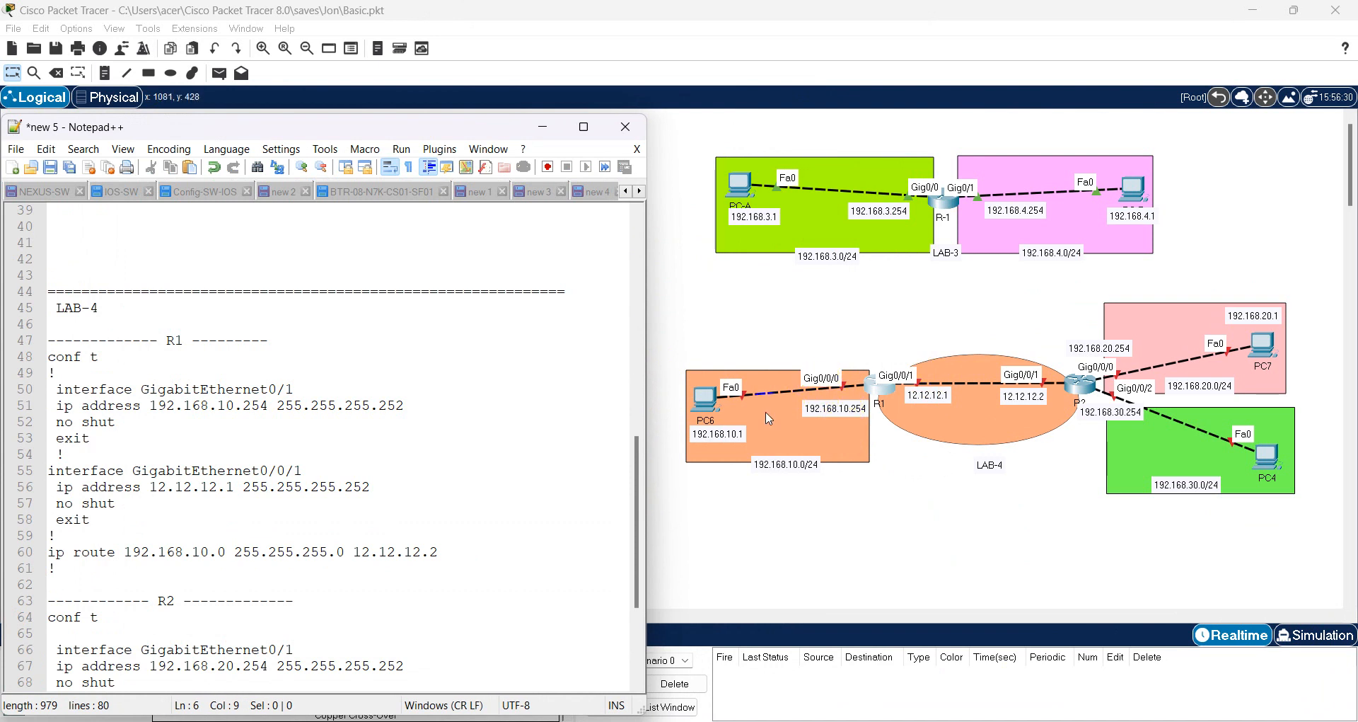
- Correct the first interface in the LAB-4 R1 configuration to GigabitEthernet0/0/1 and highlight its IP address 192.168.10.254
{"action": "scroll", "coordinate": [326, 520], "scroll_direction": "down", "scroll_amount": 4}
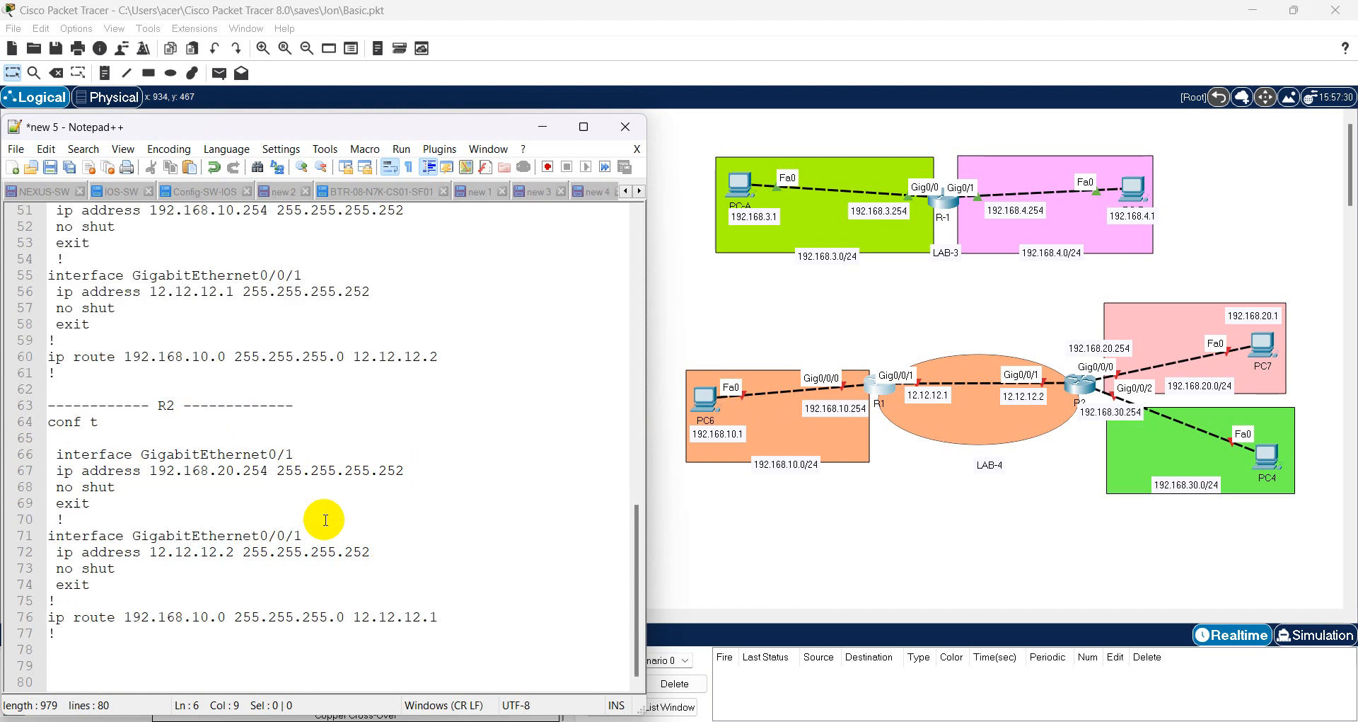
{"action": "scroll", "coordinate": [326, 520], "scroll_direction": "up", "scroll_amount": 11}
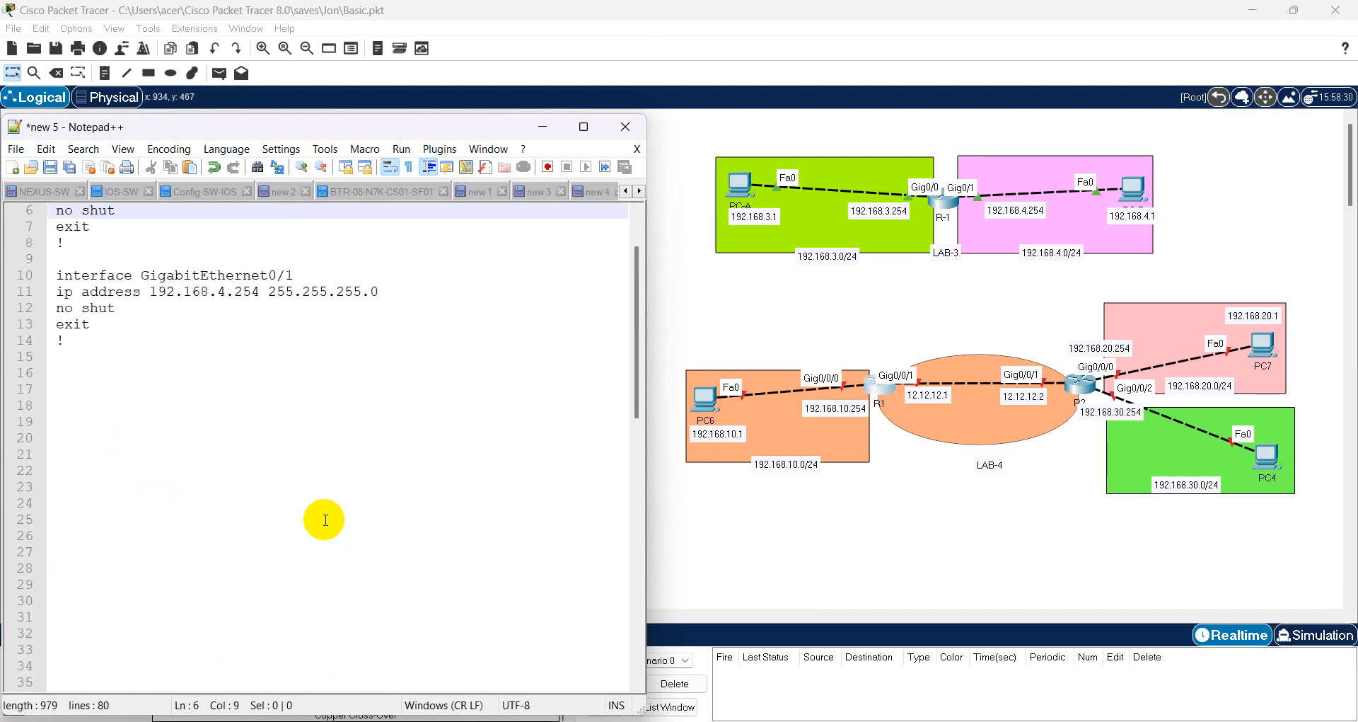
{"action": "scroll", "coordinate": [325, 521], "scroll_direction": "down", "scroll_amount": 7}
{"action": "scroll", "coordinate": [325, 521], "scroll_direction": "down", "scroll_amount": 4}
{"action": "scroll", "coordinate": [276, 382], "scroll_direction": "up", "scroll_amount": 3}
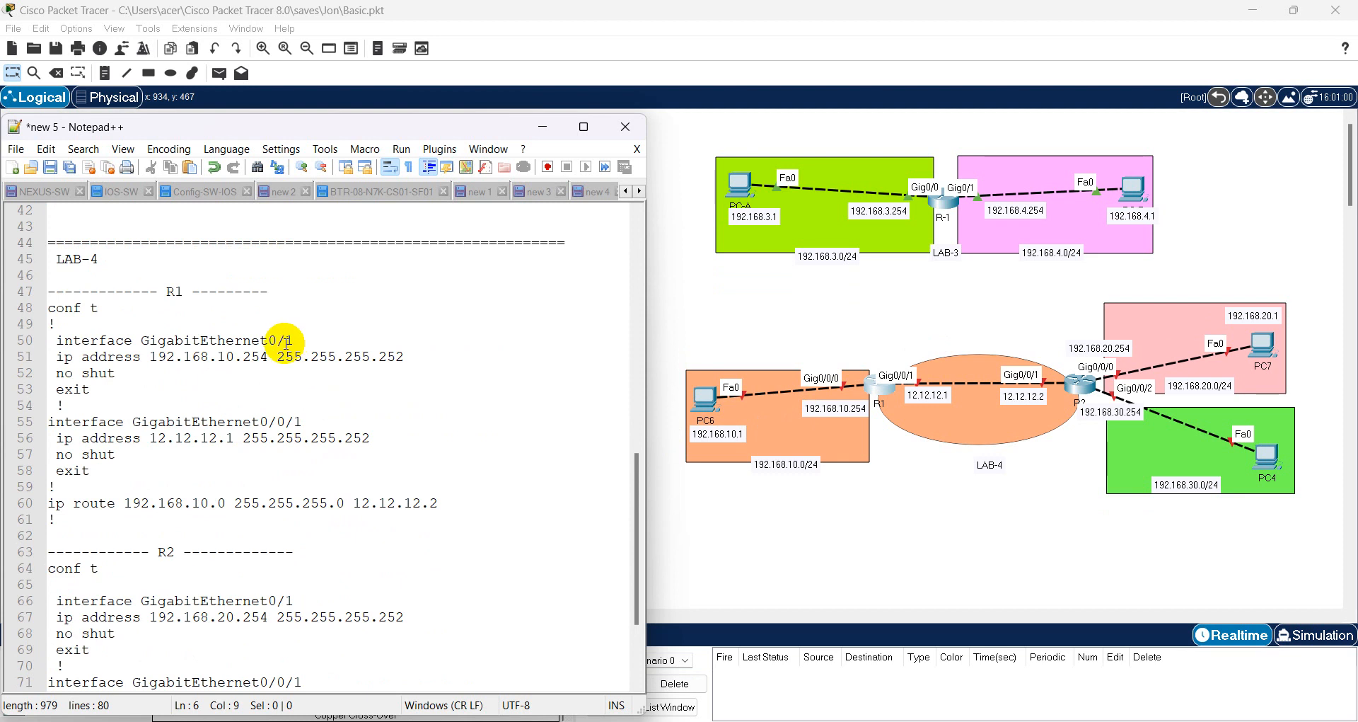
{"action": "left_click", "coordinate": [286, 341]}
{"action": "type", "text": "0/"}
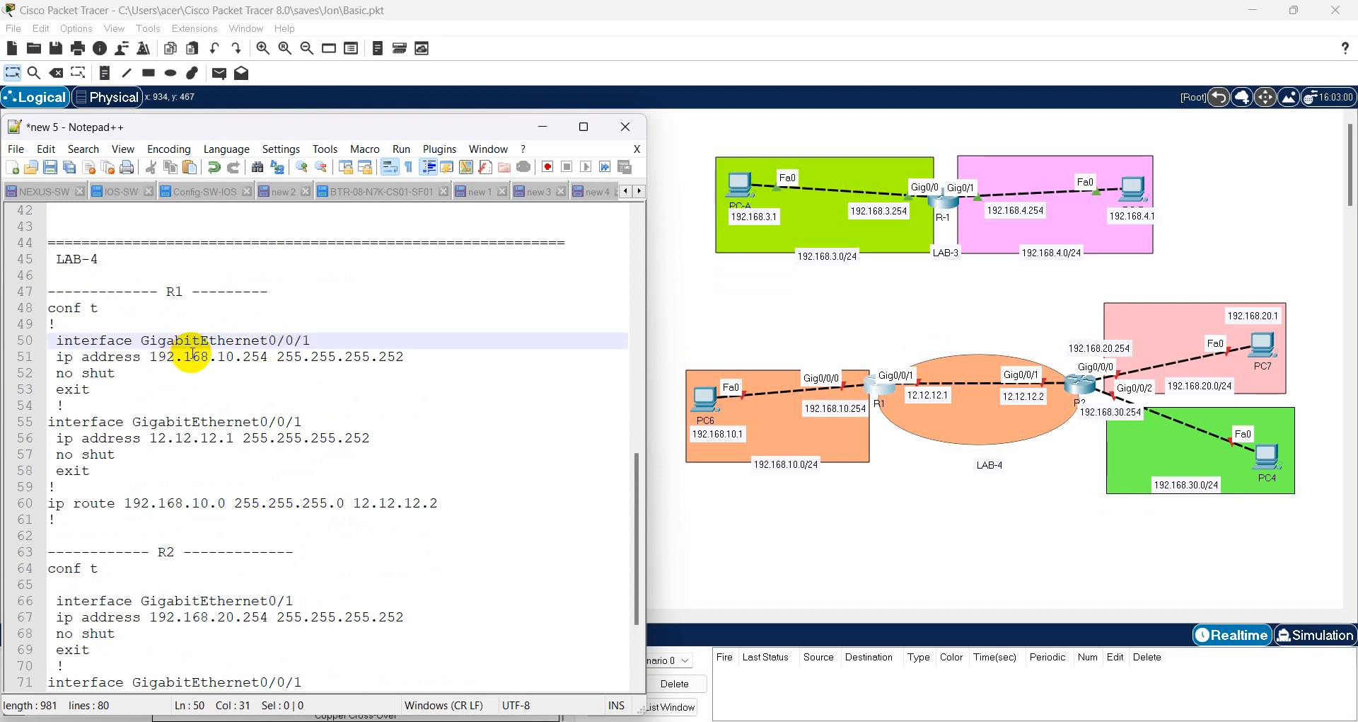
{"action": "left_click", "coordinate": [141, 358]}
{"action": "left_click_drag", "start_coordinate": [140, 358], "coordinate": [276, 358]}
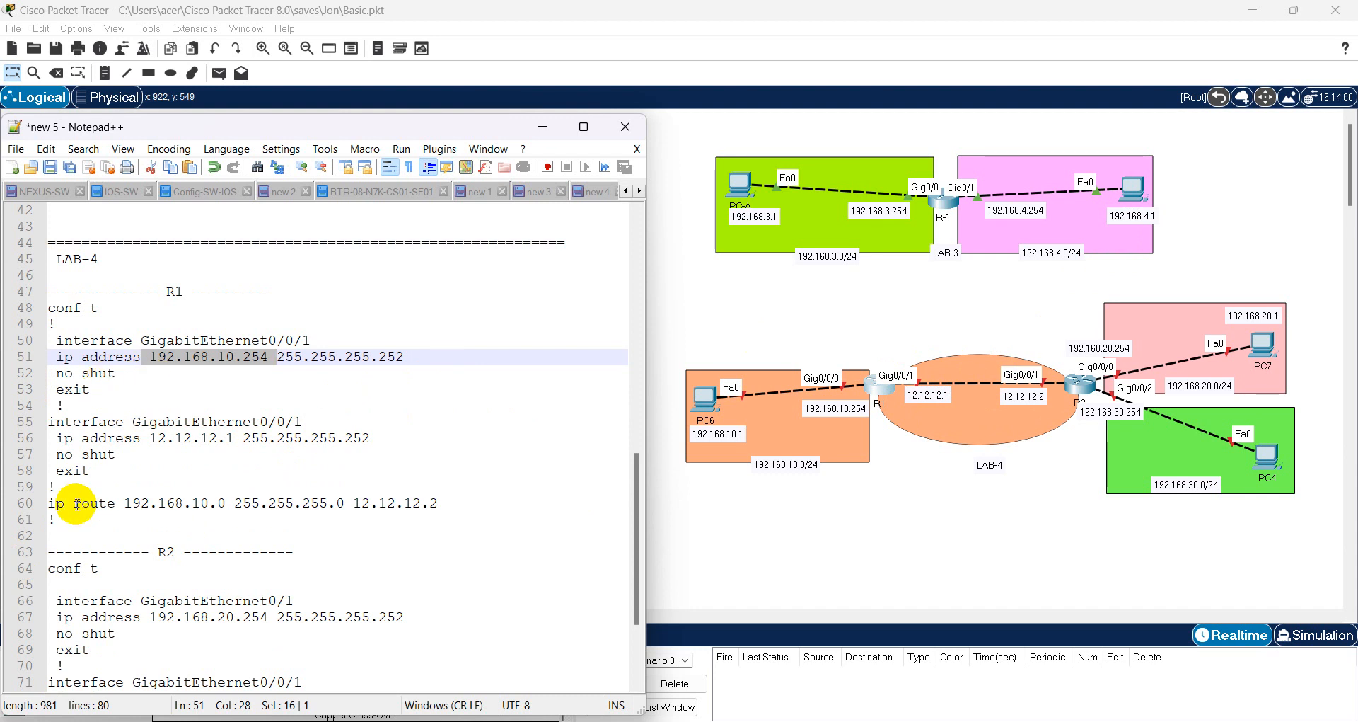
- Copy R1's two interface blocks from the LAB-4 notes, leaving out the conf t and ip route lines
{"action": "left_click_drag", "start_coordinate": [19, 489], "coordinate": [15, 321]}
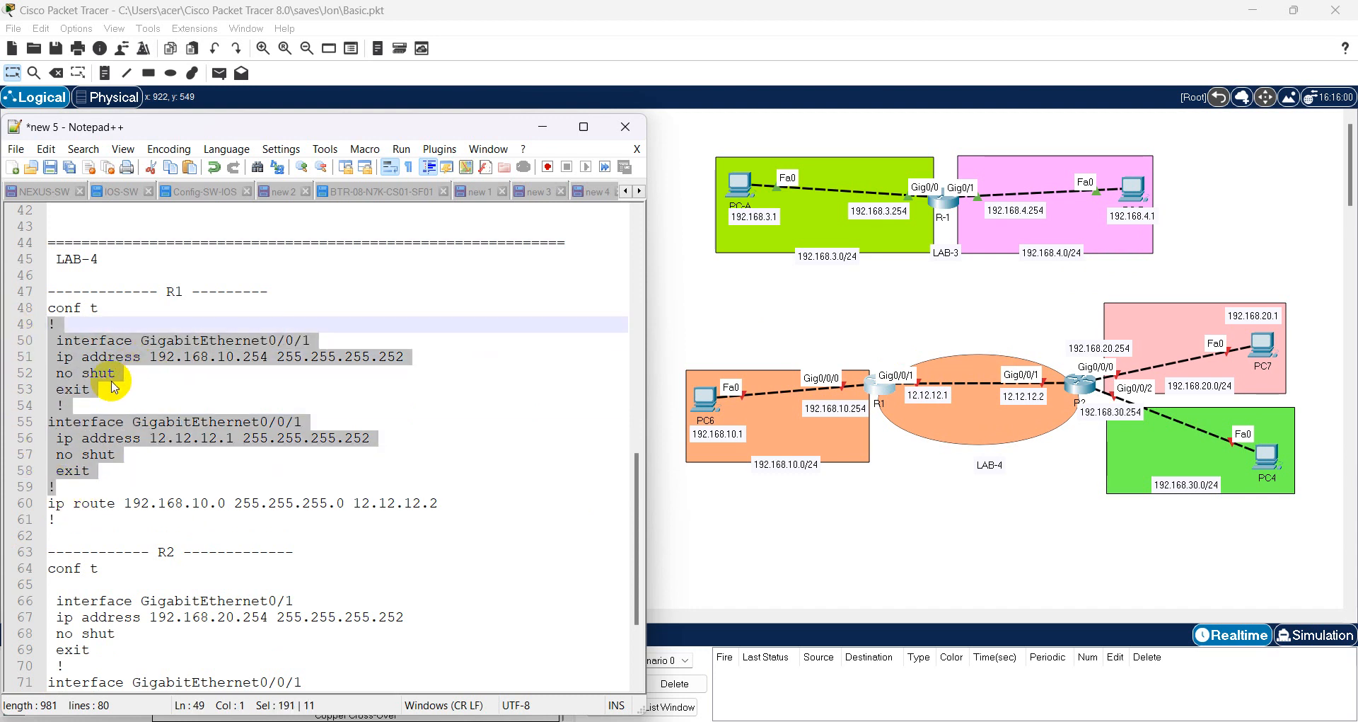
{"action": "left_click", "coordinate": [76, 341]}
{"action": "left_click_drag", "start_coordinate": [49, 323], "coordinate": [127, 482]}
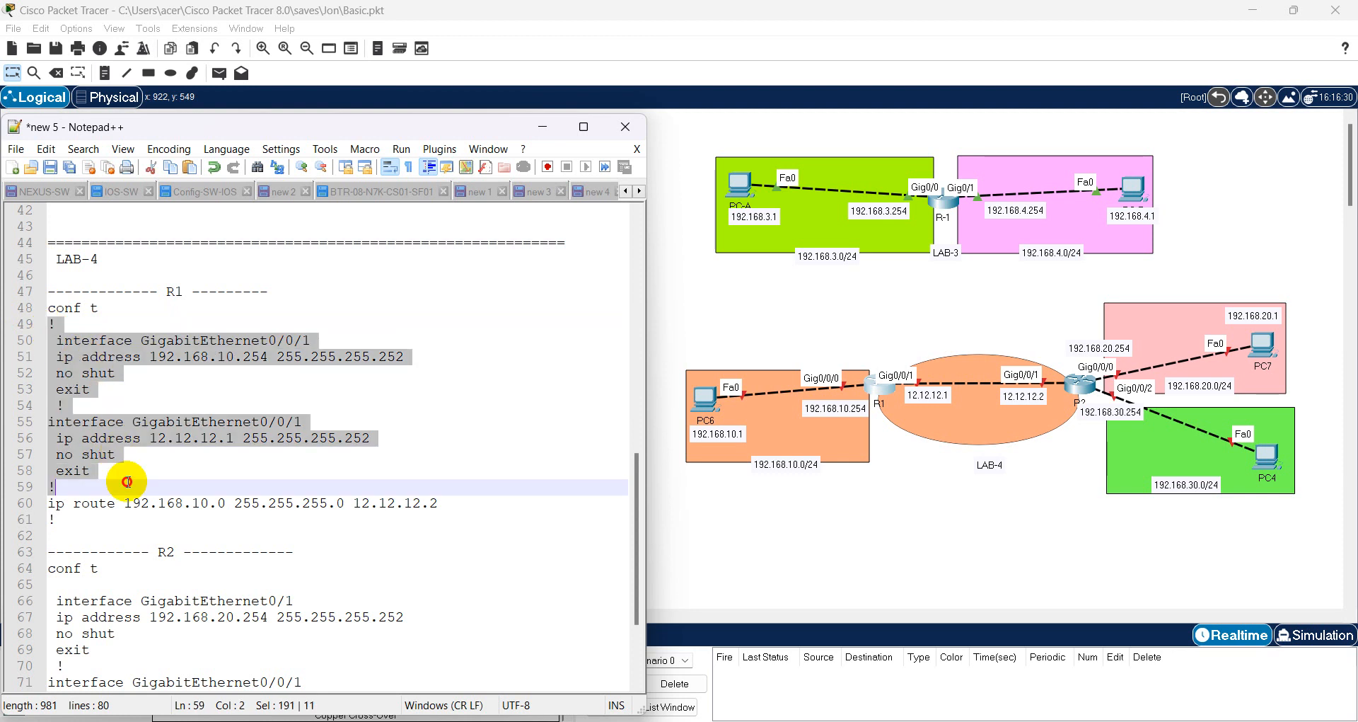
{"action": "right_click", "coordinate": [152, 433]}
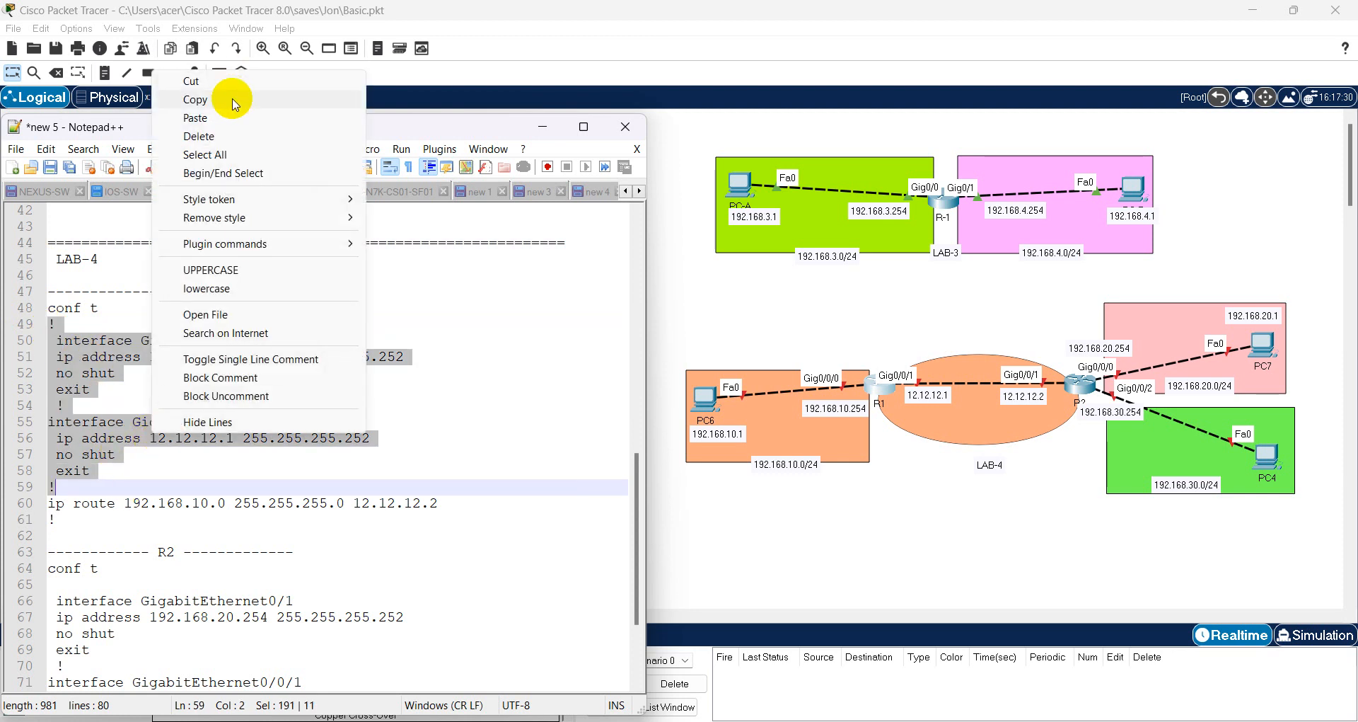
{"action": "left_click", "coordinate": [236, 104]}
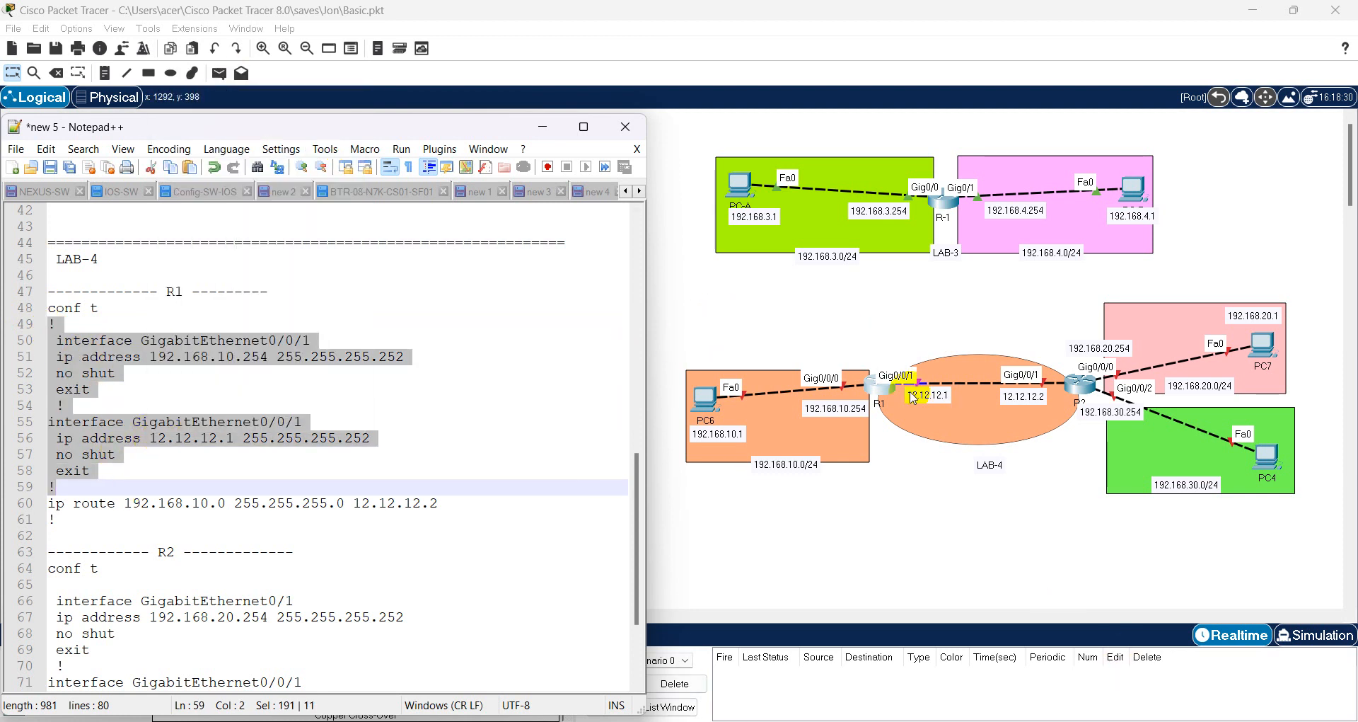
- Paste the copied interface configuration into R1's command line in global configuration mode, execute it and return to the topology
{"action": "left_click", "coordinate": [880, 393]}
{"action": "key", "text": "Return"}
{"action": "key", "text": "Return"}
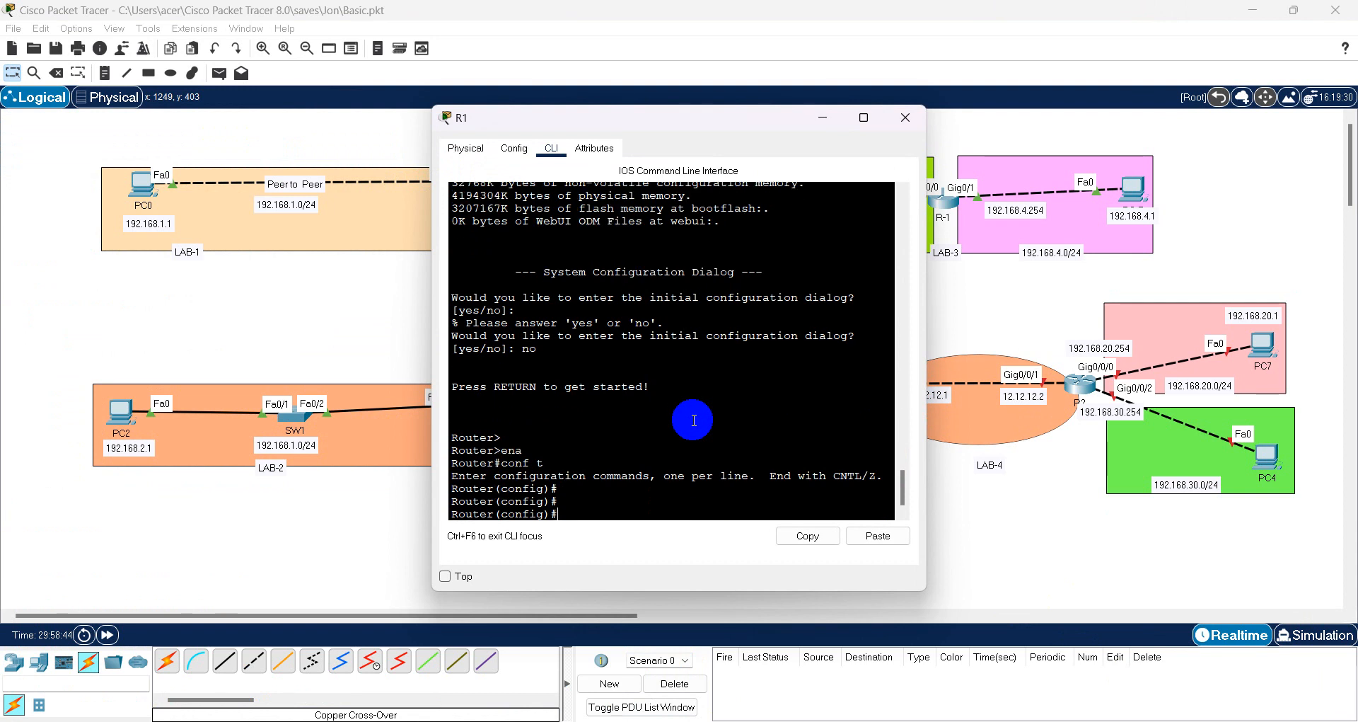
{"action": "right_click", "coordinate": [640, 391]}
{"action": "left_click", "coordinate": [675, 423]}
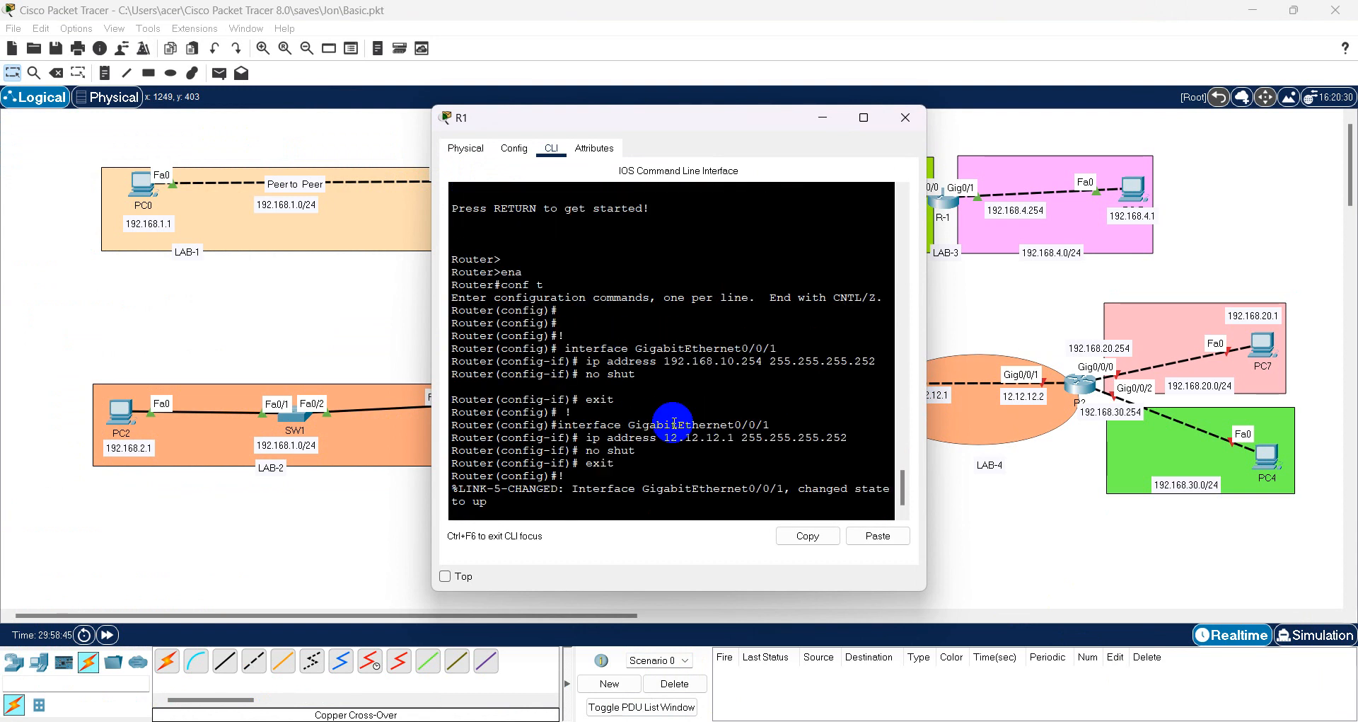
{"action": "key", "text": "Return"}
{"action": "key", "text": "Return"}
{"action": "key", "text": "Return"}
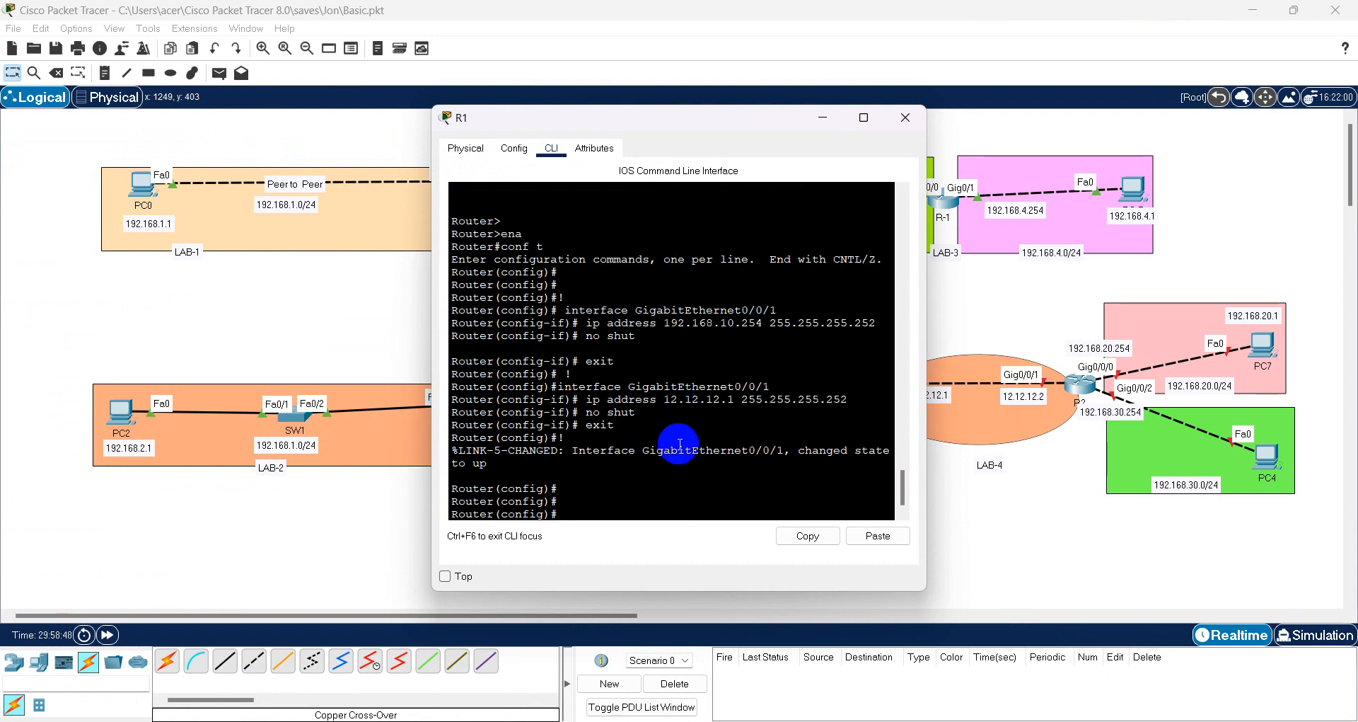
{"action": "left_click", "coordinate": [1065, 506]}
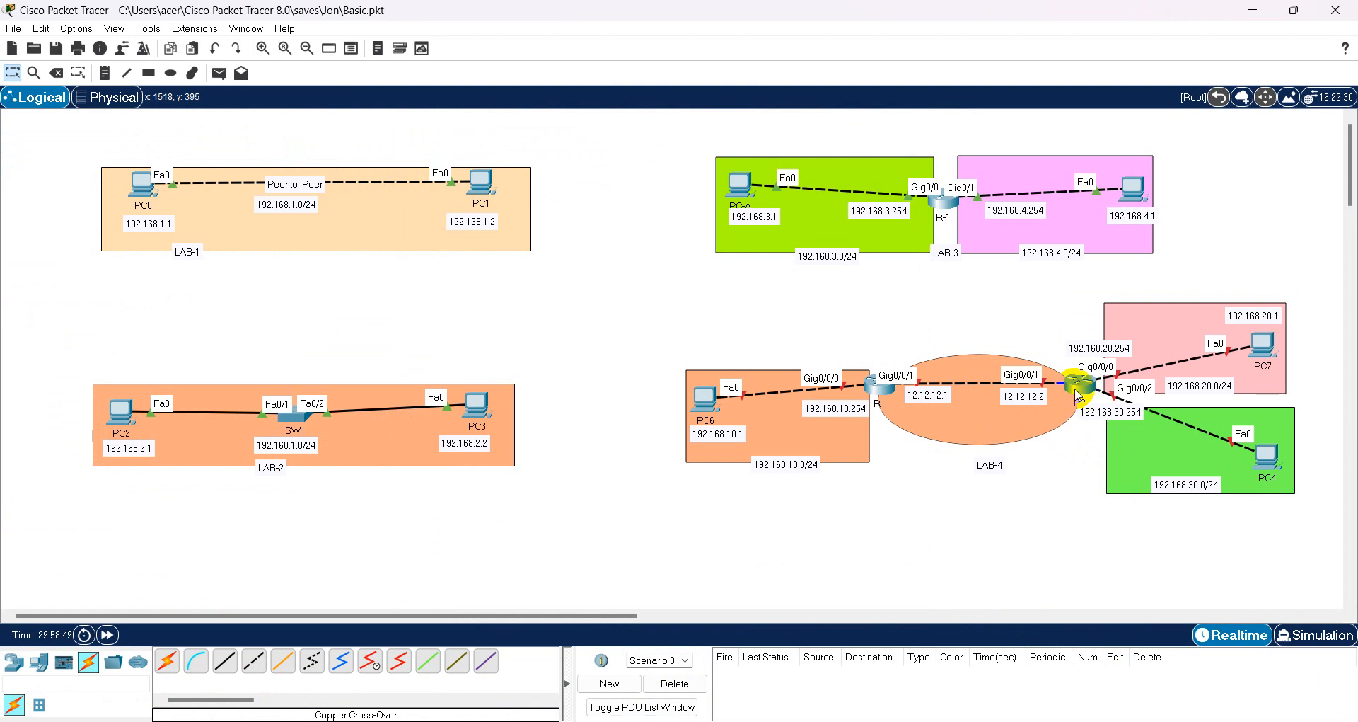
- Open R2's command line in LAB-4 and answer no to the initial configuration dialog
{"action": "mouse_move", "coordinate": [1077, 396]}
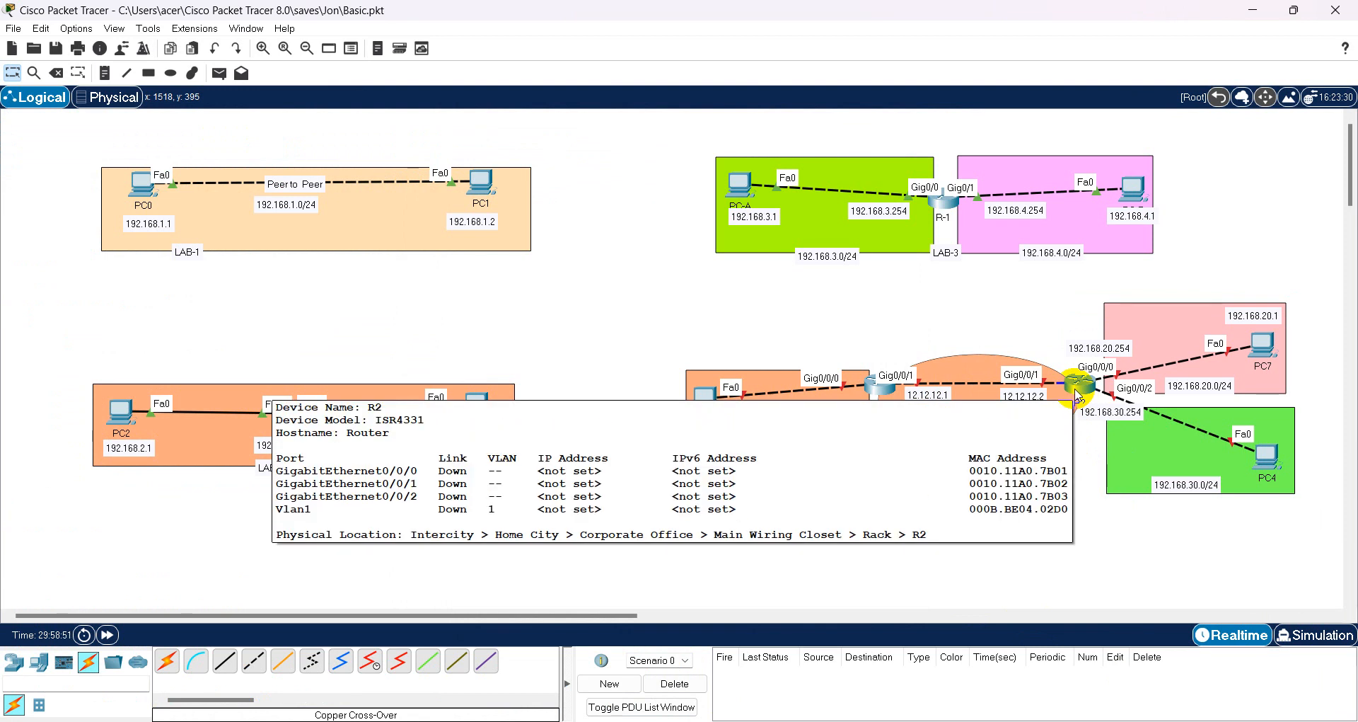
{"action": "left_click", "coordinate": [1077, 397]}
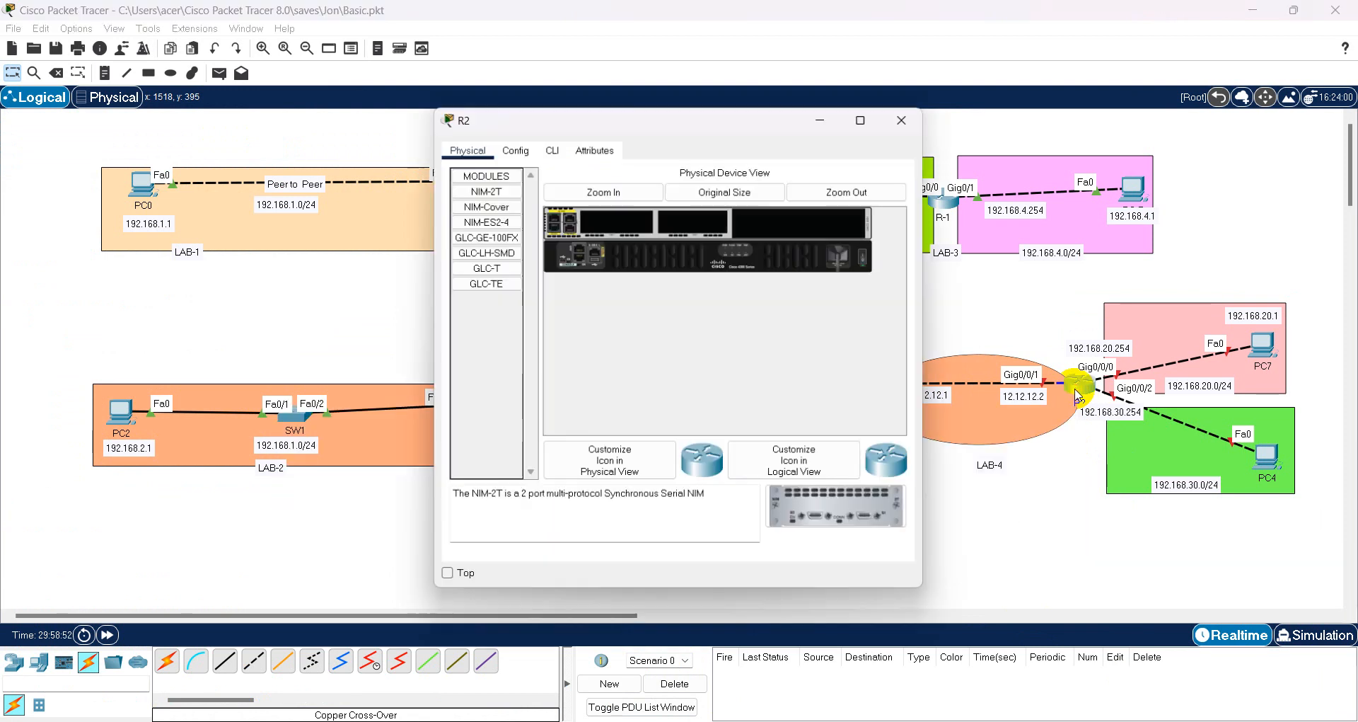
{"action": "left_click", "coordinate": [553, 150]}
{"action": "left_click", "coordinate": [669, 324]}
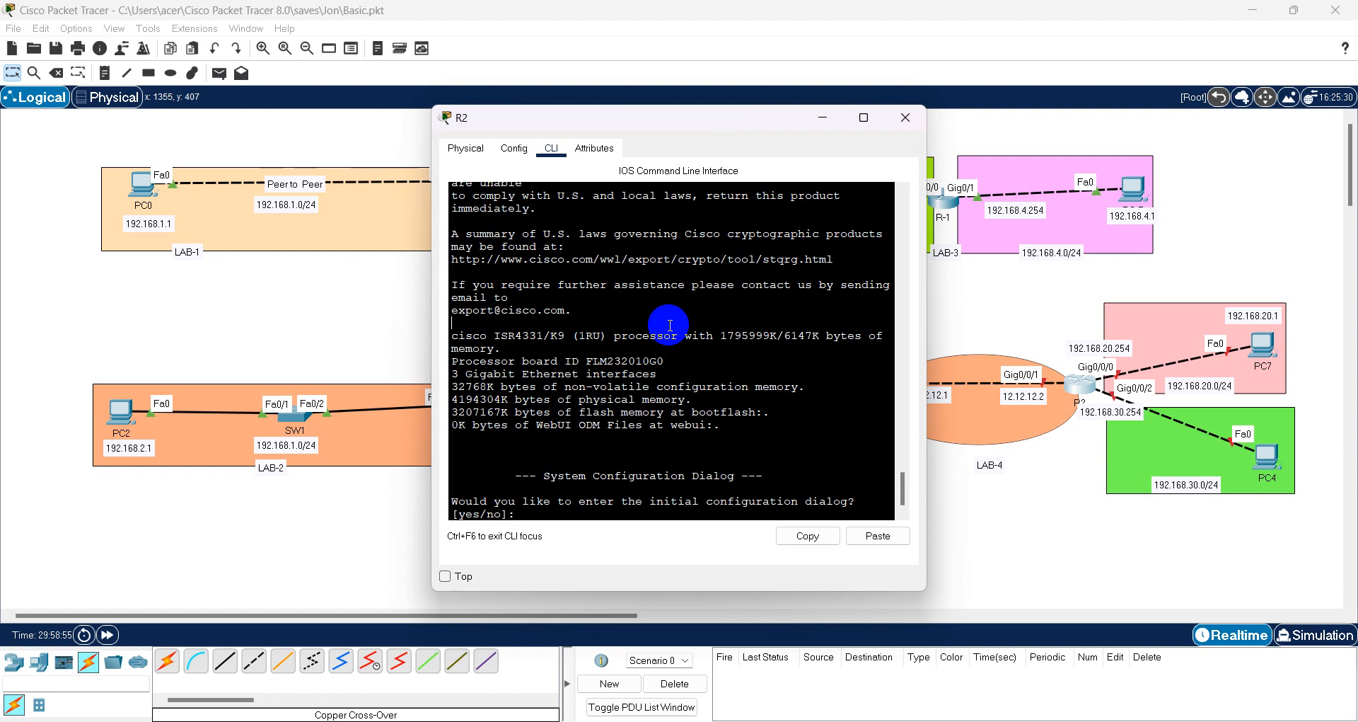
{"action": "type", "text": "no"}
{"action": "key", "text": "Return"}
- Enter privileged mode on R2 with ena and global configuration mode with conf t, and move its window clear of LAB-4
{"action": "type", "text": "ena"}
{"action": "key", "text": "Return"}
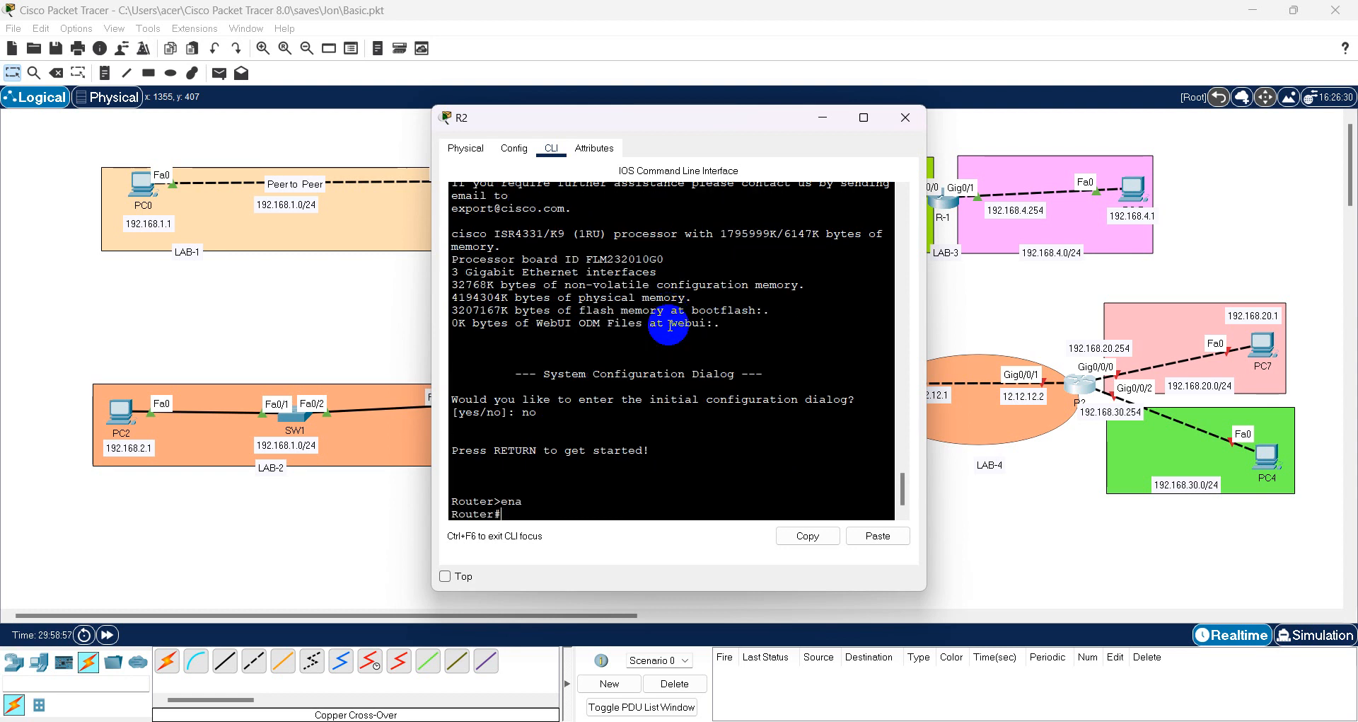
{"action": "type", "text": "conf t"}
{"action": "key", "text": "Return"}
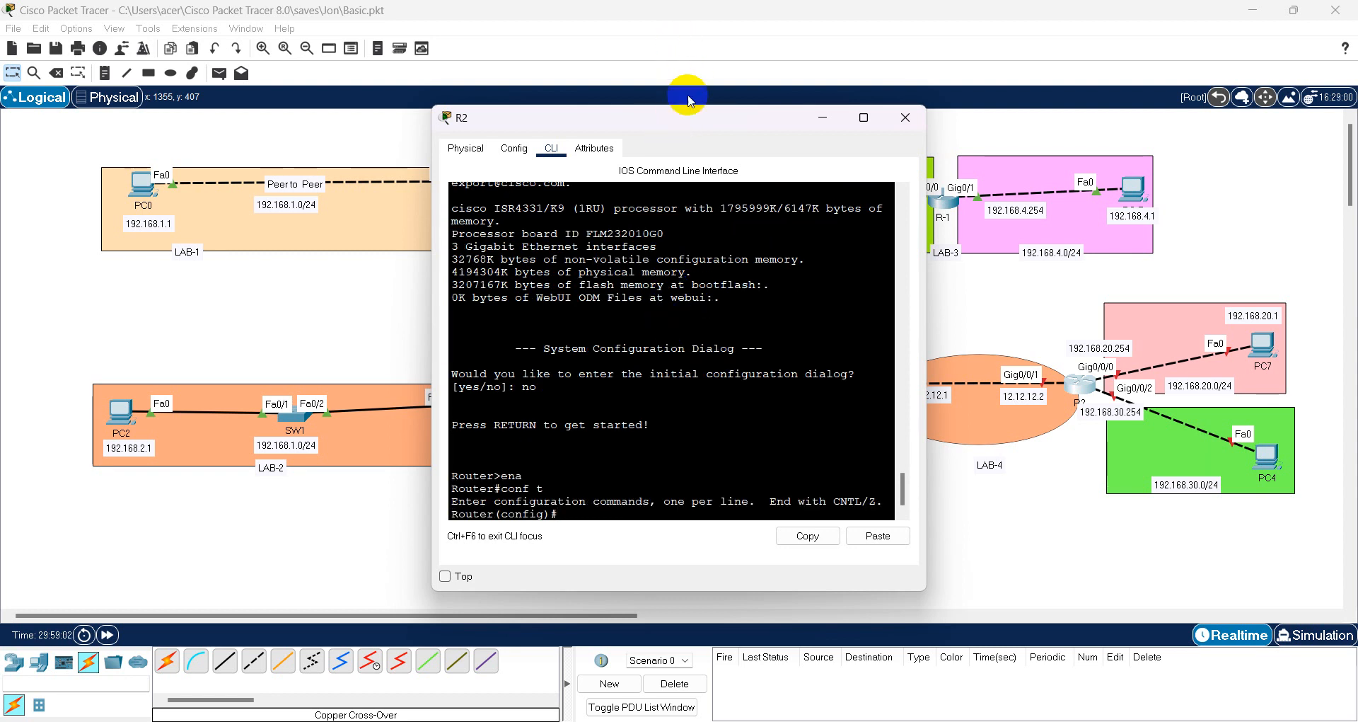
{"action": "left_click_drag", "start_coordinate": [669, 117], "coordinate": [352, 83]}
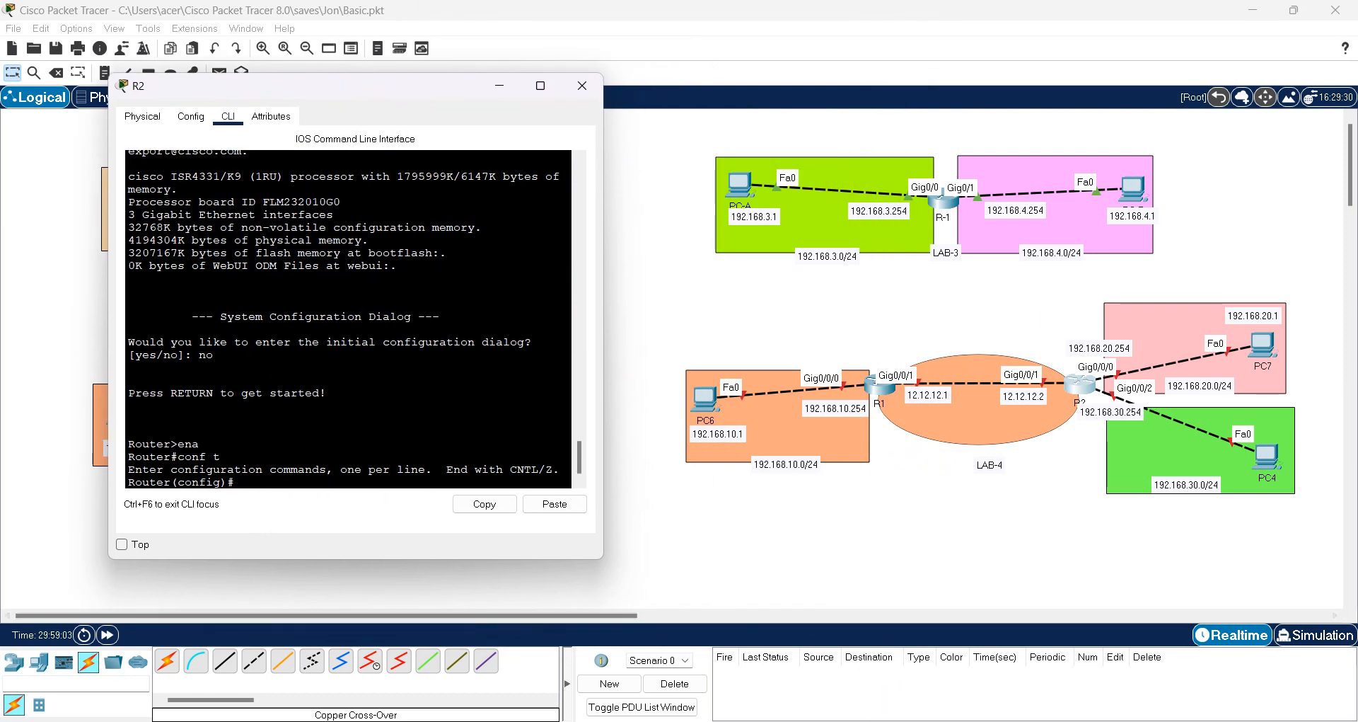
- Switch to Notepad++ and change the interface holding 192.168.20.254 in the R2 configuration to GigabitEthernet0/0/0
{"action": "key", "text": "alt+Tab"}
{"action": "scroll", "coordinate": [394, 549], "scroll_direction": "down", "scroll_amount": 3}
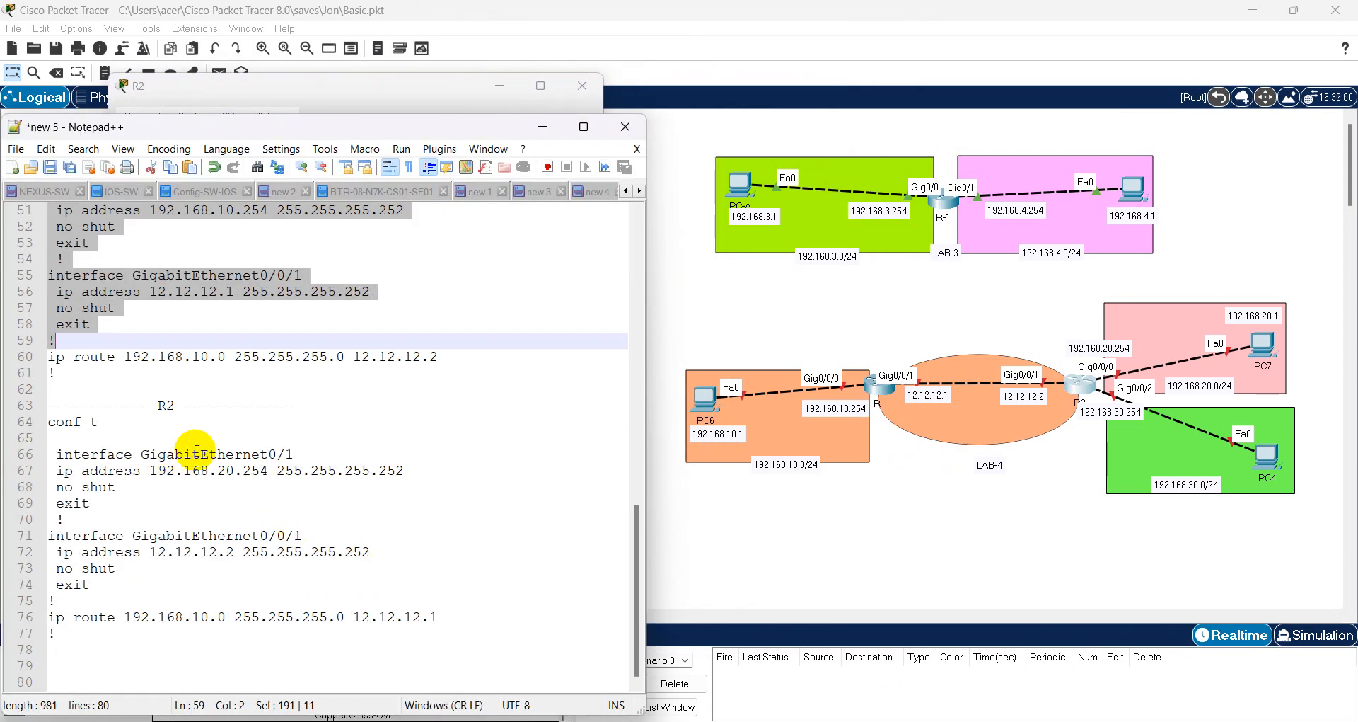
{"action": "left_click", "coordinate": [287, 456]}
{"action": "type", "text": "0"}
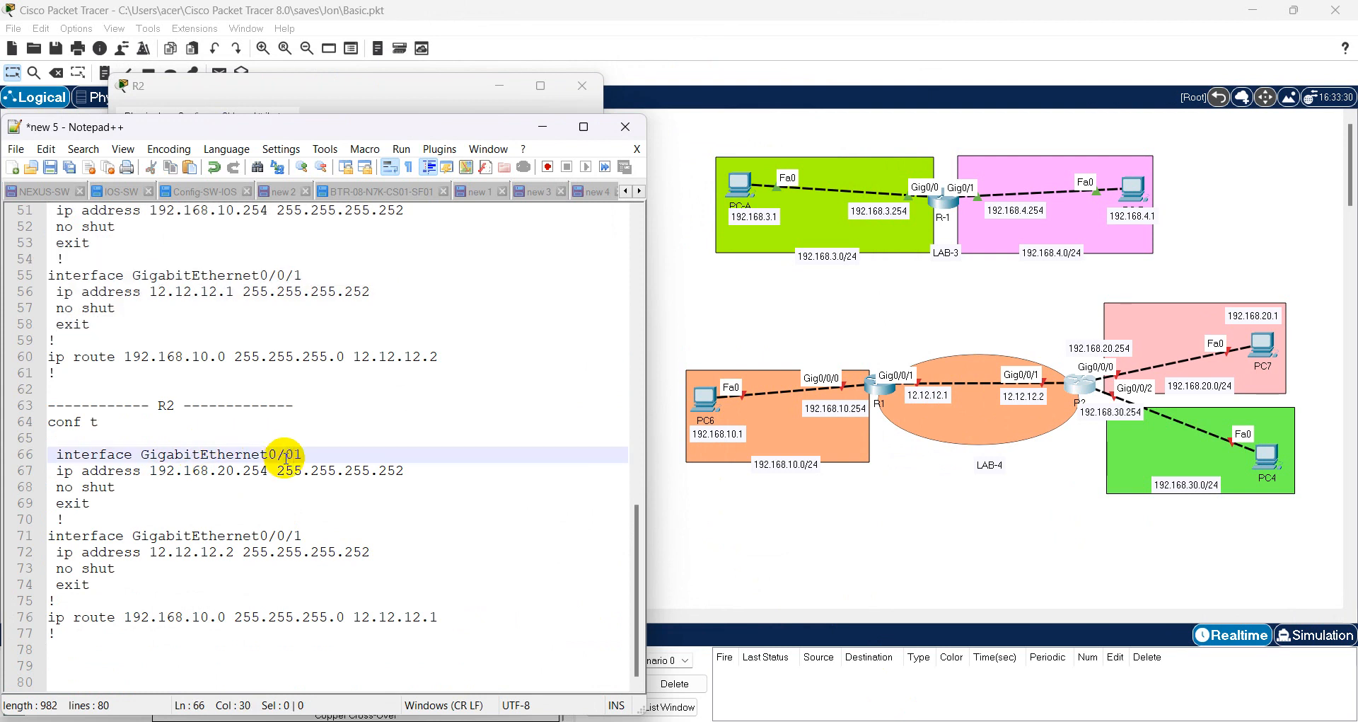
{"action": "type", "text": "/"}
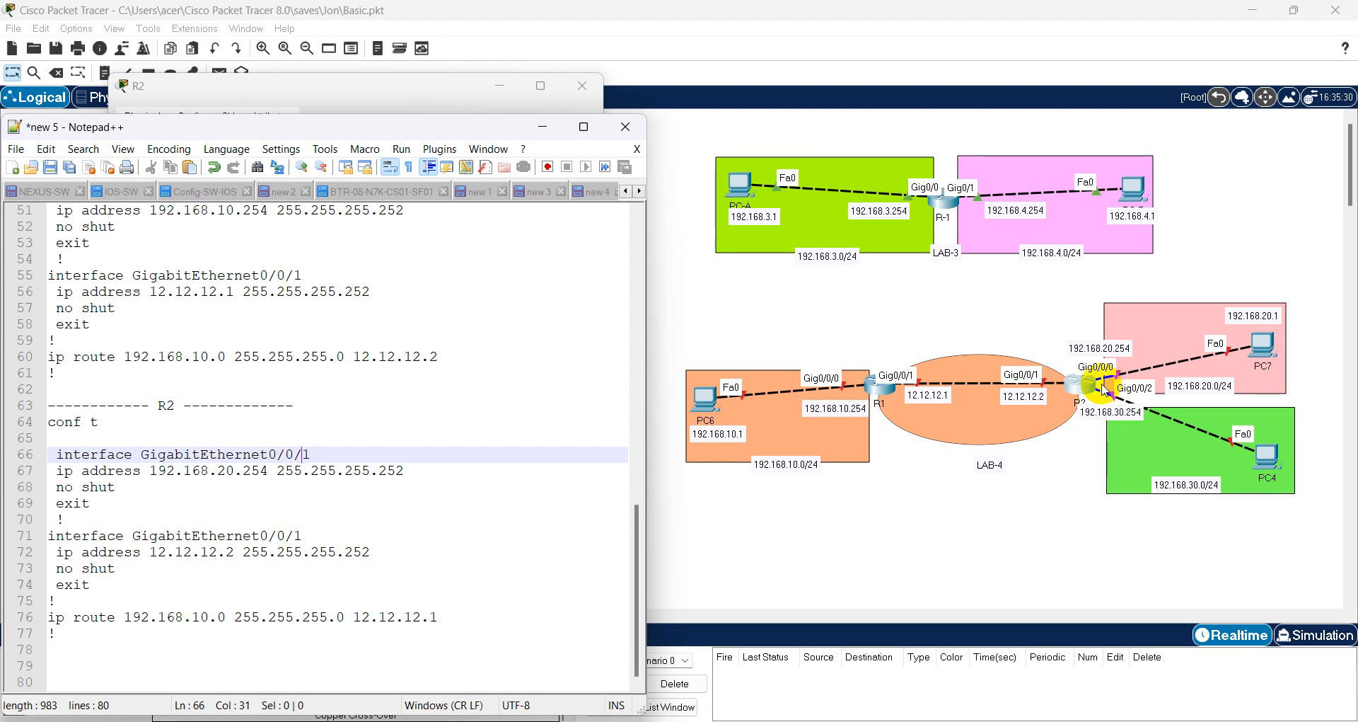
{"action": "left_click", "coordinate": [338, 460]}
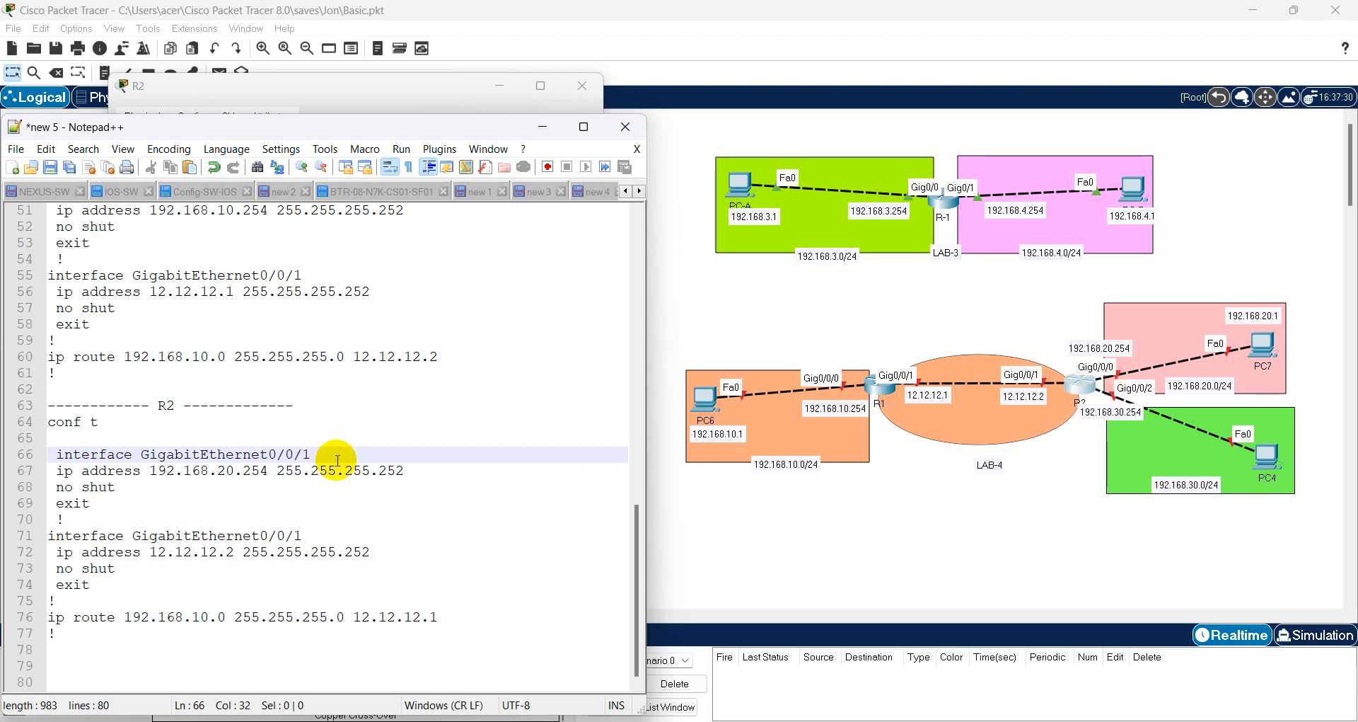
{"action": "left_click_drag", "start_coordinate": [149, 472], "coordinate": [275, 471]}
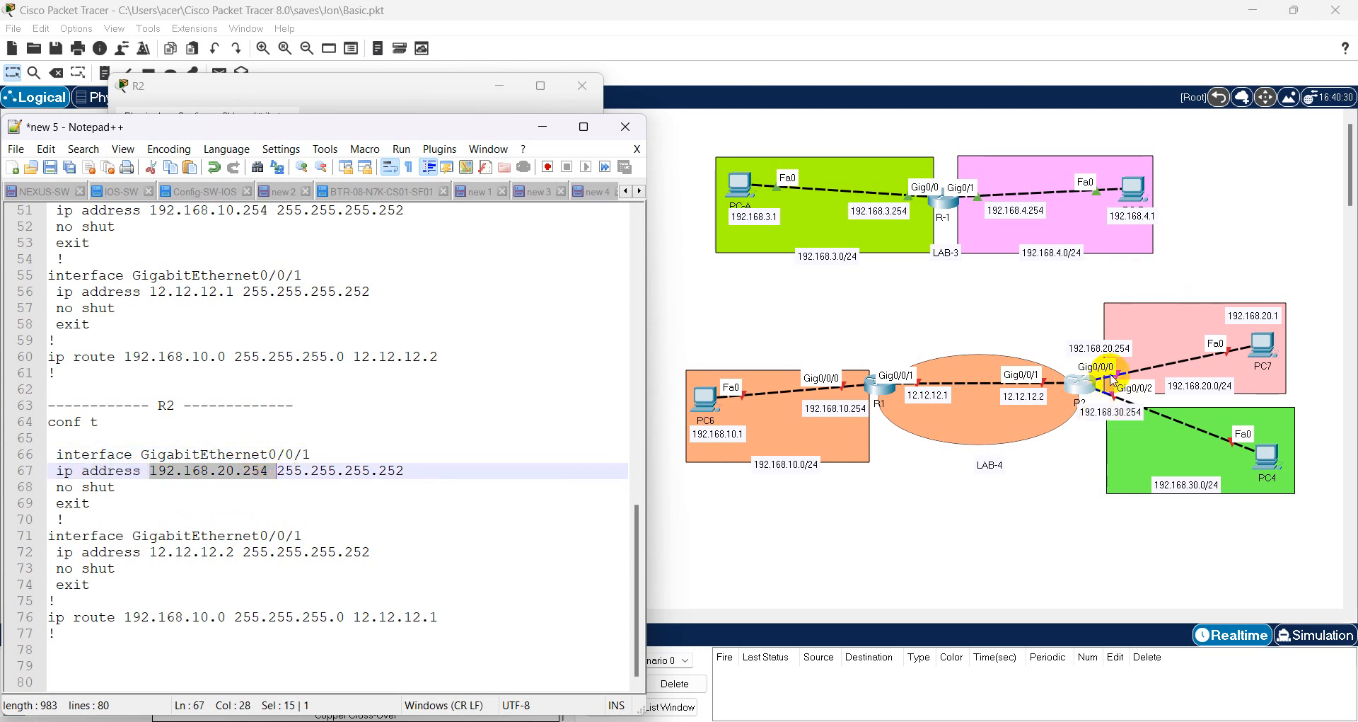
{"action": "left_click", "coordinate": [323, 450]}
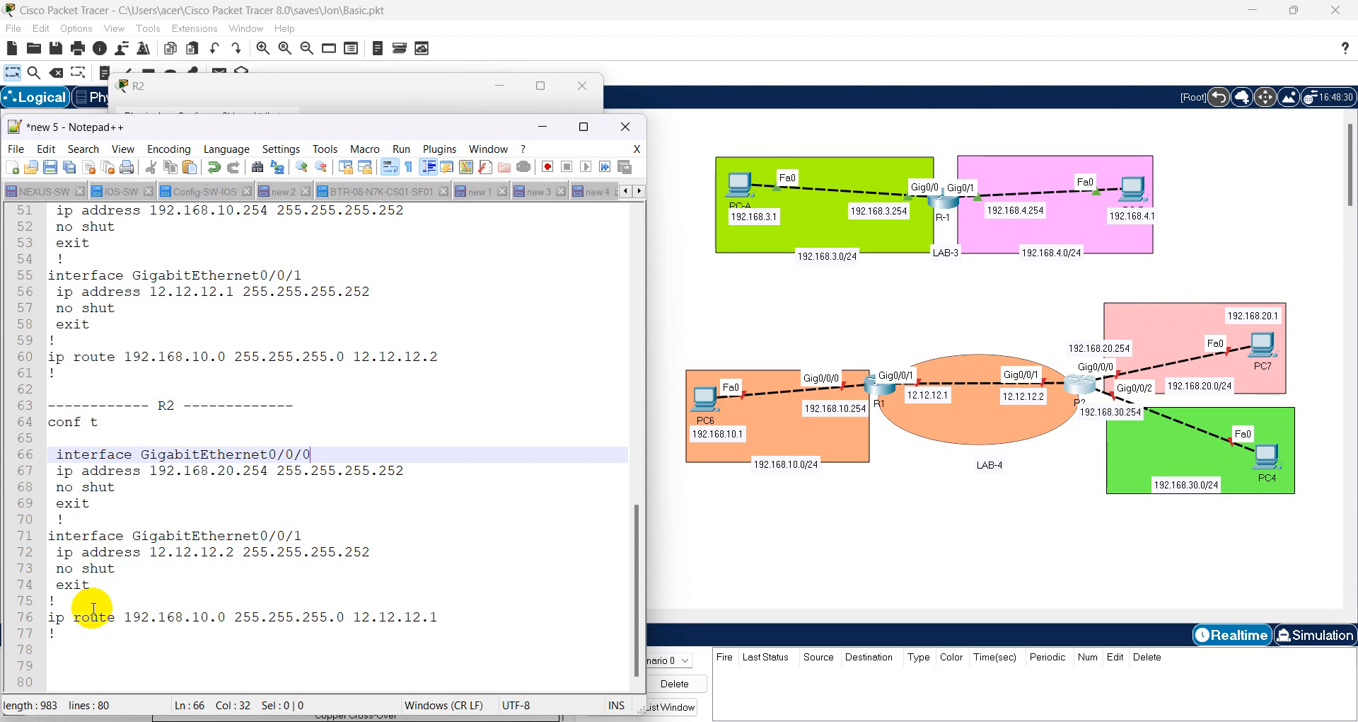
- Duplicate R2's GigabitEthernet0/0/1 block above its ip route line and rename the copy's interface to GigabitEthernet0/0/2
{"action": "left_click_drag", "start_coordinate": [71, 600], "coordinate": [70, 562]}
{"action": "key", "text": "ctrl+c"}
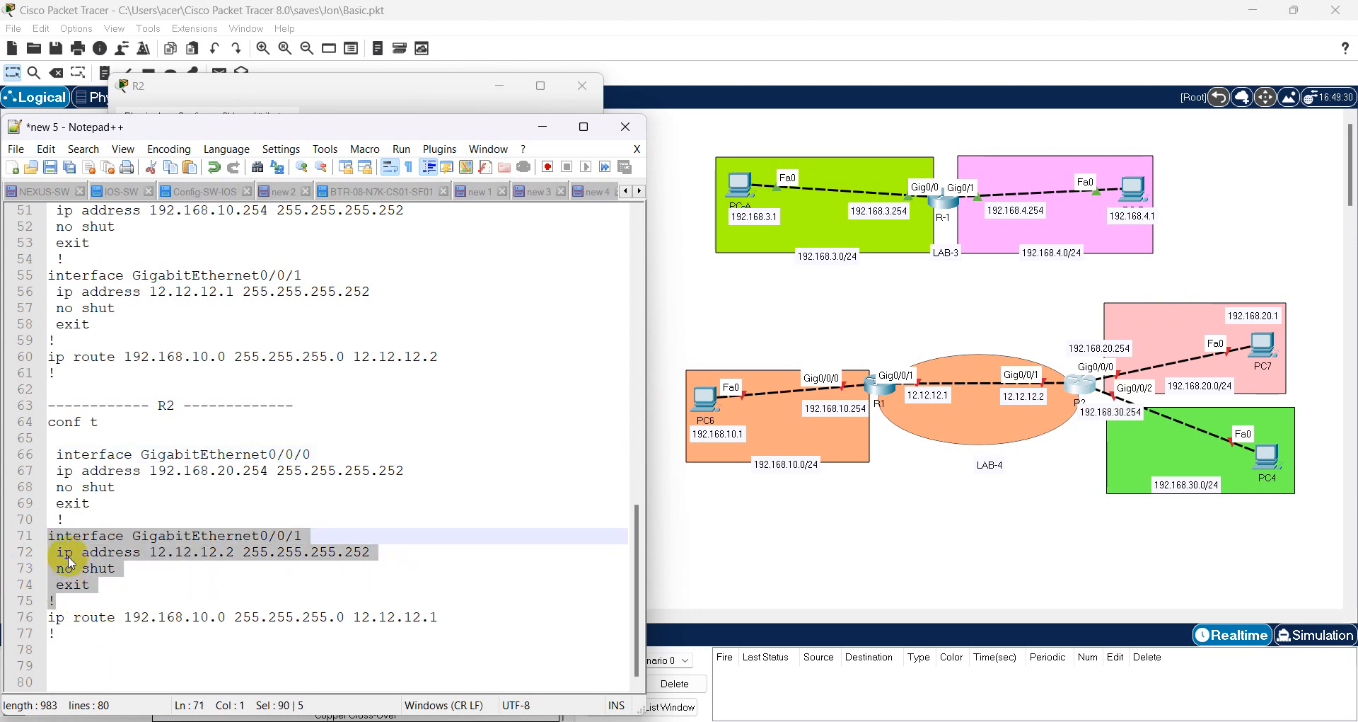
{"action": "left_click", "coordinate": [104, 598]}
{"action": "key", "text": "Return"}
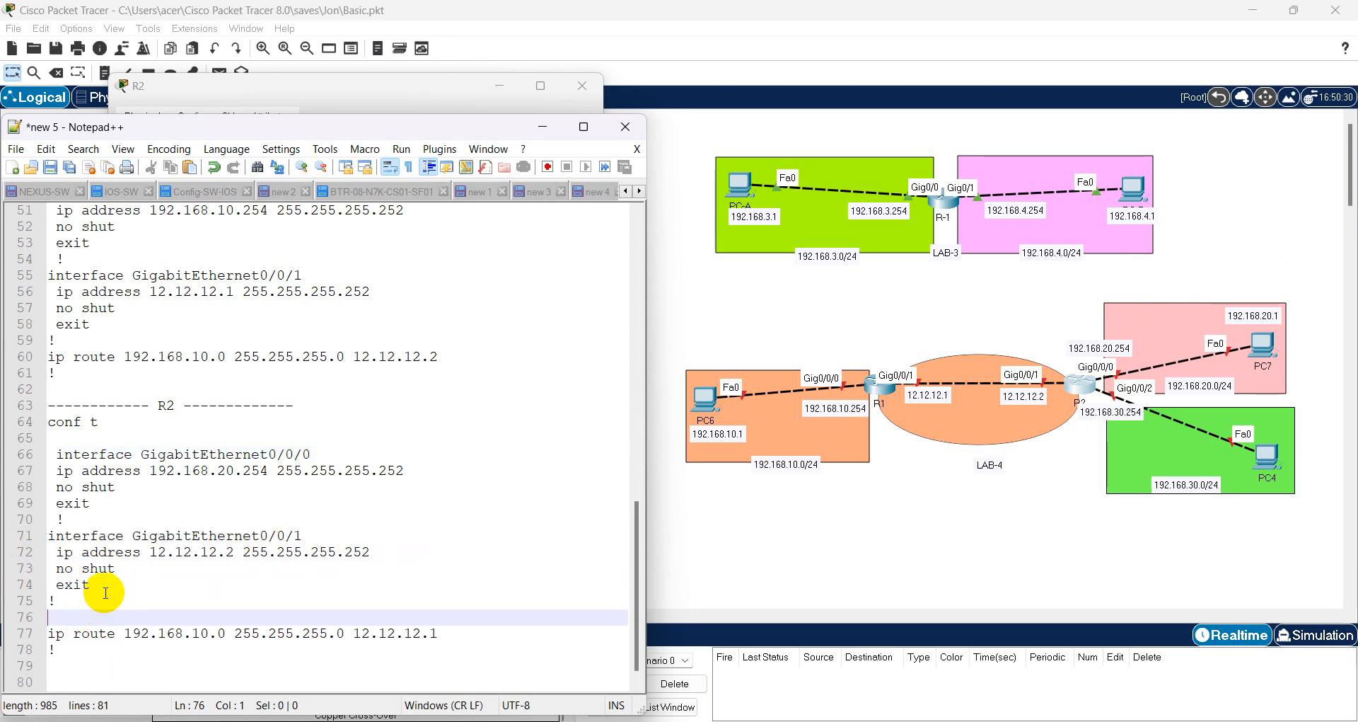
{"action": "key", "text": "ctrl+v"}
{"action": "scroll", "coordinate": [104, 593], "scroll_direction": "down", "scroll_amount": 2}
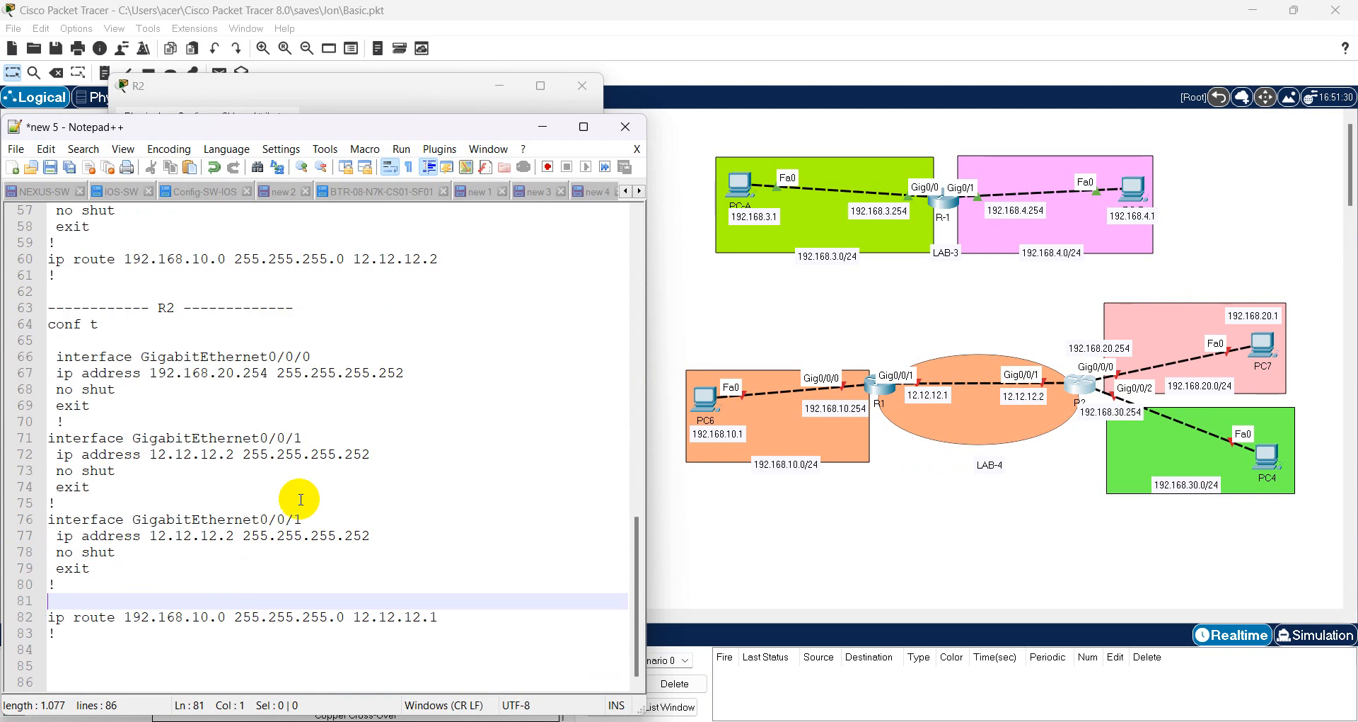
{"action": "left_click_drag", "start_coordinate": [302, 519], "coordinate": [294, 518]}
{"action": "type", "text": "2"}
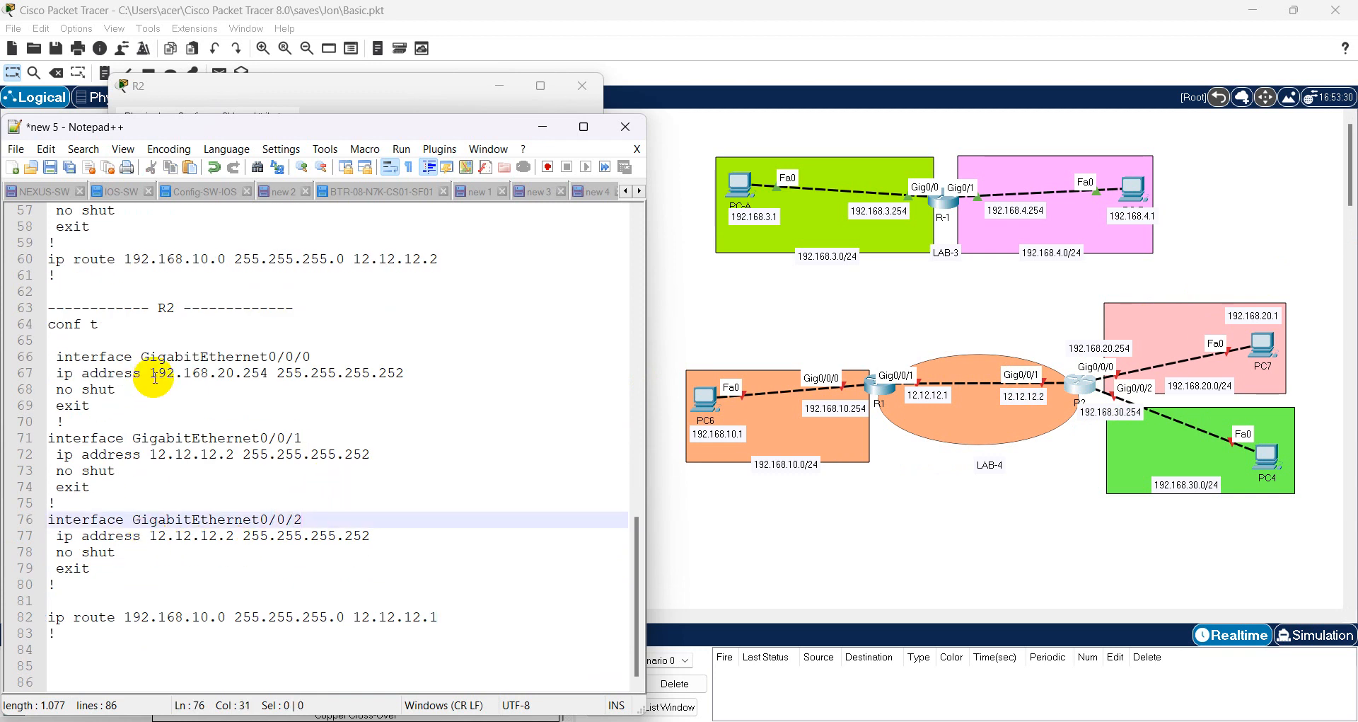
- Set the subnet mask to 255.255.255.0 in all three interface blocks of the R2 configuration
{"action": "left_click_drag", "start_coordinate": [154, 377], "coordinate": [419, 370]}
{"action": "left_click", "coordinate": [412, 369]}
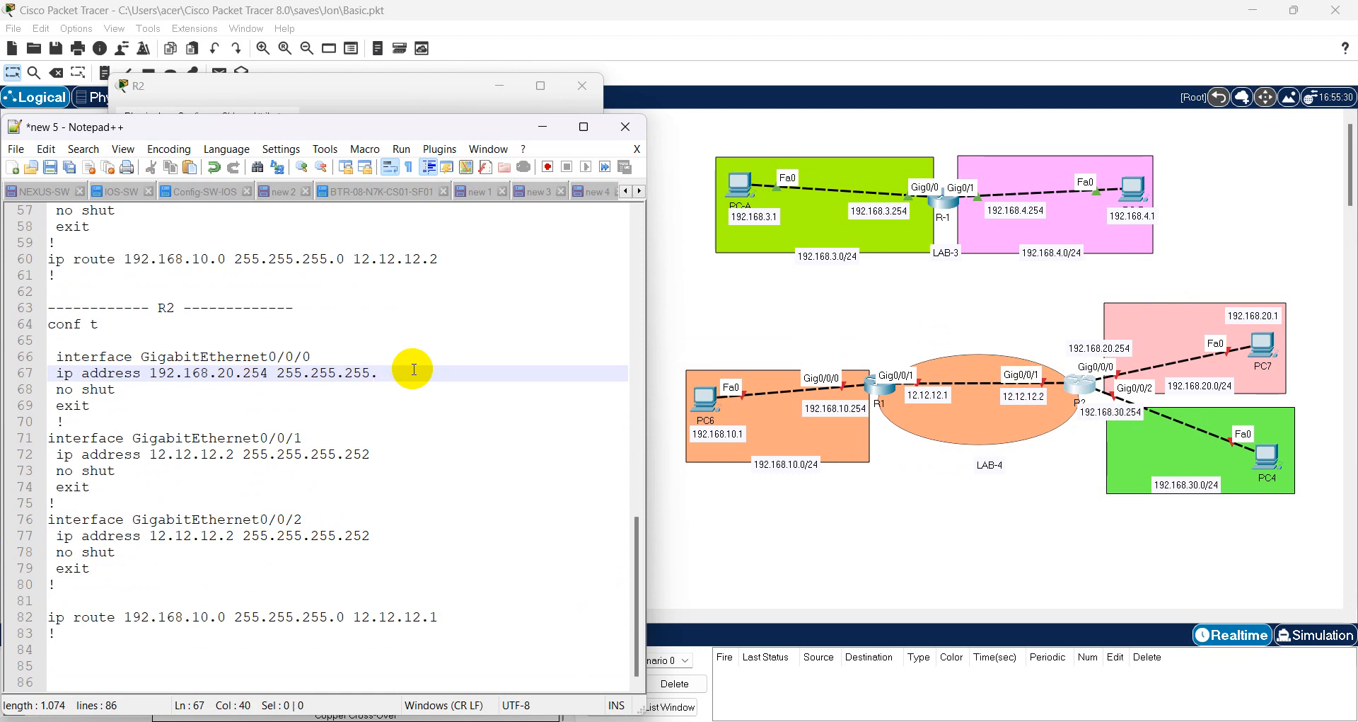
{"action": "scroll", "coordinate": [414, 369], "scroll_direction": "up", "scroll_amount": 3}
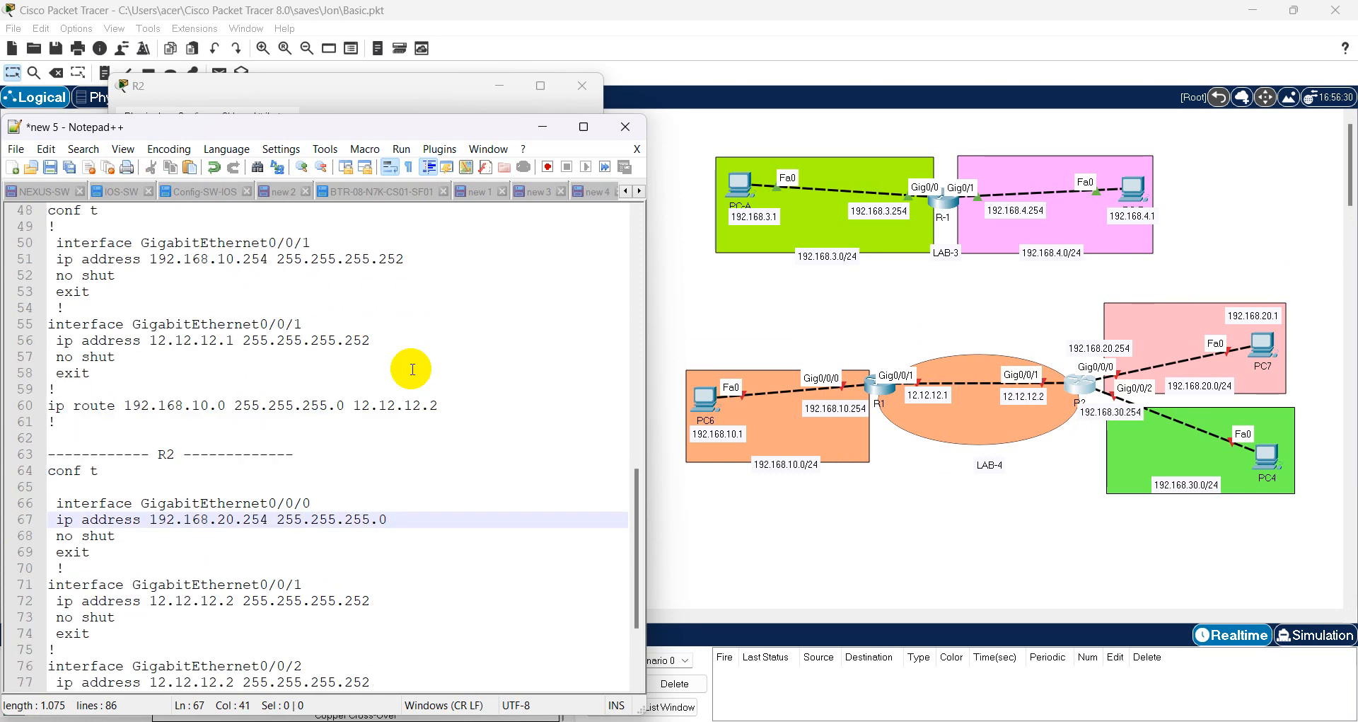
{"action": "scroll", "coordinate": [412, 369], "scroll_direction": "down", "scroll_amount": 3}
{"action": "scroll", "coordinate": [379, 437], "scroll_direction": "up", "scroll_amount": 3}
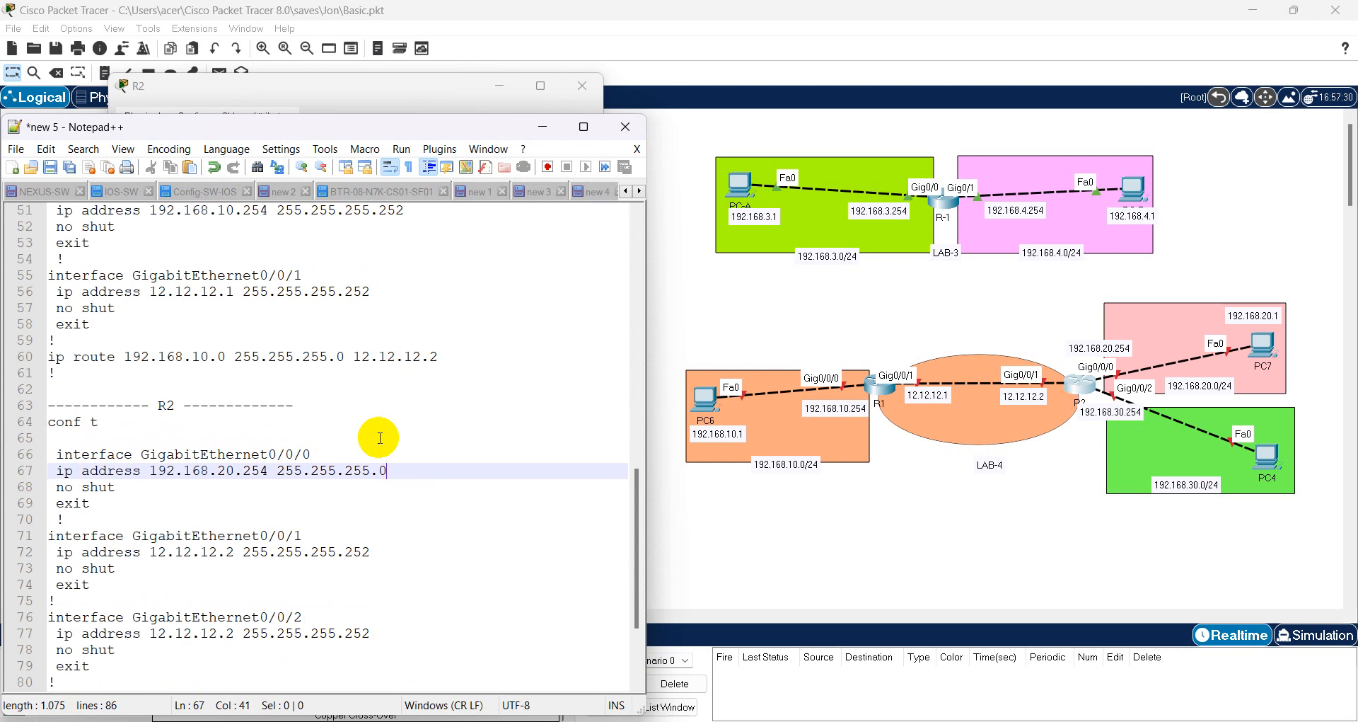
{"action": "scroll", "coordinate": [380, 438], "scroll_direction": "down", "scroll_amount": 3}
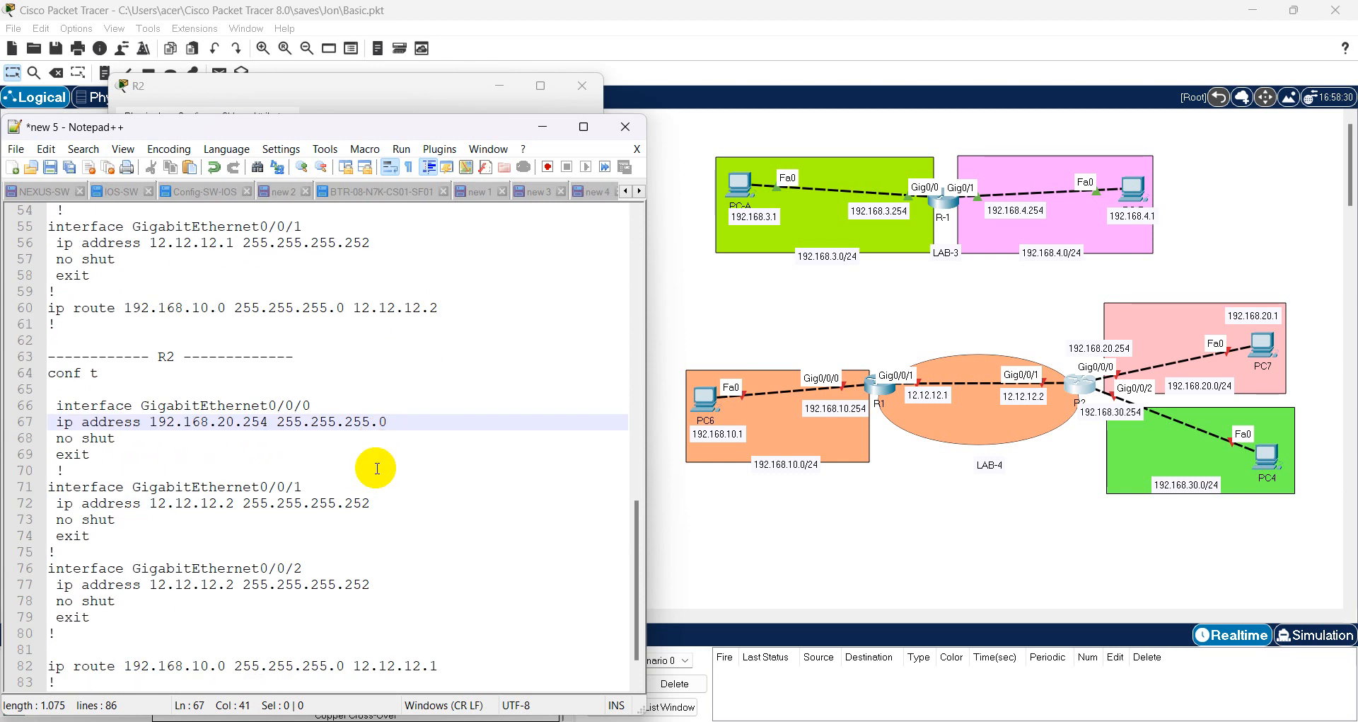
{"action": "left_click", "coordinate": [380, 454]}
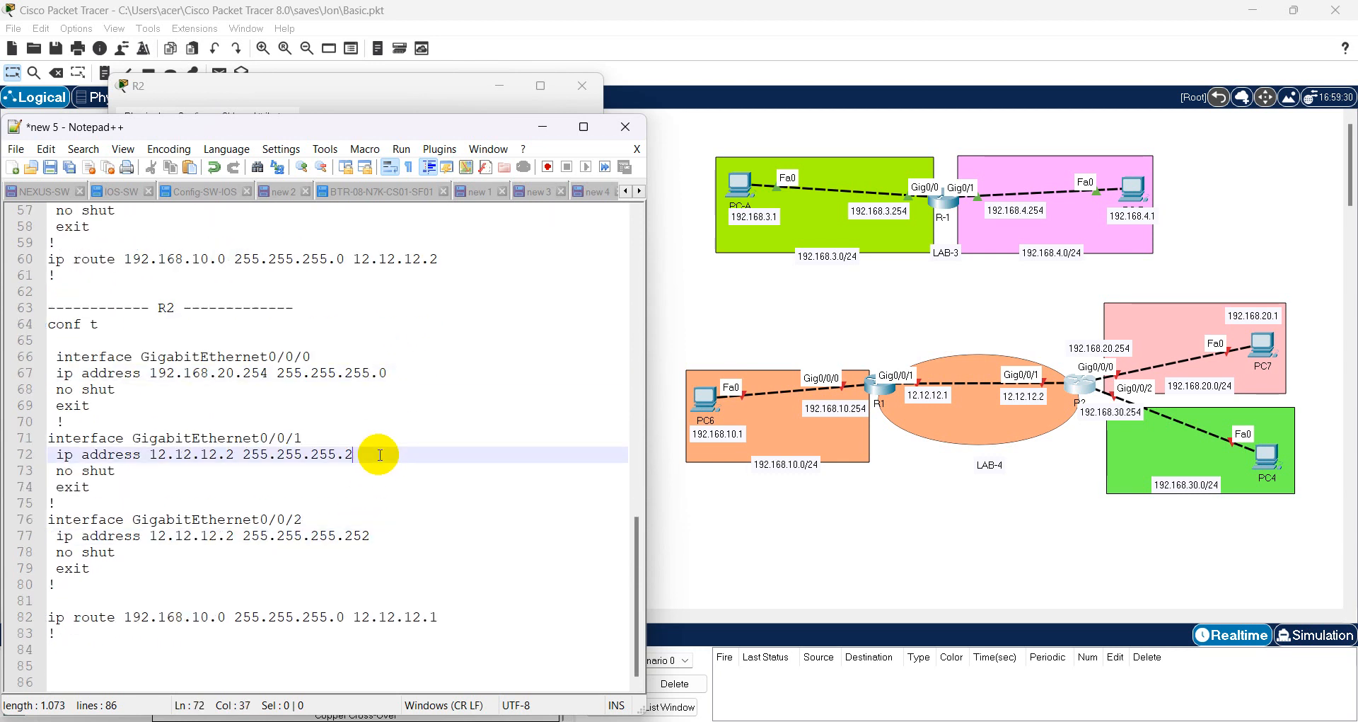
{"action": "left_click", "coordinate": [389, 540]}
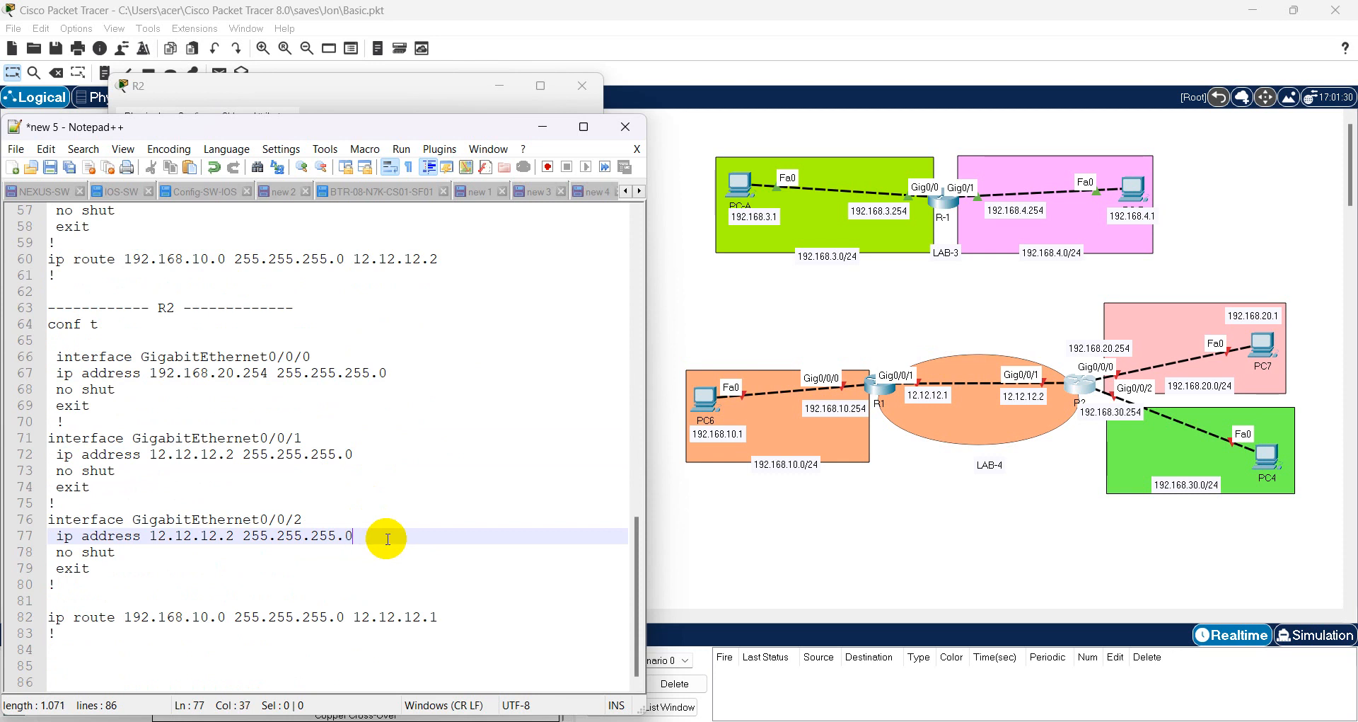
- Copy the three interface blocks of the R2 configuration and paste them at R2's global configuration prompt in Packet Tracer
{"action": "left_click_drag", "start_coordinate": [87, 585], "coordinate": [4, 356]}
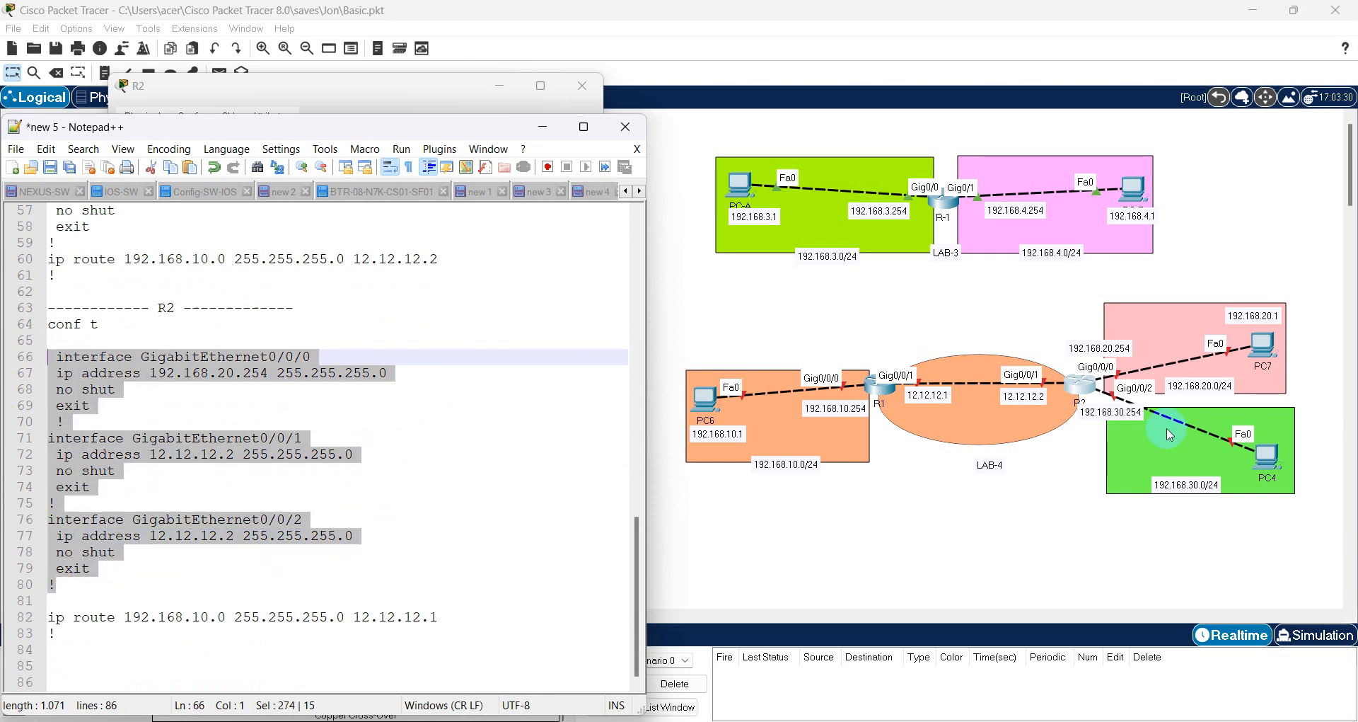
{"action": "left_click", "coordinate": [1083, 387]}
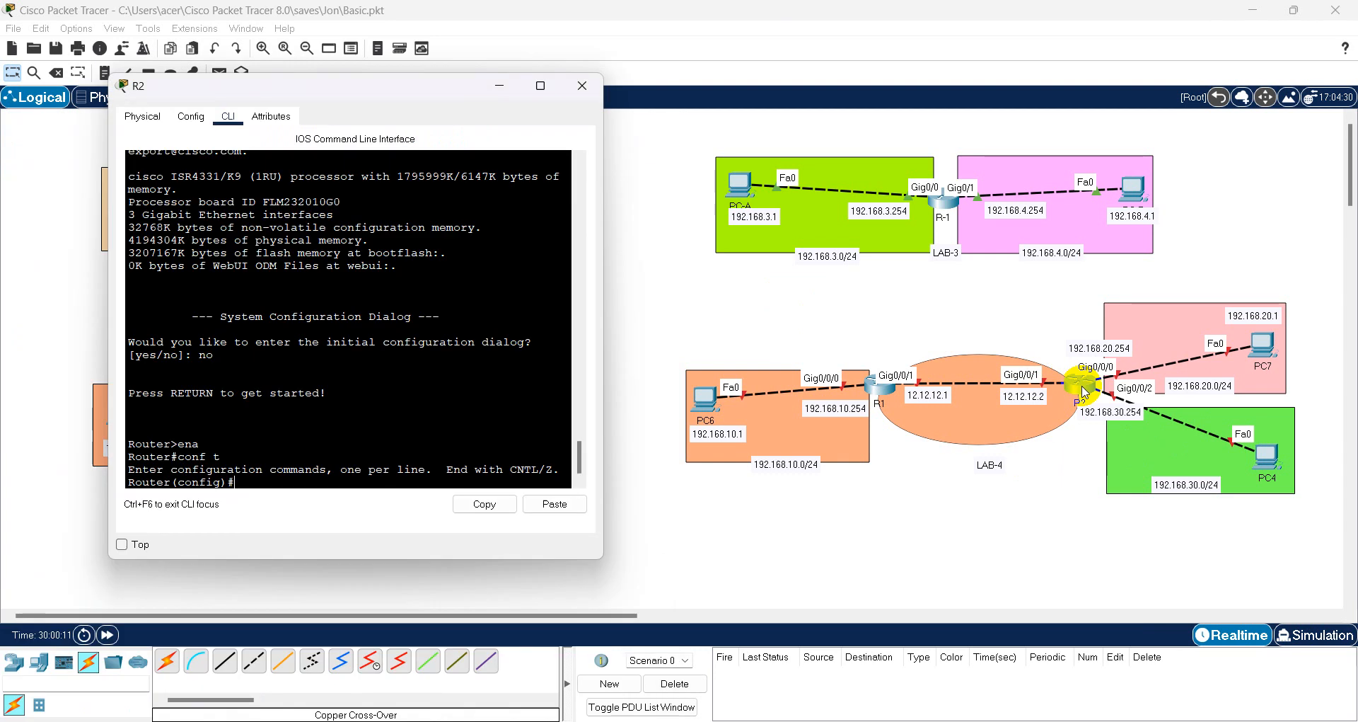
{"action": "key", "text": "Return"}
{"action": "key", "text": "Return"}
{"action": "right_click", "coordinate": [419, 373]}
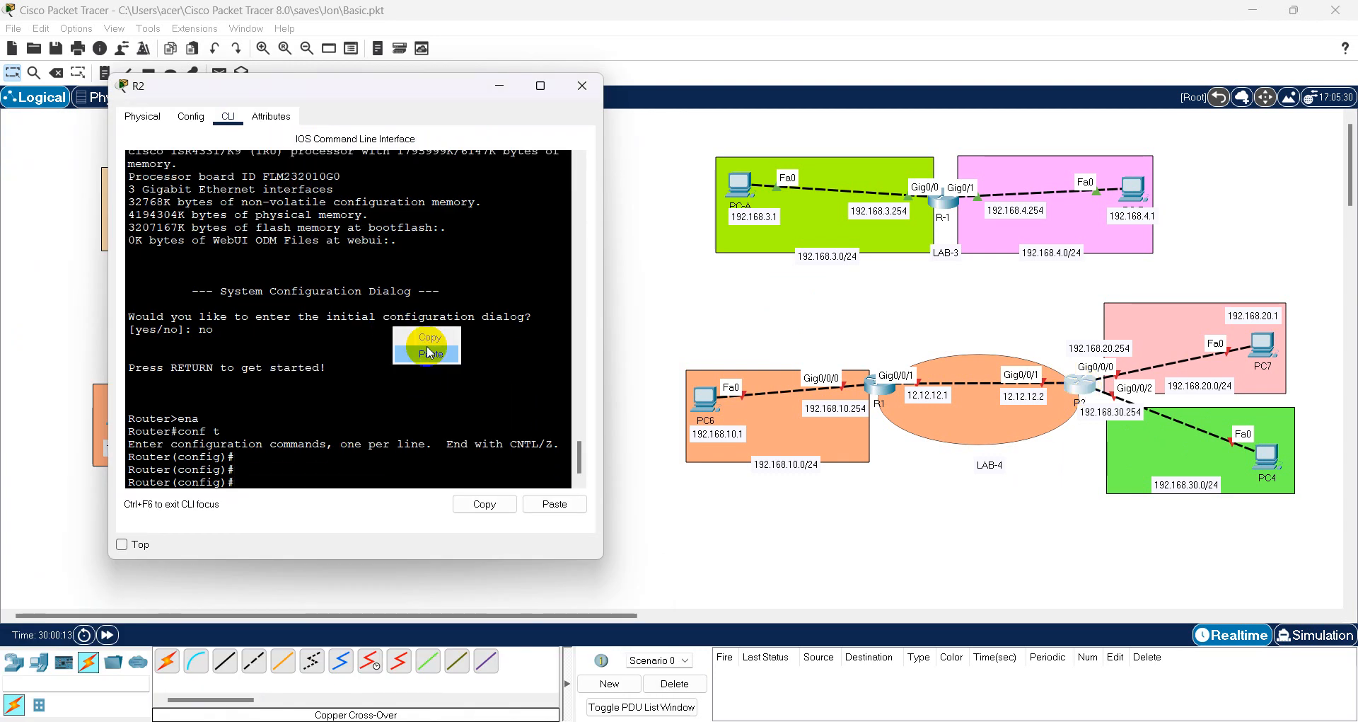
{"action": "left_click", "coordinate": [426, 345]}
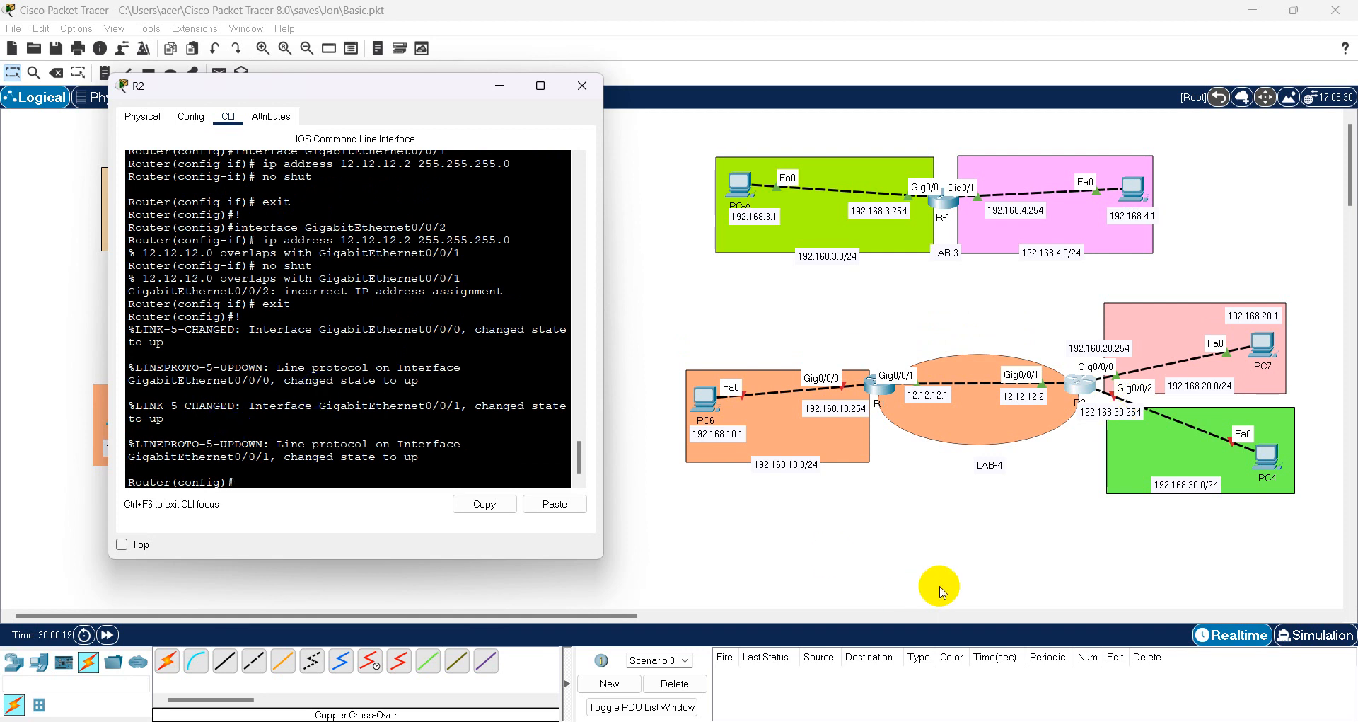
- Switch to Notepad++ and replace GigabitEthernet0/0/2's address and mask with a copy of GigabitEthernet0/0/0's, changing the third octet to 30
{"action": "mouse_move", "coordinate": [721, 720]}
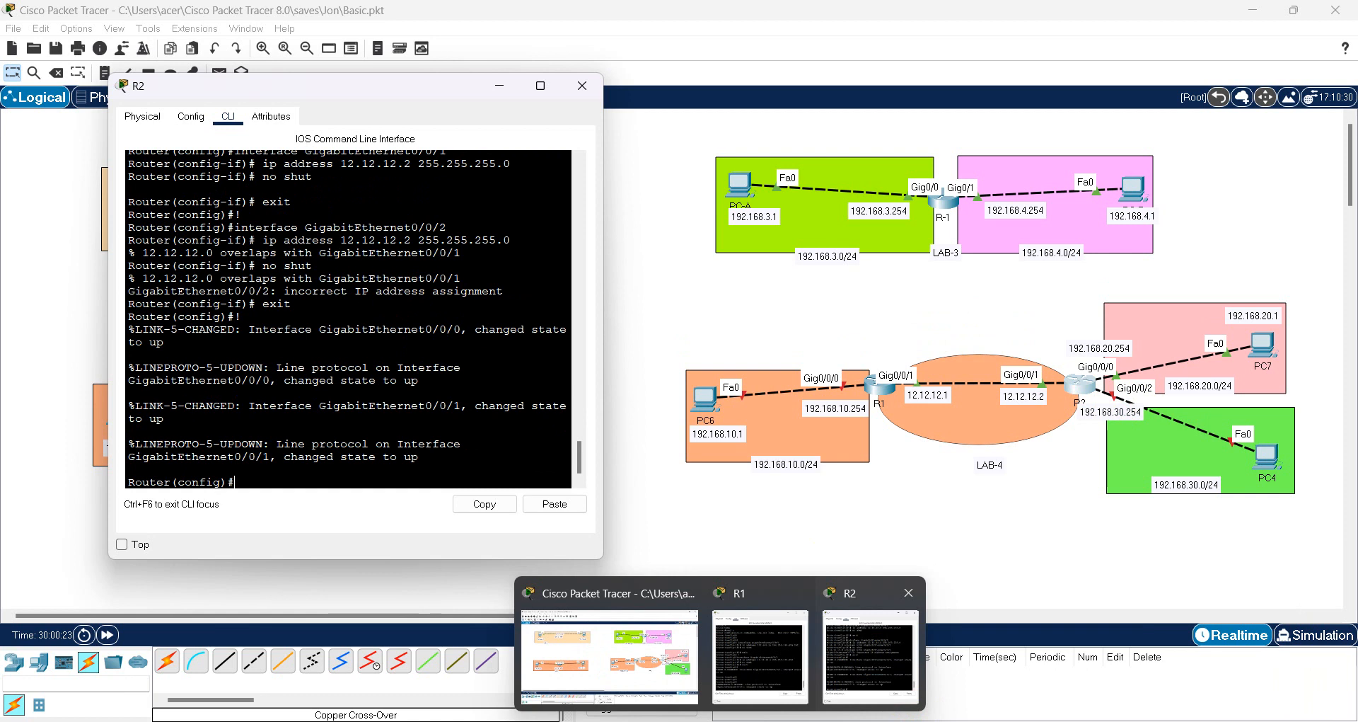
{"action": "left_click", "coordinate": [689, 721]}
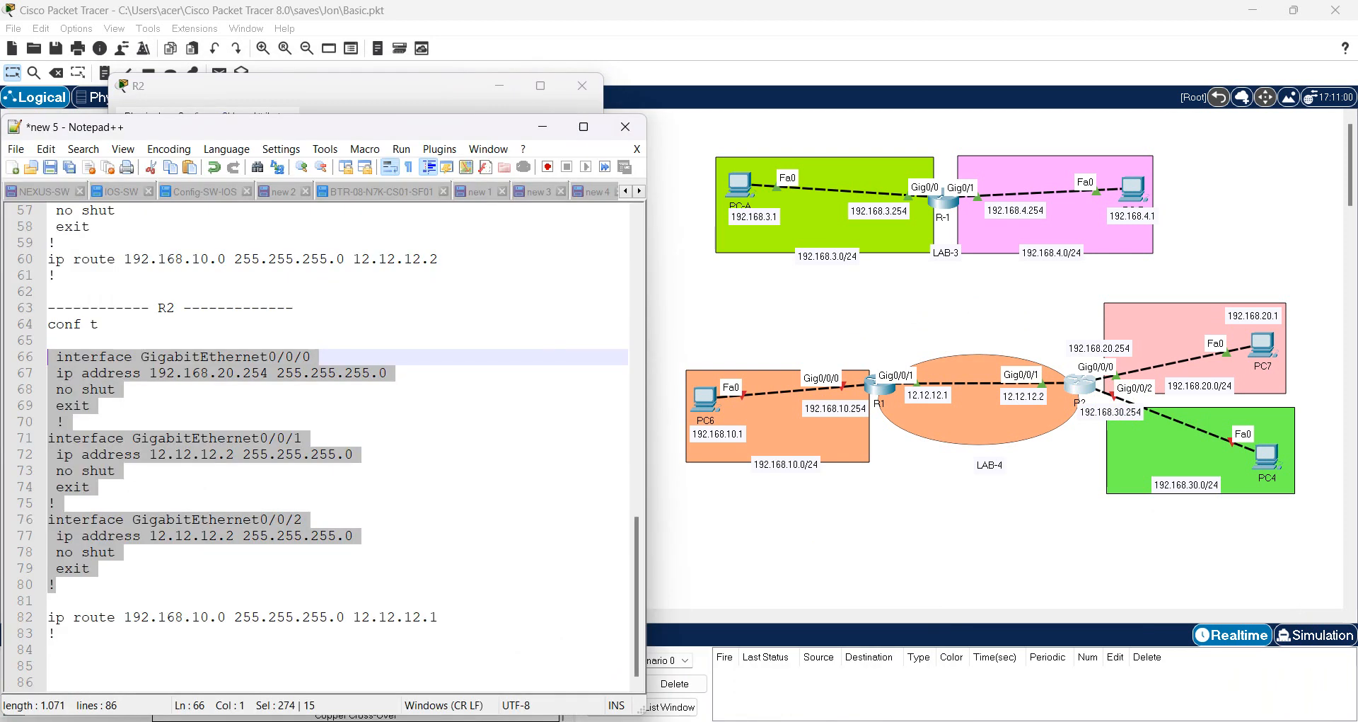
{"action": "left_click", "coordinate": [253, 541]}
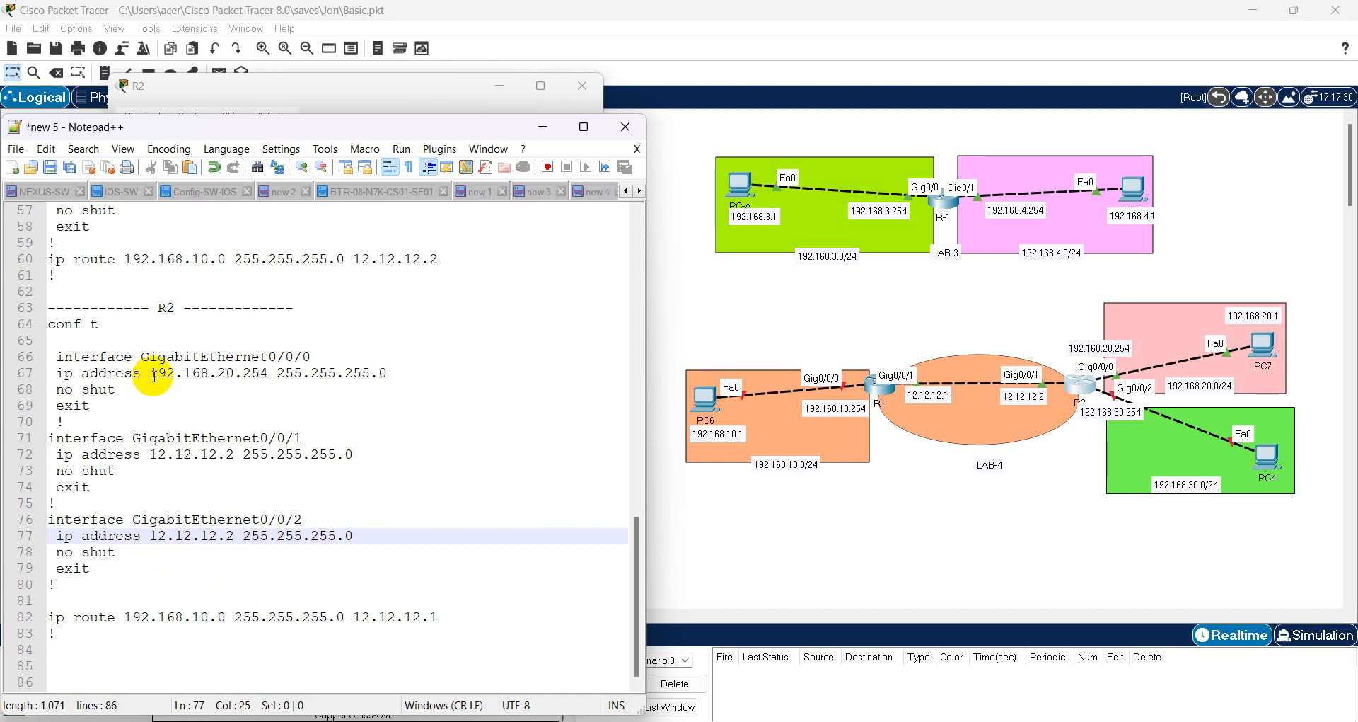
{"action": "left_click_drag", "start_coordinate": [147, 372], "coordinate": [427, 368]}
{"action": "key", "text": "ctrl+c"}
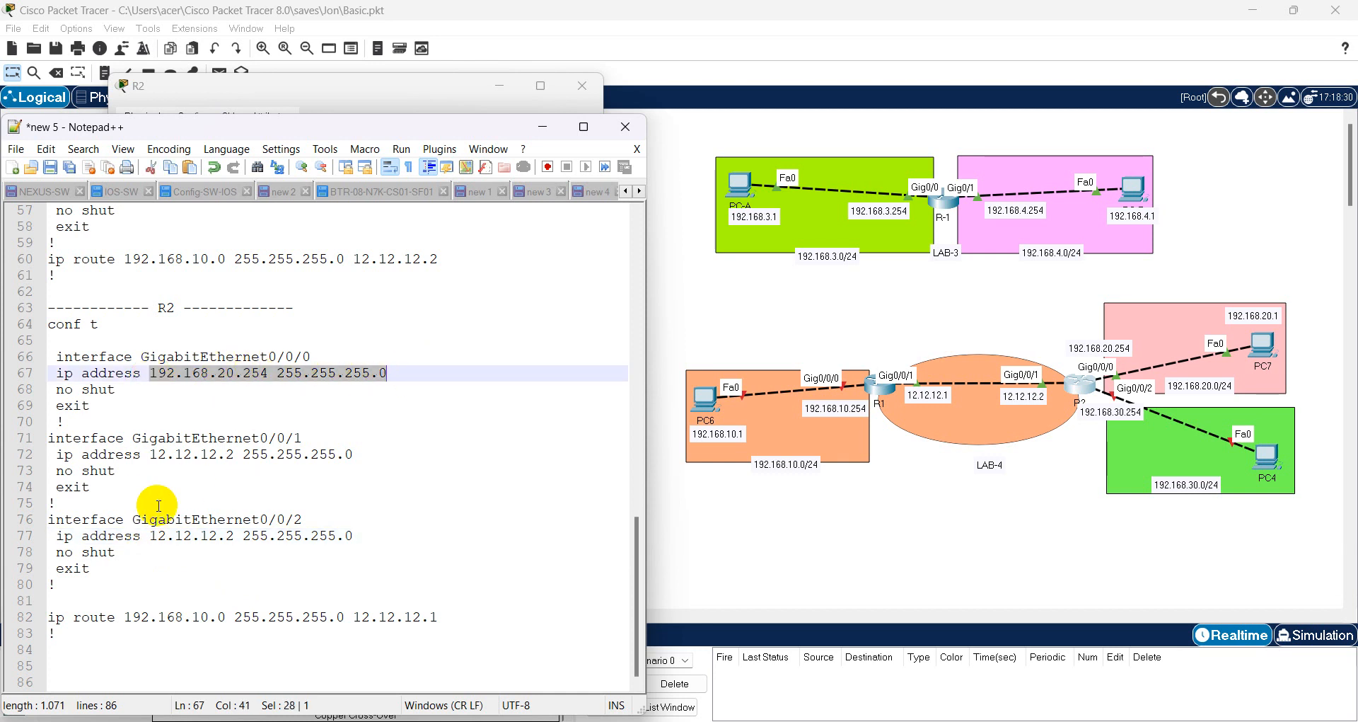
{"action": "left_click_drag", "start_coordinate": [154, 536], "coordinate": [380, 533]}
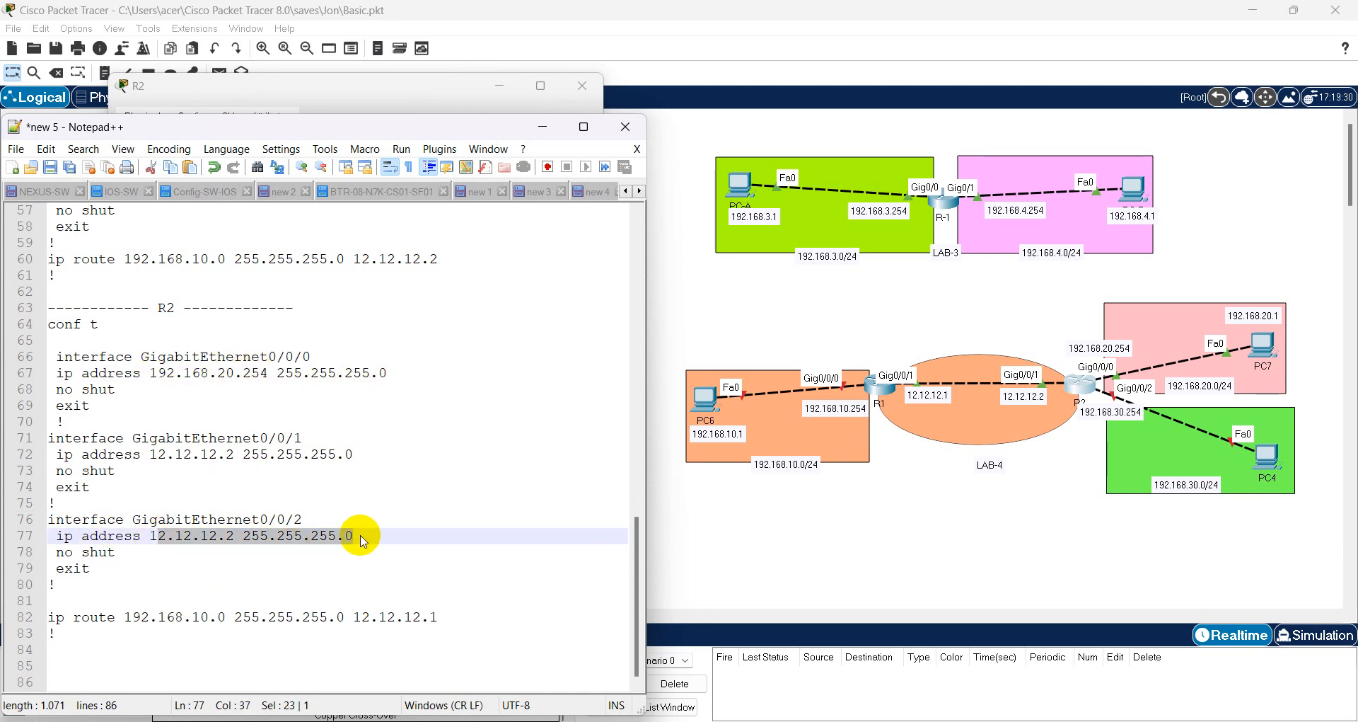
{"action": "key", "text": "ctrl+v"}
{"action": "left_click_drag", "start_coordinate": [236, 527], "coordinate": [235, 538]}
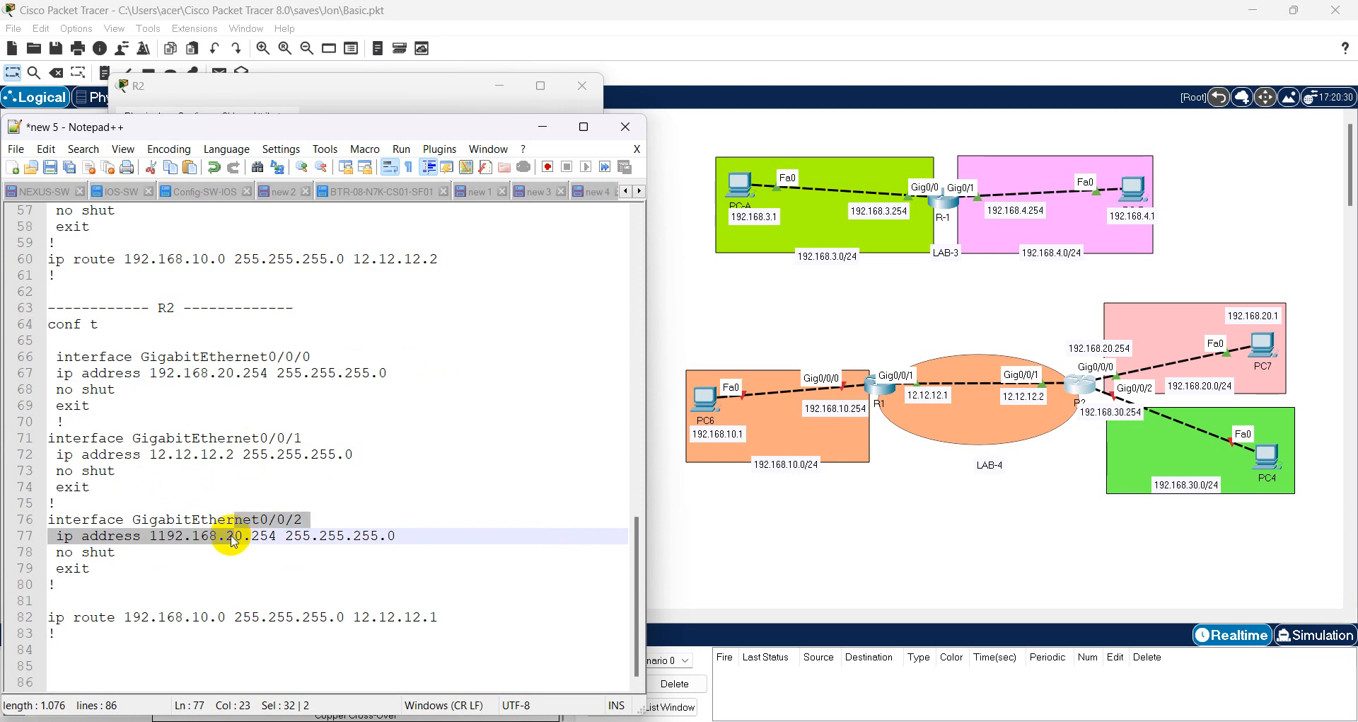
{"action": "left_click", "coordinate": [233, 538]}
{"action": "type", "text": "3"}
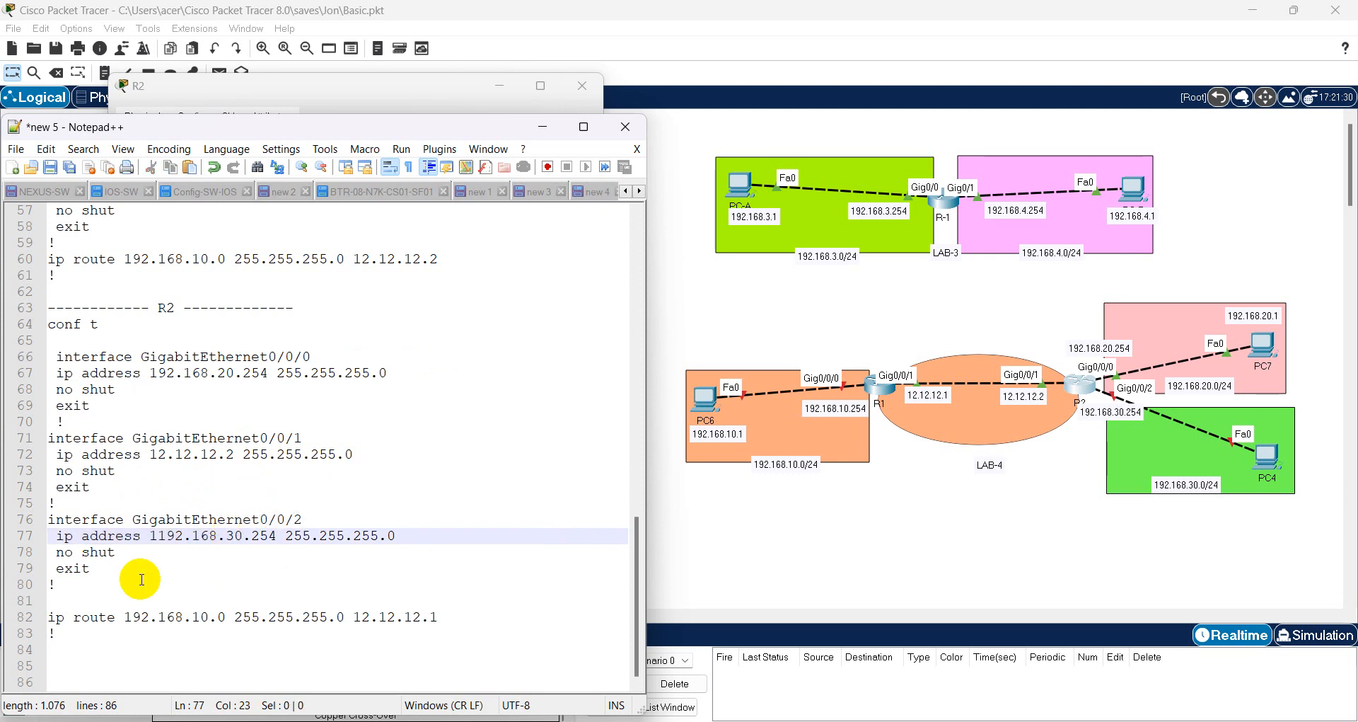
- Copy the GigabitEthernet0/0/2 block and try to apply it at R2's global configuration prompt in Packet Tracer
{"action": "left_click_drag", "start_coordinate": [121, 586], "coordinate": [3, 515]}
{"action": "key", "text": "ctrl+c"}
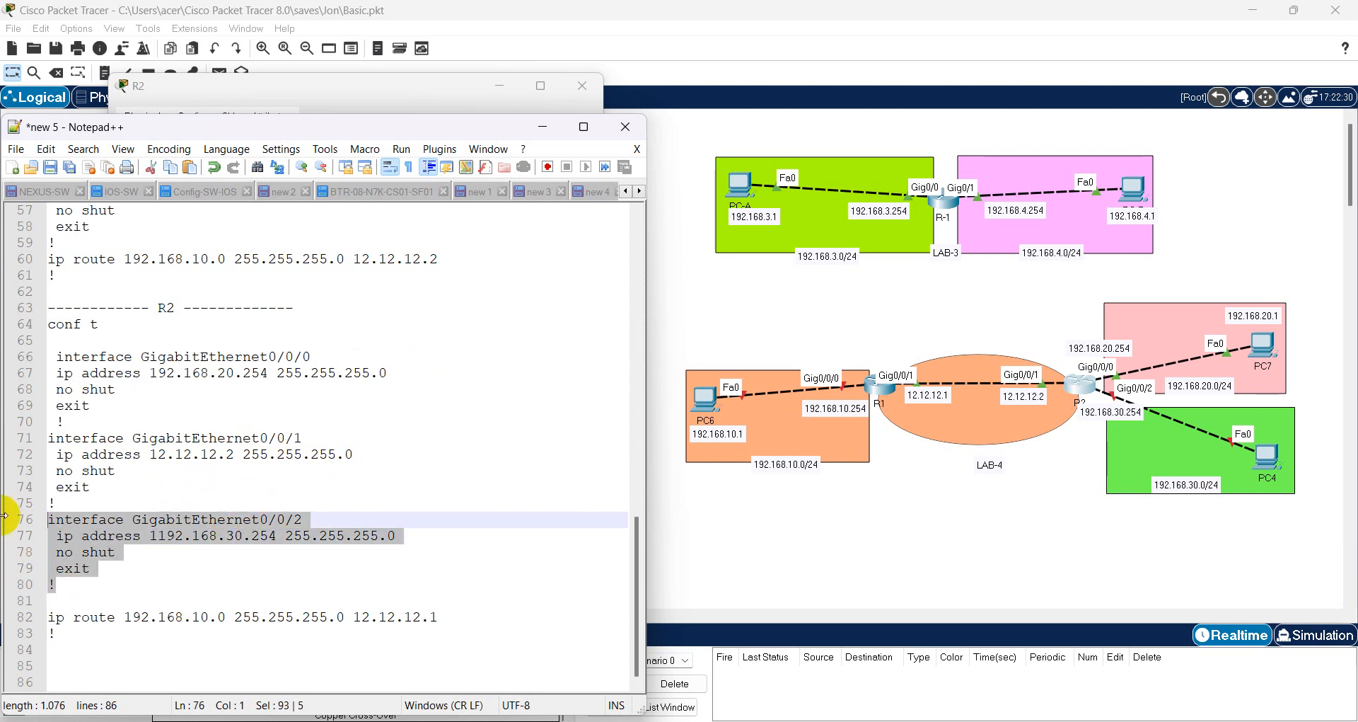
{"action": "left_click", "coordinate": [963, 467]}
{"action": "left_click", "coordinate": [1082, 384]}
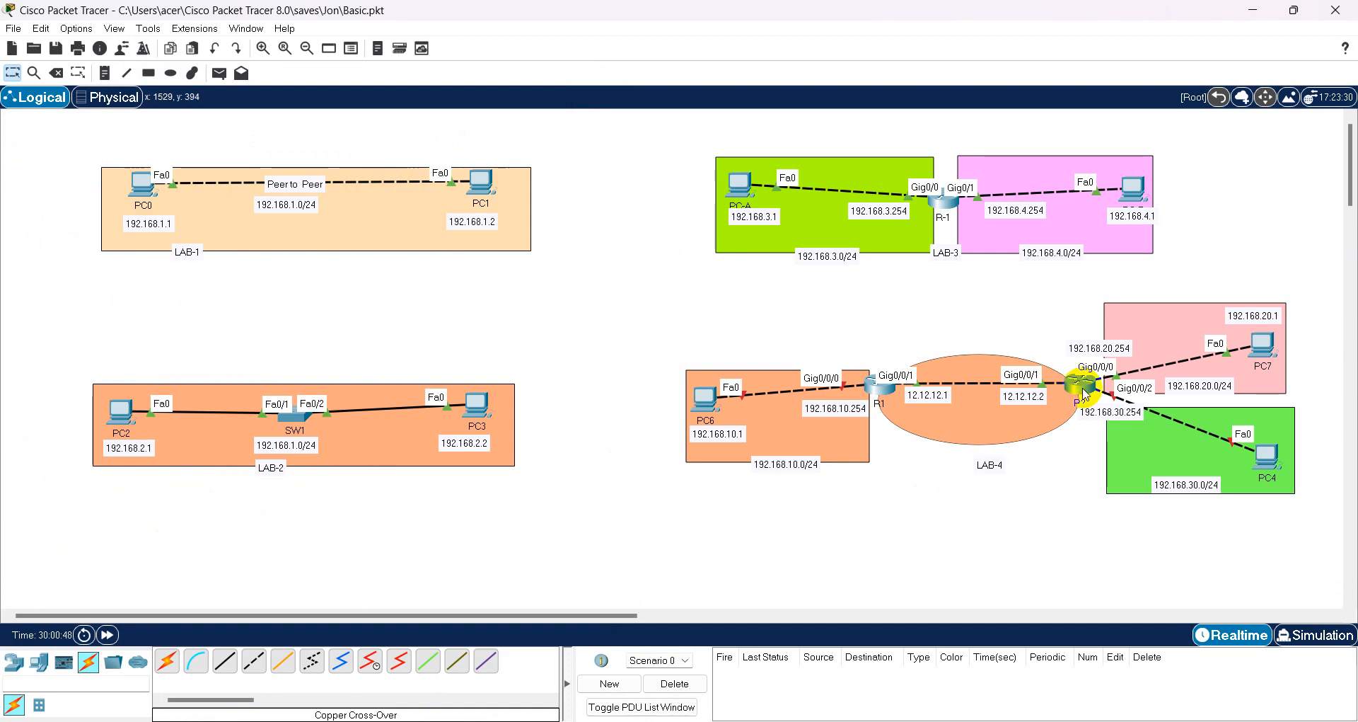
{"action": "key", "text": "Return"}
{"action": "key", "text": "Return"}
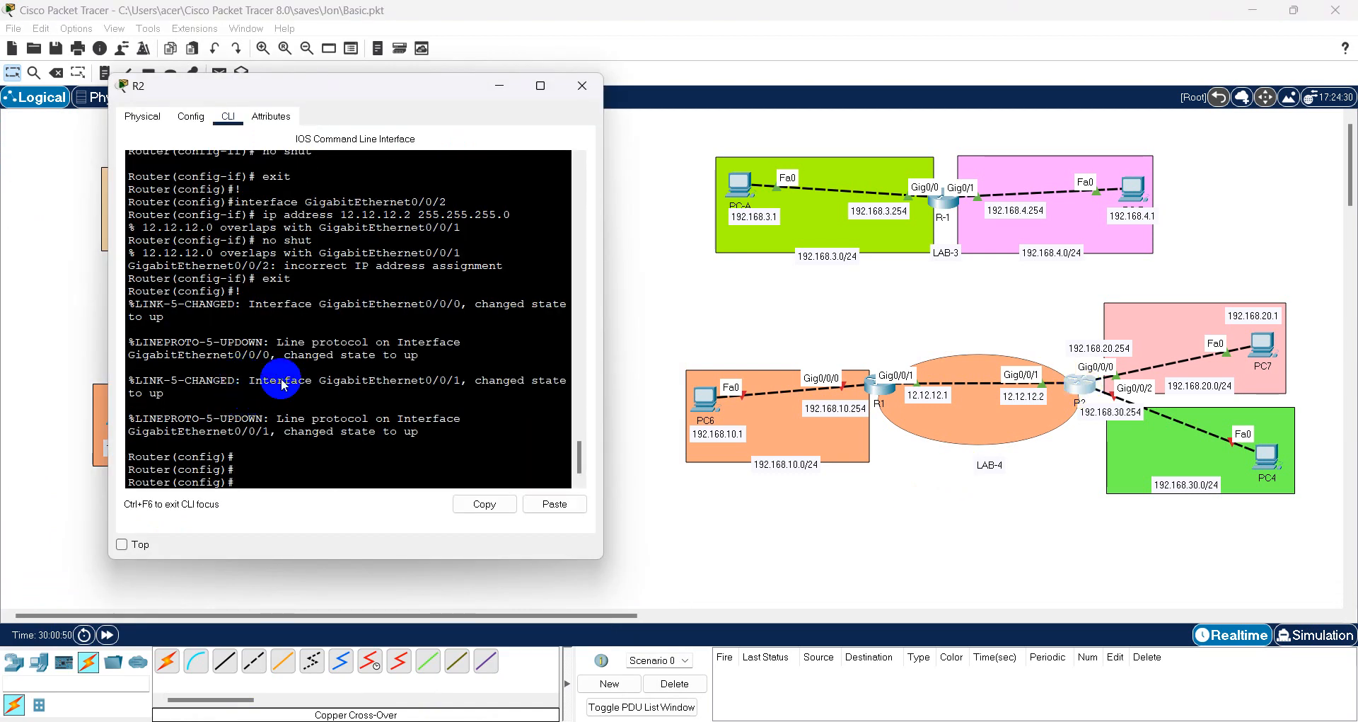
{"action": "right_click", "coordinate": [283, 382]}
{"action": "left_click", "coordinate": [320, 407]}
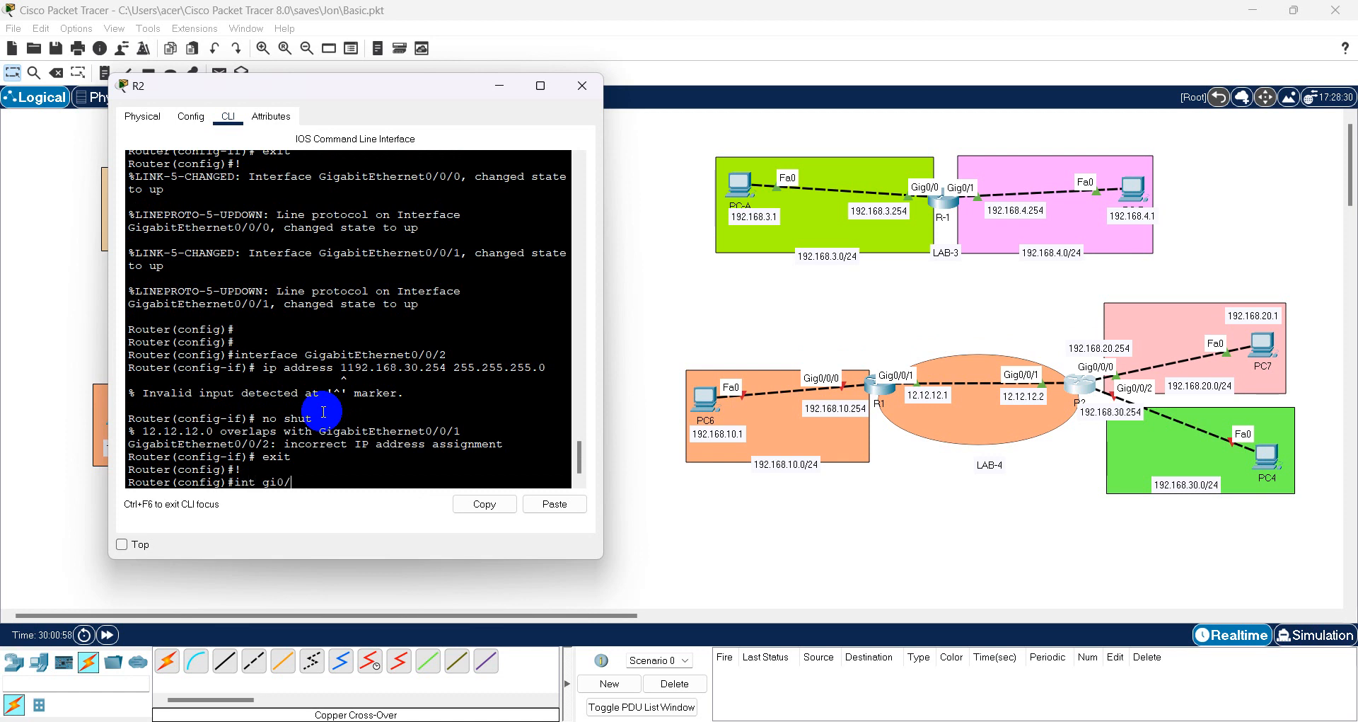
- Try to enable R2's GigabitEthernet0/0/2 with int gi0/0/2 and no sh, and return to global configuration mode with ex
{"action": "key", "text": "Return"}
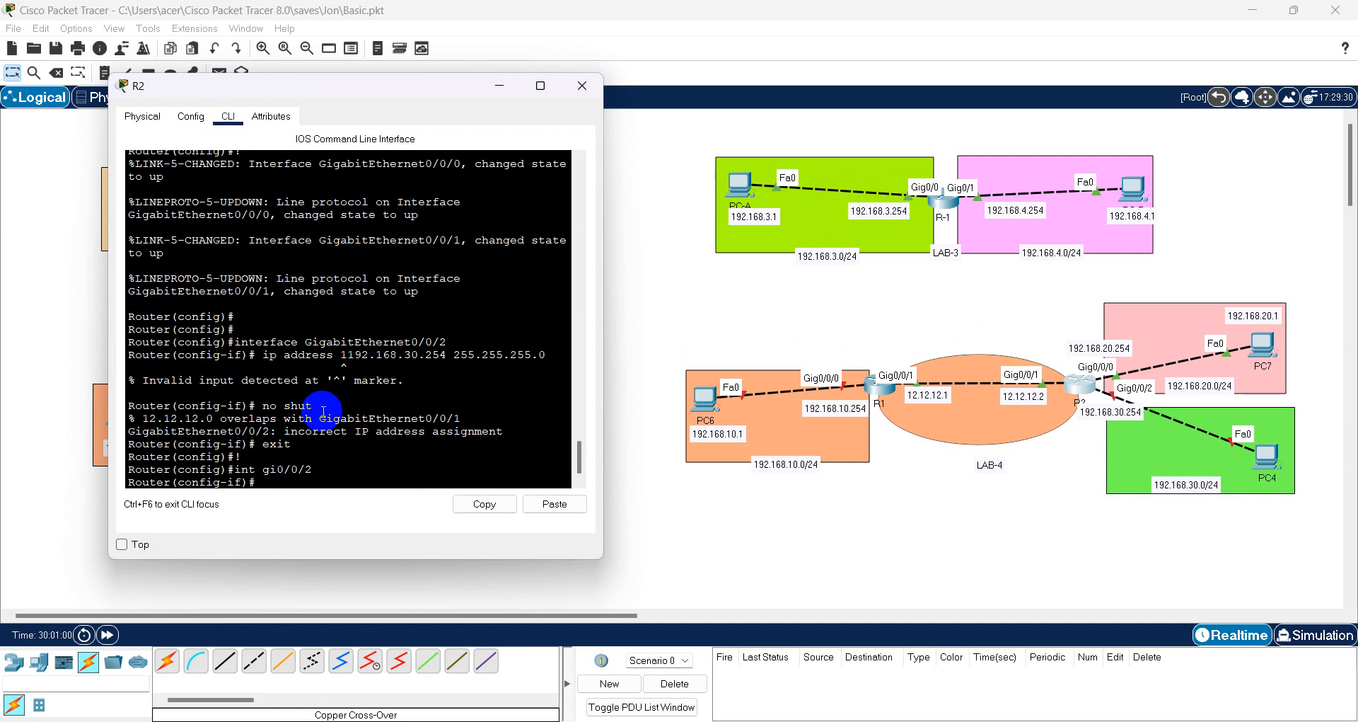
{"action": "type", "text": "no sh"}
{"action": "key", "text": "Return"}
{"action": "key", "text": "Return"}
{"action": "key", "text": "Return"}
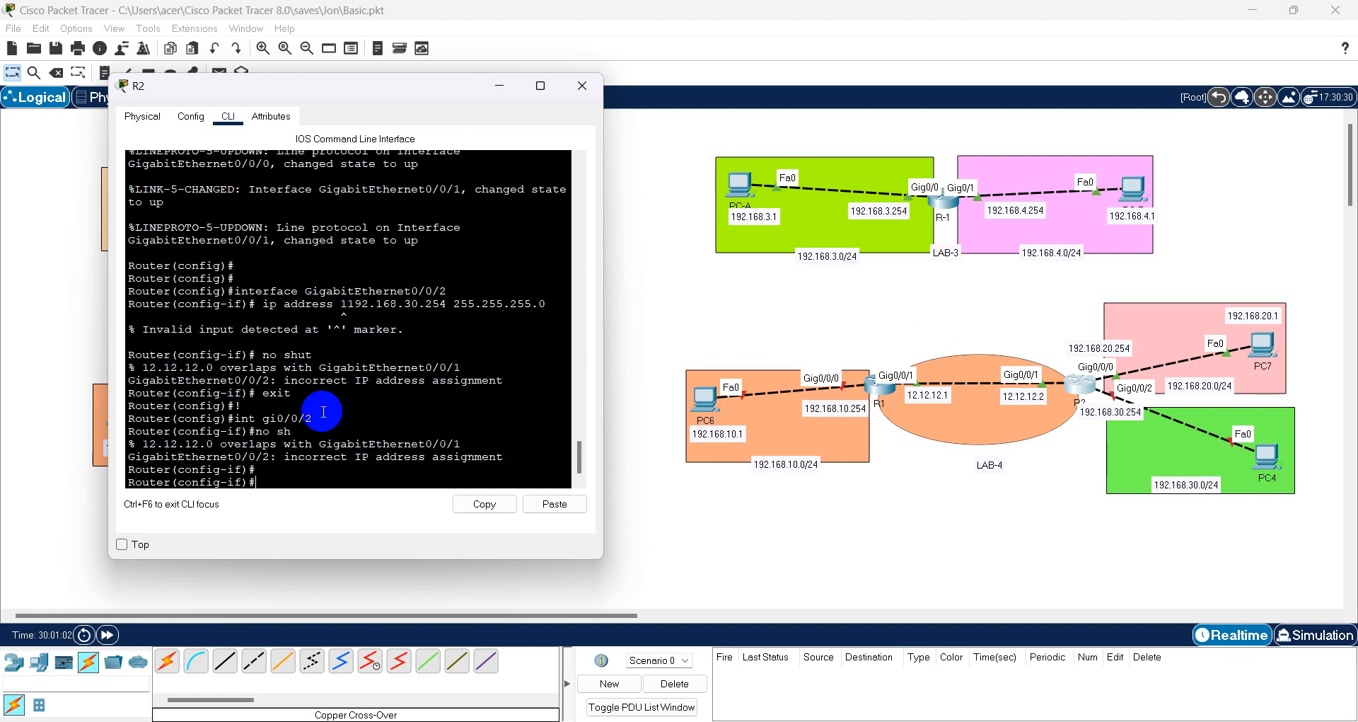
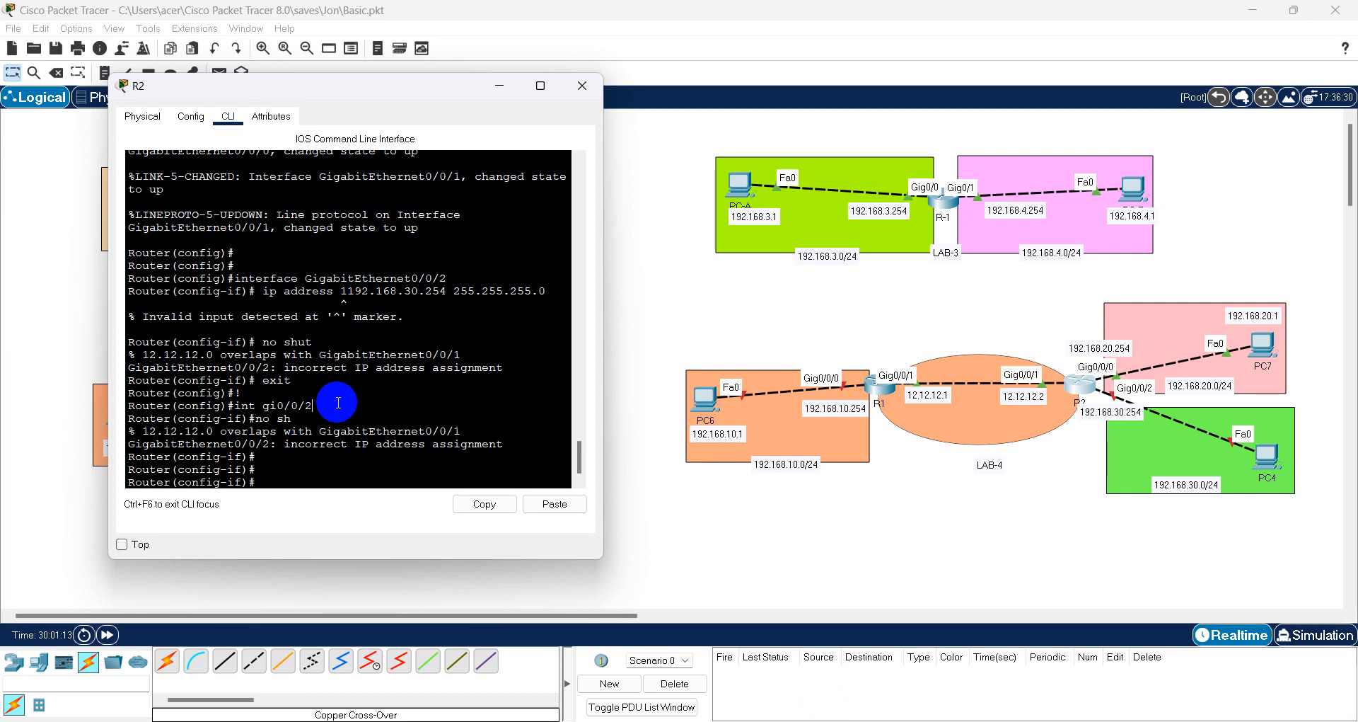
{"action": "type", "text": "ex"}
{"action": "key", "text": "Return"}
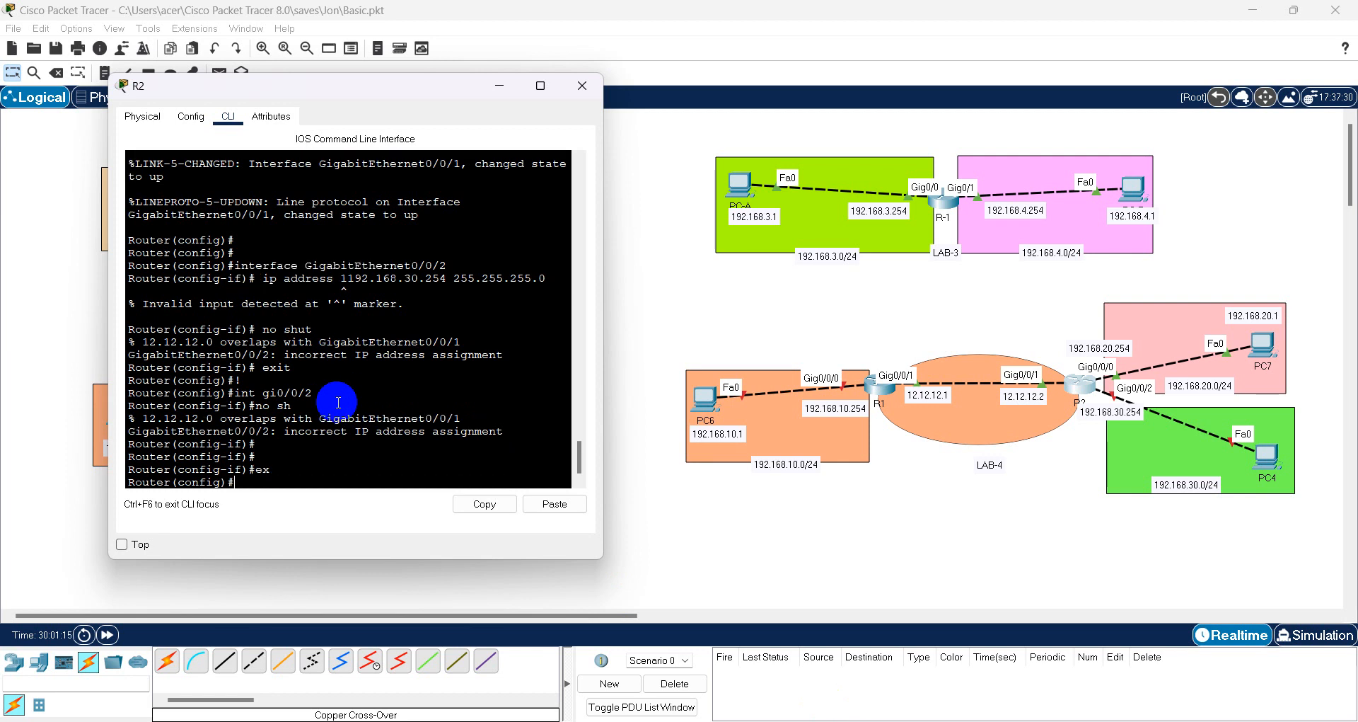
- Reset R2's GigabitEthernet0/0/1 to its default configuration with default int gi0/0/1
{"action": "type", "text": "defa"}
{"action": "key", "text": "Tab"}
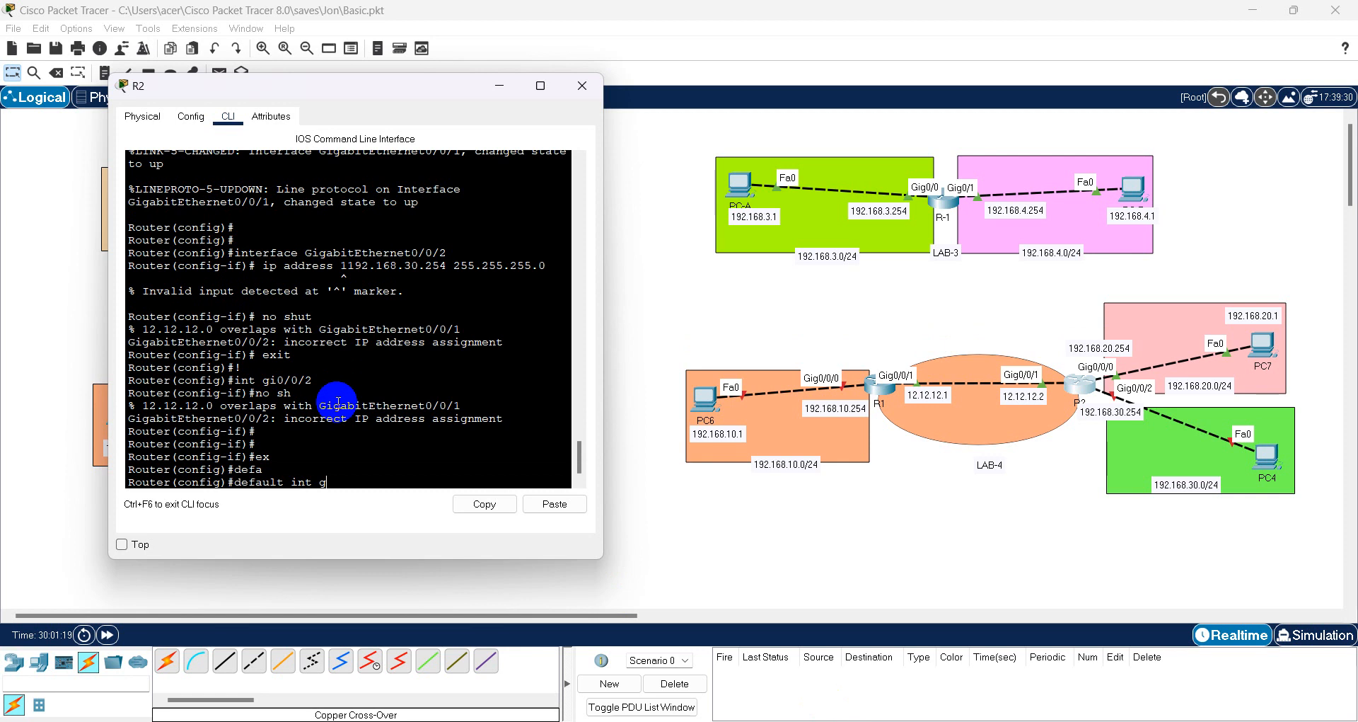
{"action": "type", "text": "int gi0/0/1"}
{"action": "key", "text": "Return"}
{"action": "key", "text": "Return"}
{"action": "key", "text": "Return"}
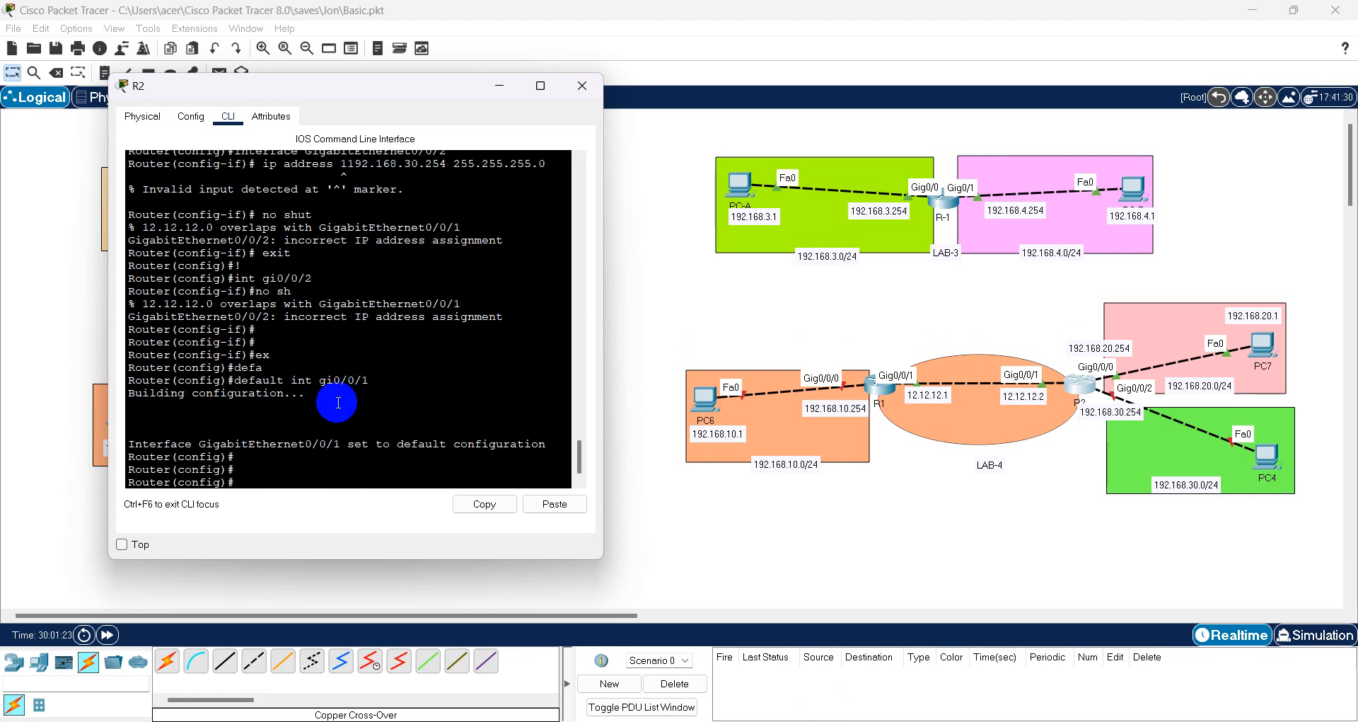
- Switch to Notepad++, try the mask 255.255.255.252 in R2's GigabitEthernet0/0/1 block and restore it to 255.255.255.0
{"action": "left_click", "coordinate": [966, 721]}
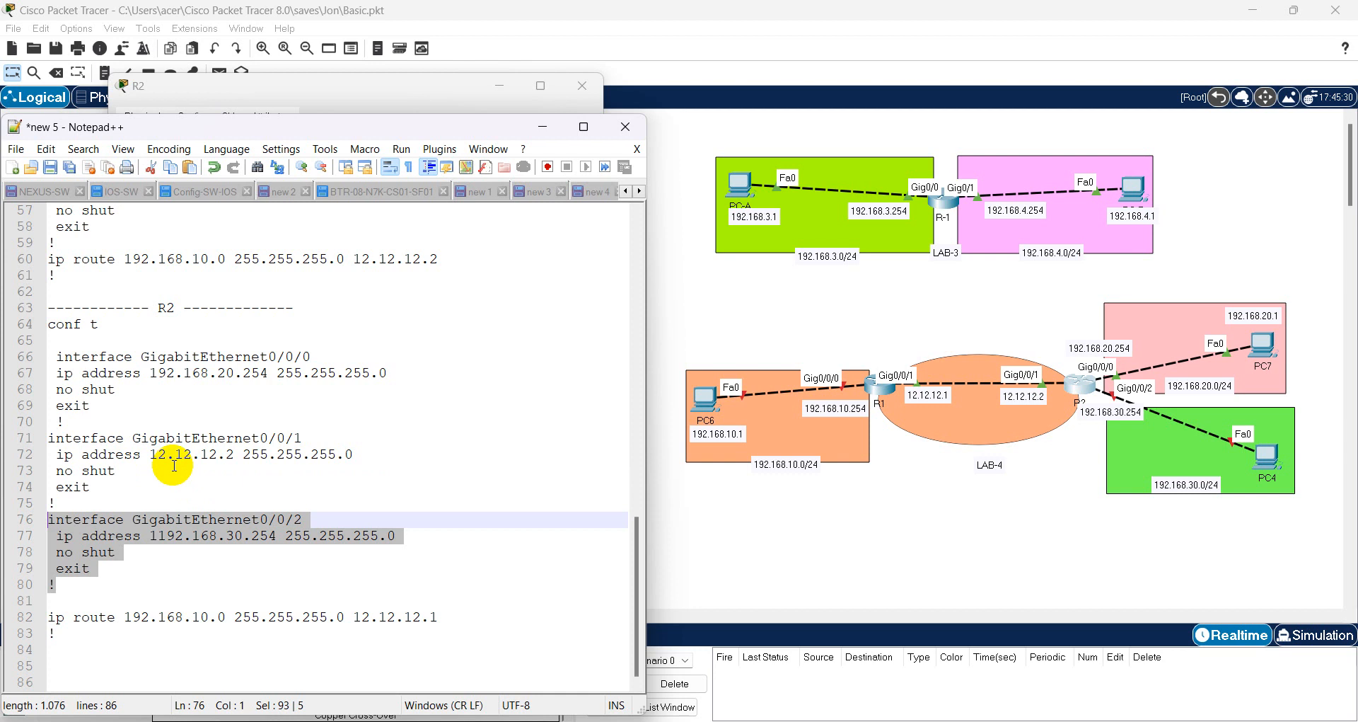
{"action": "left_click", "coordinate": [354, 456]}
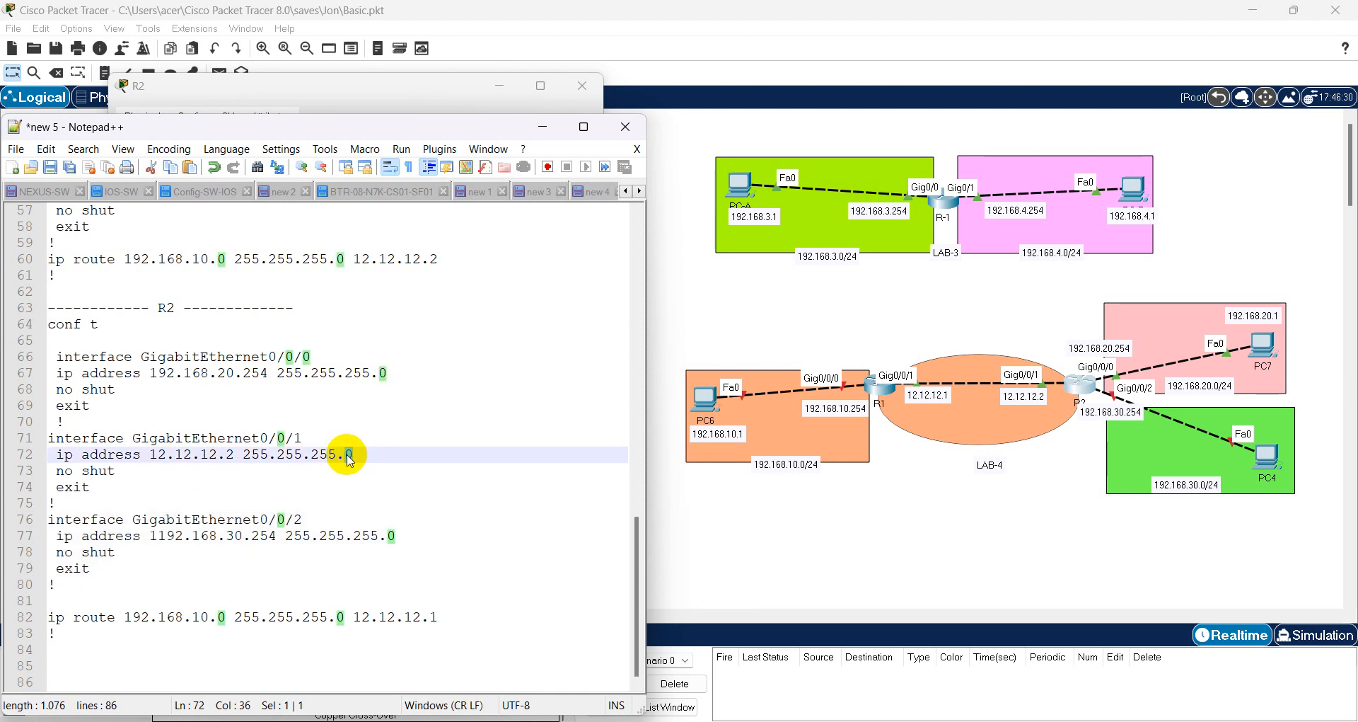
{"action": "key", "text": "BackSpace"}
{"action": "type", "text": "252"}
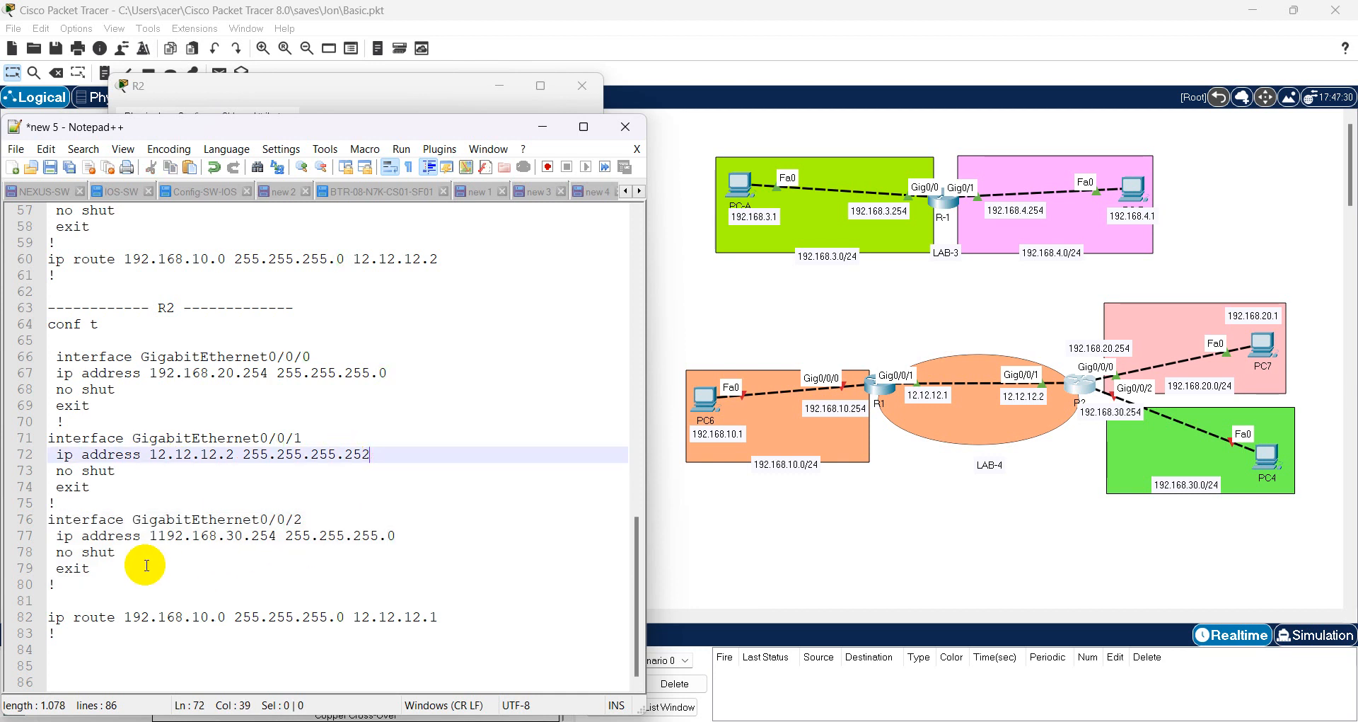
{"action": "key", "text": "BackSpace"}
{"action": "key", "text": "BackSpace"}
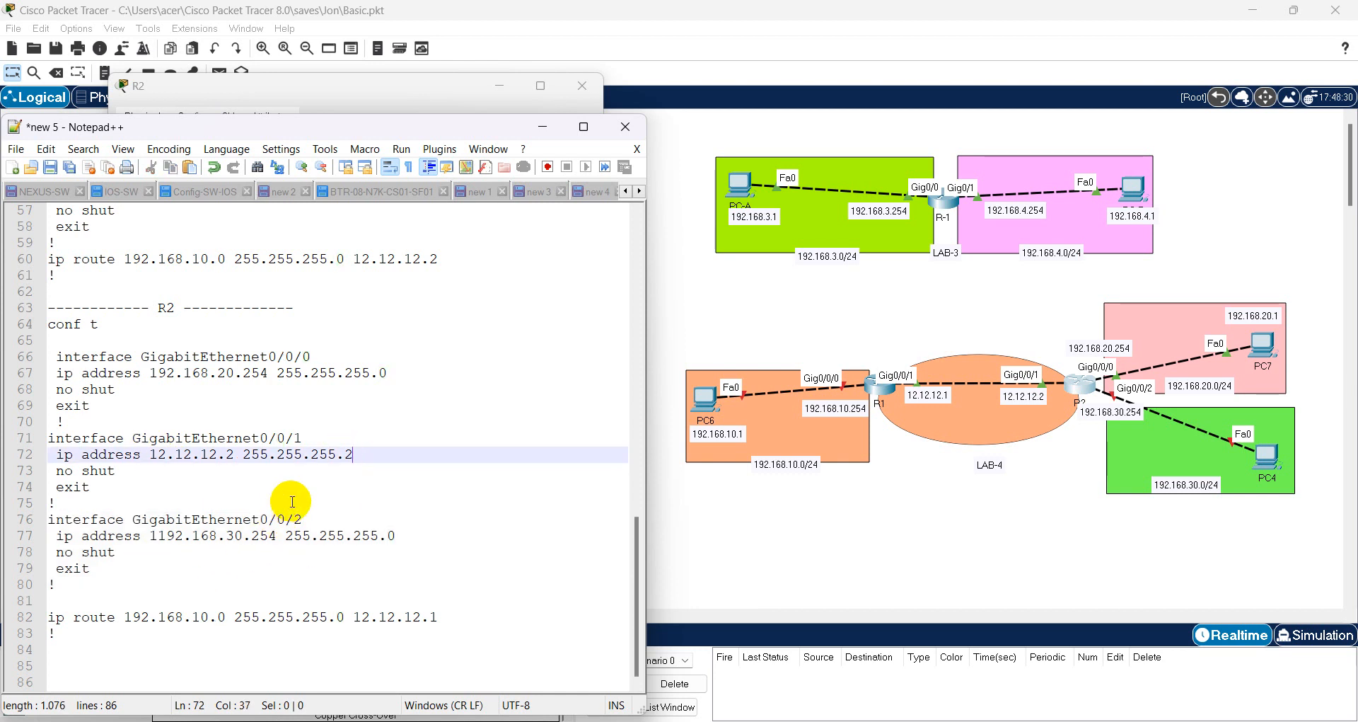
{"action": "type", "text": "0"}
- Reapply all three interface blocks of the R2 configuration from Notepad++ at R2's prompt in Packet Tracer
{"action": "left_click_drag", "start_coordinate": [152, 584], "coordinate": [3, 362]}
{"action": "key", "text": "ctrl+c"}
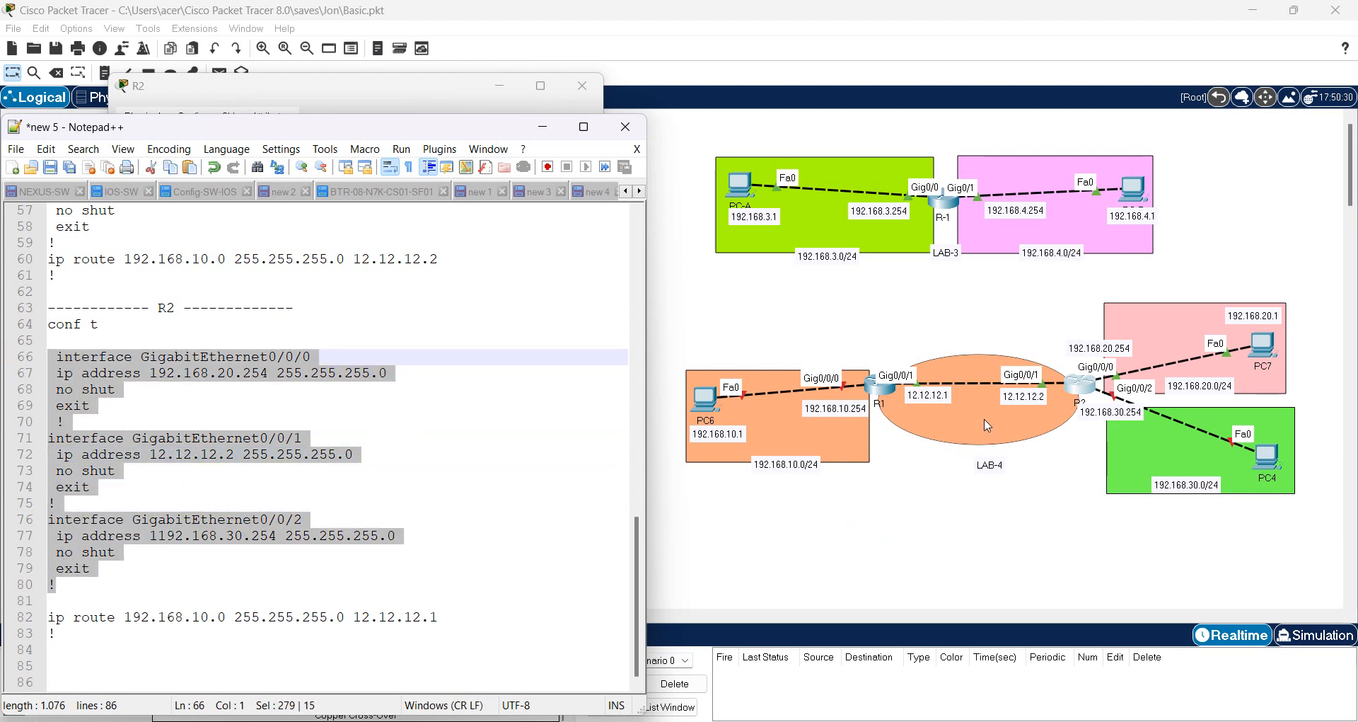
{"action": "left_click", "coordinate": [1083, 384]}
{"action": "left_click", "coordinate": [321, 388]}
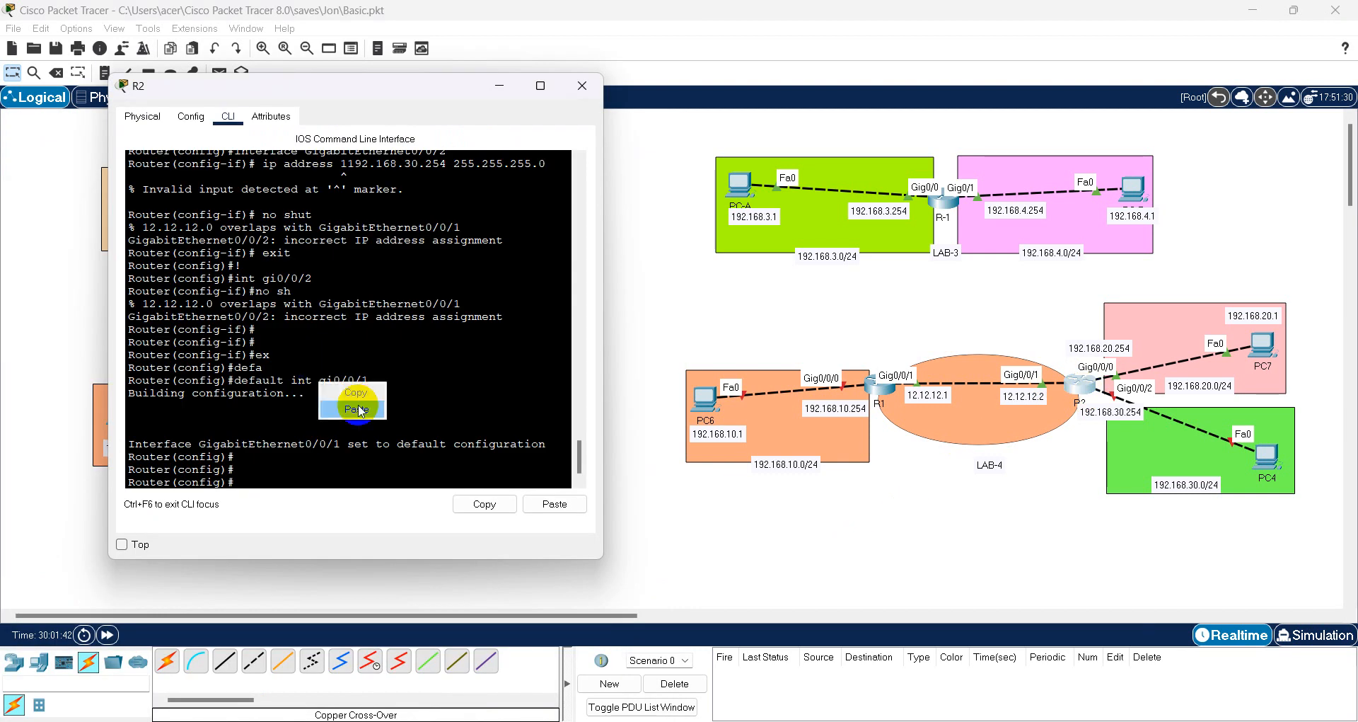
{"action": "key", "text": "ctrl+v"}
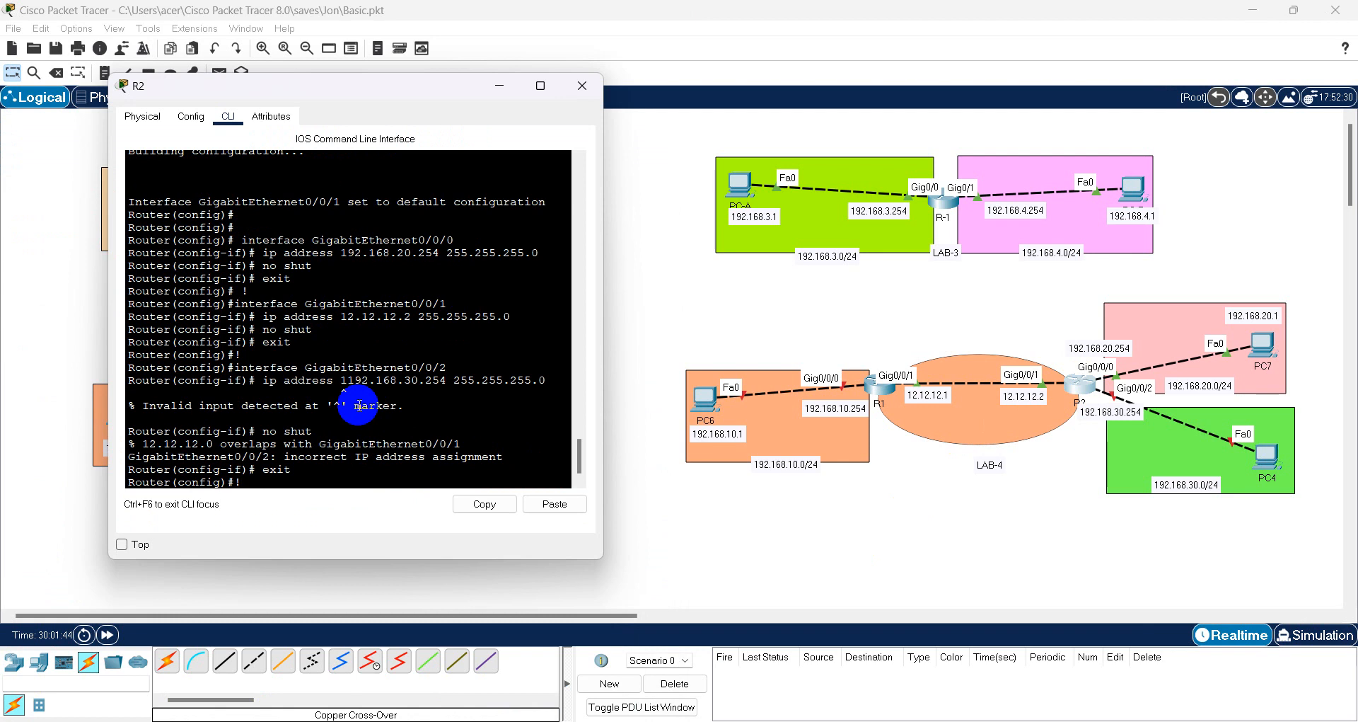
- Switch to Notepad++, correct GigabitEthernet0/0/2's address to 192.168.30.254 in the R2 configuration and copy that interface block
{"action": "key", "text": "alt+Tab"}
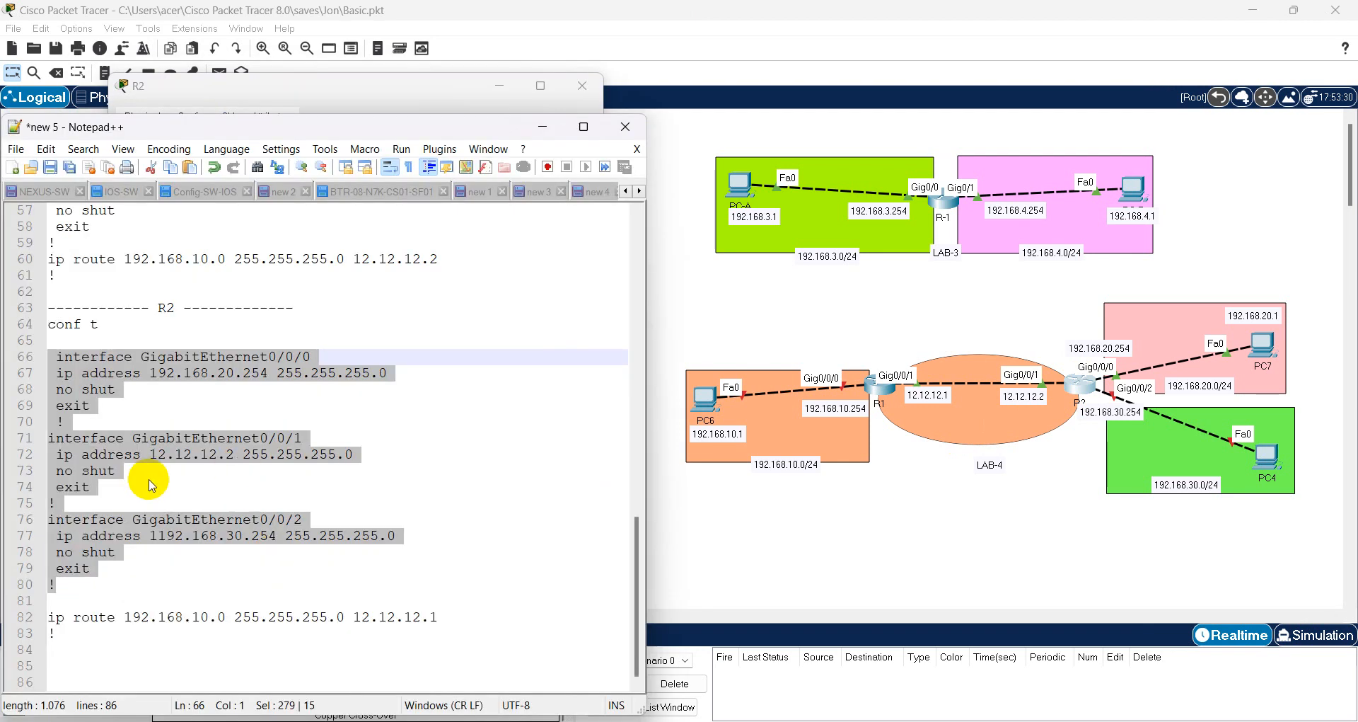
{"action": "left_click", "coordinate": [164, 539]}
{"action": "key", "text": "BackSpace"}
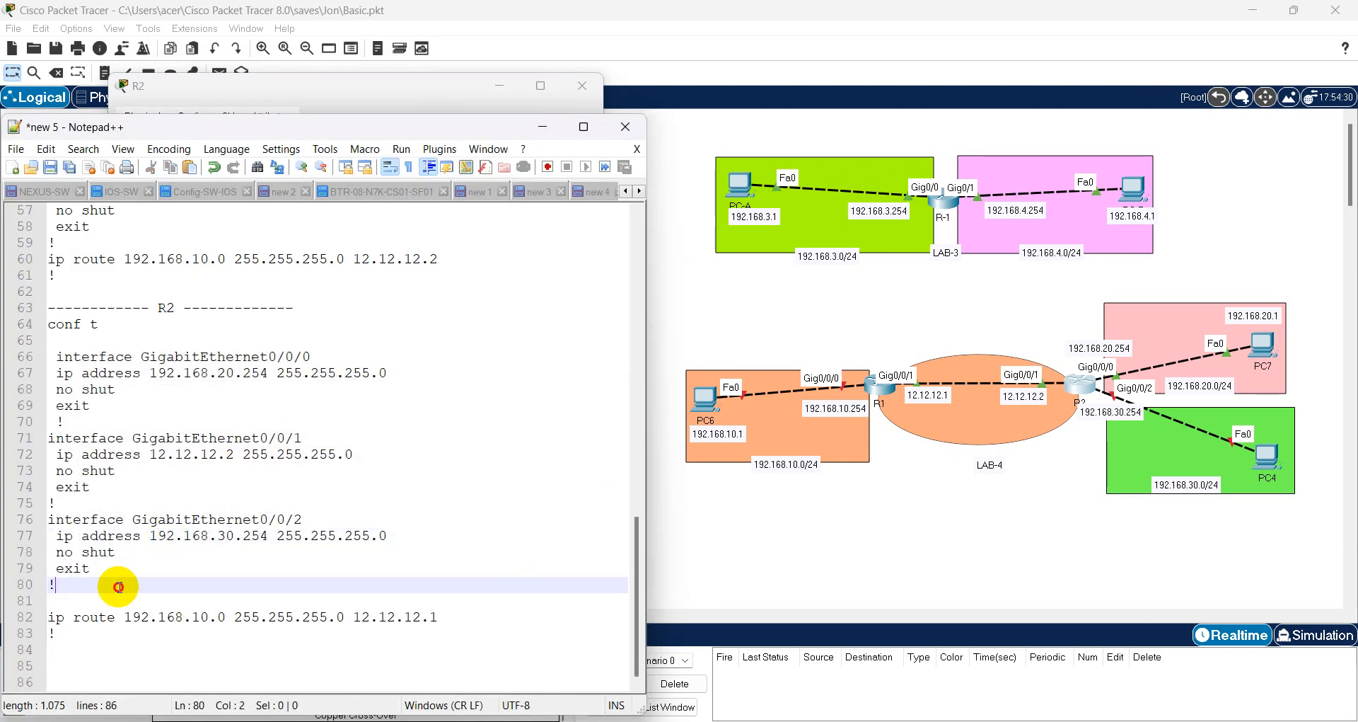
{"action": "left_click_drag", "start_coordinate": [112, 585], "coordinate": [23, 511]}
{"action": "key", "text": "ctrl+c"}
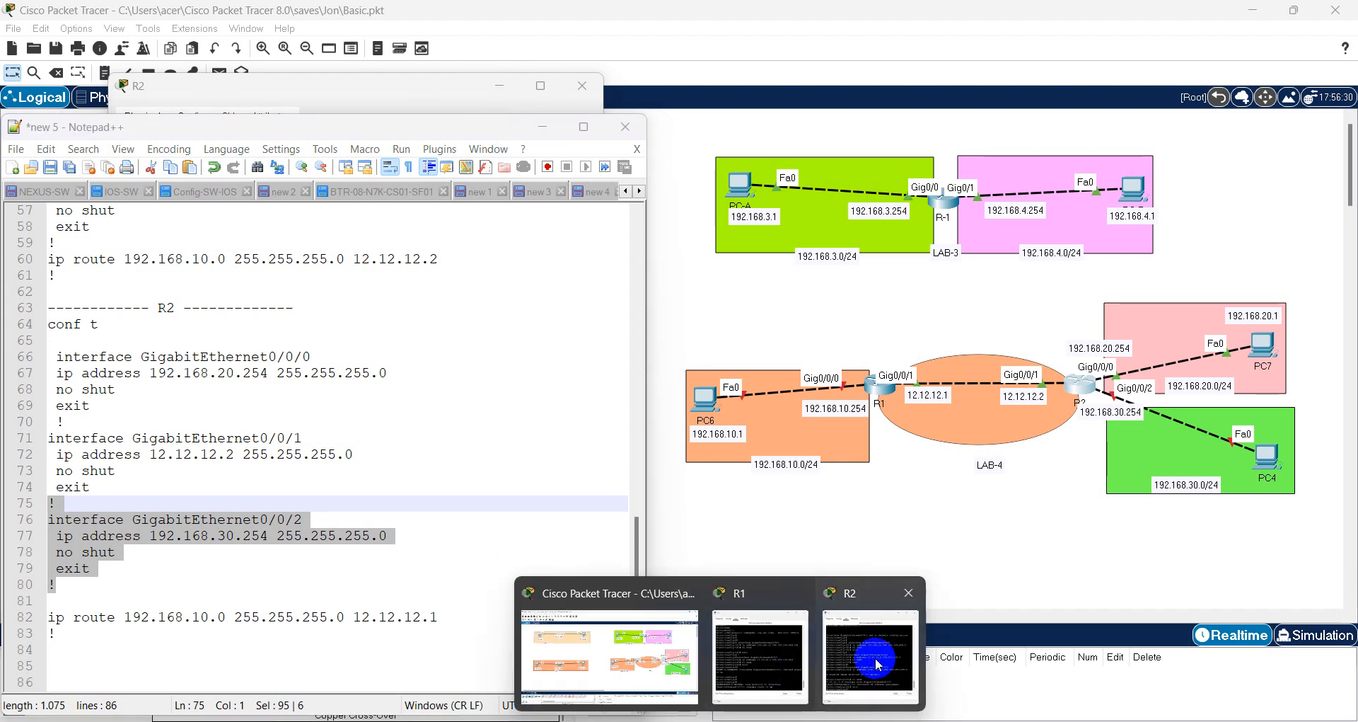
- Paste the copied GigabitEthernet0/0/2 block with IP address 192.168.30.254 255.255.255.0 into R2's command line
{"action": "left_click", "coordinate": [876, 658]}
{"action": "key", "text": "Return"}
{"action": "key", "text": "Return"}
{"action": "right_click", "coordinate": [343, 386]}
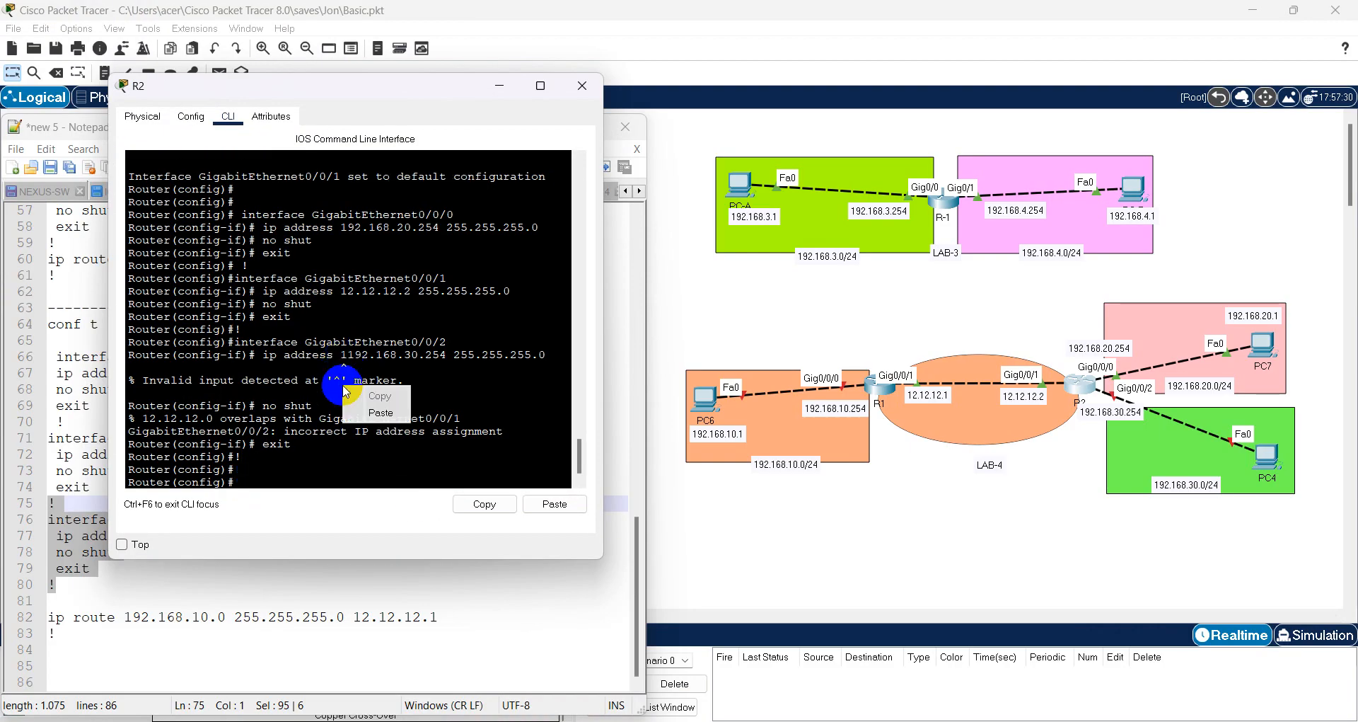
{"action": "left_click", "coordinate": [368, 414]}
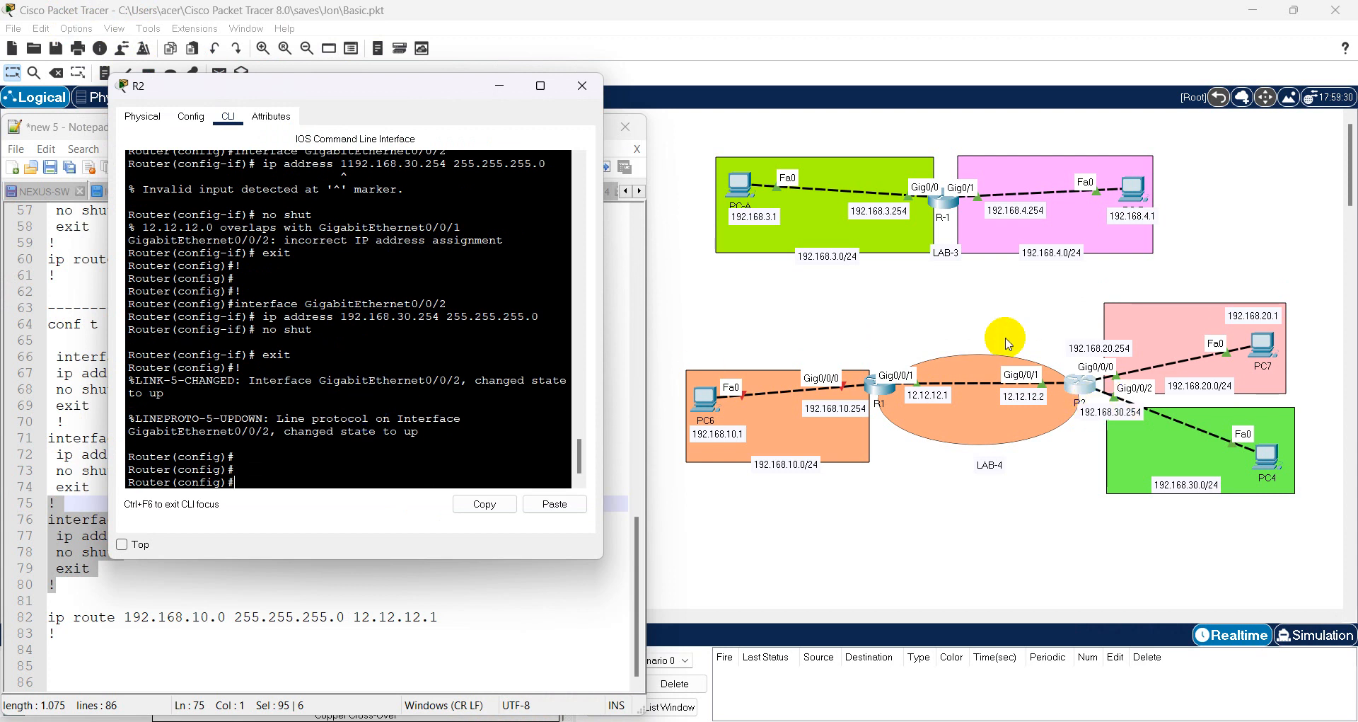
{"action": "left_click", "coordinate": [350, 337]}
- Reset R1's interfaces gi0/0/1 and gi0/0/2 to their default configuration from its command line
{"action": "left_click", "coordinate": [880, 402]}
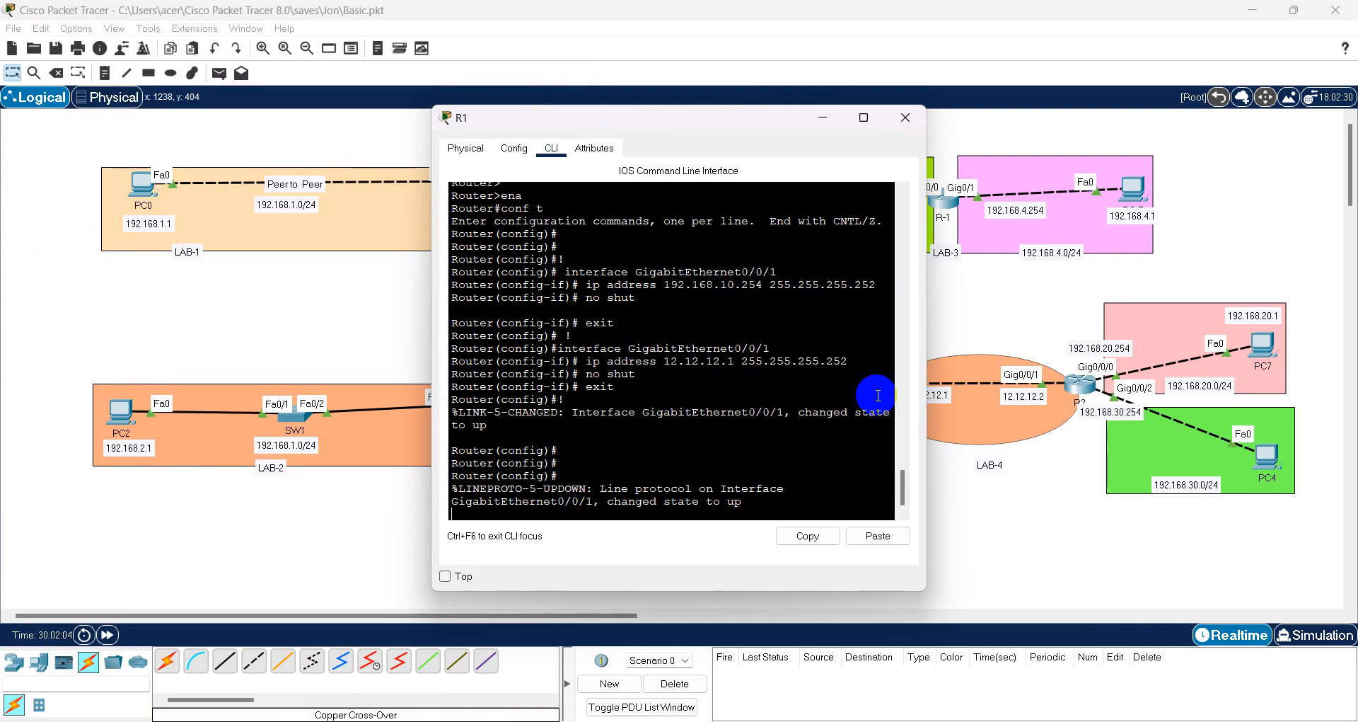
{"action": "double_click", "coordinate": [848, 363]}
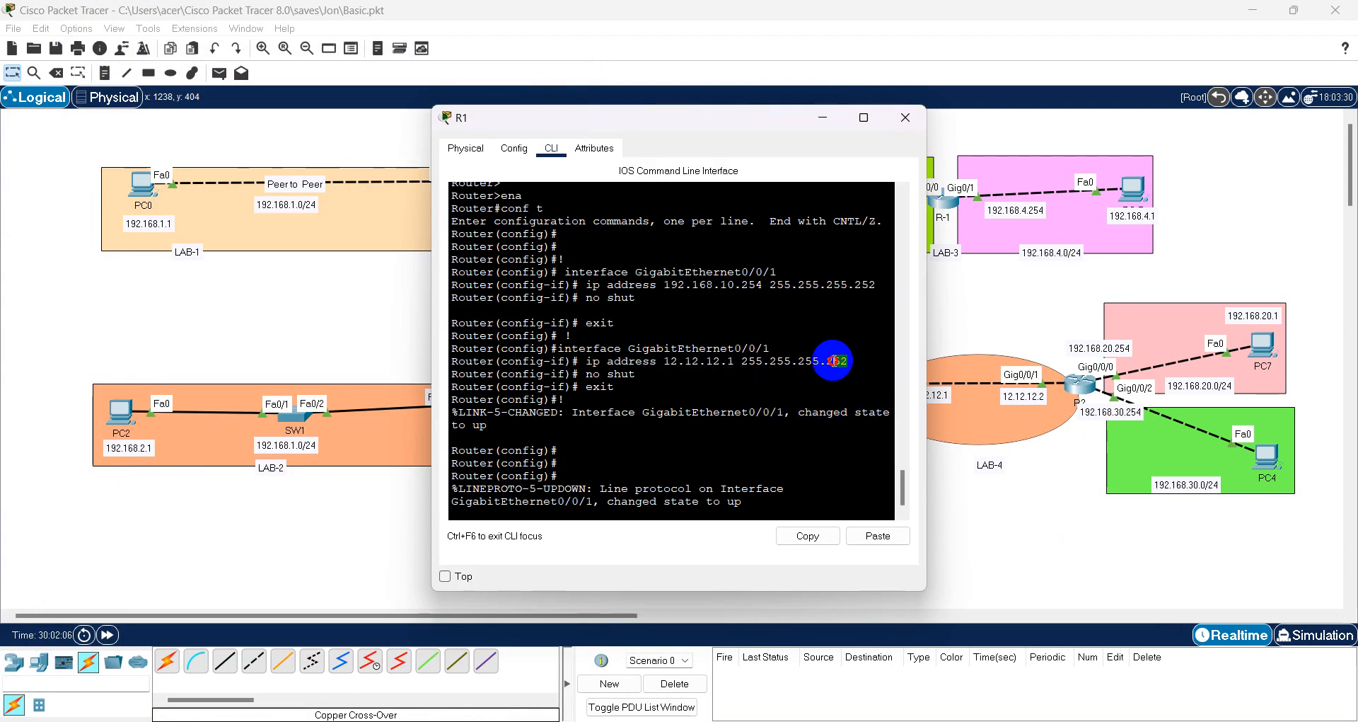
{"action": "left_click_drag", "start_coordinate": [883, 287], "coordinate": [863, 286]}
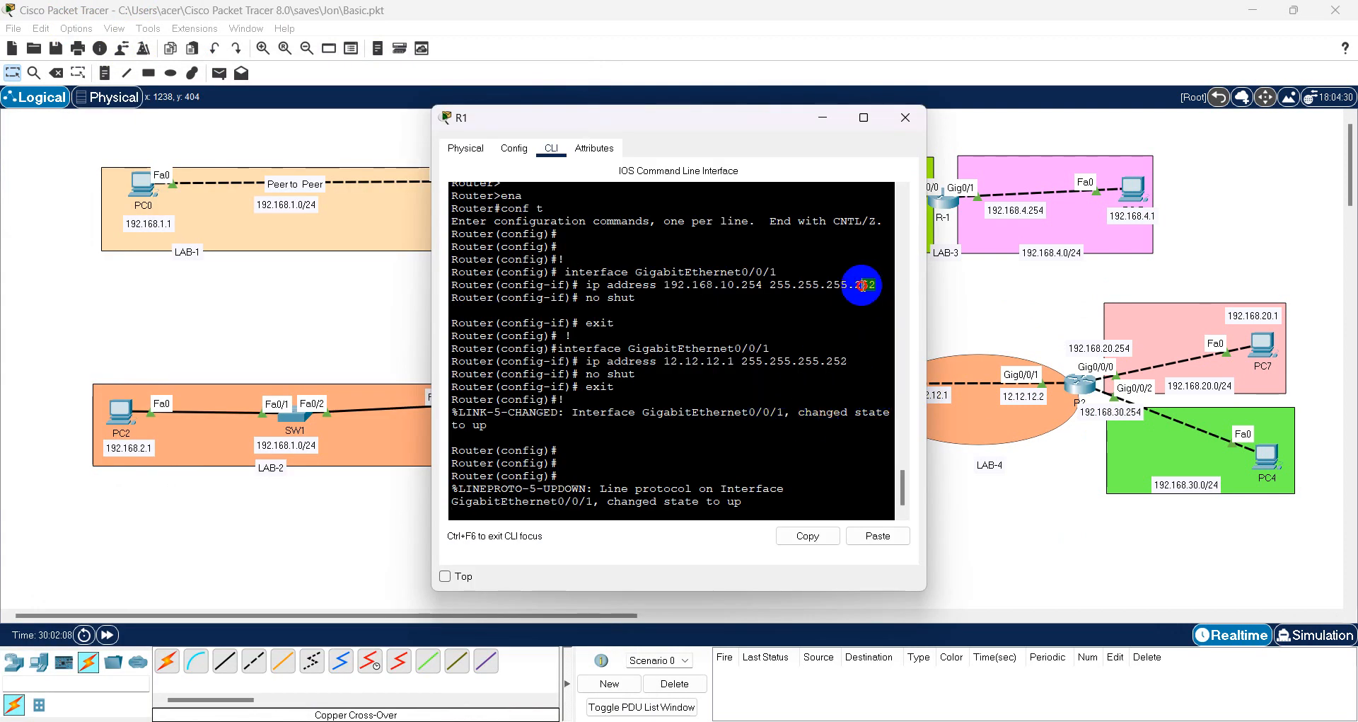
{"action": "left_click", "coordinate": [778, 287]}
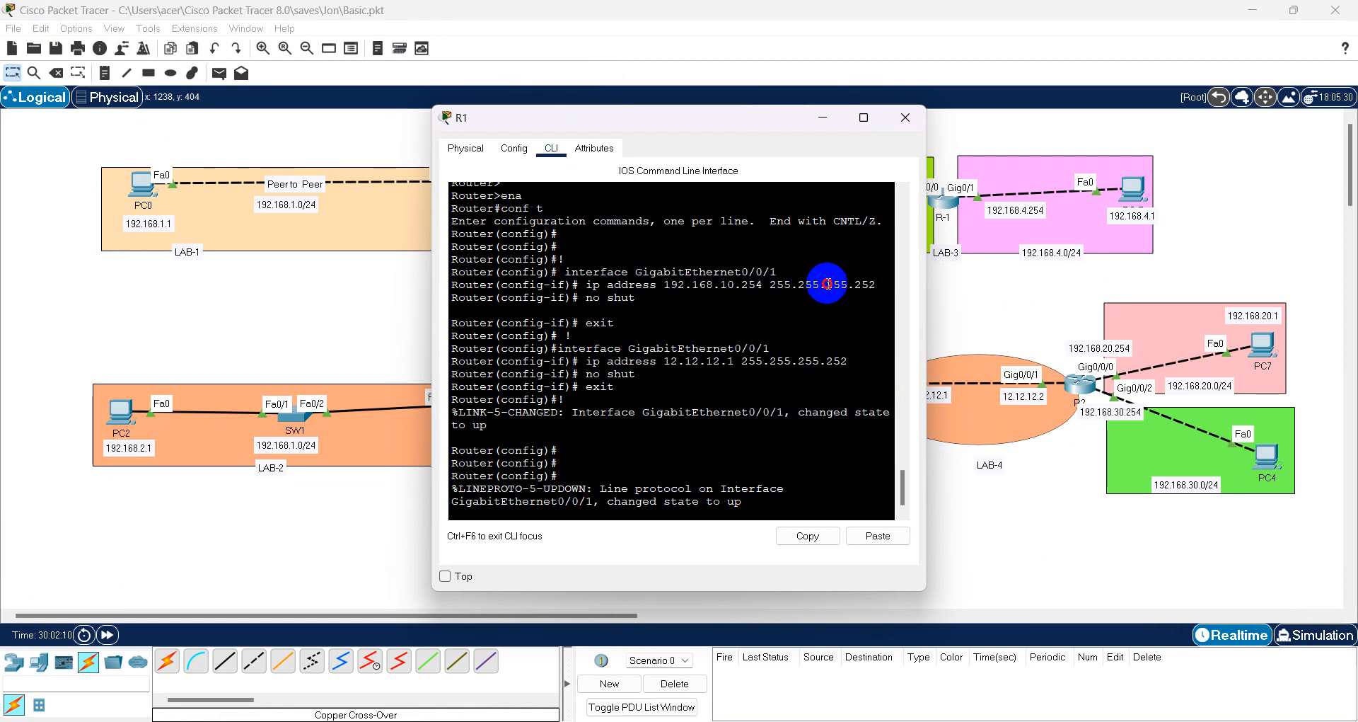
{"action": "key", "text": "Return"}
{"action": "key", "text": "Return"}
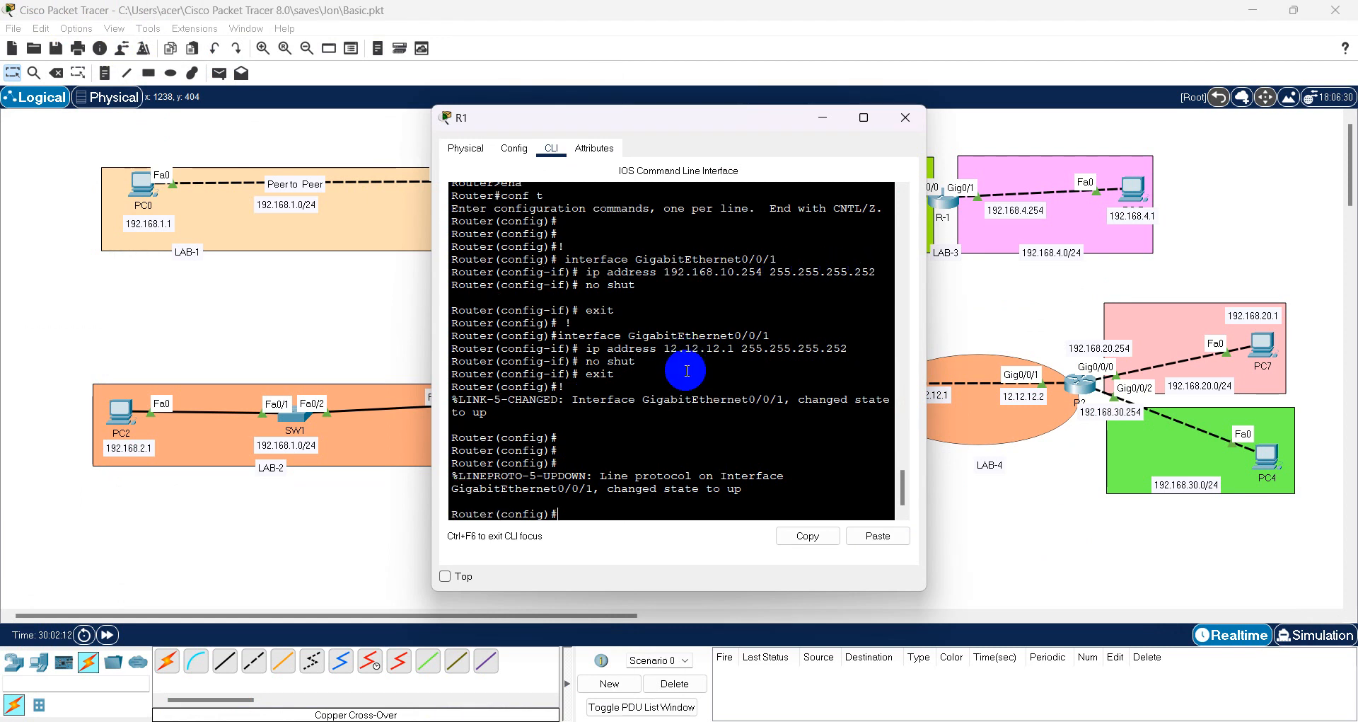
{"action": "type", "text": "defa"}
{"action": "key", "text": "Tab"}
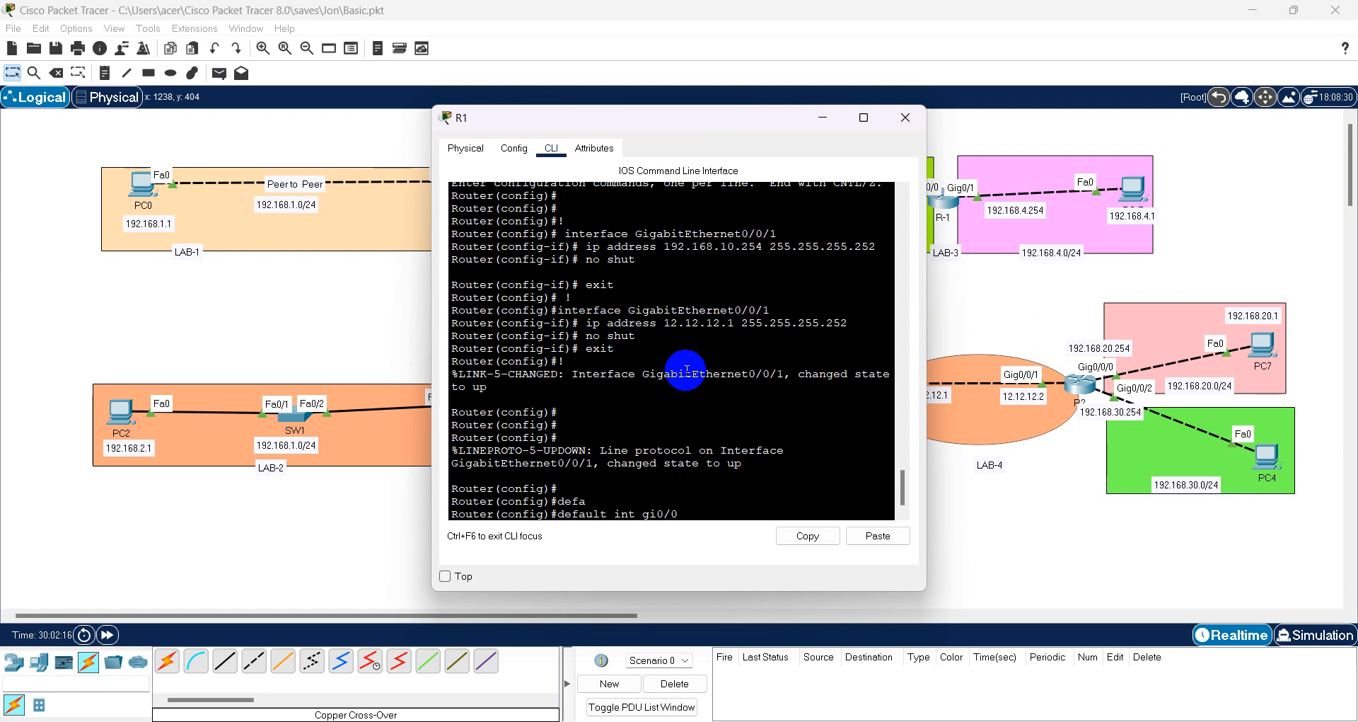
{"action": "key", "text": "Return"}
{"action": "key", "text": "BackSpace"}
{"action": "type", "text": "2"}
{"action": "key", "text": "Return"}
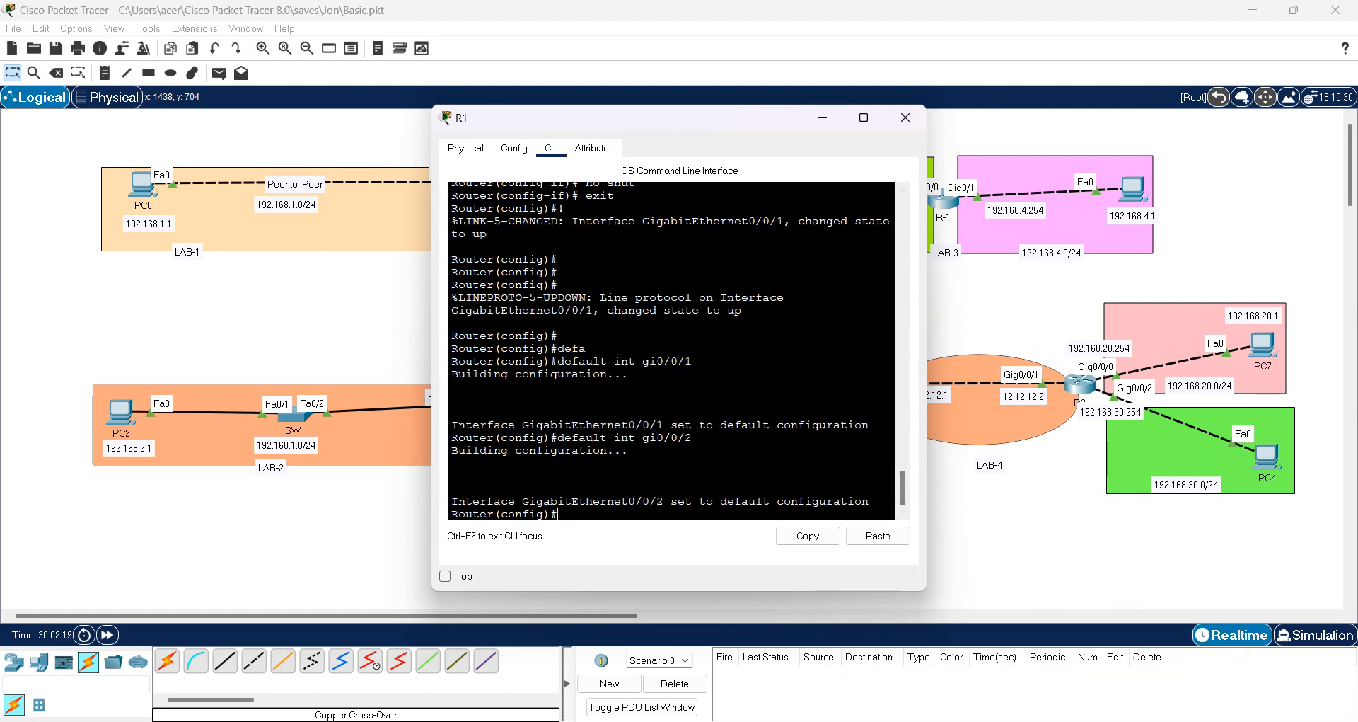
- In the Notepad++ notes, change the subnet masks of both R1 interface addresses to 255.255.255.0
{"action": "key", "text": "alt+Tab"}
{"action": "scroll", "coordinate": [212, 361], "scroll_direction": "up", "scroll_amount": 2}
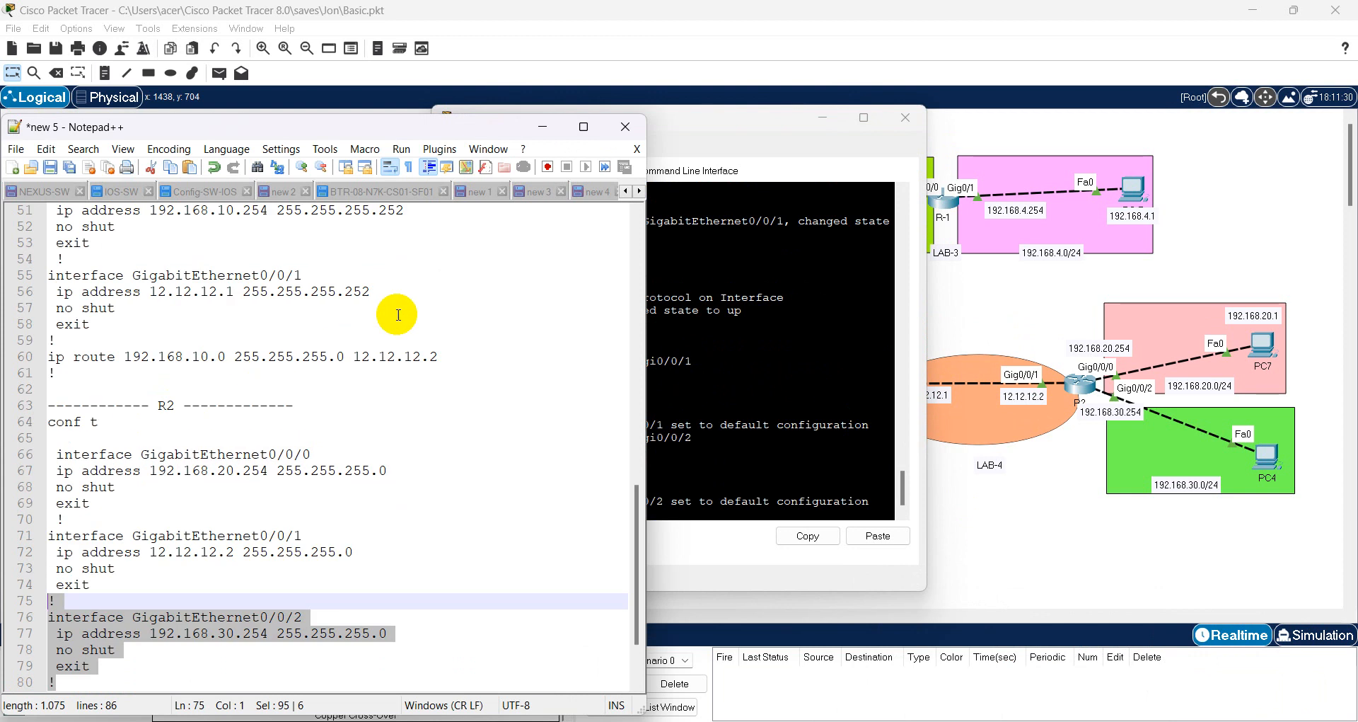
{"action": "double_click", "coordinate": [388, 292]}
{"action": "scroll", "coordinate": [388, 292], "scroll_direction": "up", "scroll_amount": 2}
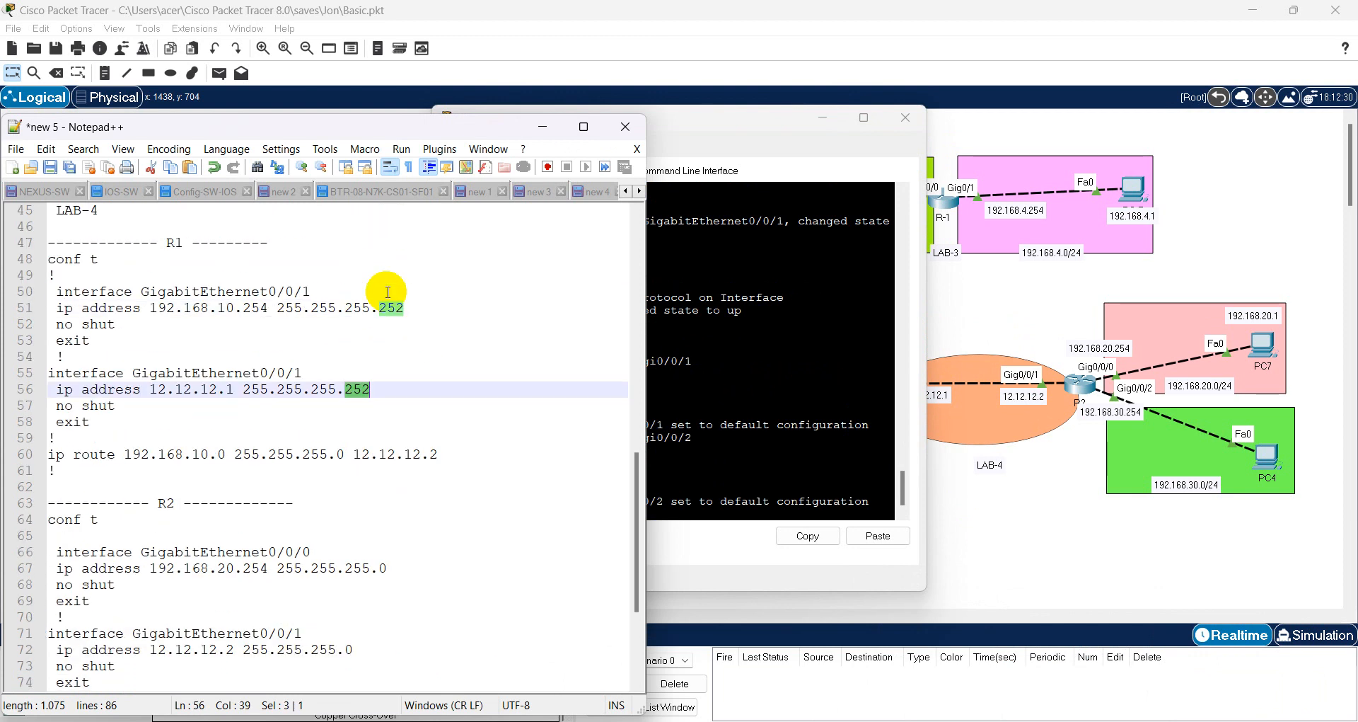
{"action": "type", "text": "0"}
{"action": "double_click", "coordinate": [394, 307]}
{"action": "type", "text": "0"}
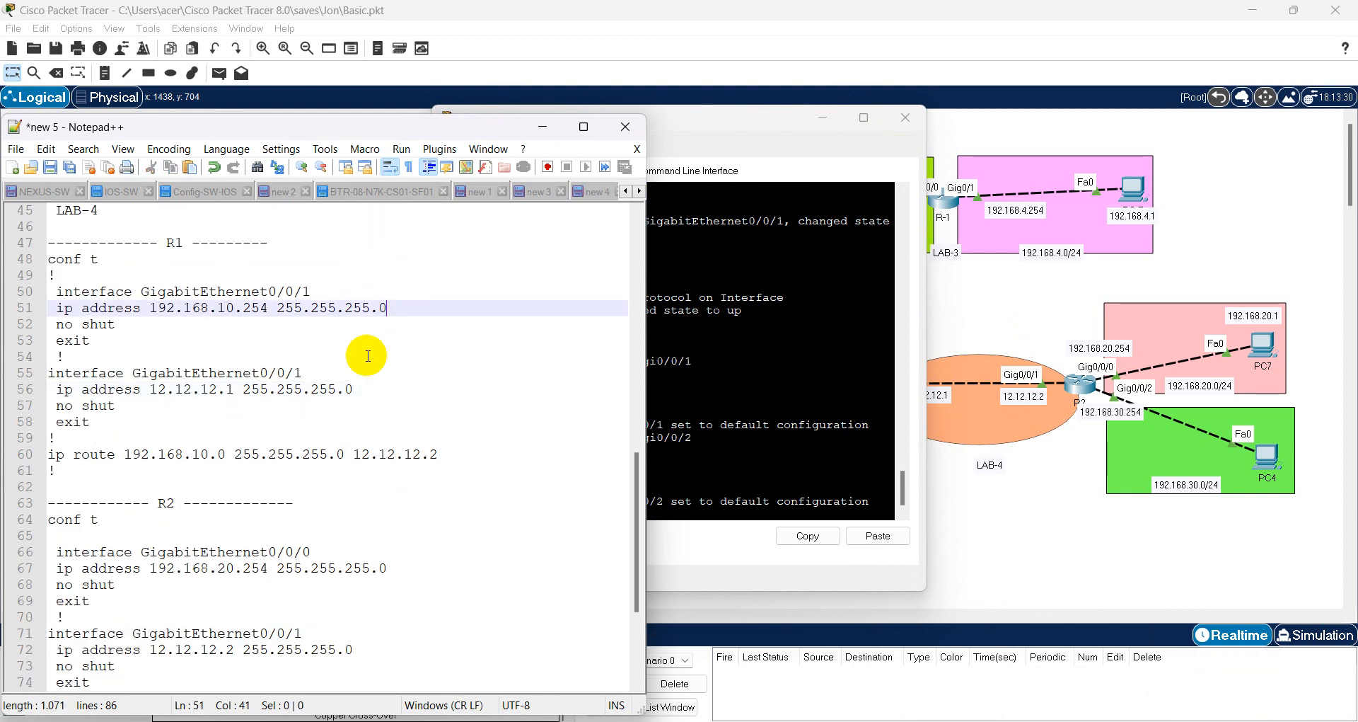
- Copy the corrected R1 interface block from the notes and paste it into R1's command line
{"action": "left_click", "coordinate": [71, 433]}
{"action": "left_click_drag", "start_coordinate": [71, 433], "coordinate": [5, 273]}
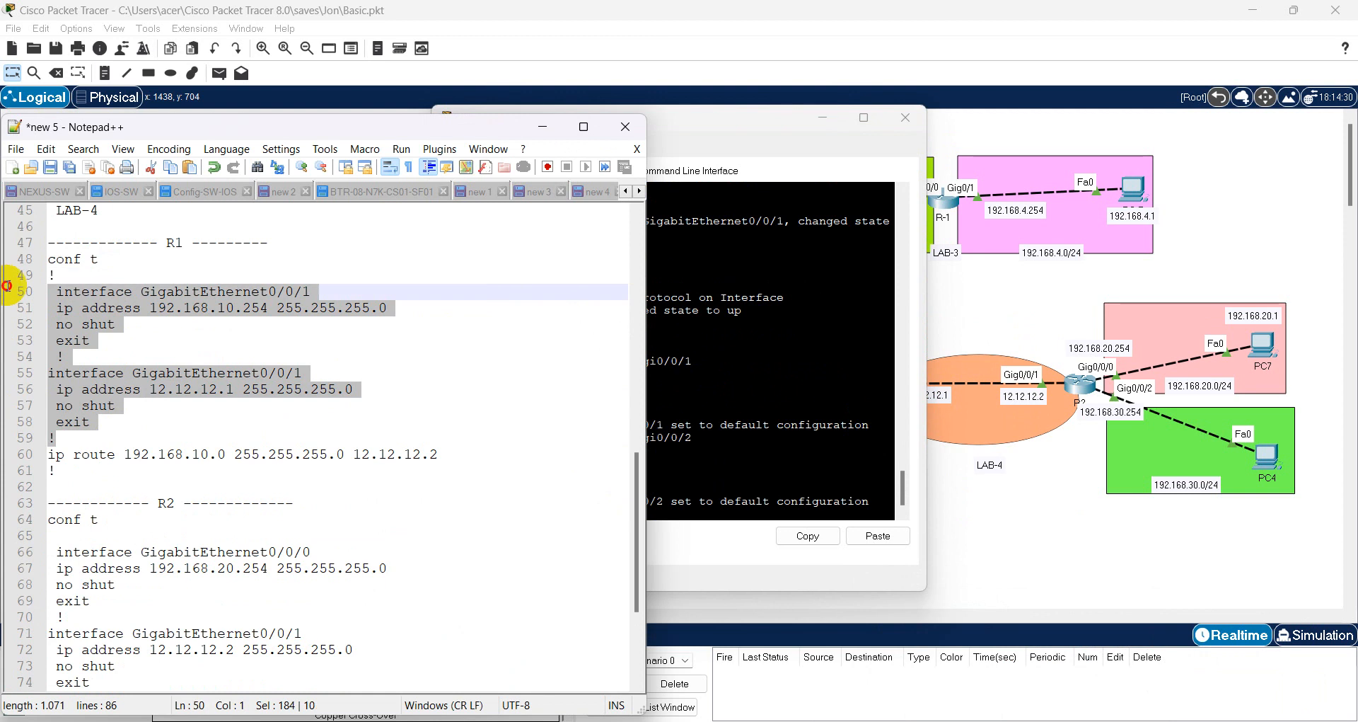
{"action": "key", "text": "ctrl+a"}
{"action": "left_click", "coordinate": [90, 350]}
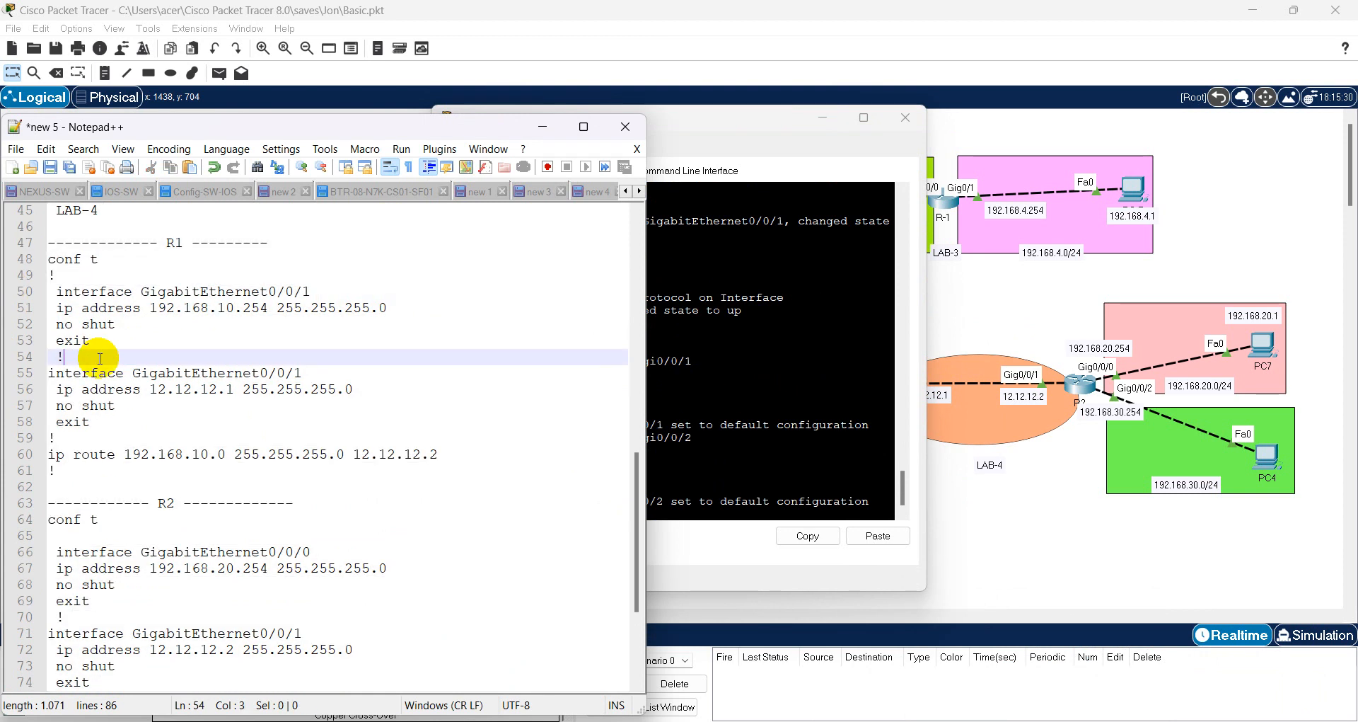
{"action": "left_click_drag", "start_coordinate": [68, 433], "coordinate": [4, 276]}
{"action": "key", "text": "ctrl+c"}
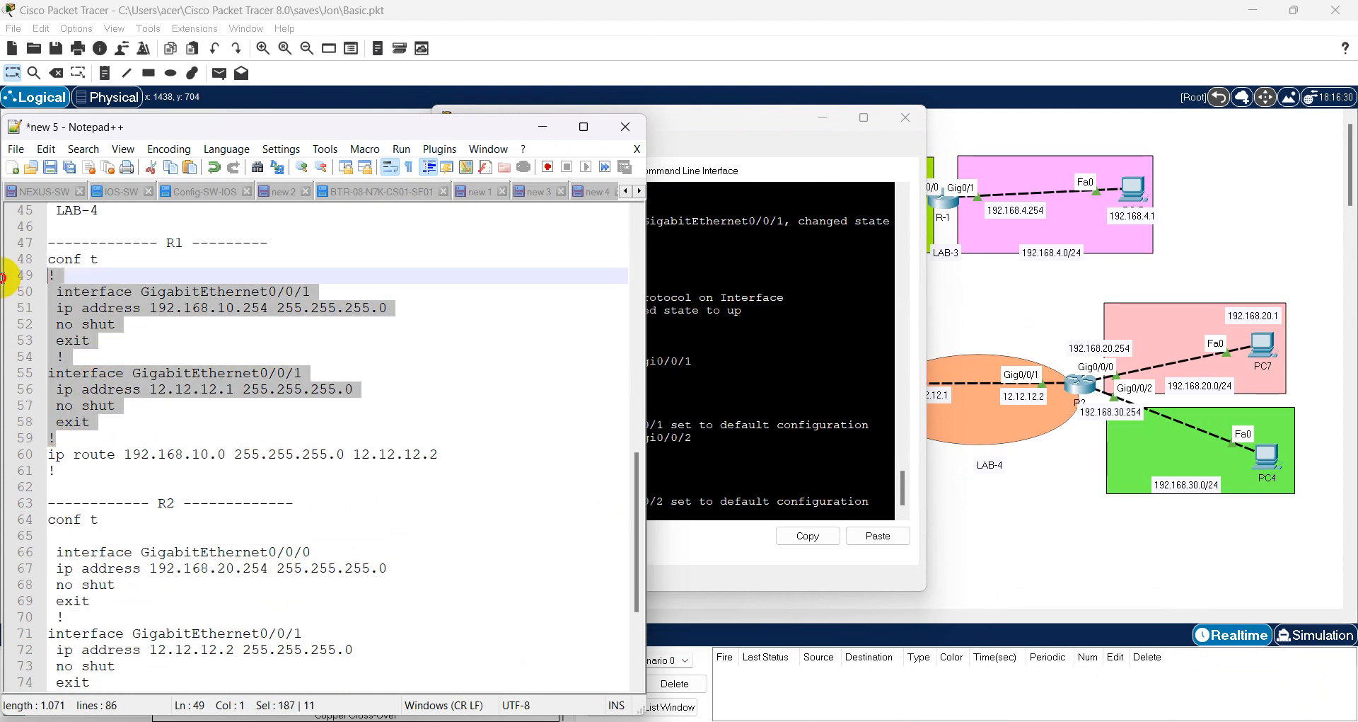
{"action": "left_click", "coordinate": [636, 385]}
{"action": "left_click", "coordinate": [745, 354]}
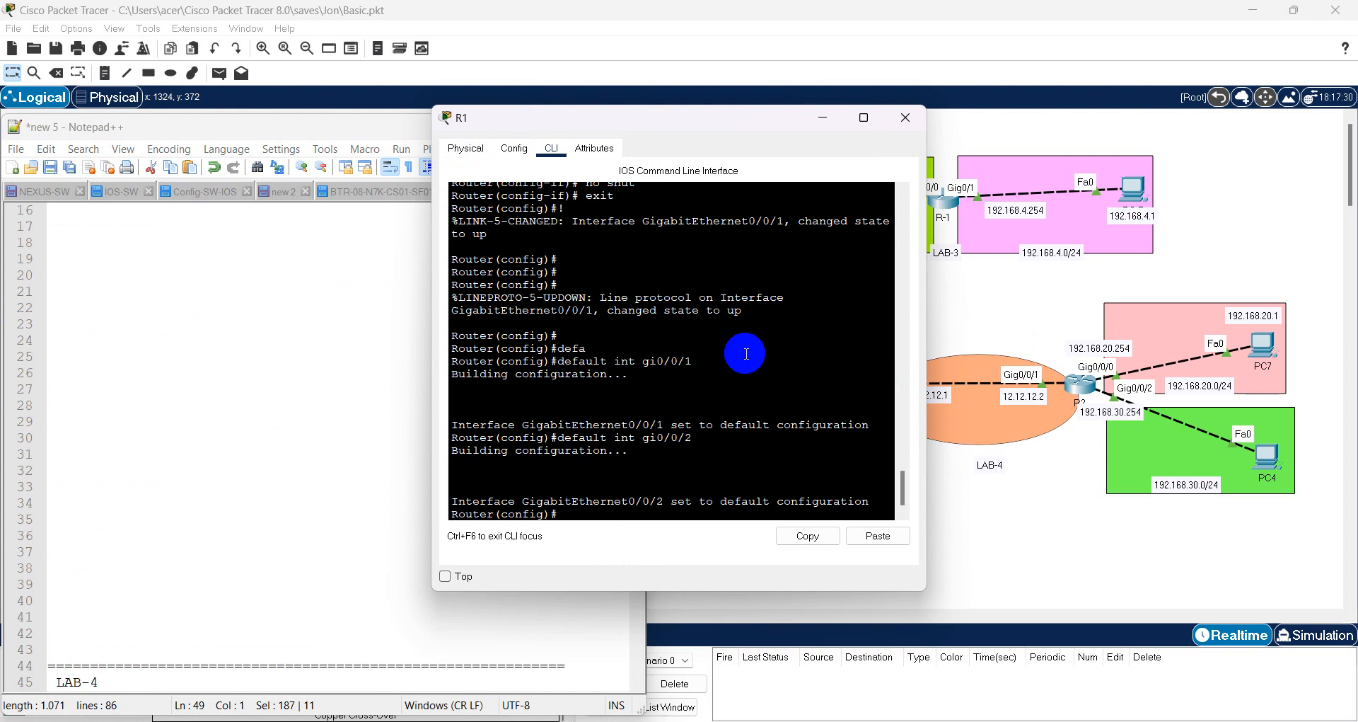
{"action": "key", "text": "Return"}
{"action": "key", "text": "Return"}
{"action": "right_click", "coordinate": [704, 324]}
{"action": "left_click", "coordinate": [728, 355]}
{"action": "key", "text": "Return"}
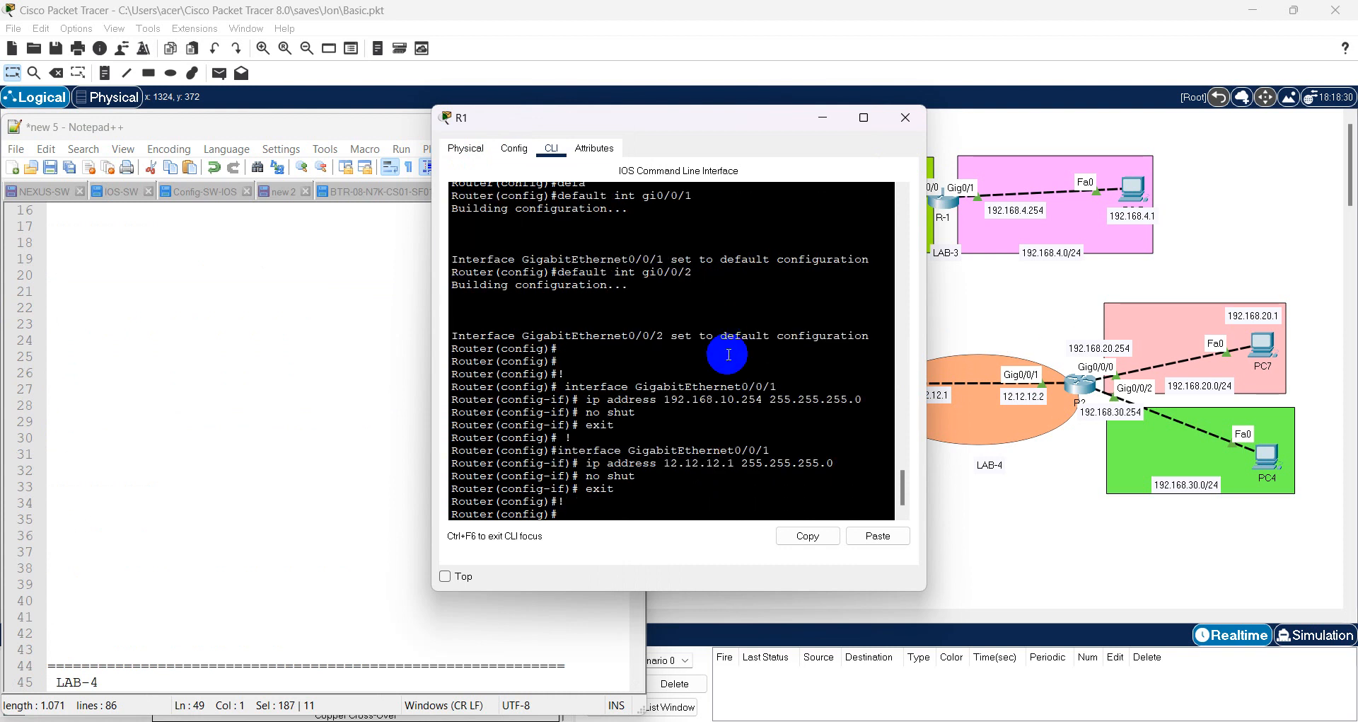
{"action": "left_click", "coordinate": [823, 118]}
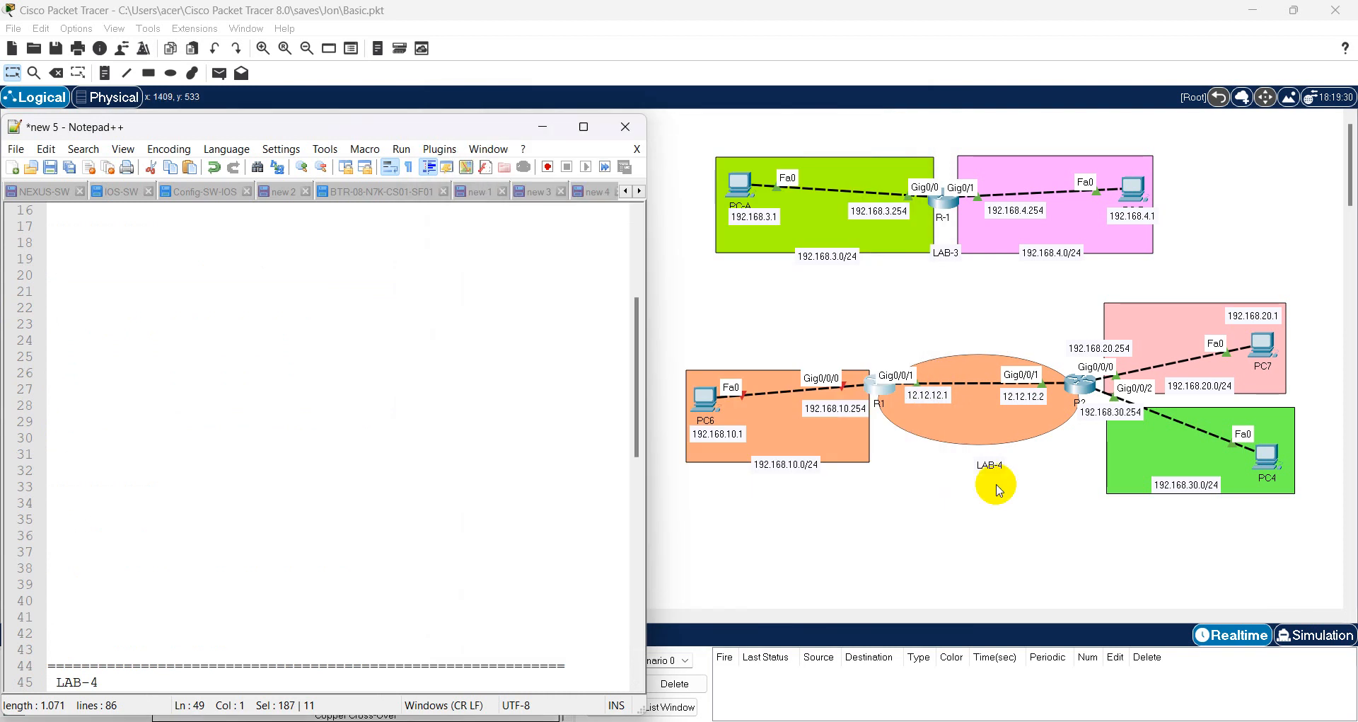
- Change R1's first interface line in the Notepad++ notes to GigabitEthernet0/0/0 and select the R1 interface block
{"action": "left_click", "coordinate": [912, 509]}
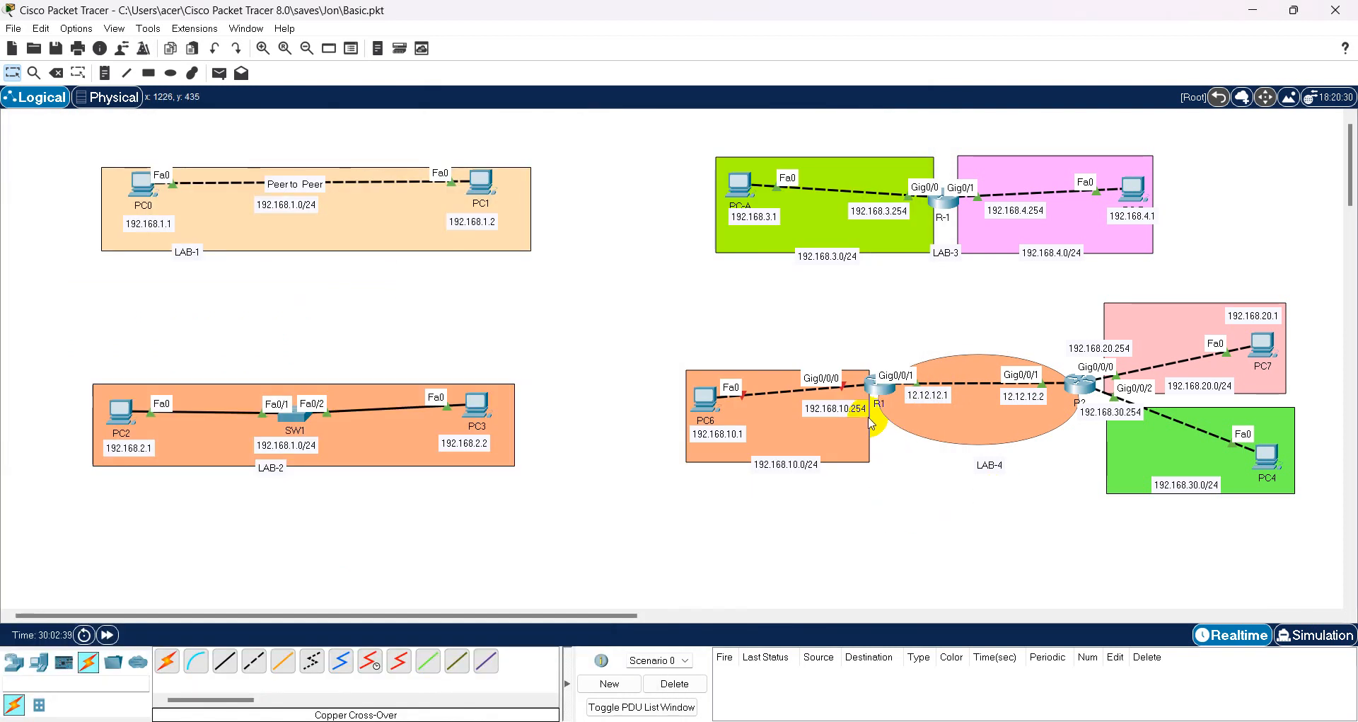
{"action": "left_click", "coordinate": [865, 389]}
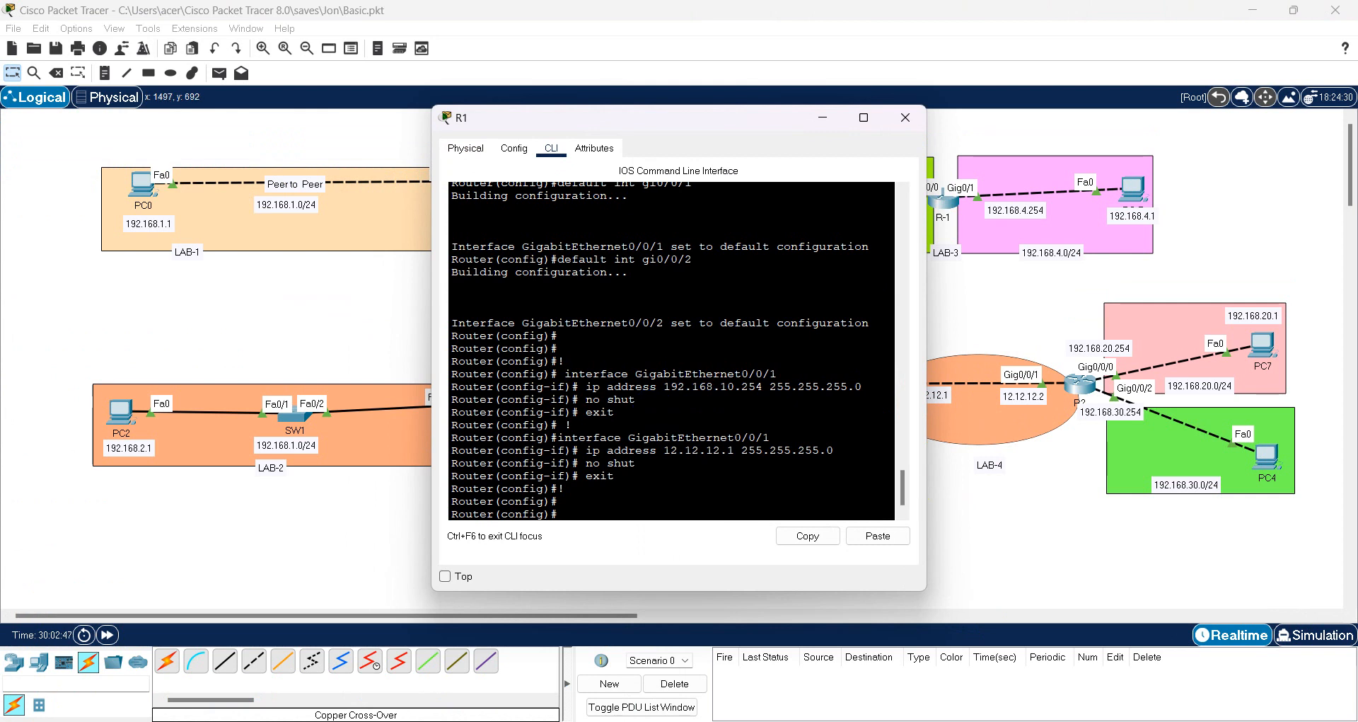
{"action": "left_click", "coordinate": [876, 720]}
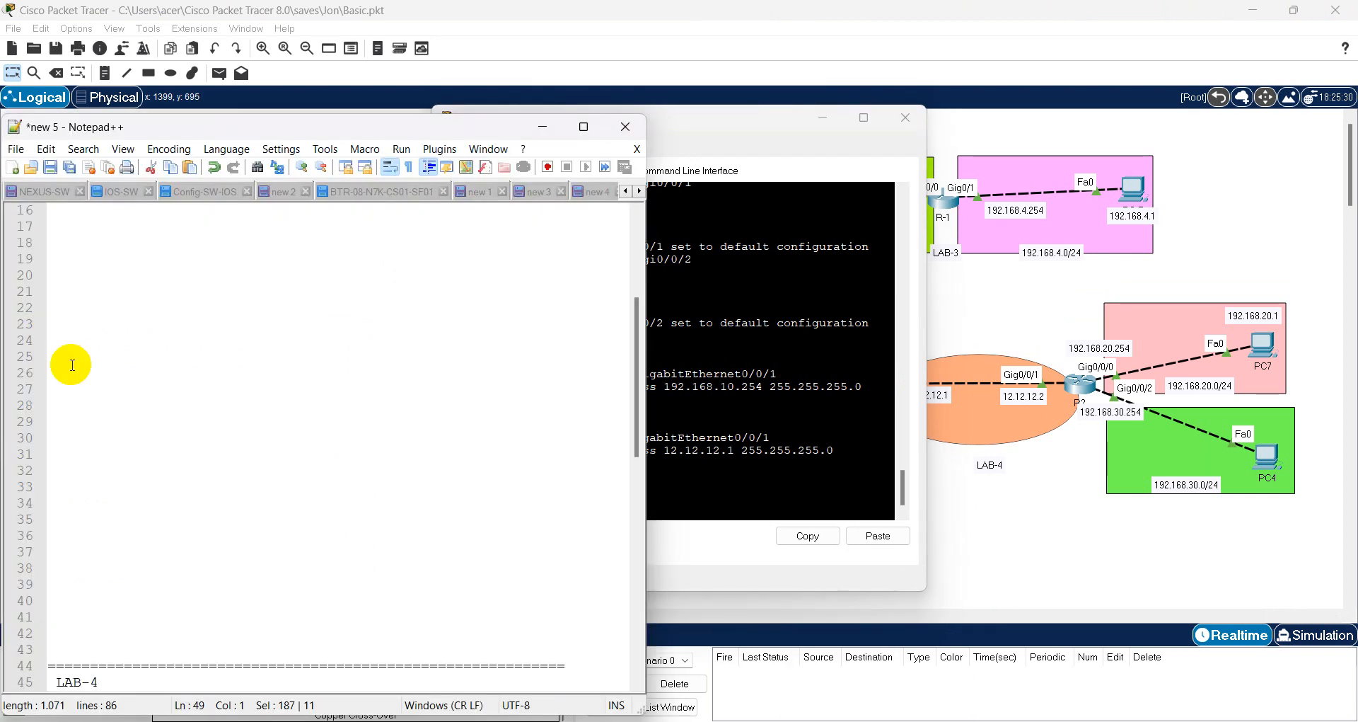
{"action": "scroll", "coordinate": [155, 418], "scroll_direction": "up", "scroll_amount": 5}
{"action": "scroll", "coordinate": [159, 418], "scroll_direction": "down", "scroll_amount": 14}
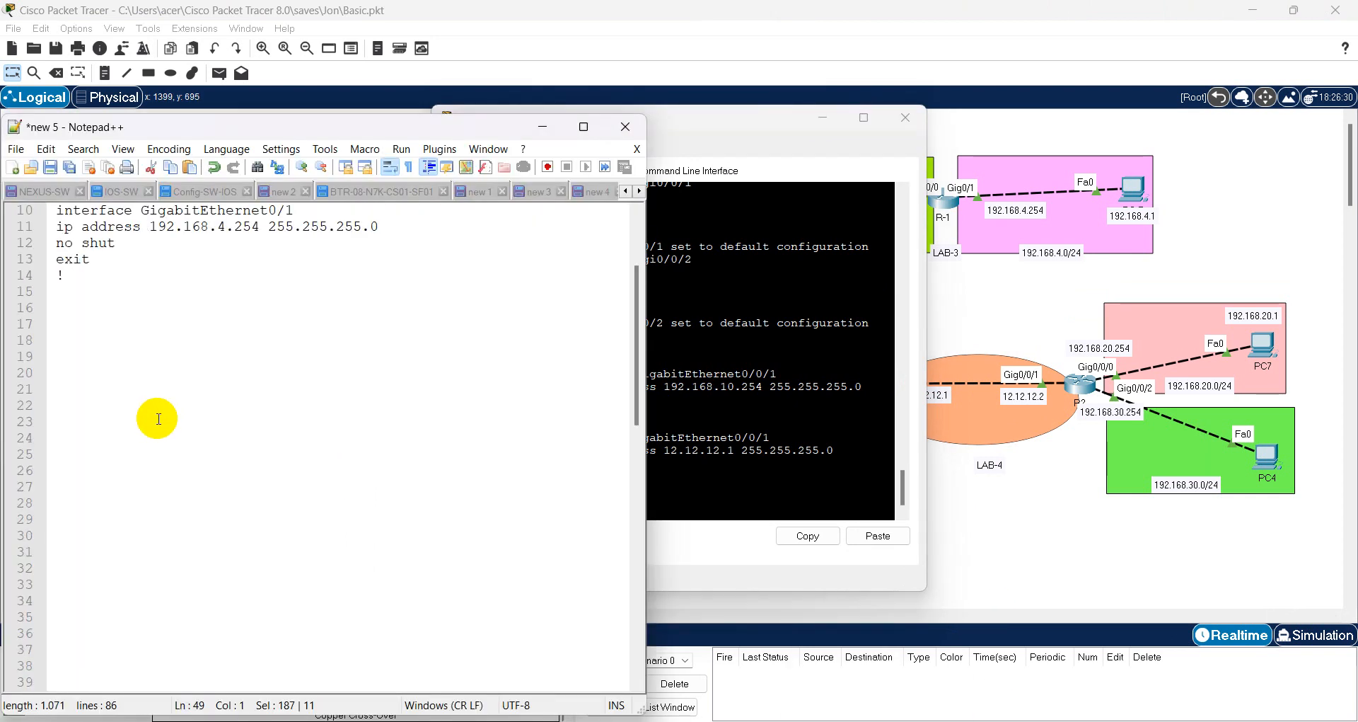
{"action": "left_click", "coordinate": [256, 388]}
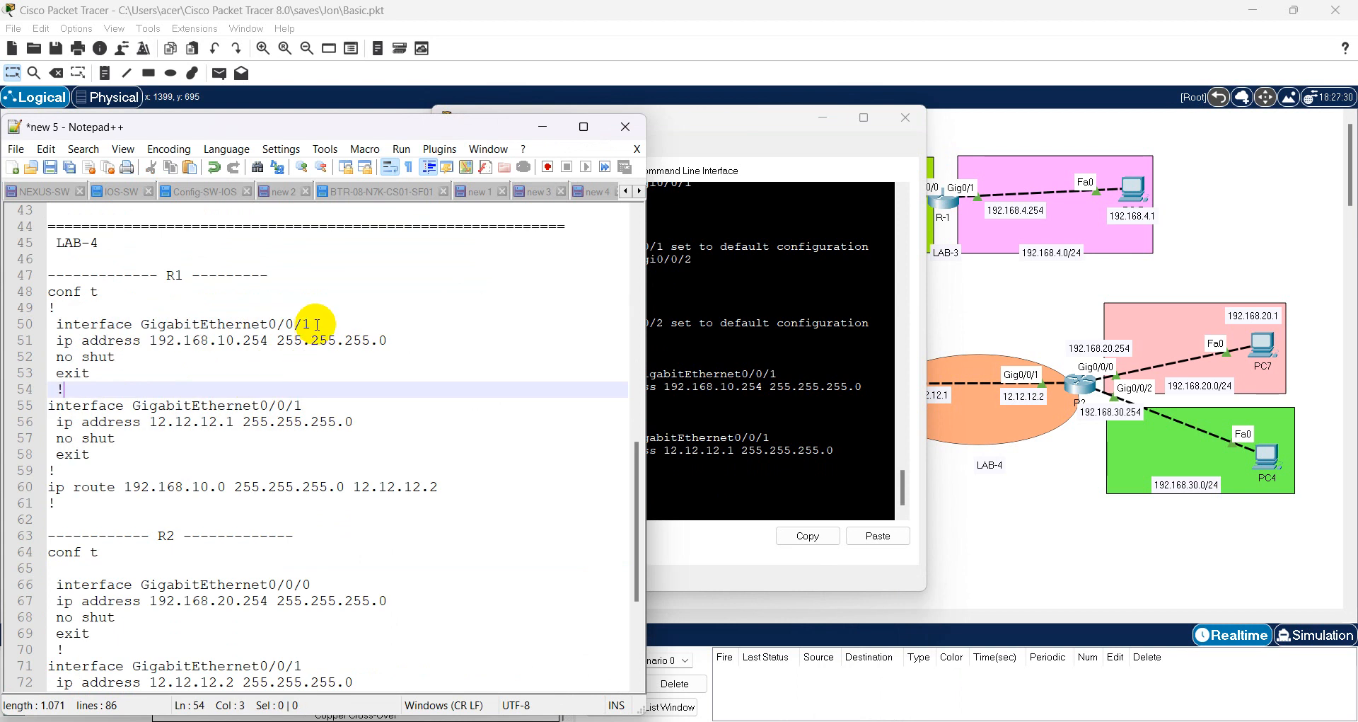
{"action": "left_click", "coordinate": [316, 326]}
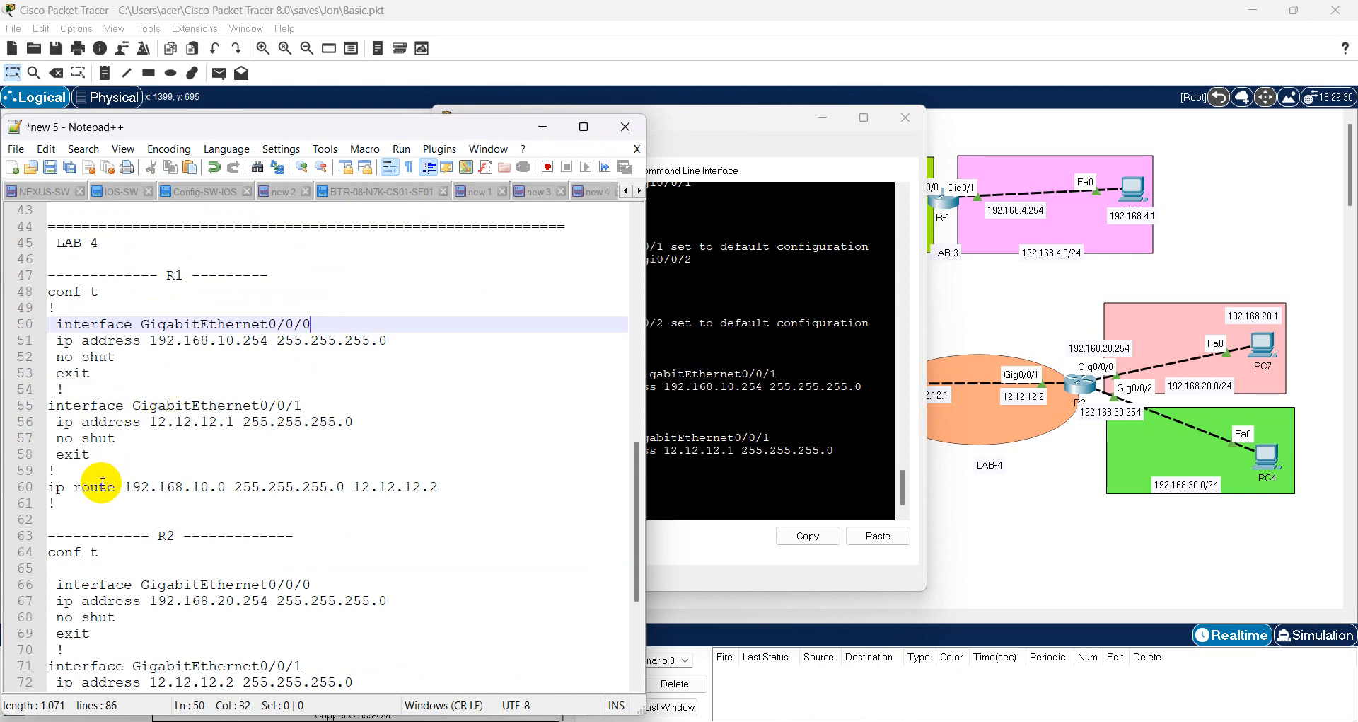
{"action": "left_click_drag", "start_coordinate": [100, 468], "coordinate": [2, 316]}
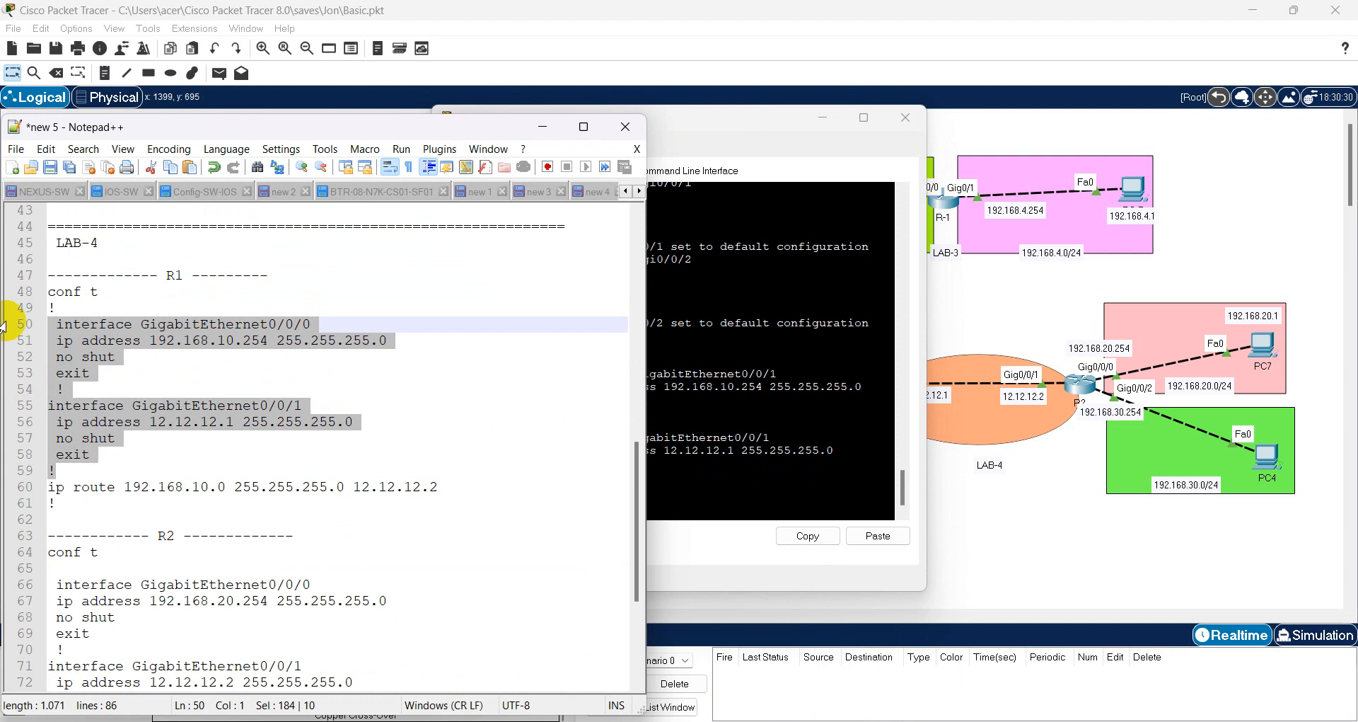
- Reset R1's interfaces gi0/0/0 and gi0/0/1 to their default configuration
{"action": "left_click", "coordinate": [672, 420]}
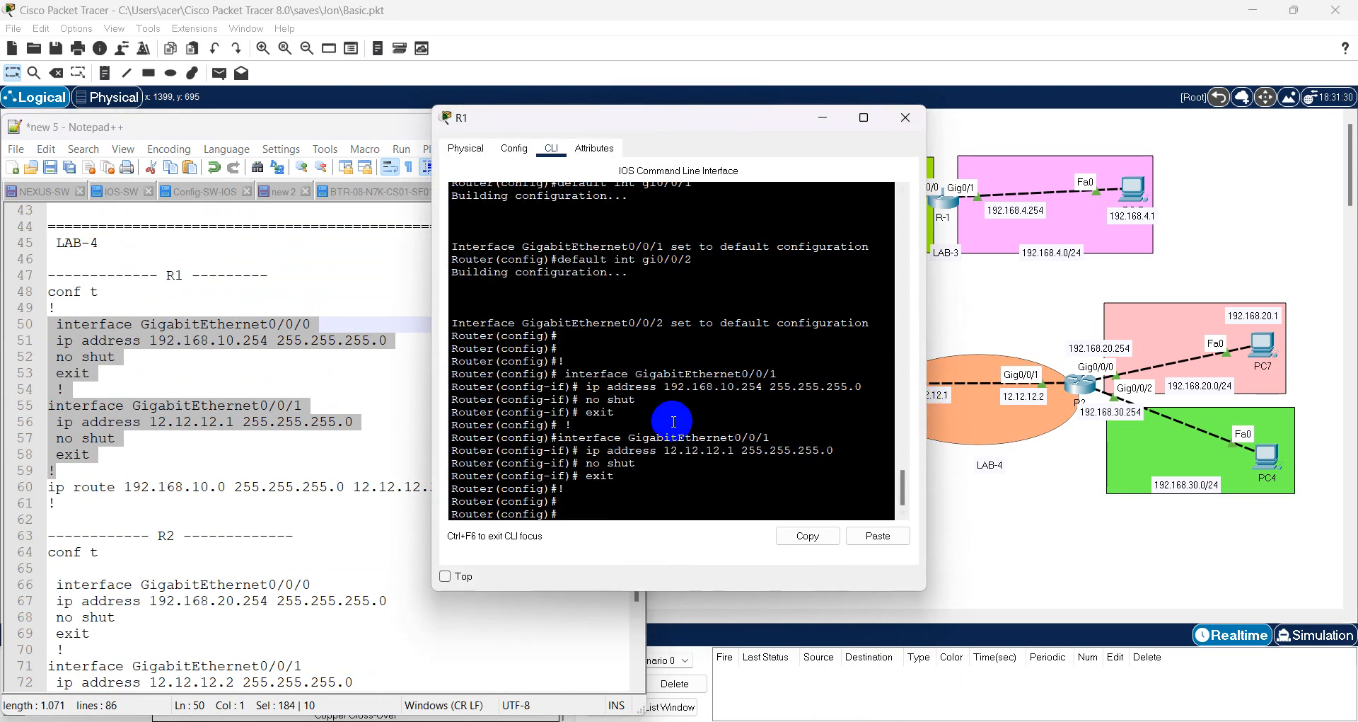
{"action": "key", "text": "Return"}
{"action": "key", "text": "Return"}
{"action": "type", "text": "def"}
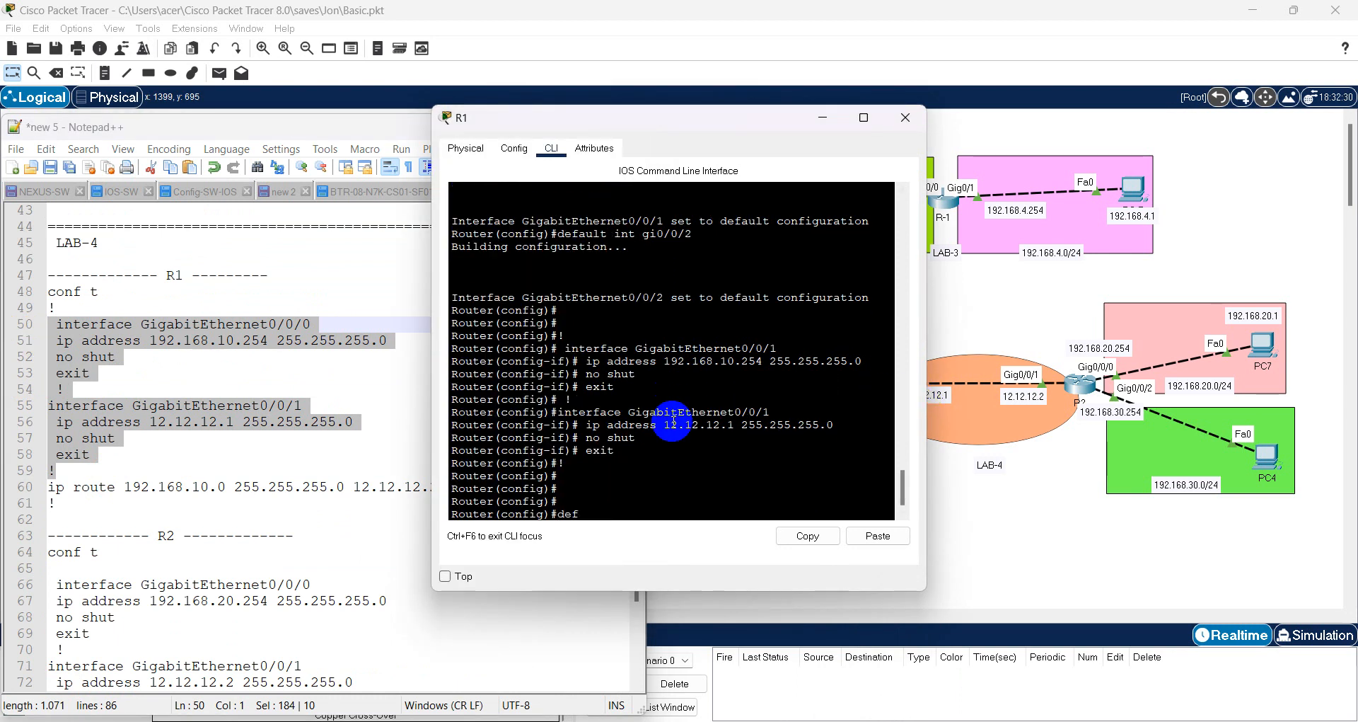
{"action": "type", "text": "a"}
{"action": "key", "text": "Tab"}
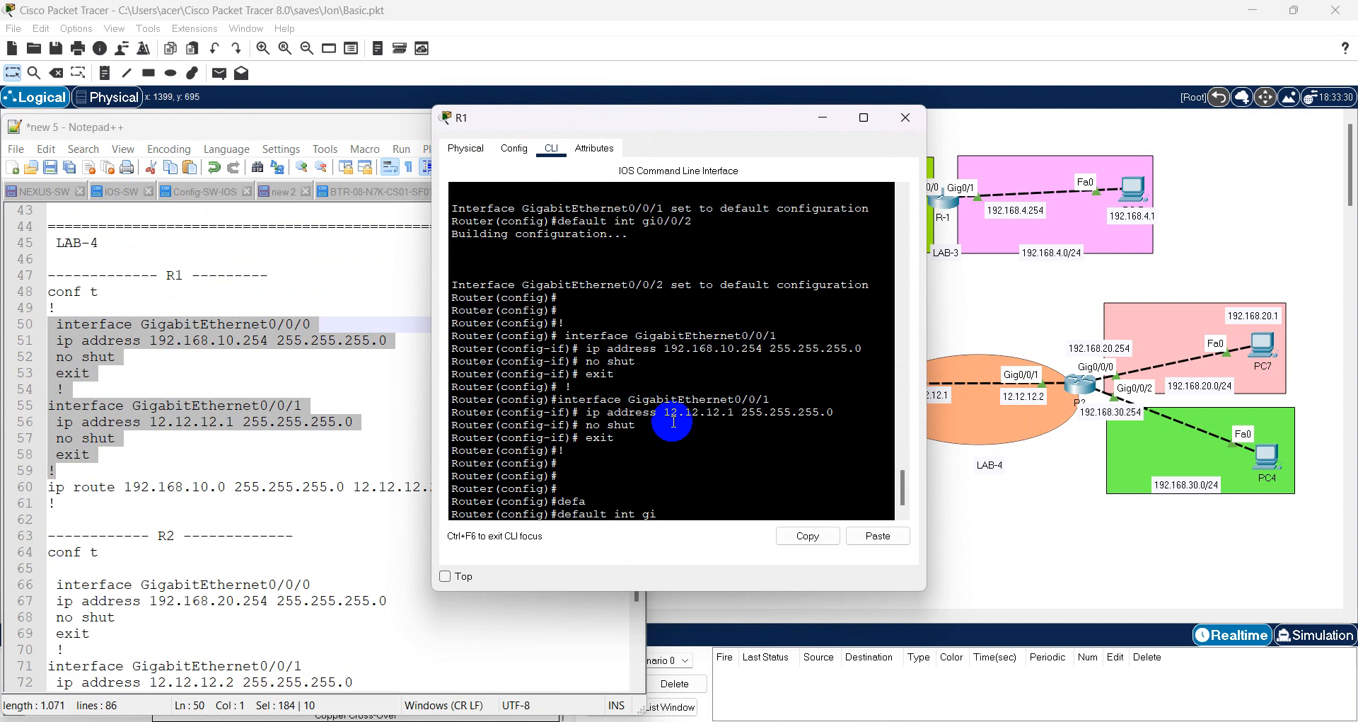
{"action": "type", "text": "int gi0/0/0"}
{"action": "key", "text": "Return"}
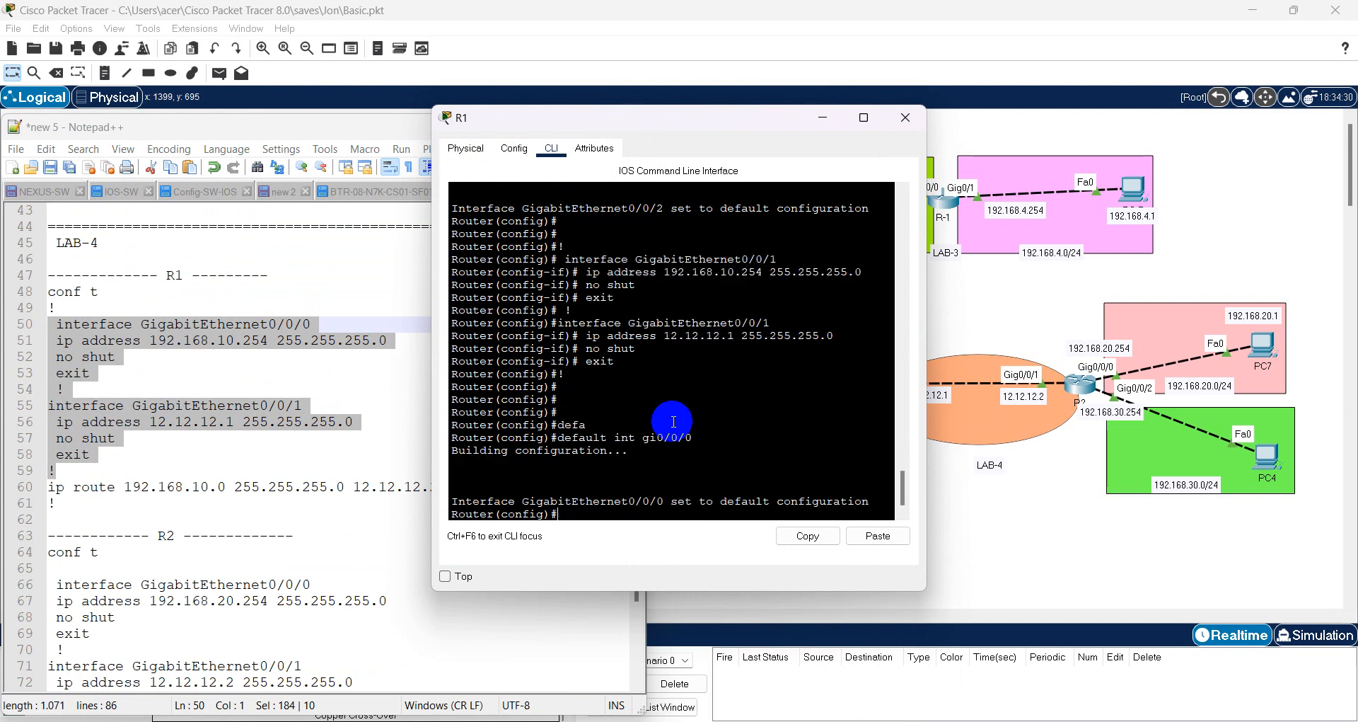
{"action": "type", "text": "1"}
{"action": "key", "text": "Return"}
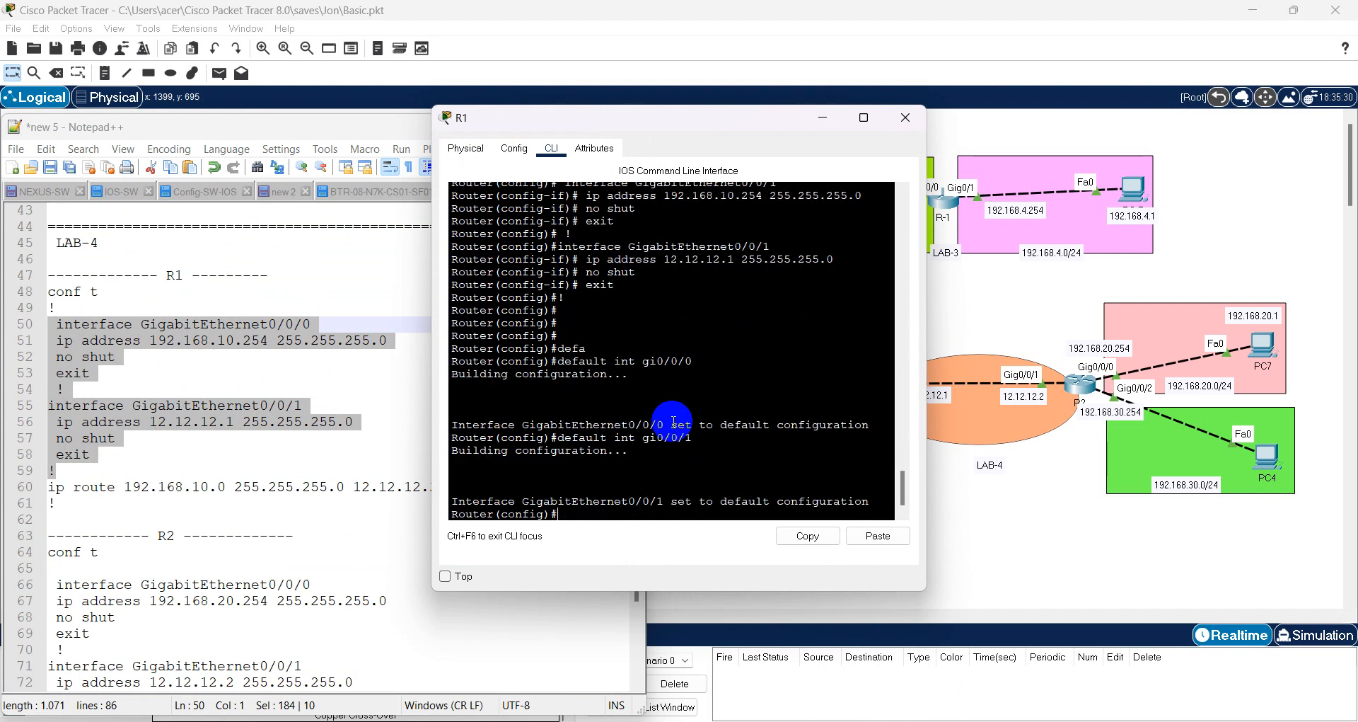
- Copy the R1 block for GigabitEthernet0/0/0 and GigabitEthernet0/0/1 from the notes and paste it into R1's command line
{"action": "key", "text": "Return"}
{"action": "right_click", "coordinate": [667, 413]}
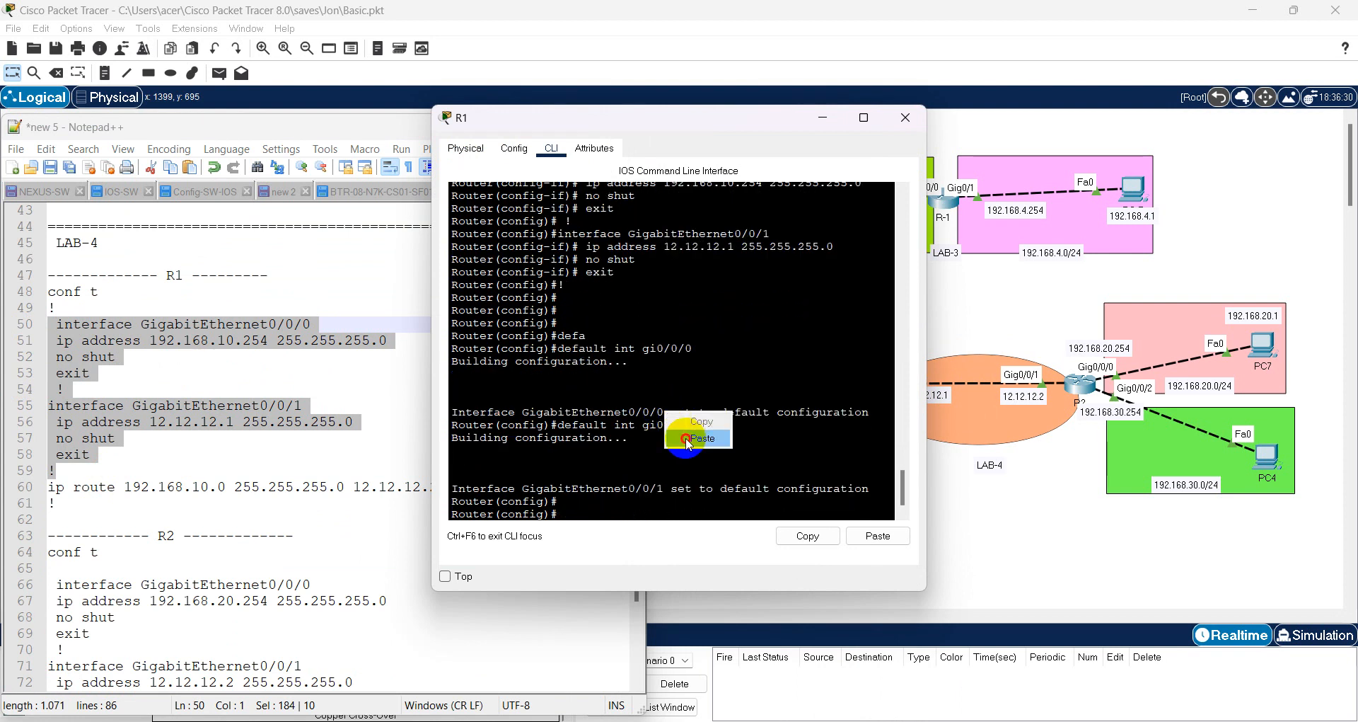
{"action": "left_click", "coordinate": [105, 428]}
{"action": "left_click", "coordinate": [143, 417]}
{"action": "left_click_drag", "start_coordinate": [76, 472], "coordinate": [2, 322]}
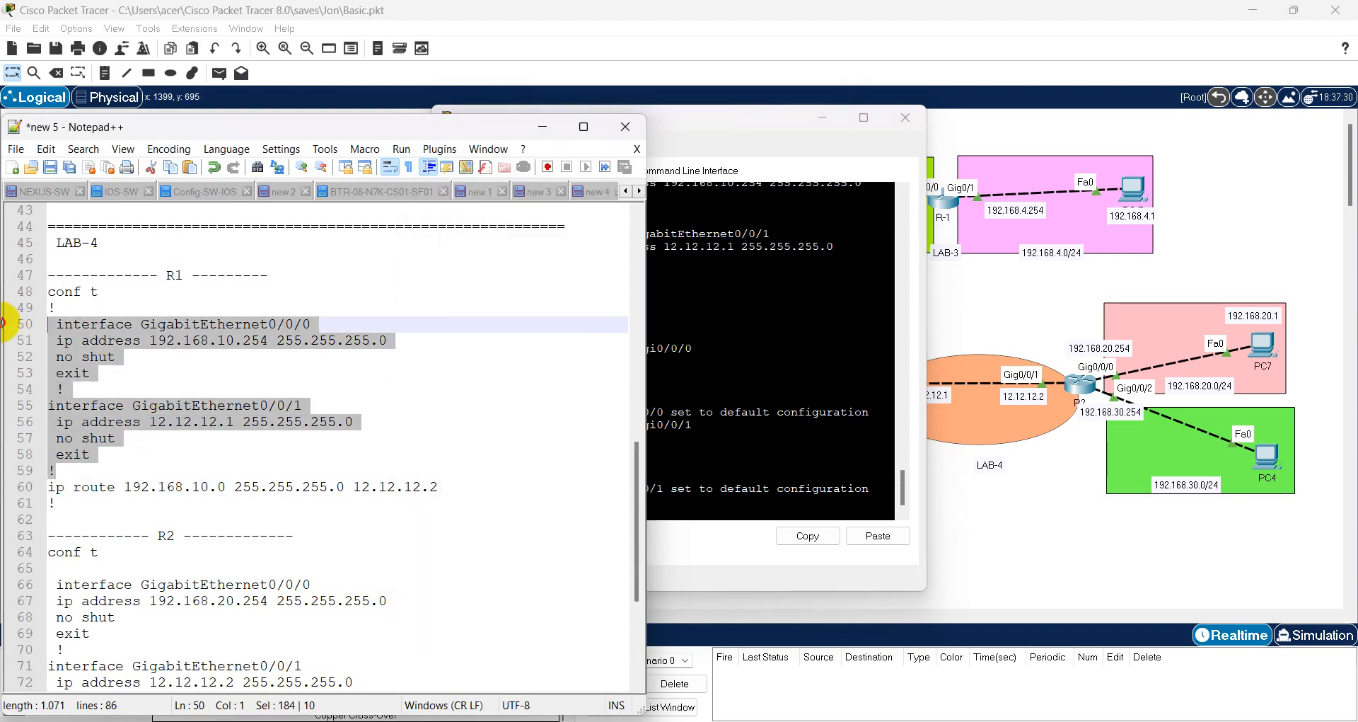
{"action": "left_click", "coordinate": [696, 352]}
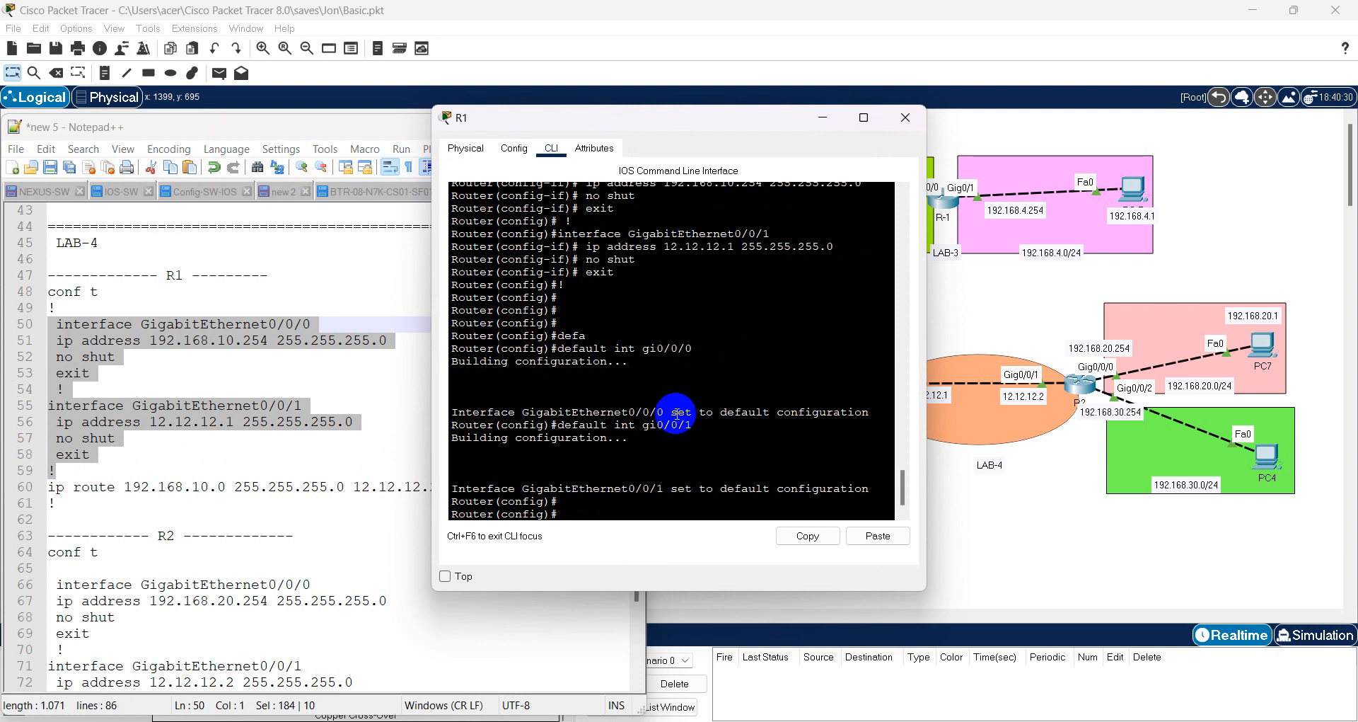
{"action": "key", "text": "Return"}
{"action": "key", "text": "Return"}
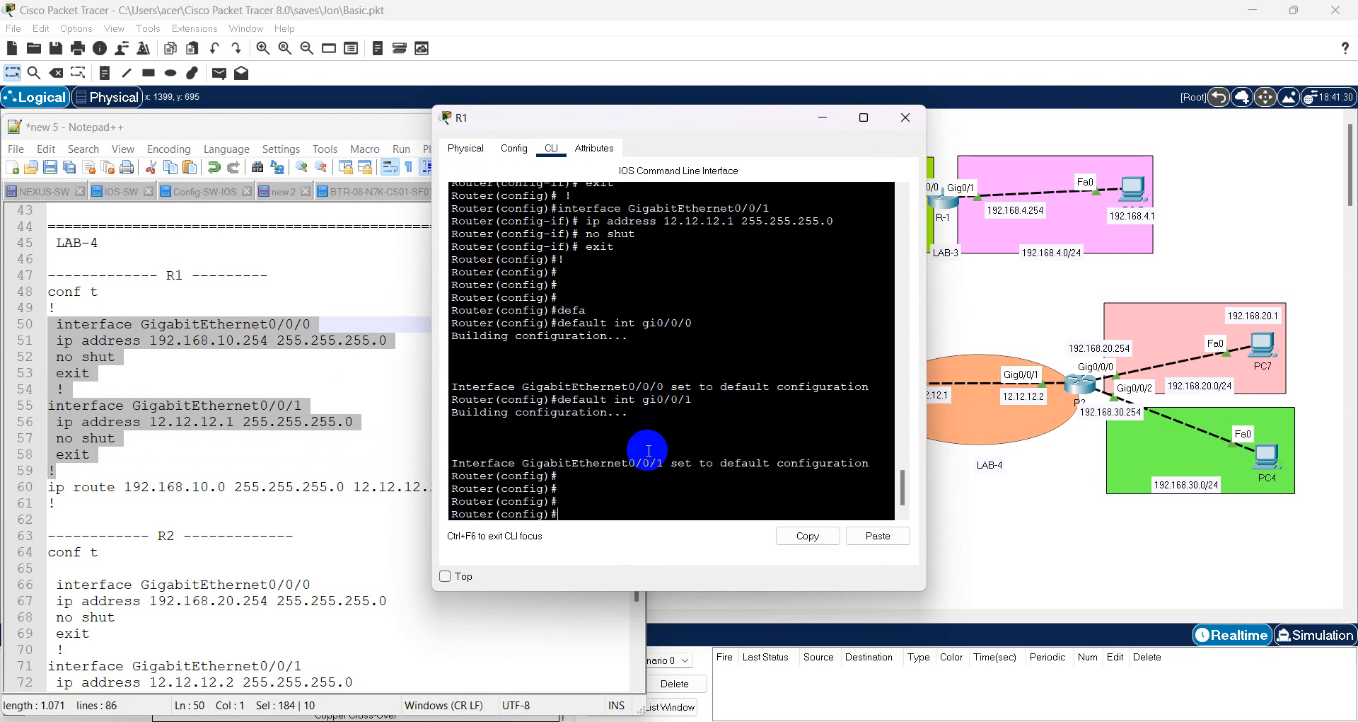
{"action": "right_click", "coordinate": [628, 407]}
{"action": "left_click", "coordinate": [665, 433]}
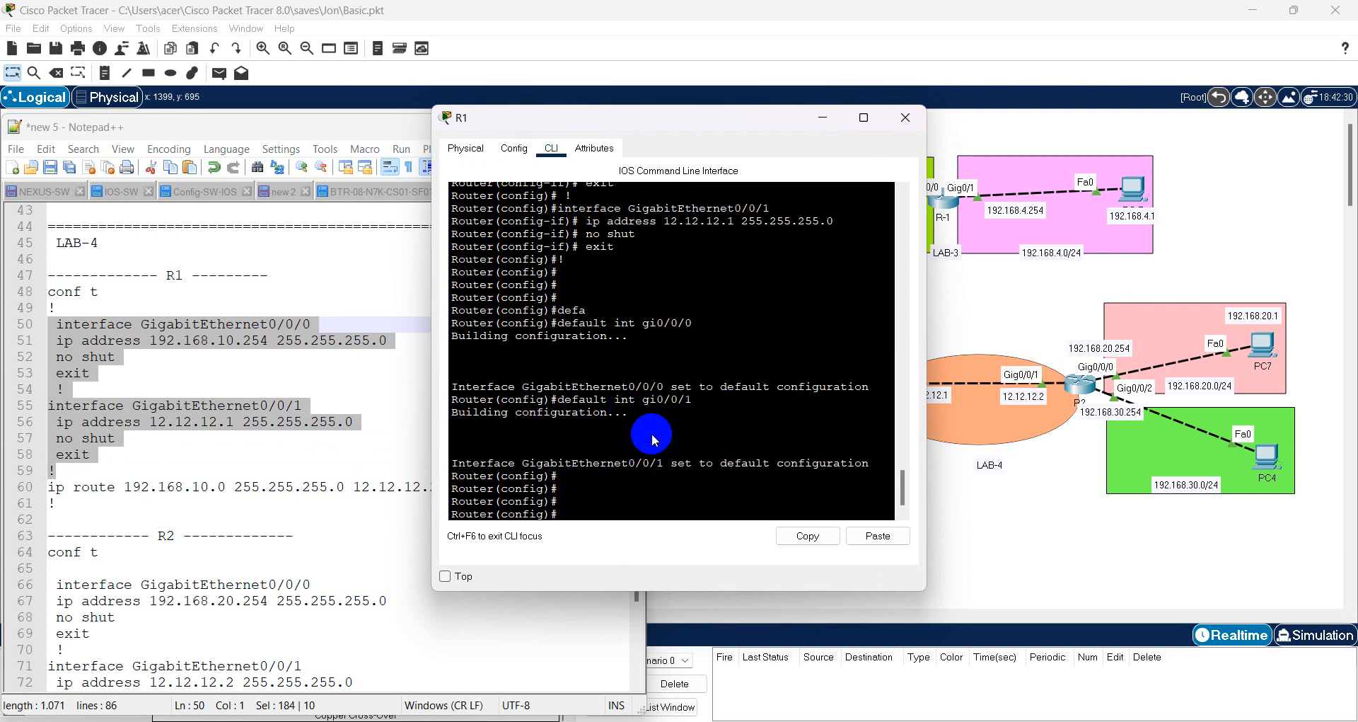
- Copy R1's static route line "ip route 192.168.10.0 255.255.255.0 12.12.12.2" from the Notepad++ notes and return to the Packet Tracer topology
{"action": "left_click", "coordinate": [1068, 538]}
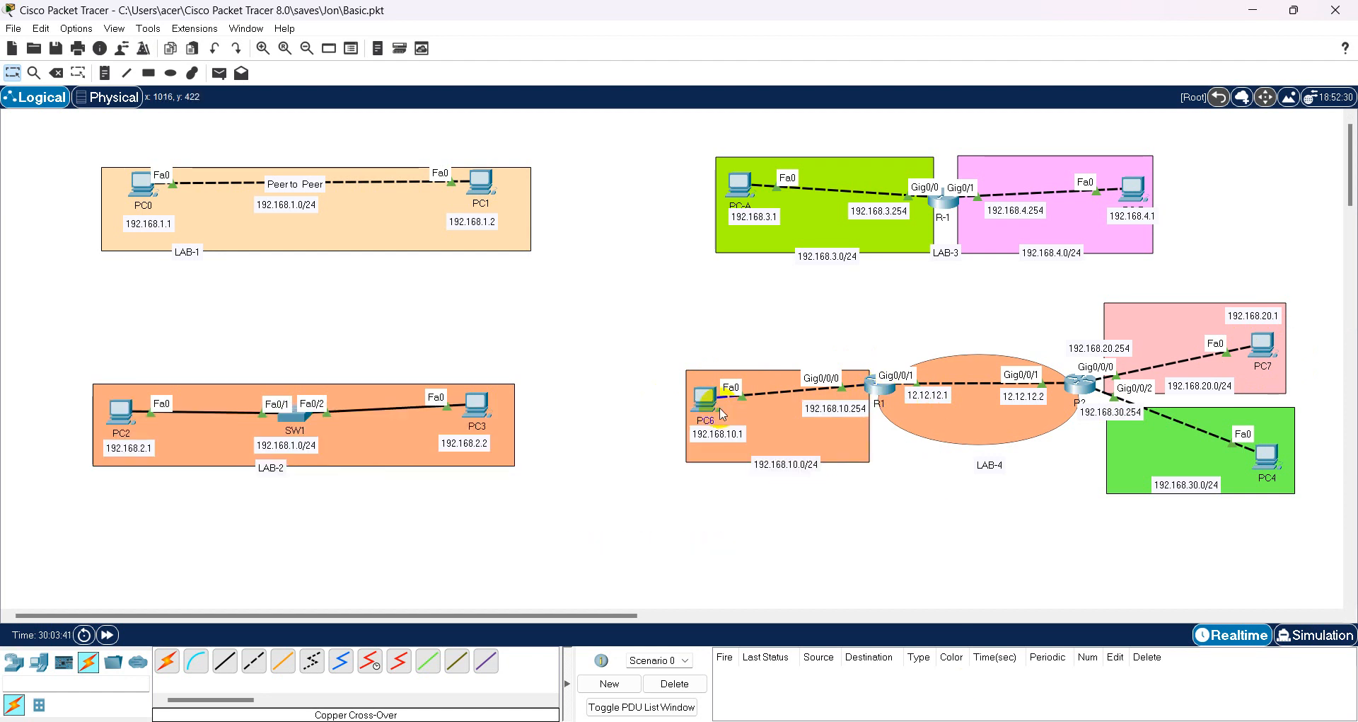
{"action": "left_click", "coordinate": [874, 396]}
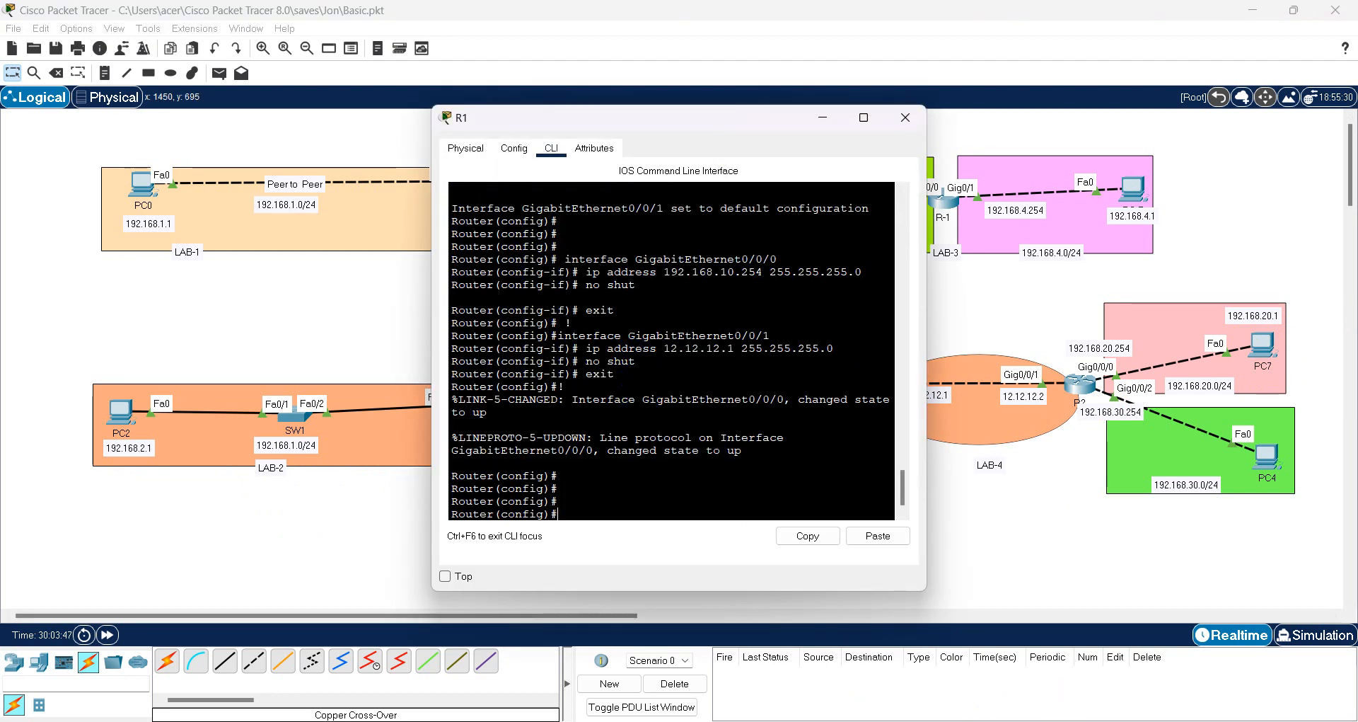
{"action": "key", "text": "alt+Tab"}
{"action": "left_click", "coordinate": [98, 490]}
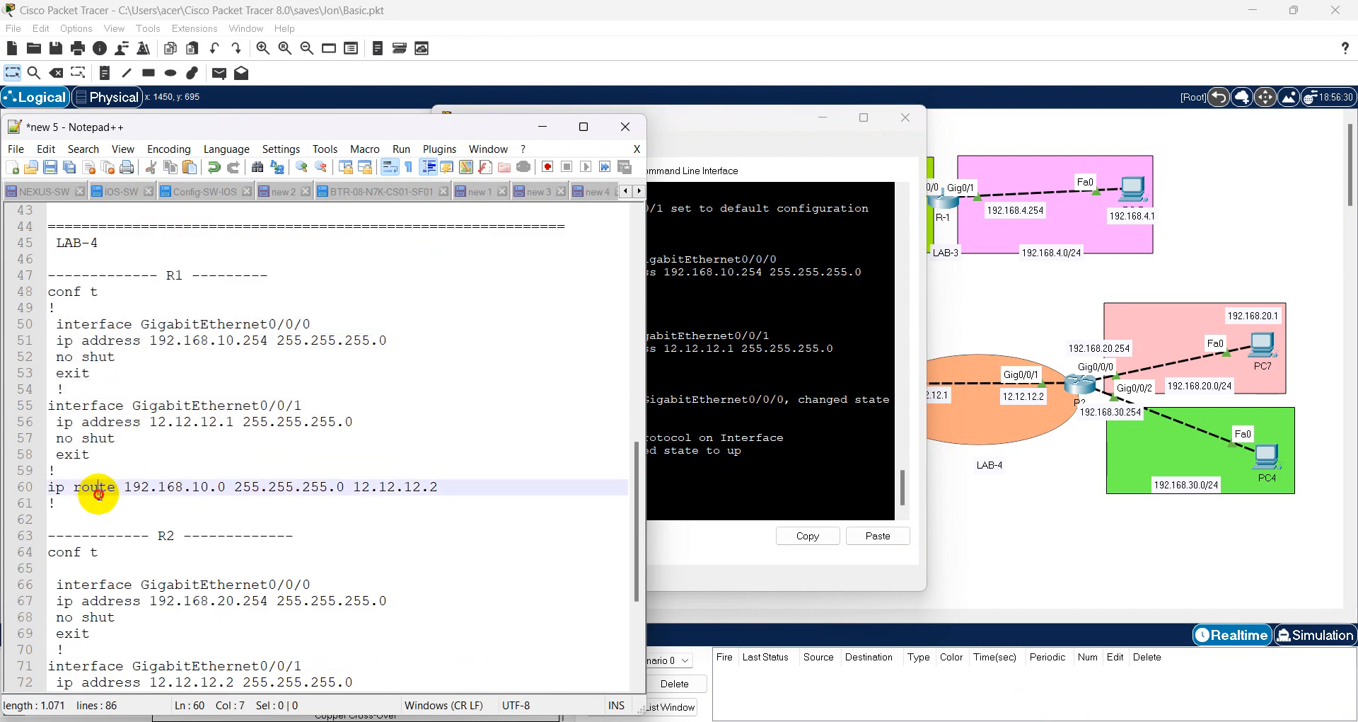
{"action": "left_click_drag", "start_coordinate": [50, 486], "coordinate": [505, 495]}
{"action": "key", "text": "ctrl+c"}
{"action": "left_click", "coordinate": [990, 477]}
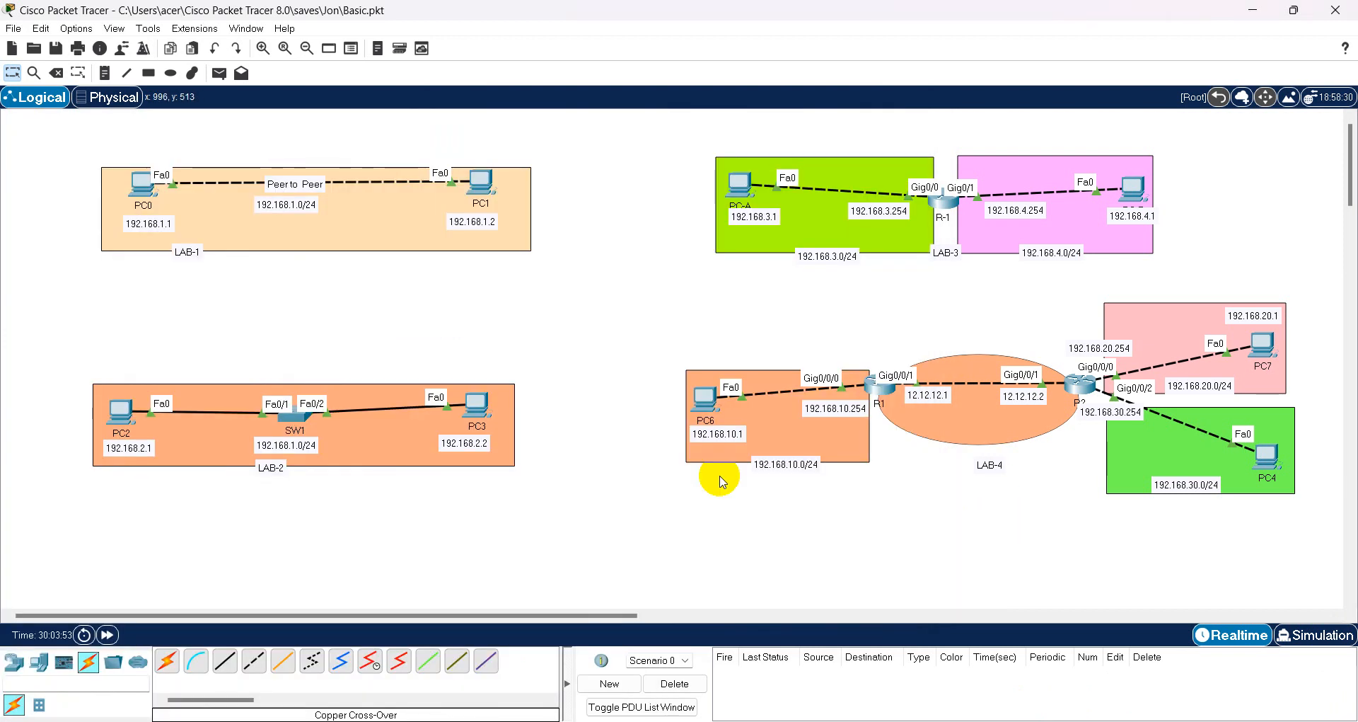
- Place a text note below the 192.168.10.0/24 area with the heading "R1:" and the copied static route beneath it
{"action": "left_click", "coordinate": [106, 73]}
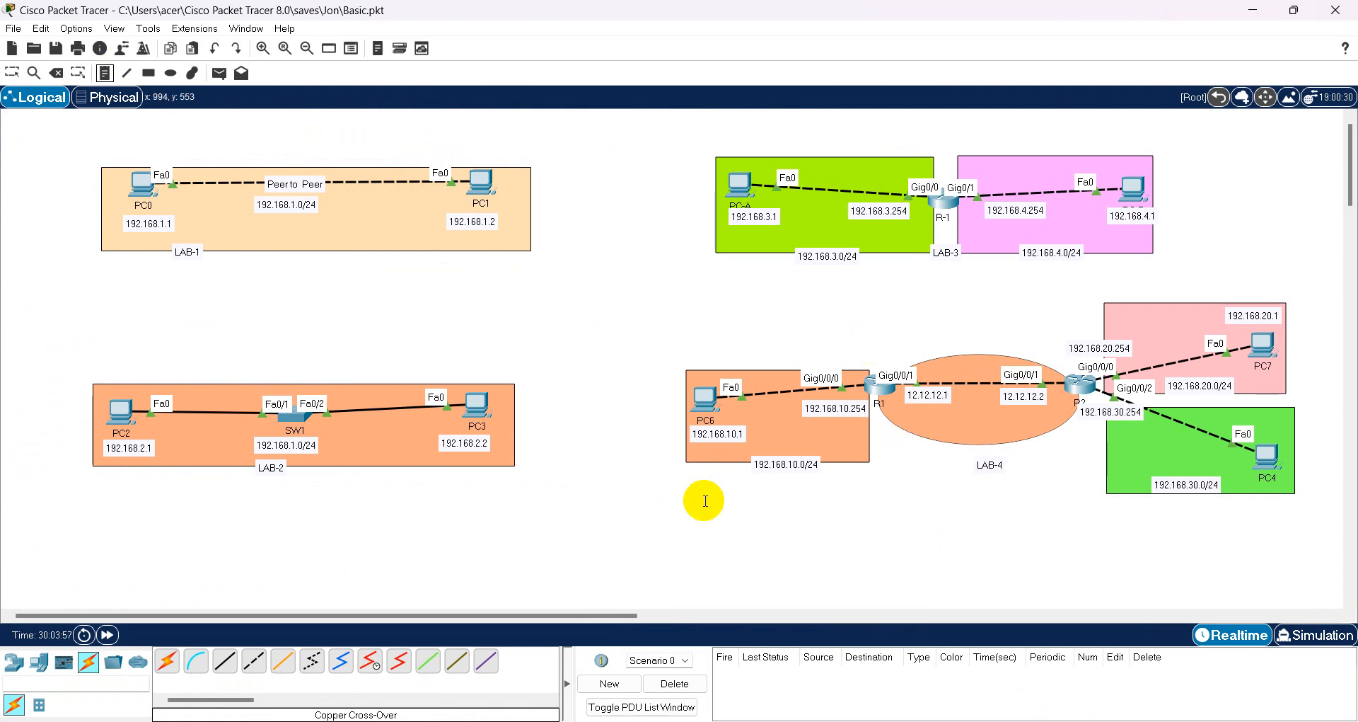
{"action": "left_click", "coordinate": [685, 510]}
{"action": "key", "text": "Caps_Lock"}
{"action": "type", "text": "R"}
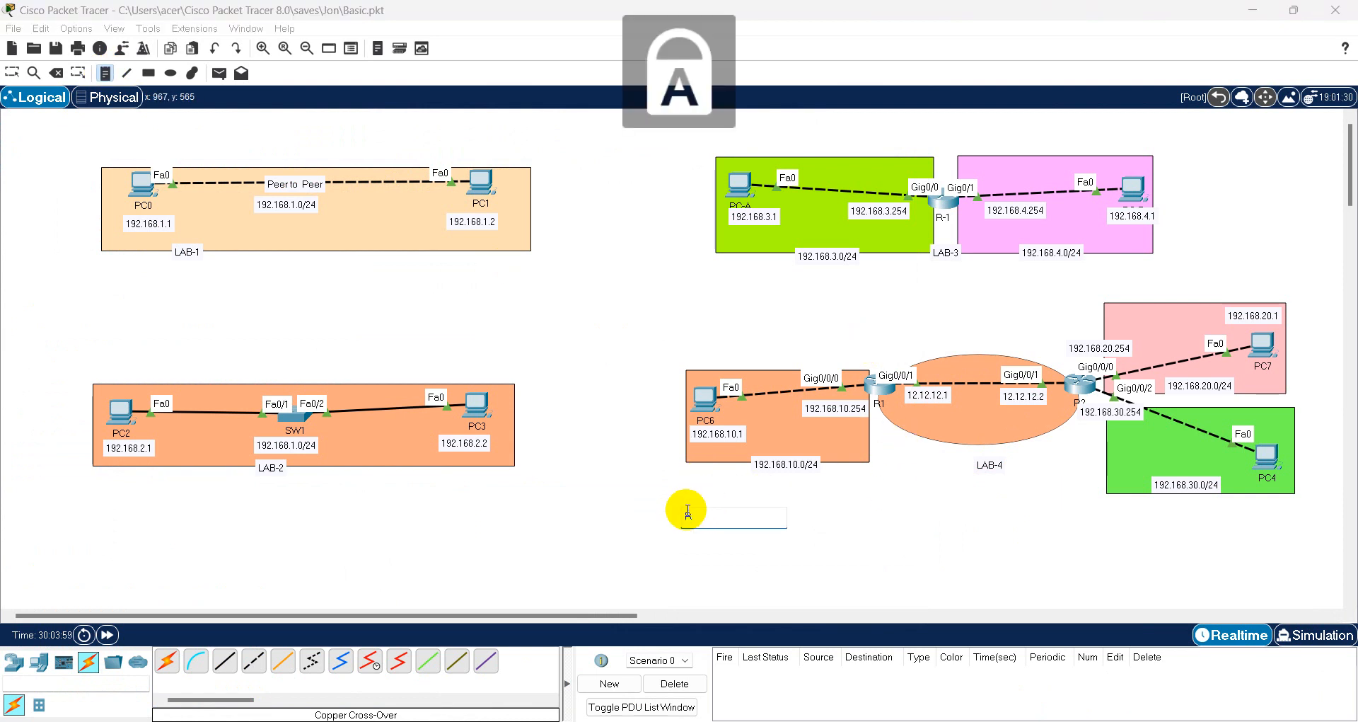
{"action": "type", "text": "1:"}
{"action": "key", "text": "Return"}
{"action": "key", "text": "ctrl+v"}
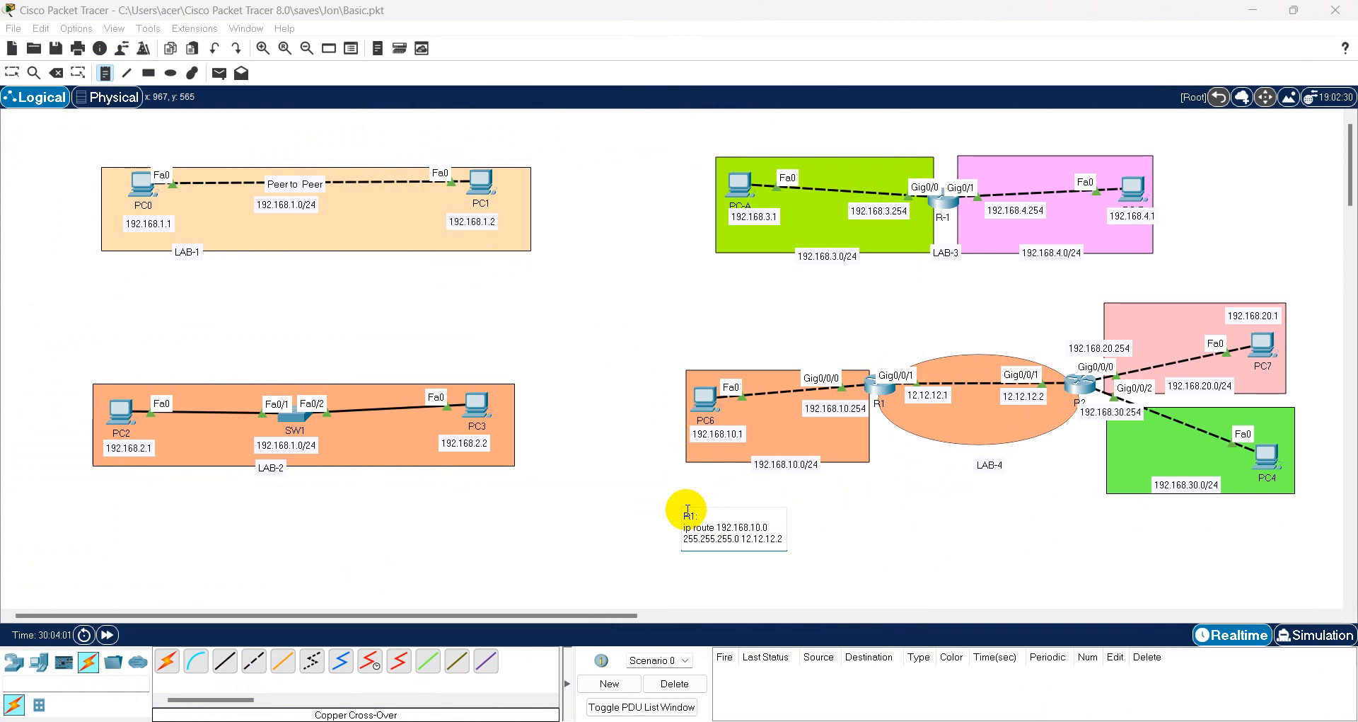
{"action": "left_click", "coordinate": [924, 495]}
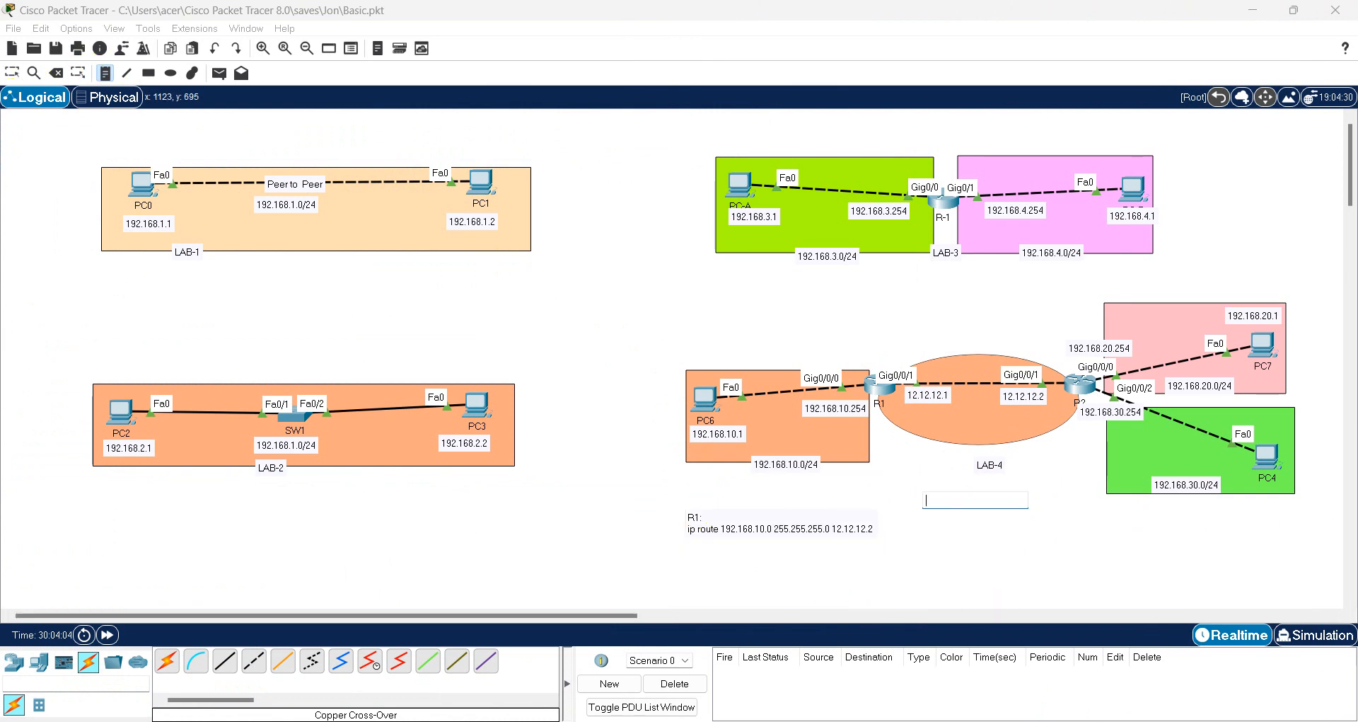
- Copy R2's static route line "ip route 192.168.10.0 255.255.255.0 12.12.12.1" from the Notepad++ notes
{"action": "key", "text": "alt+Tab"}
{"action": "scroll", "coordinate": [206, 590], "scroll_direction": "down", "scroll_amount": 5}
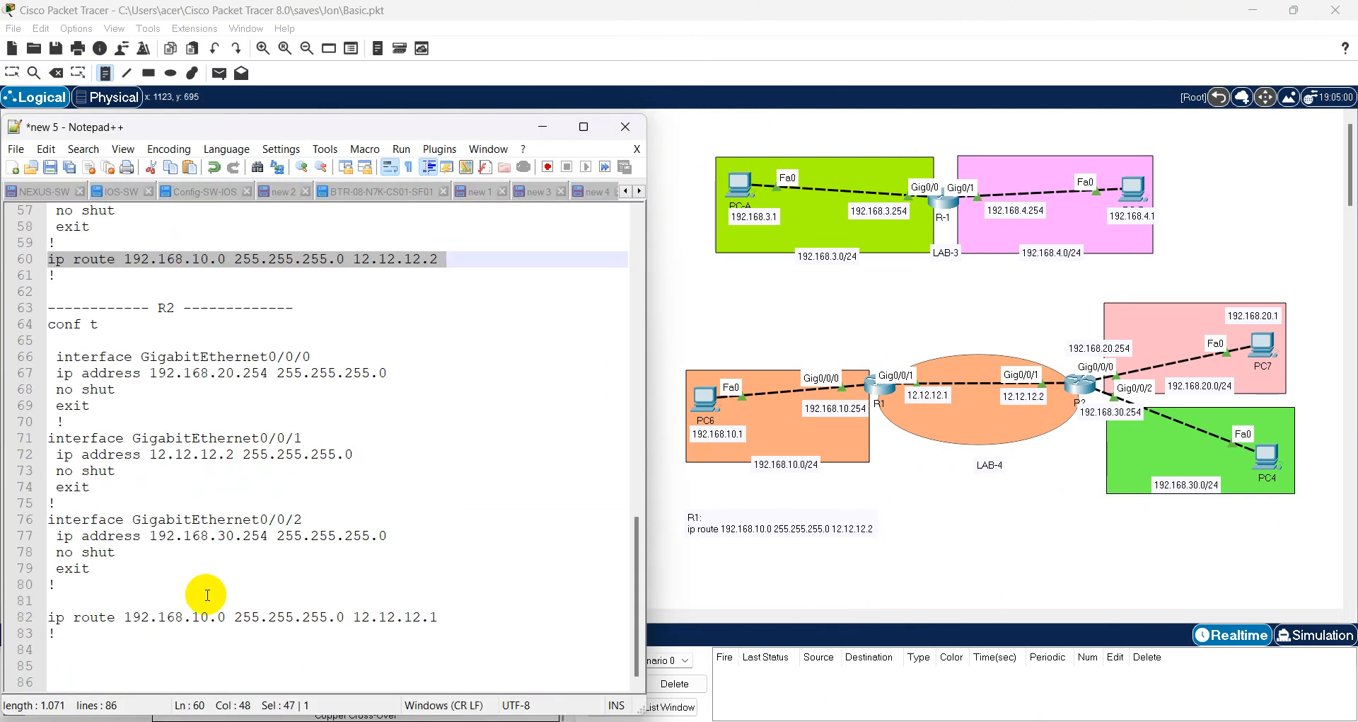
{"action": "left_click", "coordinate": [49, 617]}
{"action": "left_click_drag", "start_coordinate": [49, 617], "coordinate": [518, 621]}
{"action": "key", "text": "ctrl+c"}
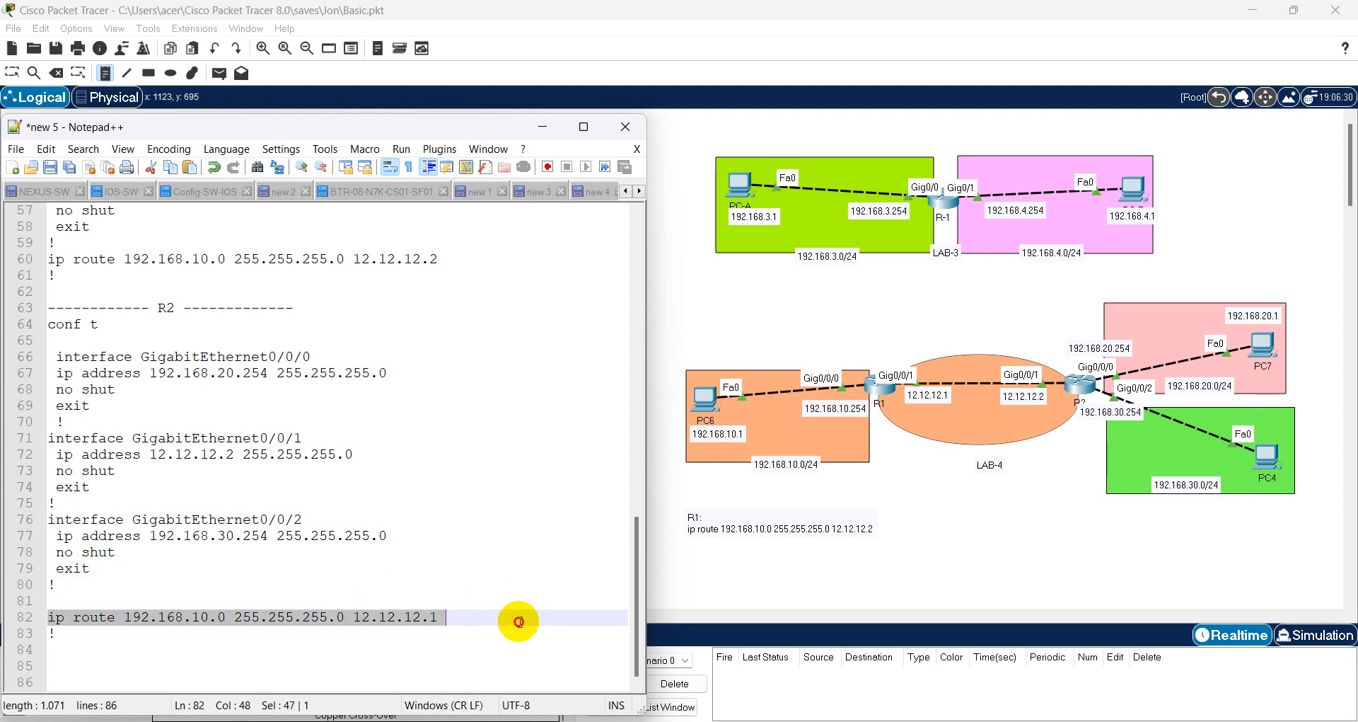
- Paste the copied R2 route as a text note beside the R1 note in the topology, and return to selection mode
{"action": "left_click", "coordinate": [912, 575]}
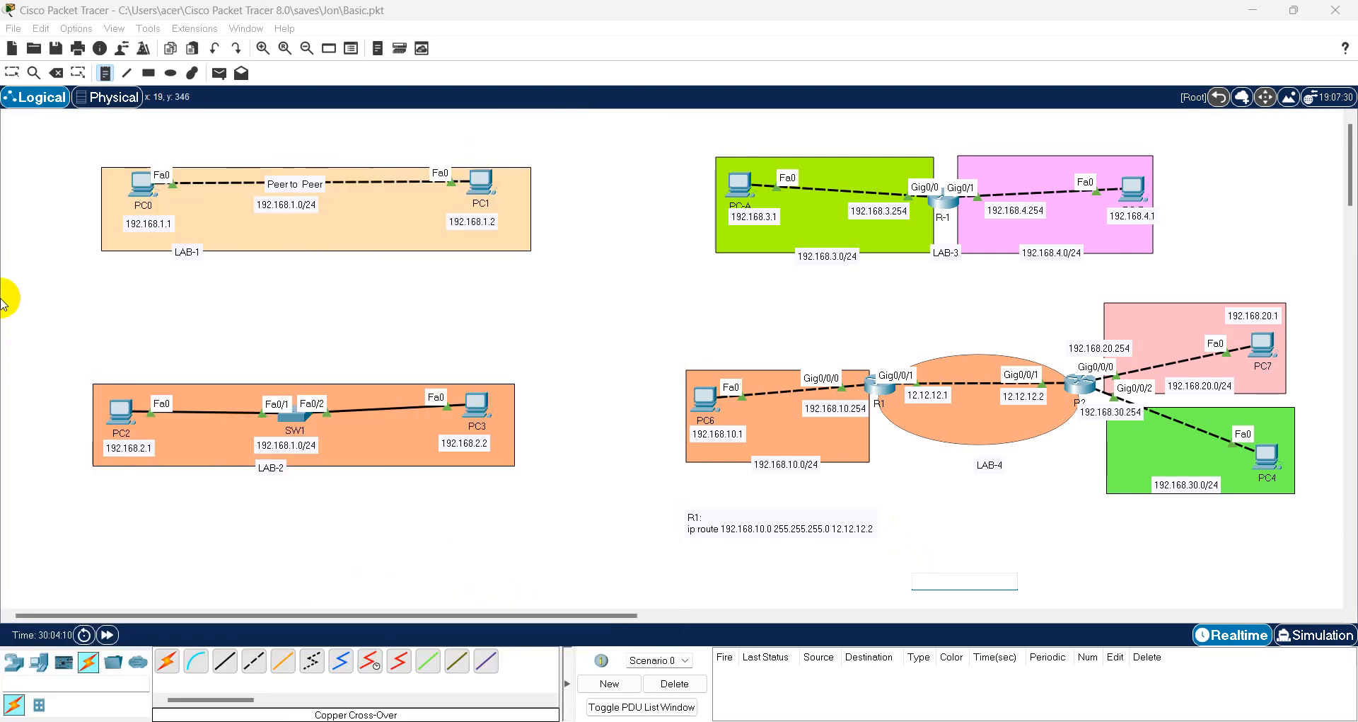
{"action": "left_click", "coordinate": [938, 517]}
{"action": "key", "text": "ctrl+v"}
{"action": "left_click", "coordinate": [864, 559]}
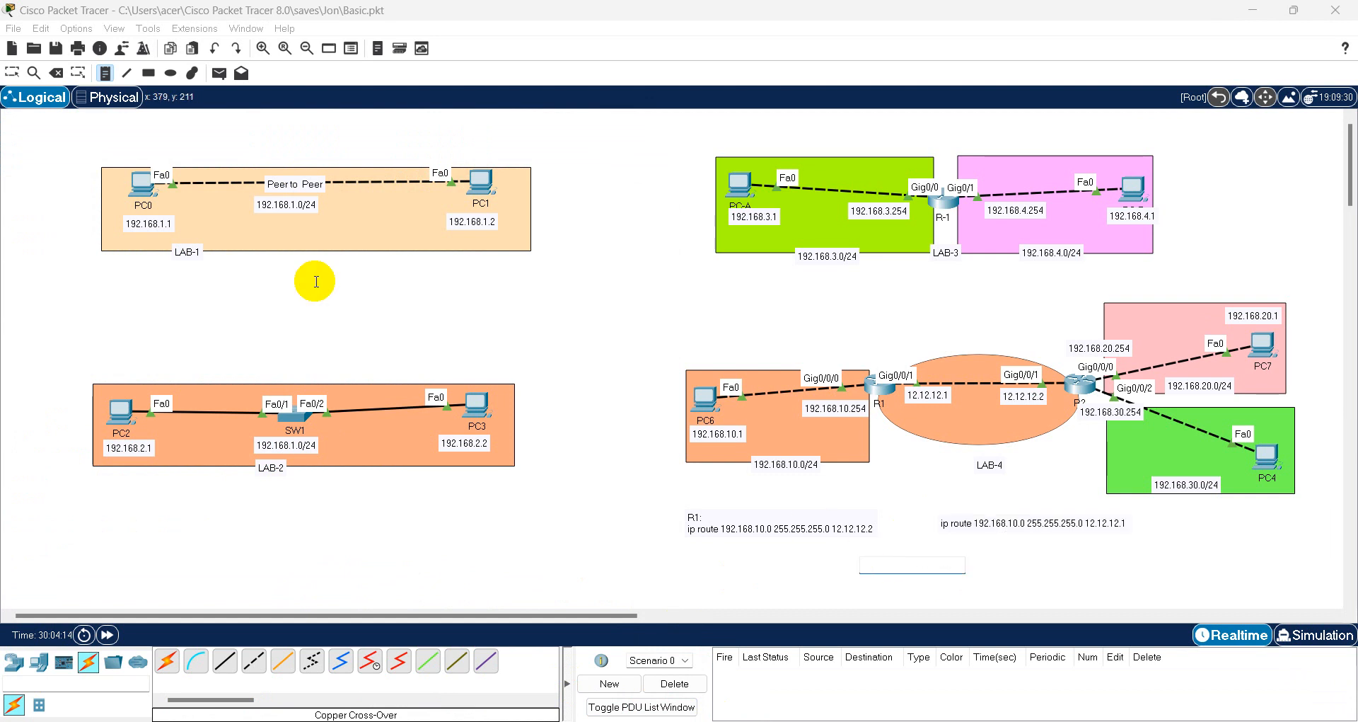
{"action": "left_click", "coordinate": [4, 72]}
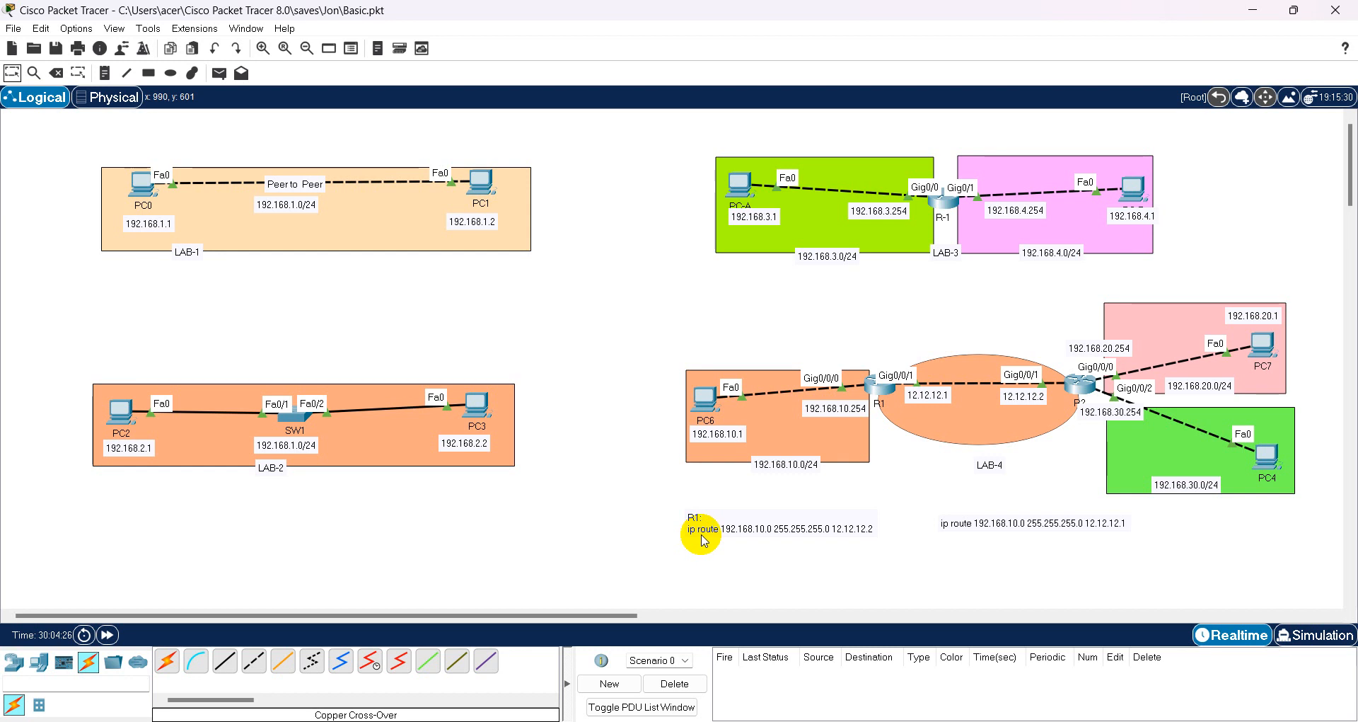
- Change the destination network in the R1 route note to 192.168.20.0
{"action": "double_click", "coordinate": [755, 534]}
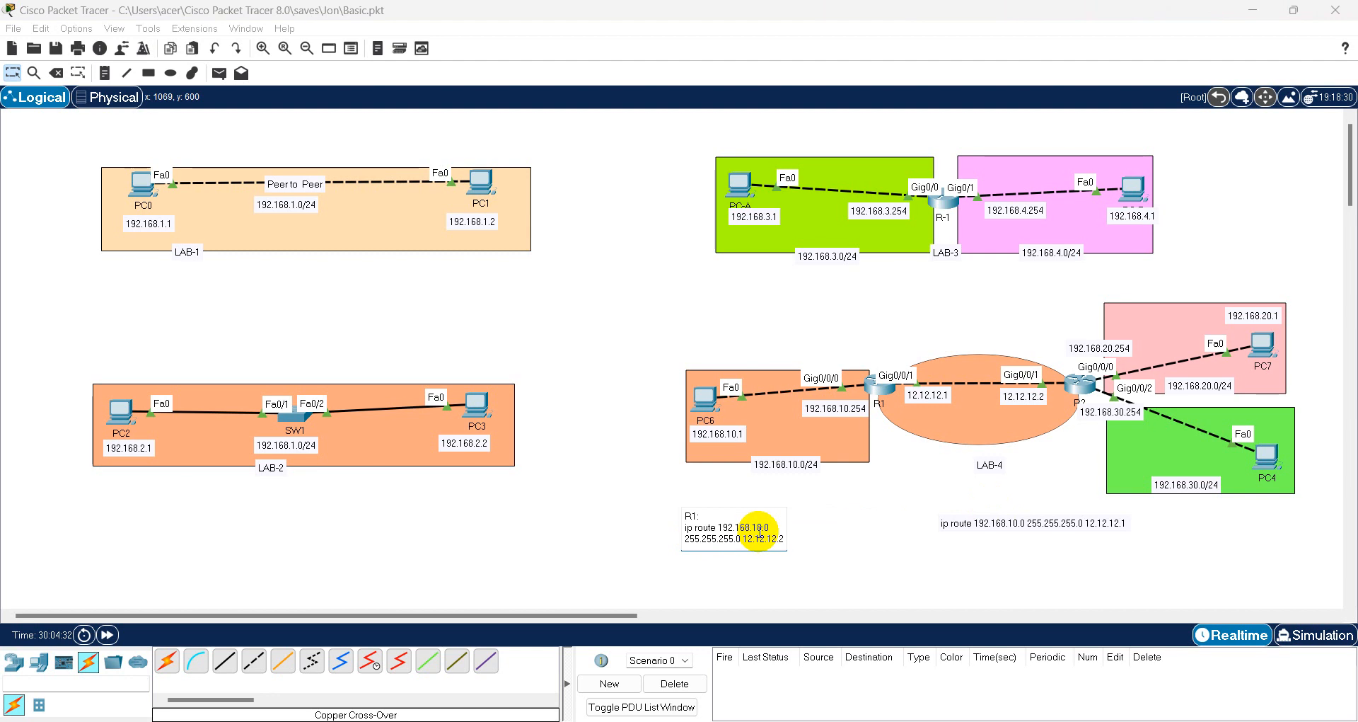
{"action": "key", "text": "BackSpace"}
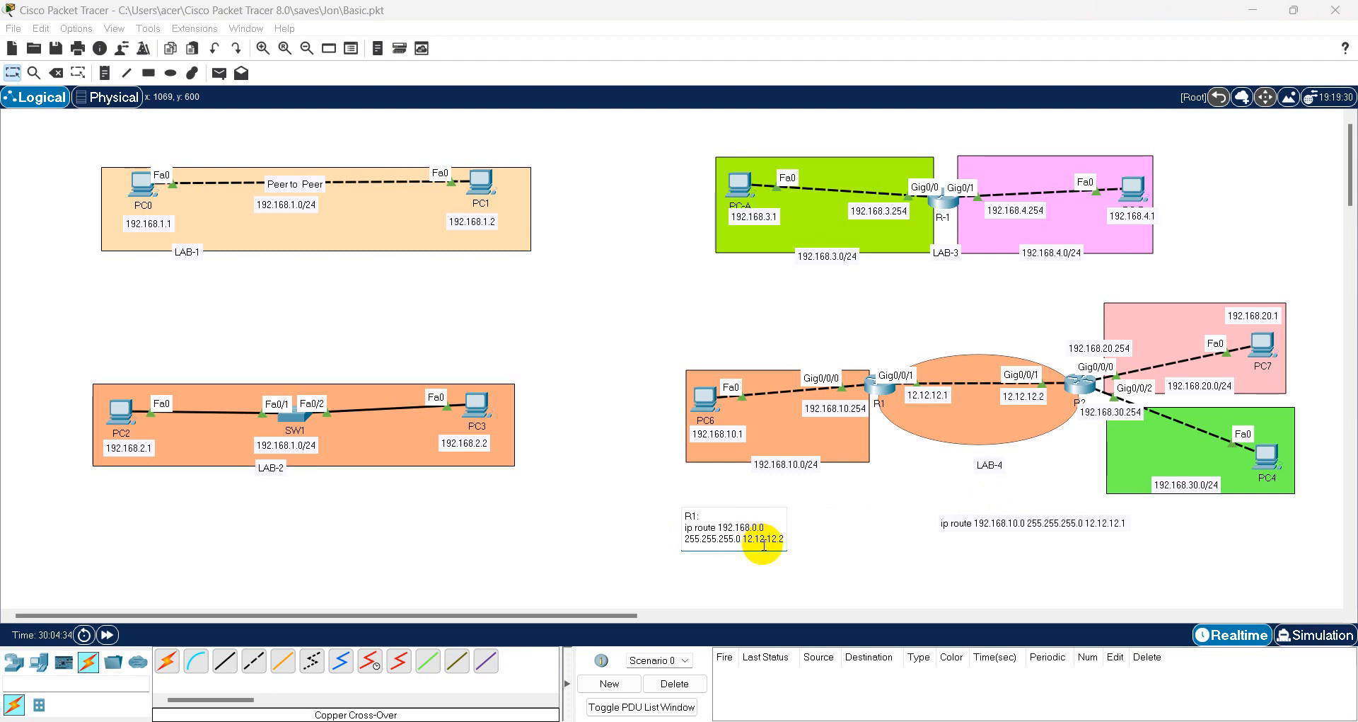
{"action": "type", "text": "2"}
{"action": "left_click", "coordinate": [876, 527]}
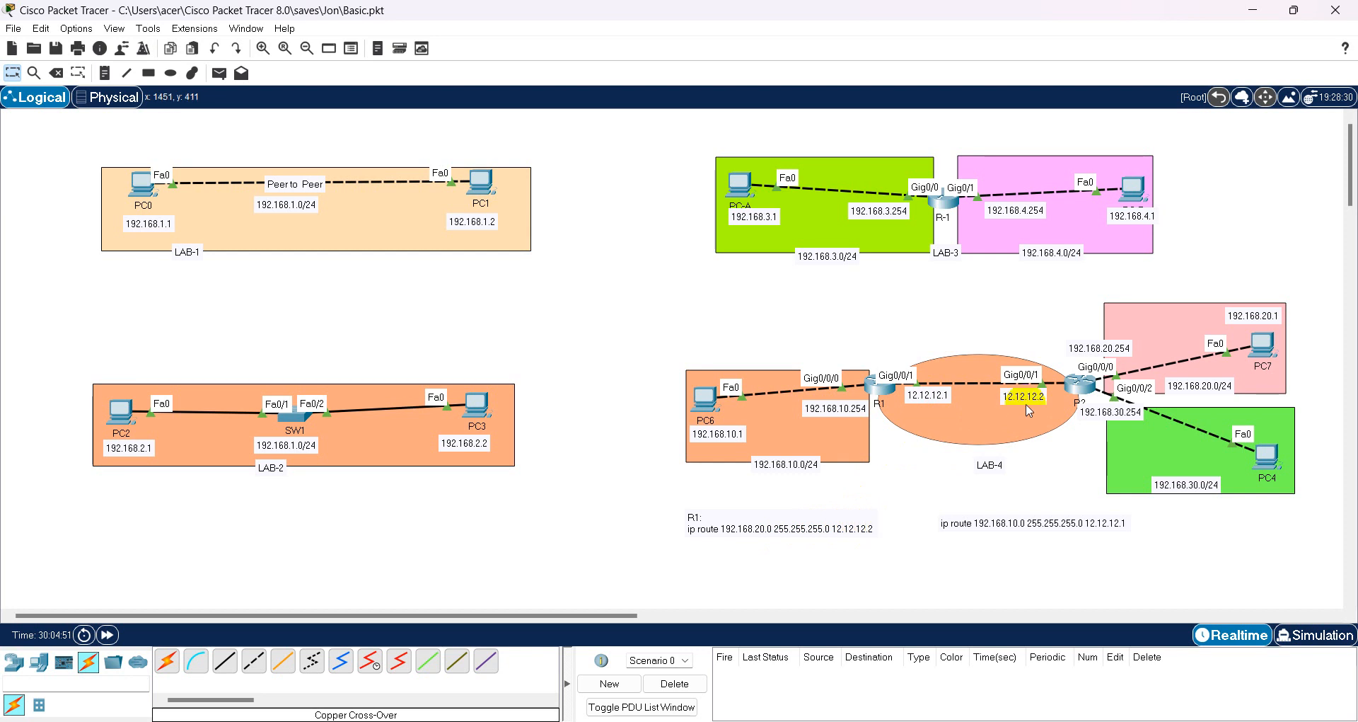
- Add the heading "R2:" on its own line above the route in the second note
{"action": "double_click", "coordinate": [946, 524]}
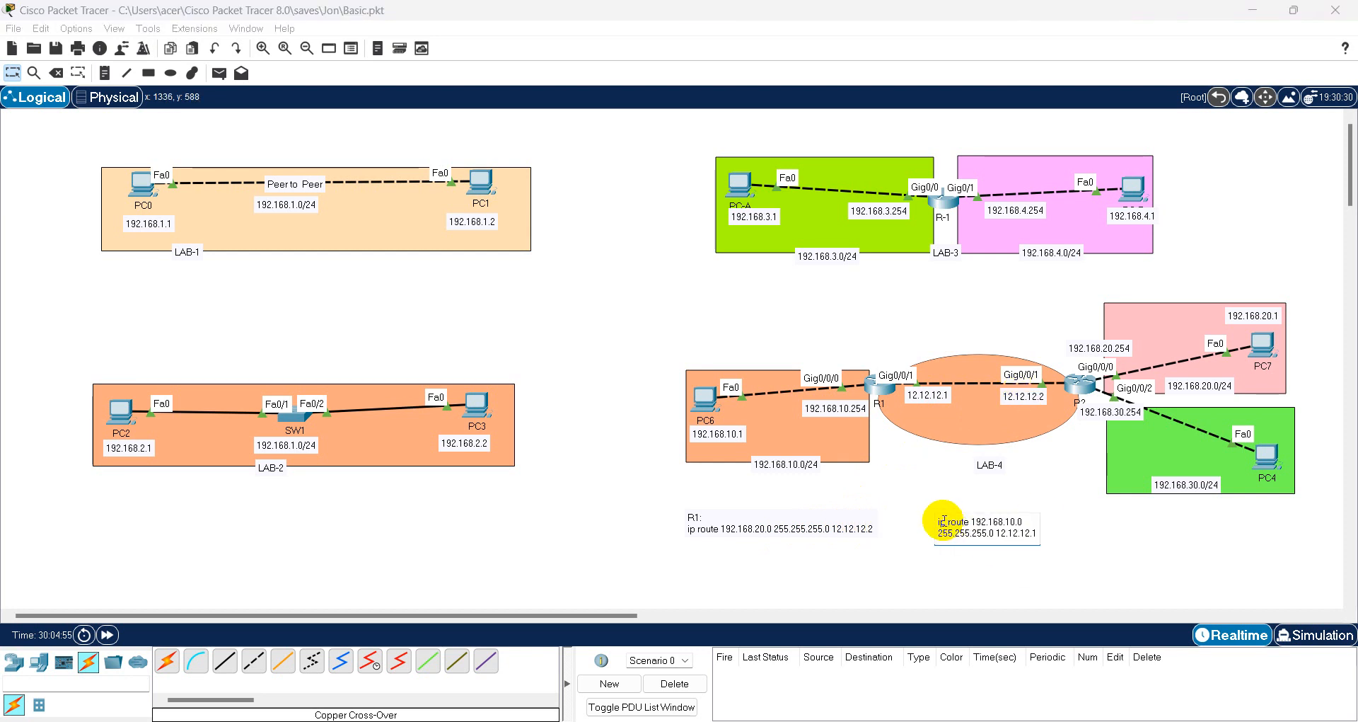
{"action": "type", "text": "R2:"}
{"action": "key", "text": "Return"}
{"action": "left_click", "coordinate": [1146, 546]}
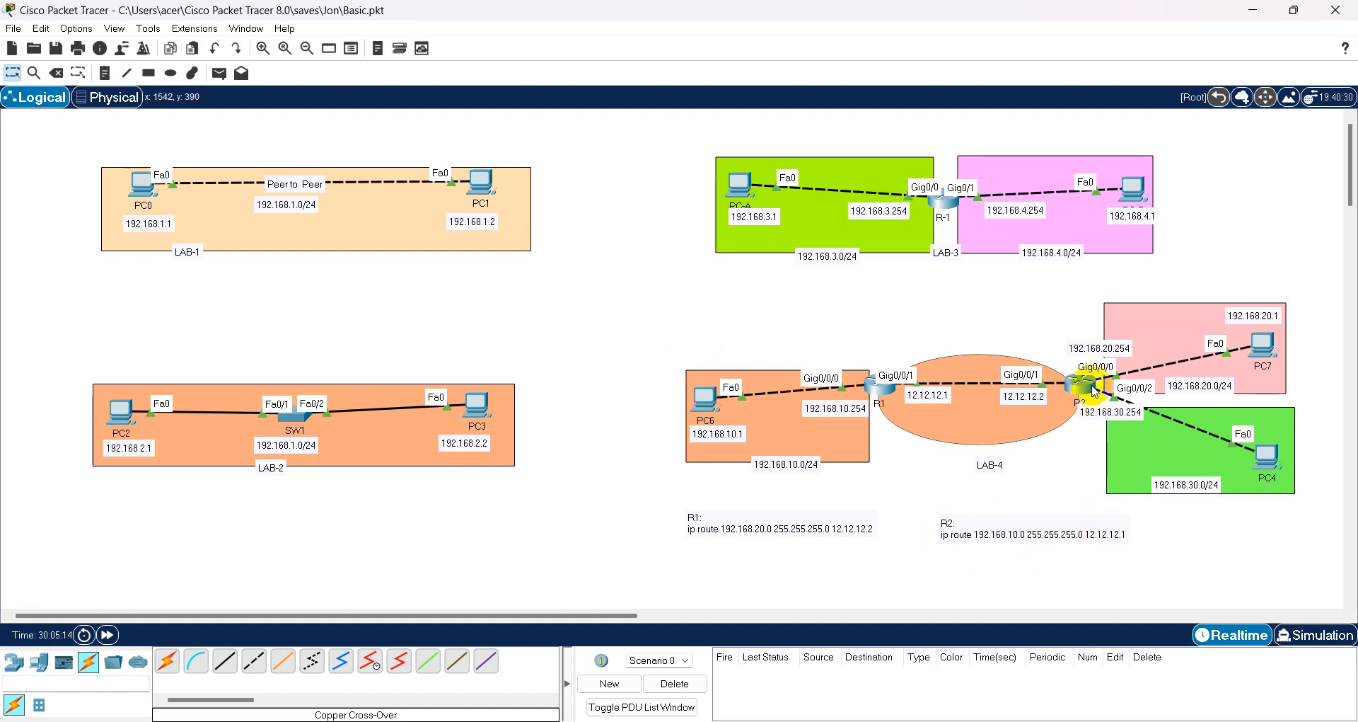
- Check the IP configuration of PC6, including its address, subnet mask and default gateway
{"action": "mouse_move", "coordinate": [1086, 388]}
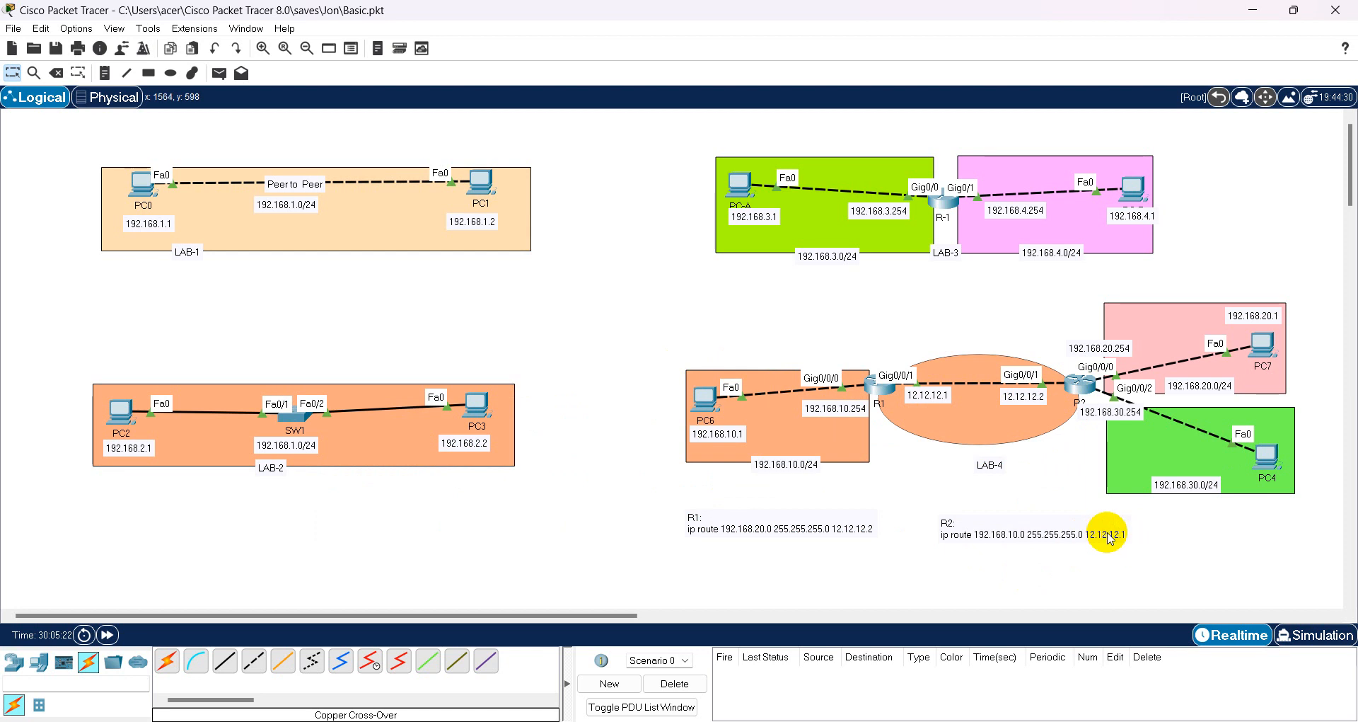
{"action": "left_click", "coordinate": [702, 401]}
{"action": "left_click", "coordinate": [752, 215]}
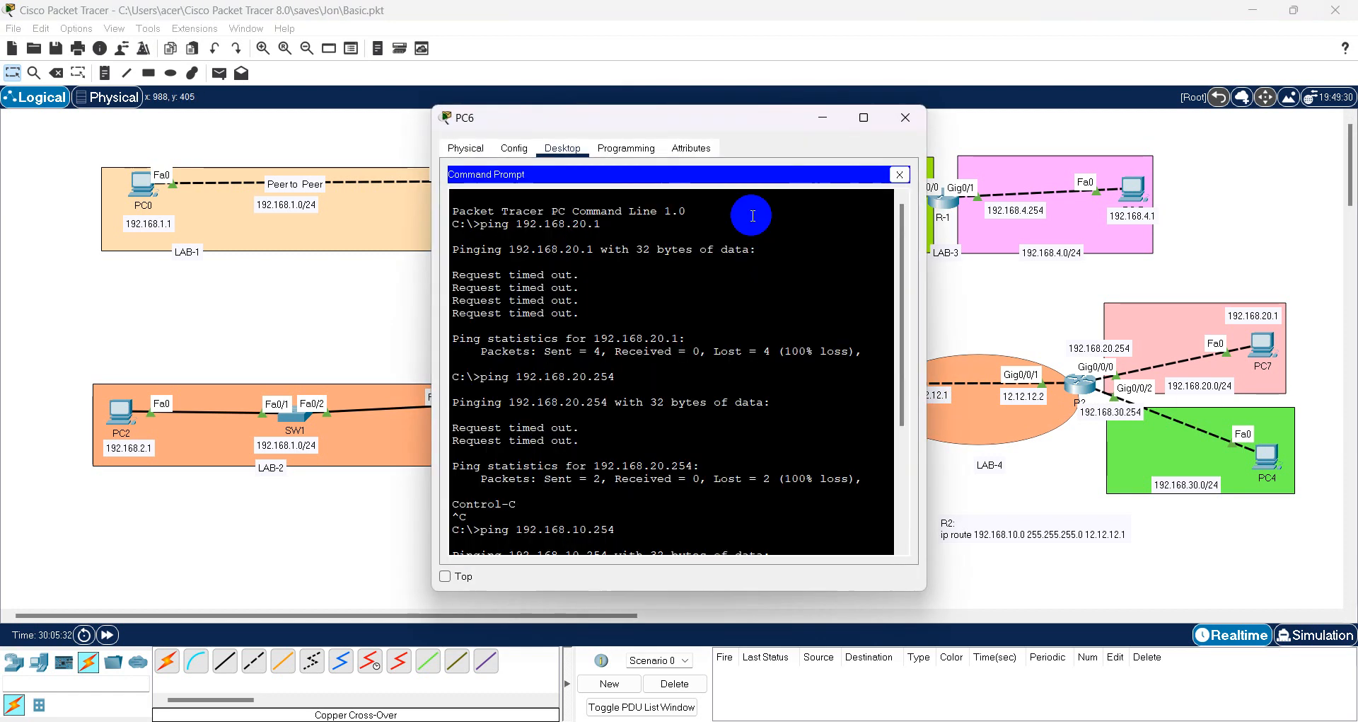
{"action": "left_click", "coordinate": [899, 174]}
{"action": "left_click", "coordinate": [507, 226]}
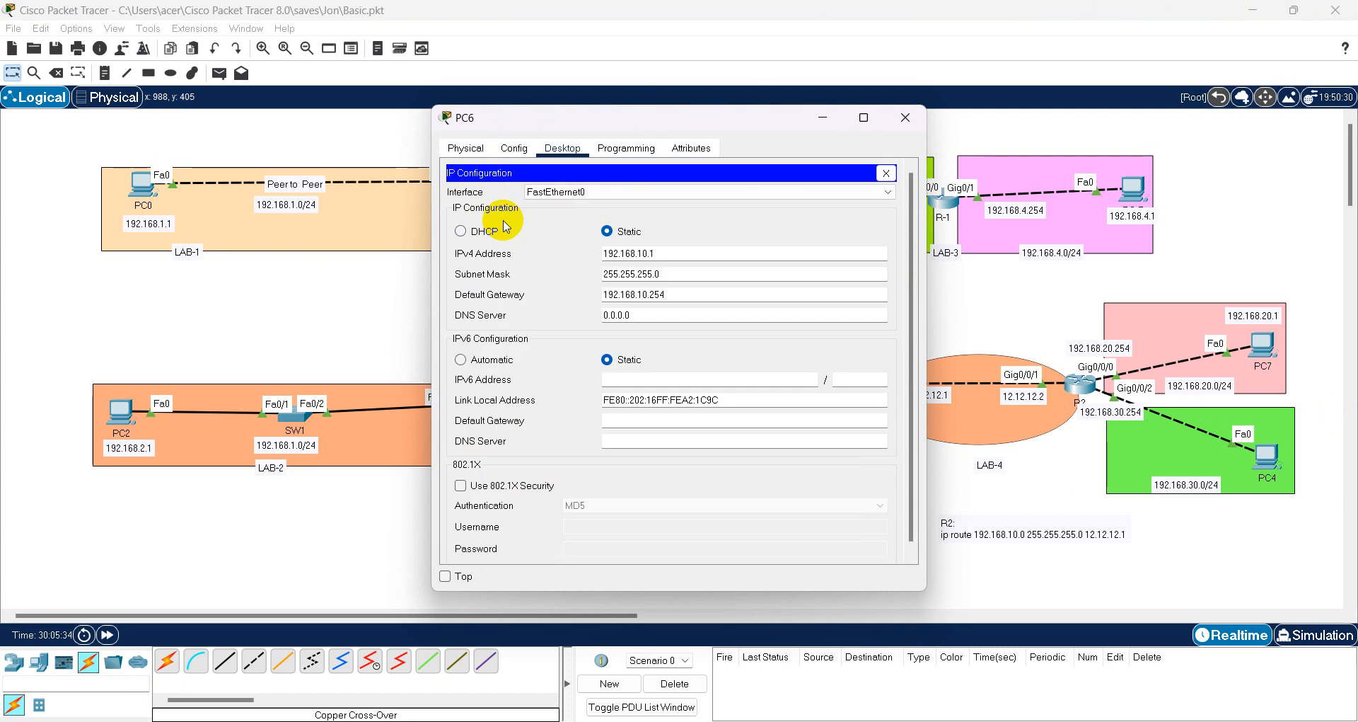
{"action": "left_click", "coordinate": [886, 172]}
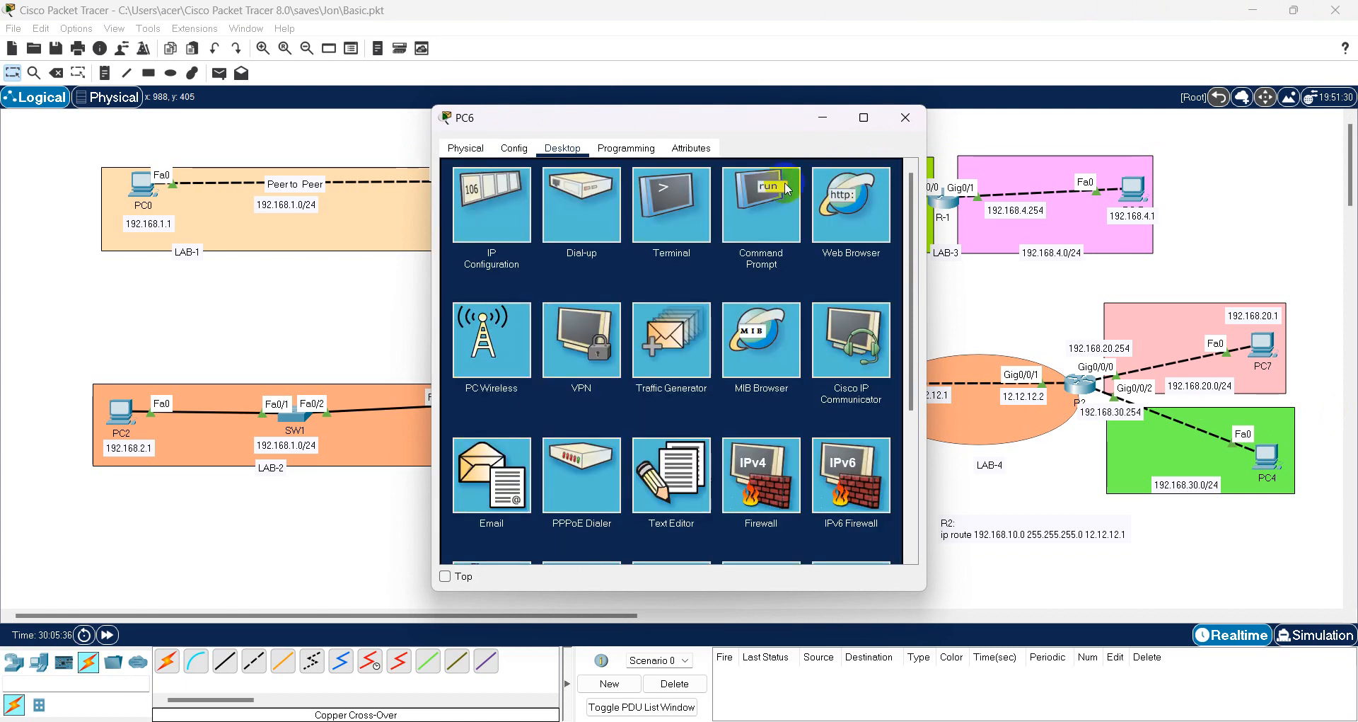
- Ping 192.168.20.1 from PC6's command prompt, examine the replies, and close PC6's window
{"action": "left_click", "coordinate": [764, 217]}
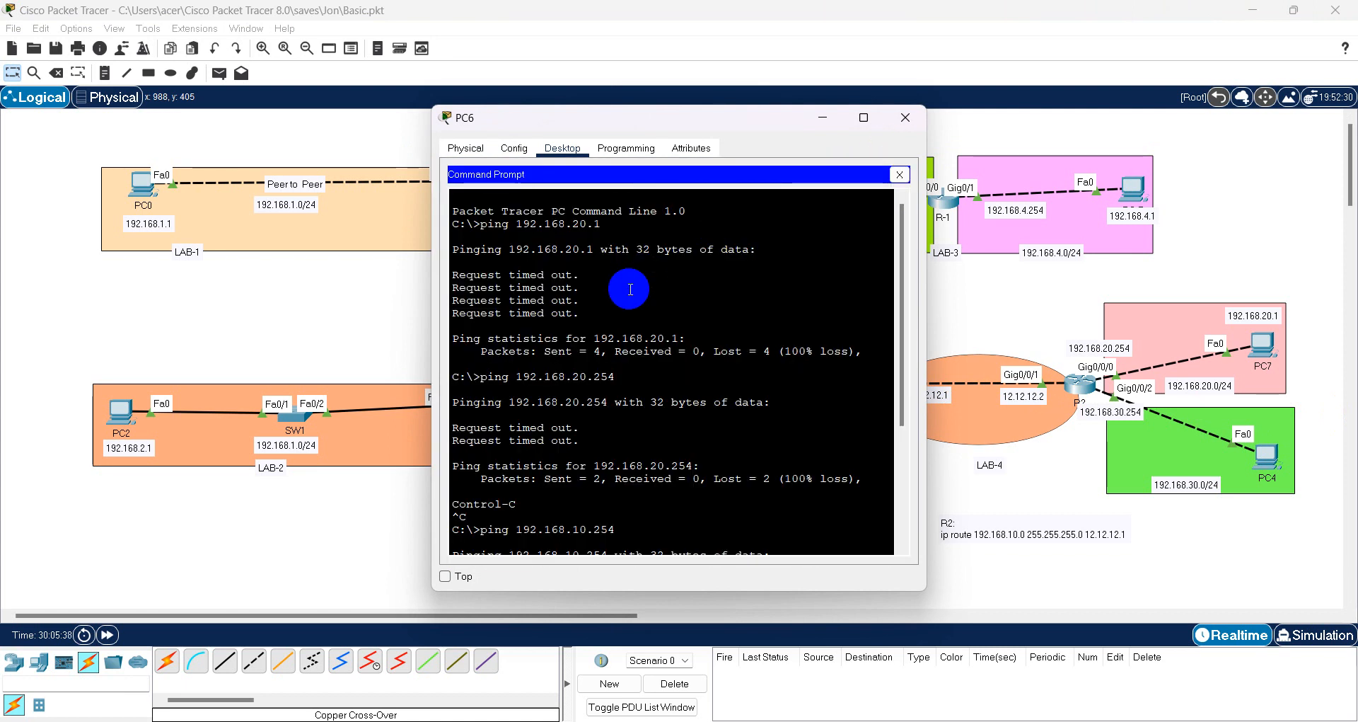
{"action": "type", "text": "PING 192.168.20."}
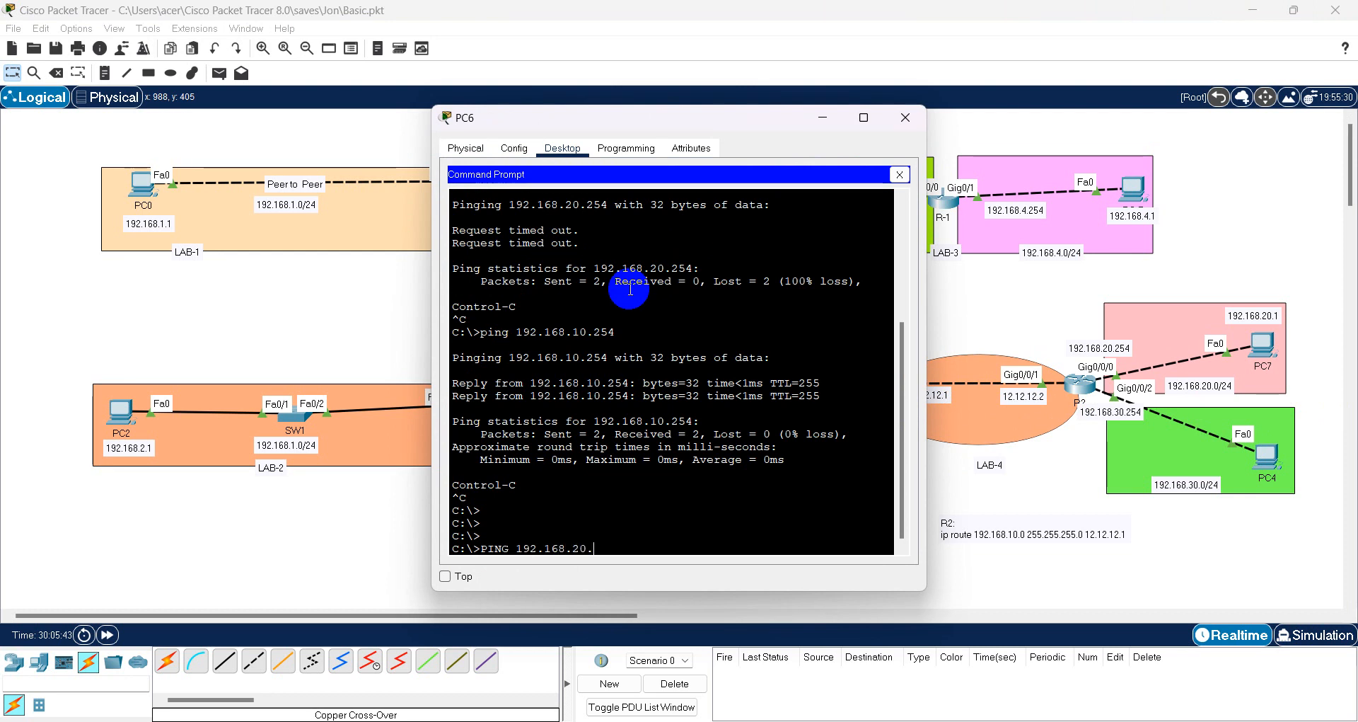
{"action": "type", "text": "1"}
{"action": "key", "text": "Return"}
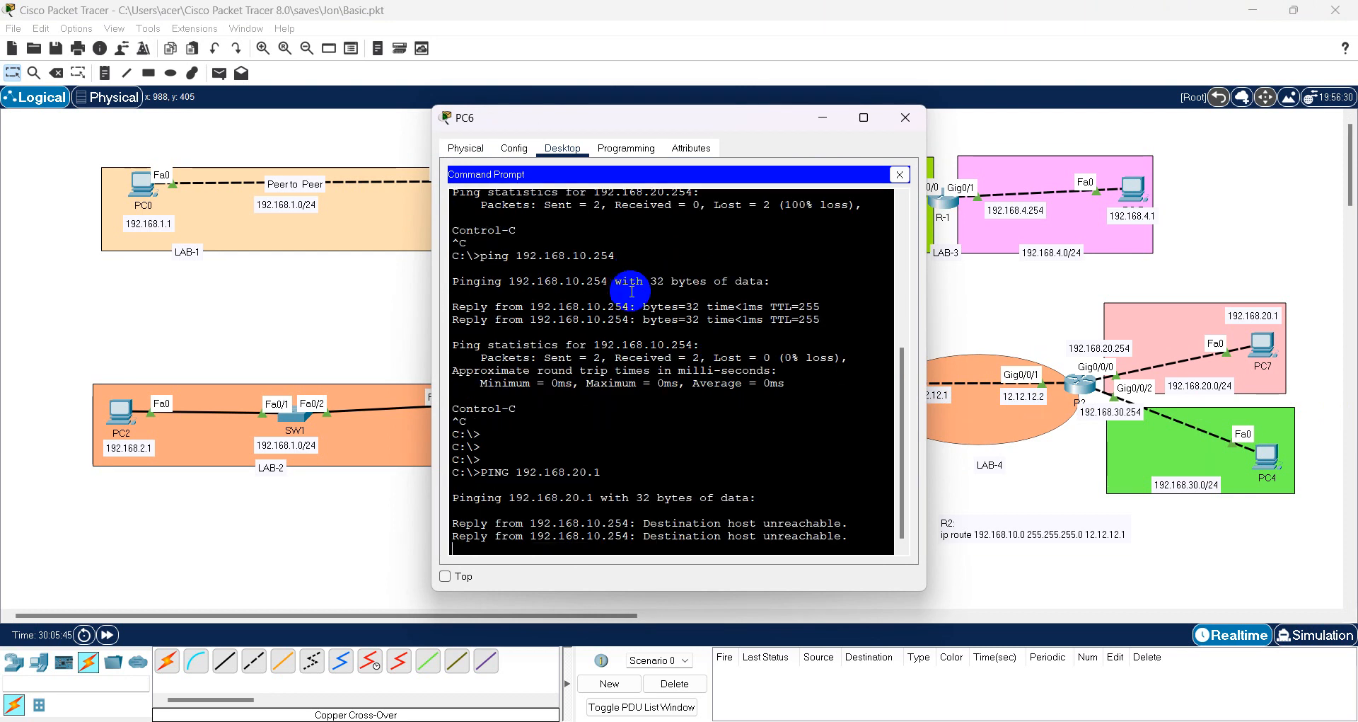
{"action": "left_click_drag", "start_coordinate": [644, 512], "coordinate": [841, 512]}
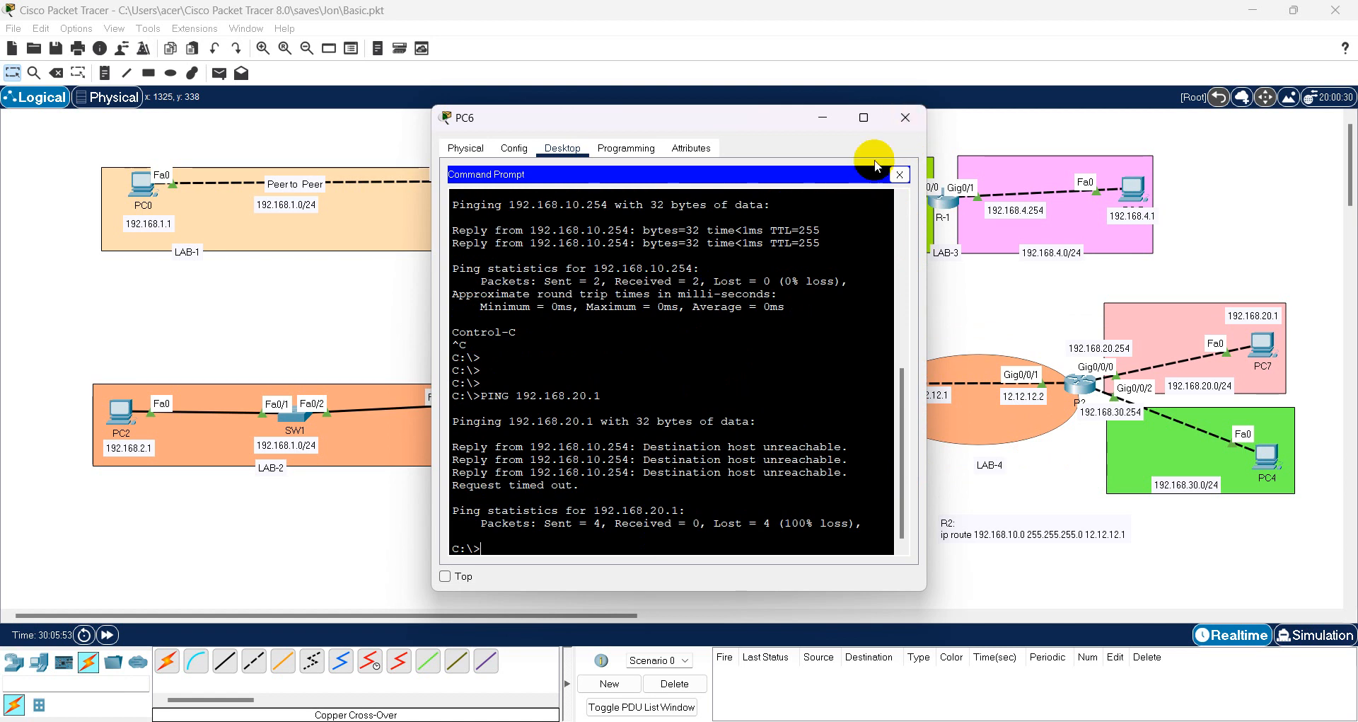
{"action": "left_click", "coordinate": [908, 120]}
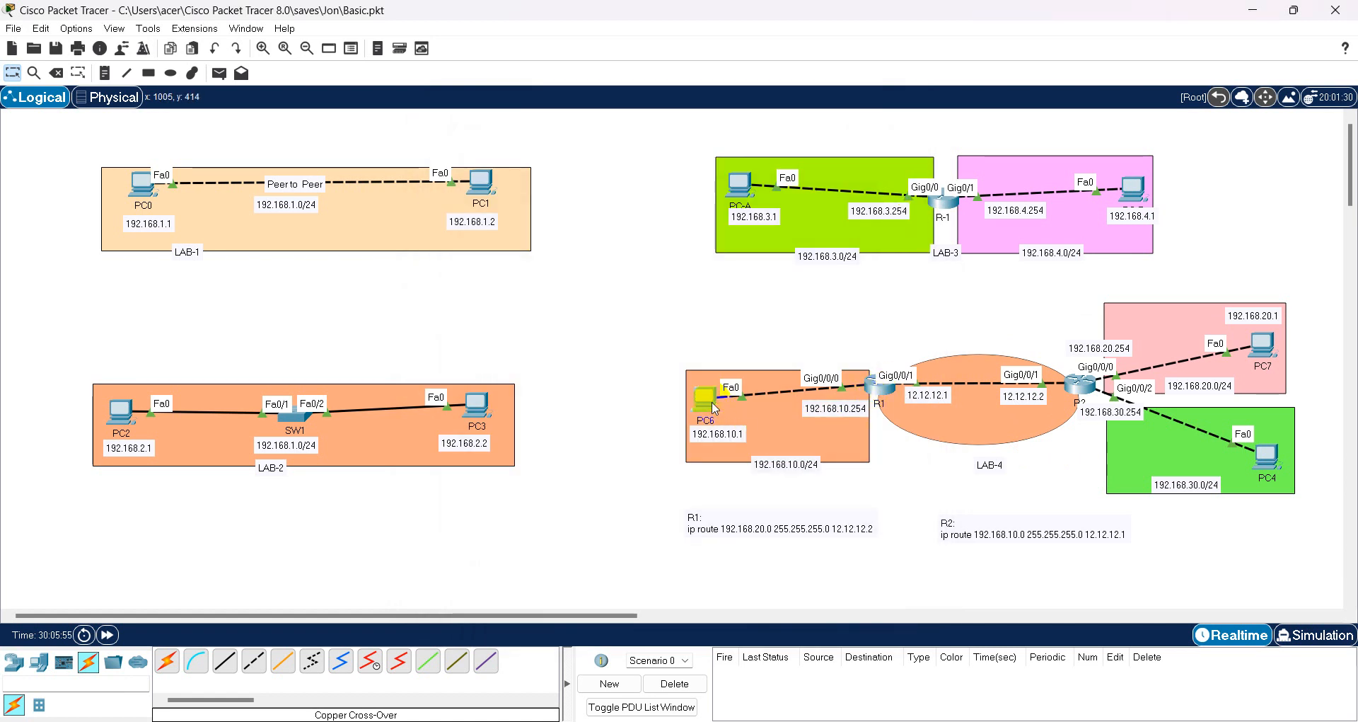
- Open R1's command line and exit global configuration mode to privileged EXEC mode
{"action": "left_click", "coordinate": [888, 403]}
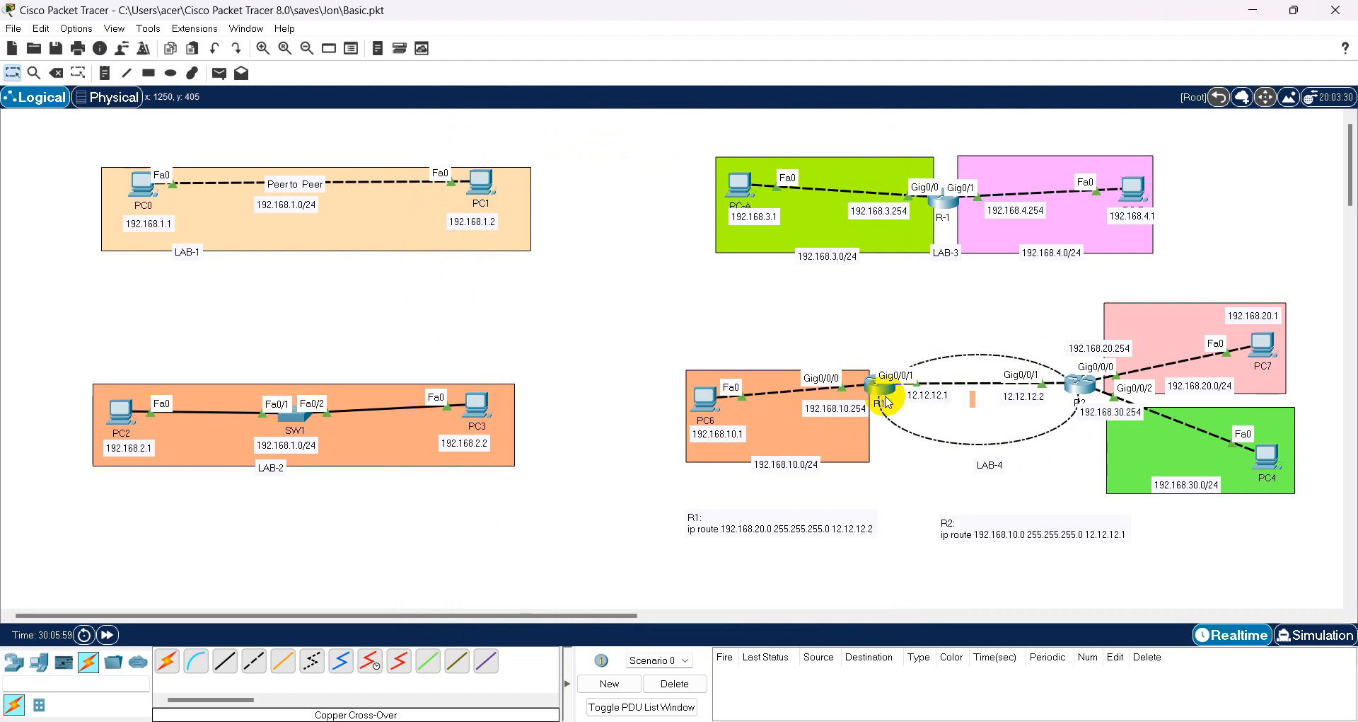
{"action": "left_click", "coordinate": [878, 389]}
{"action": "key", "text": "Caps_Lock"}
{"action": "key", "text": "Return"}
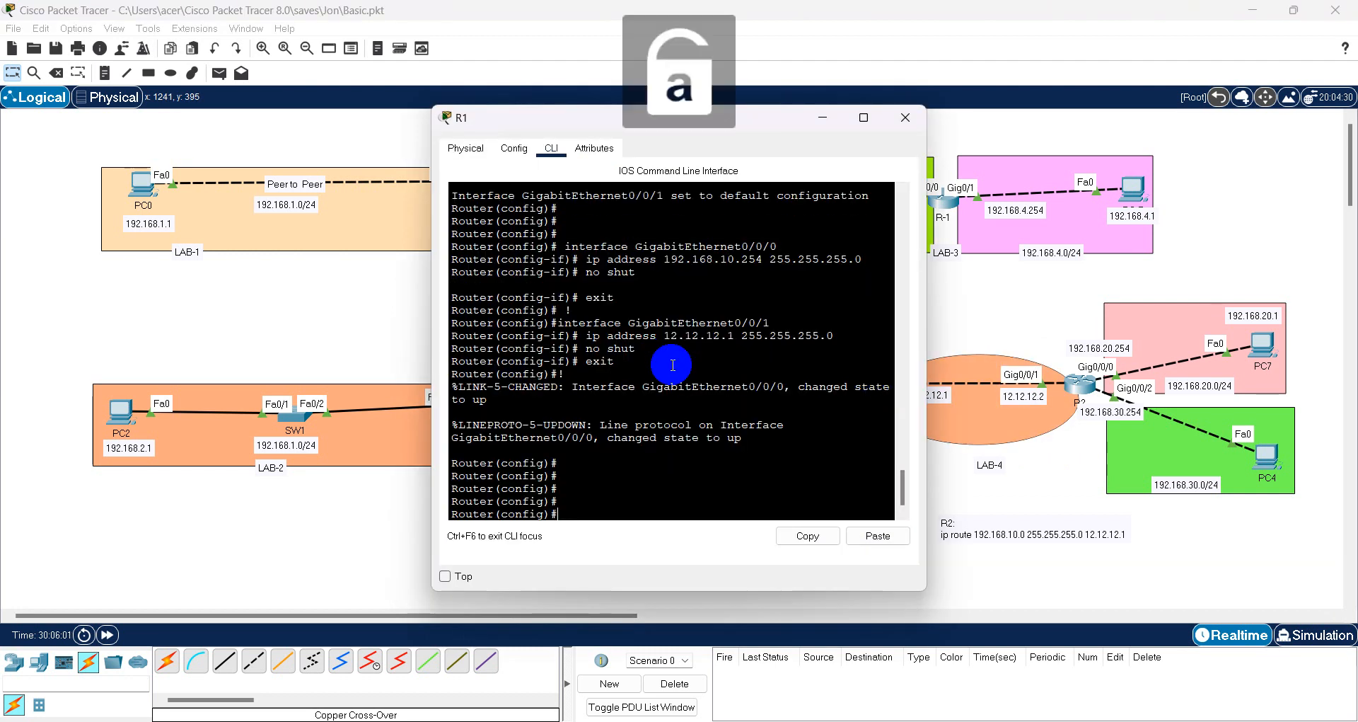
{"action": "type", "text": "en"}
{"action": "key", "text": "Return"}
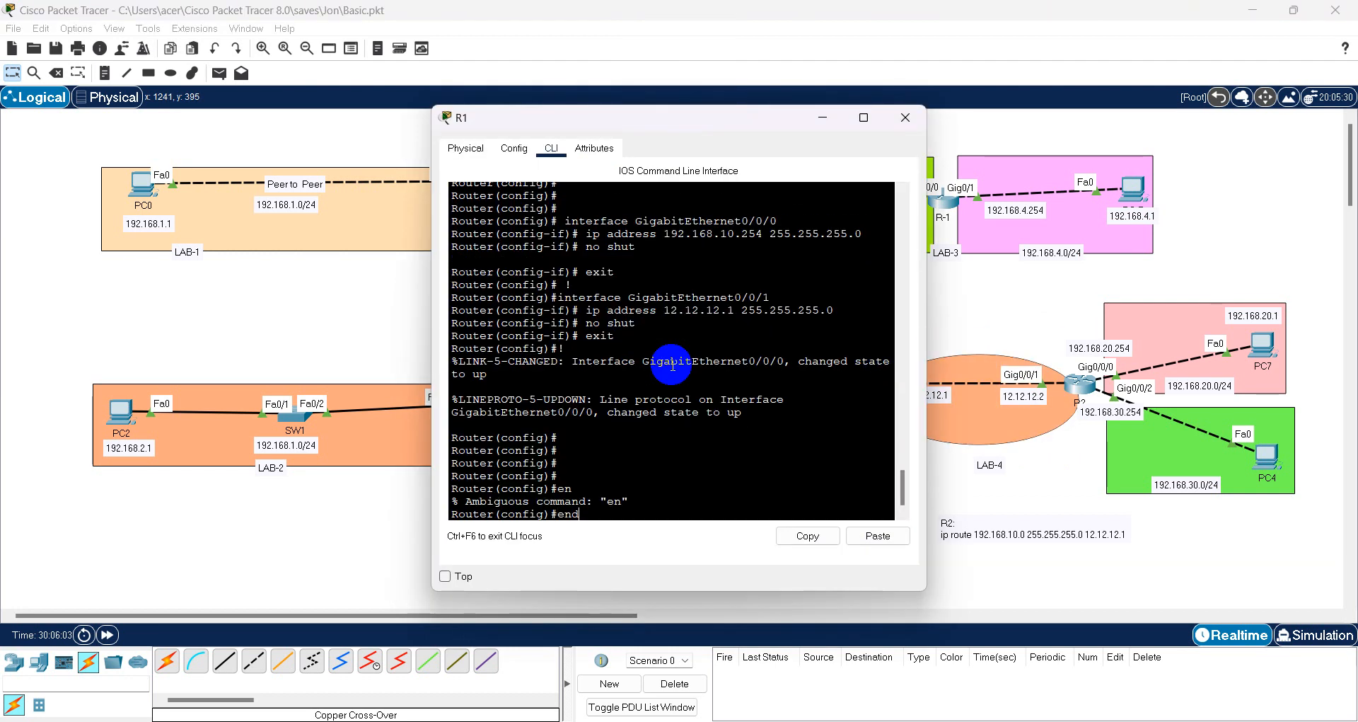
{"action": "type", "text": "end"}
{"action": "key", "text": "Return"}
- Display R1's routing table with "sh ip route" and examine its connected and local route entries
{"action": "type", "text": "sh ip "}
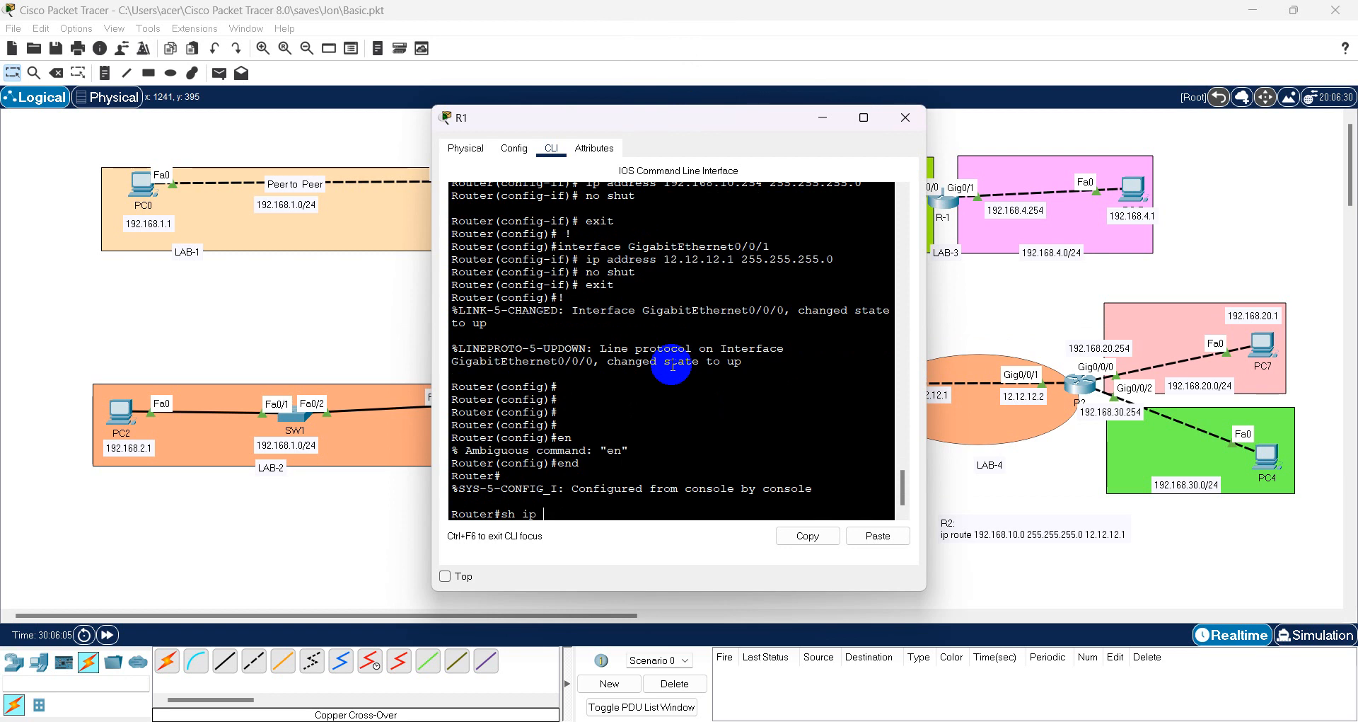
{"action": "type", "text": "route"}
{"action": "key", "text": "Return"}
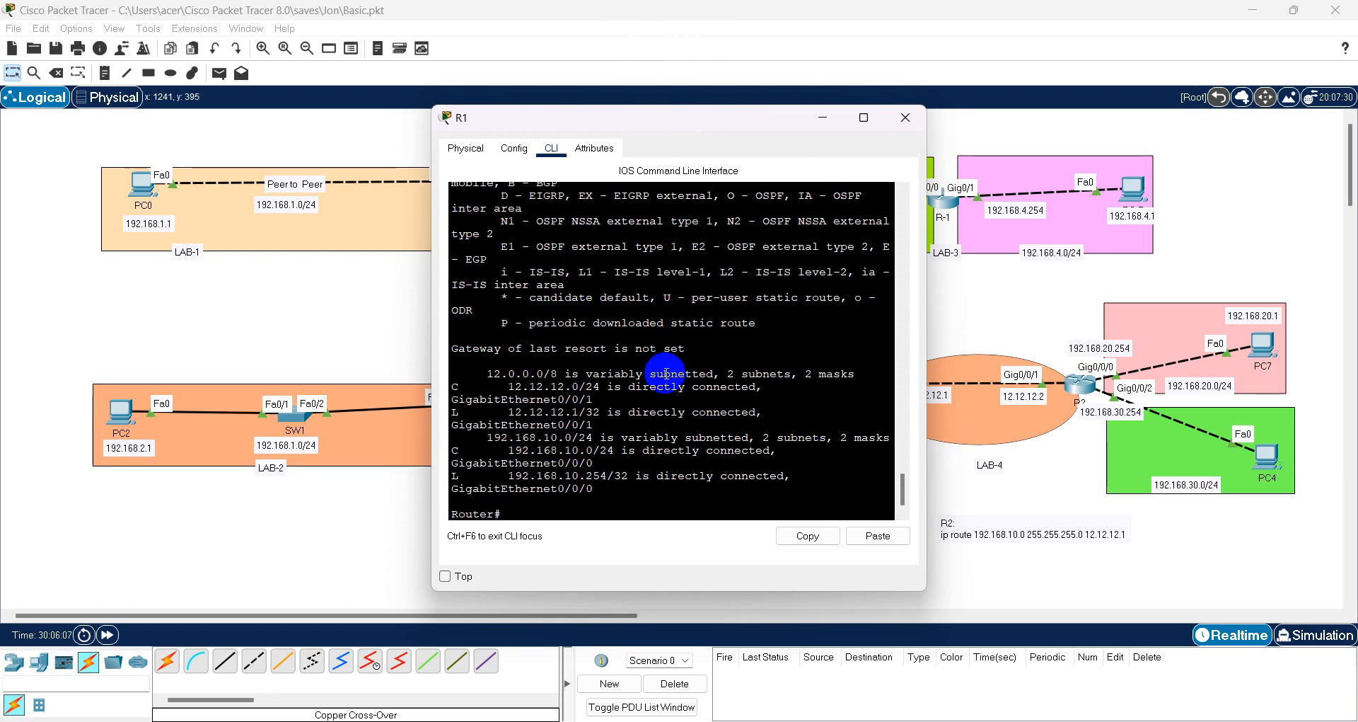
{"action": "left_click_drag", "start_coordinate": [510, 474], "coordinate": [689, 472]}
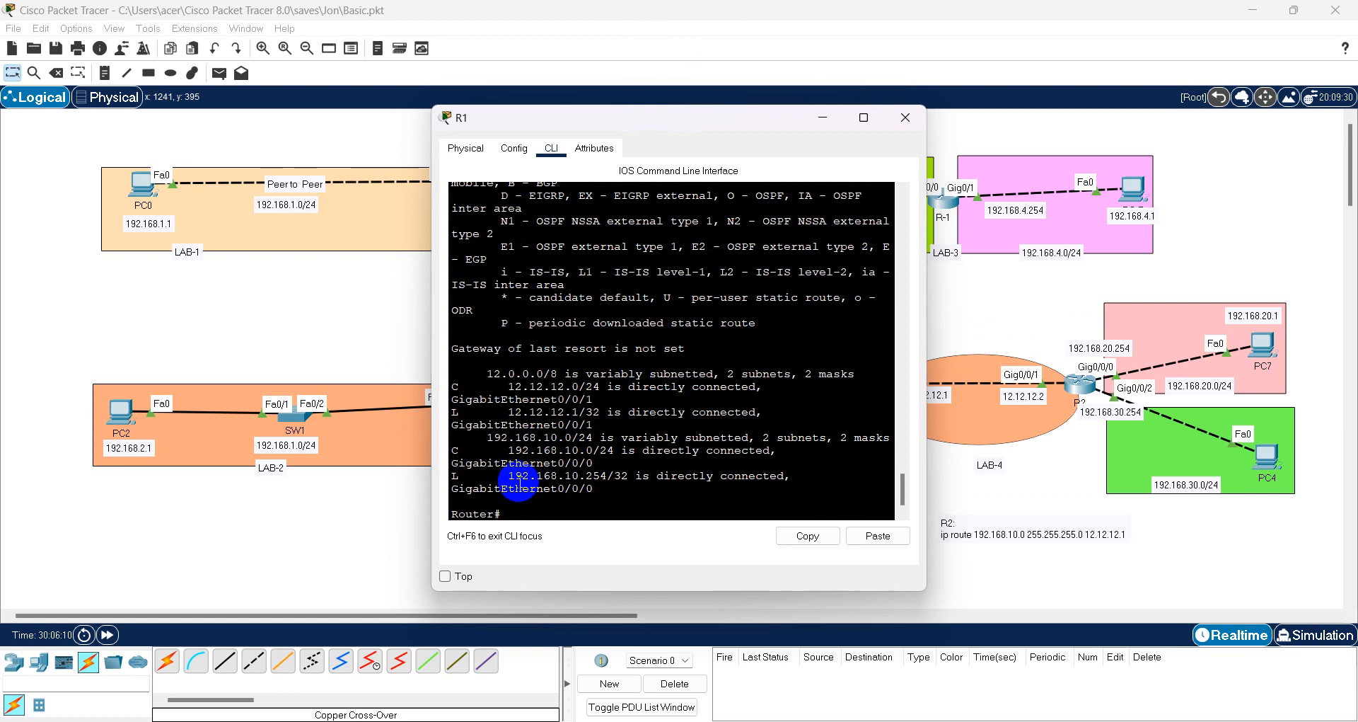
{"action": "left_click_drag", "start_coordinate": [487, 373], "coordinate": [671, 468]}
{"action": "left_click", "coordinate": [671, 468]}
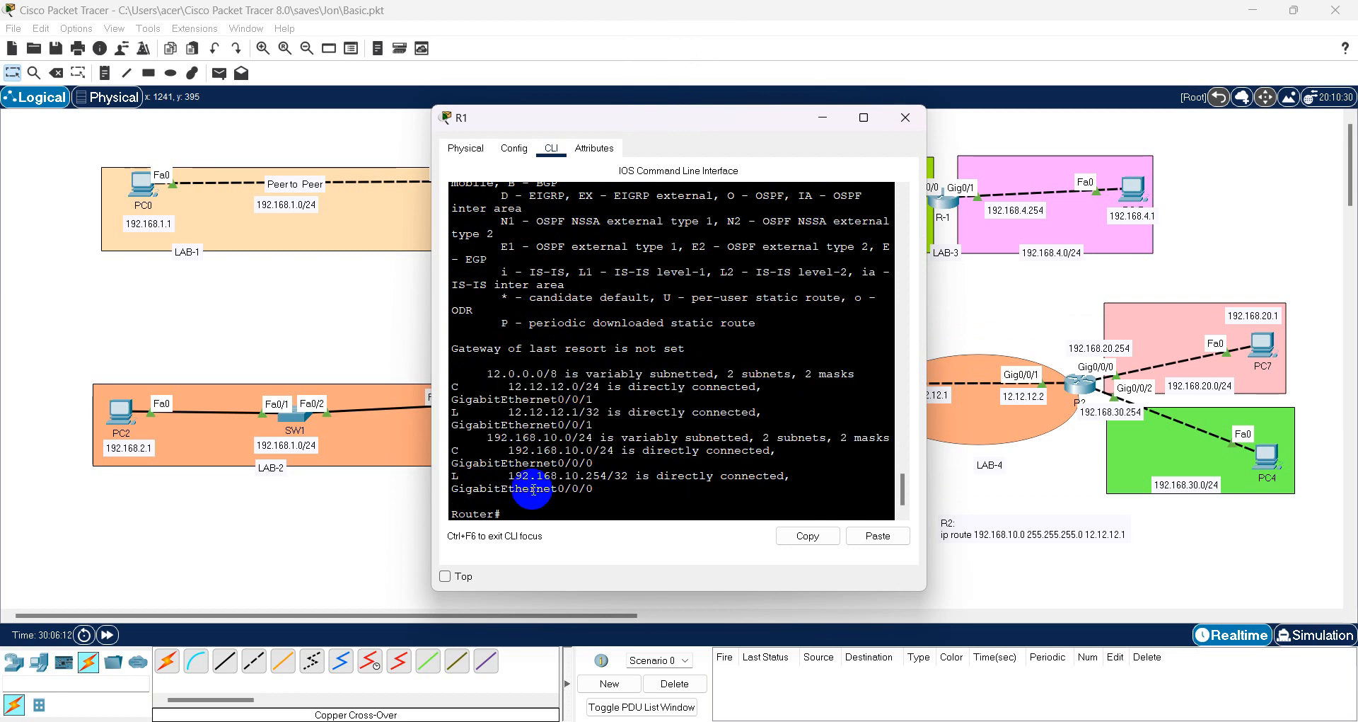
{"action": "left_click_drag", "start_coordinate": [508, 477], "coordinate": [590, 482]}
{"action": "double_click", "coordinate": [590, 477]}
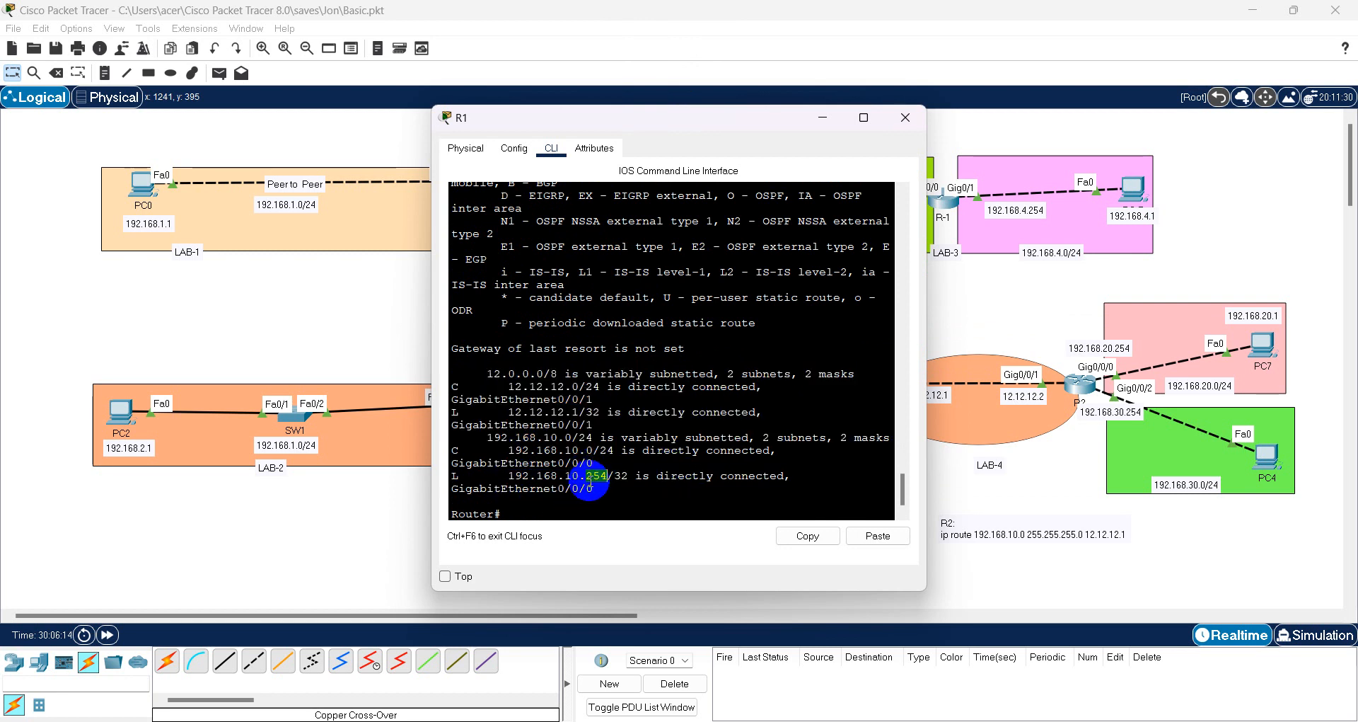
- Ping 192.168.10.1 from PC7's command prompt and examine the replies
{"action": "left_click", "coordinate": [1012, 499]}
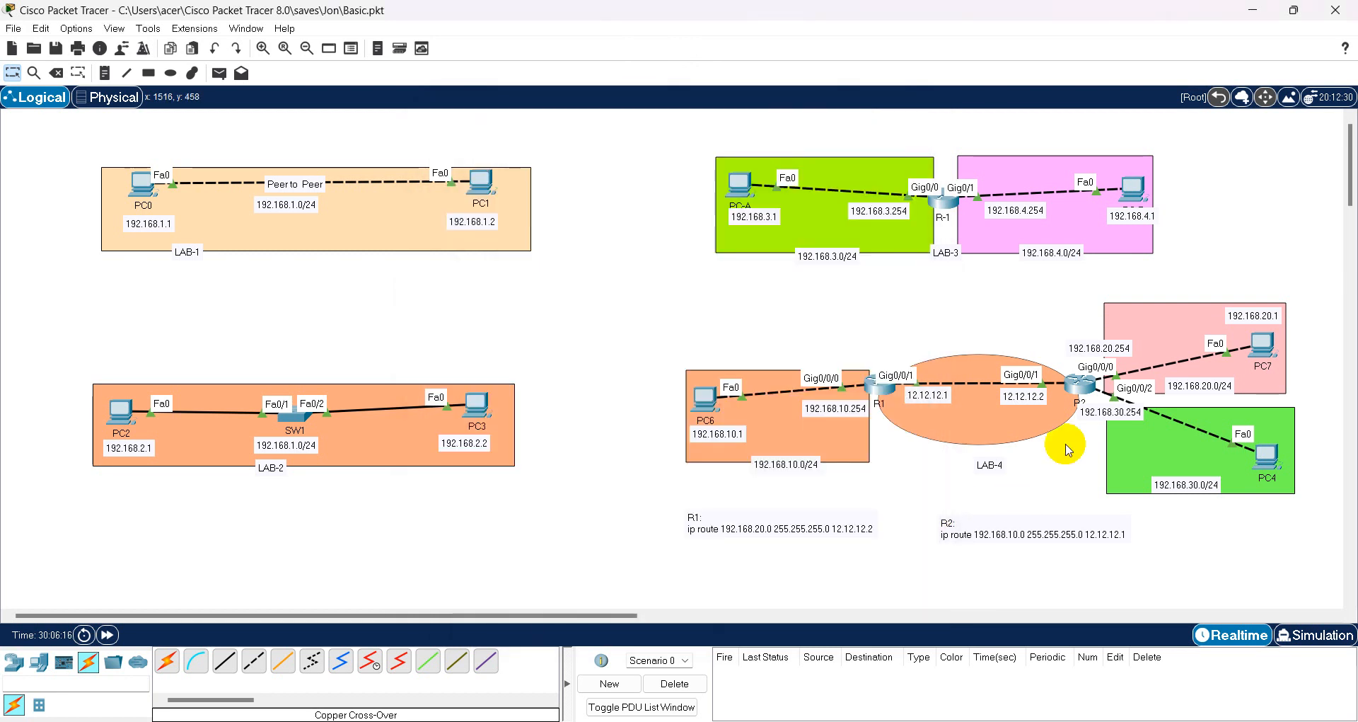
{"action": "left_click", "coordinate": [1263, 346]}
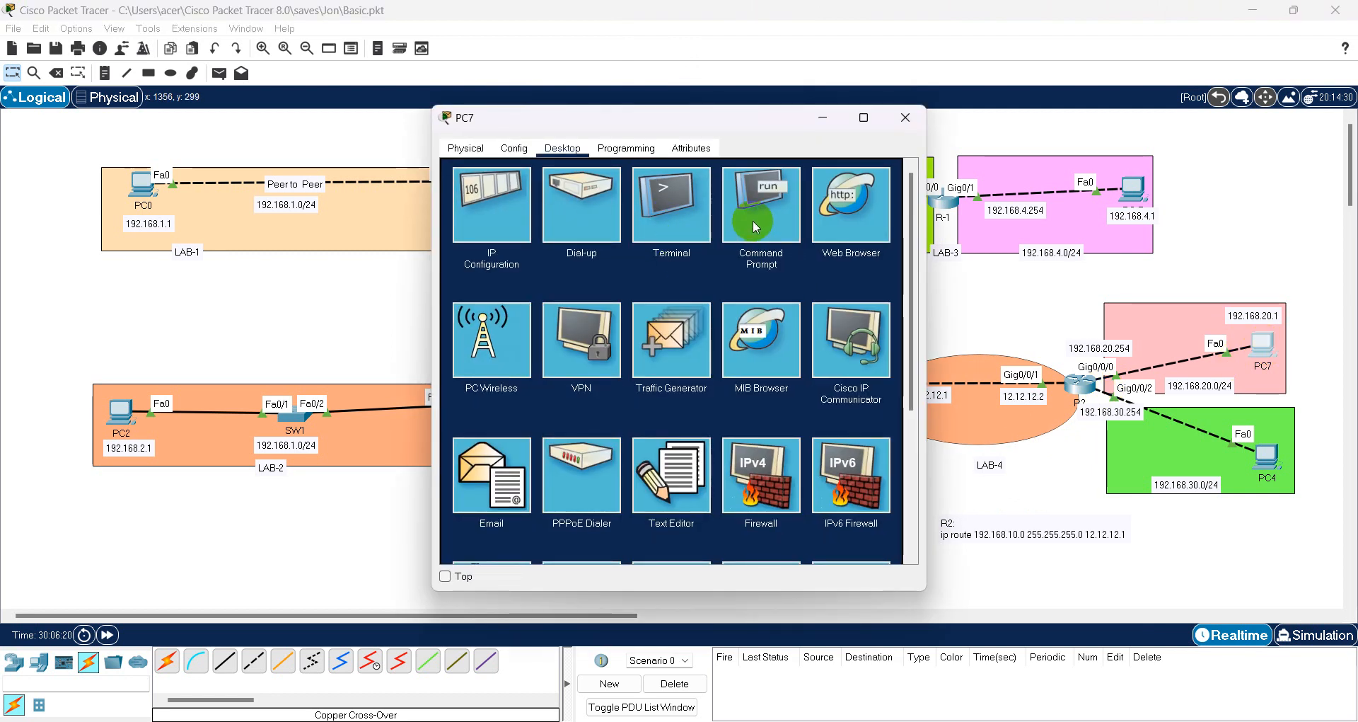
{"action": "left_click", "coordinate": [756, 226]}
{"action": "type", "text": "ping"}
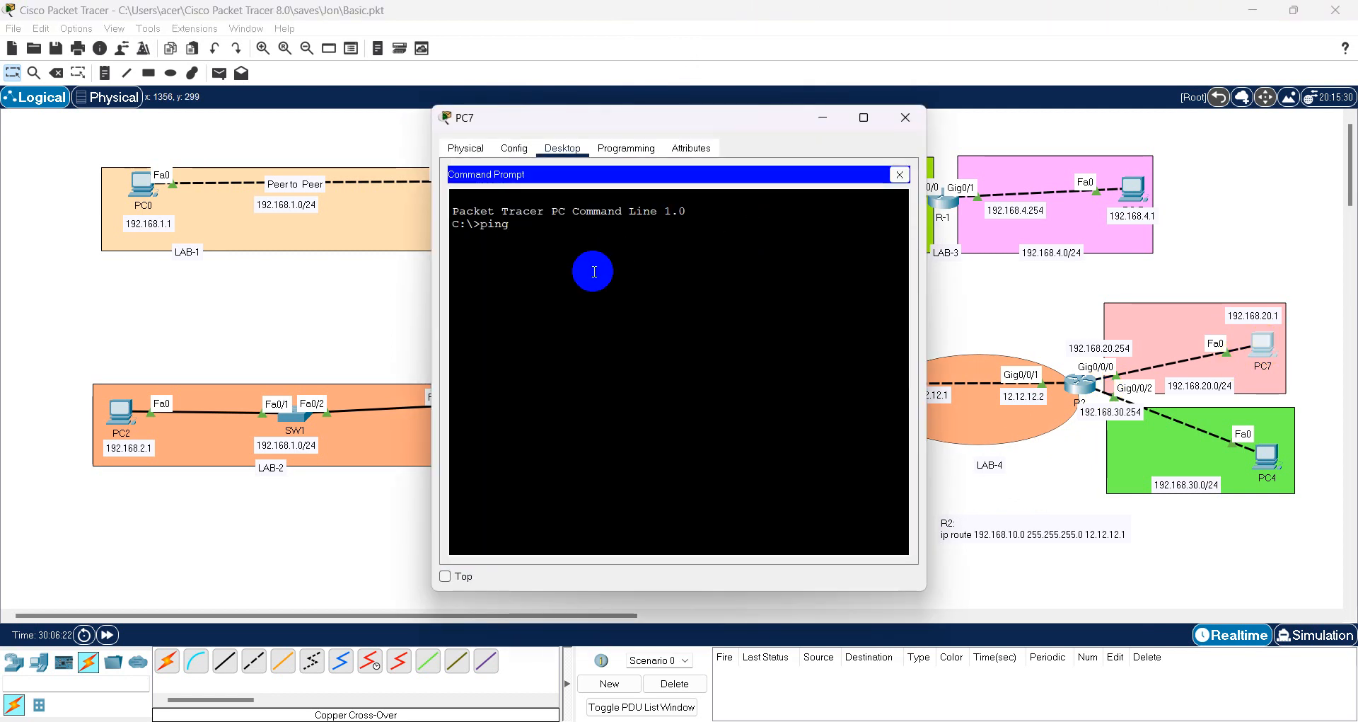
{"action": "type", "text": " 192.168.10.1"}
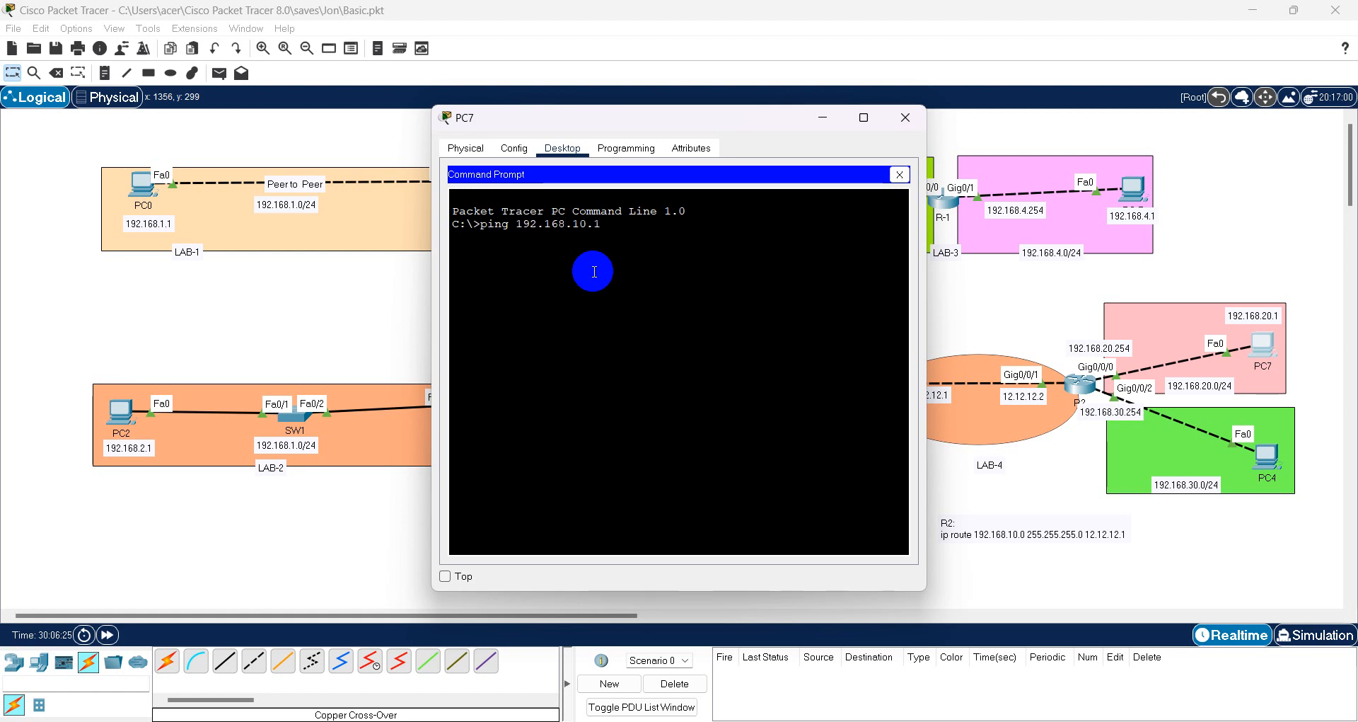
{"action": "key", "text": "Return"}
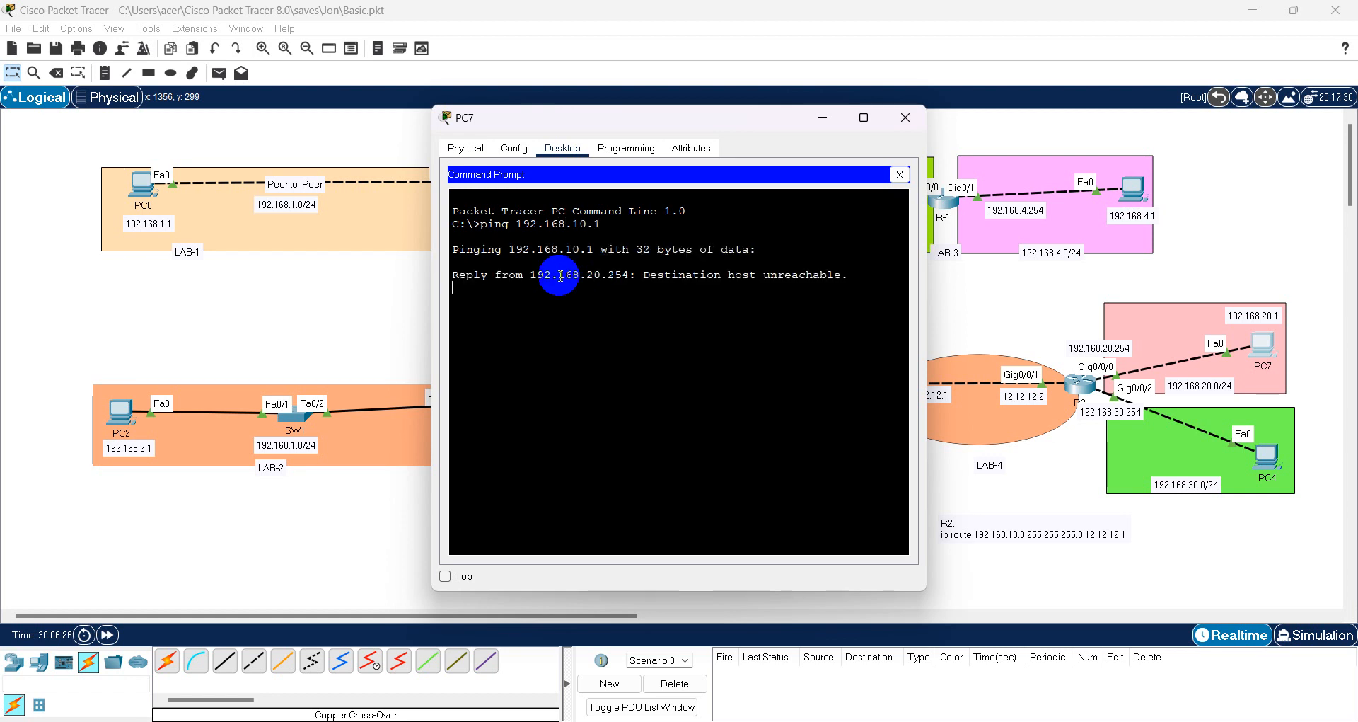
{"action": "left_click_drag", "start_coordinate": [453, 274], "coordinate": [840, 272]}
{"action": "left_click", "coordinate": [1187, 558]}
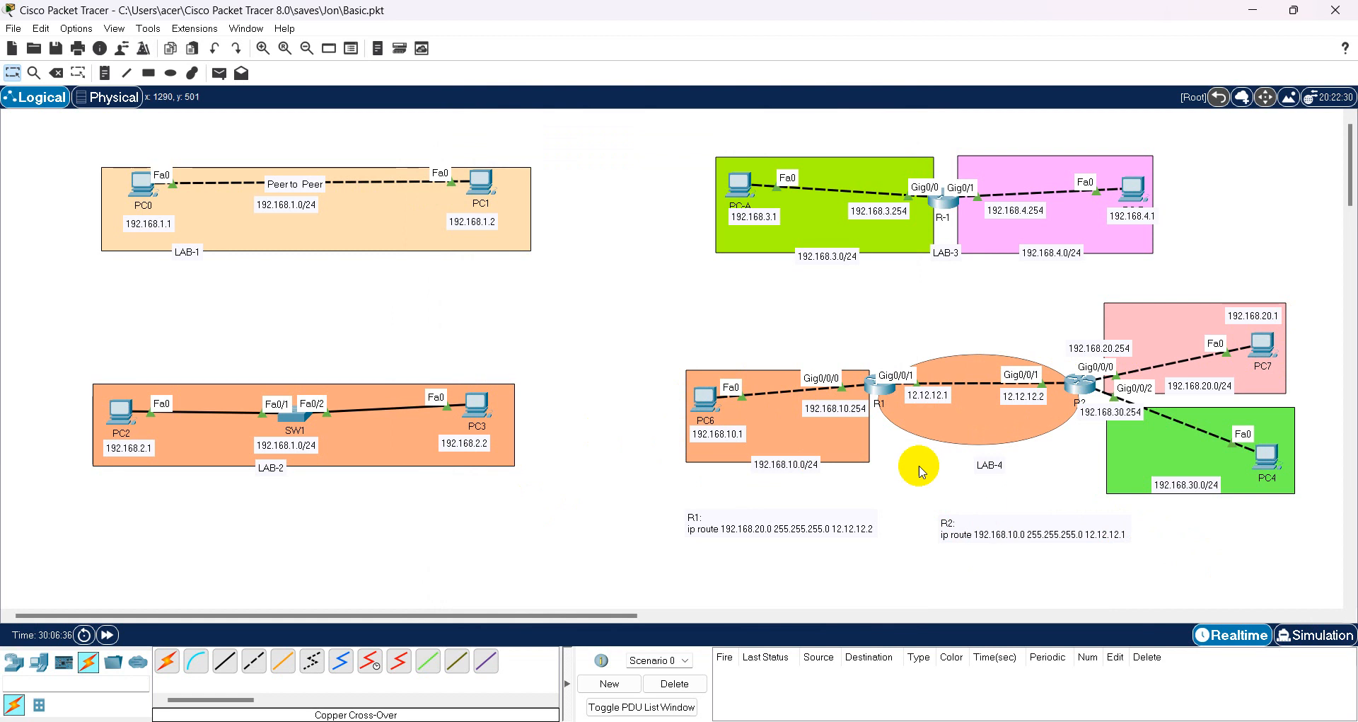
- Copy R1's route line "ip route 192.168.10.0 255.255.255.0 12.12.12.2" from the Notepad++ notes and apply it in R1's global configuration mode
{"action": "left_click", "coordinate": [877, 387]}
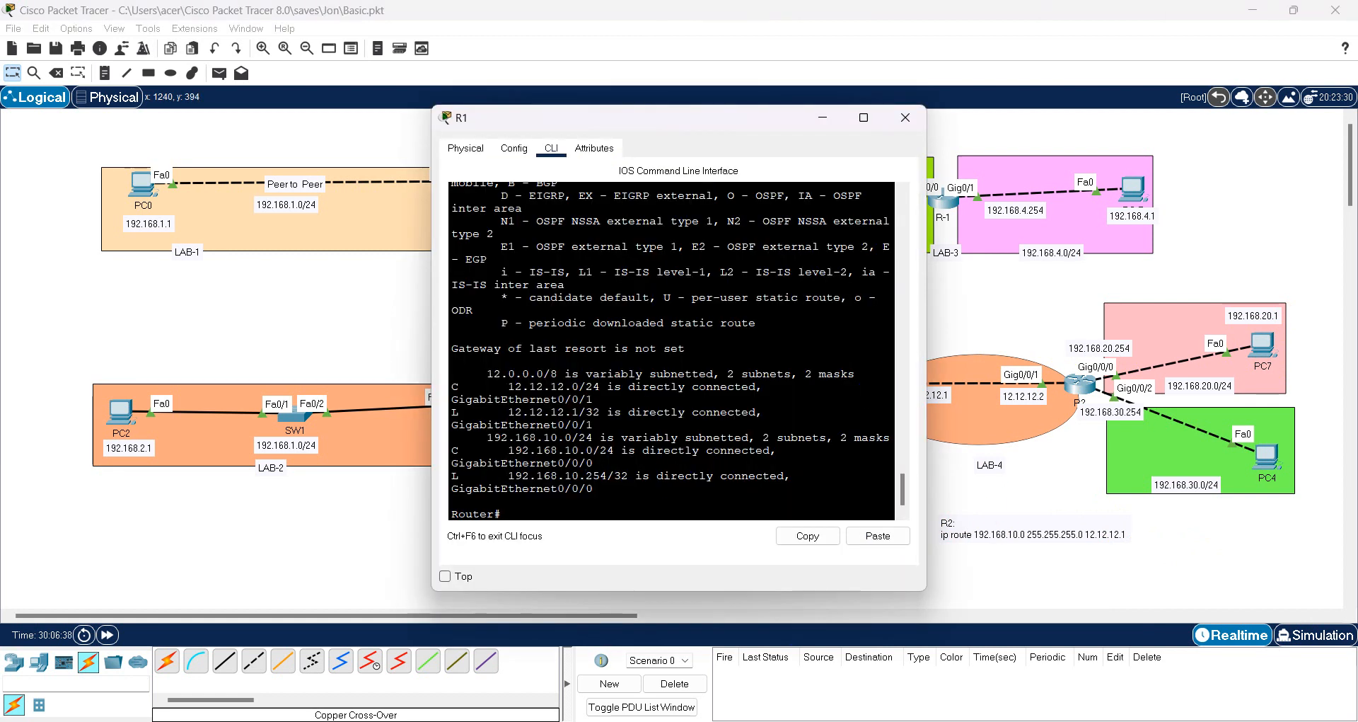
{"action": "key", "text": "alt+Tab"}
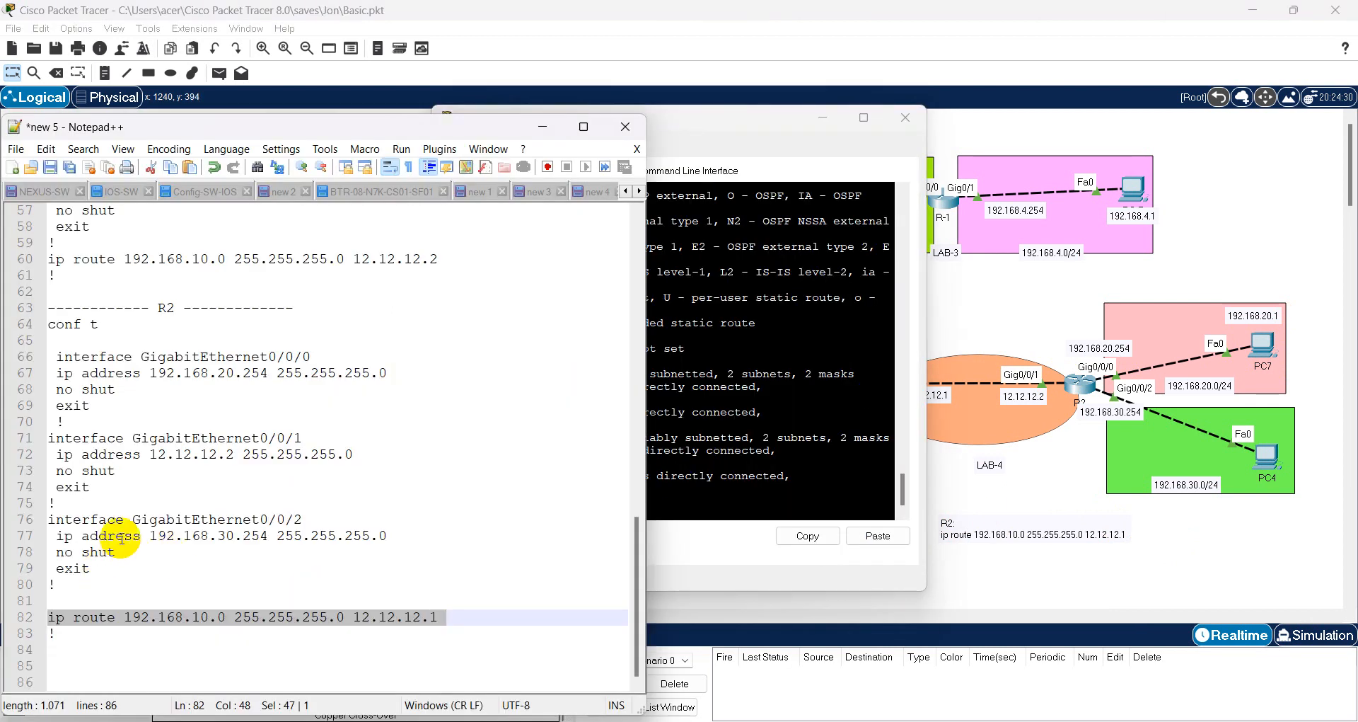
{"action": "left_click_drag", "start_coordinate": [47, 258], "coordinate": [452, 259]}
{"action": "key", "text": "ctrl+c"}
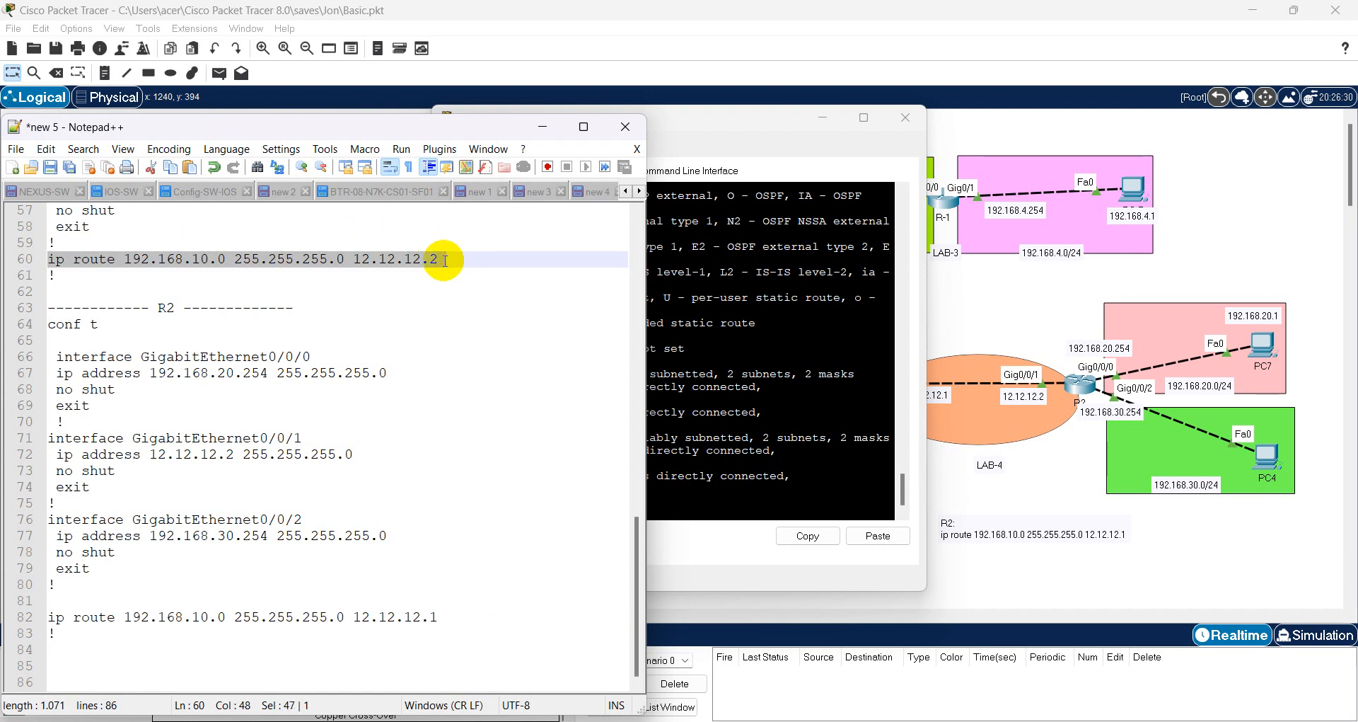
{"action": "left_click", "coordinate": [888, 368]}
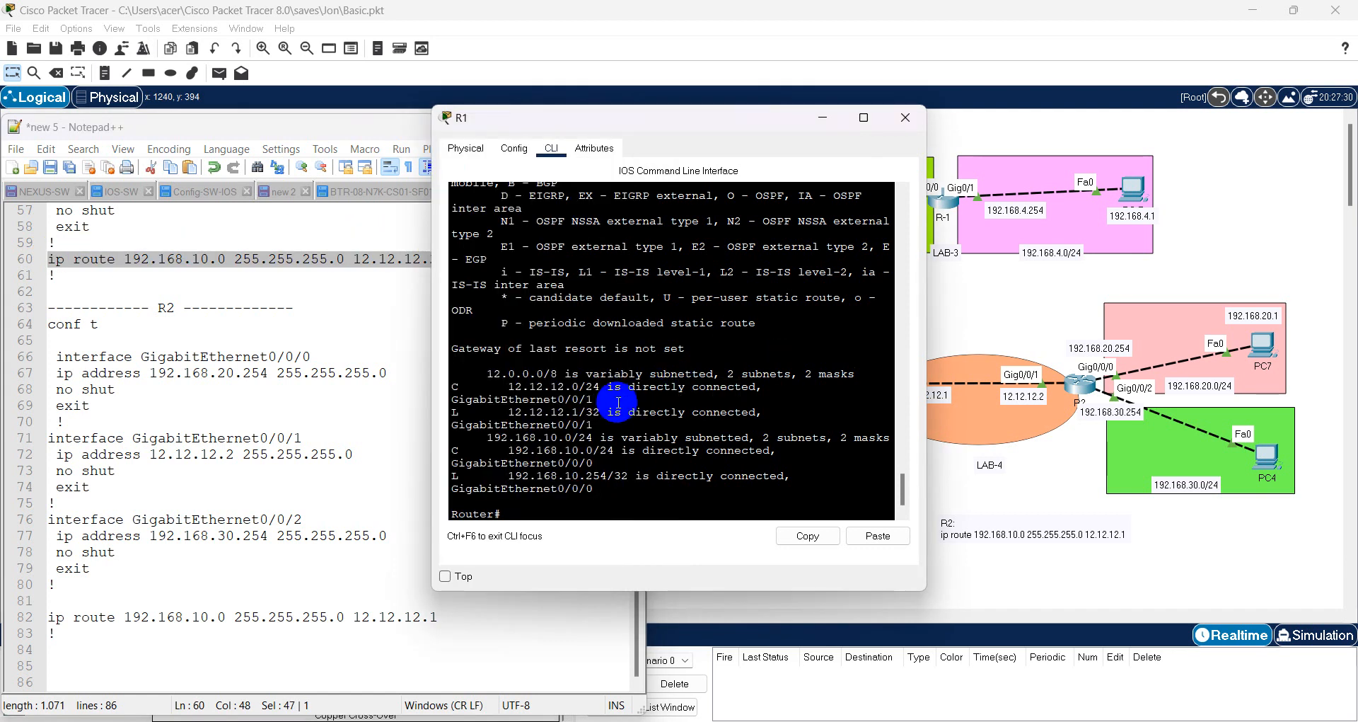
{"action": "type", "text": "conf t"}
{"action": "key", "text": "Return"}
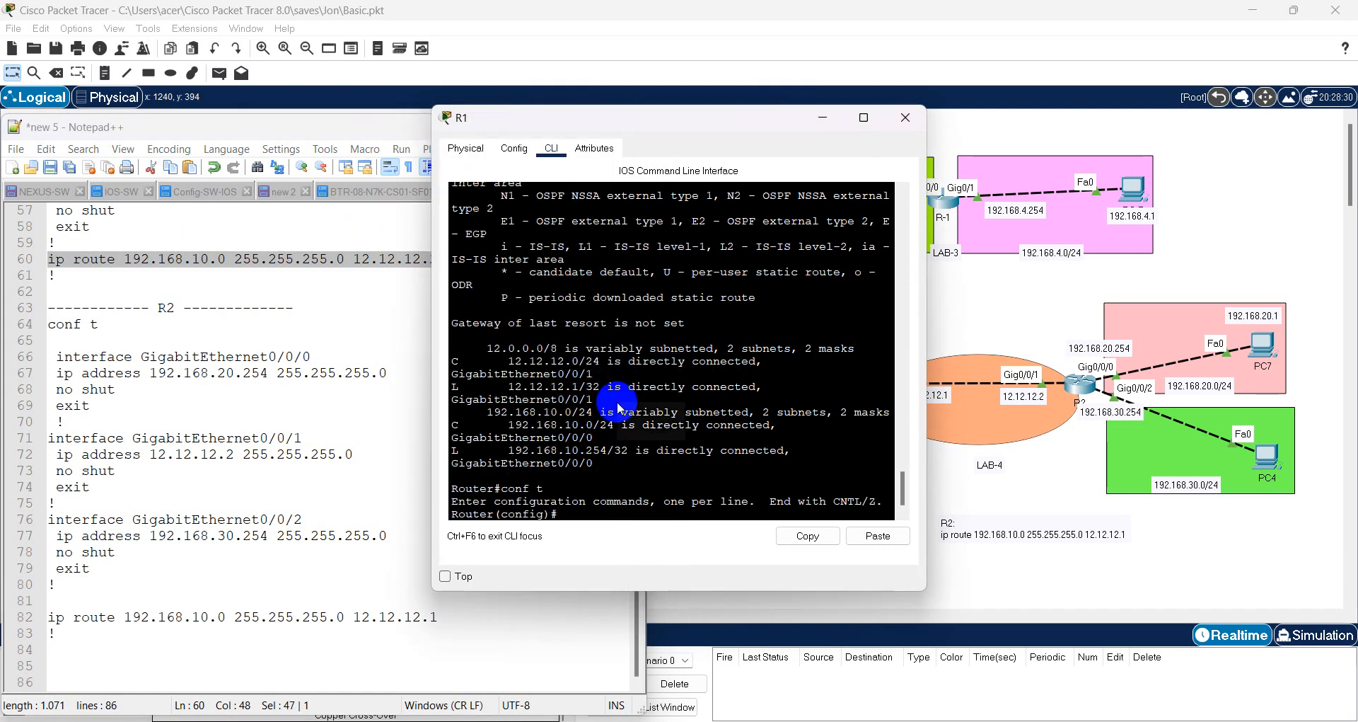
{"action": "key", "text": "ctrl+v"}
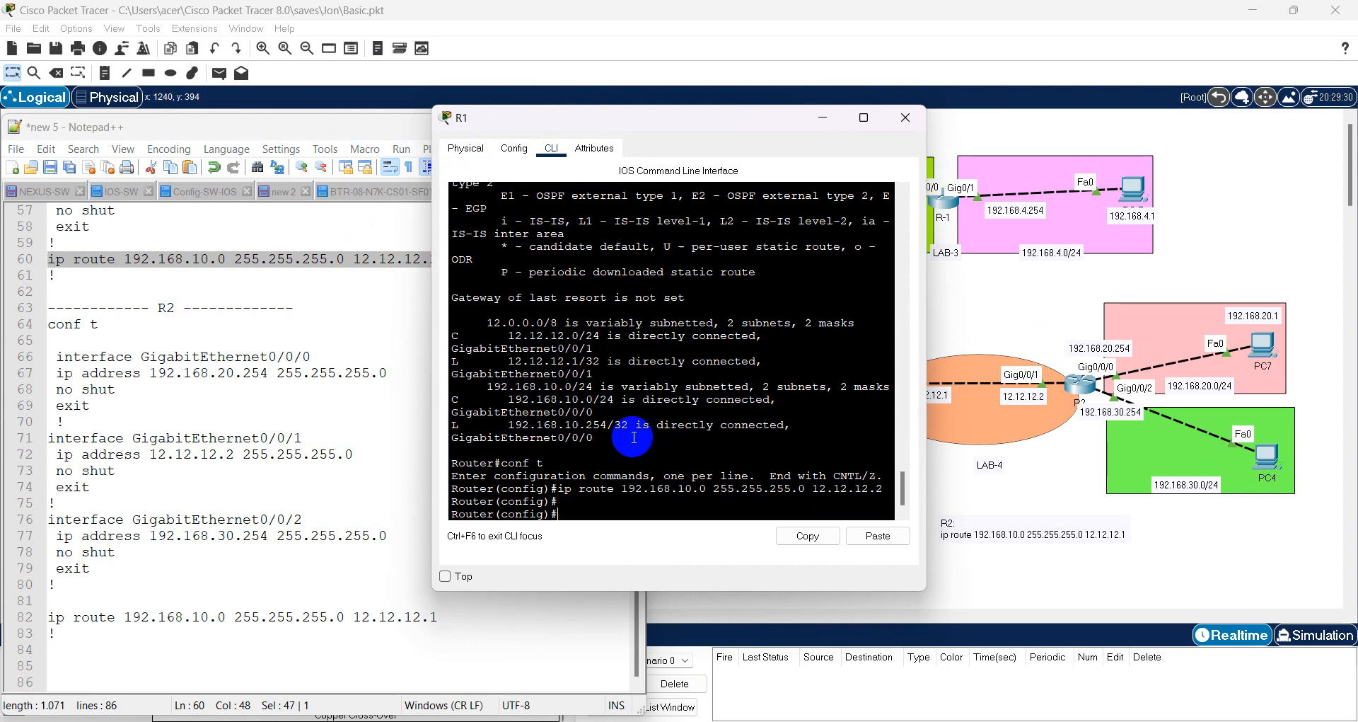
- Copy R2's route line "ip route 192.168.10.0 255.255.255.0 12.12.12.1" from the Notepad++ notes and apply it in R2's global configuration mode
{"action": "left_click", "coordinate": [1069, 386]}
{"action": "left_click", "coordinate": [363, 467]}
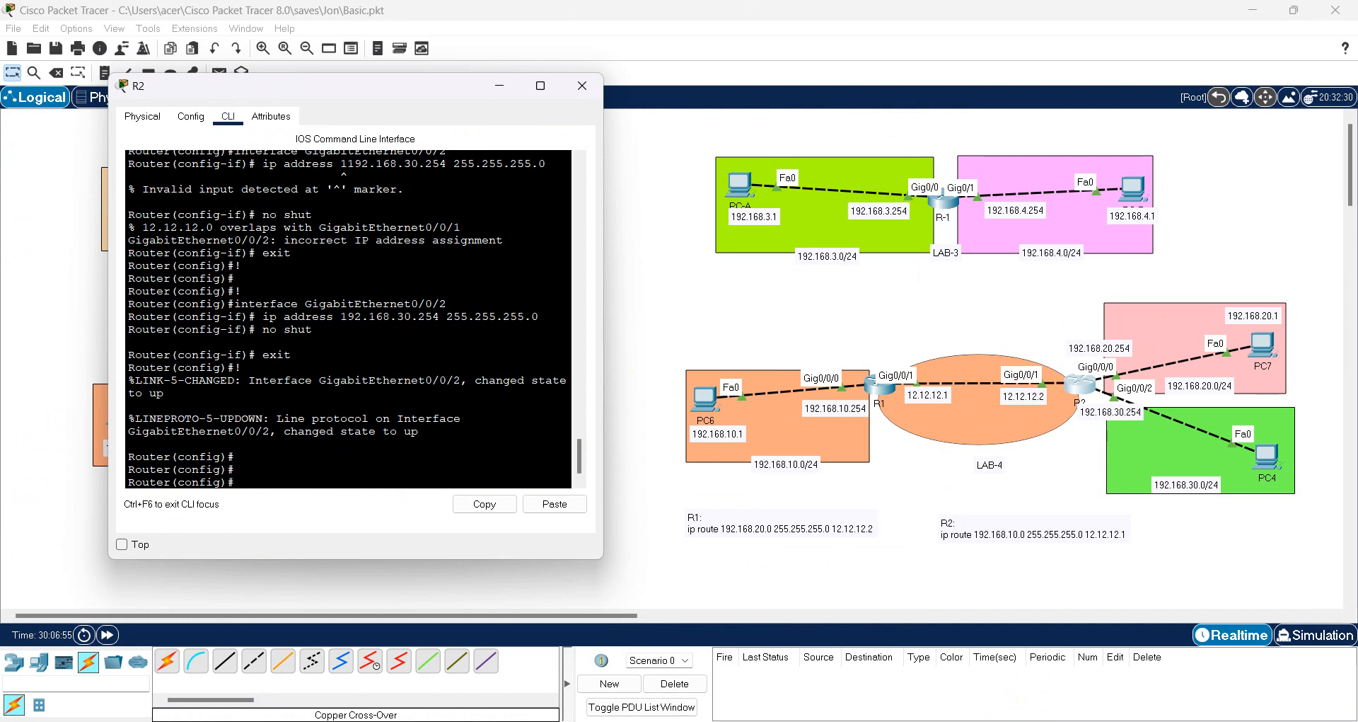
{"action": "left_click", "coordinate": [876, 721]}
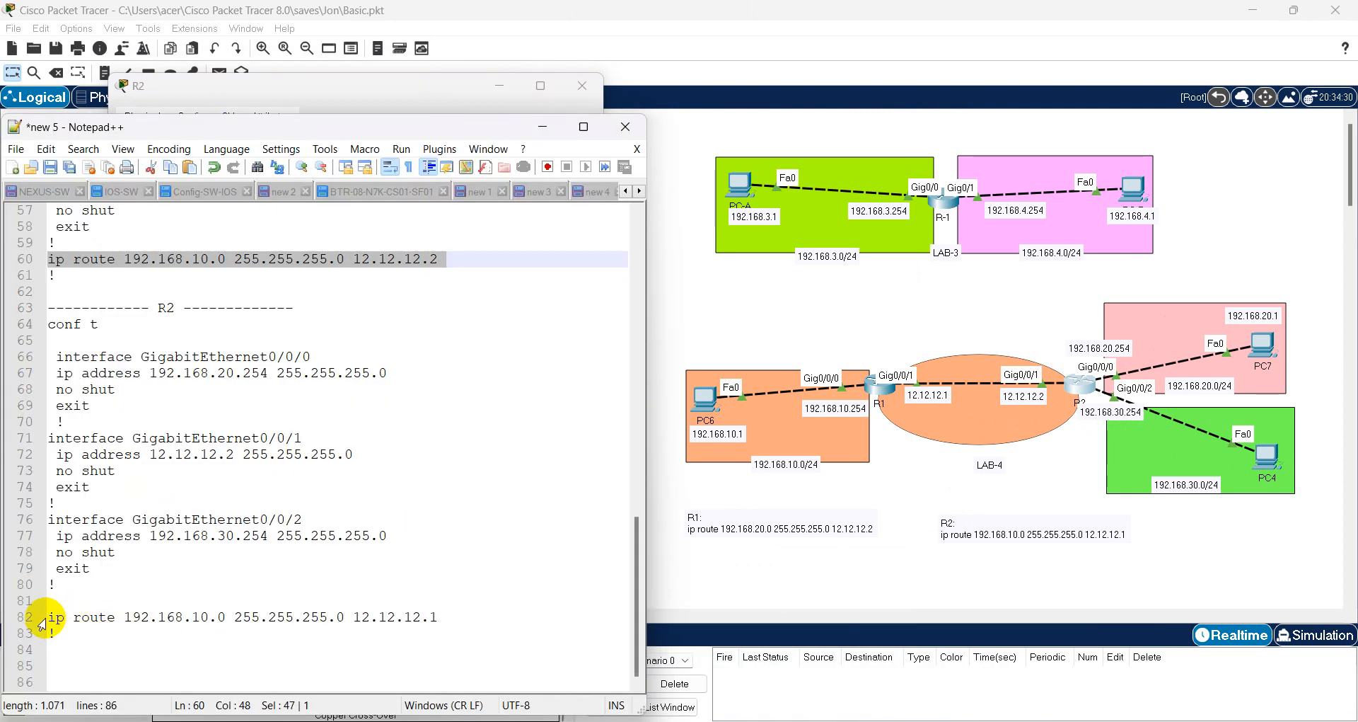
{"action": "left_click_drag", "start_coordinate": [44, 618], "coordinate": [519, 612]}
{"action": "key", "text": "ctrl+c"}
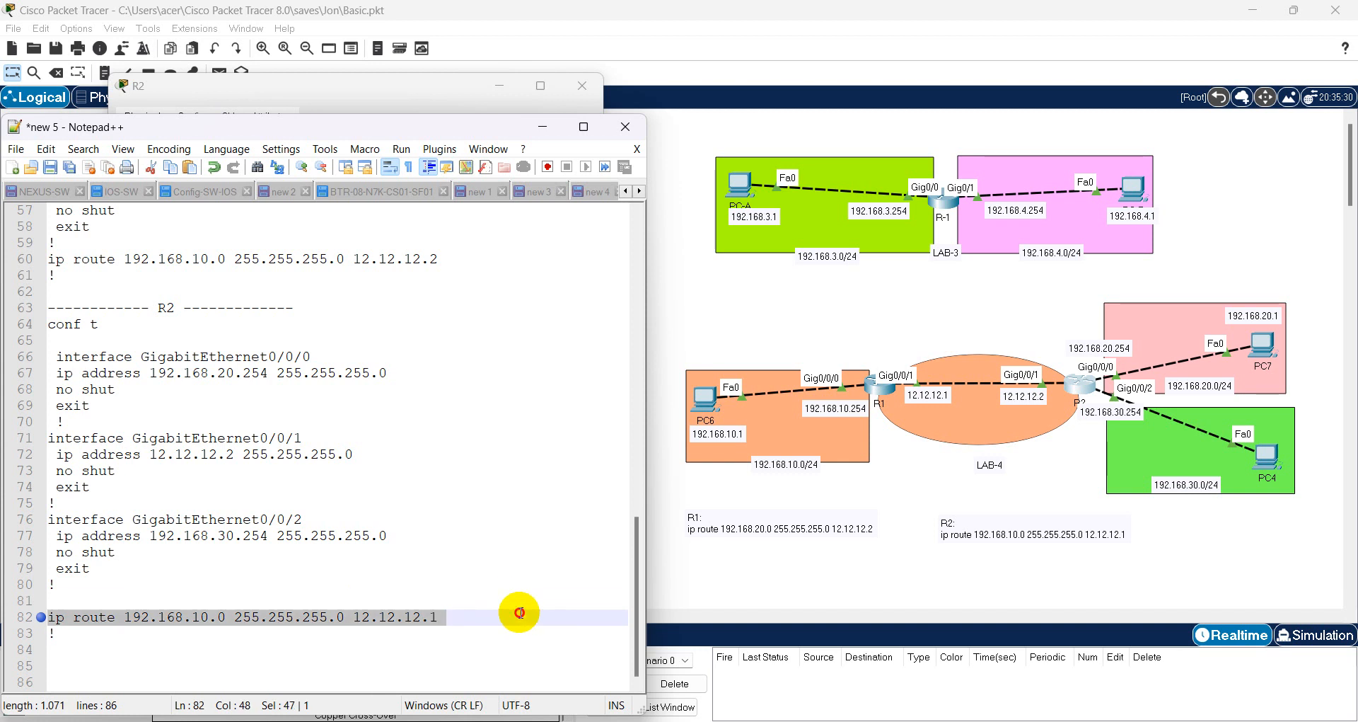
{"action": "left_click", "coordinate": [1064, 397]}
{"action": "left_click", "coordinate": [334, 415]}
{"action": "key", "text": "ctrl+v"}
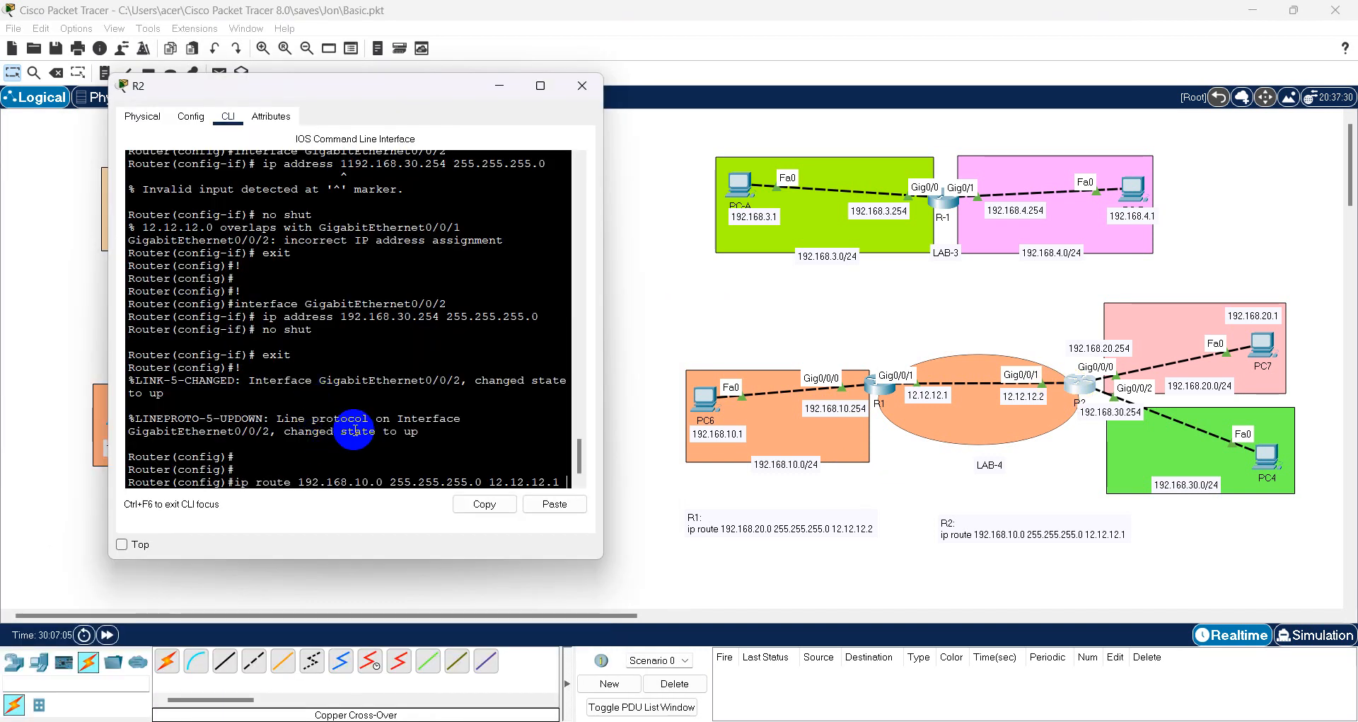
{"action": "key", "text": "Return"}
{"action": "key", "text": "Return"}
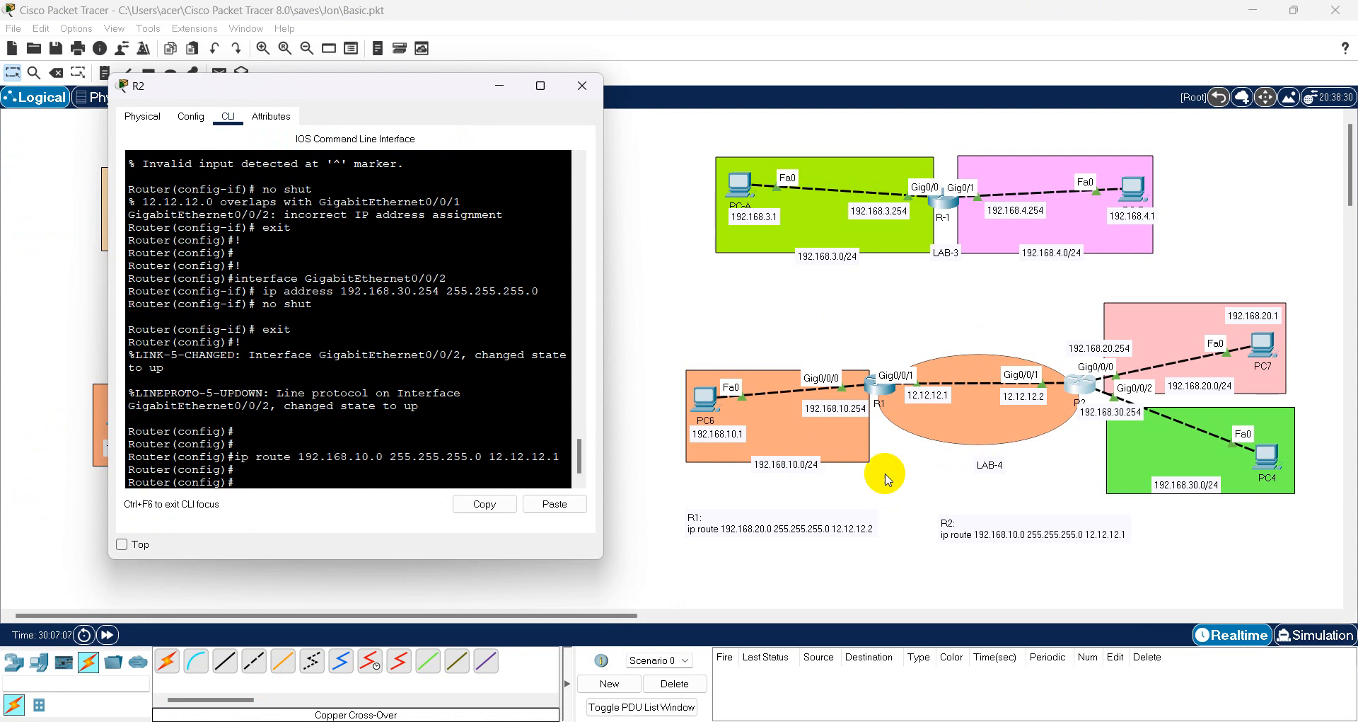
{"action": "left_click", "coordinate": [919, 459]}
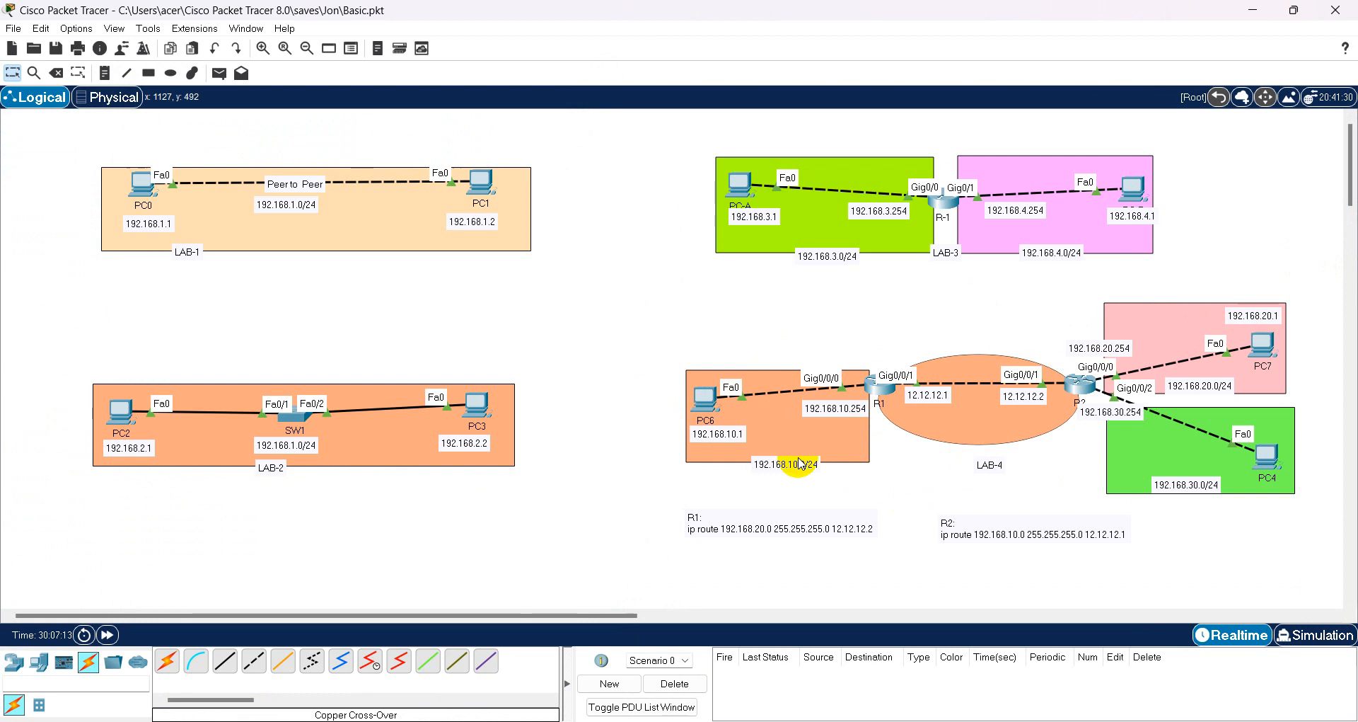
- Ping the gateway 192.168.10.254 from PC6's command prompt and examine the replies
{"action": "left_click", "coordinate": [705, 398]}
{"action": "left_click_drag", "start_coordinate": [733, 119], "coordinate": [446, 173]}
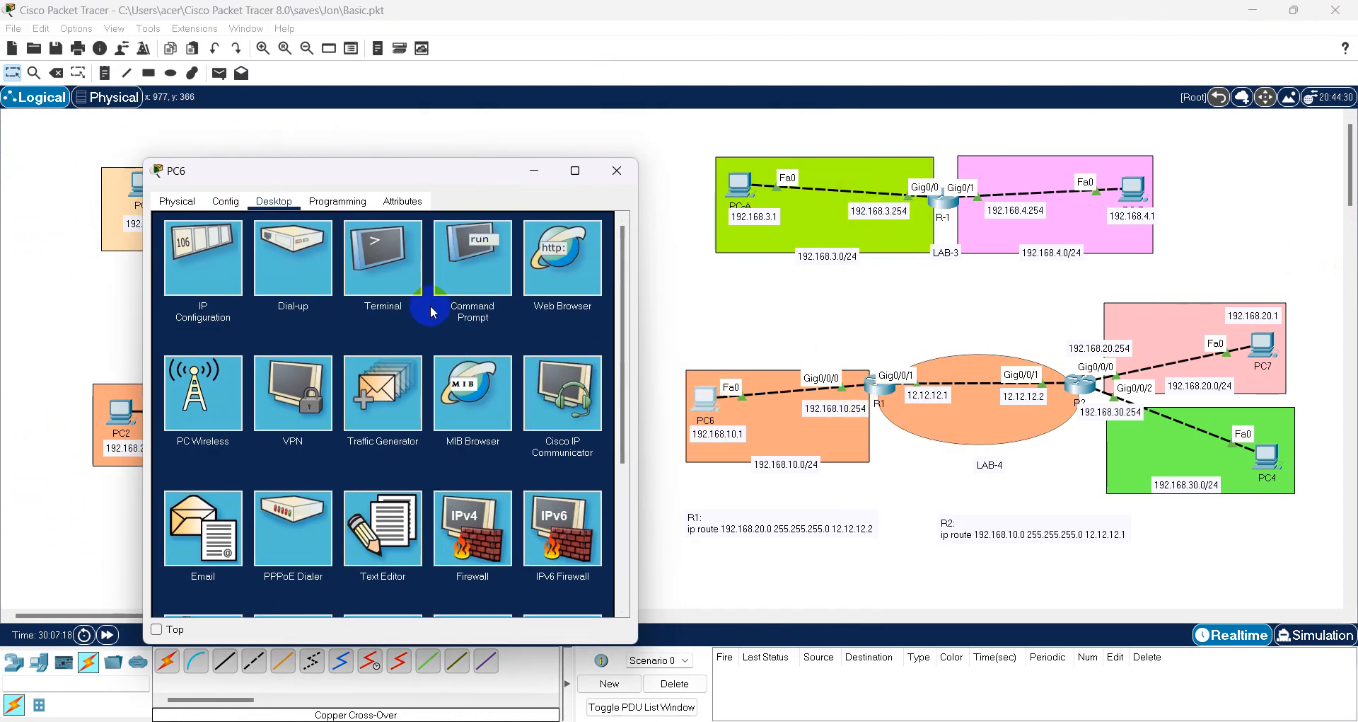
{"action": "left_click", "coordinate": [474, 283]}
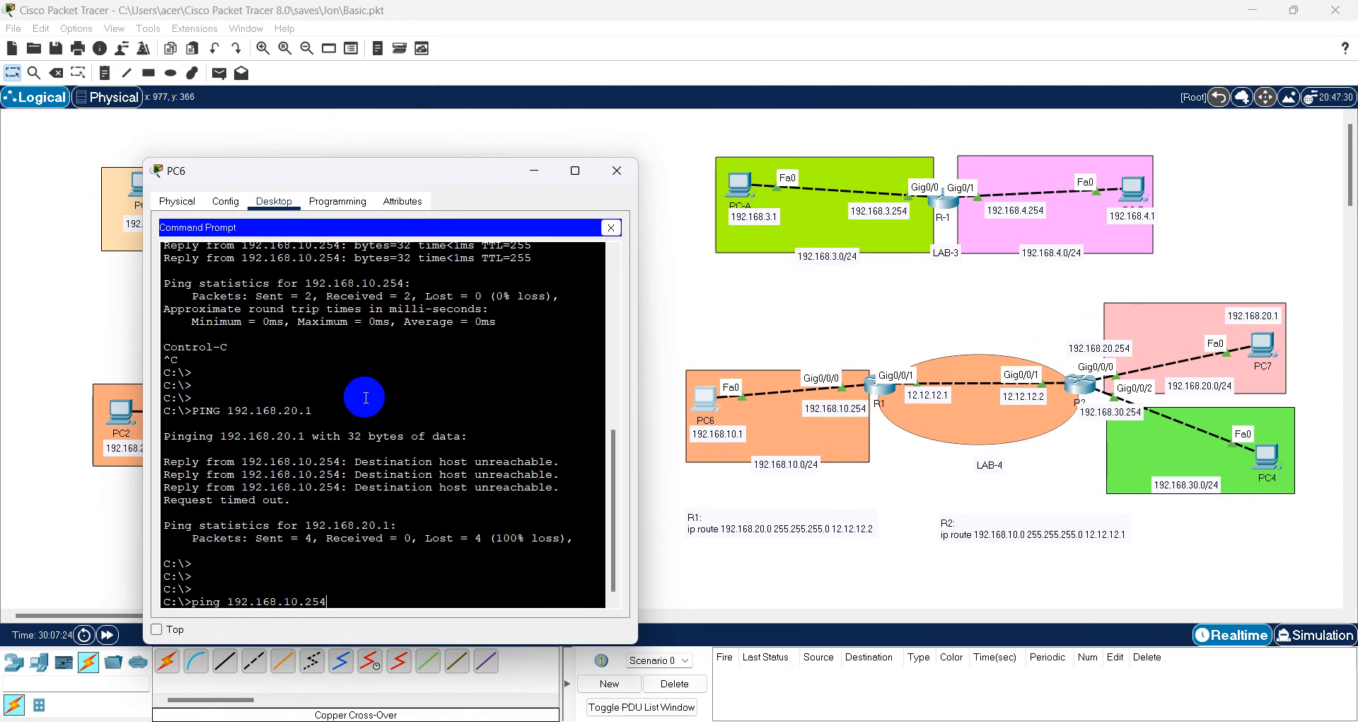
{"action": "key", "text": "Return"}
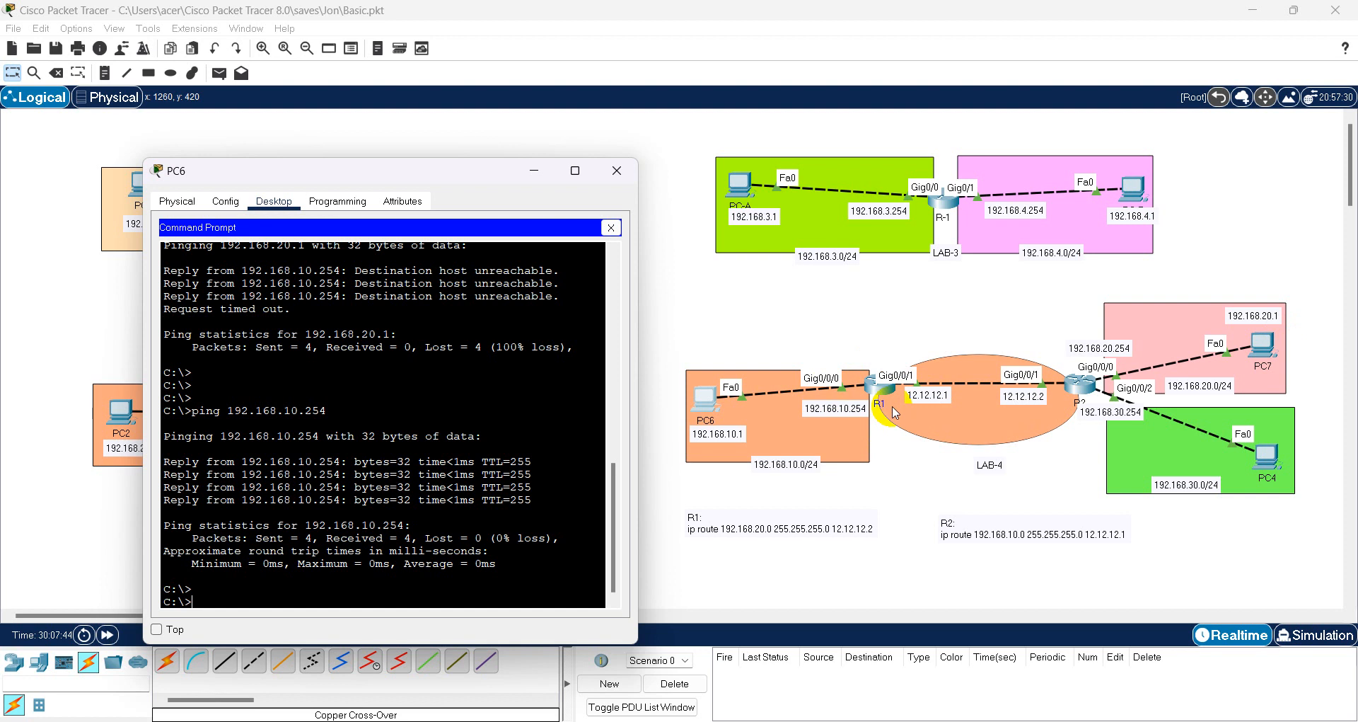
- Ping 192.168.20.1 from PC6's command prompt and examine the replies
{"action": "left_click", "coordinate": [450, 419]}
{"action": "key", "text": "Return"}
{"action": "key", "text": "Return"}
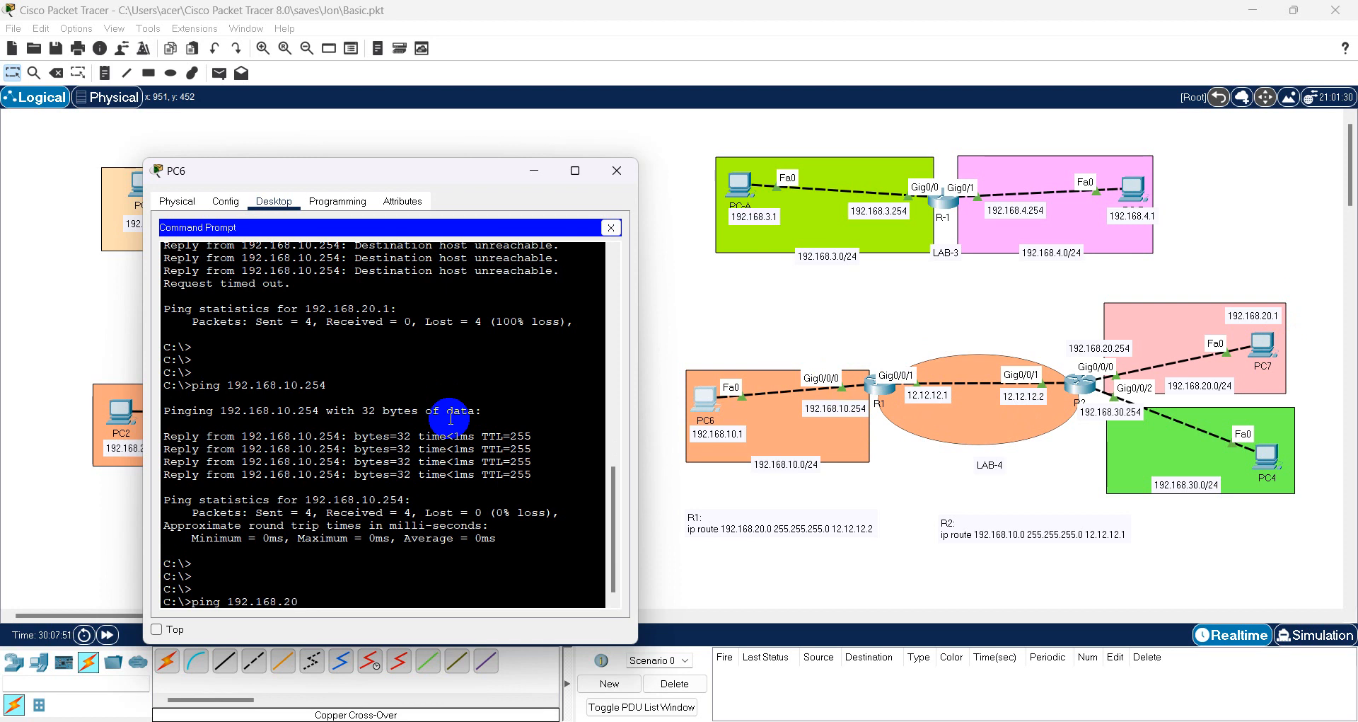
{"action": "key", "text": "Return"}
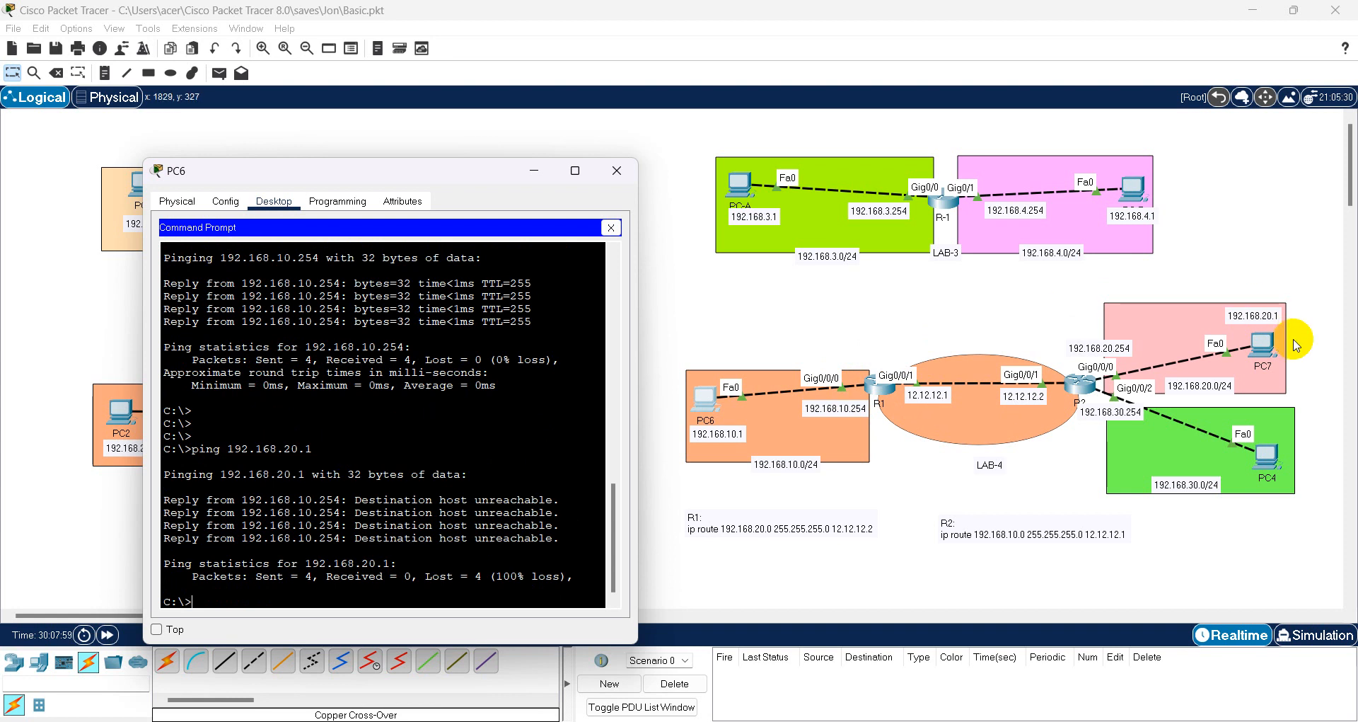
- Check PC7's IPv4 address, subnet mask and default gateway, and close its window
{"action": "left_click", "coordinate": [1264, 348]}
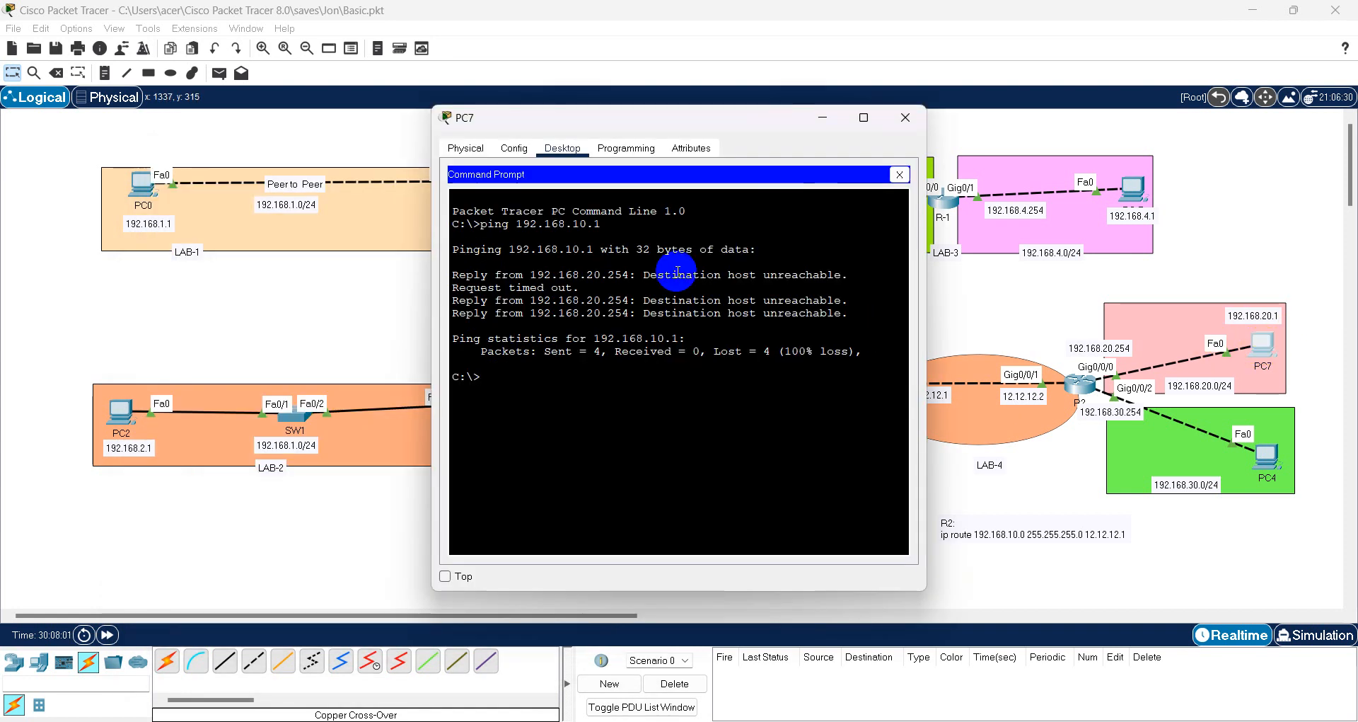
{"action": "left_click", "coordinate": [903, 177]}
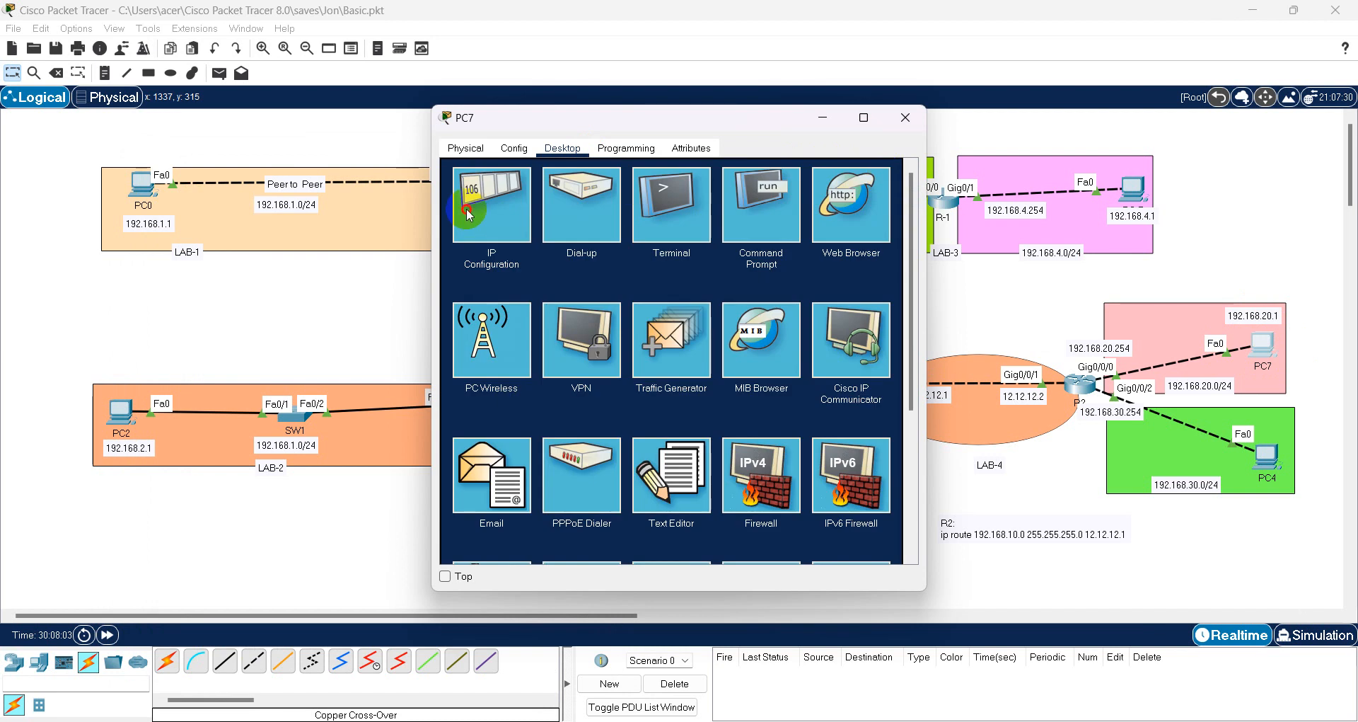
{"action": "left_click", "coordinate": [465, 209]}
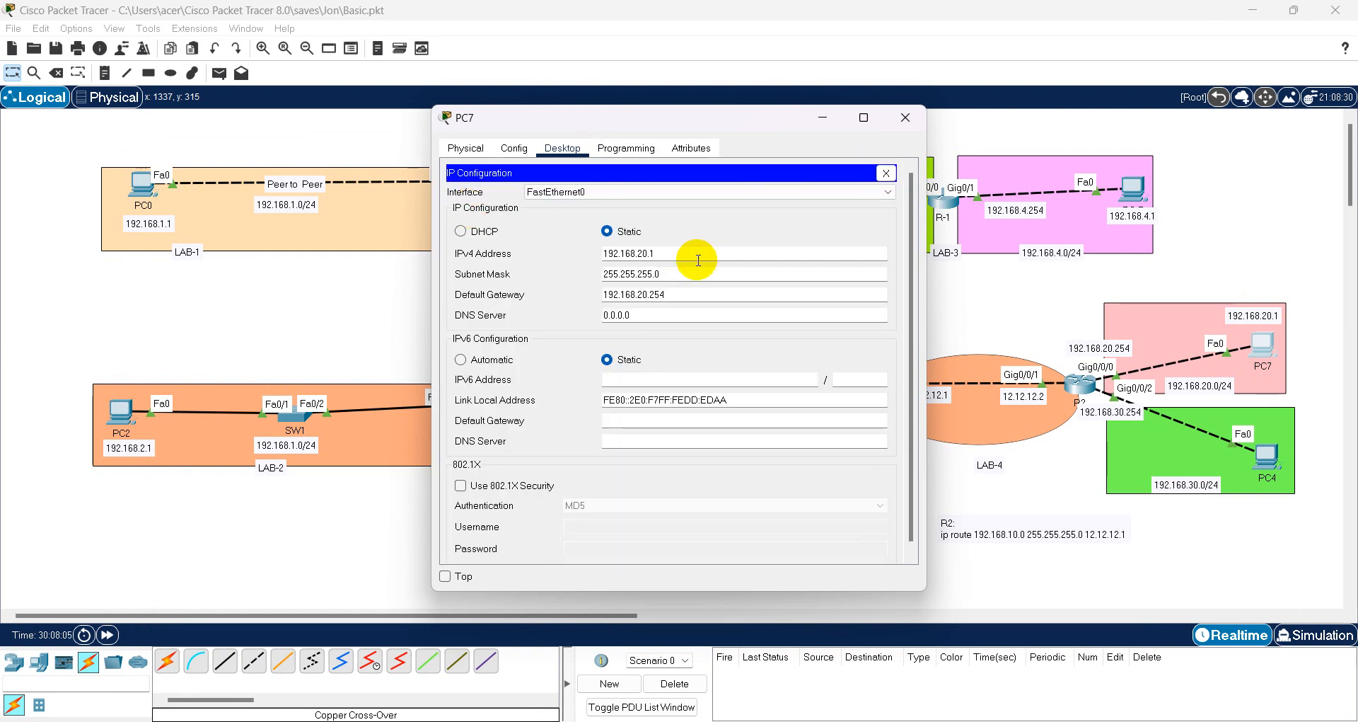
{"action": "left_click", "coordinate": [905, 118]}
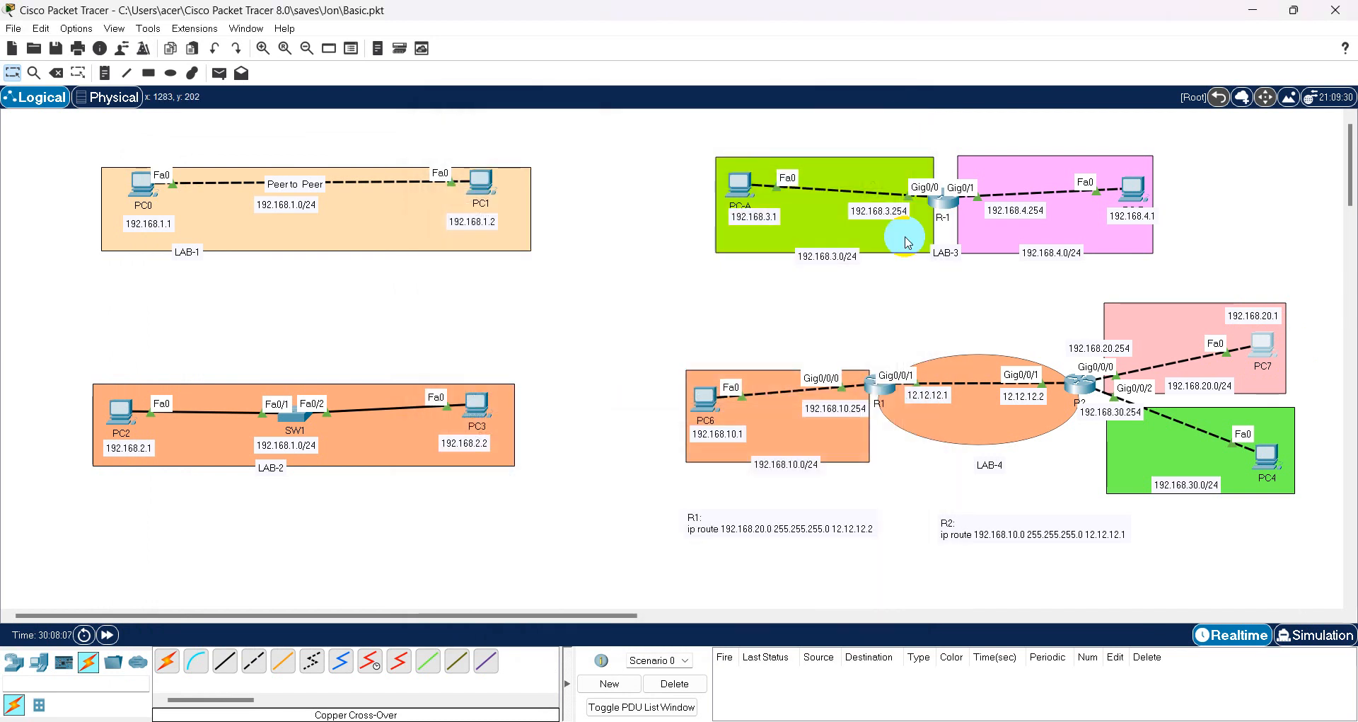
- Ping the gateway 192.168.20.254 from PC7's command prompt, interrupt the ping after some replies, and close PC7's window
{"action": "left_click", "coordinate": [1263, 350]}
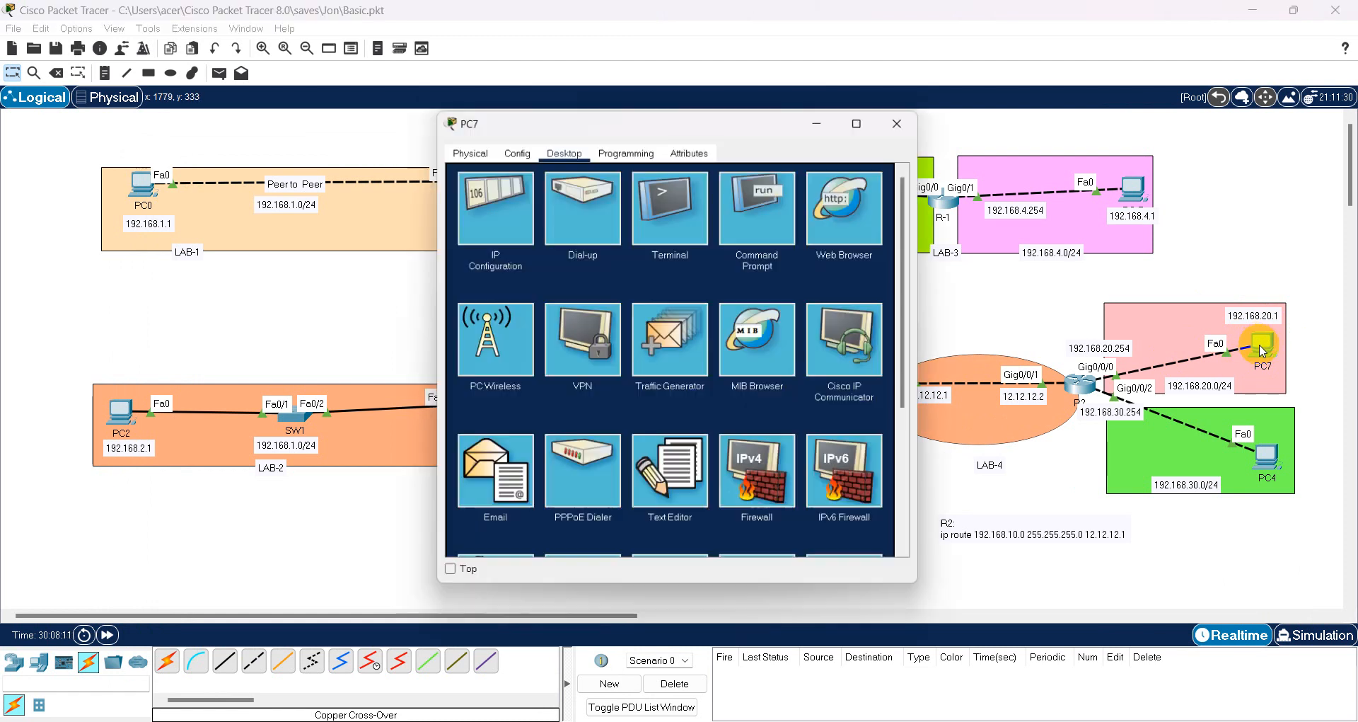
{"action": "left_click", "coordinate": [762, 209]}
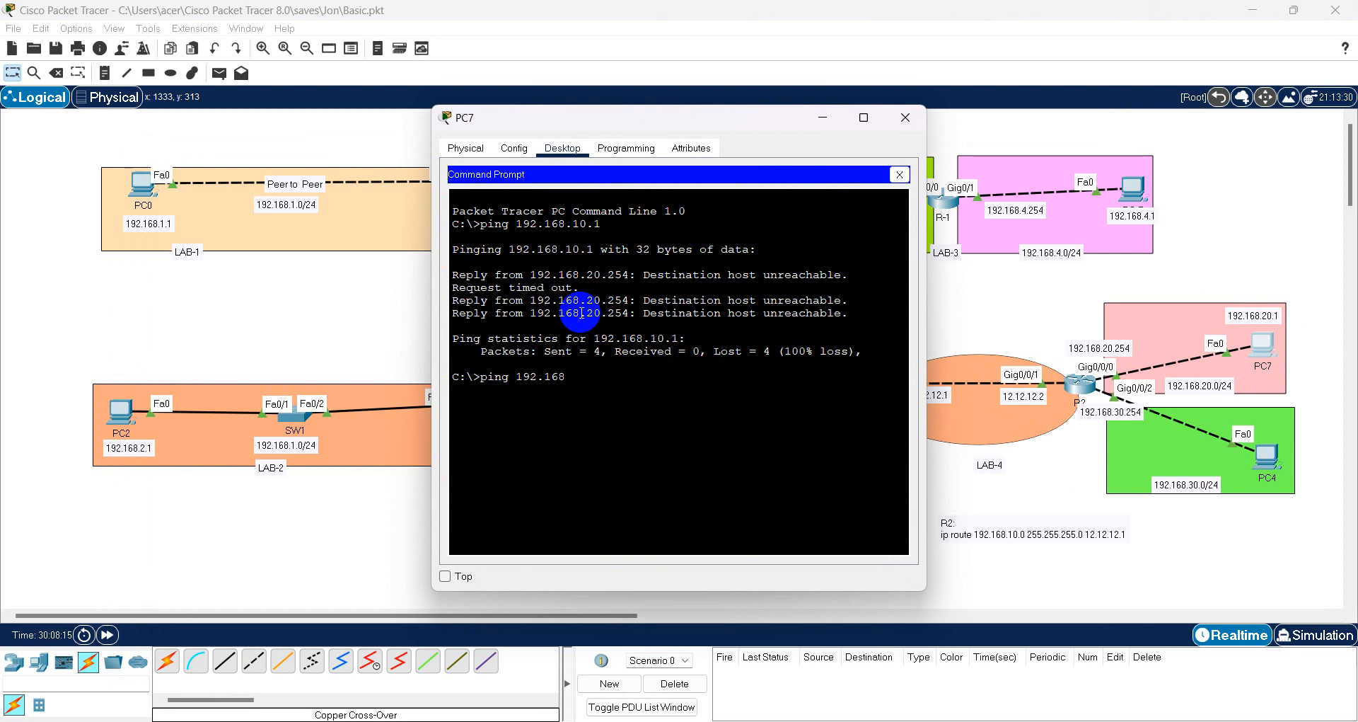
{"action": "type", "text": "ping 192.168.20.254"}
{"action": "key", "text": "Return"}
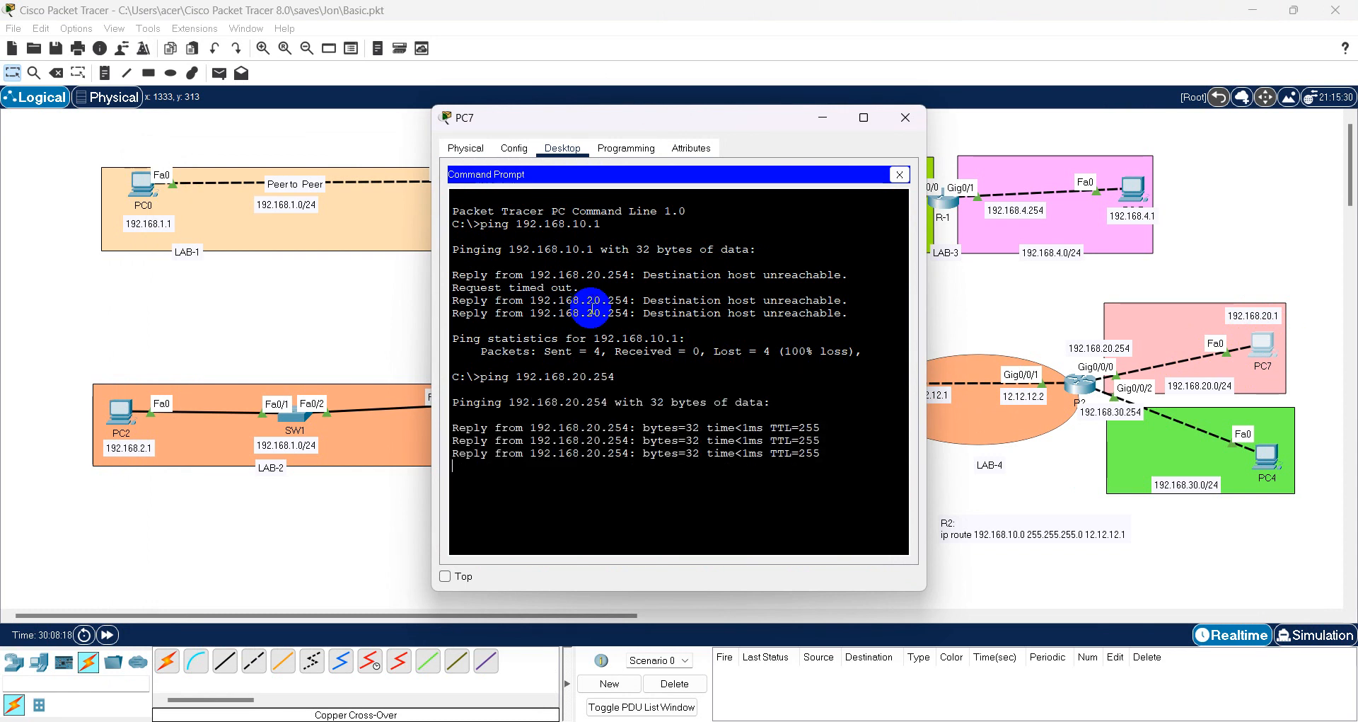
{"action": "key", "text": "ctrl+c"}
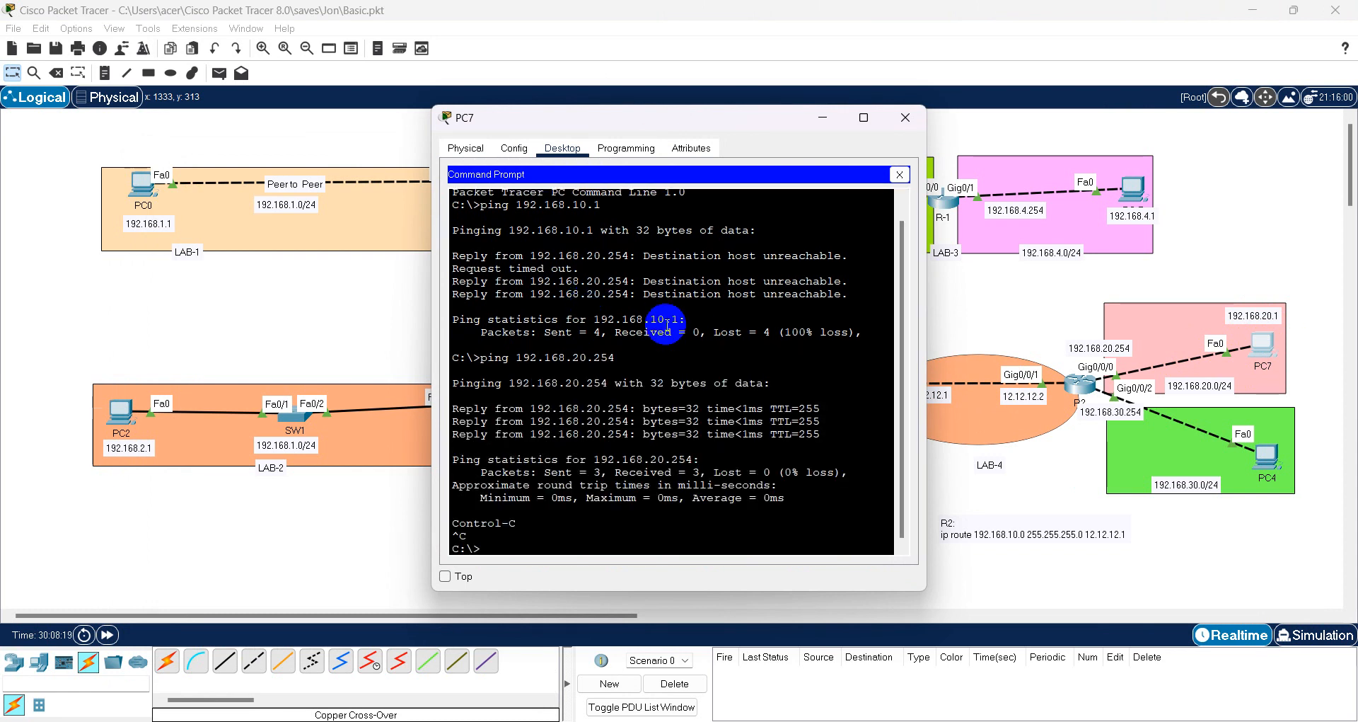
{"action": "left_click", "coordinate": [899, 174]}
{"action": "left_click", "coordinate": [905, 117]}
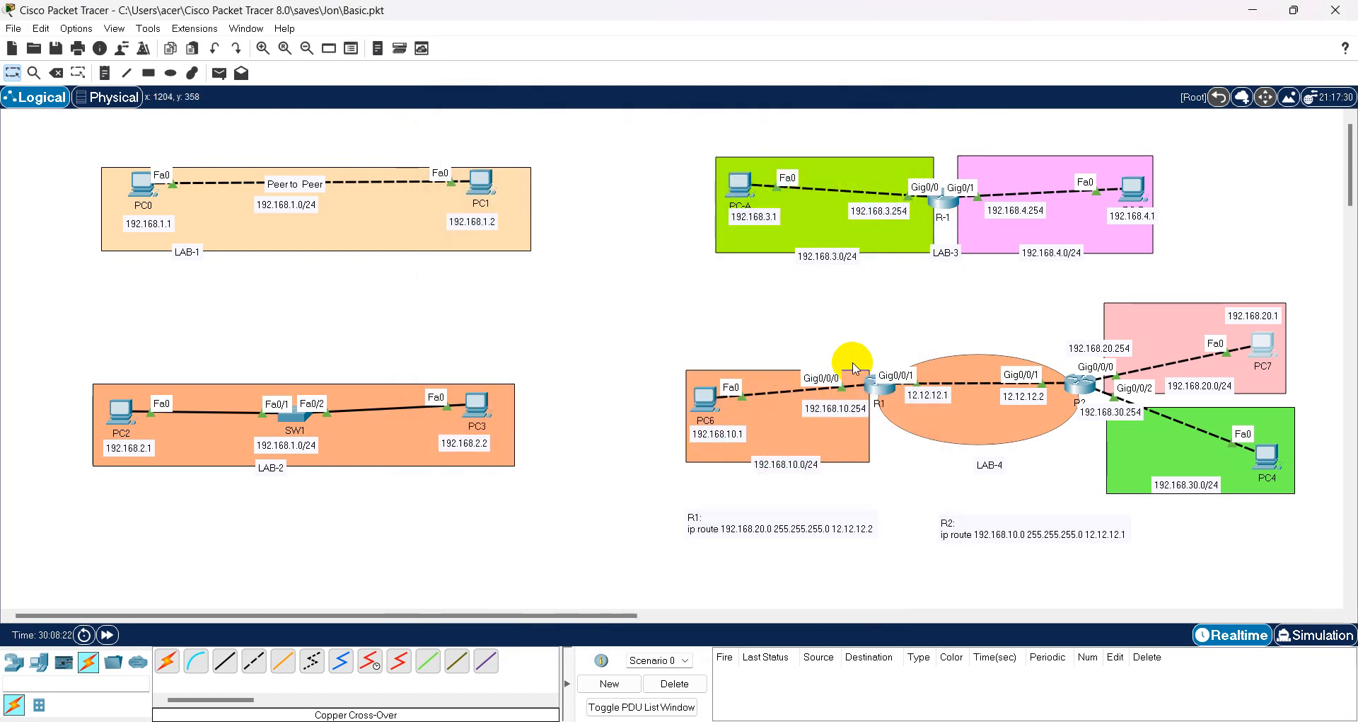
- End R1's configuration mode and display its running configuration with "sh run"
{"action": "left_click", "coordinate": [877, 388]}
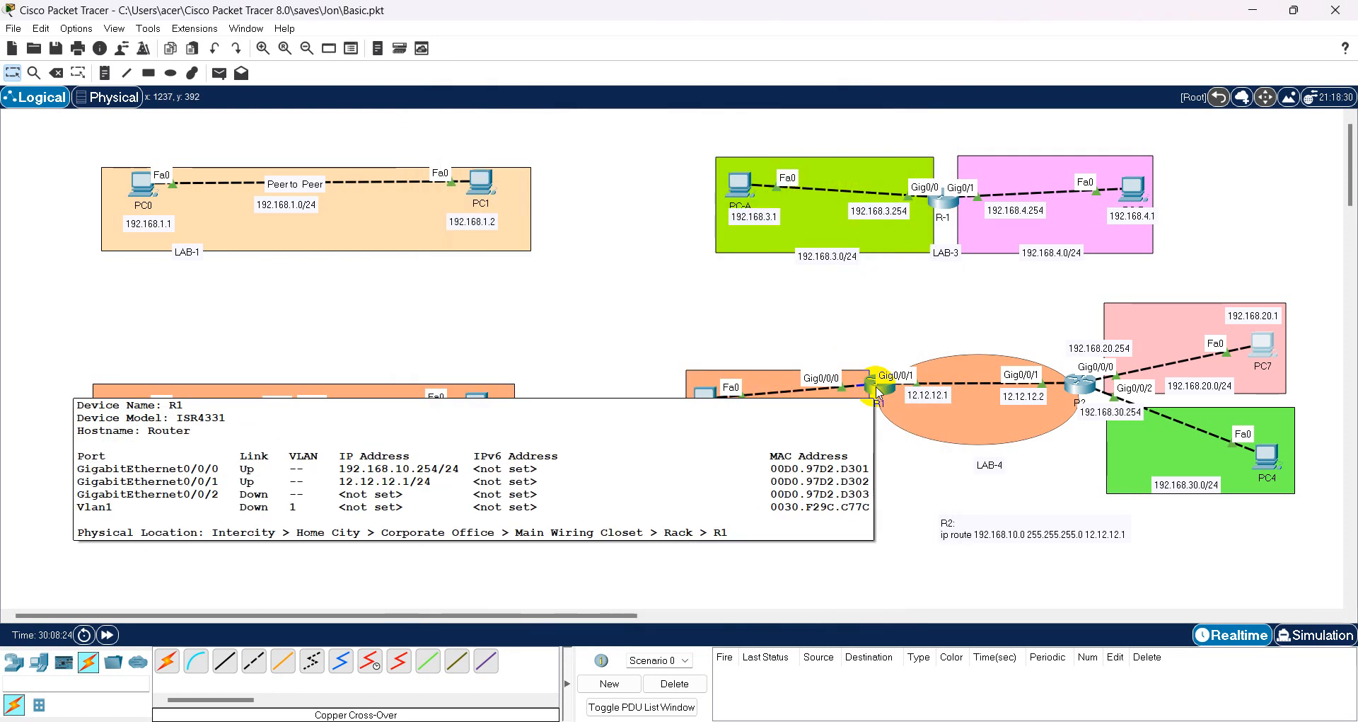
{"action": "type", "text": "end"}
{"action": "key", "text": "Return"}
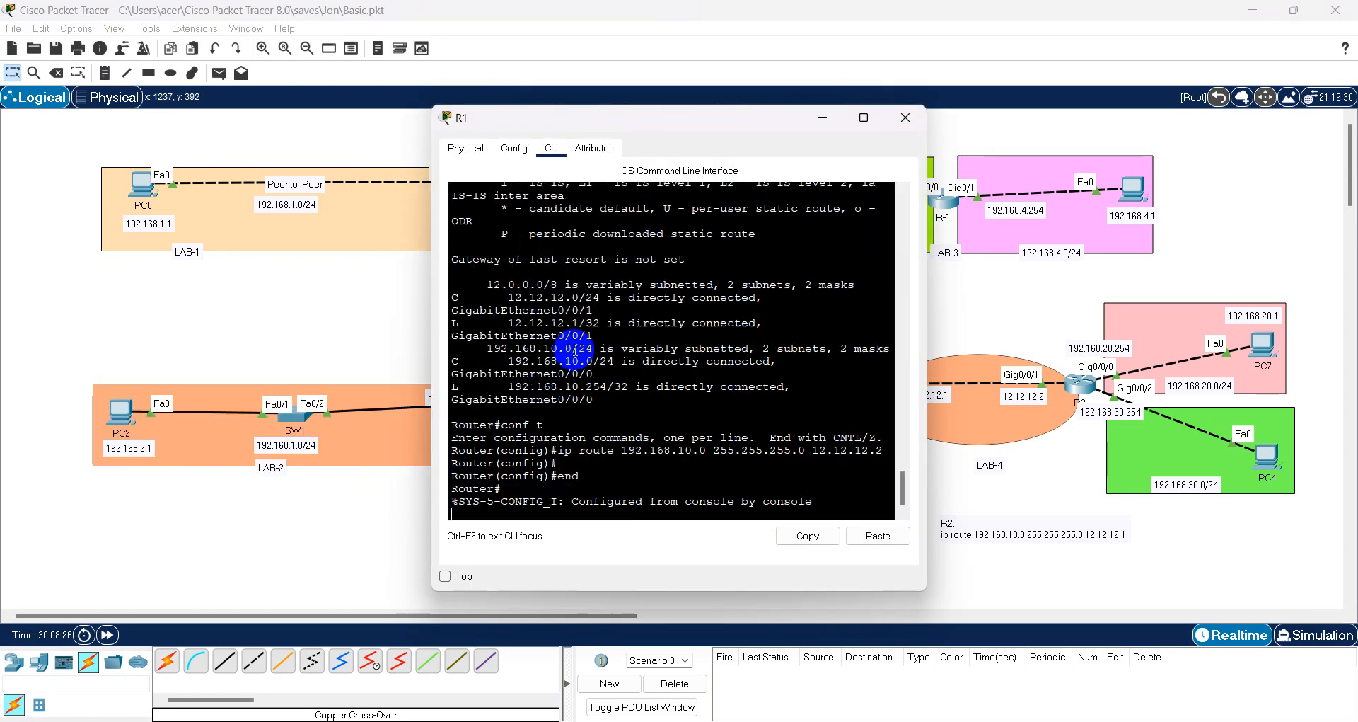
{"action": "key", "text": "Return"}
{"action": "key", "text": "Return"}
{"action": "type", "text": "sh run"}
{"action": "key", "text": "Return"}
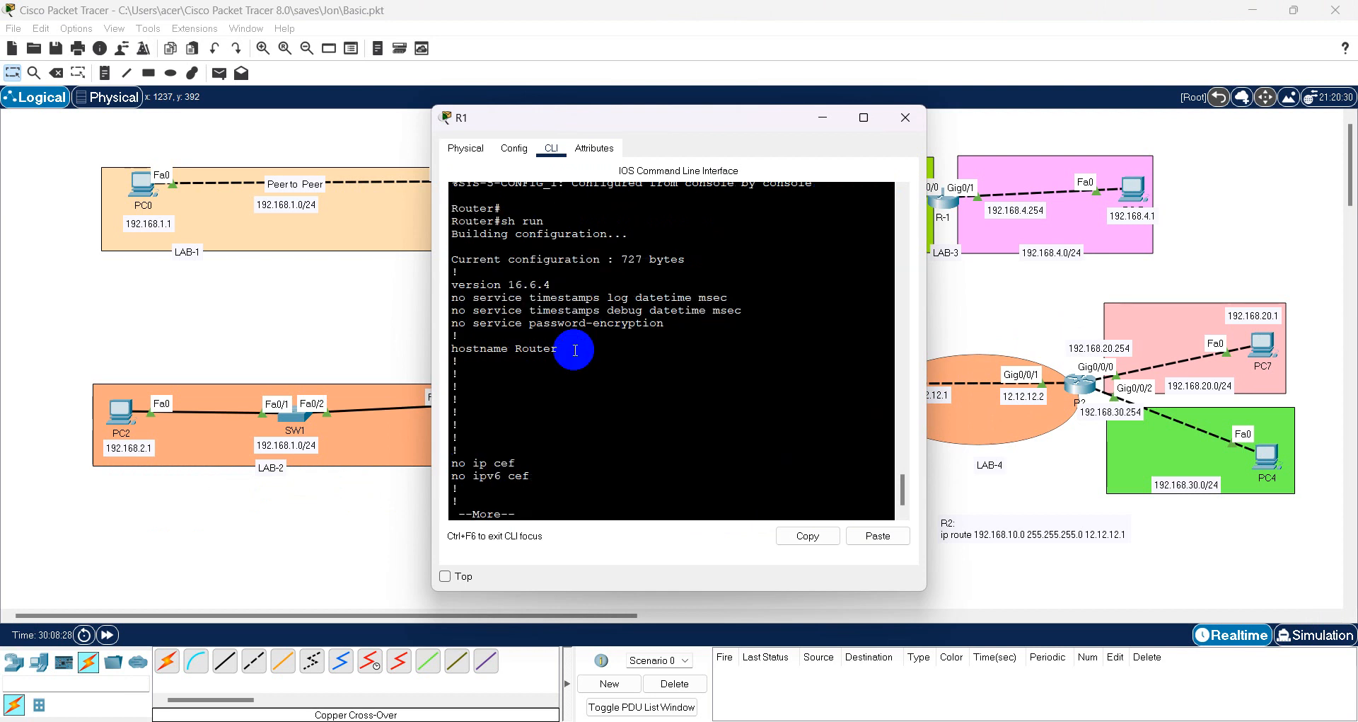
- Page through R1's running configuration to the ip route line, highlight it and leave the listing
{"action": "key", "text": "space"}
{"action": "key", "text": "space"}
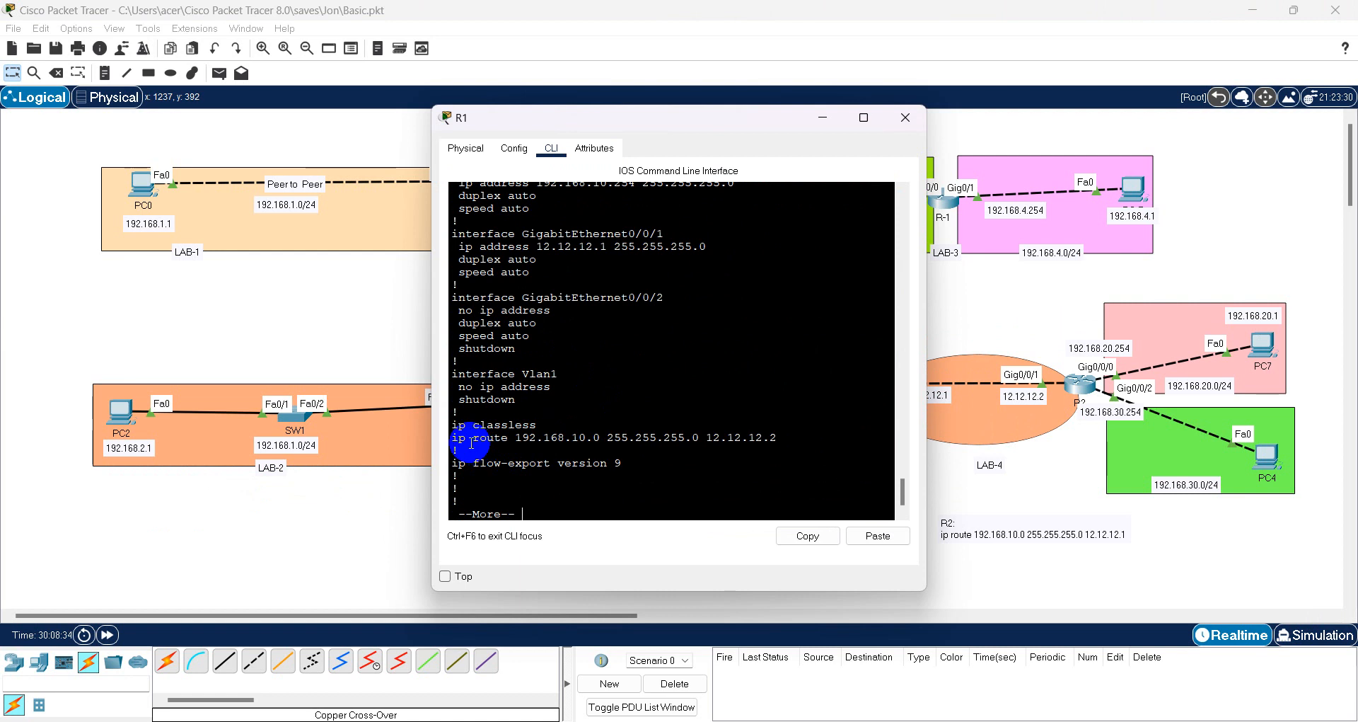
{"action": "left_click_drag", "start_coordinate": [451, 438], "coordinate": [779, 442]}
{"action": "key", "text": "ctrl+c"}
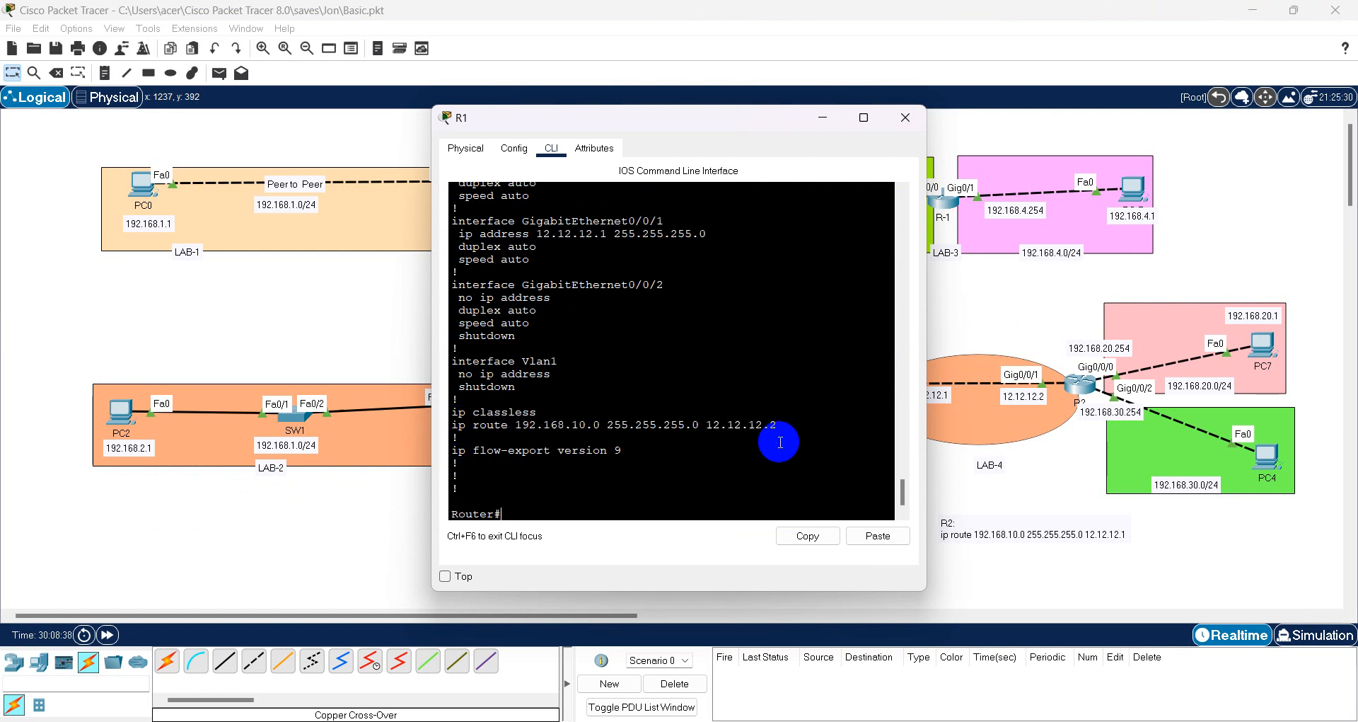
- Enter R1's global configuration mode and try to remove a static route with "no ip route 192.168.10.0 255.255.255.0 12.12.12.1"
{"action": "type", "text": "t"}
{"action": "key", "text": "Return"}
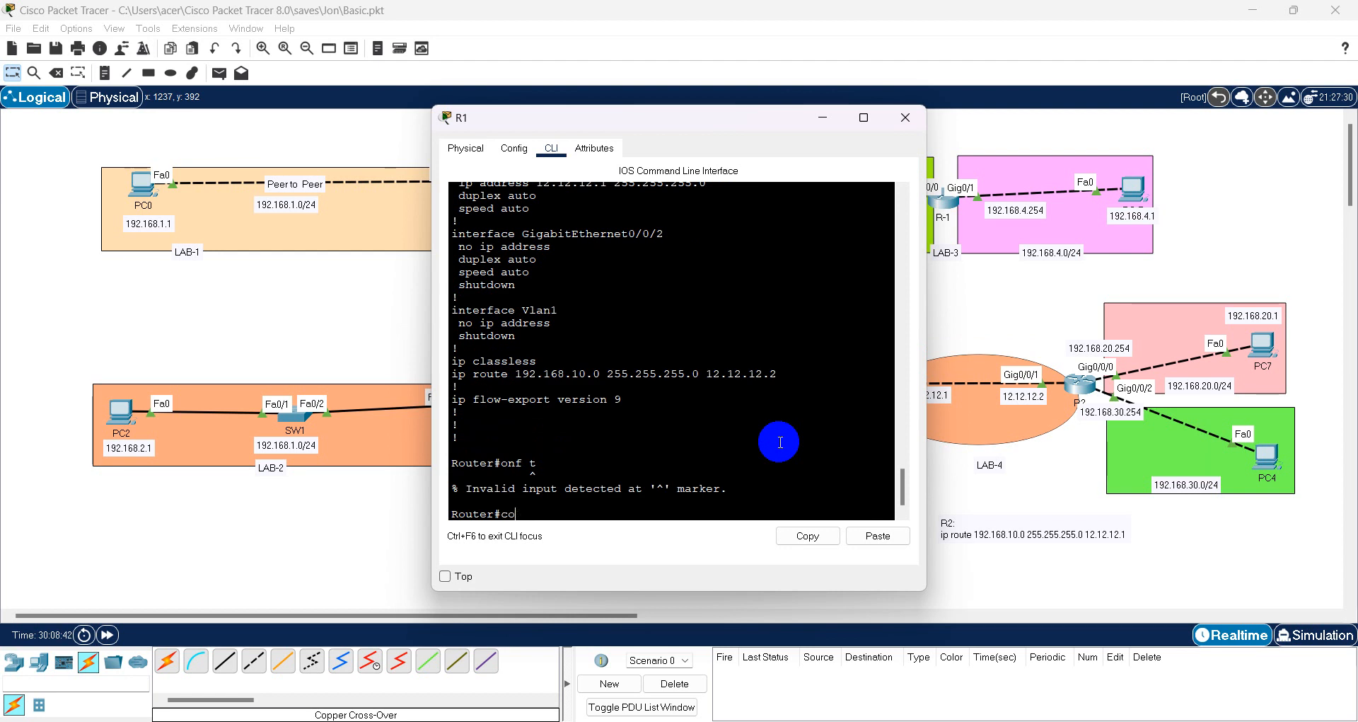
{"action": "type", "text": "conf t"}
{"action": "key", "text": "Return"}
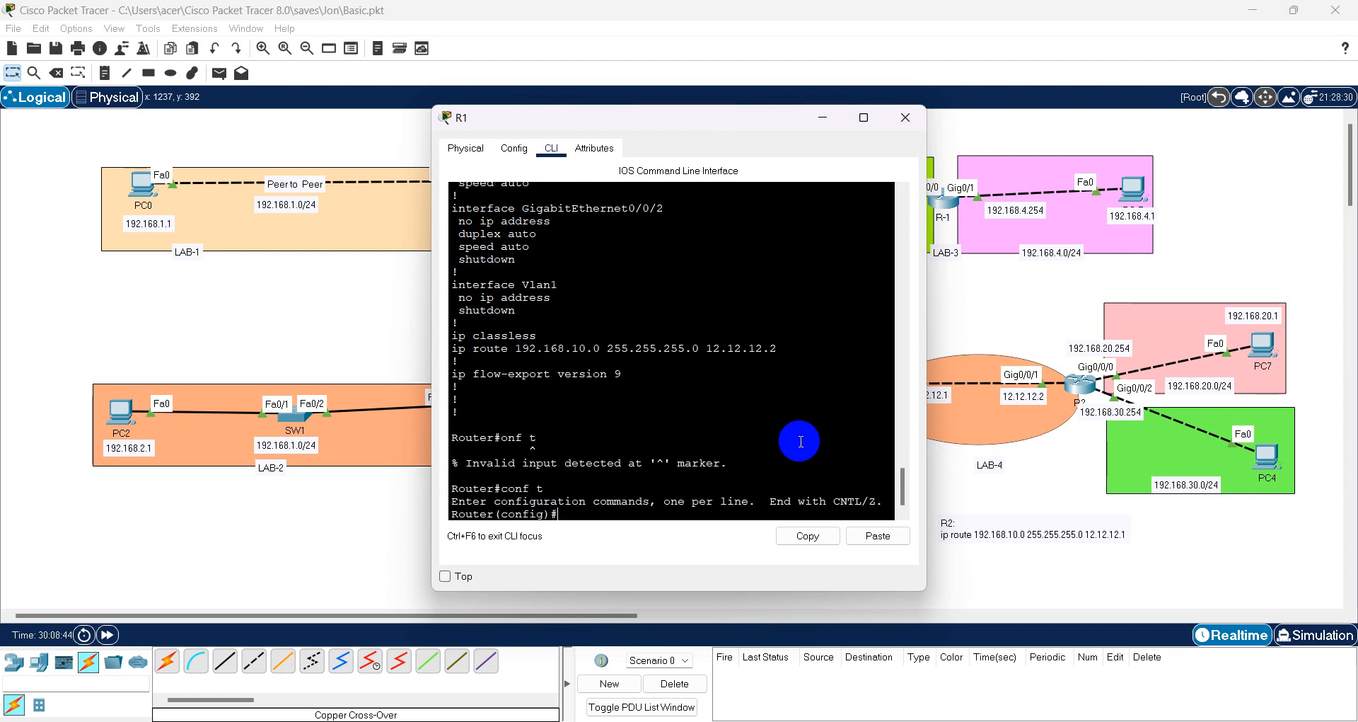
{"action": "type", "text": "no"}
{"action": "right_click", "coordinate": [740, 398]}
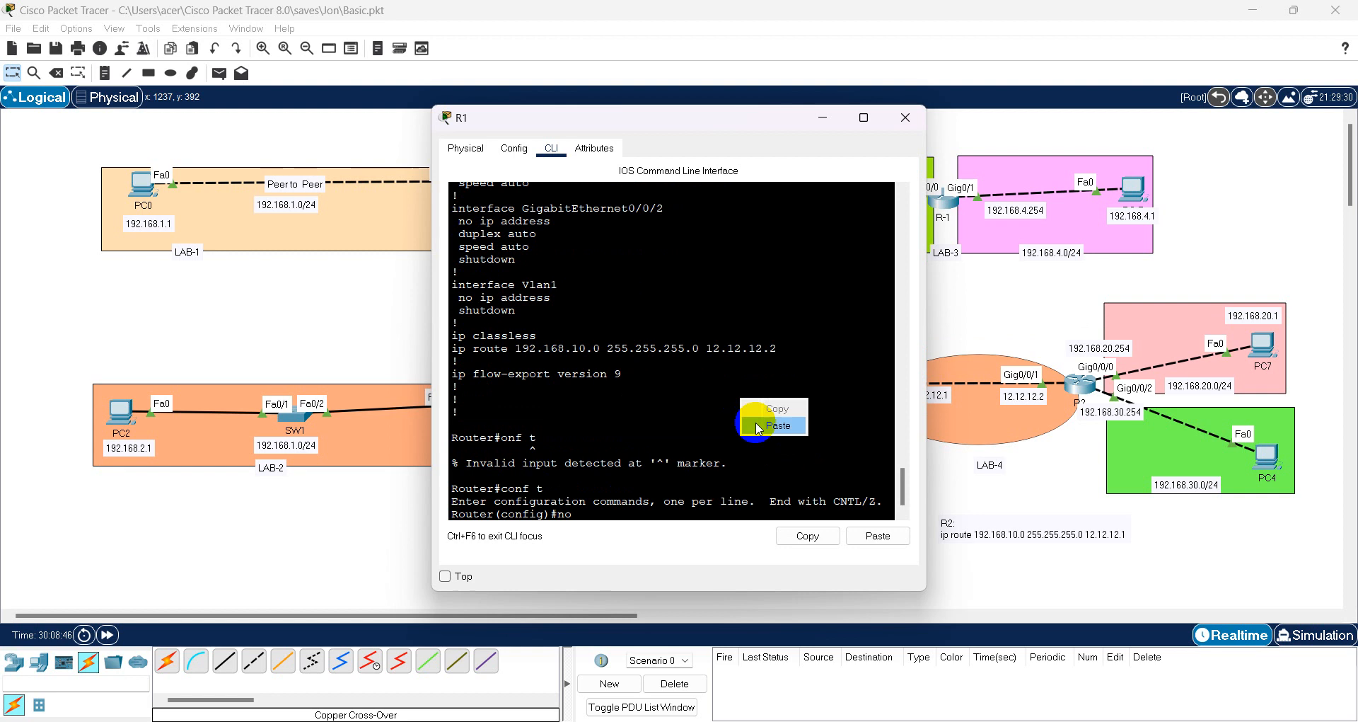
{"action": "left_click", "coordinate": [757, 422]}
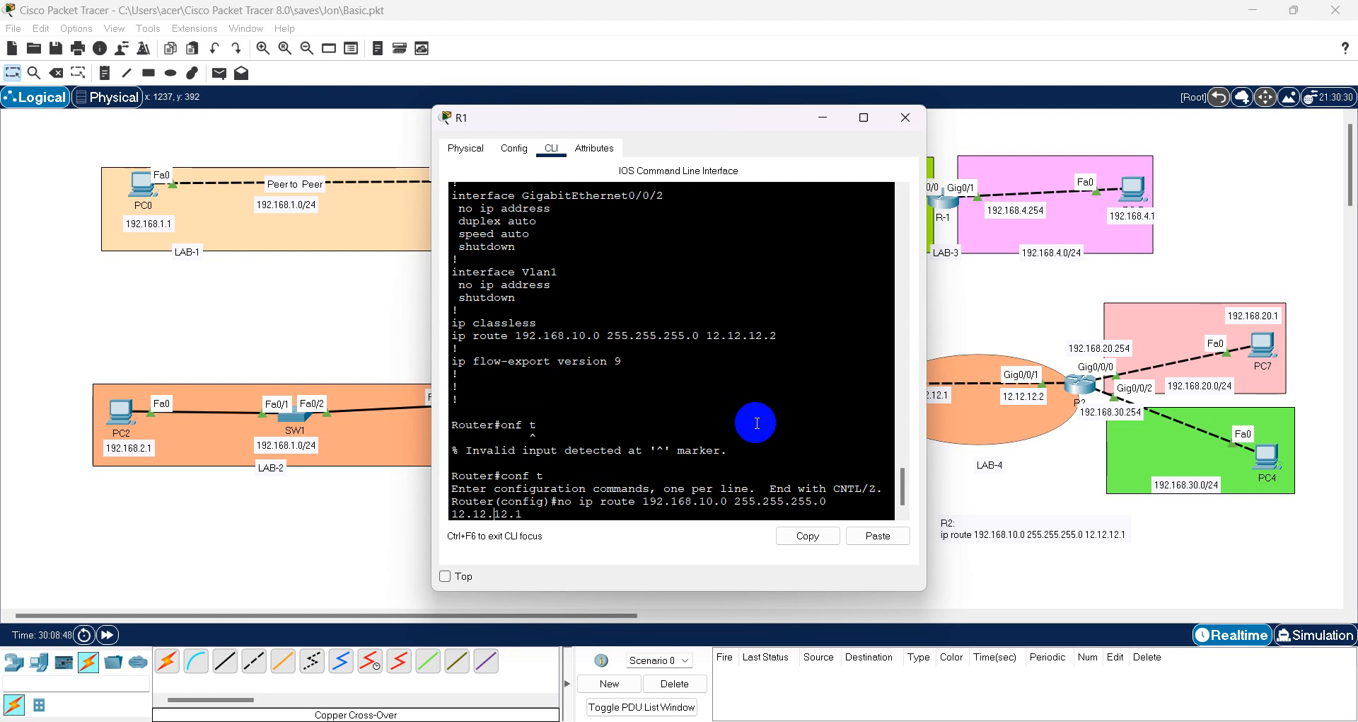
{"action": "key", "text": "Return"}
{"action": "key", "text": "Return"}
{"action": "key", "text": "Return"}
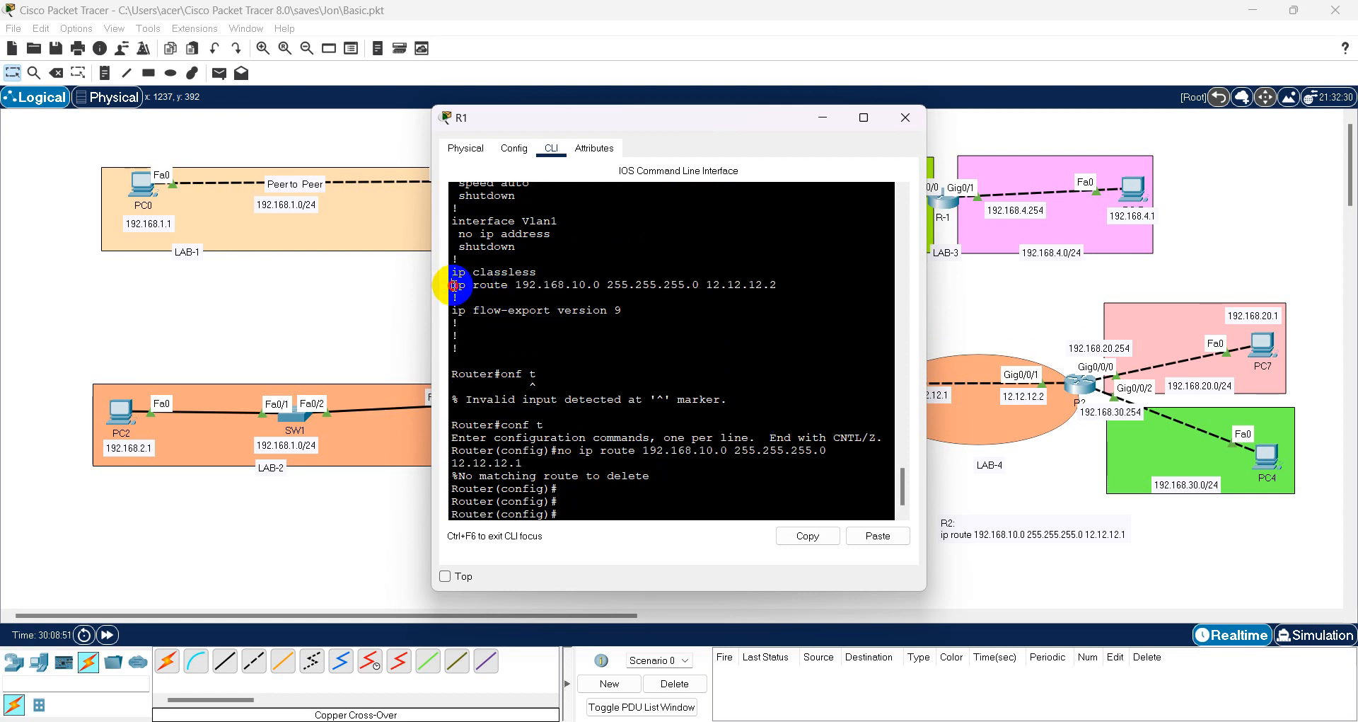
- Compare the ip route line in R1's configuration with the R1 route note on the workspace, and return to R1's command line
{"action": "left_click_drag", "start_coordinate": [453, 284], "coordinate": [690, 291]}
{"action": "left_click", "coordinate": [579, 297]}
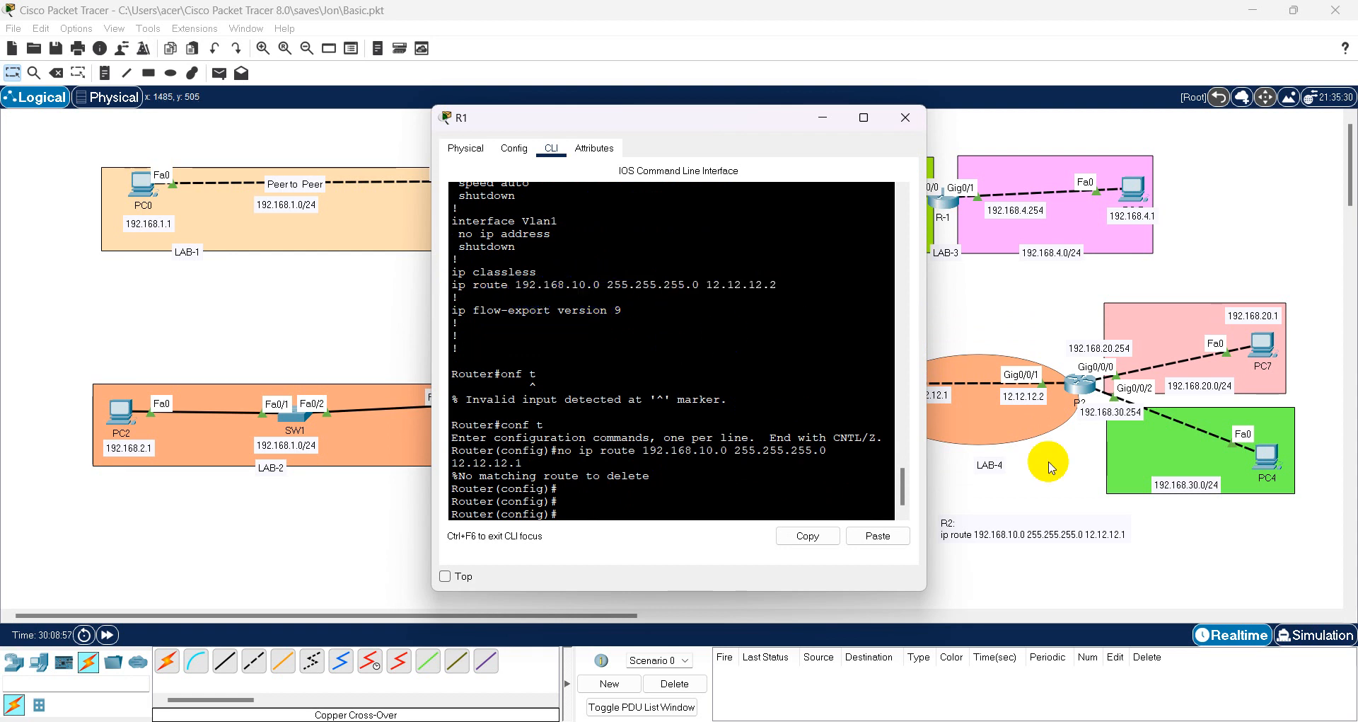
{"action": "left_click", "coordinate": [1033, 578]}
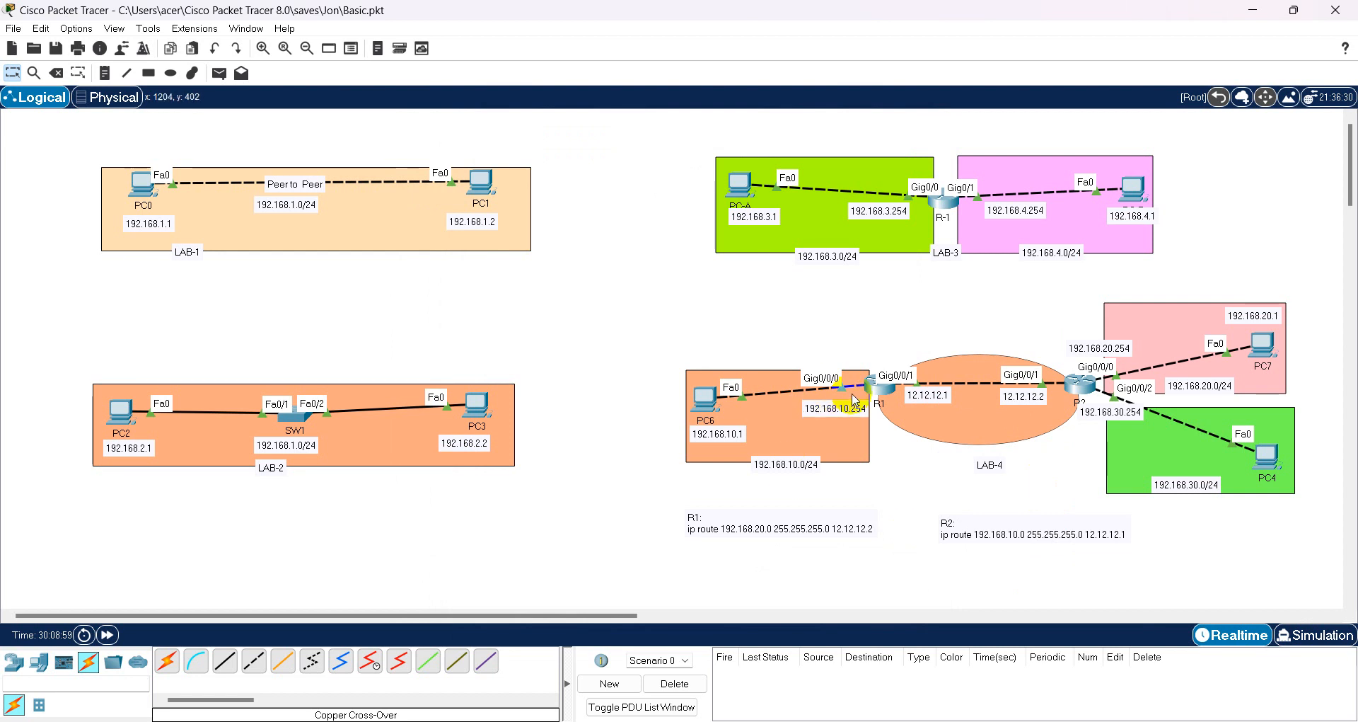
{"action": "left_click", "coordinate": [878, 387]}
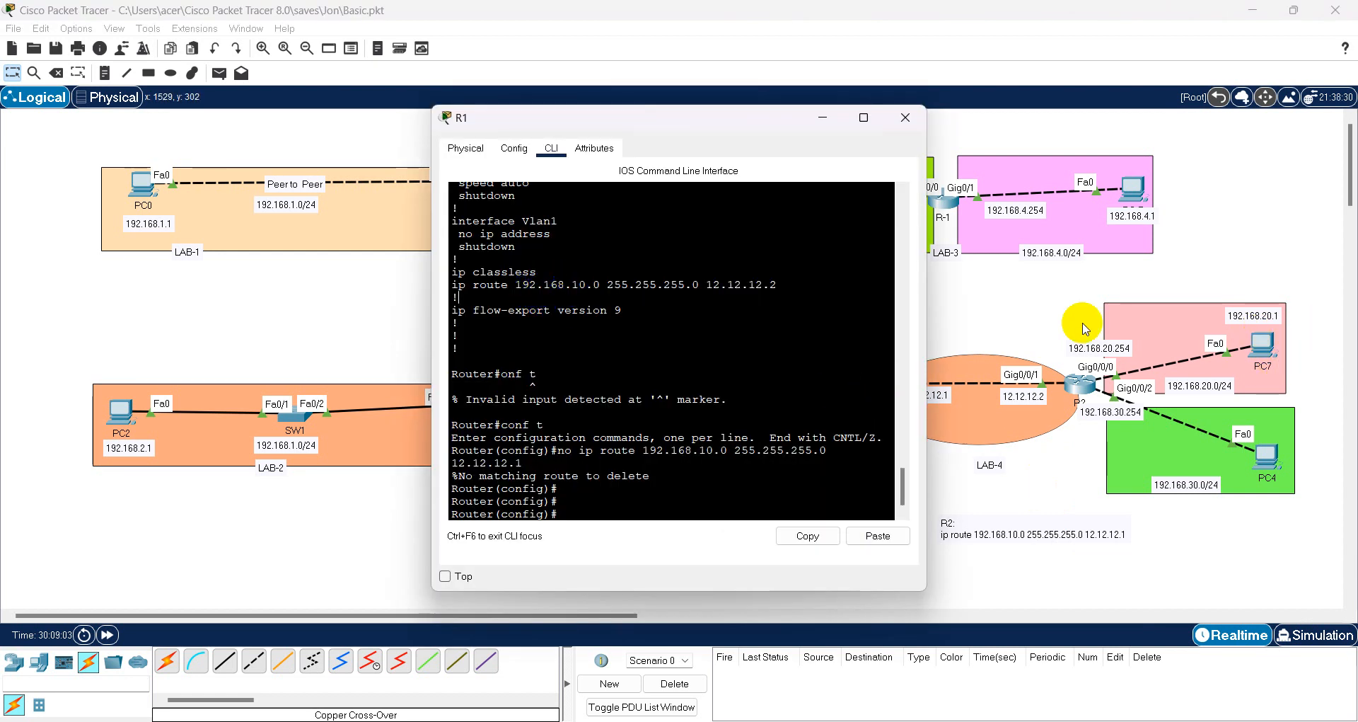
- Add the static route "ip route 192.168.20.0 255.255.255.0 12.12.12.2" on R1, reusing the existing ip route line with the network corrected
{"action": "left_click_drag", "start_coordinate": [453, 284], "coordinate": [775, 283]}
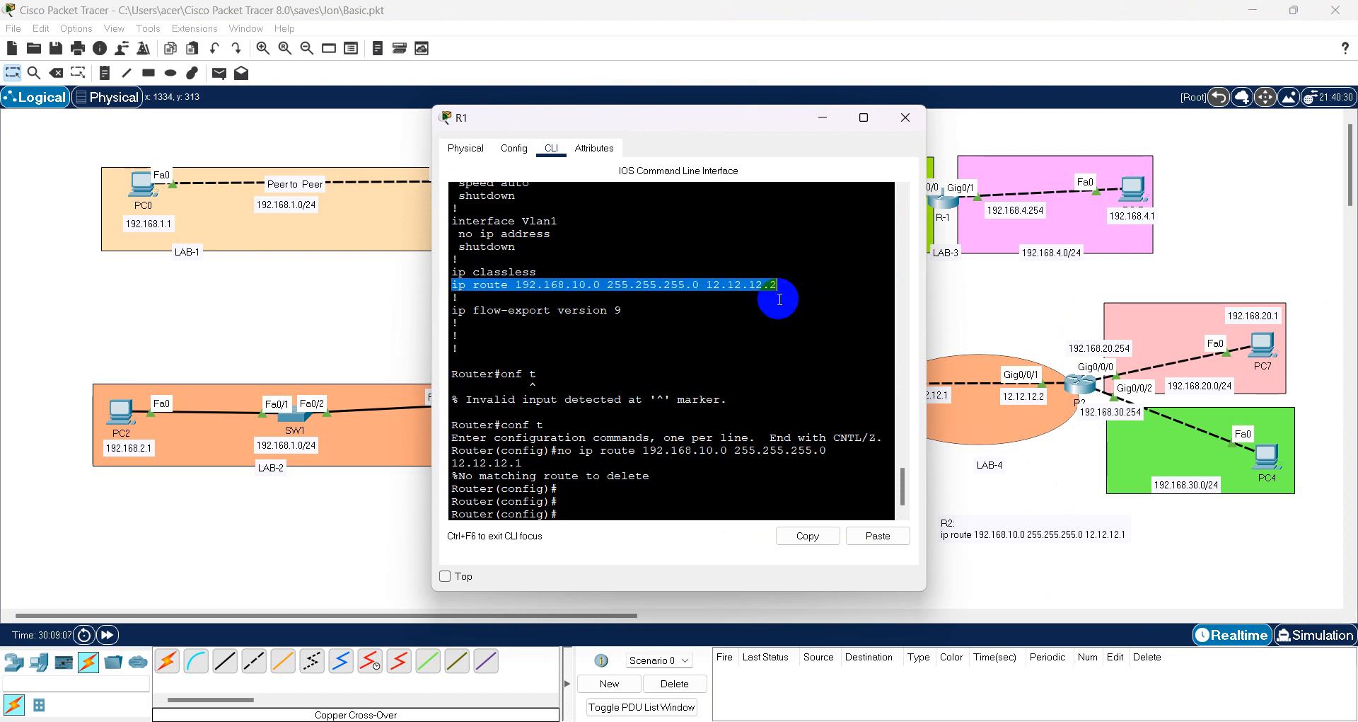
{"action": "right_click", "coordinate": [706, 407]}
{"action": "left_click", "coordinate": [740, 432]}
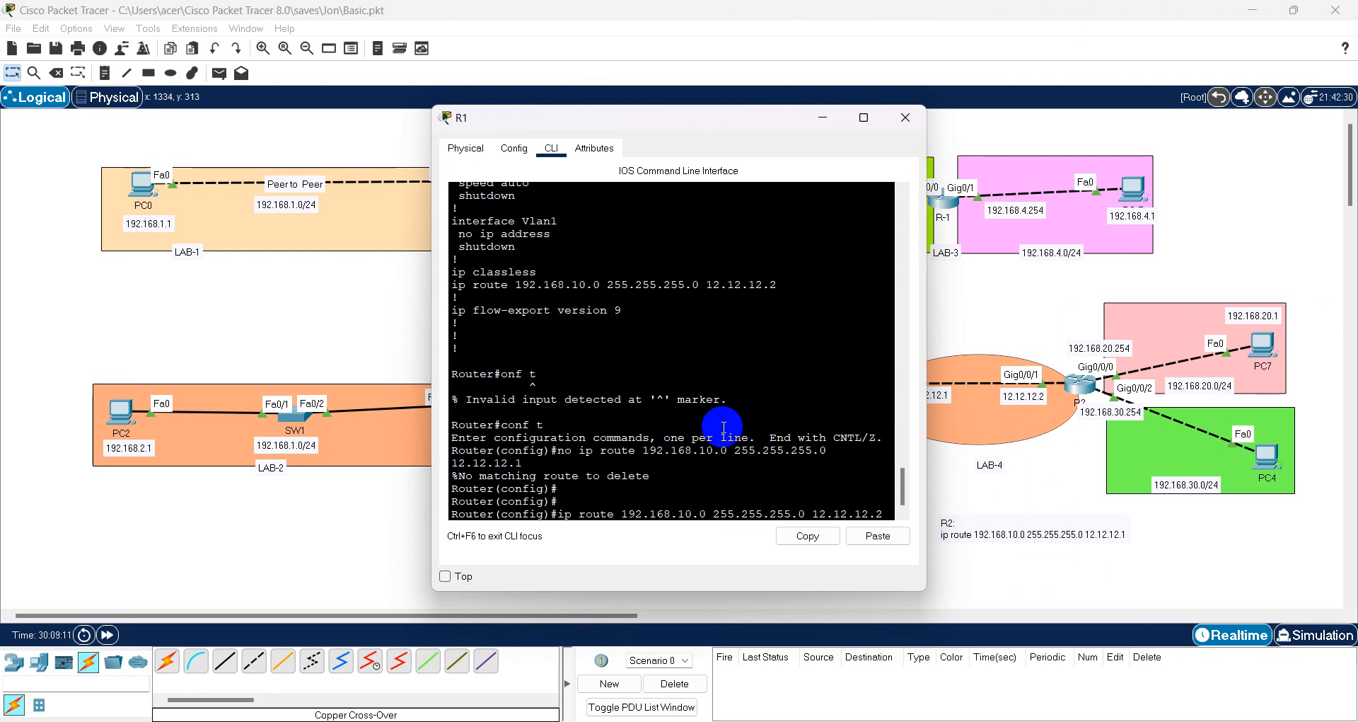
{"action": "key", "text": "Left"}
{"action": "key", "text": "Left"}
{"action": "key", "text": "BackSpace"}
{"action": "type", "text": "w"}
{"action": "key", "text": "Return"}
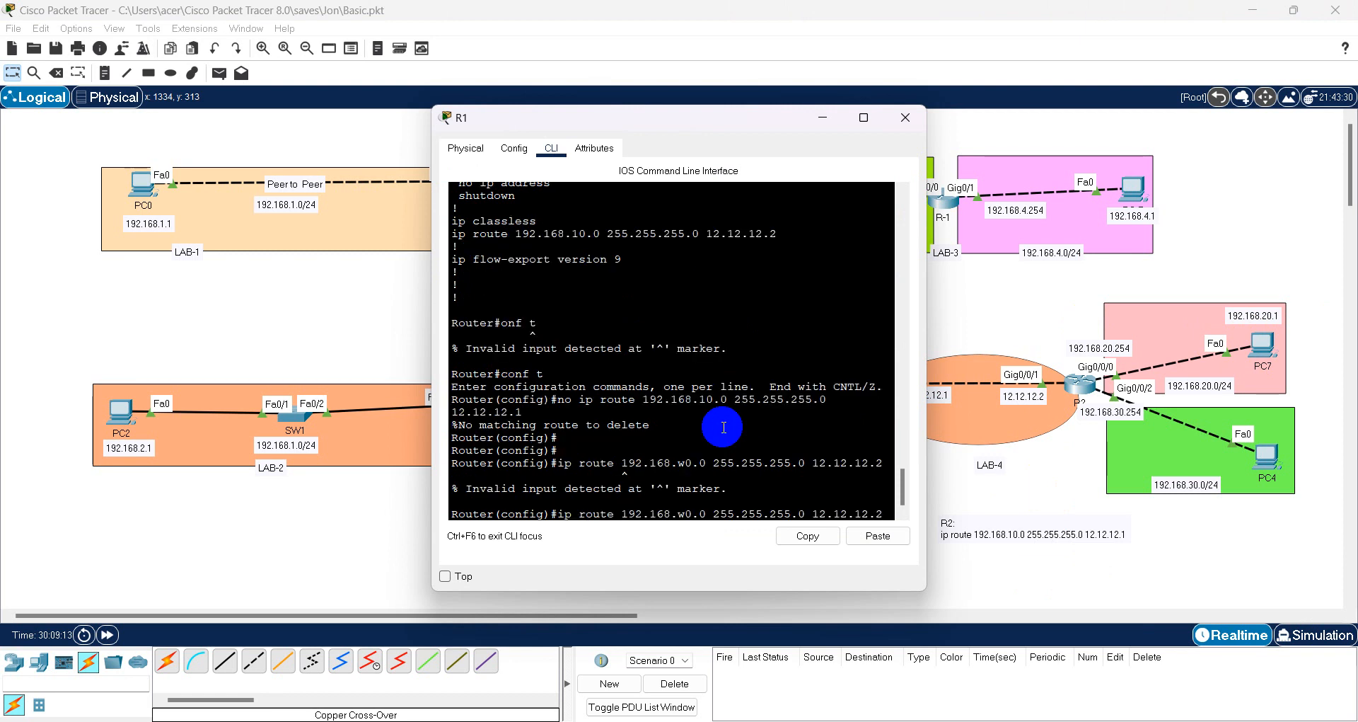
{"action": "key", "text": "BackSpace"}
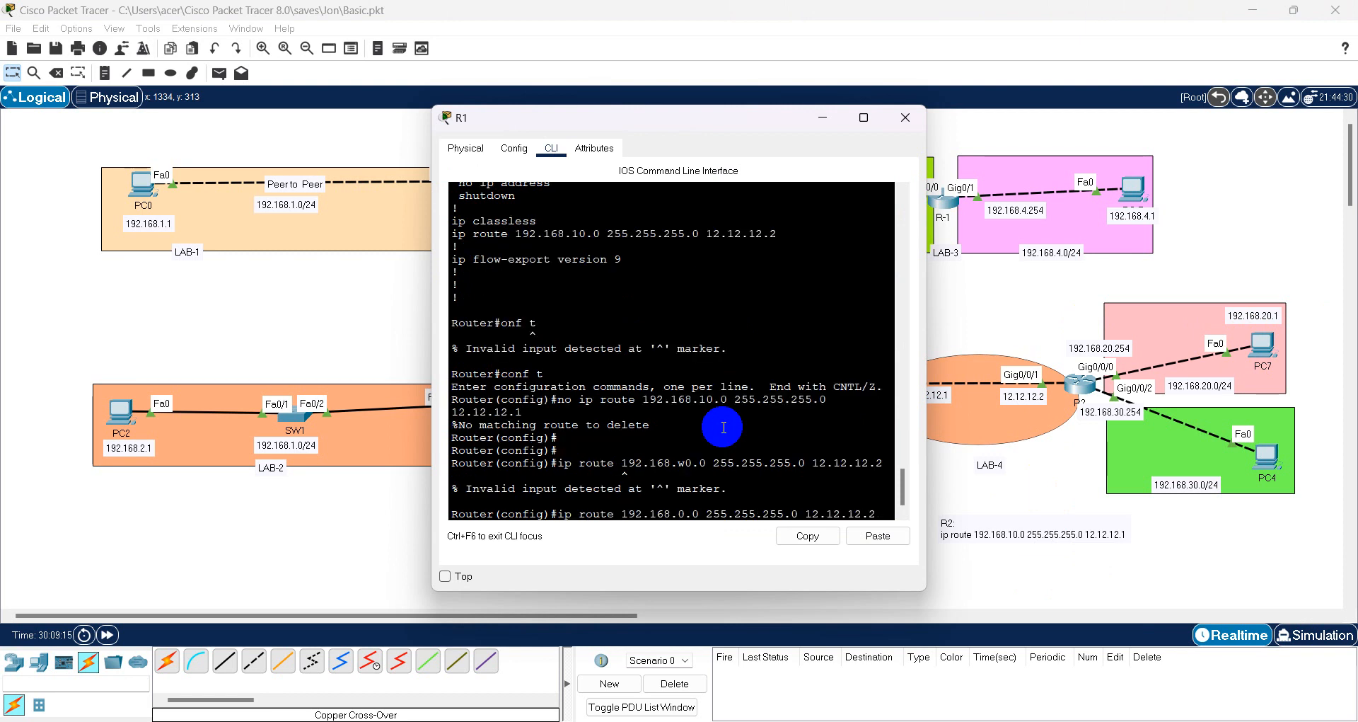
{"action": "type", "text": "2"}
{"action": "key", "text": "Return"}
{"action": "key", "text": "Return"}
{"action": "key", "text": "Return"}
{"action": "key", "text": "Return"}
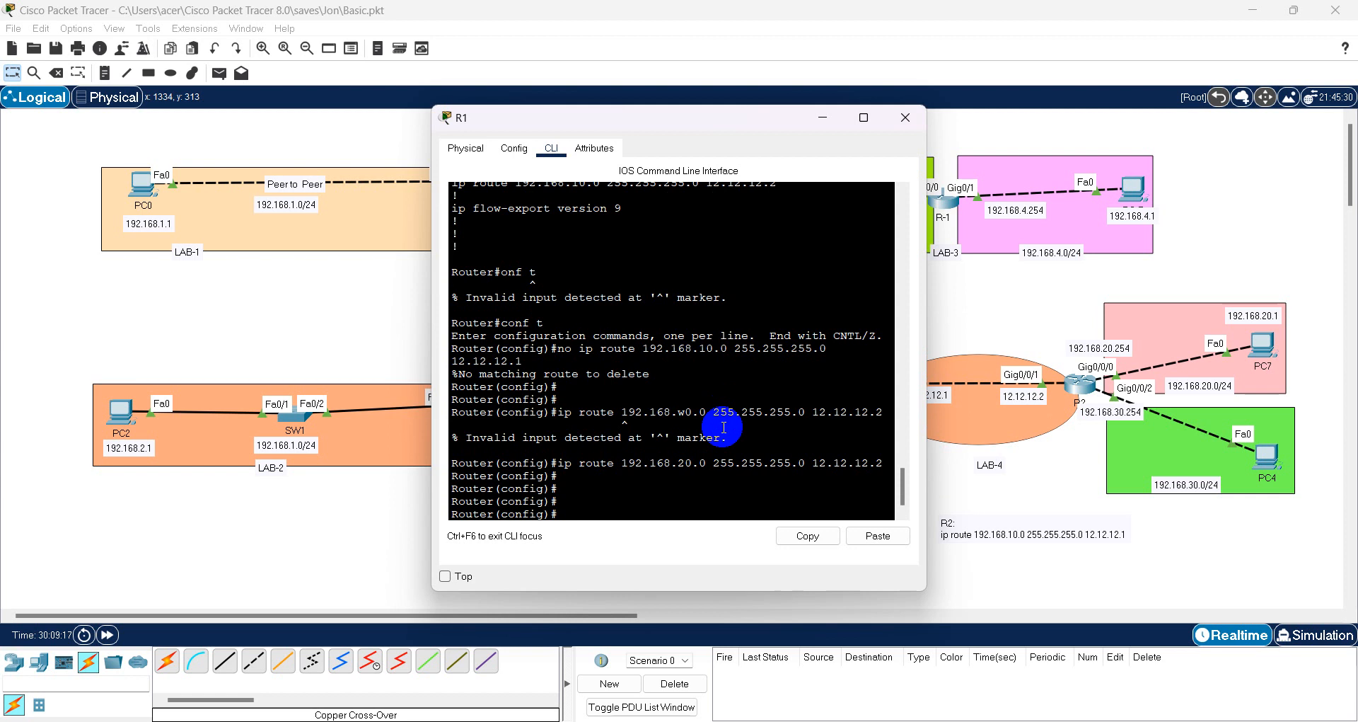
- End R1's configuration mode, display the routing table with "sh ip ro" and examine the static route's network and next hop
{"action": "type", "text": "end"}
{"action": "key", "text": "Return"}
{"action": "key", "text": "Return"}
{"action": "type", "text": "sh ip"}
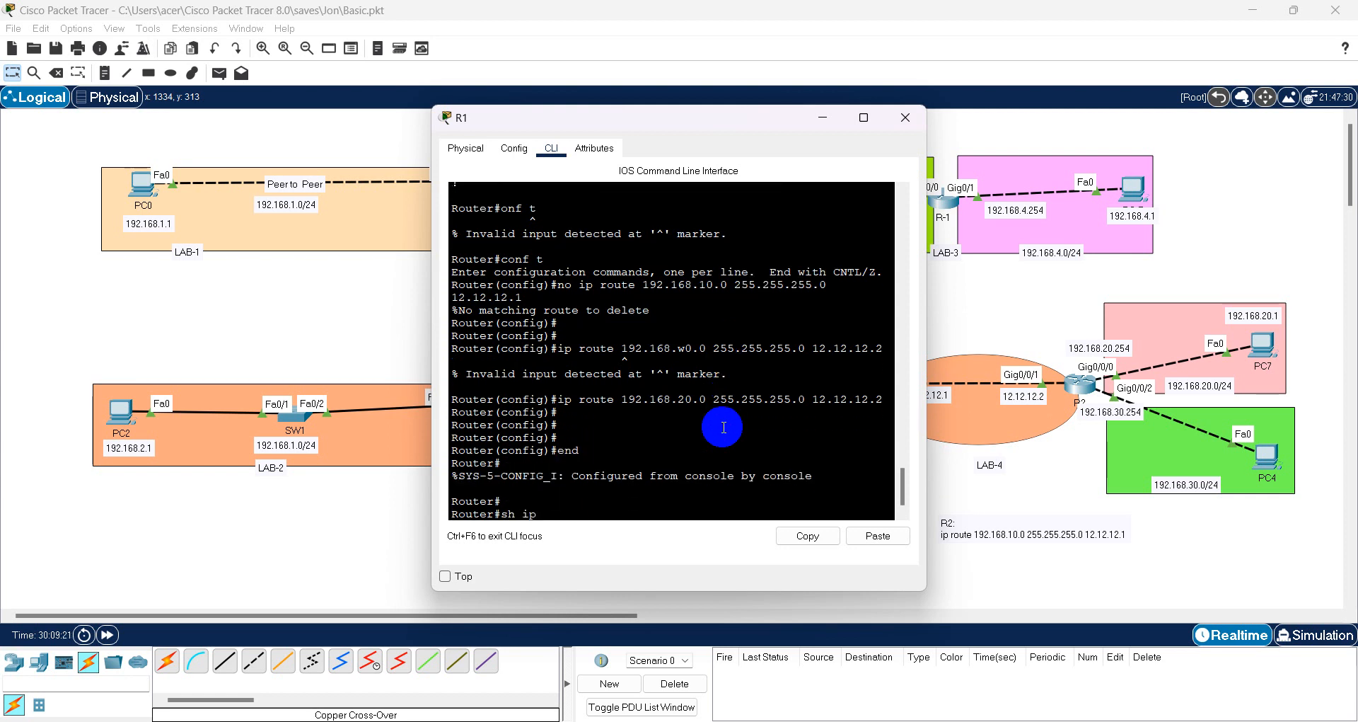
{"action": "type", "text": " ro"}
{"action": "key", "text": "Return"}
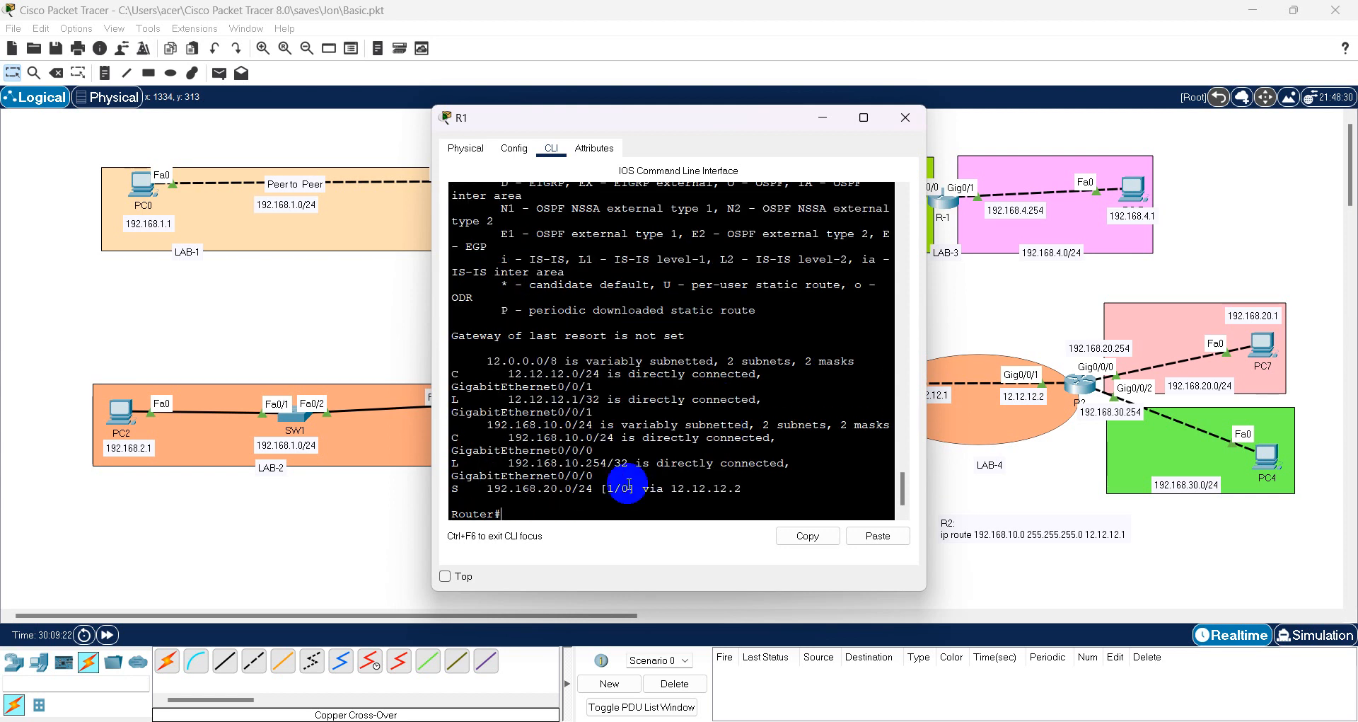
{"action": "left_click_drag", "start_coordinate": [454, 488], "coordinate": [572, 487]}
{"action": "left_click", "coordinate": [653, 487]}
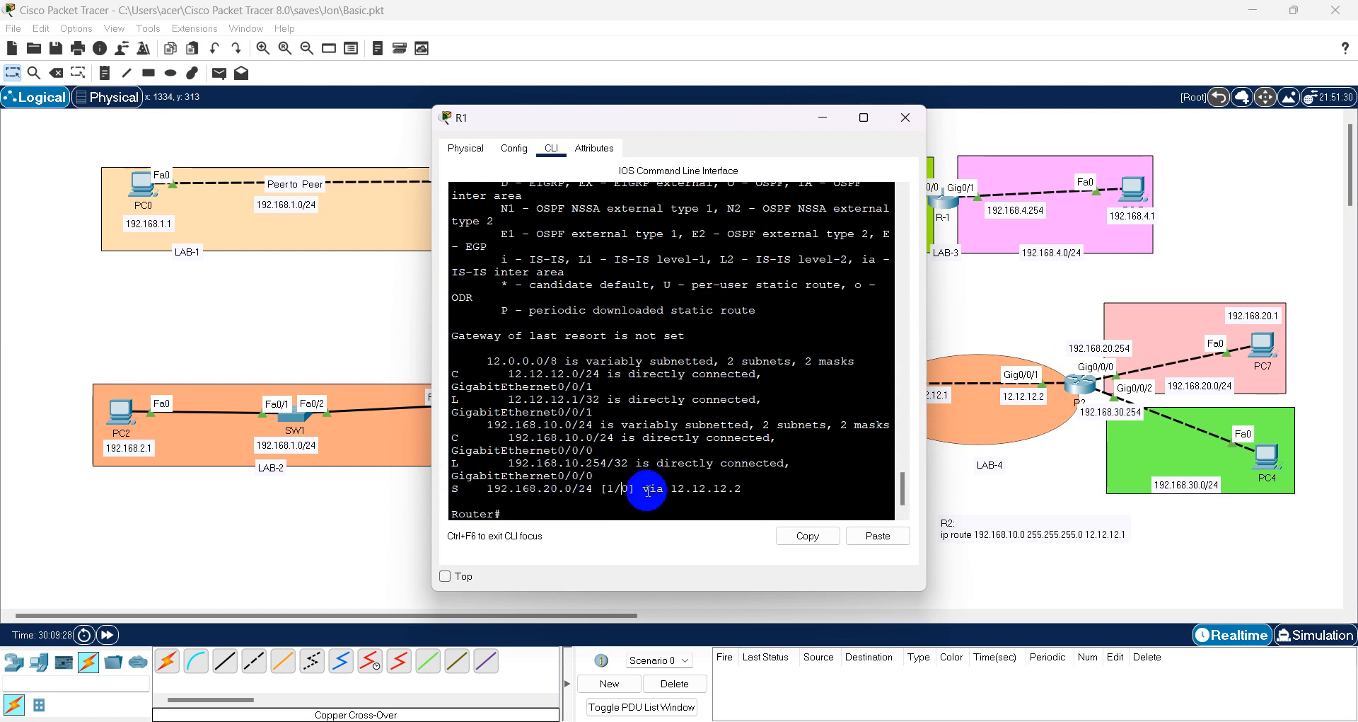
{"action": "left_click_drag", "start_coordinate": [671, 488], "coordinate": [808, 482]}
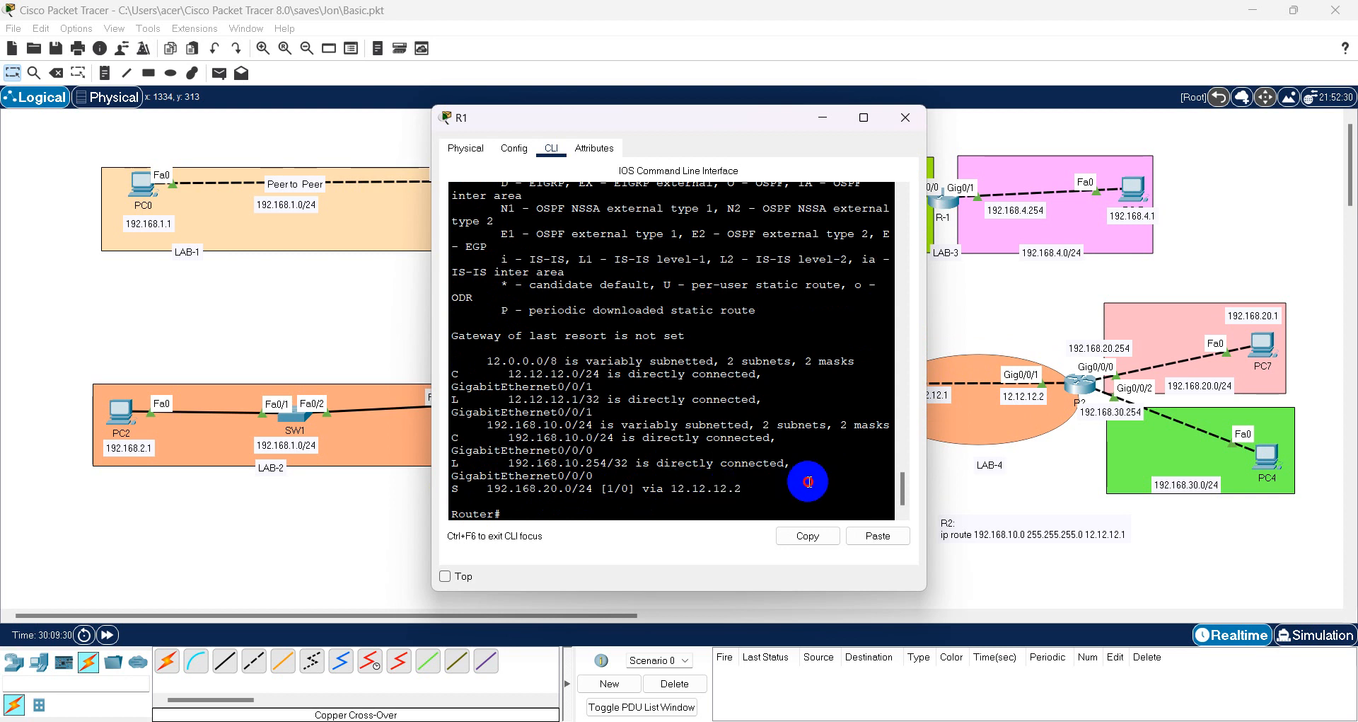
{"action": "left_click", "coordinate": [1051, 446]}
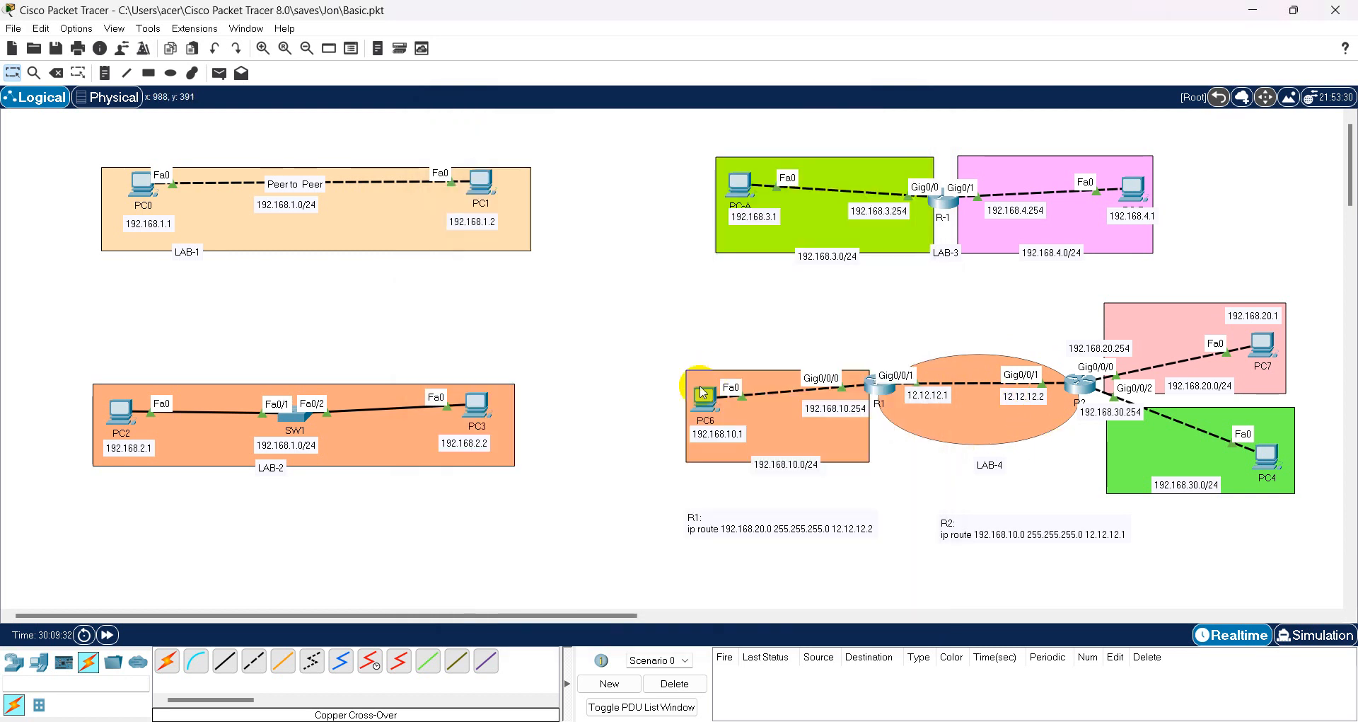
- Ping 192.168.20.1 again from PC6's command prompt and examine the replies
{"action": "left_click", "coordinate": [703, 400]}
{"action": "key", "text": "Up"}
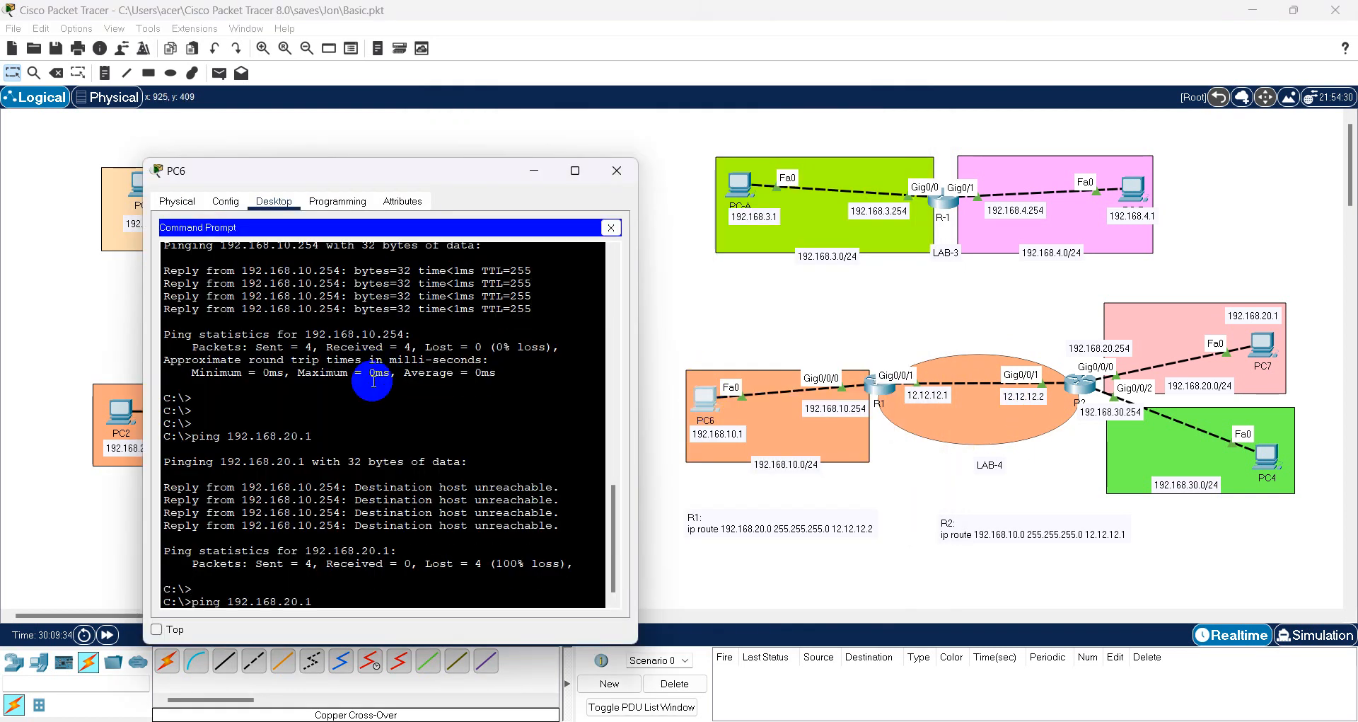
{"action": "key", "text": "Return"}
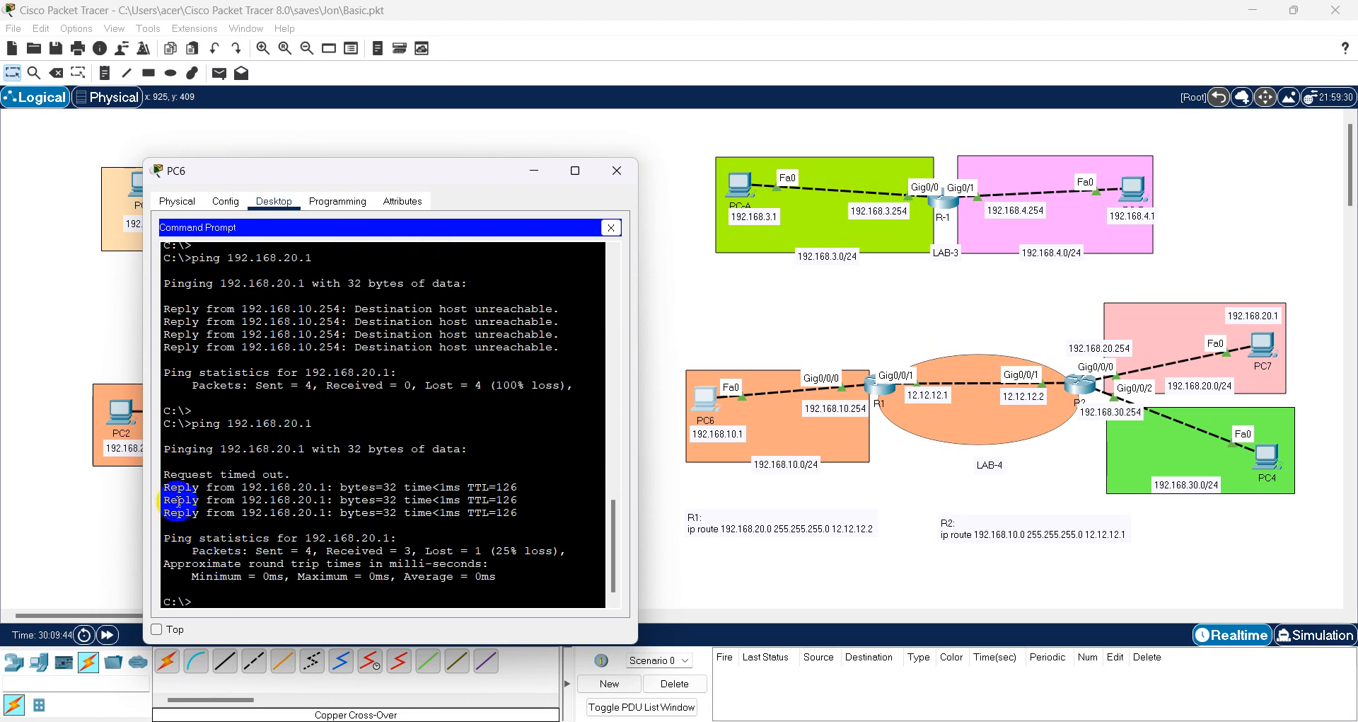
{"action": "left_click_drag", "start_coordinate": [166, 487], "coordinate": [505, 529]}
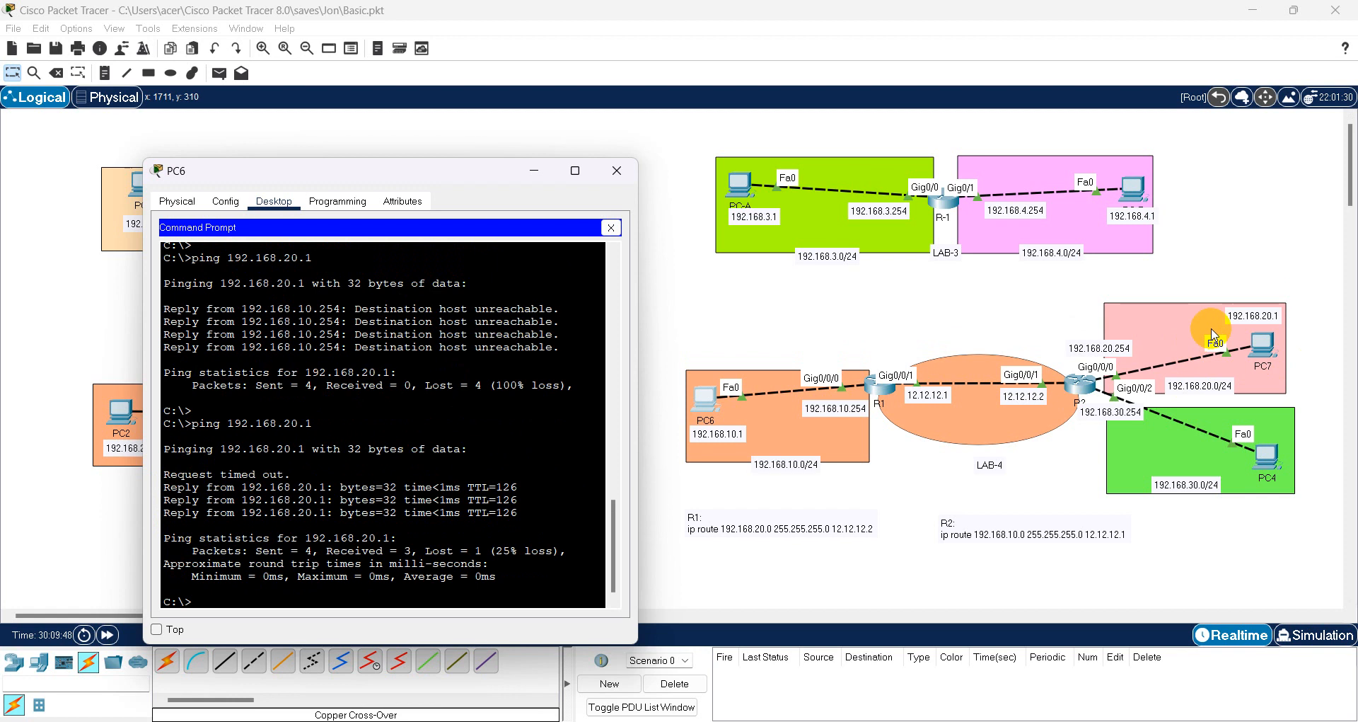
- Ping 192.168.10.1 from PC7's command prompt, interrupt the ping after some replies, and close PC7's window
{"action": "left_click", "coordinate": [1259, 352]}
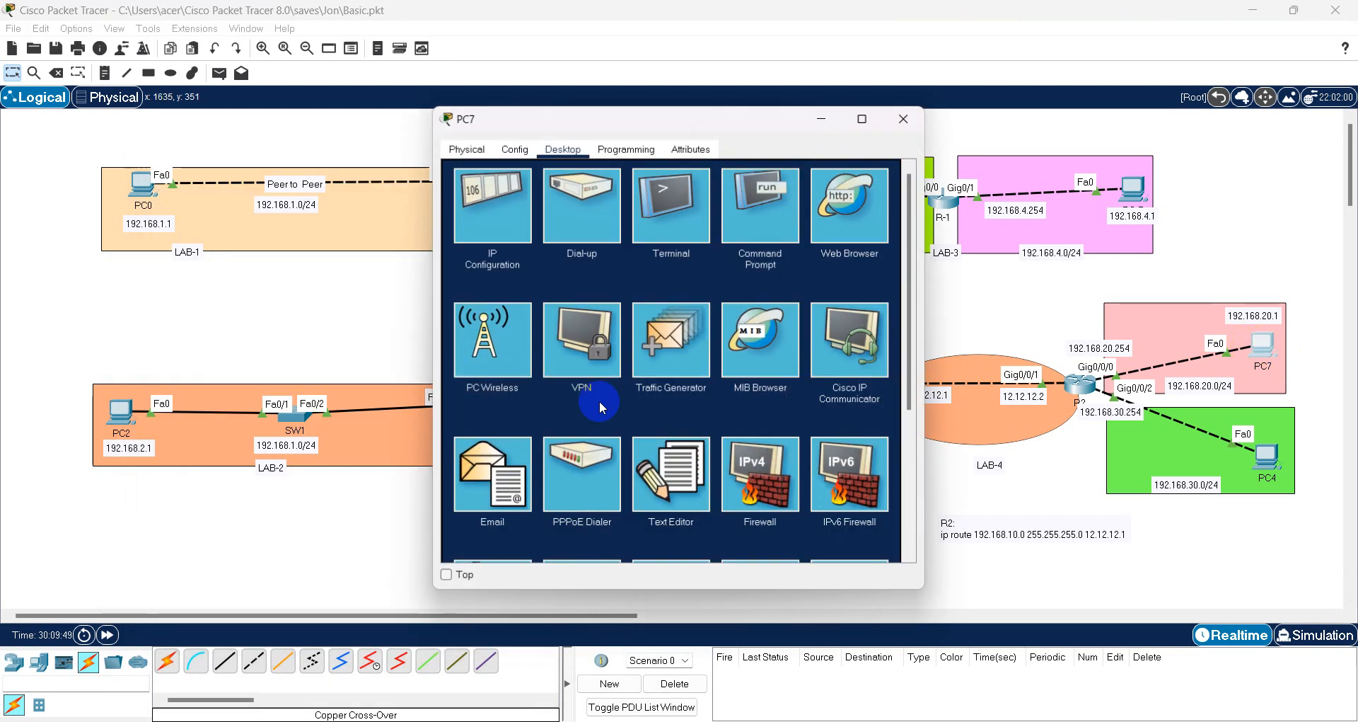
{"action": "left_click", "coordinate": [757, 208]}
{"action": "left_click", "coordinate": [637, 267]}
{"action": "key", "text": "Return"}
{"action": "key", "text": "Up"}
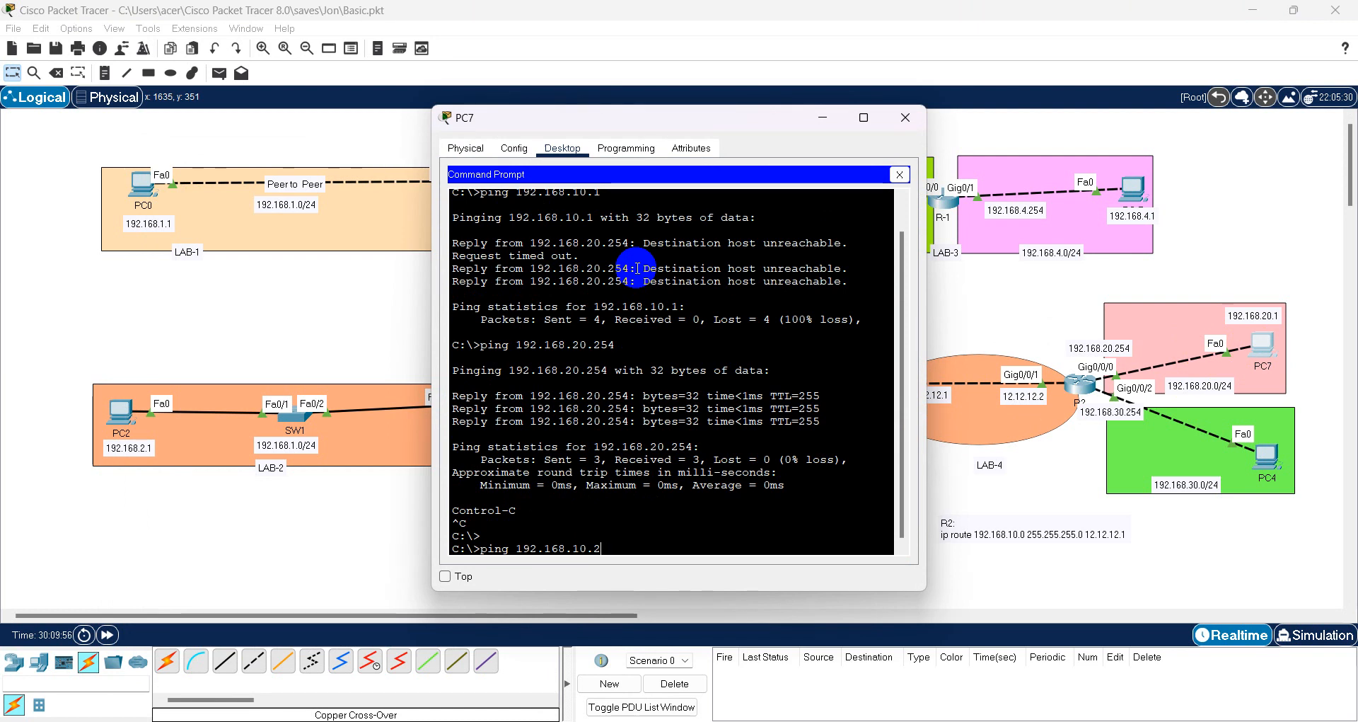
{"action": "key", "text": "BackSpace"}
{"action": "type", "text": "1"}
{"action": "key", "text": "Return"}
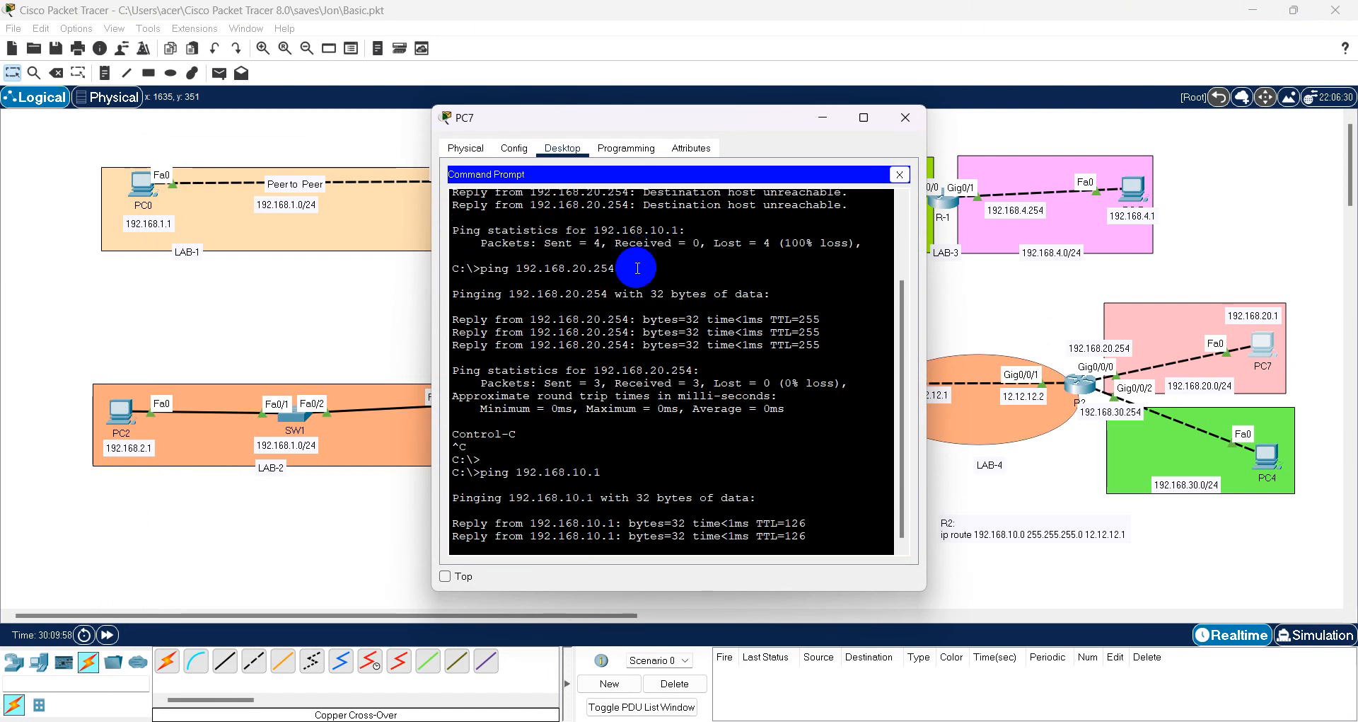
{"action": "key", "text": "ctrl+c"}
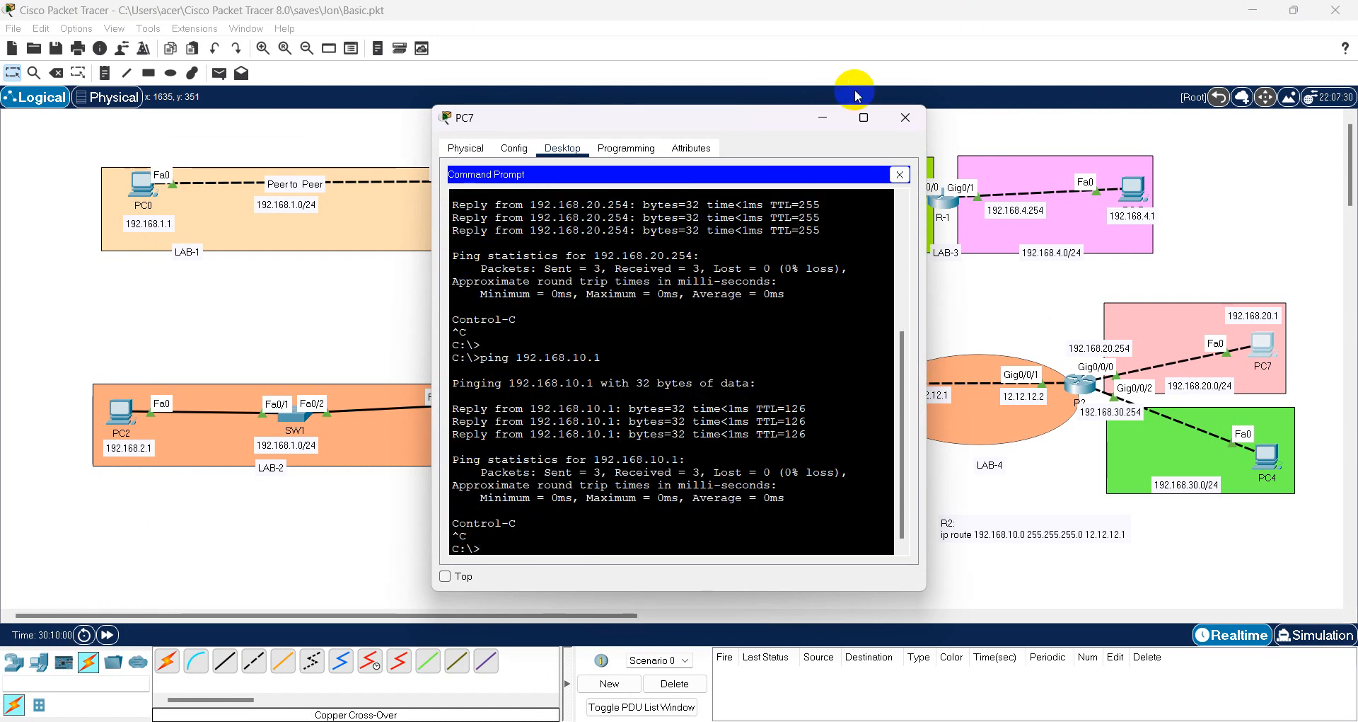
{"action": "left_click", "coordinate": [905, 117]}
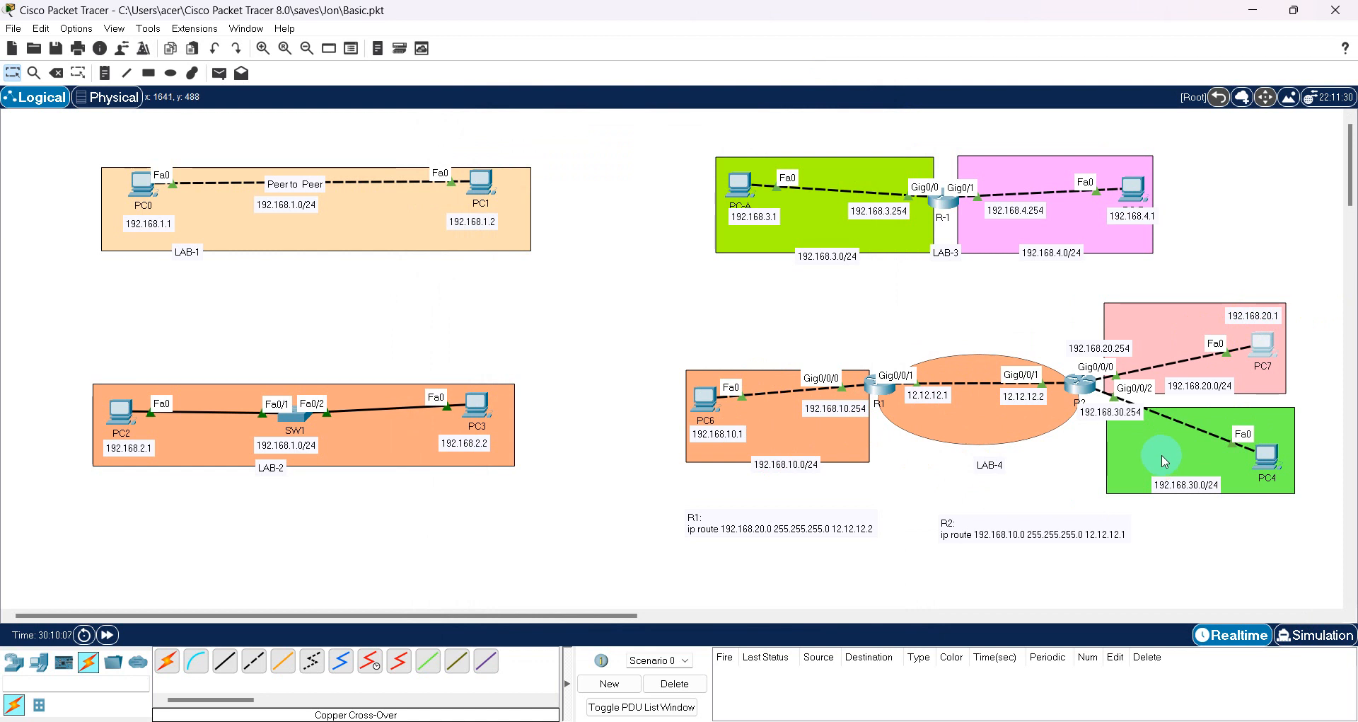
- Assign PC4 the static address 192.168.30.1 with mask 255.255.255.0 and default gateway 192.168.30.254, and close its window
{"action": "left_click", "coordinate": [1266, 456]}
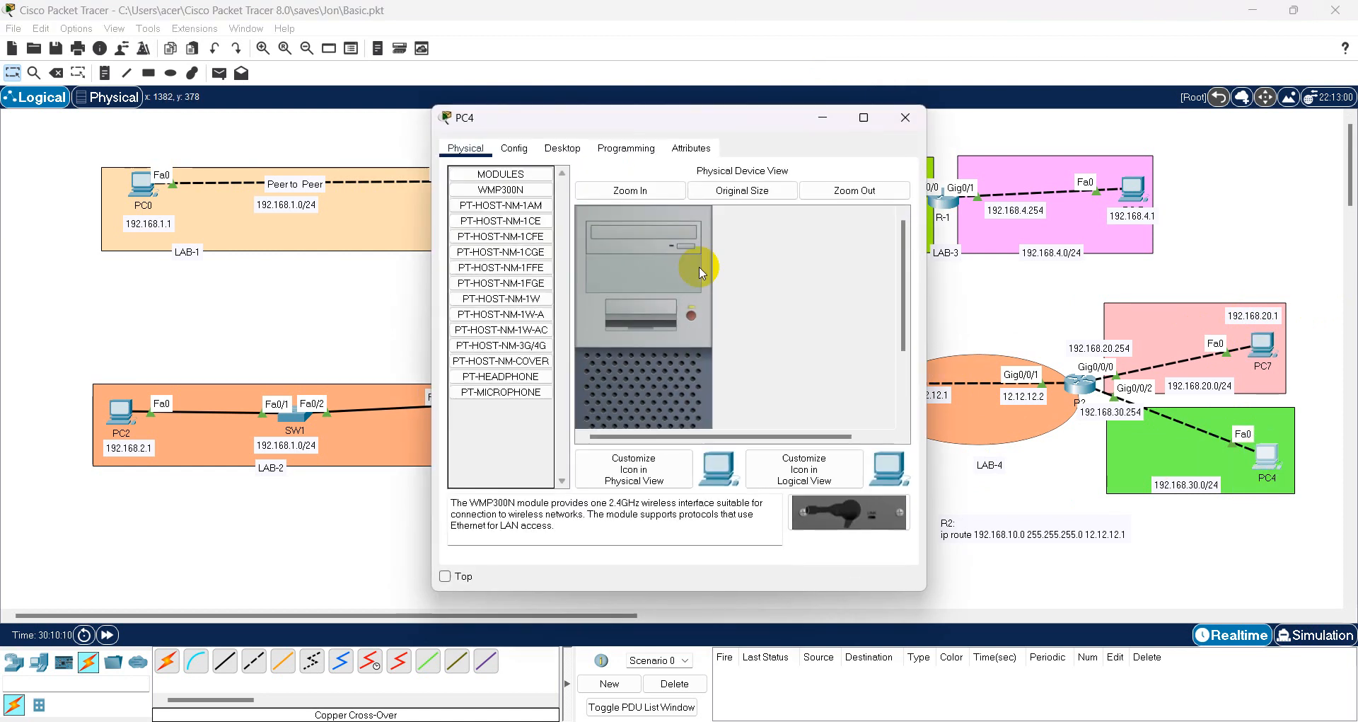
{"action": "left_click", "coordinate": [562, 147]}
{"action": "left_click", "coordinate": [520, 198]}
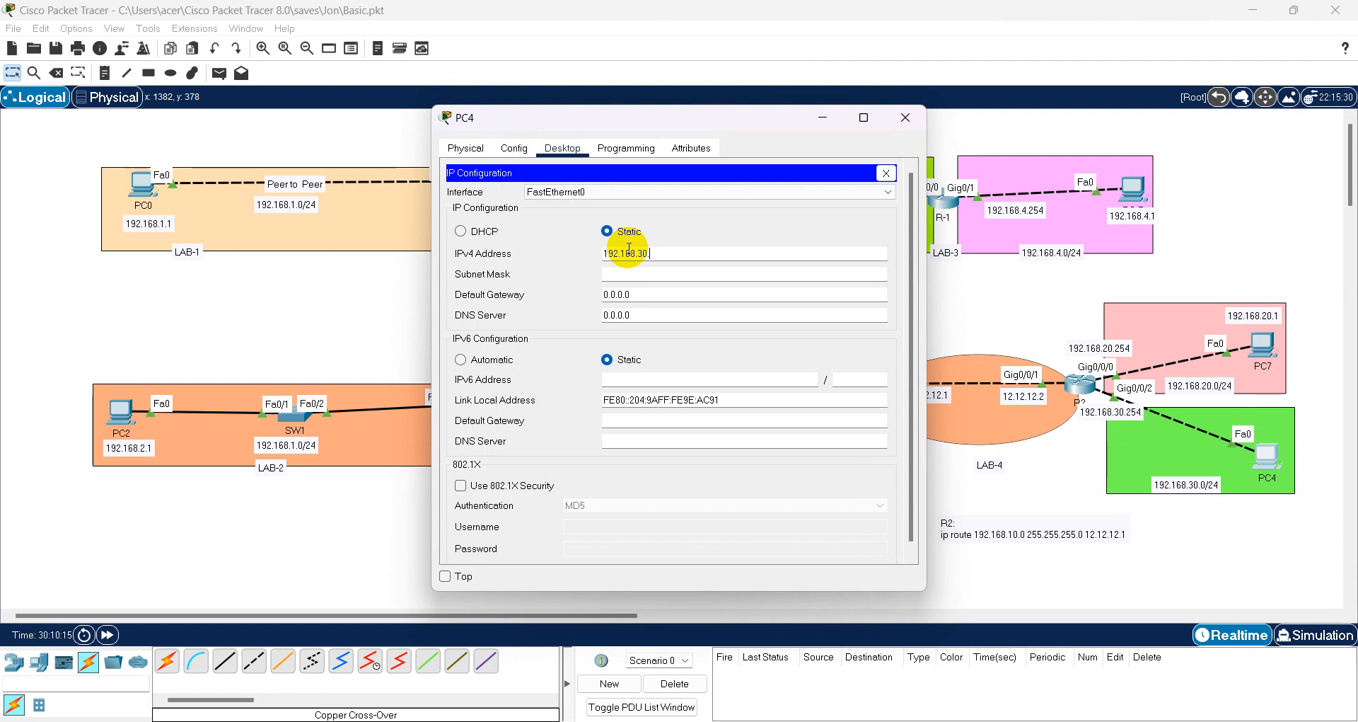
{"action": "key", "text": "Tab"}
{"action": "key", "text": "Tab"}
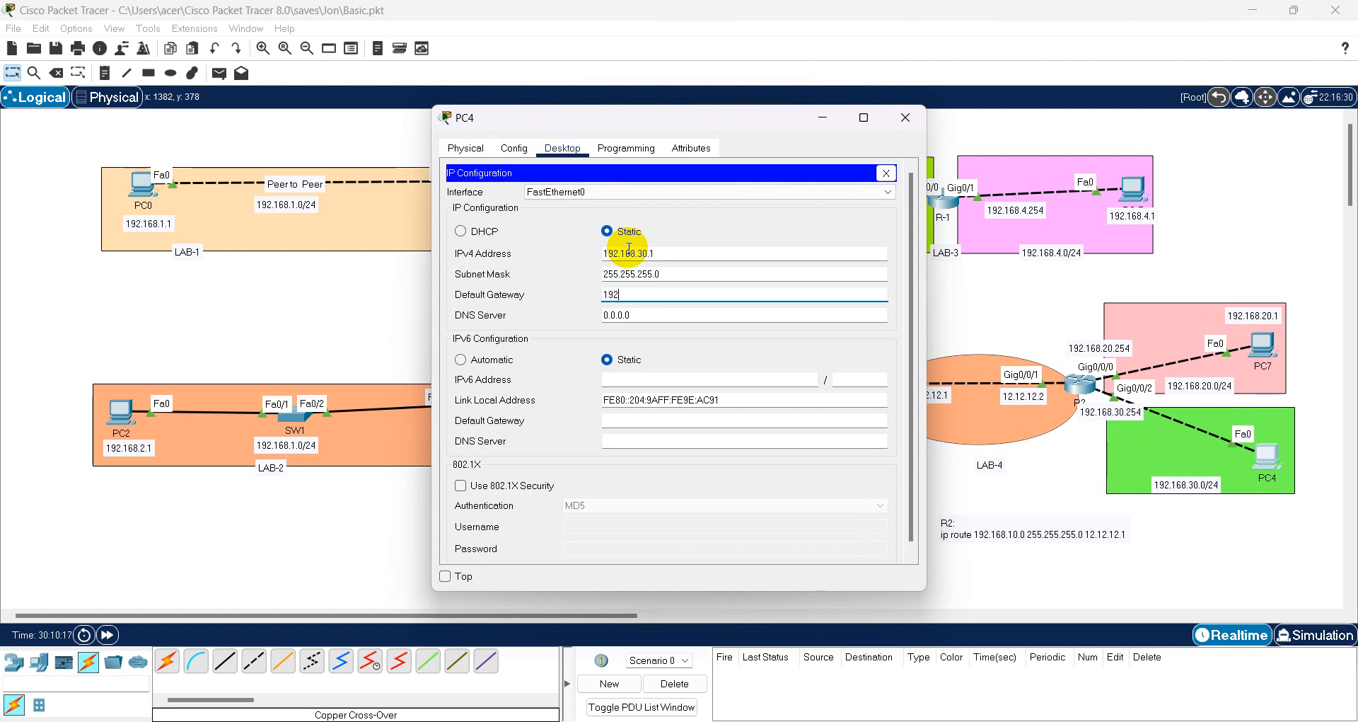
{"action": "type", "text": "192.168.30.254"}
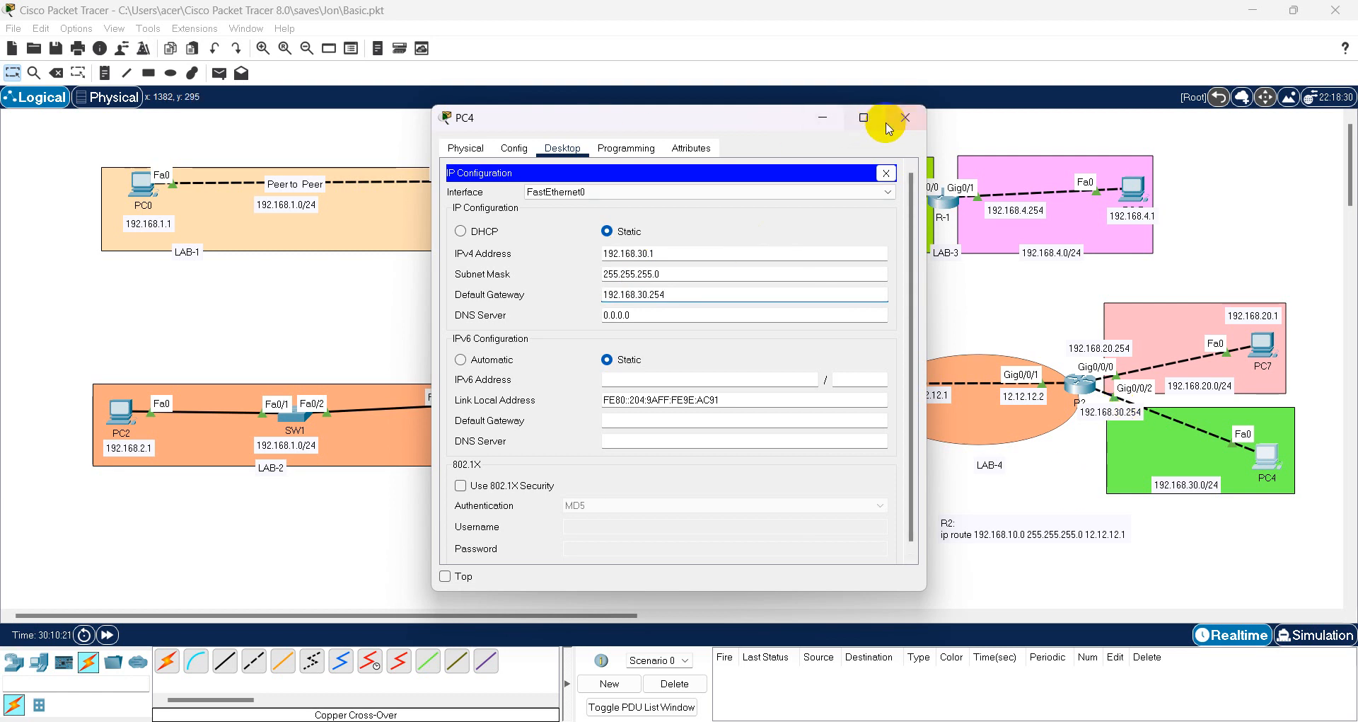
{"action": "left_click", "coordinate": [886, 173]}
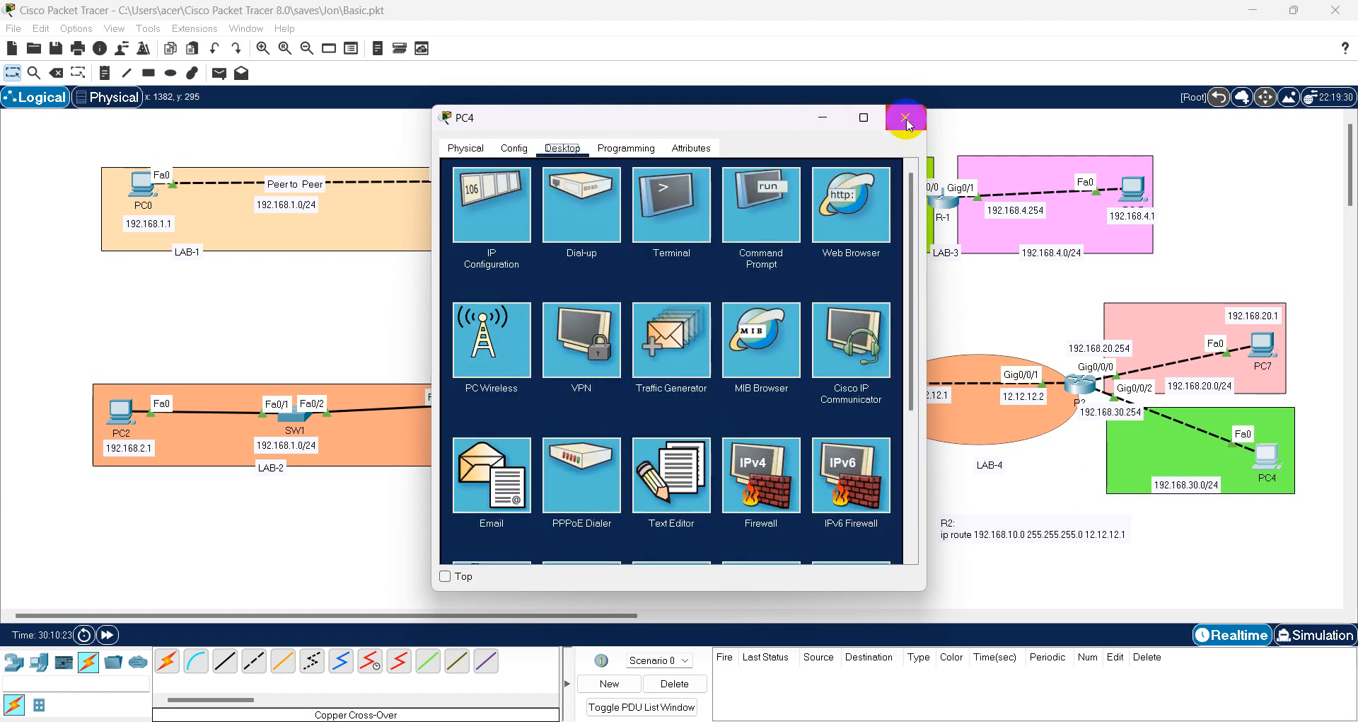
{"action": "left_click", "coordinate": [905, 119]}
- Ping the gateway 192.168.30.254 from PC4's command prompt and close PC4's window
{"action": "left_click", "coordinate": [1265, 454]}
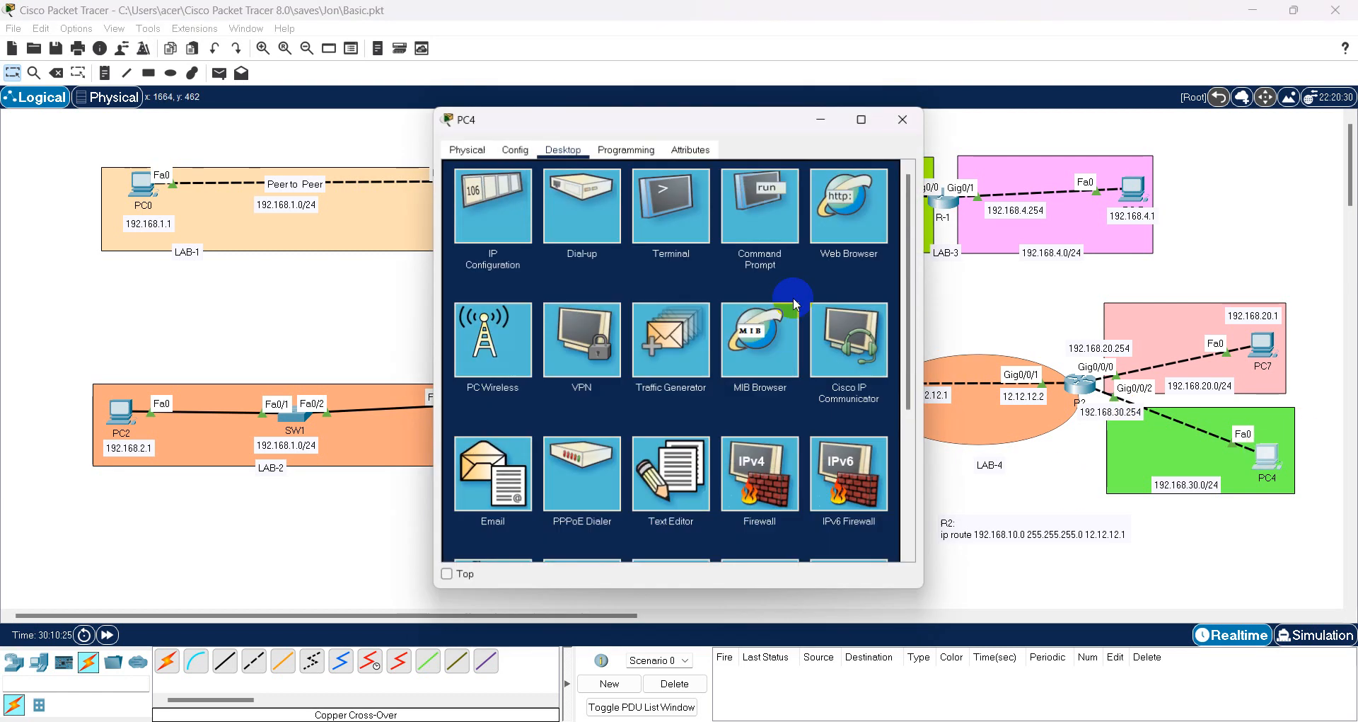
{"action": "left_click", "coordinate": [746, 203]}
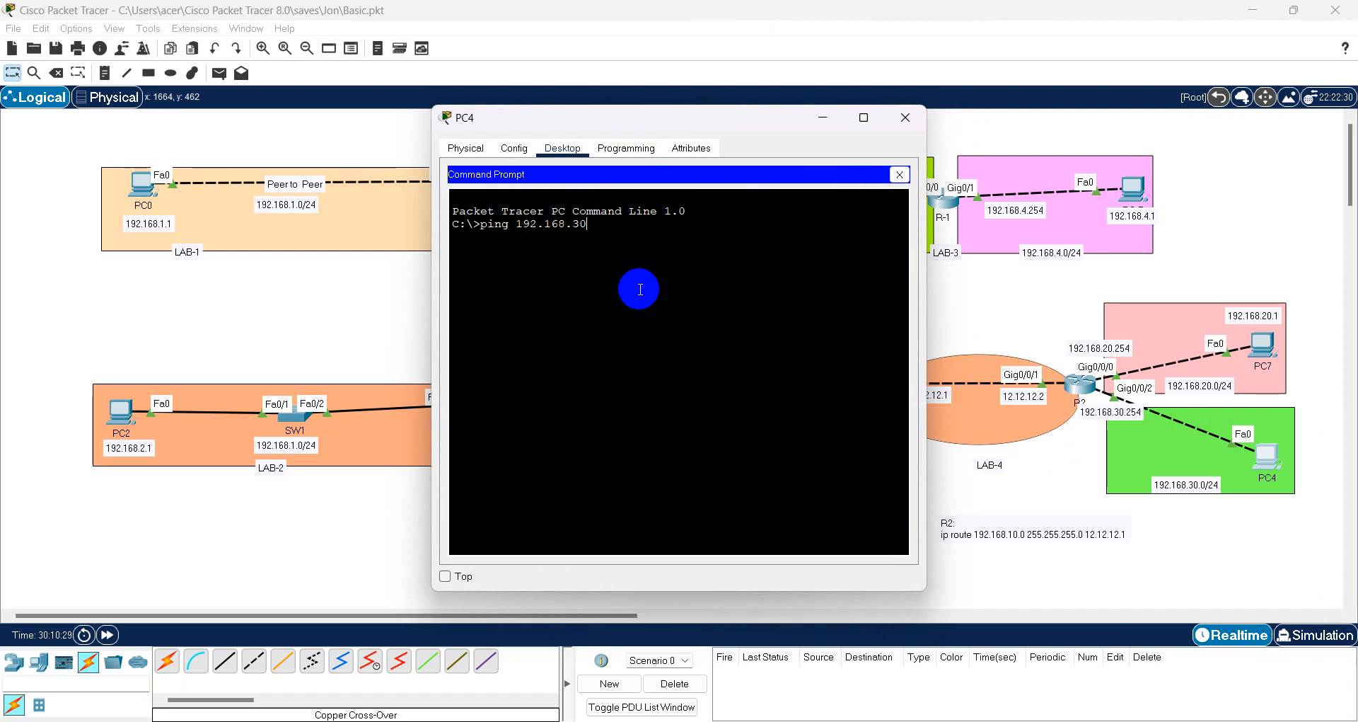
{"action": "type", "text": "ping 192.168.30.254"}
{"action": "key", "text": "Return"}
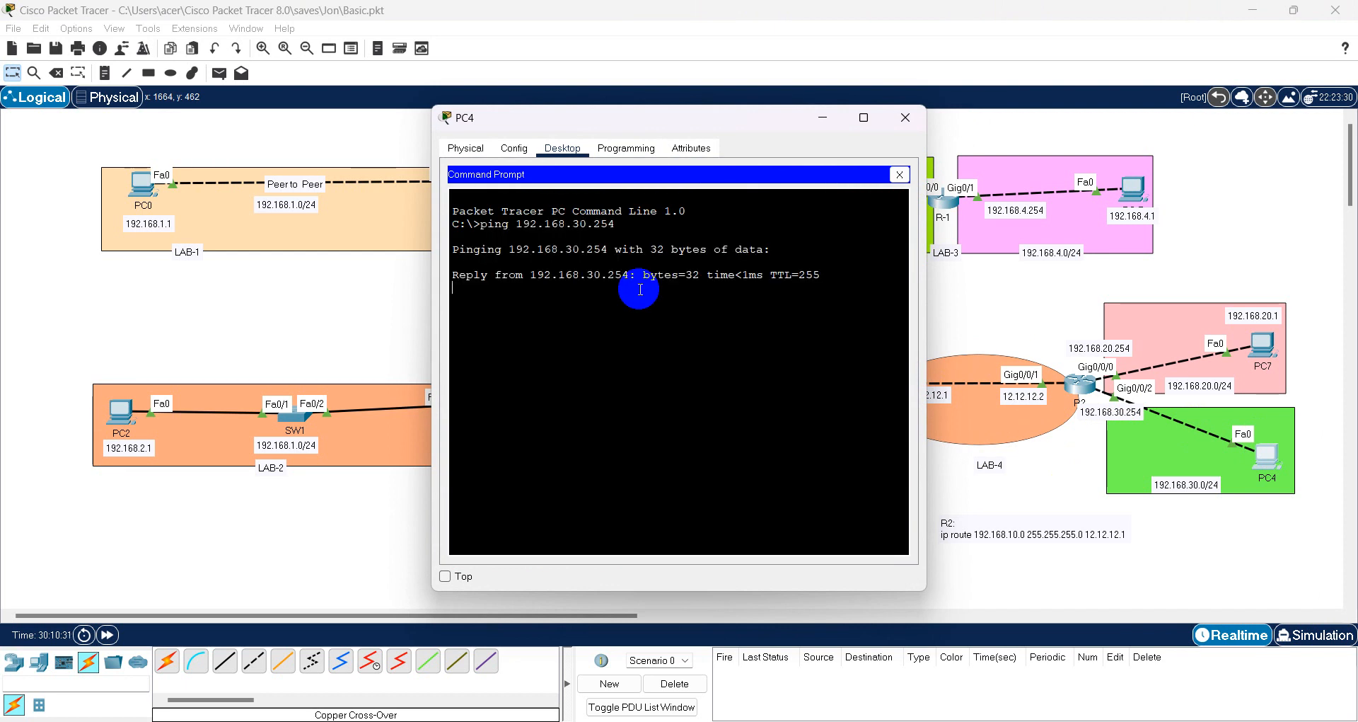
{"action": "left_click", "coordinate": [905, 117]}
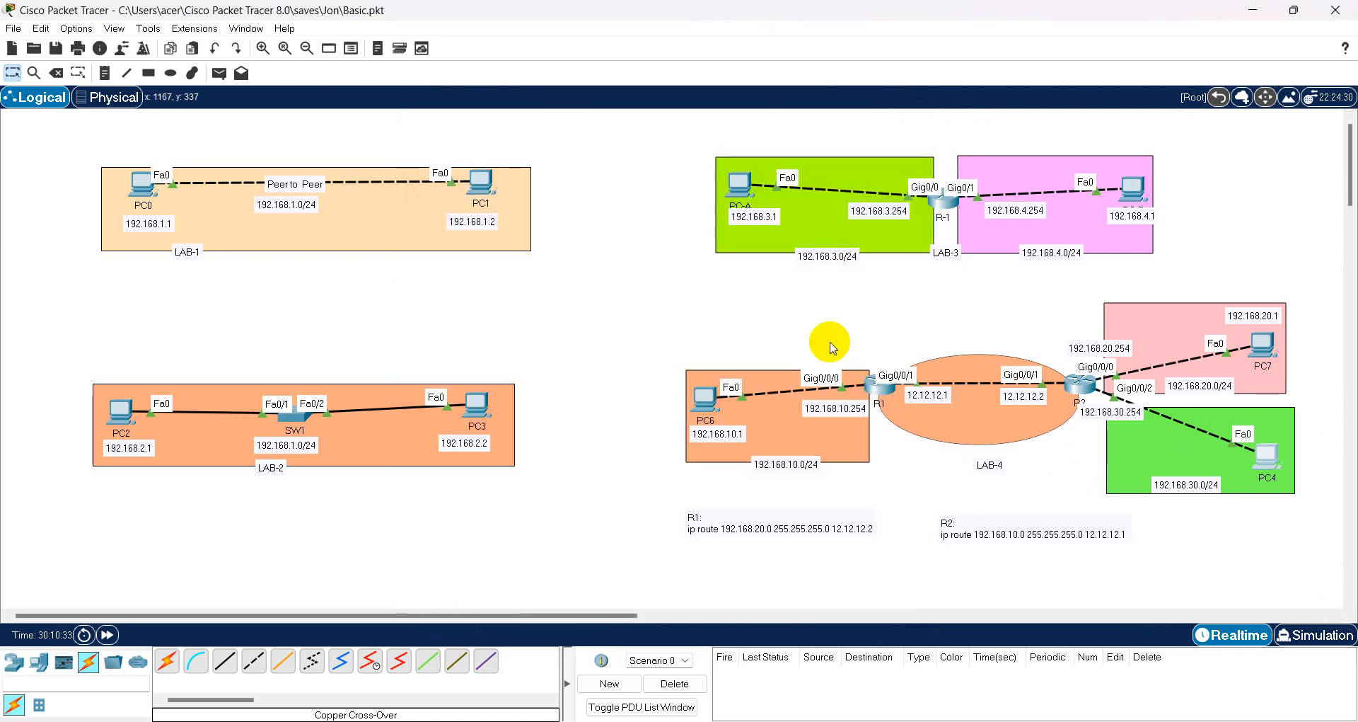
- Ping 192.168.30.1 from PC6's command prompt and examine the replies
{"action": "left_click", "coordinate": [709, 404]}
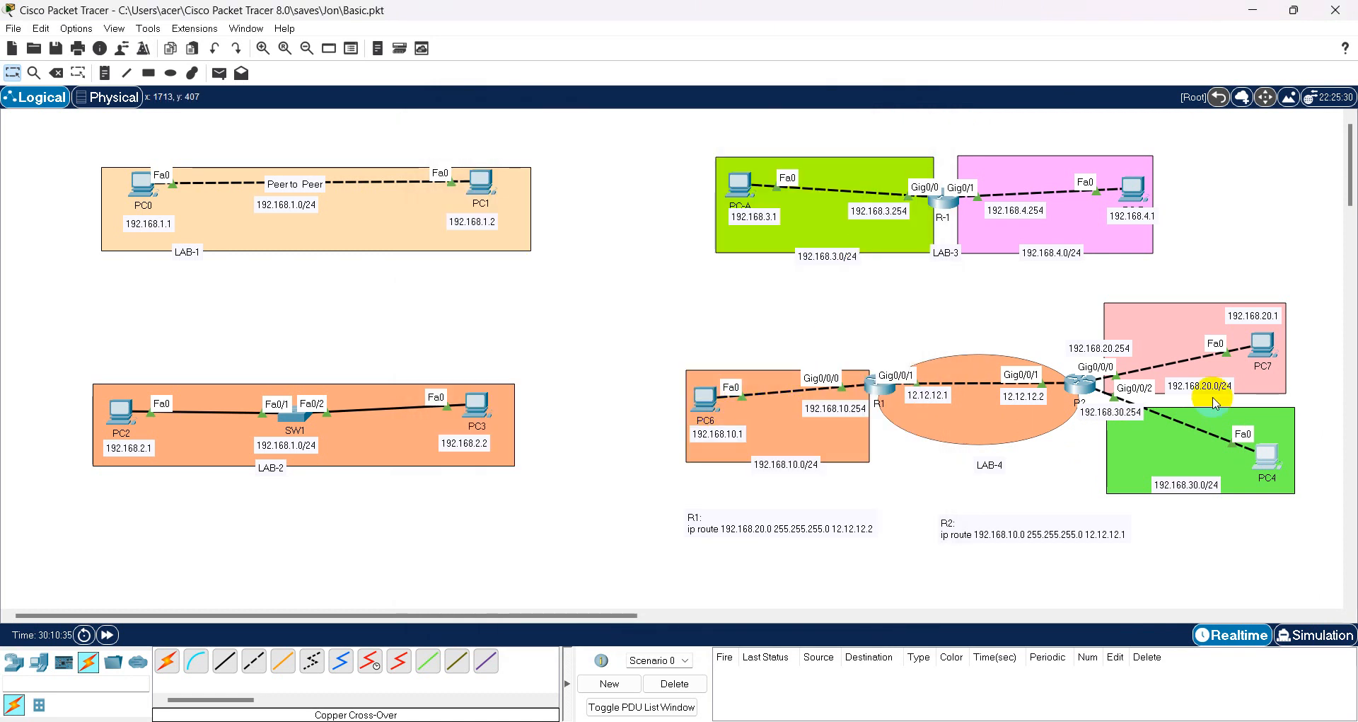
{"action": "left_click", "coordinate": [694, 409]}
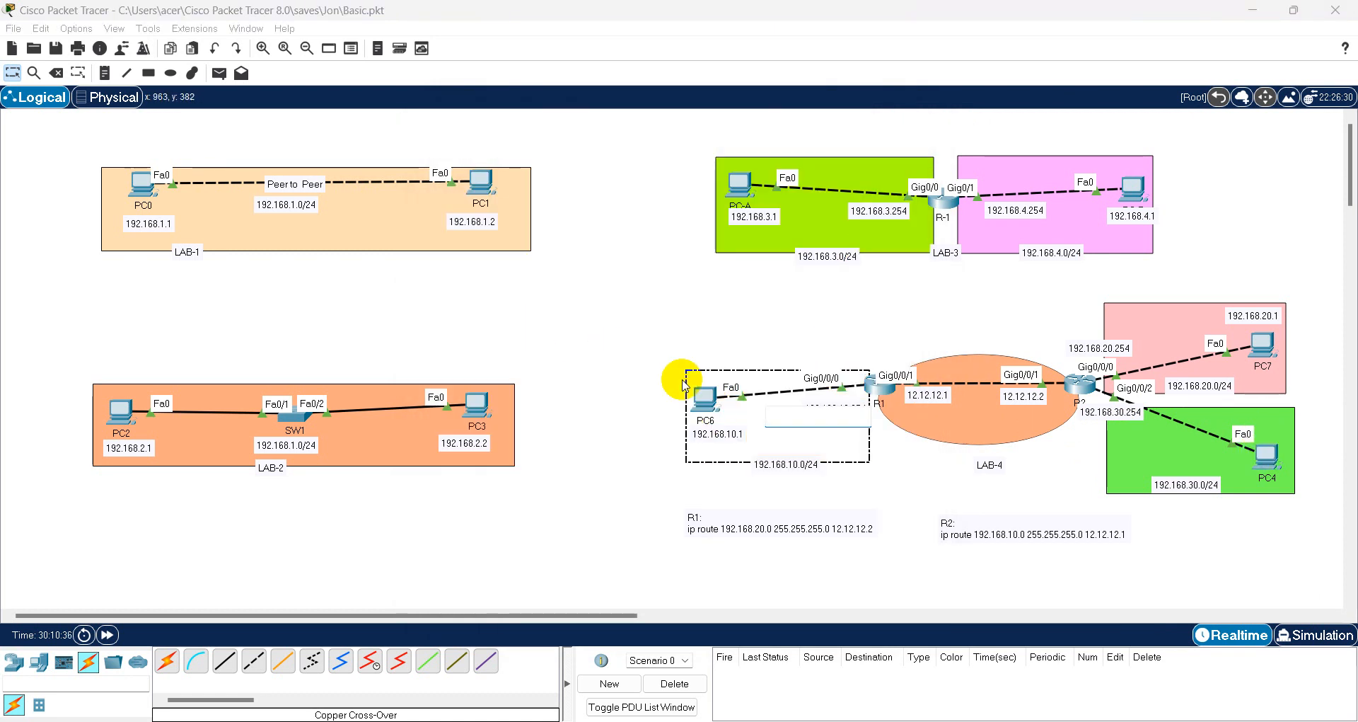
{"action": "left_click", "coordinate": [700, 400]}
{"action": "key", "text": "Return"}
{"action": "key", "text": "Return"}
{"action": "key", "text": "Return"}
{"action": "key", "text": "Return"}
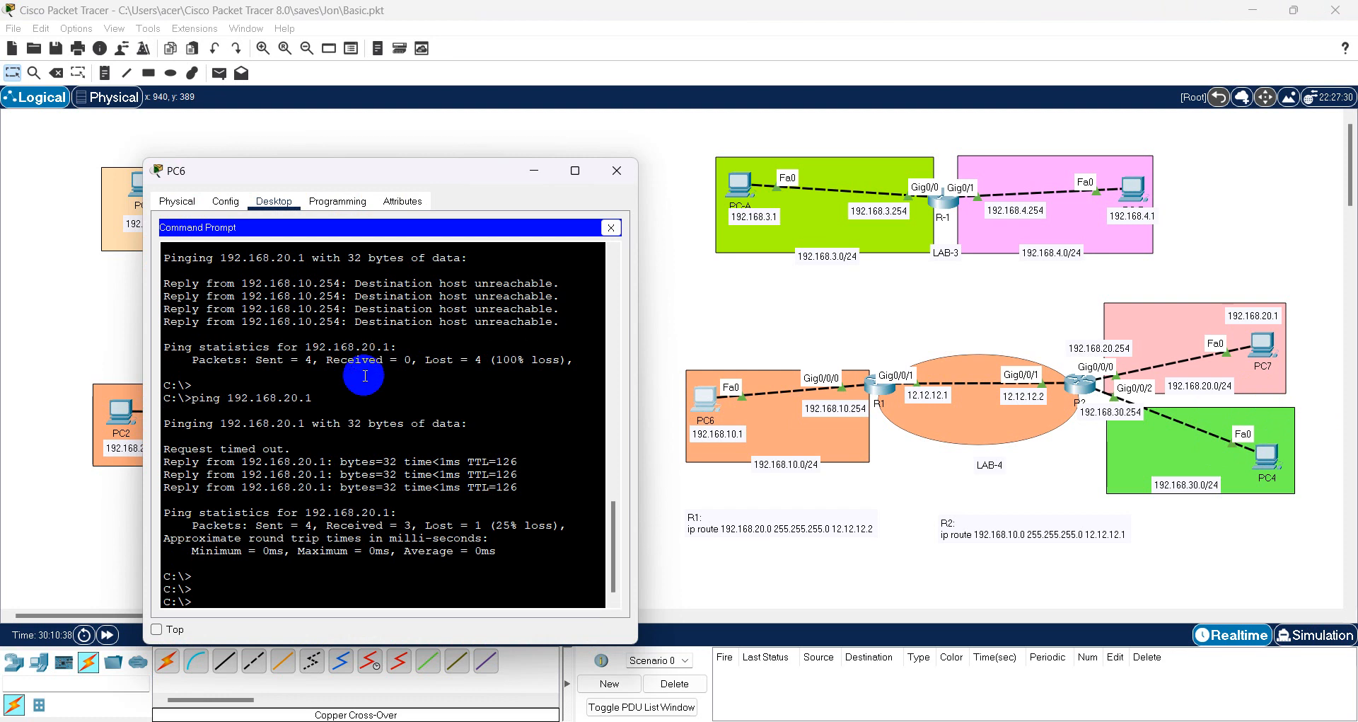
{"action": "key", "text": "Up"}
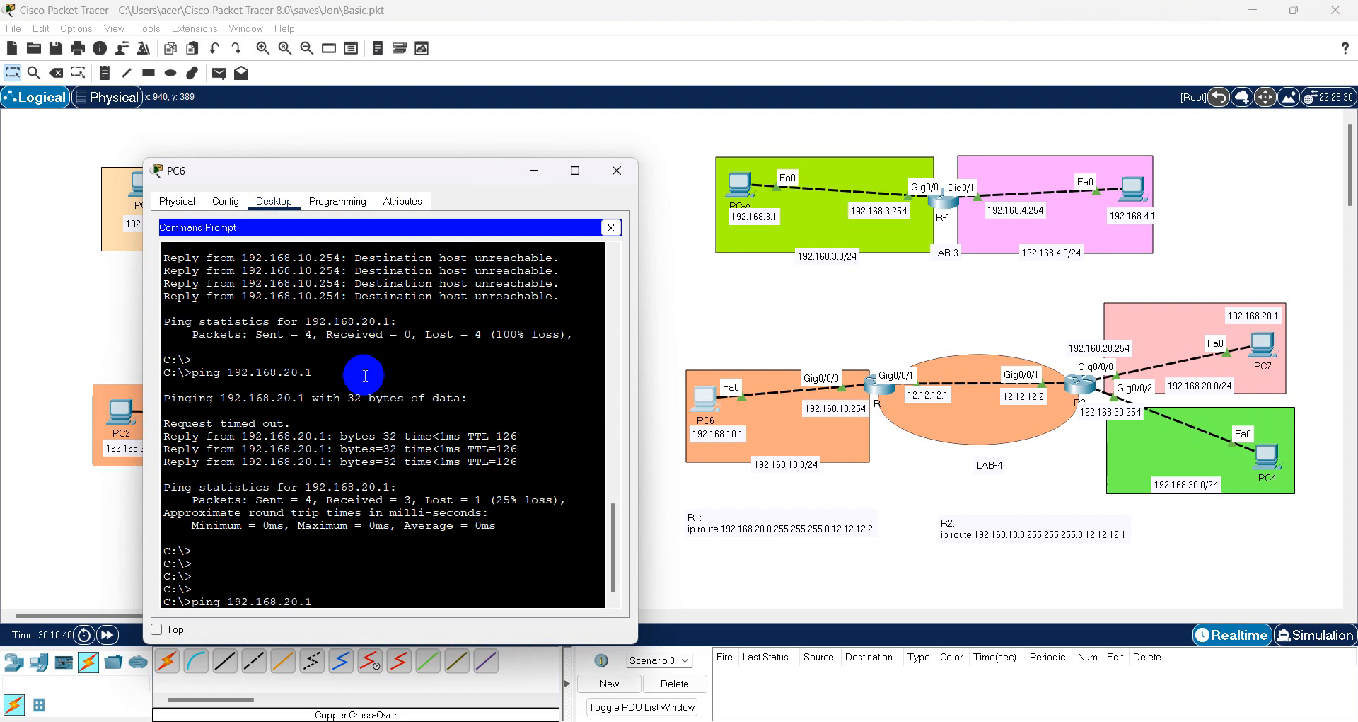
{"action": "key", "text": "BackSpace"}
{"action": "type", "text": "3"}
{"action": "key", "text": "Return"}
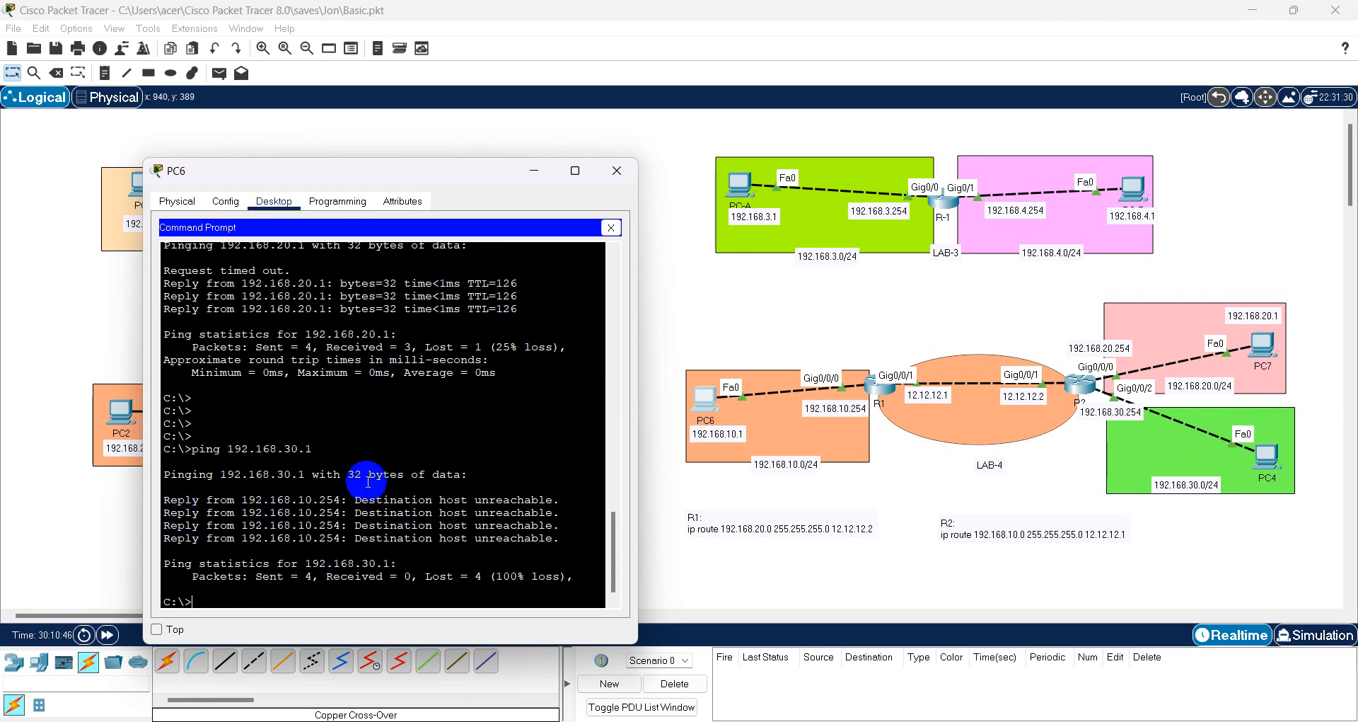
{"action": "mouse_move", "coordinate": [361, 490]}
{"action": "left_mouse_down"}
{"action": "mouse_move", "coordinate": [558, 499]}
{"action": "mouse_move", "coordinate": [367, 515]}
{"action": "mouse_move", "coordinate": [361, 499]}
{"action": "left_mouse_up"}
{"action": "left_click", "coordinate": [558, 499]}
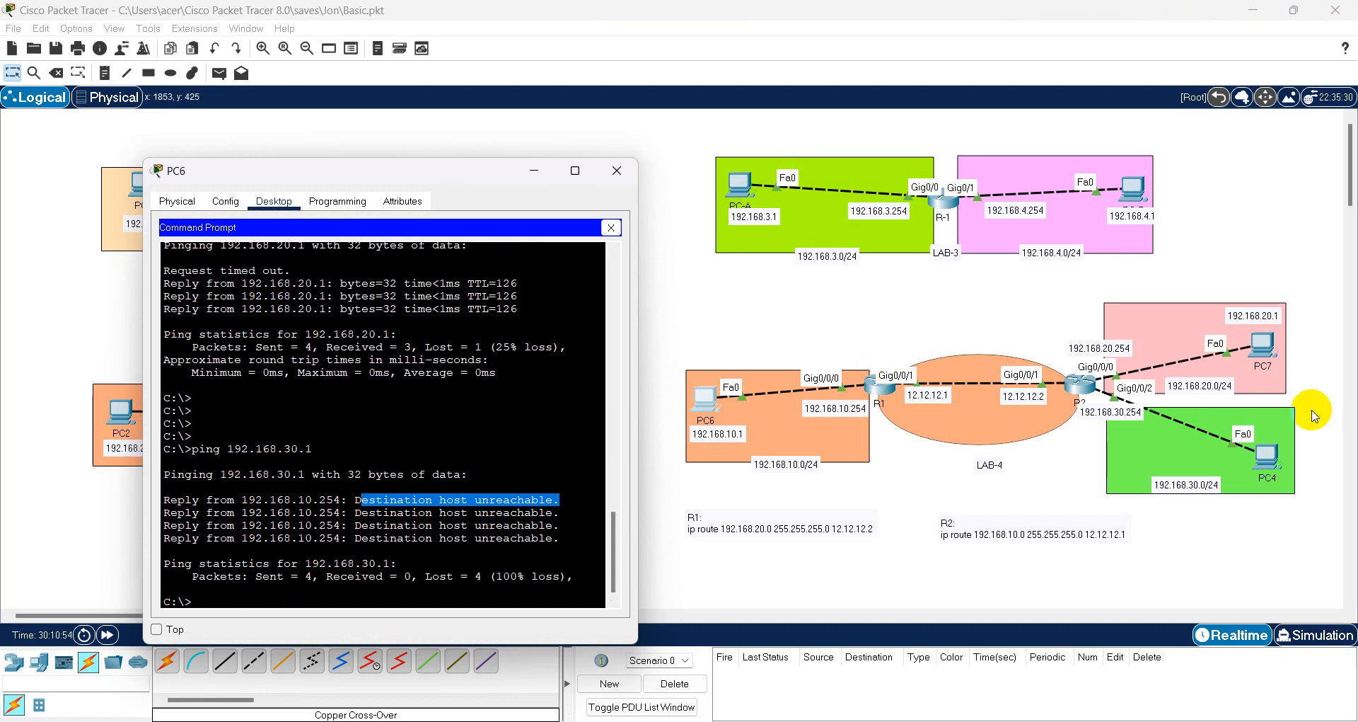
- Display R1's running configuration through to its end and examine the configured static routes
{"action": "left_click", "coordinate": [874, 396]}
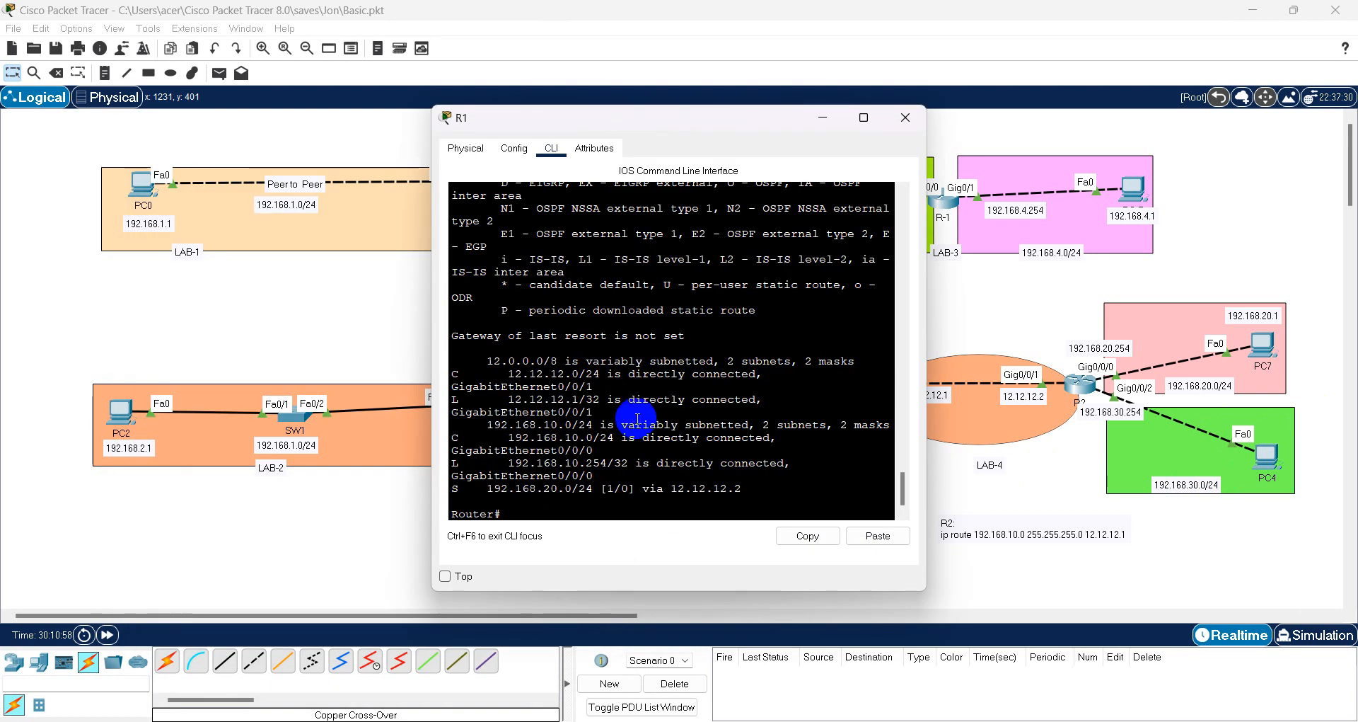
{"action": "key", "text": "Return"}
{"action": "key", "text": "Return"}
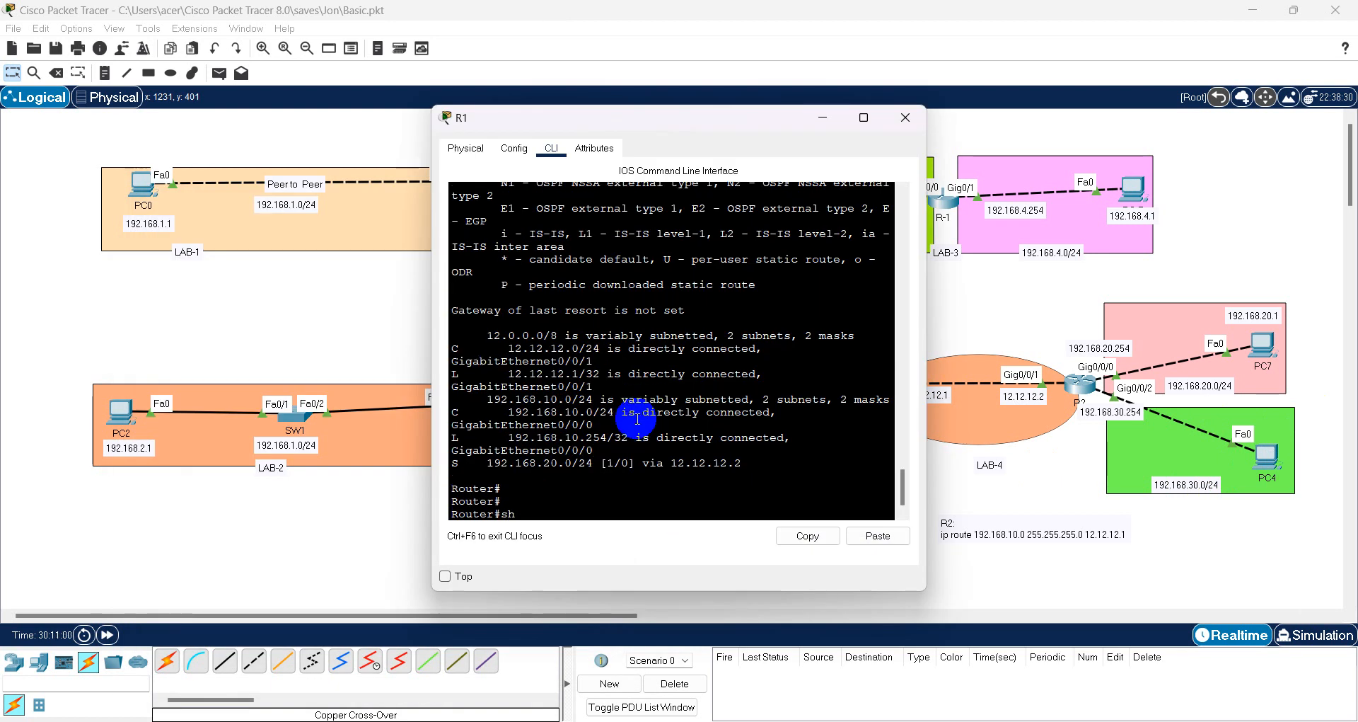
{"action": "key", "text": "Return"}
{"action": "key", "text": "space"}
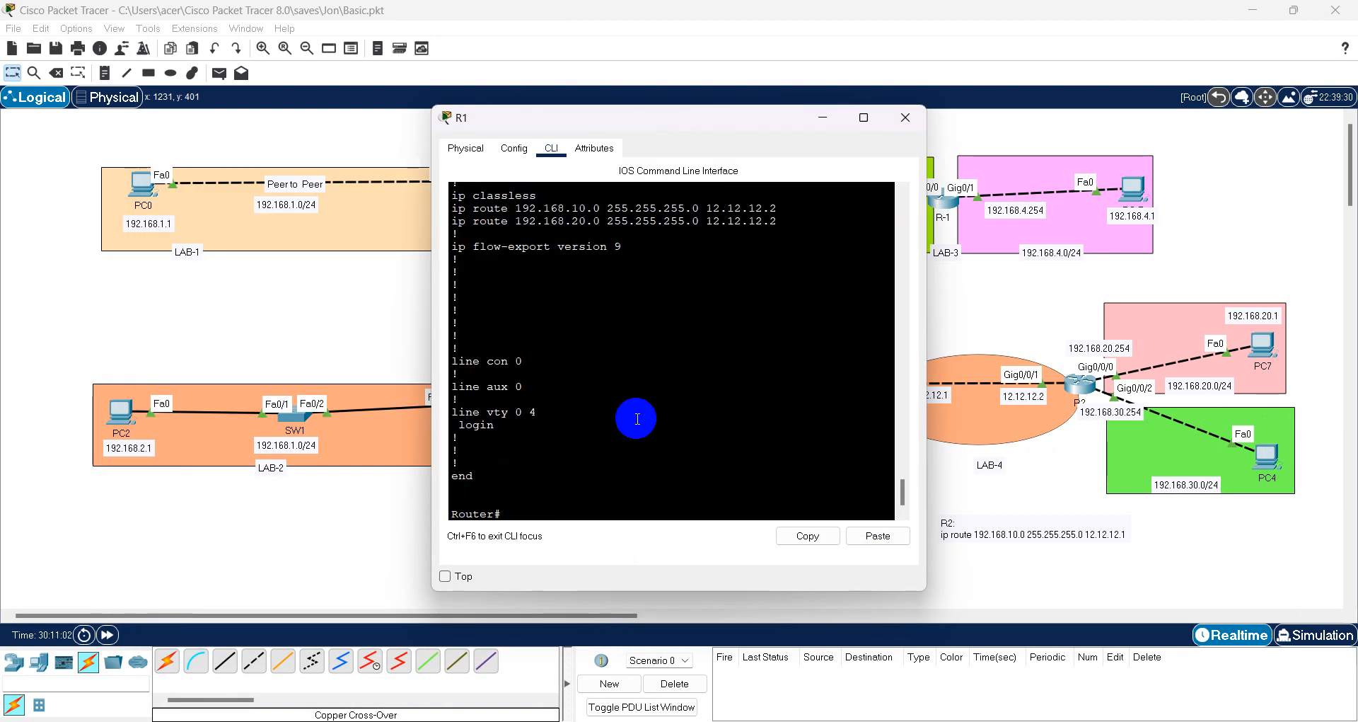
{"action": "type", "text": "conf t"}
{"action": "key", "text": "Return"}
{"action": "scroll", "coordinate": [640, 413], "scroll_direction": "up", "scroll_amount": 1}
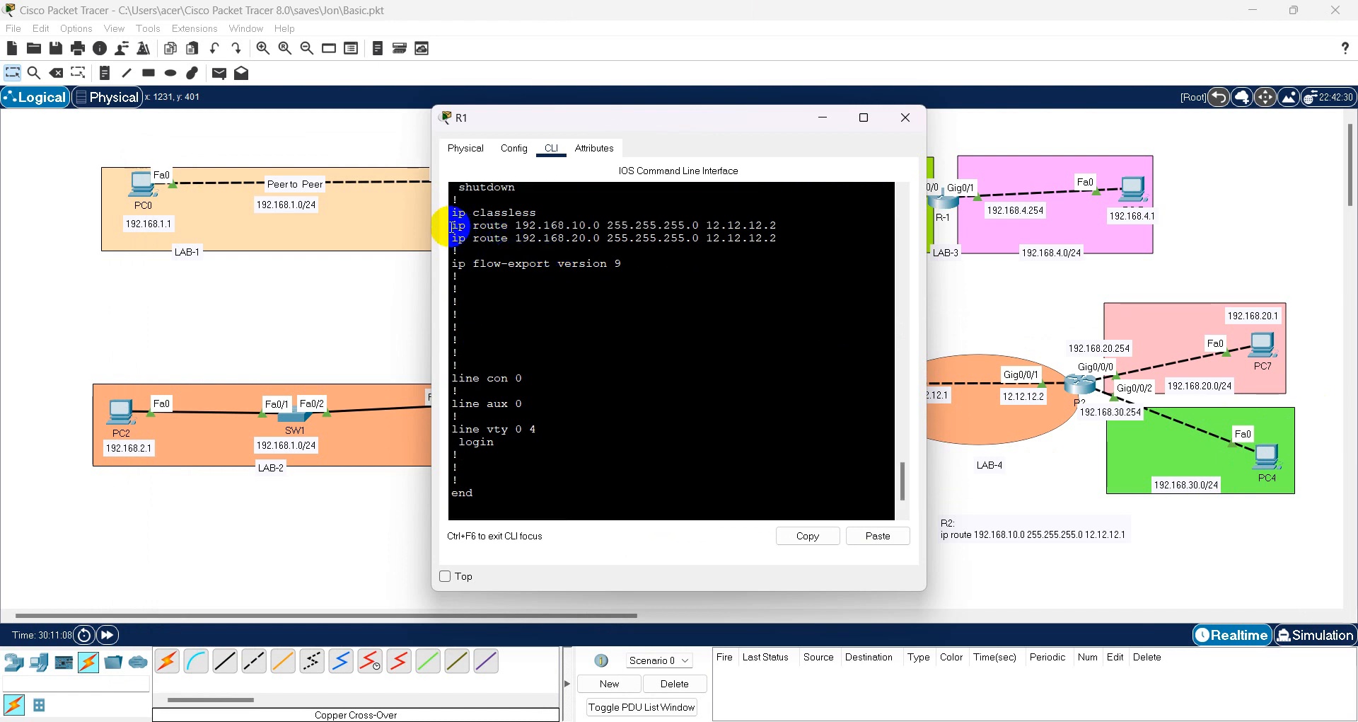
- Remove R1's static route in configuration mode with "no ip route 192.168.10.0 255.255.255.0 12.12.12.2", reusing the copied route line
{"action": "left_click_drag", "start_coordinate": [452, 227], "coordinate": [774, 225]}
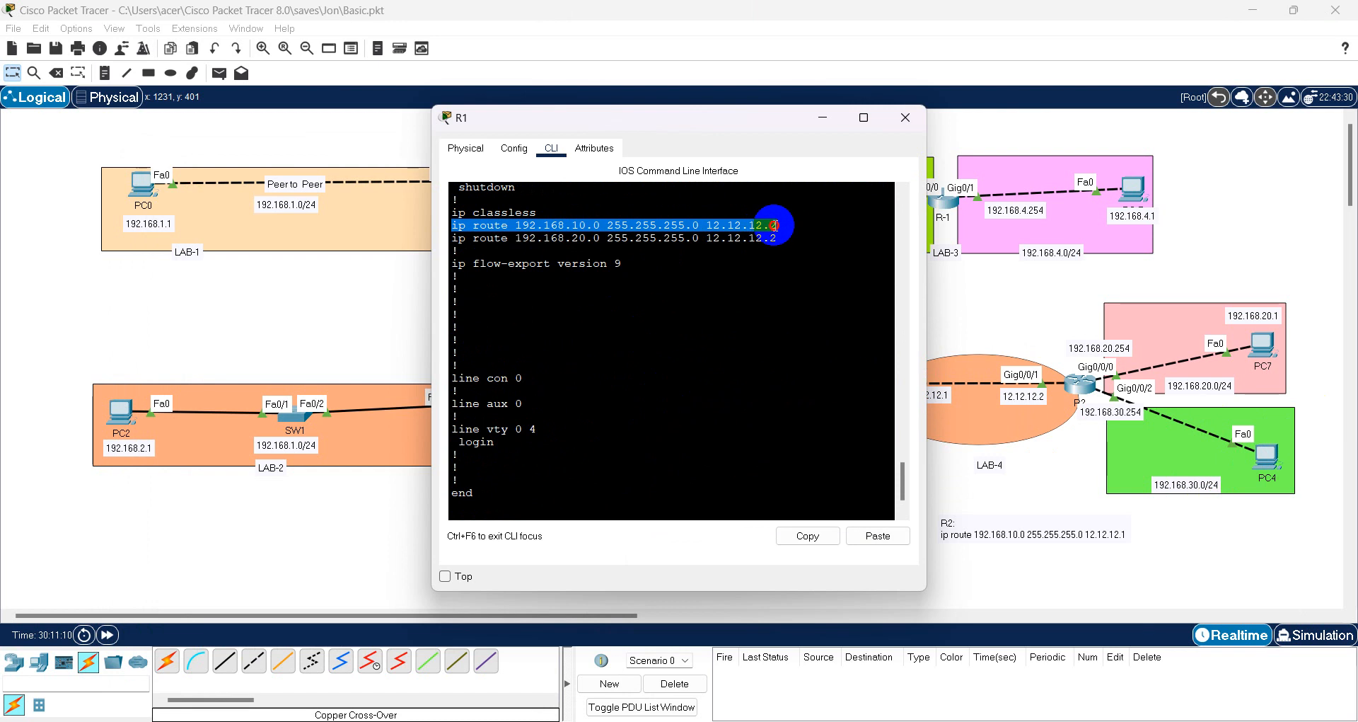
{"action": "right_click", "coordinate": [774, 225]}
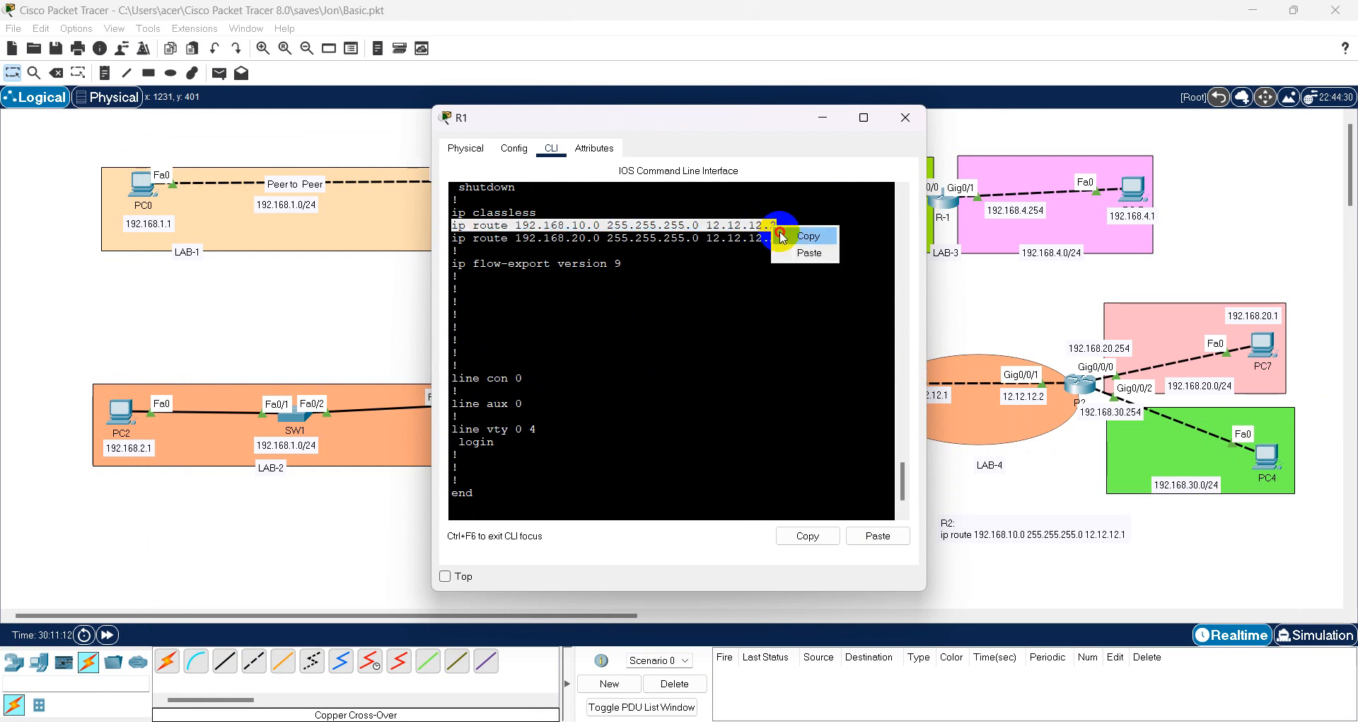
{"action": "left_click", "coordinate": [796, 232]}
{"action": "type", "text": "conf t"}
{"action": "key", "text": "Return"}
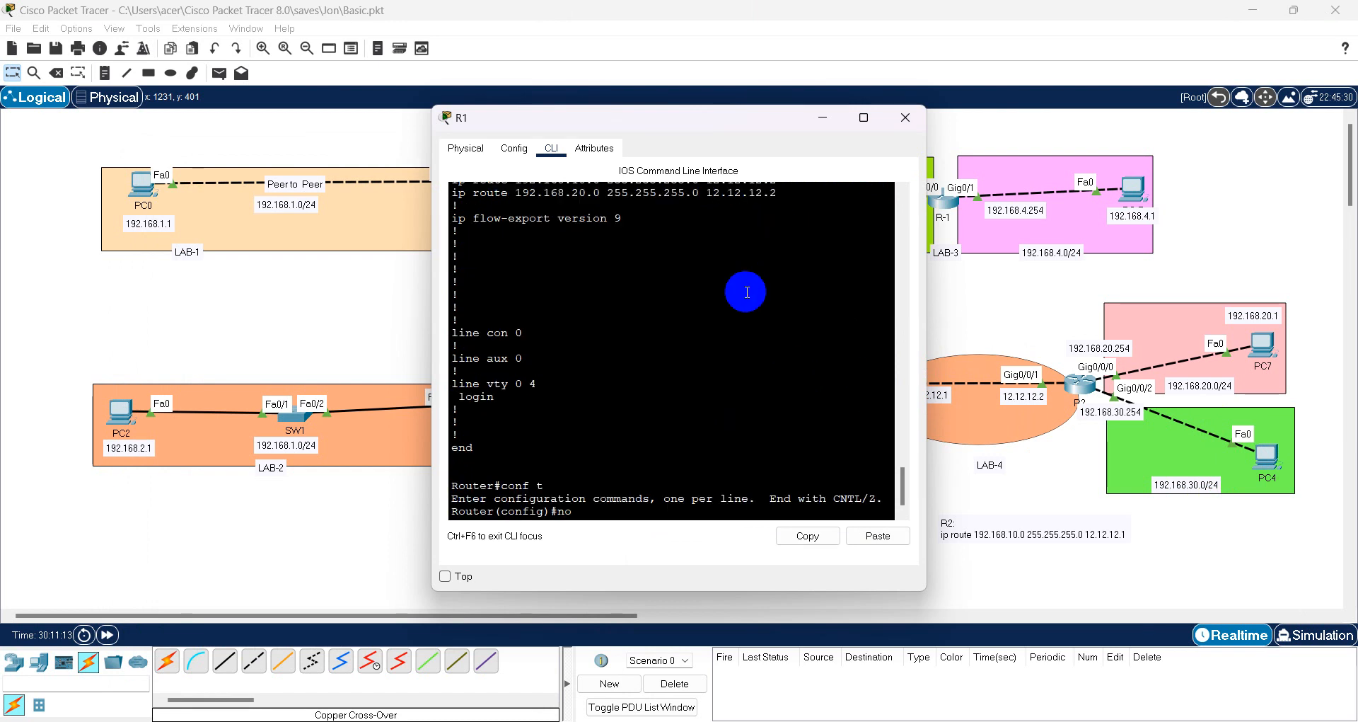
{"action": "type", "text": "no"}
{"action": "right_click", "coordinate": [749, 294]}
{"action": "left_click", "coordinate": [778, 324]}
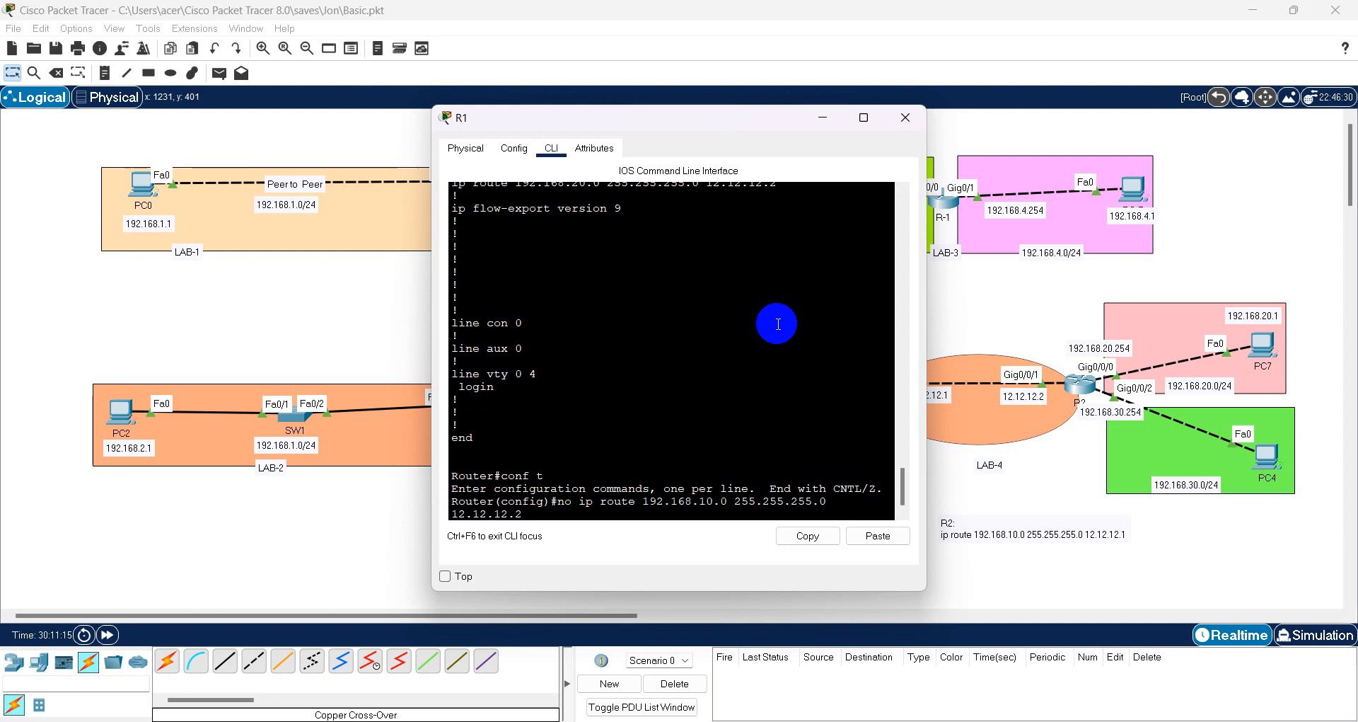
{"action": "key", "text": "Return"}
{"action": "key", "text": "Return"}
{"action": "key", "text": "Return"}
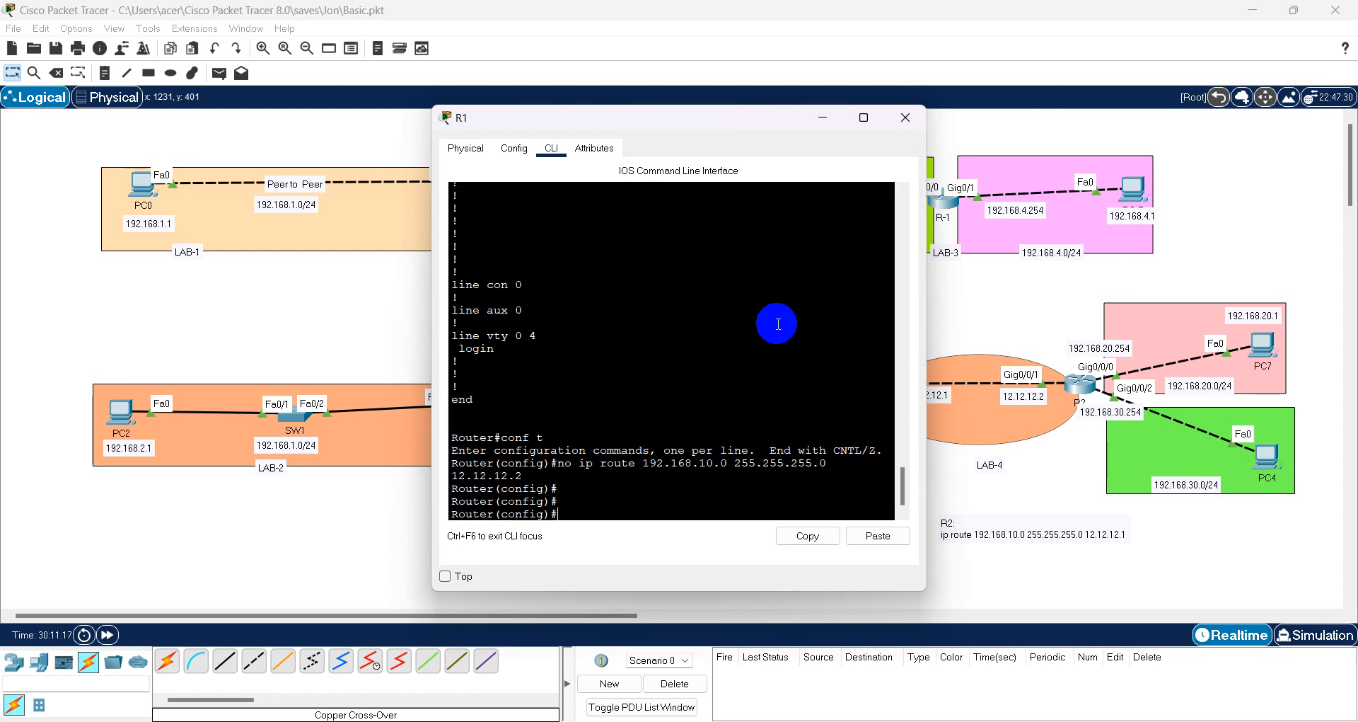
- Display R1's running configuration again from configuration mode with "do sh run" and page through to its end
{"action": "type", "text": "do sh run"}
{"action": "key", "text": "Return"}
{"action": "key", "text": "space"}
{"action": "key", "text": "space"}
{"action": "key", "text": "space"}
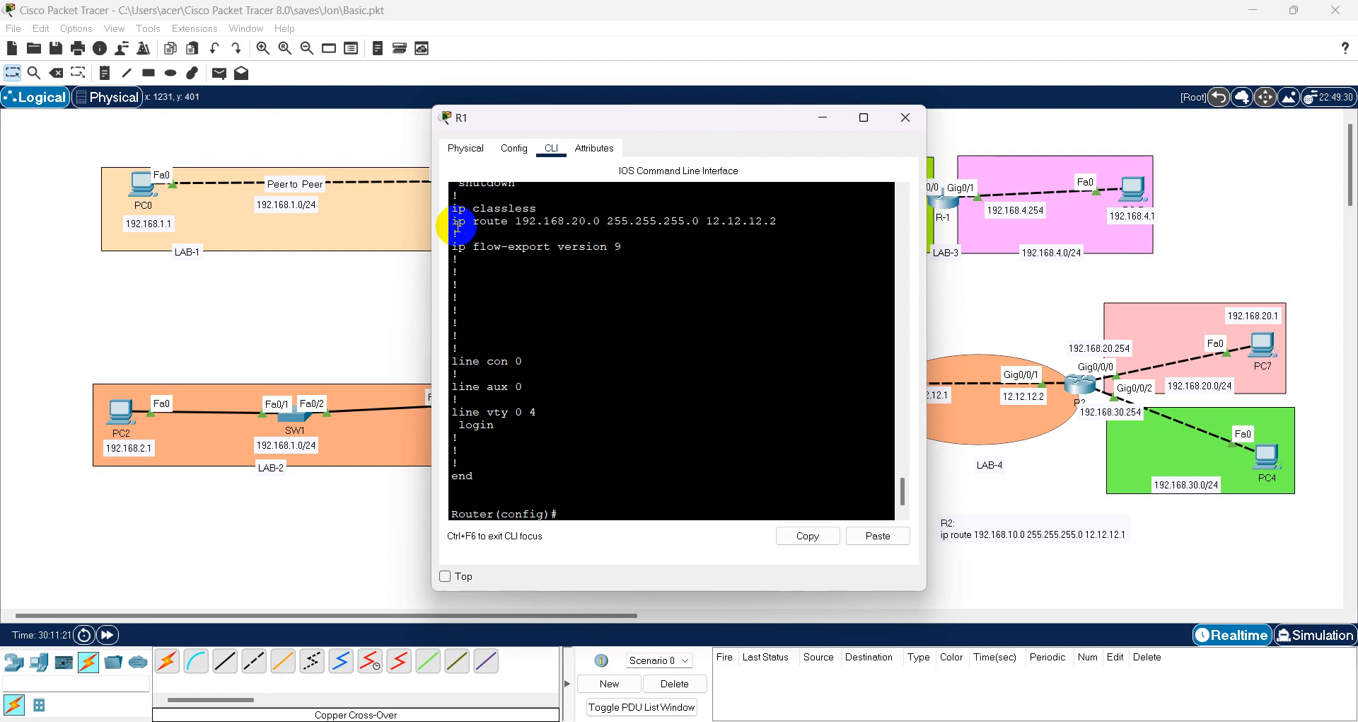
- Copy the static route line for 192.168.20.0 from R1's running configuration and check its network number against the topology
{"action": "left_click_drag", "start_coordinate": [453, 220], "coordinate": [771, 221]}
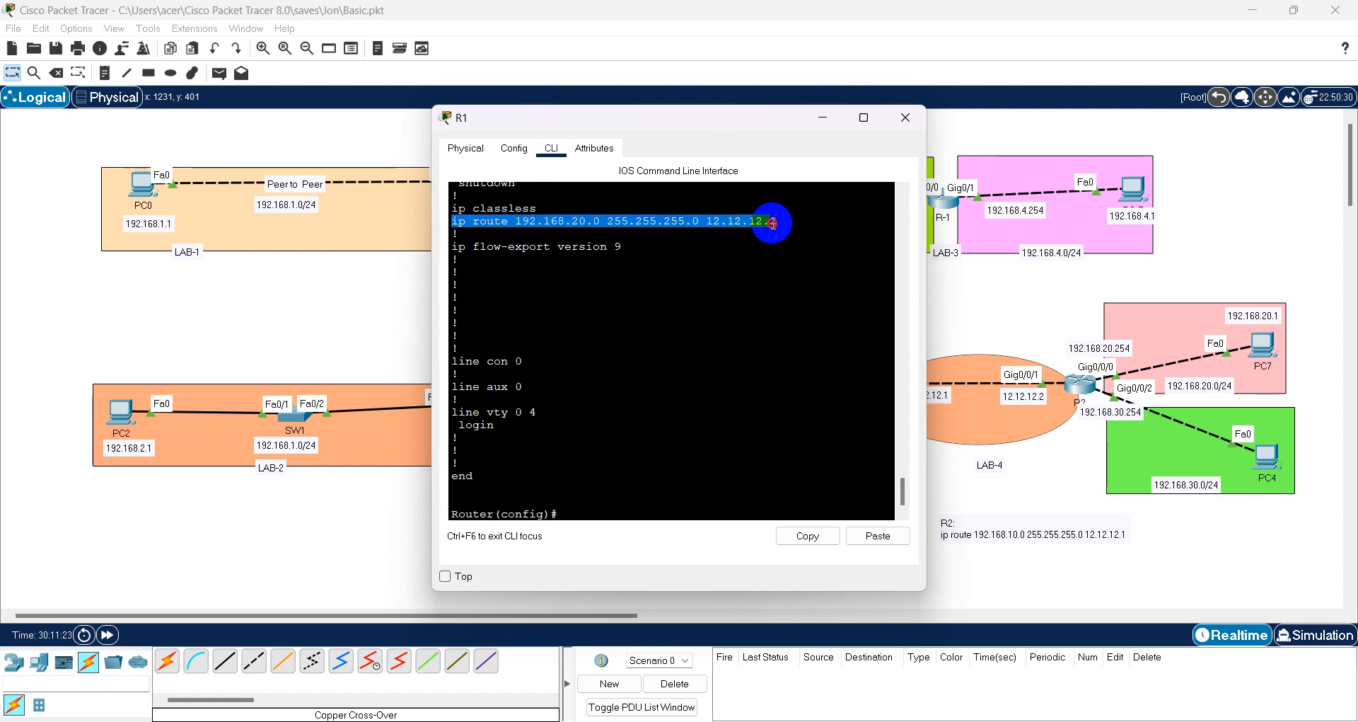
{"action": "right_click", "coordinate": [520, 225]}
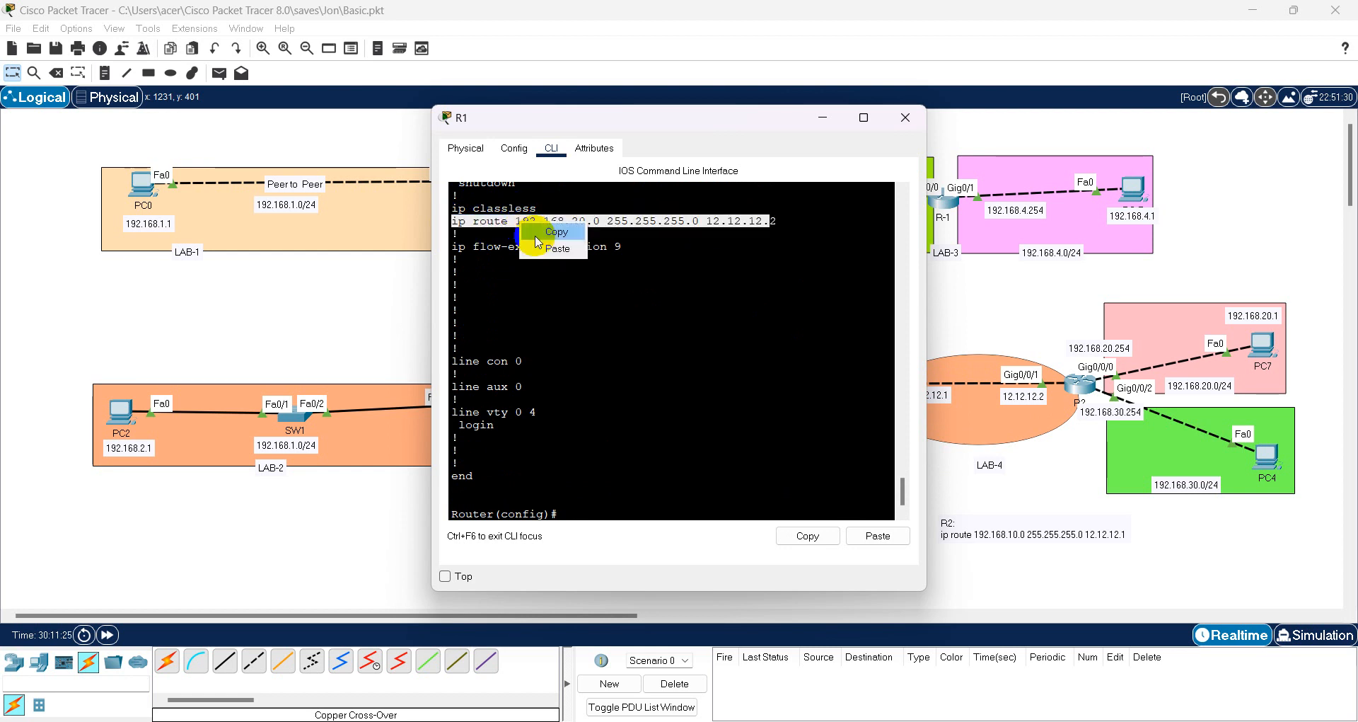
{"action": "left_click", "coordinate": [551, 232]}
{"action": "left_click", "coordinate": [532, 225]}
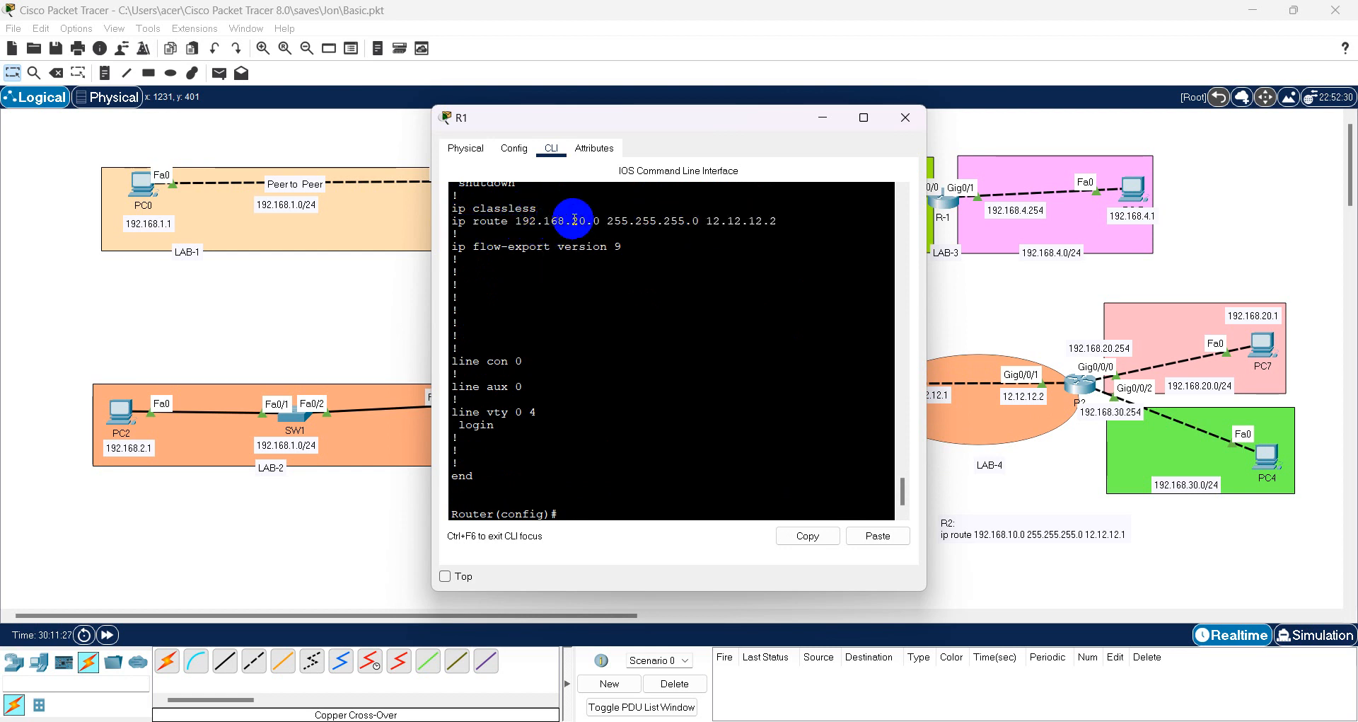
{"action": "left_click_drag", "start_coordinate": [572, 221], "coordinate": [585, 222]}
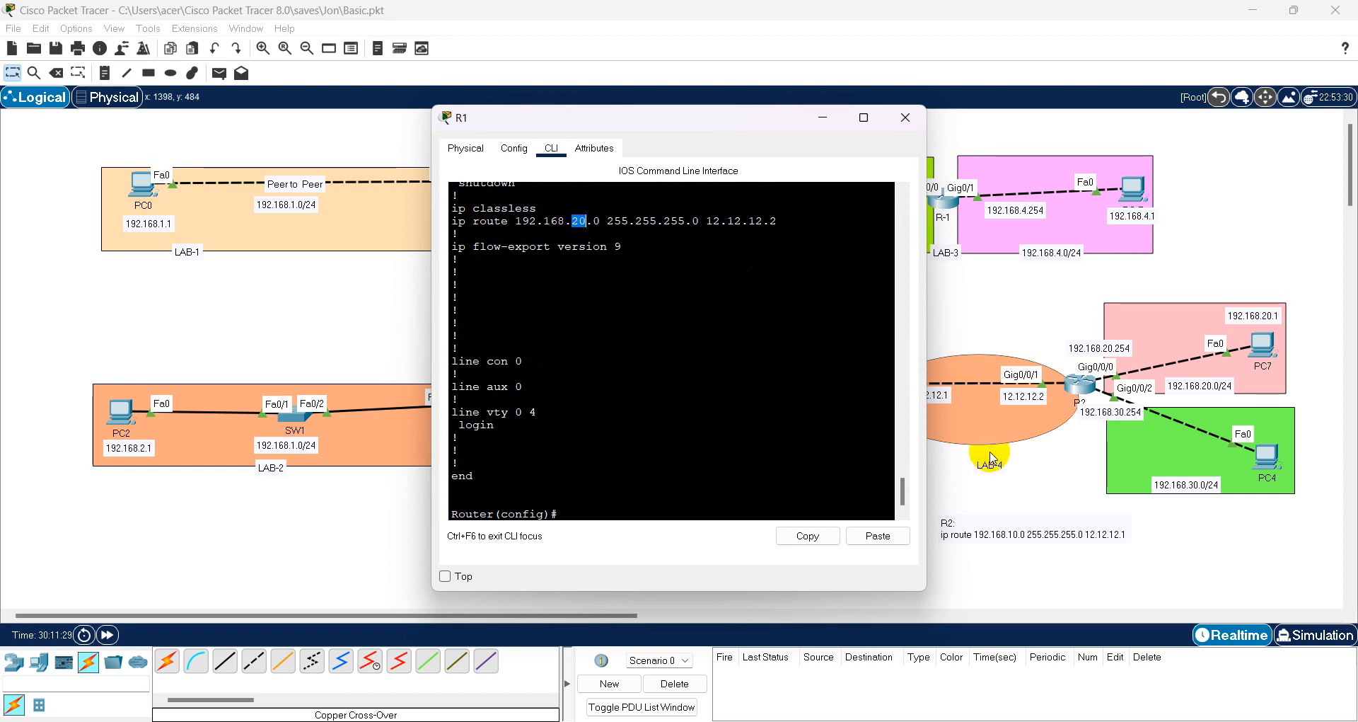
{"action": "left_click", "coordinate": [1042, 477]}
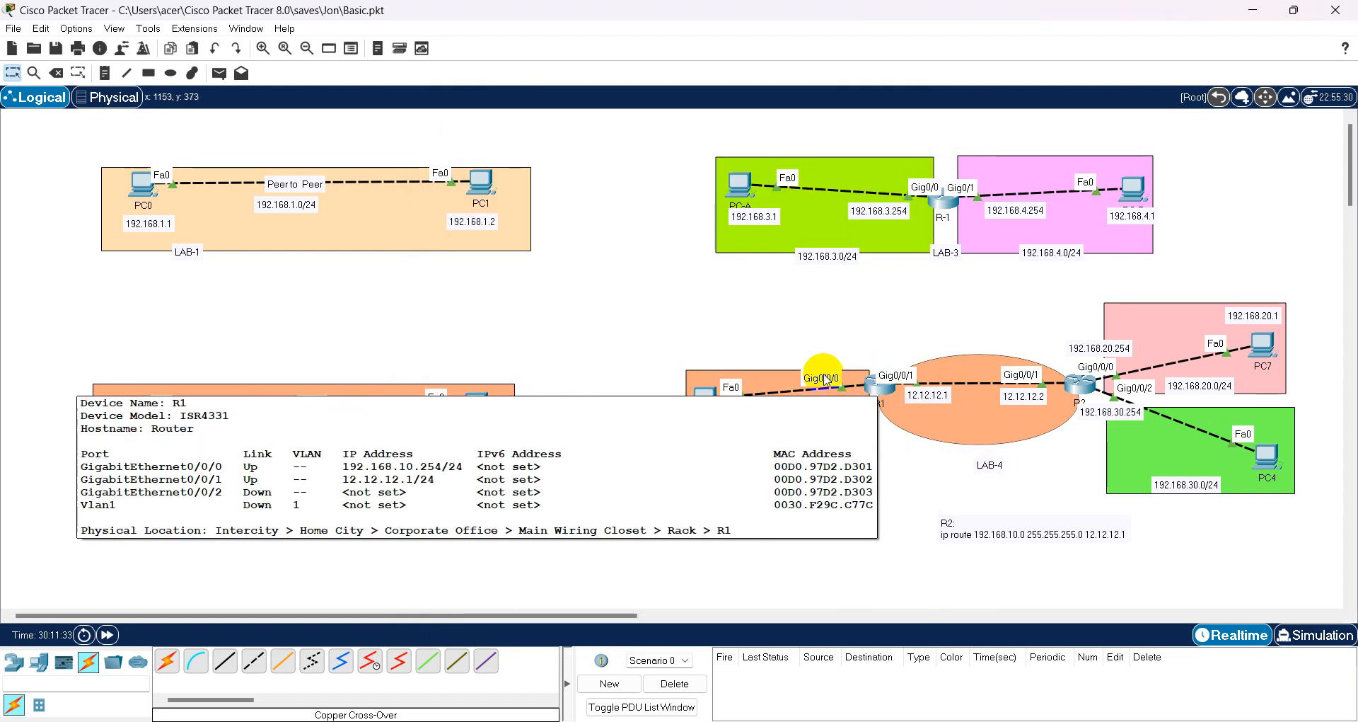
- Paste the copied route line into R1's configuration, change its network to 192.168.30.0 and submit it
{"action": "left_click", "coordinate": [876, 394]}
{"action": "key", "text": "Return"}
{"action": "key", "text": "Return"}
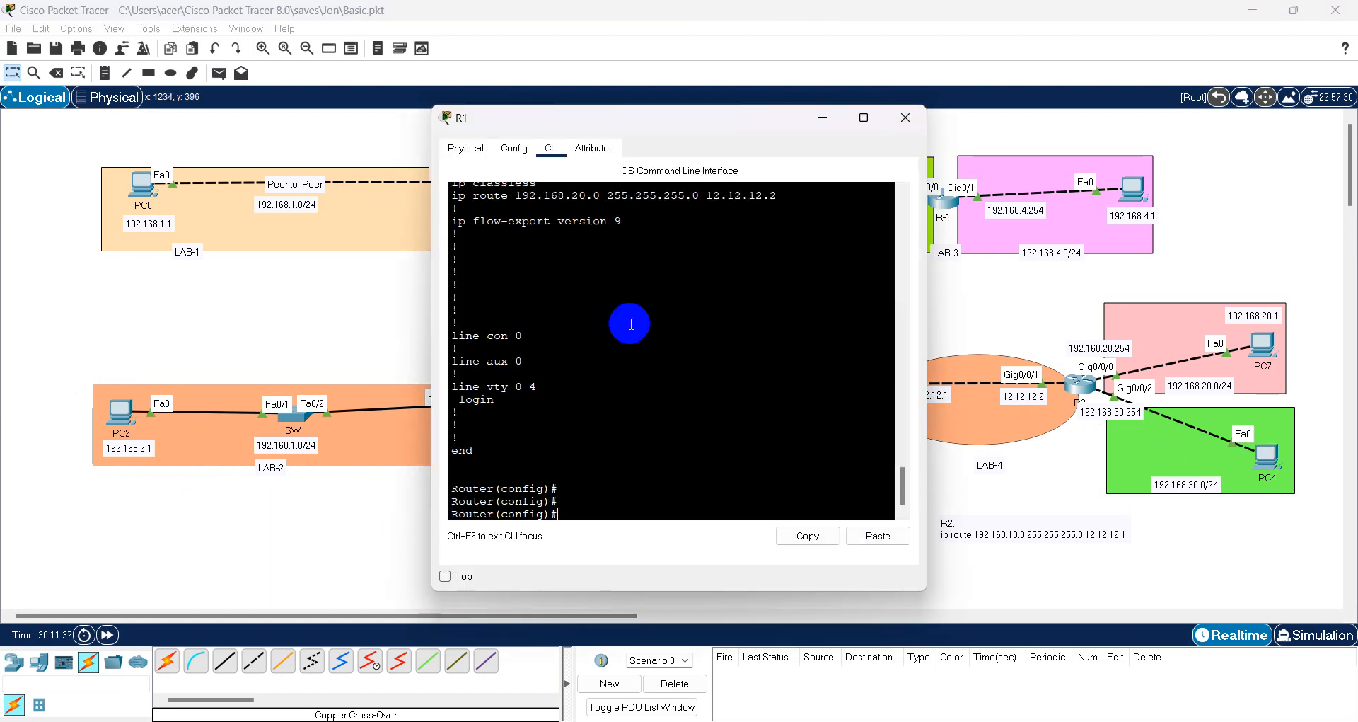
{"action": "right_click", "coordinate": [743, 344]}
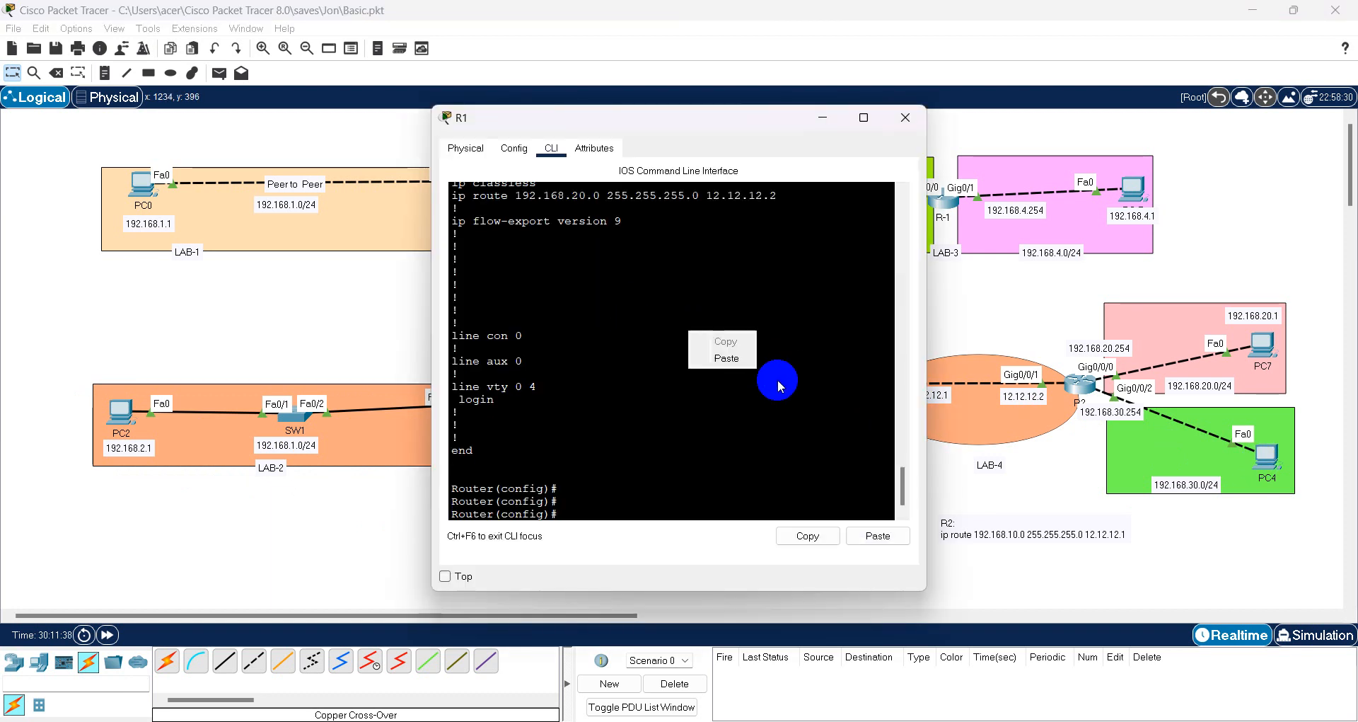
{"action": "left_click", "coordinate": [740, 360]}
{"action": "key", "text": "Left"}
{"action": "key", "text": "Left"}
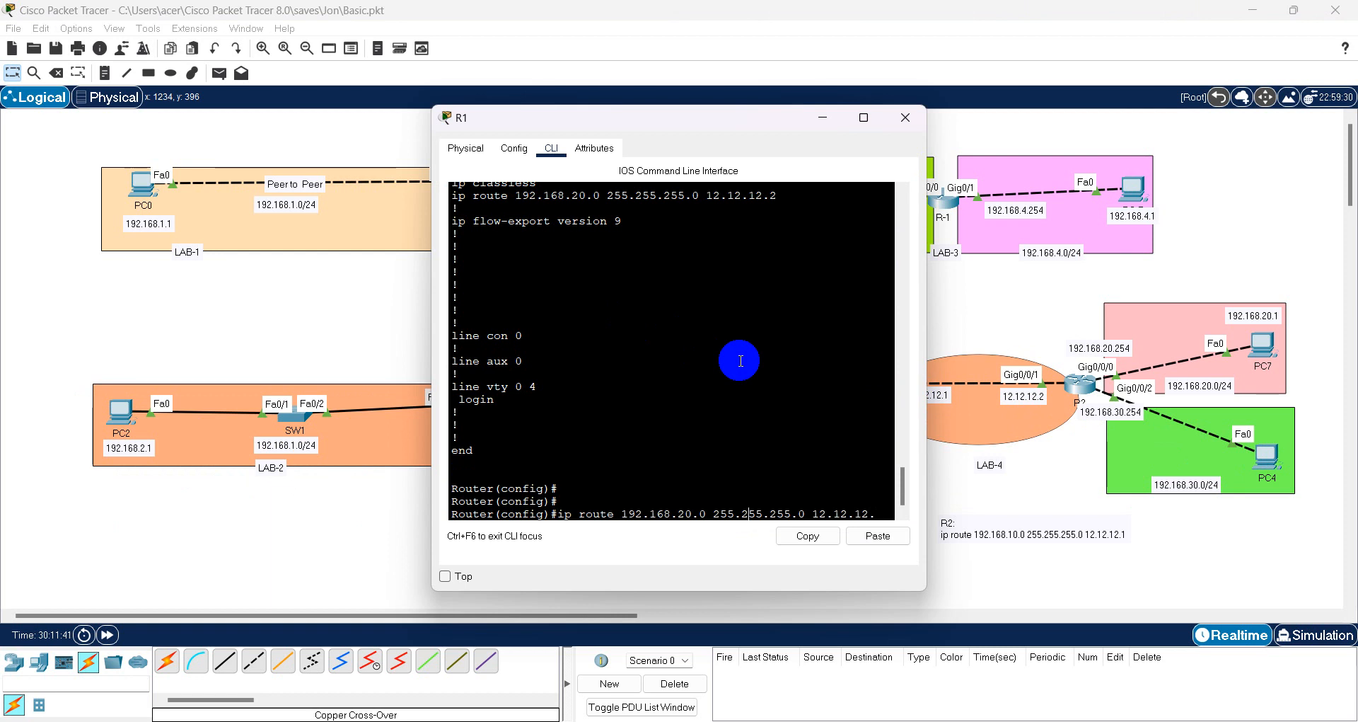
{"action": "key", "text": "BackSpace"}
{"action": "type", "text": "3"}
{"action": "key", "text": "Return"}
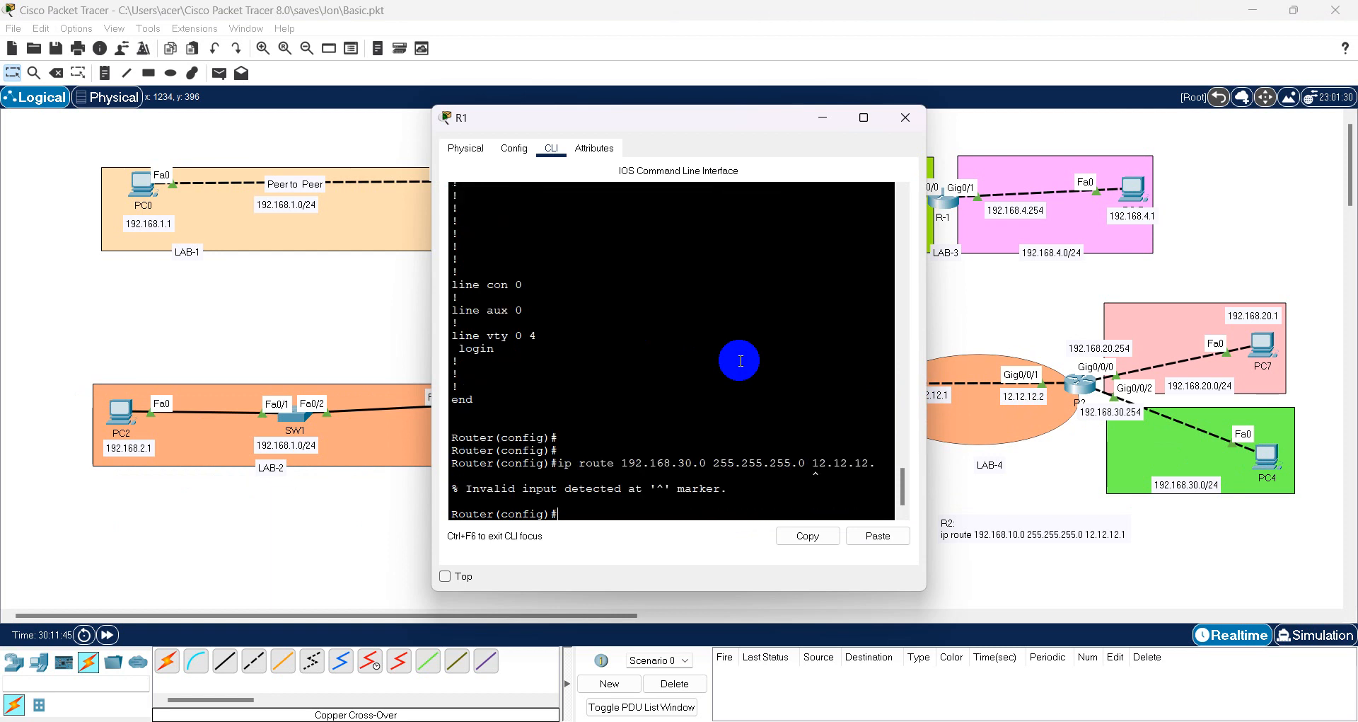
- Recall the route command on R1, complete its next hop as 12.12.12.2 and submit it
{"action": "key", "text": "Up"}
{"action": "type", "text": "2"}
{"action": "key", "text": "Return"}
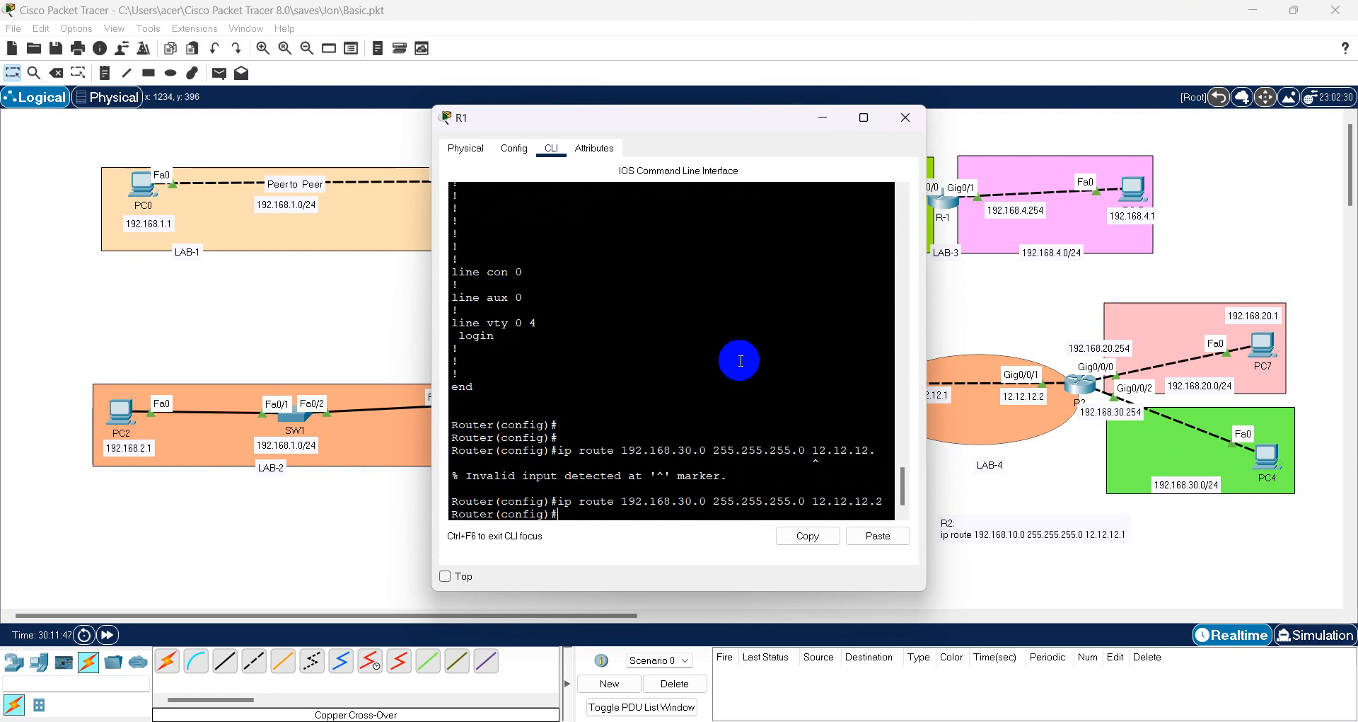
{"action": "key", "text": "Return"}
{"action": "key", "text": "Return"}
- End R1's configuration mode, display the routing table with "sh ip route" and examine the static route for 192.168.30.0/24
{"action": "type", "text": "en"}
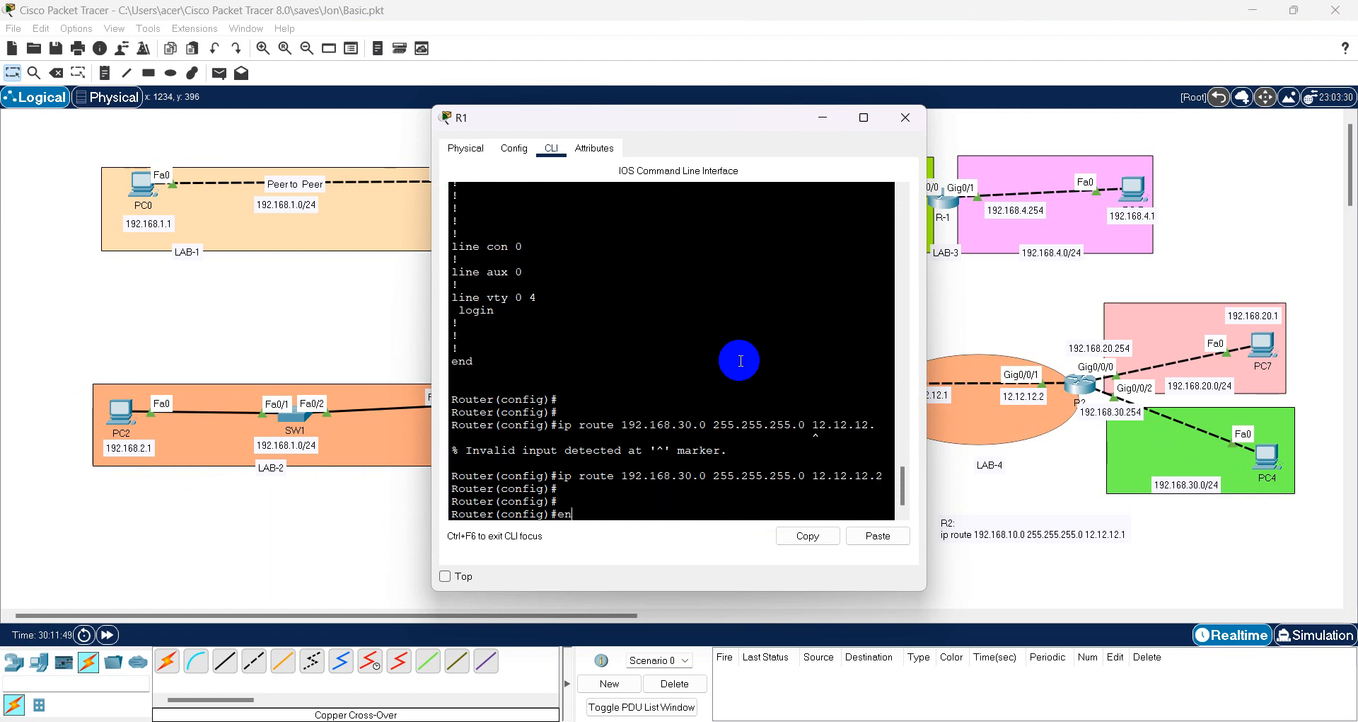
{"action": "type", "text": "d"}
{"action": "key", "text": "Return"}
{"action": "type", "text": "sh ip r"}
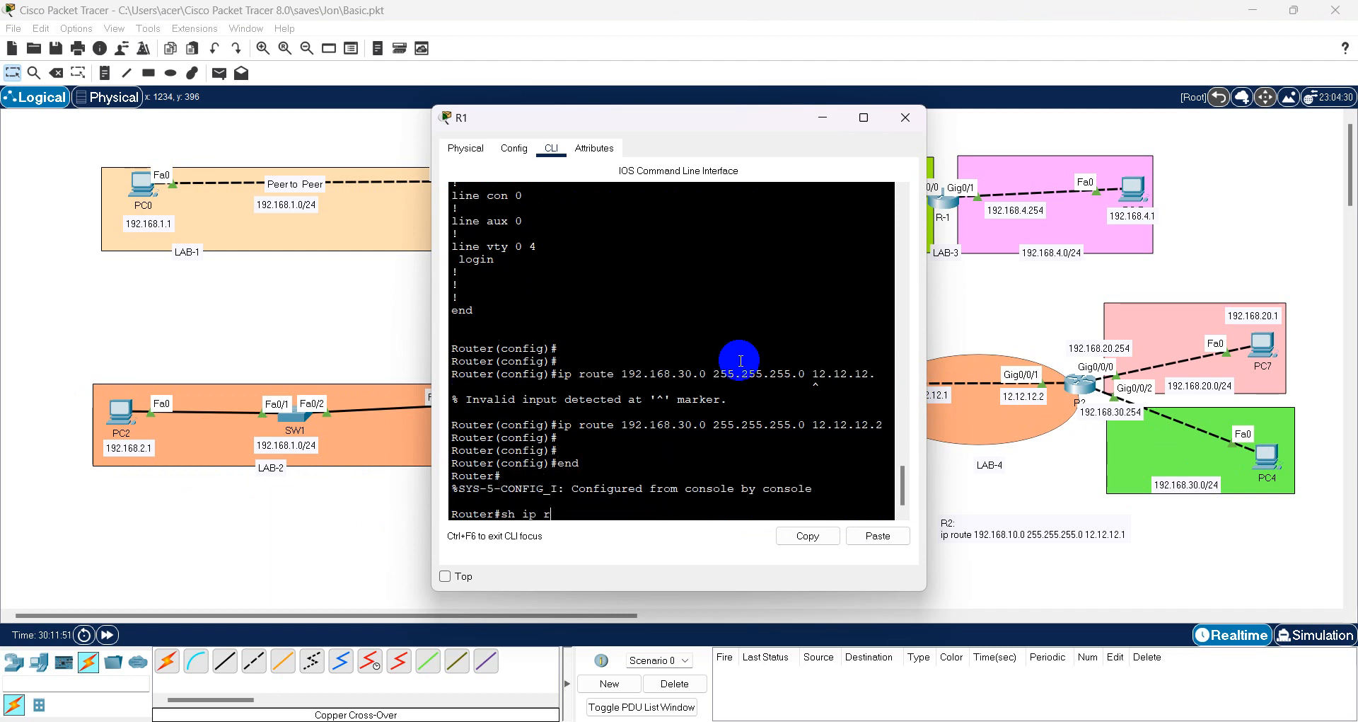
{"action": "type", "text": "oute"}
{"action": "key", "text": "Return"}
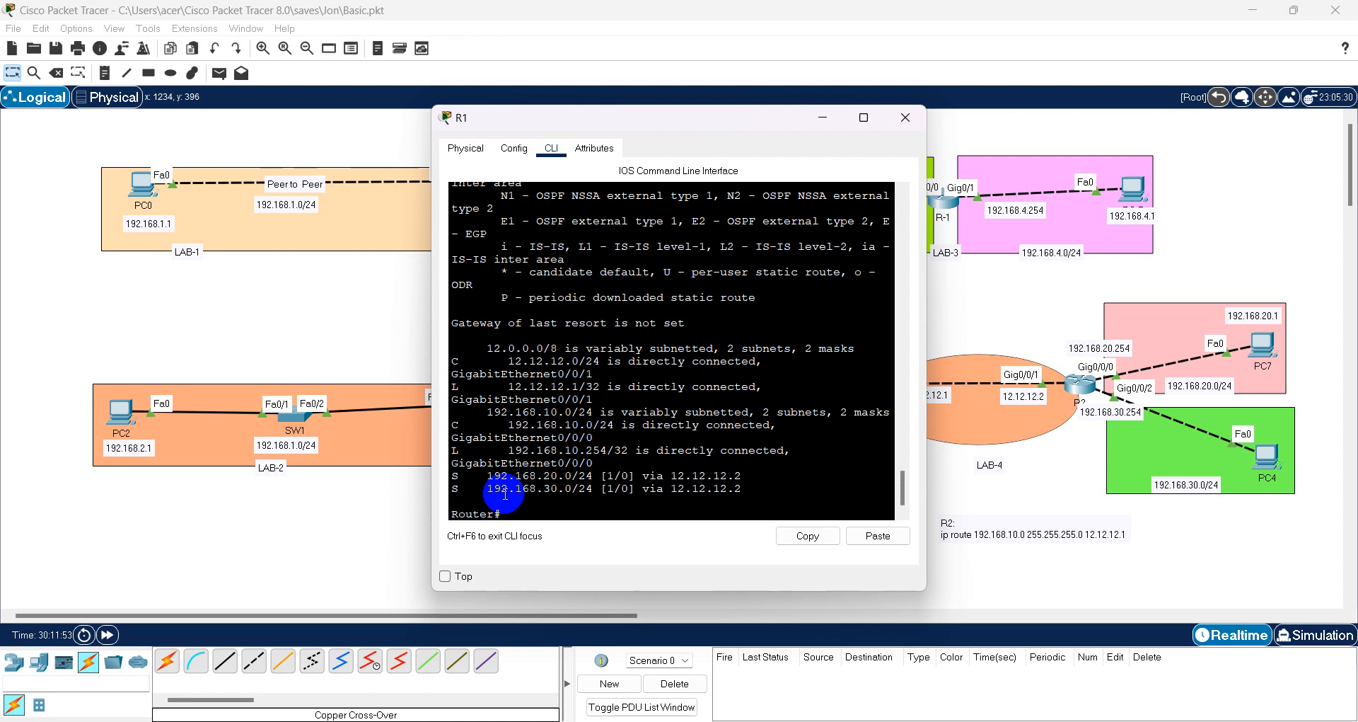
{"action": "left_click_drag", "start_coordinate": [486, 488], "coordinate": [747, 492]}
{"action": "left_click", "coordinate": [755, 490]}
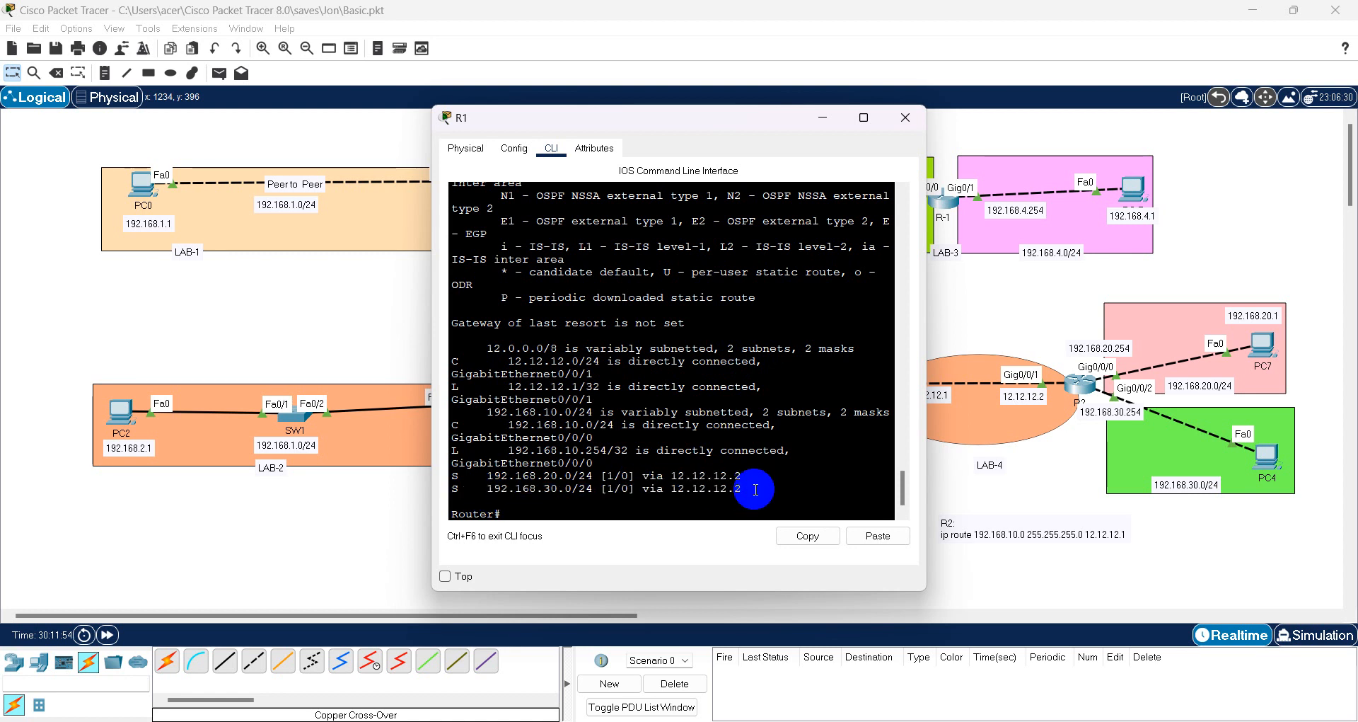
{"action": "left_click_drag", "start_coordinate": [756, 491], "coordinate": [460, 489]}
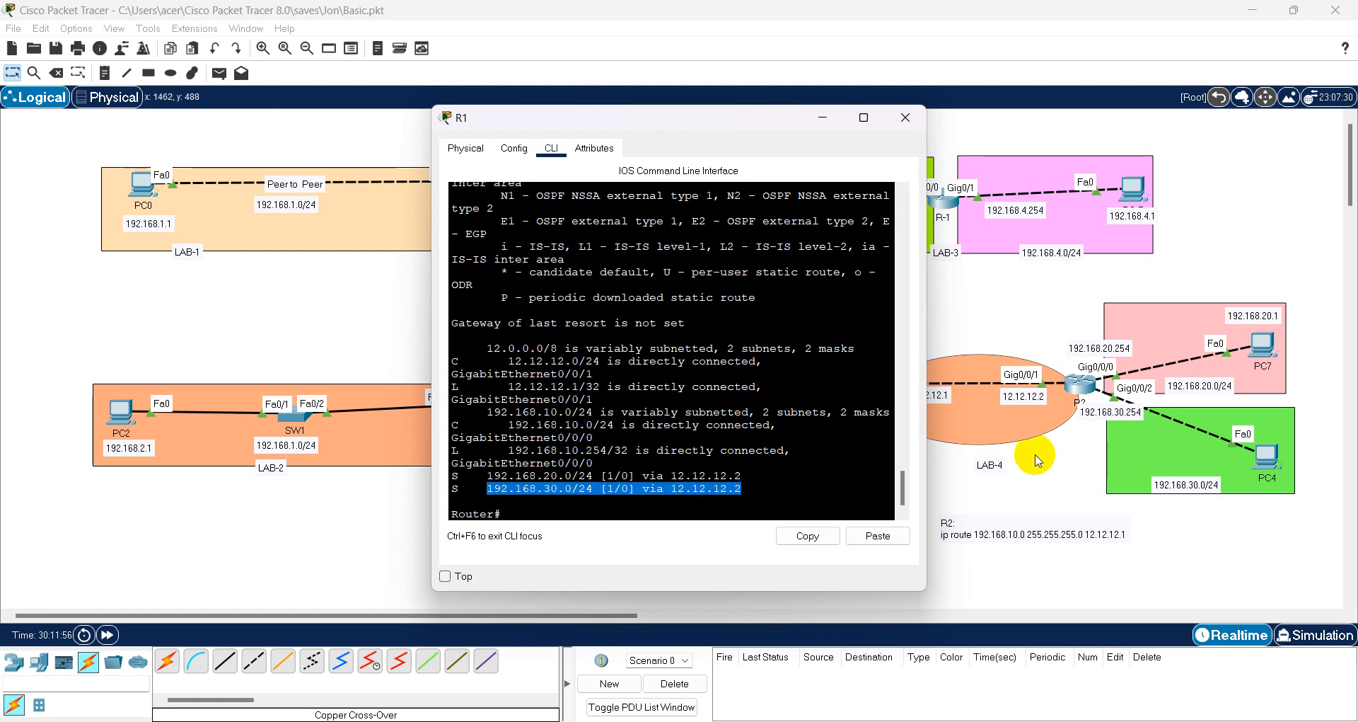
- Ping 192.168.30.1 from PC6's command prompt and examine the replies
{"action": "left_click", "coordinate": [1044, 476]}
{"action": "left_click", "coordinate": [702, 399]}
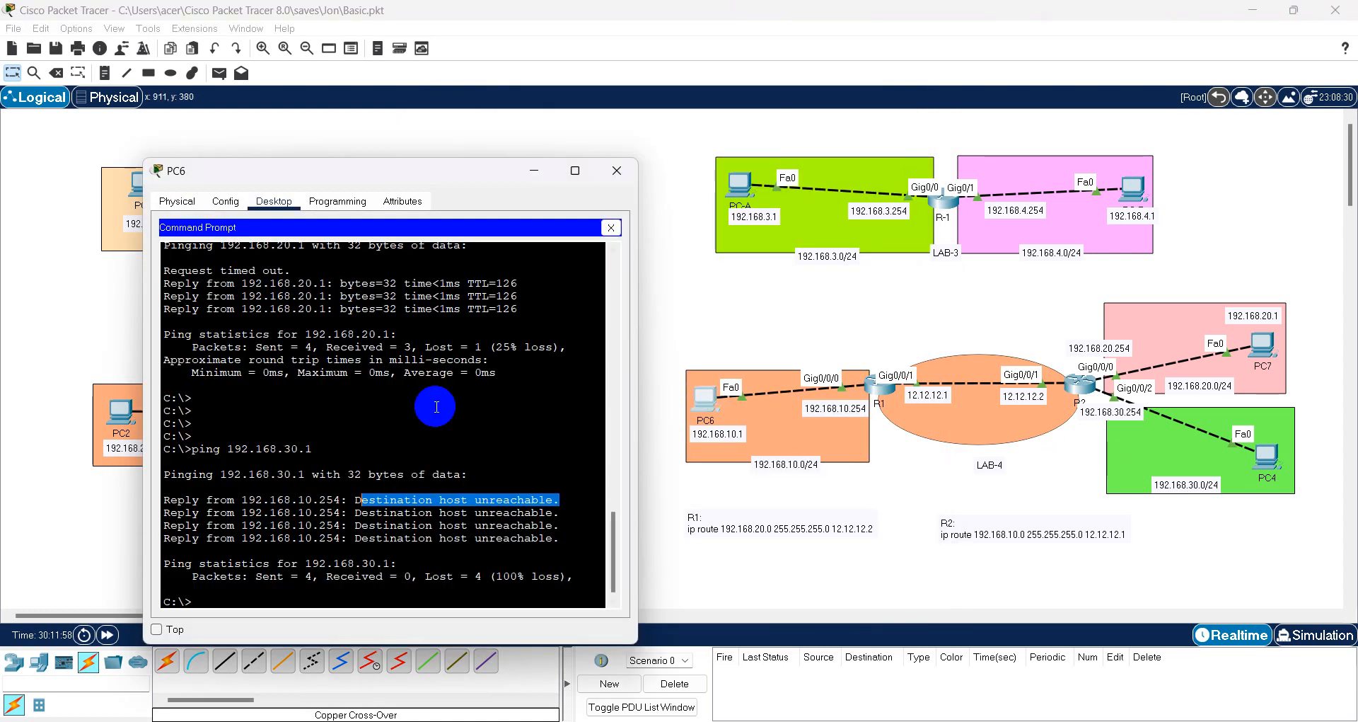
{"action": "left_click", "coordinate": [435, 407]}
{"action": "key", "text": "Return"}
{"action": "key", "text": "Return"}
{"action": "key", "text": "Up"}
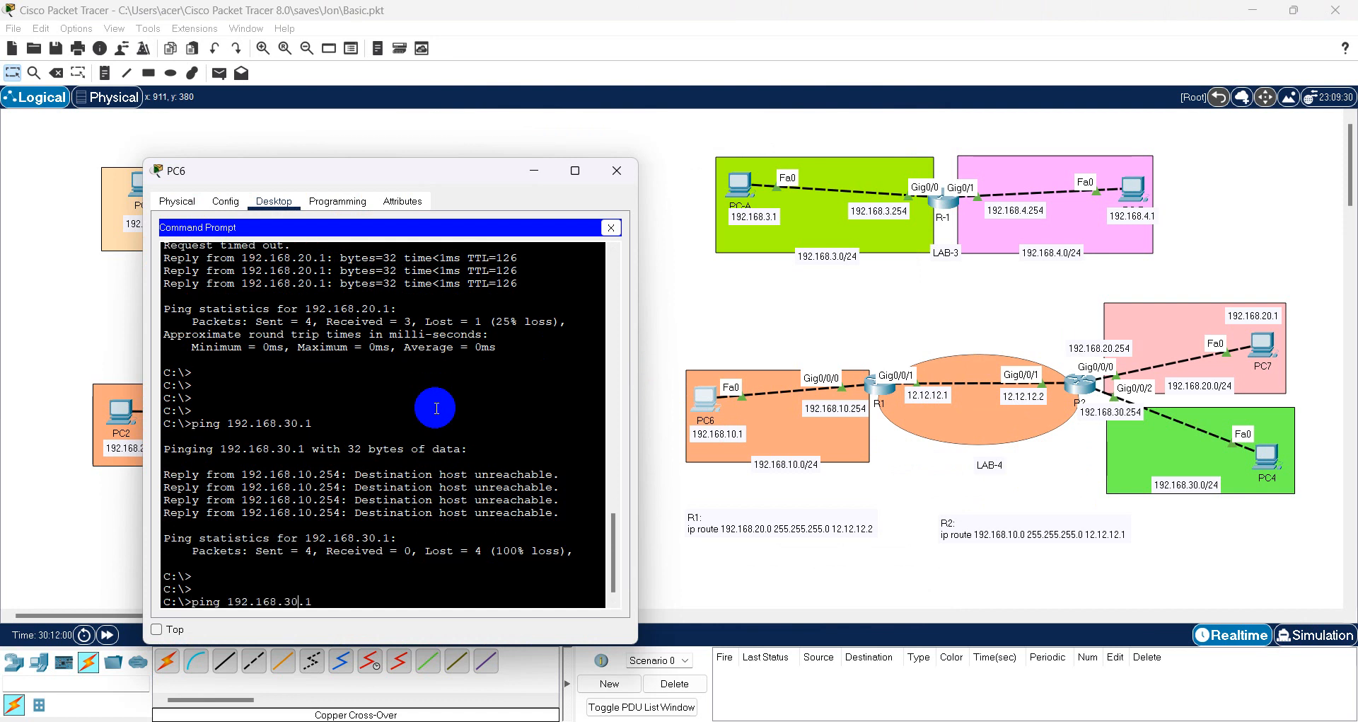
{"action": "key", "text": "Return"}
{"action": "left_click_drag", "start_coordinate": [437, 407], "coordinate": [247, 297]}
{"action": "left_click_drag", "start_coordinate": [368, 447], "coordinate": [376, 448]}
{"action": "left_click_drag", "start_coordinate": [517, 510], "coordinate": [137, 463]}
{"action": "left_click", "coordinate": [376, 421]}
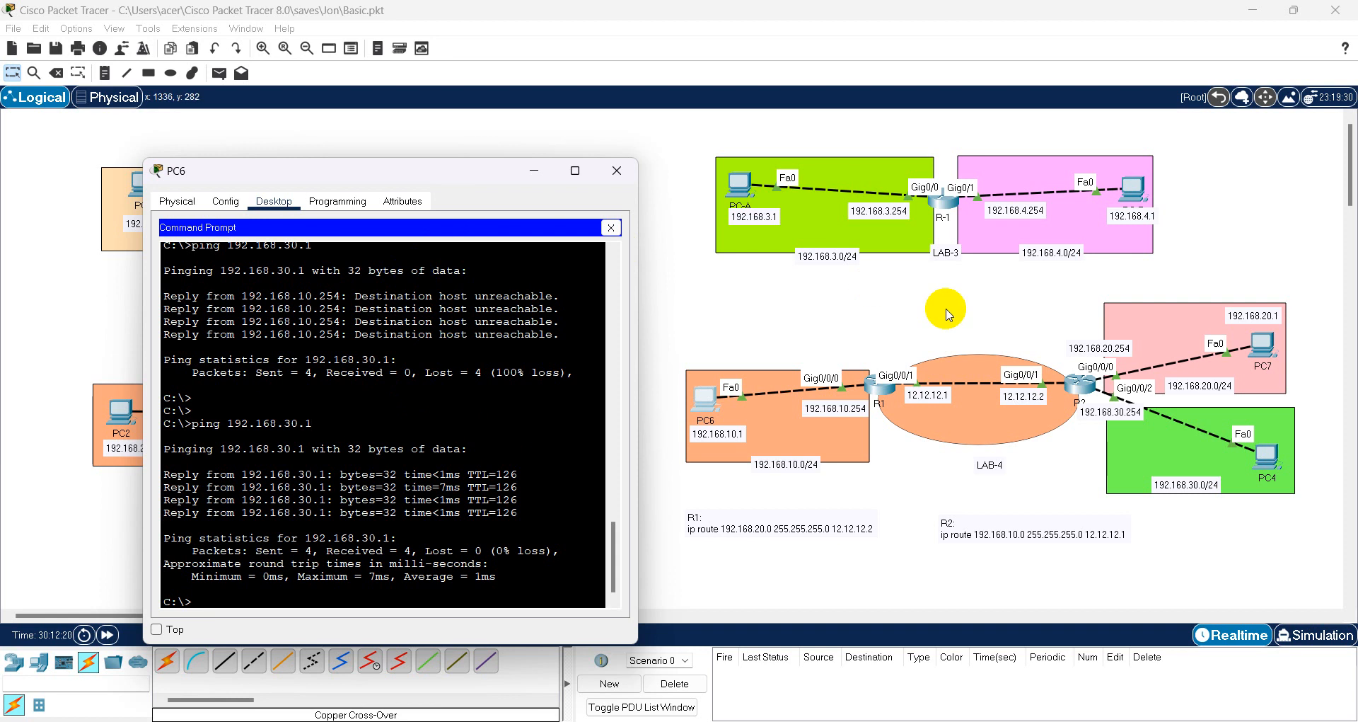
{"action": "left_click", "coordinate": [613, 171]}
- Display R1's running configuration with "sh run", highlight its two static route lines and leave the listing
{"action": "left_click", "coordinate": [880, 386]}
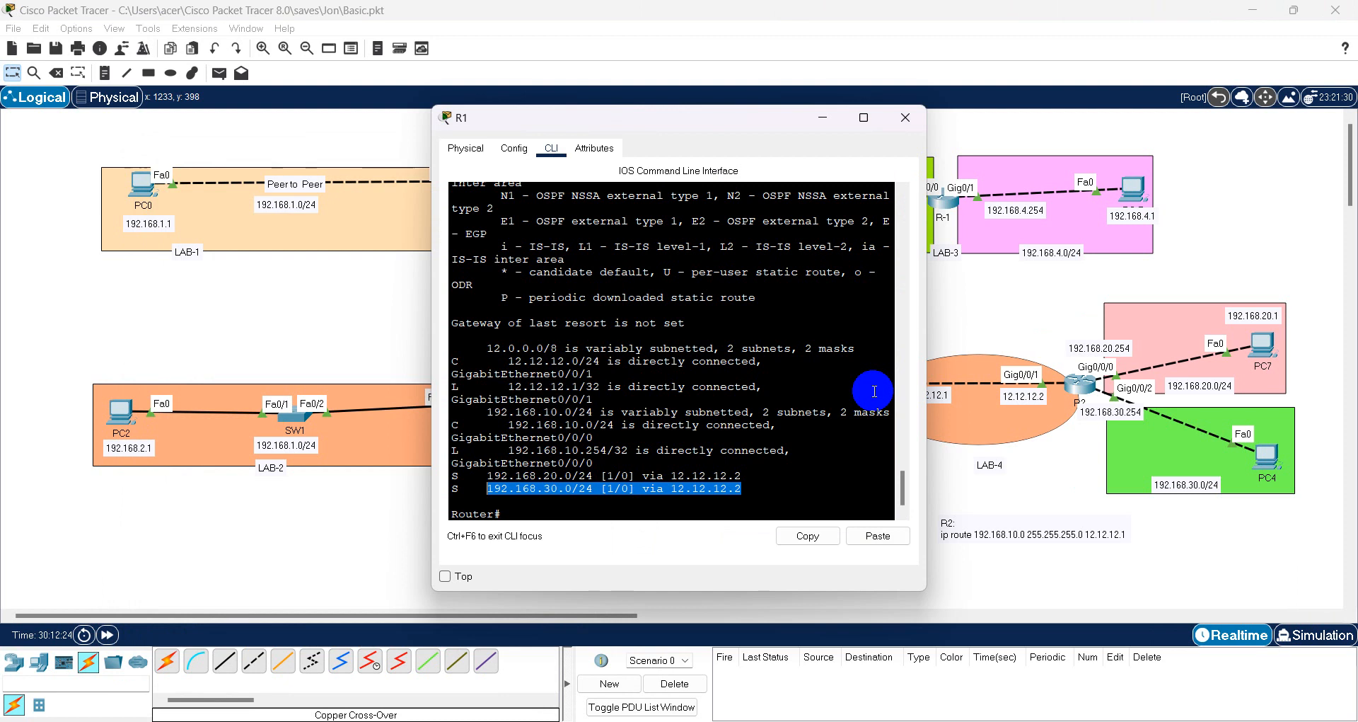
{"action": "left_click", "coordinate": [755, 408]}
{"action": "key", "text": "Return"}
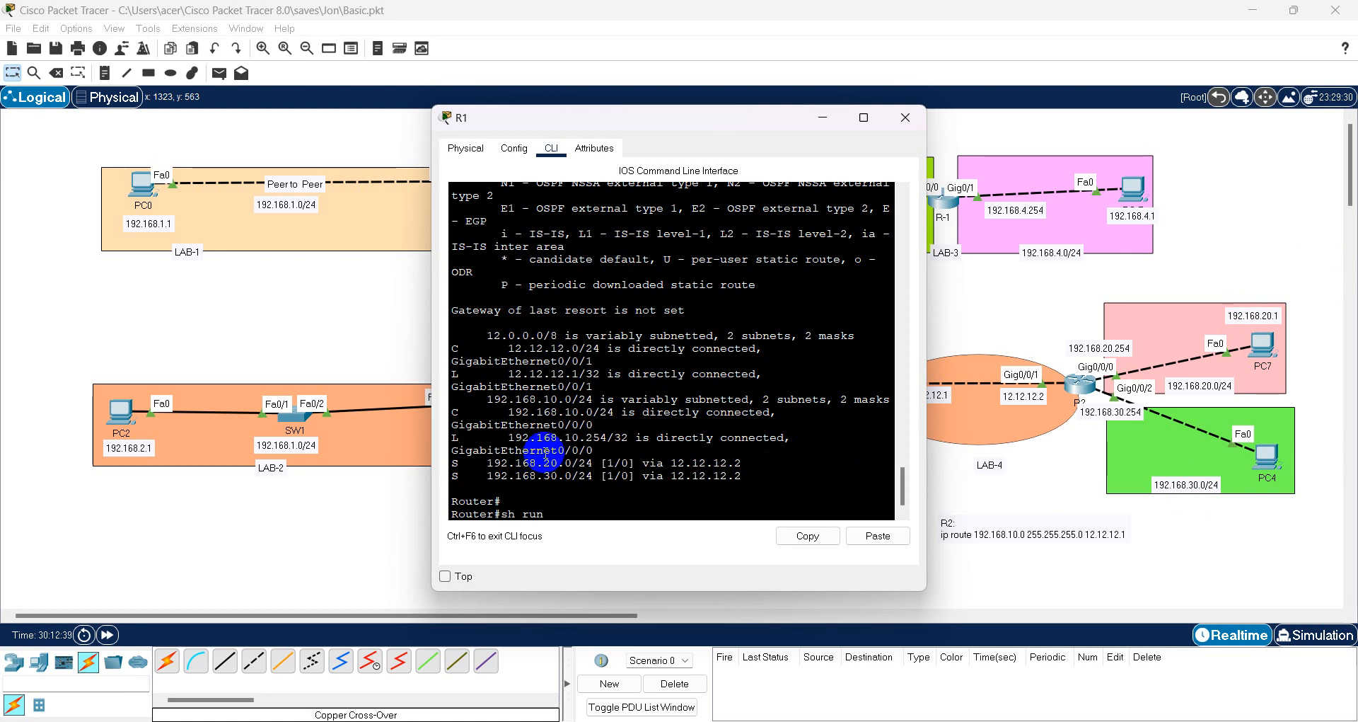
{"action": "key", "text": "Return"}
{"action": "key", "text": "space"}
{"action": "key", "text": "space"}
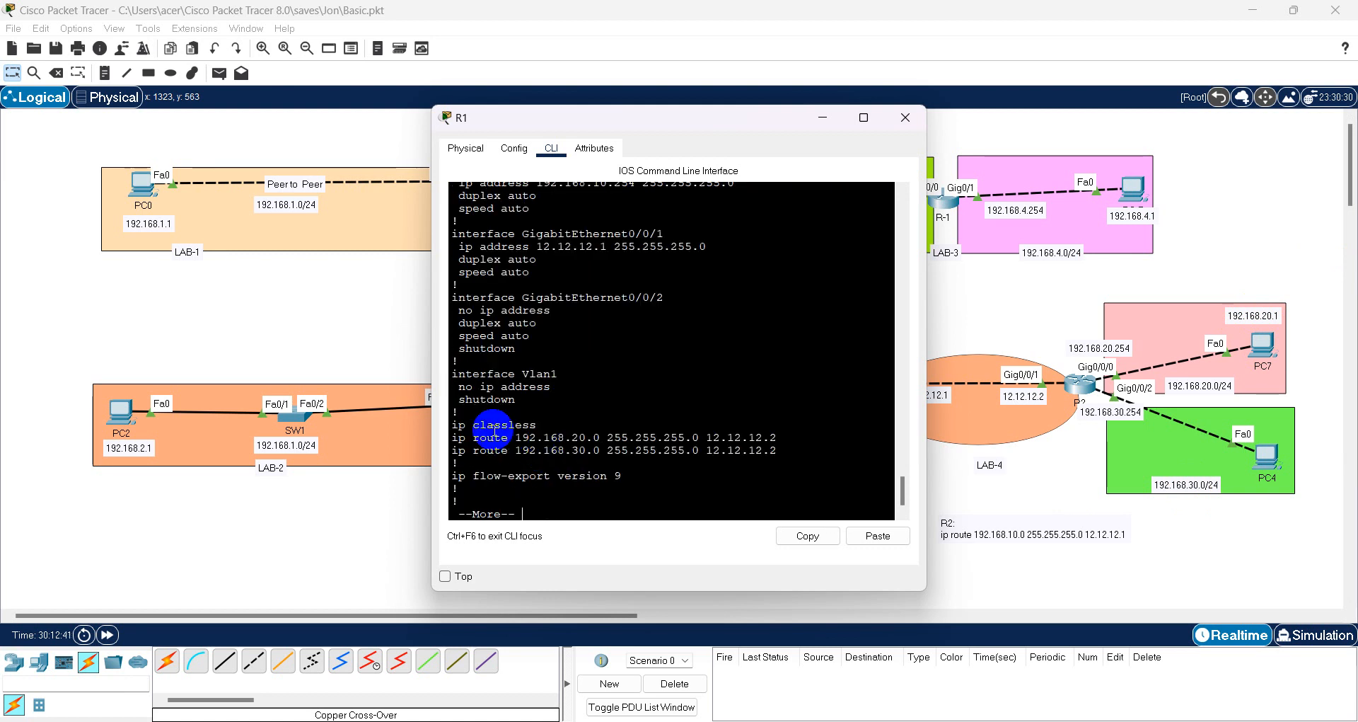
{"action": "left_click_drag", "start_coordinate": [451, 436], "coordinate": [776, 459]}
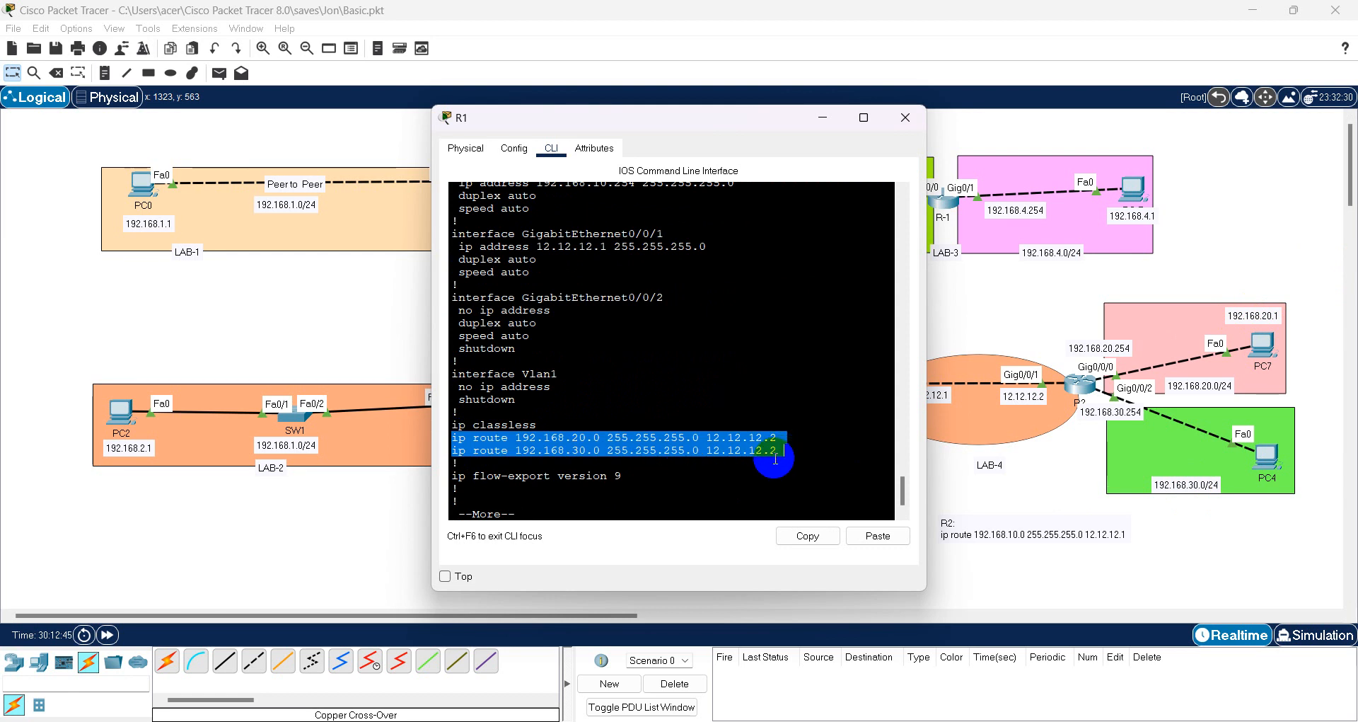
{"action": "key", "text": "ctrl+c"}
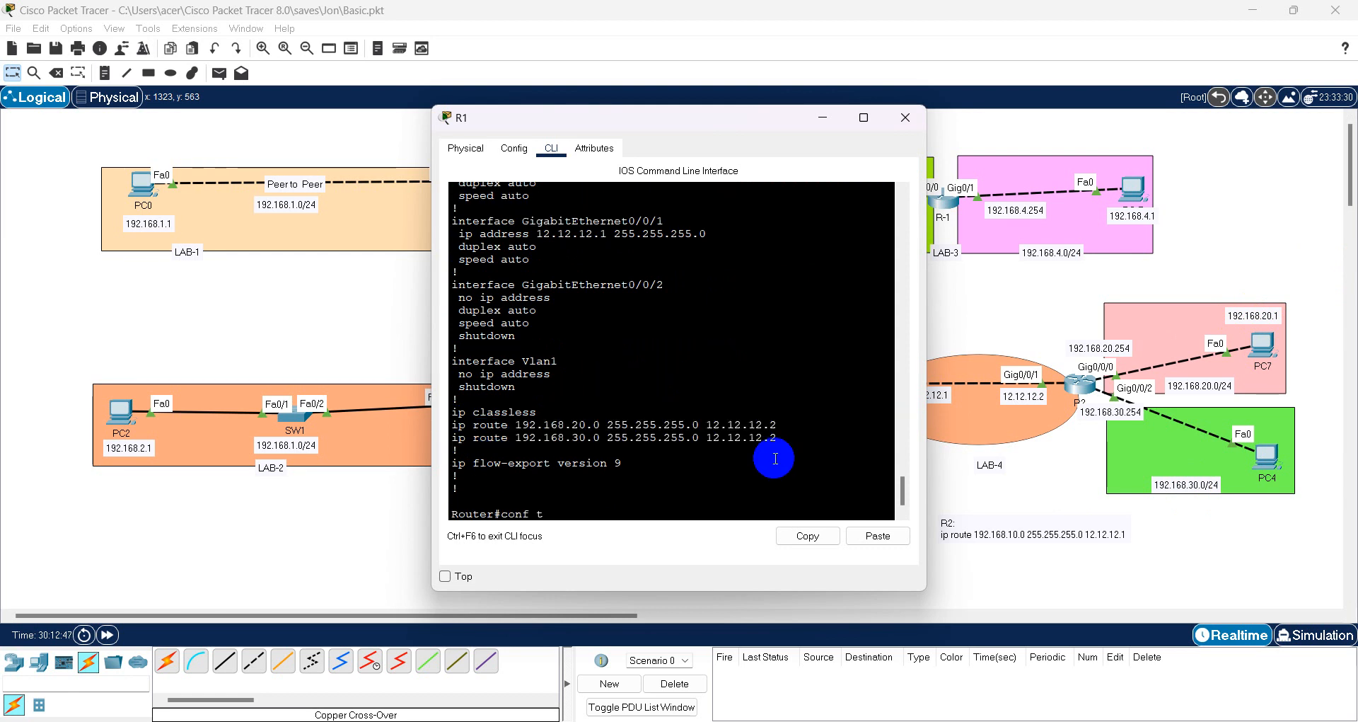
- Enter R1's configuration mode with "conf t" and select the route lines for 192.168.20.0 and 192.168.30.0 in the output above
{"action": "type", "text": "conf t"}
{"action": "key", "text": "Return"}
{"action": "left_click_drag", "start_coordinate": [783, 412], "coordinate": [454, 398]}
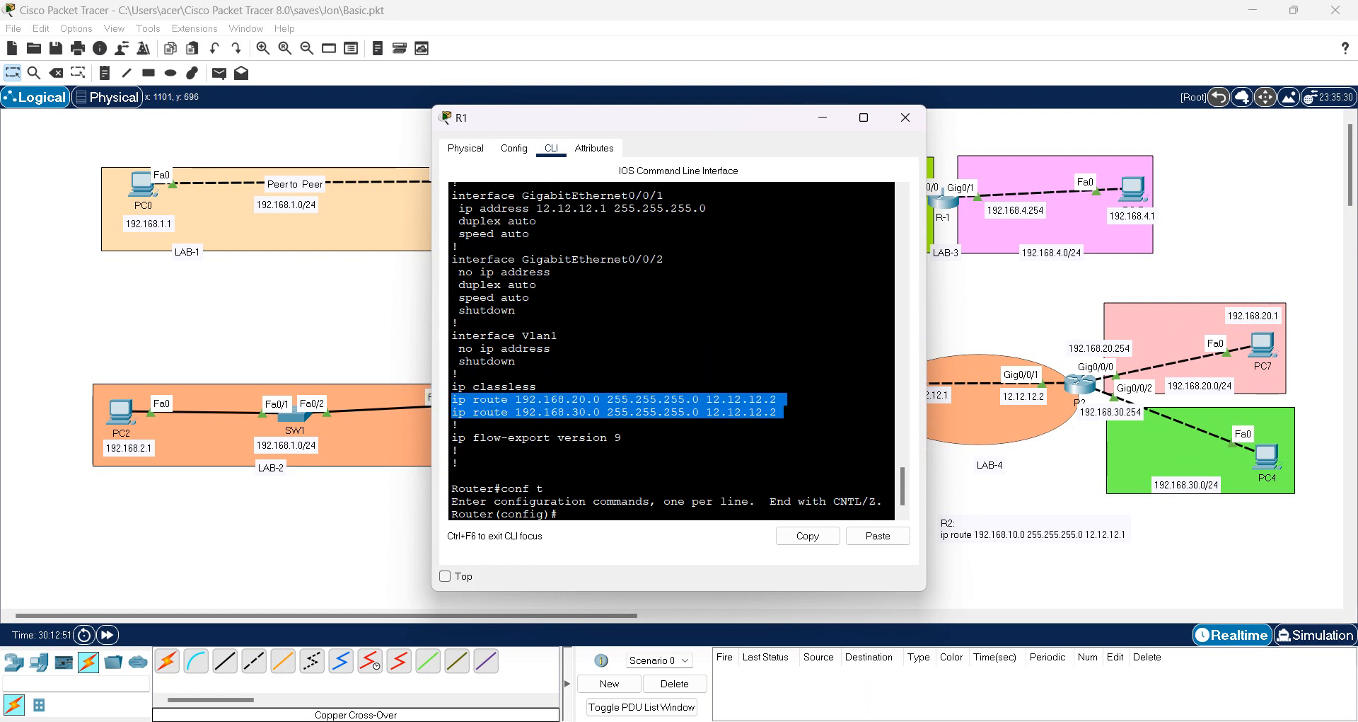
- Switch to Notepad++ and try to paste the route lines below the R2 configuration notes
{"action": "key", "text": "alt+Tab"}
{"action": "left_click", "coordinate": [307, 653]}
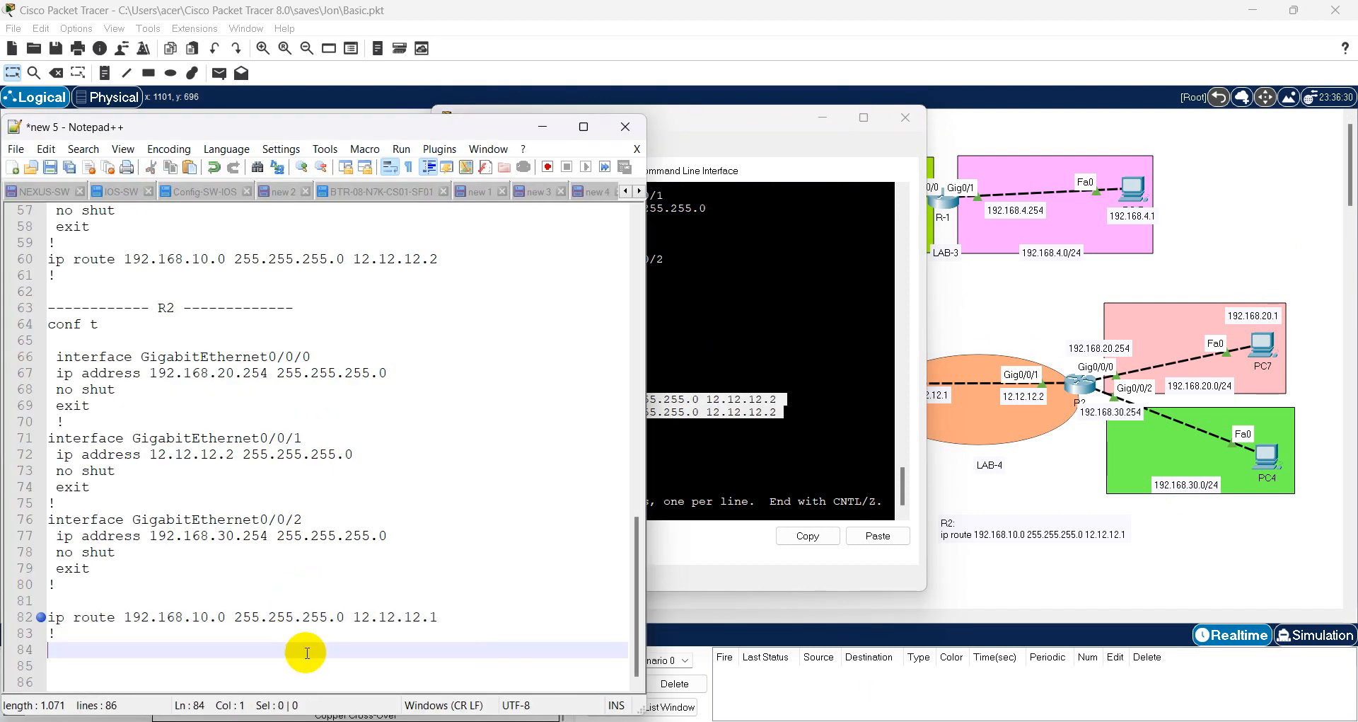
{"action": "key", "text": "Return"}
{"action": "key", "text": "ctrl+v"}
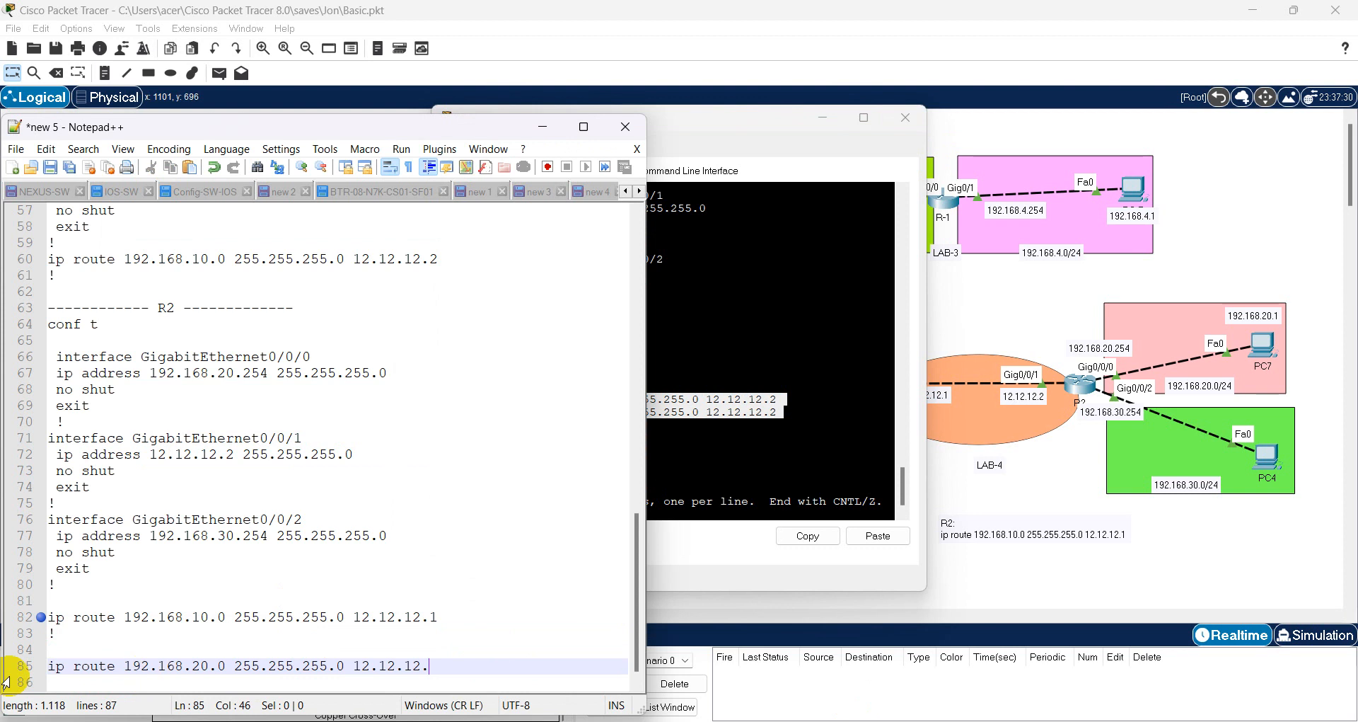
{"action": "key", "text": "ctrl+z"}
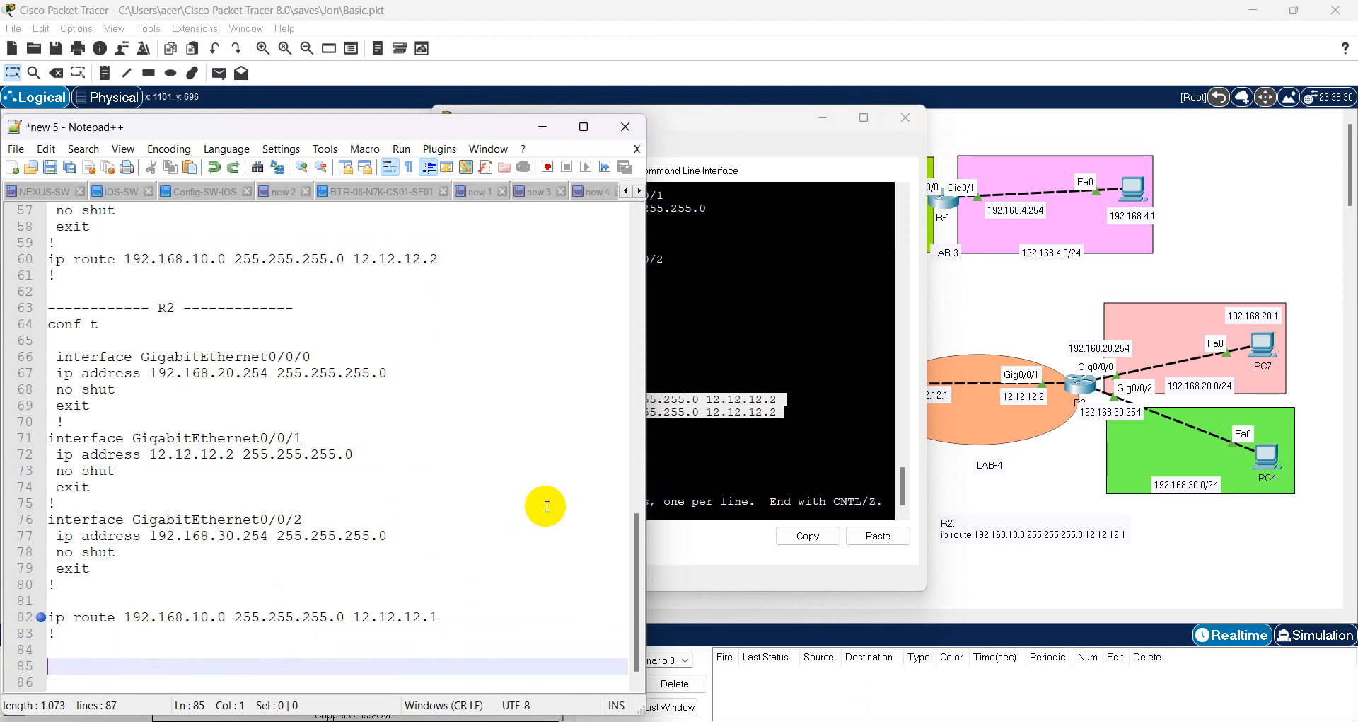
- Copy both selected route lines from R1's terminal and paste them below a block of blank lines at the end of the Notepad++ document
{"action": "right_click", "coordinate": [709, 411]}
{"action": "left_click", "coordinate": [723, 418]}
{"action": "scroll", "coordinate": [246, 562], "scroll_direction": "down", "scroll_amount": 1}
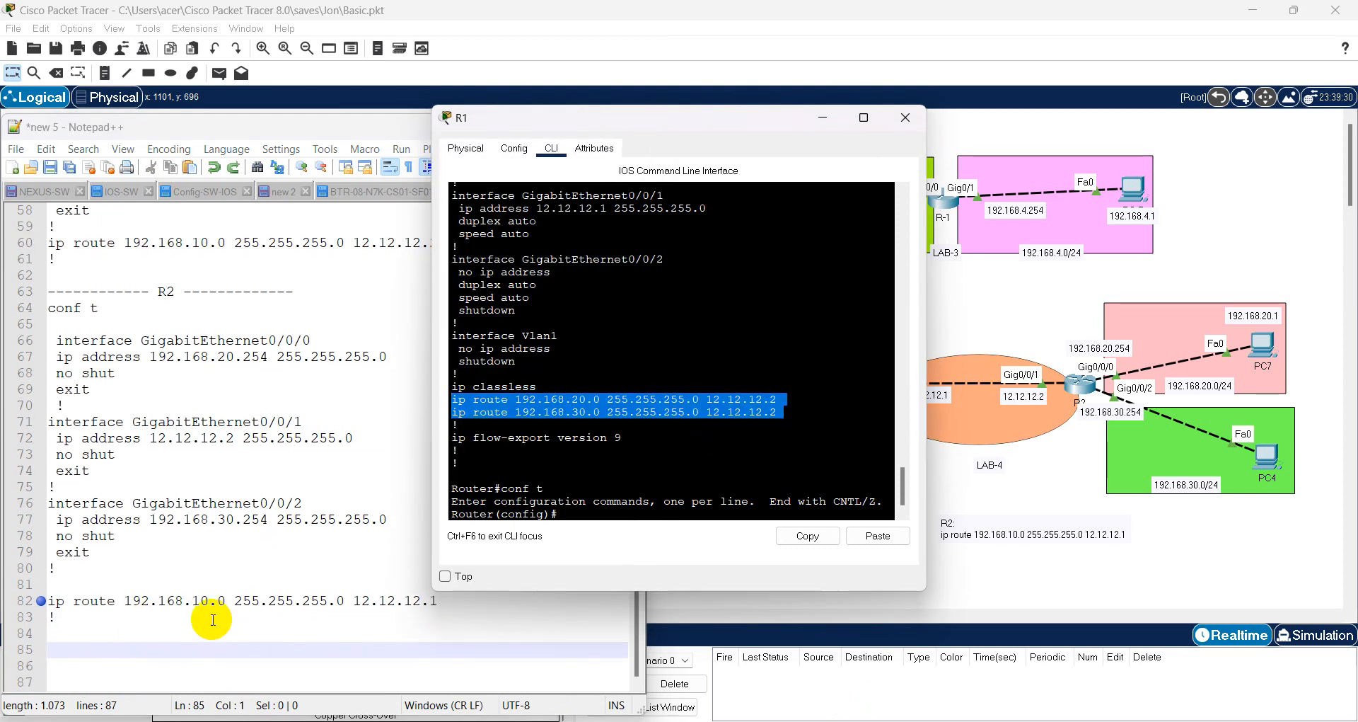
{"action": "left_click", "coordinate": [214, 620]}
{"action": "key", "text": "Return"}
{"action": "key", "text": "Return"}
{"action": "key", "text": "Return"}
{"action": "key", "text": "Return"}
{"action": "key", "text": "Return"}
{"action": "key", "text": "Return"}
{"action": "key", "text": "Return"}
{"action": "key", "text": "Return"}
{"action": "key", "text": "Return"}
{"action": "key", "text": "Return"}
{"action": "key", "text": "Return"}
{"action": "key", "text": "Return"}
{"action": "key", "text": "Return"}
{"action": "key", "text": "Return"}
{"action": "key", "text": "Return"}
{"action": "key", "text": "Return"}
{"action": "key", "text": "Return"}
{"action": "key", "text": "Return"}
{"action": "key", "text": "Return"}
{"action": "key", "text": "Return"}
{"action": "key", "text": "Return"}
{"action": "key", "text": "Return"}
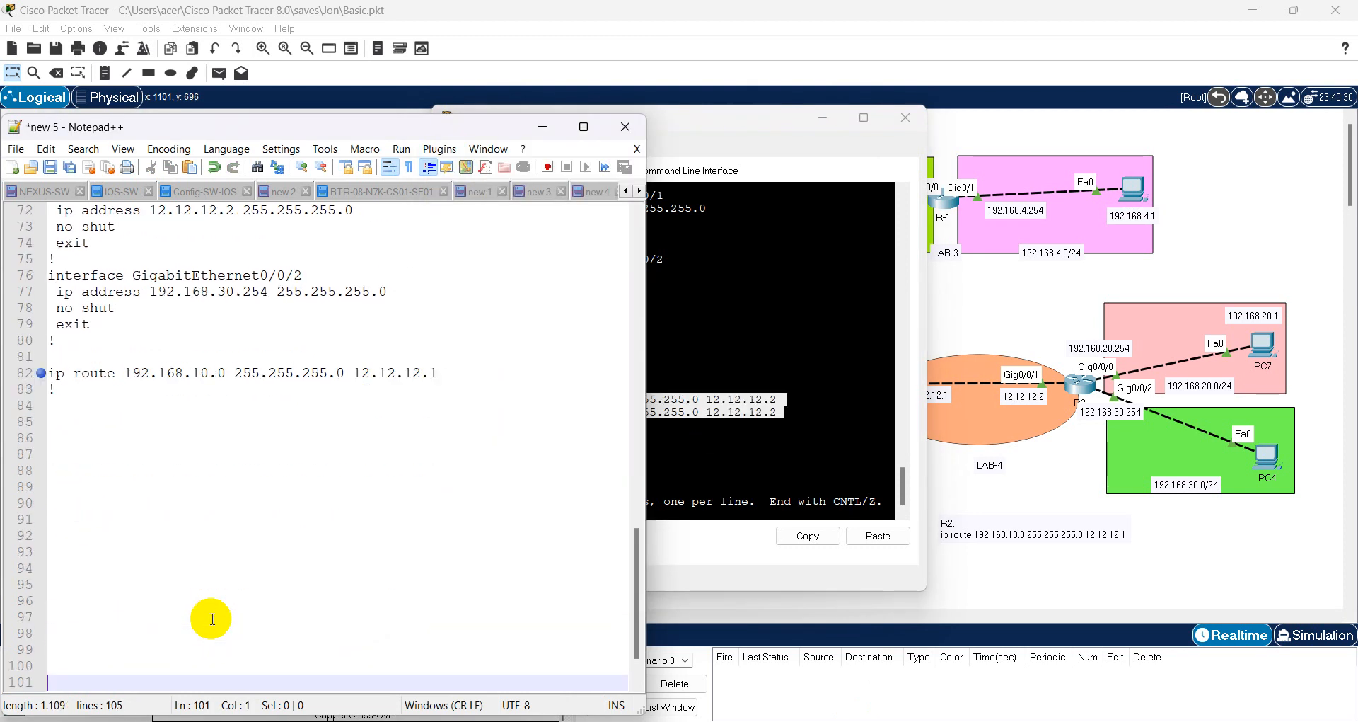
{"action": "left_click", "coordinate": [114, 356]}
{"action": "key", "text": "ctrl+v"}
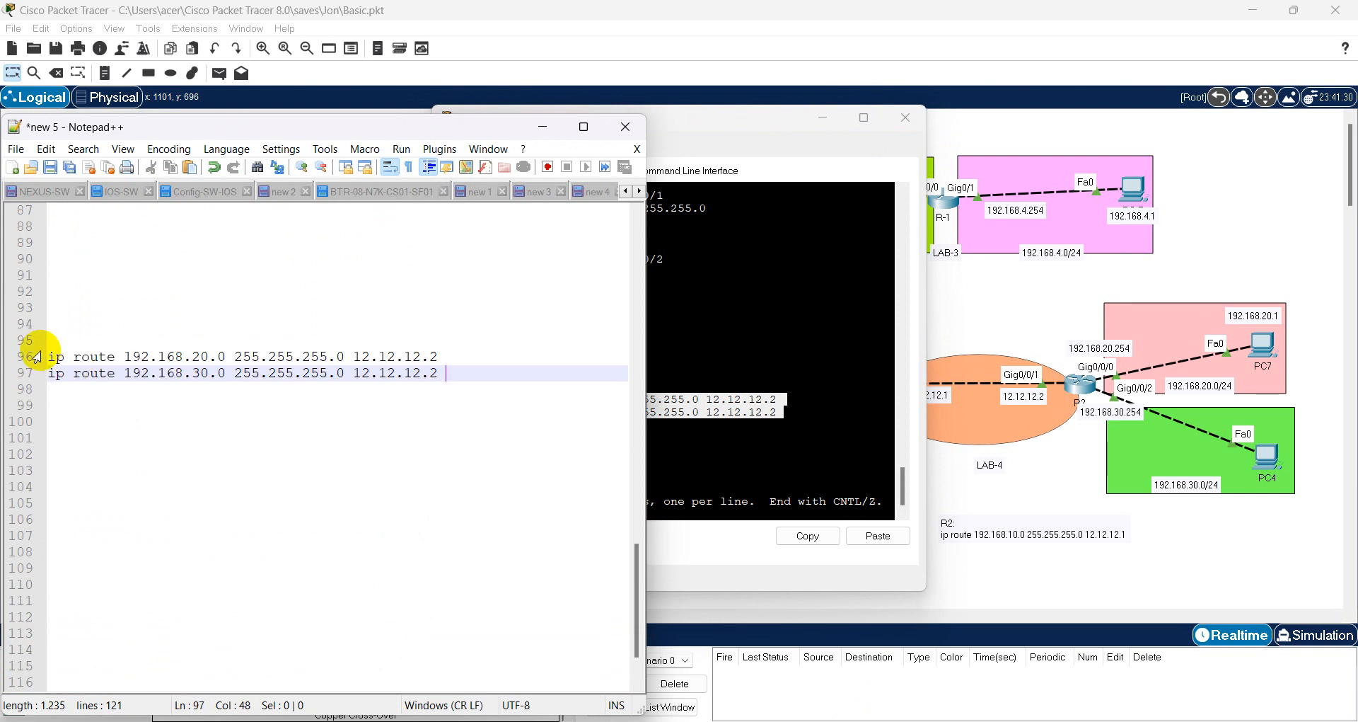
- Prefix both pasted route lines with "no" so they read as route removal commands
{"action": "left_click", "coordinate": [40, 356]}
{"action": "scroll", "coordinate": [39, 356], "scroll_direction": "down", "scroll_amount": 2}
{"action": "scroll", "coordinate": [57, 309], "scroll_direction": "down", "scroll_amount": 1}
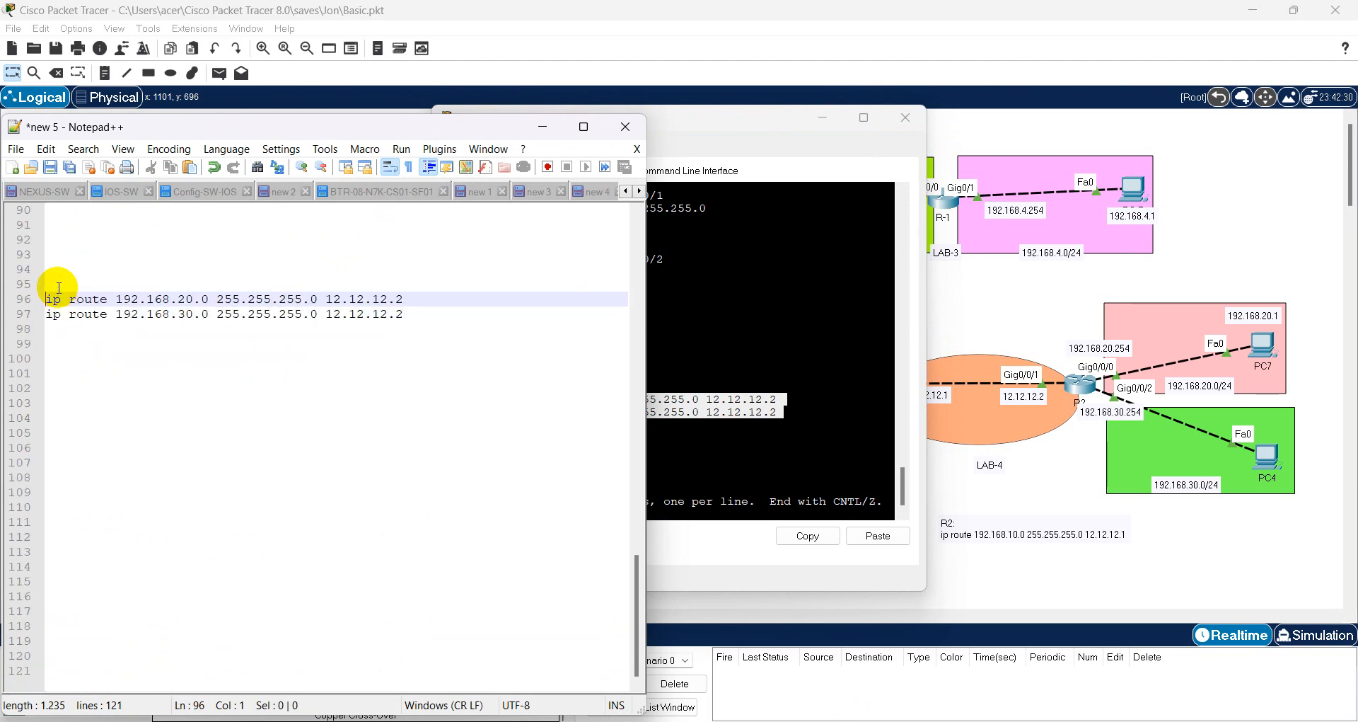
{"action": "type", "text": "no"}
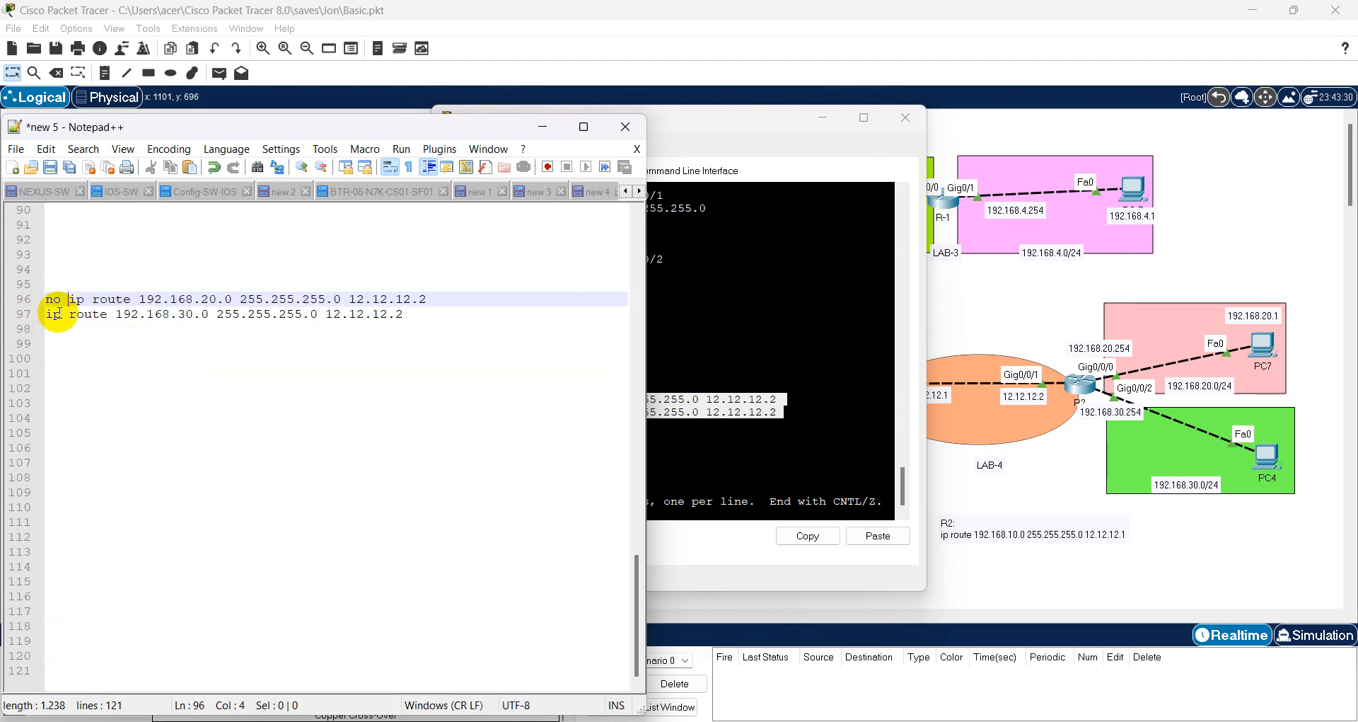
{"action": "left_click", "coordinate": [48, 313]}
{"action": "type", "text": "no"}
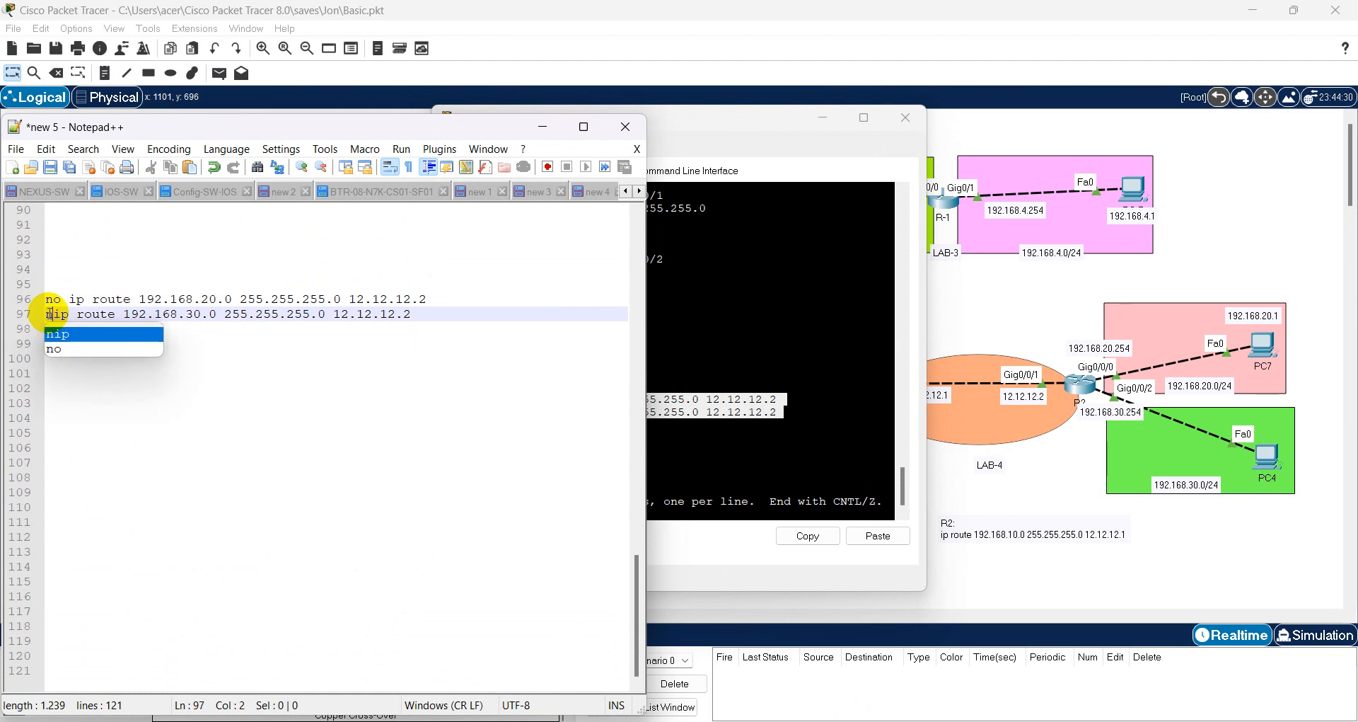
- Copy the two "no ip route" lines and run them in R1's configuration mode to remove the routes to 192.168.20.0 and 192.168.30.0
{"action": "left_click_drag", "start_coordinate": [430, 314], "coordinate": [5, 306]}
{"action": "left_click", "coordinate": [739, 360]}
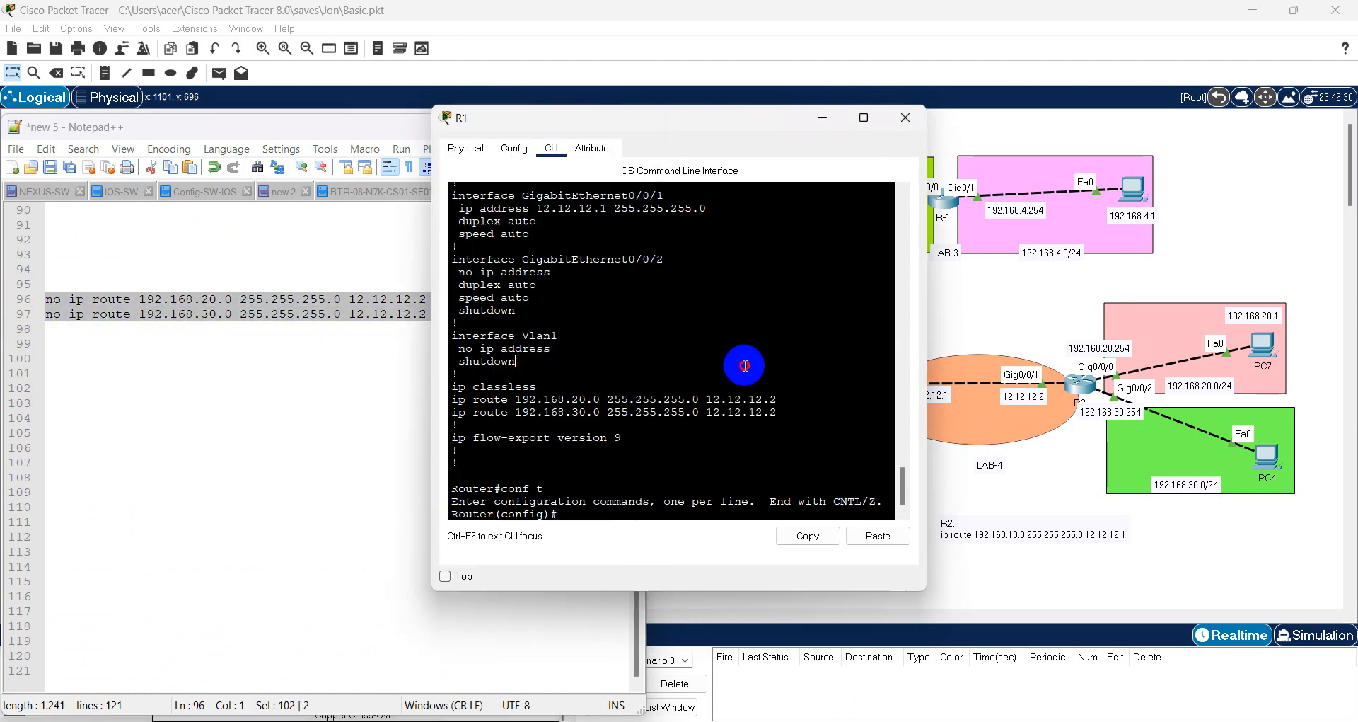
{"action": "key", "text": "Return"}
{"action": "key", "text": "Return"}
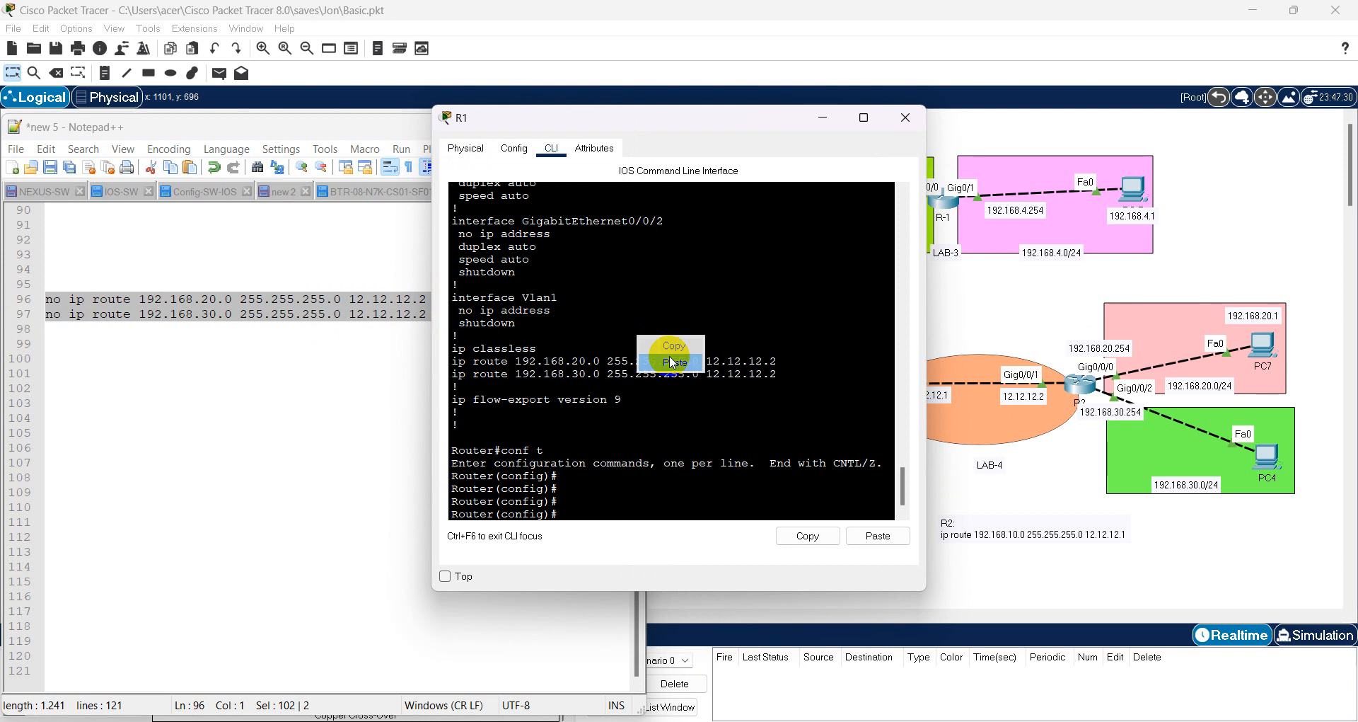
{"action": "key", "text": "ctrl+v"}
{"action": "key", "text": "Return"}
{"action": "key", "text": "Return"}
{"action": "key", "text": "Return"}
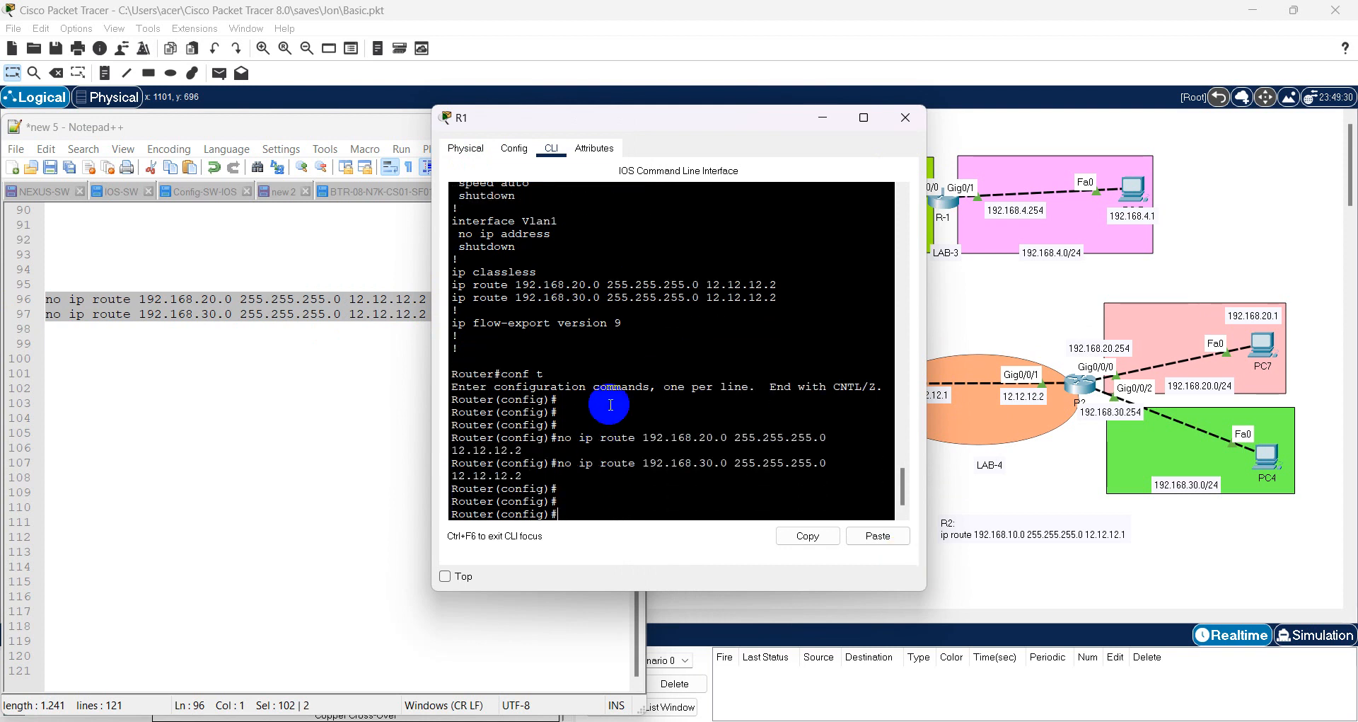
- Display R1's running configuration with "do sh run" and check the section after "ip classless" for static routes
{"action": "type", "text": "do sh run"}
{"action": "key", "text": "Return"}
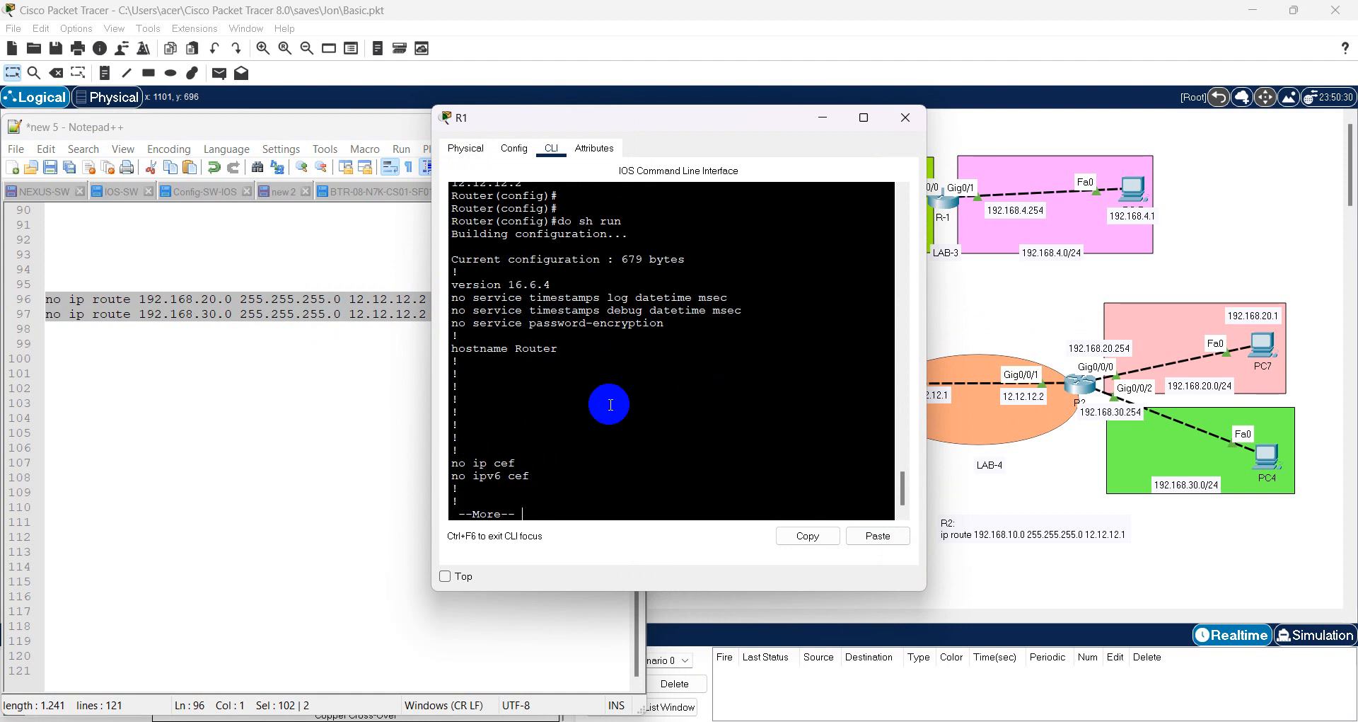
{"action": "key", "text": "space"}
{"action": "key", "text": "space"}
{"action": "key", "text": "space"}
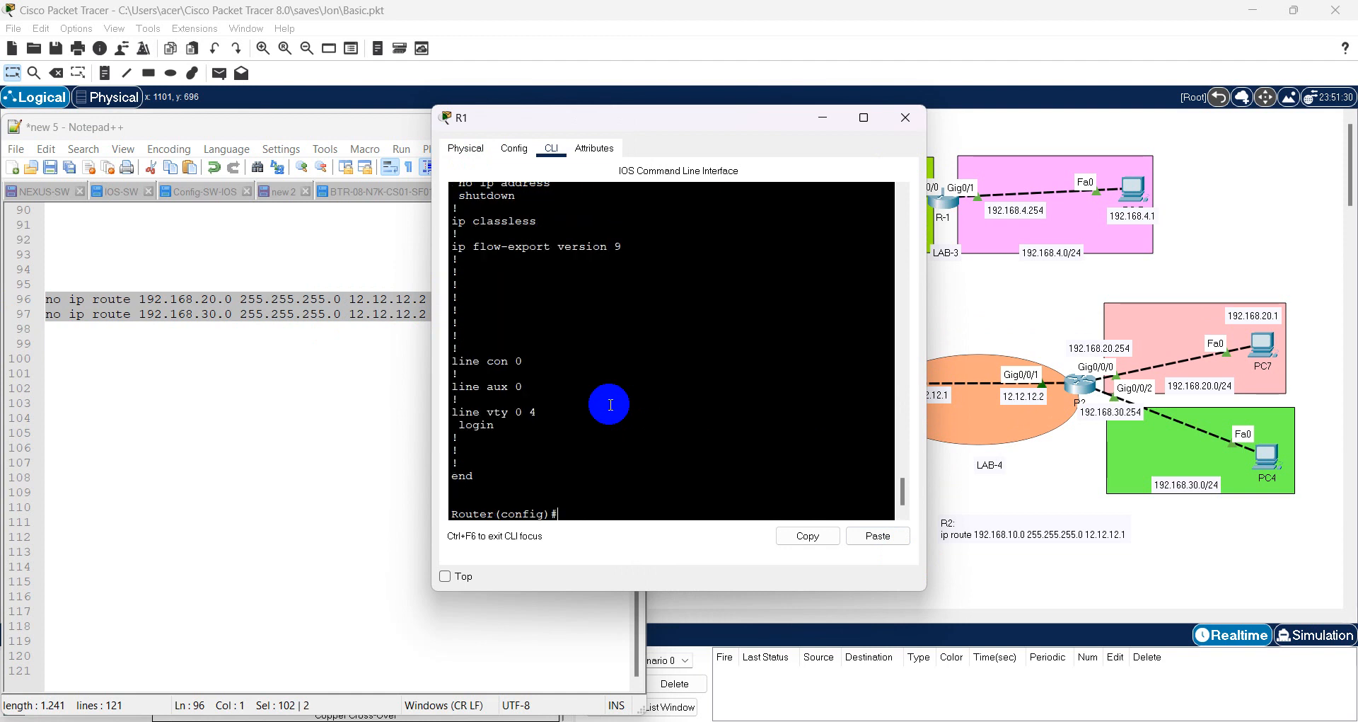
{"action": "scroll", "coordinate": [606, 425], "scroll_direction": "up", "scroll_amount": 7}
{"action": "scroll", "coordinate": [605, 411], "scroll_direction": "down", "scroll_amount": 4}
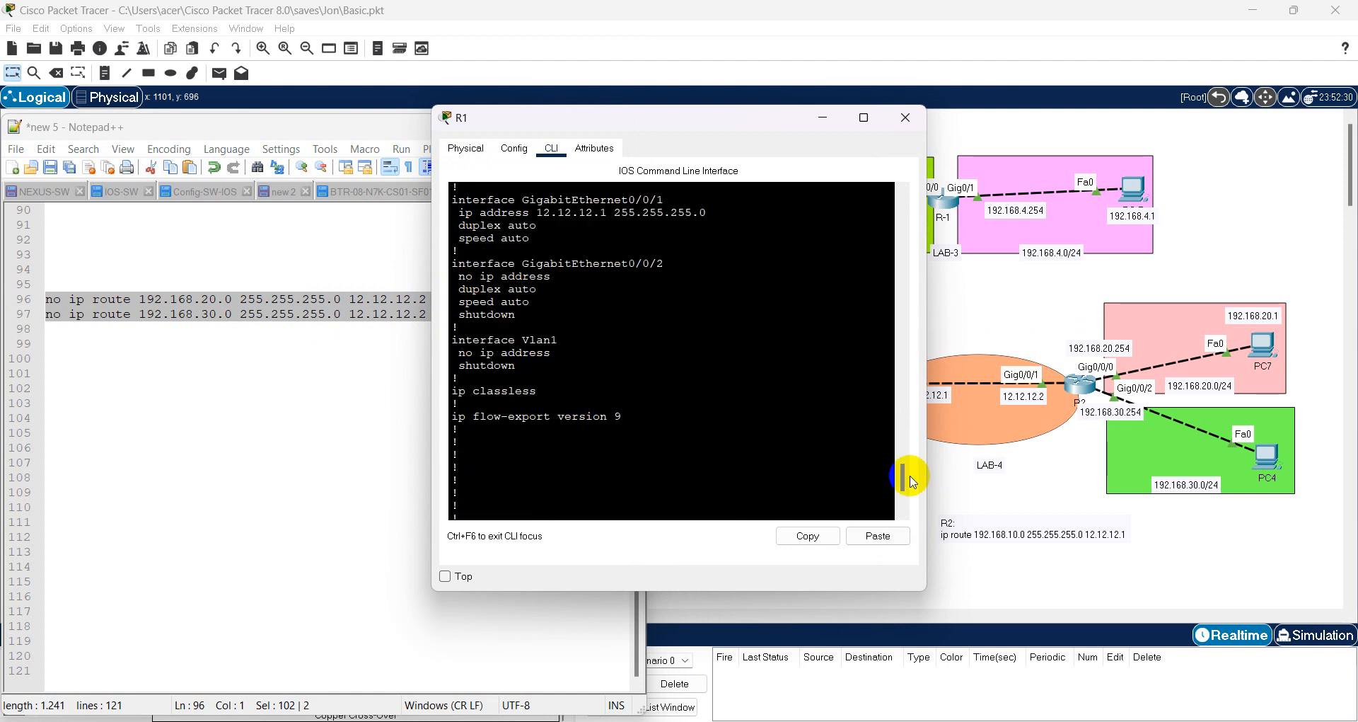
- Open PC6's command prompt and repeat the ping to 192.168.30.1
{"action": "left_click", "coordinate": [1031, 573]}
{"action": "left_click", "coordinate": [710, 400]}
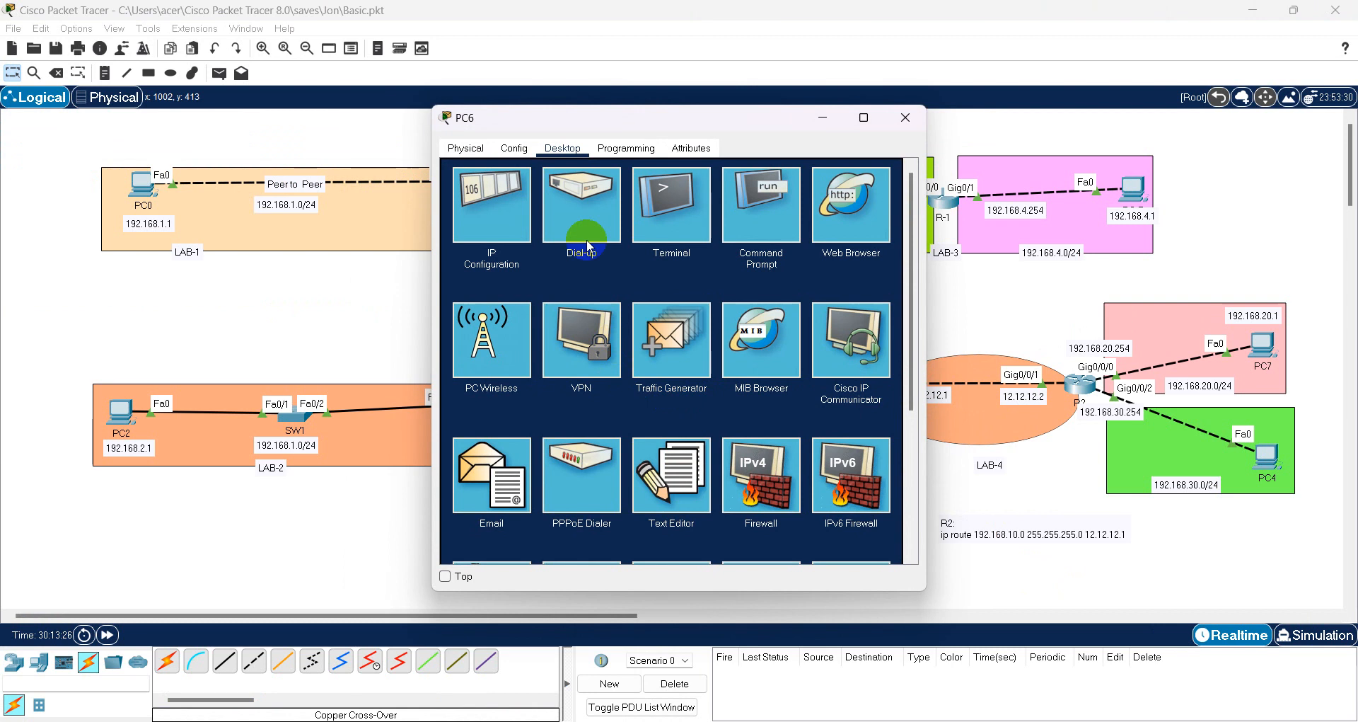
{"action": "left_click", "coordinate": [781, 212]}
{"action": "key", "text": "Return"}
{"action": "key", "text": "Return"}
{"action": "key", "text": "Return"}
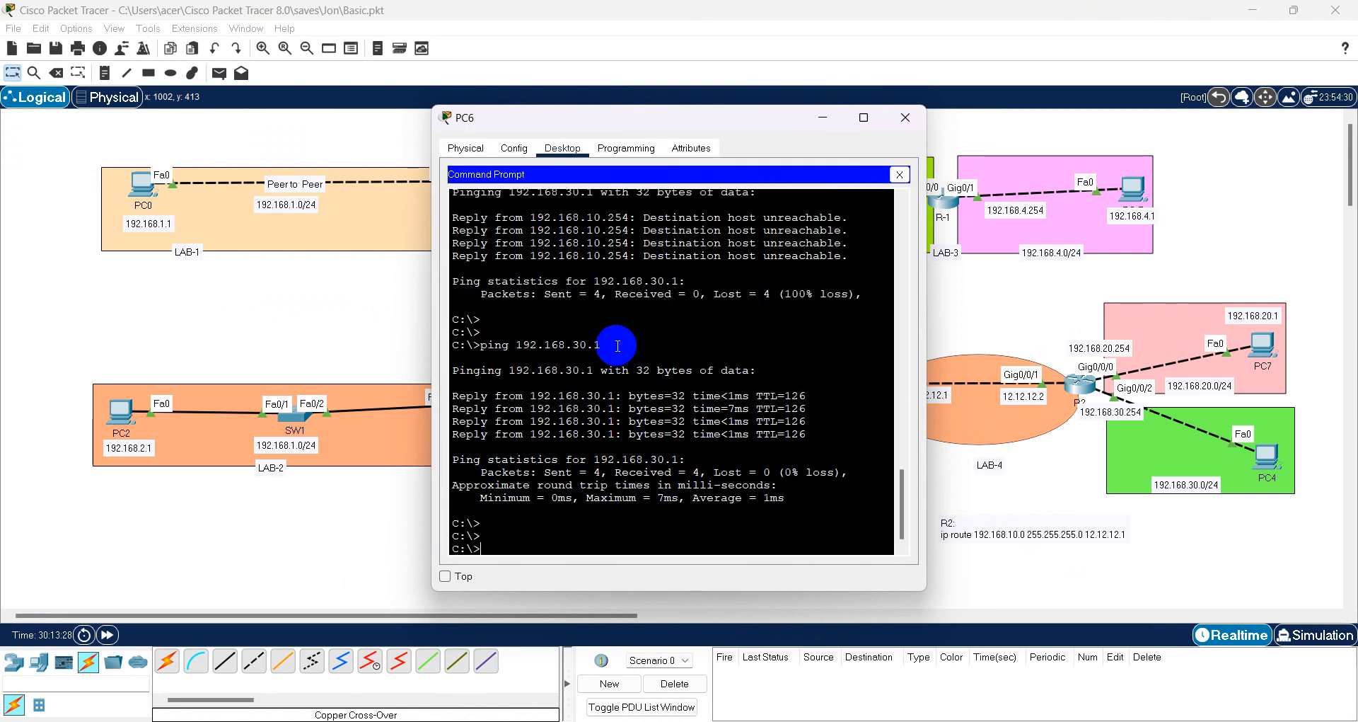
{"action": "key", "text": "Up"}
{"action": "key", "text": "Return"}
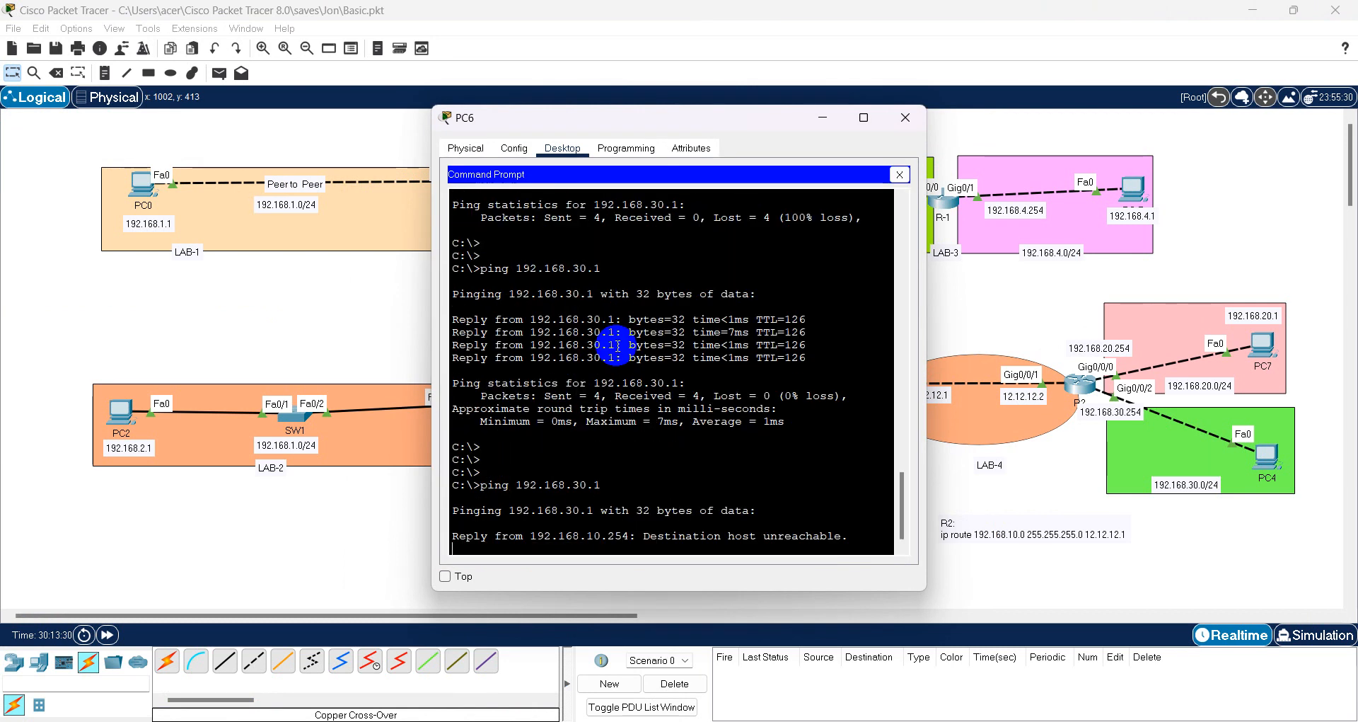
- Examine the replies to PC6's latest ping and return to the topology
{"action": "left_click_drag", "start_coordinate": [476, 508], "coordinate": [693, 444]}
{"action": "left_click_drag", "start_coordinate": [488, 446], "coordinate": [551, 450]}
{"action": "left_click", "coordinate": [823, 466]}
{"action": "left_click", "coordinate": [577, 456]}
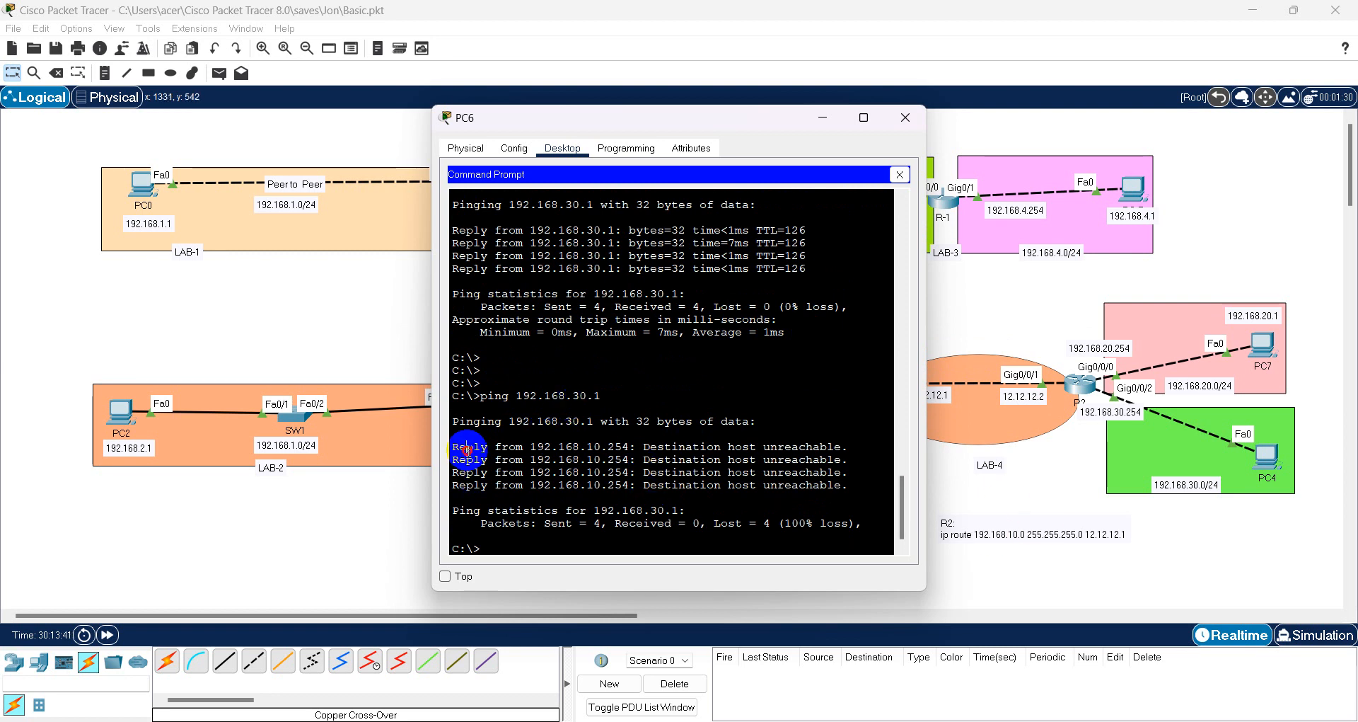
{"action": "left_click_drag", "start_coordinate": [466, 447], "coordinate": [728, 448]}
{"action": "left_click", "coordinate": [757, 459]}
{"action": "left_click", "coordinate": [1017, 491]}
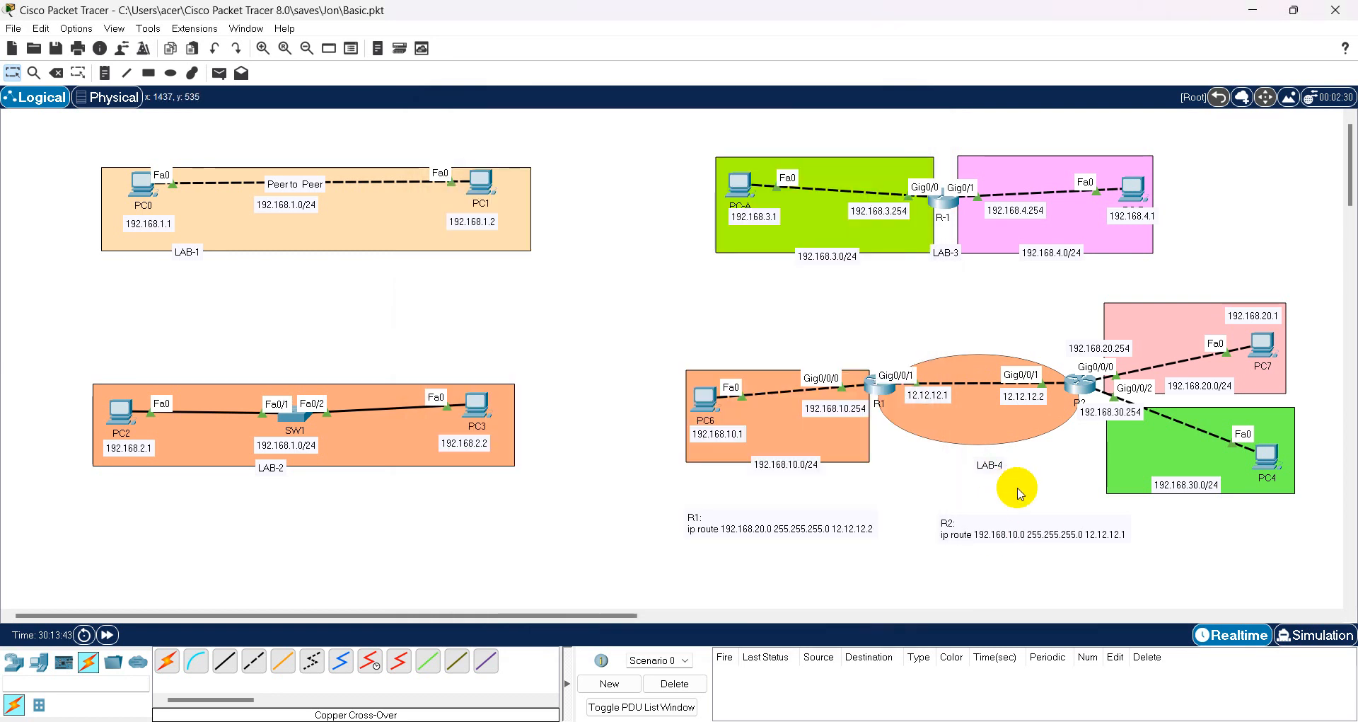
- Add a default route on R1 with "ip route 0.0.0.0 0.0.0.0 12.12.12.2"
{"action": "left_click", "coordinate": [878, 388]}
{"action": "key", "text": "Return"}
{"action": "key", "text": "Return"}
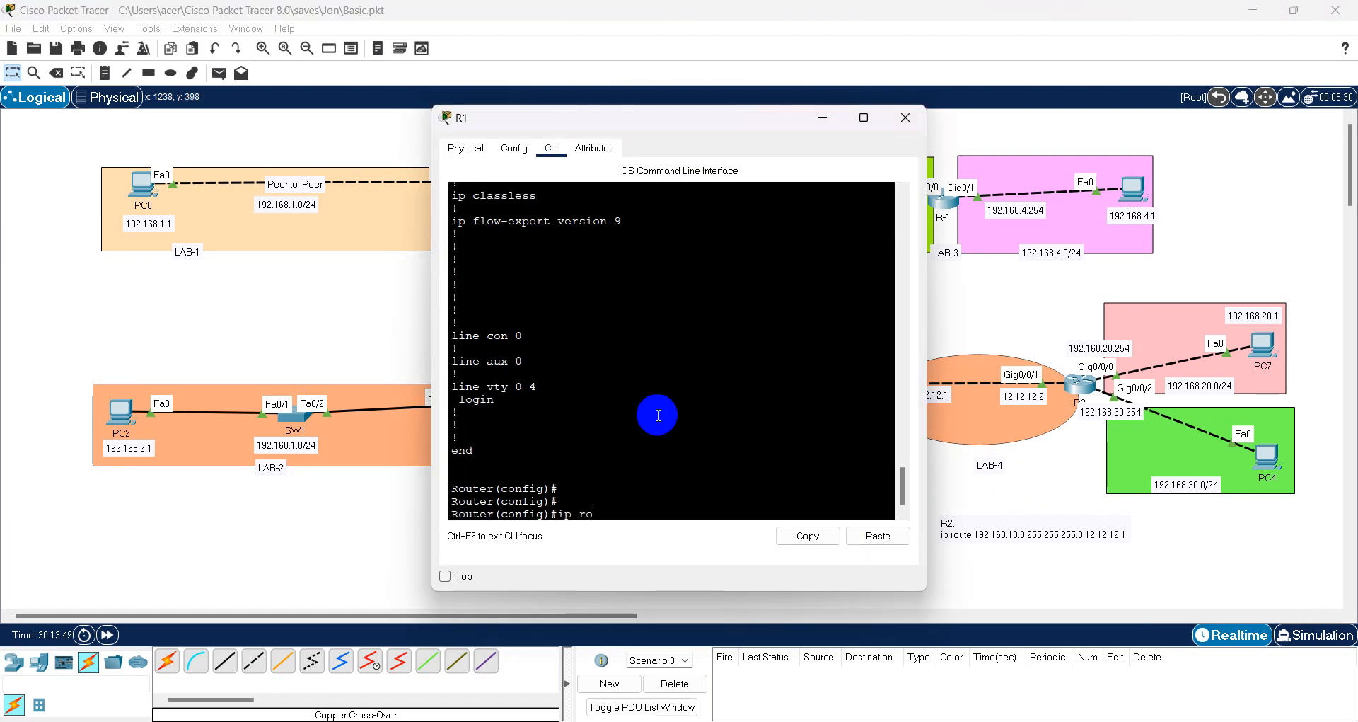
{"action": "type", "text": "ip ro"}
{"action": "key", "text": "Tab"}
{"action": "type", "text": "u"}
{"action": "key", "text": "Tab"}
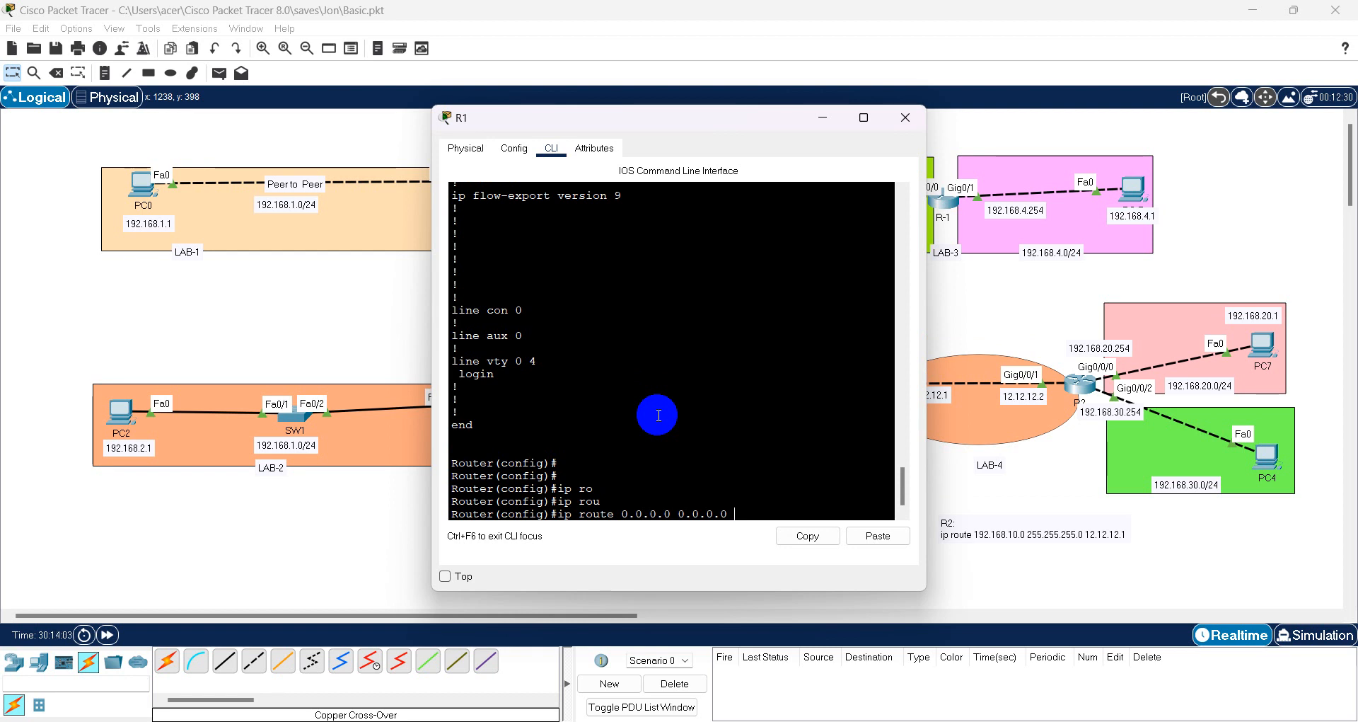
{"action": "type", "text": "12.12.12.2"}
{"action": "key", "text": "Return"}
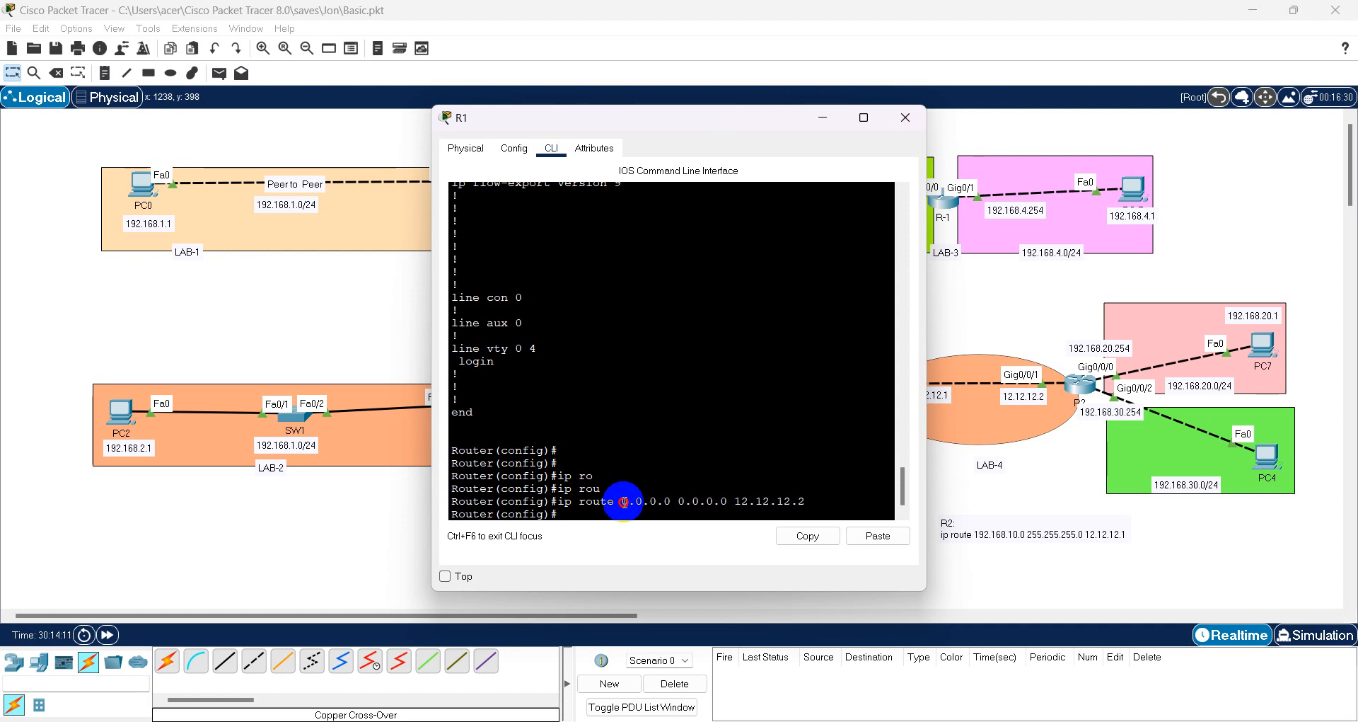
- Highlight the default route's destination and mask, and the whole route command, in R1's terminal
{"action": "left_click", "coordinate": [737, 493]}
{"action": "left_click_drag", "start_coordinate": [622, 501], "coordinate": [729, 502]}
{"action": "left_click", "coordinate": [720, 501]}
{"action": "left_click_drag", "start_coordinate": [625, 505], "coordinate": [730, 504]}
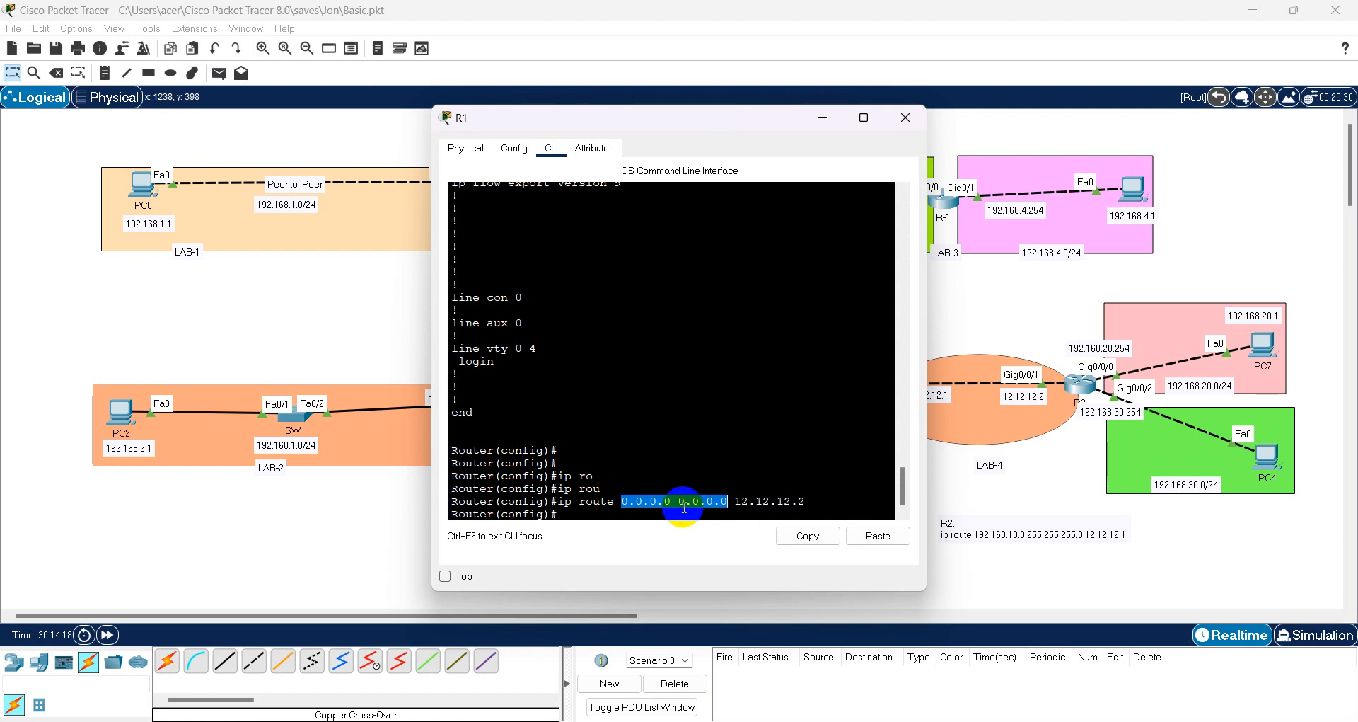
{"action": "left_click", "coordinate": [739, 506]}
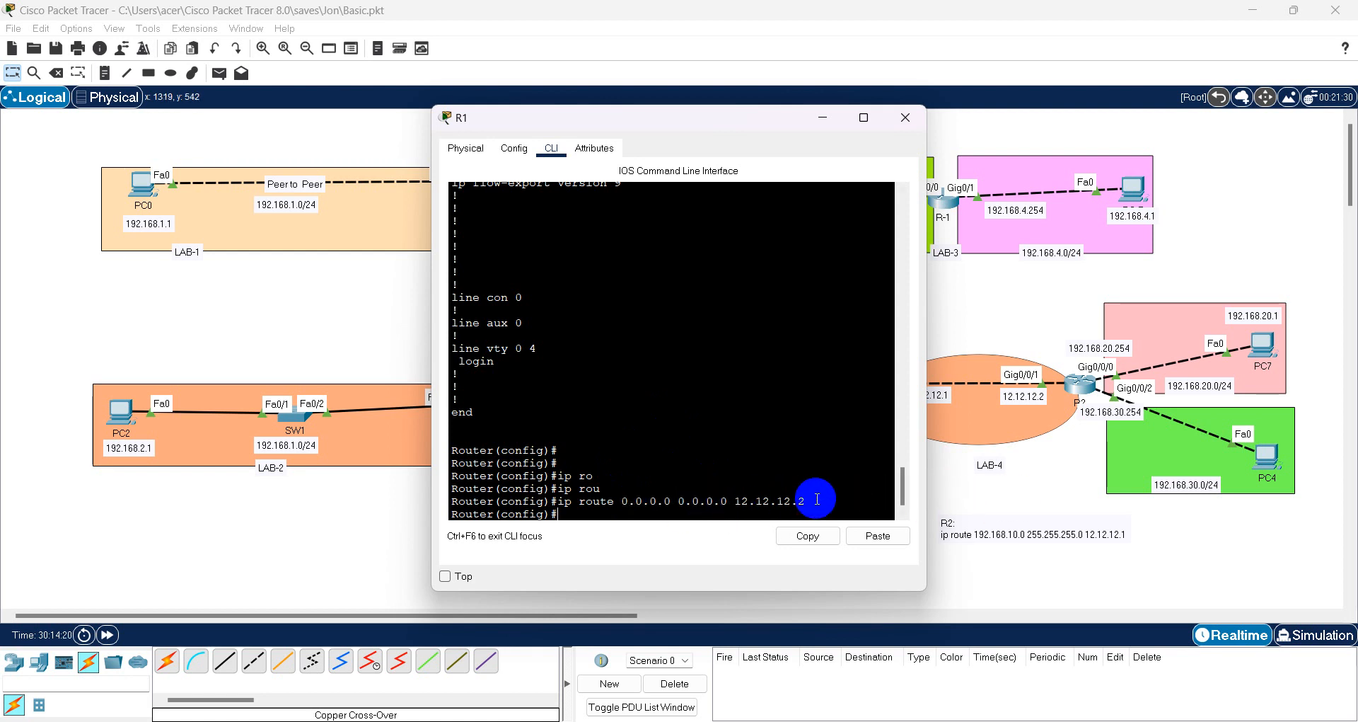
{"action": "left_click_drag", "start_coordinate": [817, 499], "coordinate": [562, 499]}
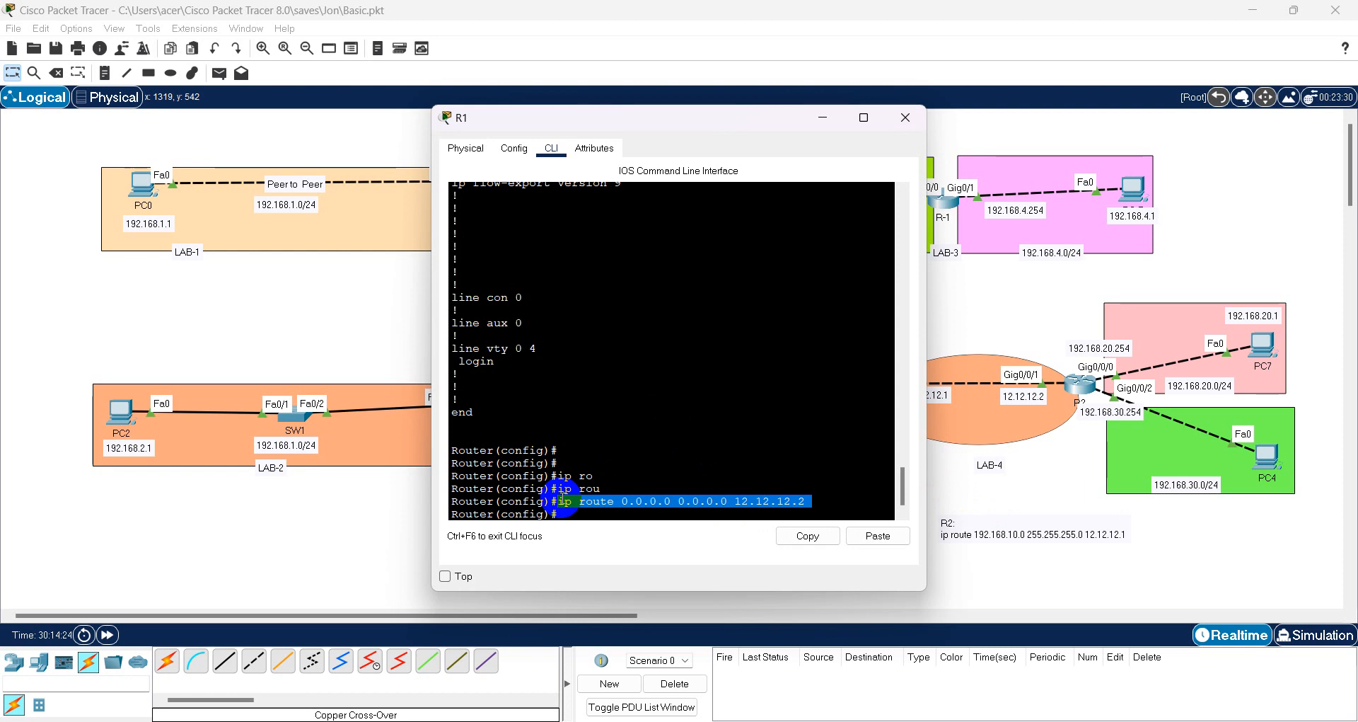
- Display R1's routing table with "do sh ip ro", highlight the static default route entry, and return to the topology
{"action": "key", "text": "Return"}
{"action": "type", "text": "d"}
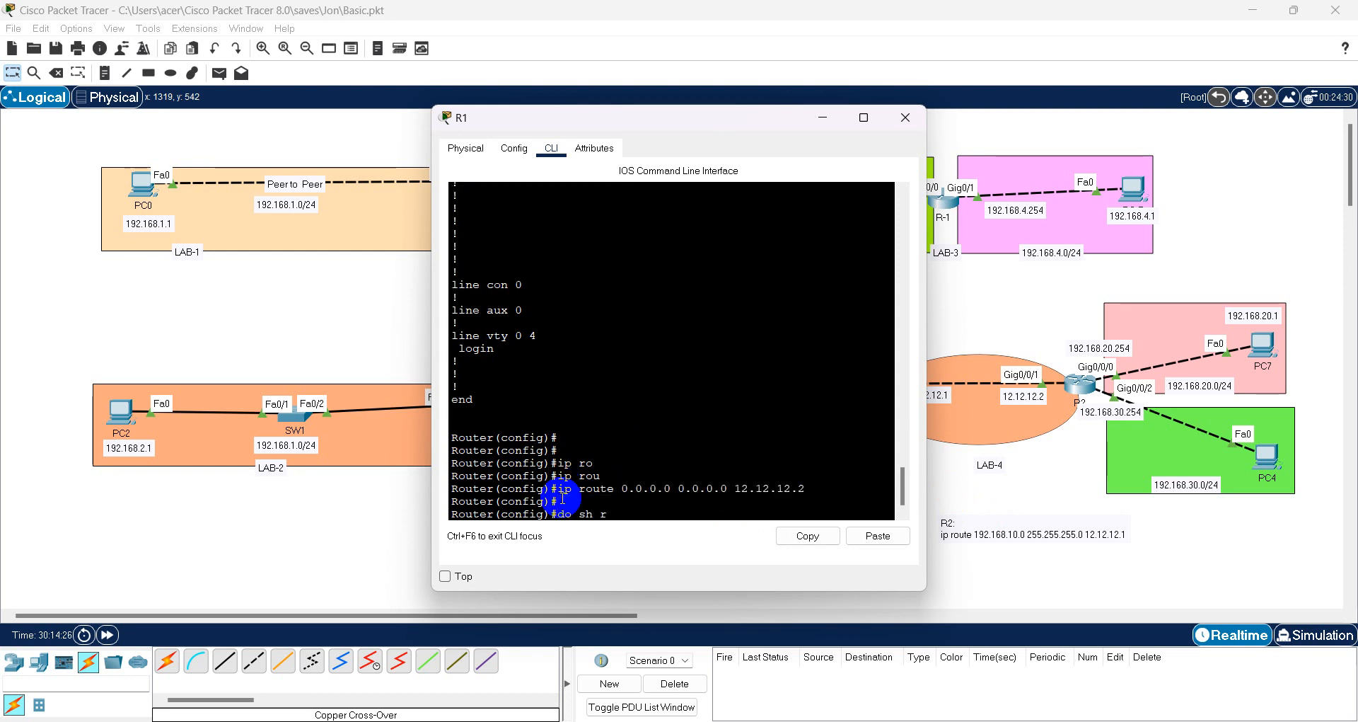
{"action": "type", "text": "o sh r"}
{"action": "key", "text": "BackSpace"}
{"action": "type", "text": "ip ro"}
{"action": "key", "text": "Return"}
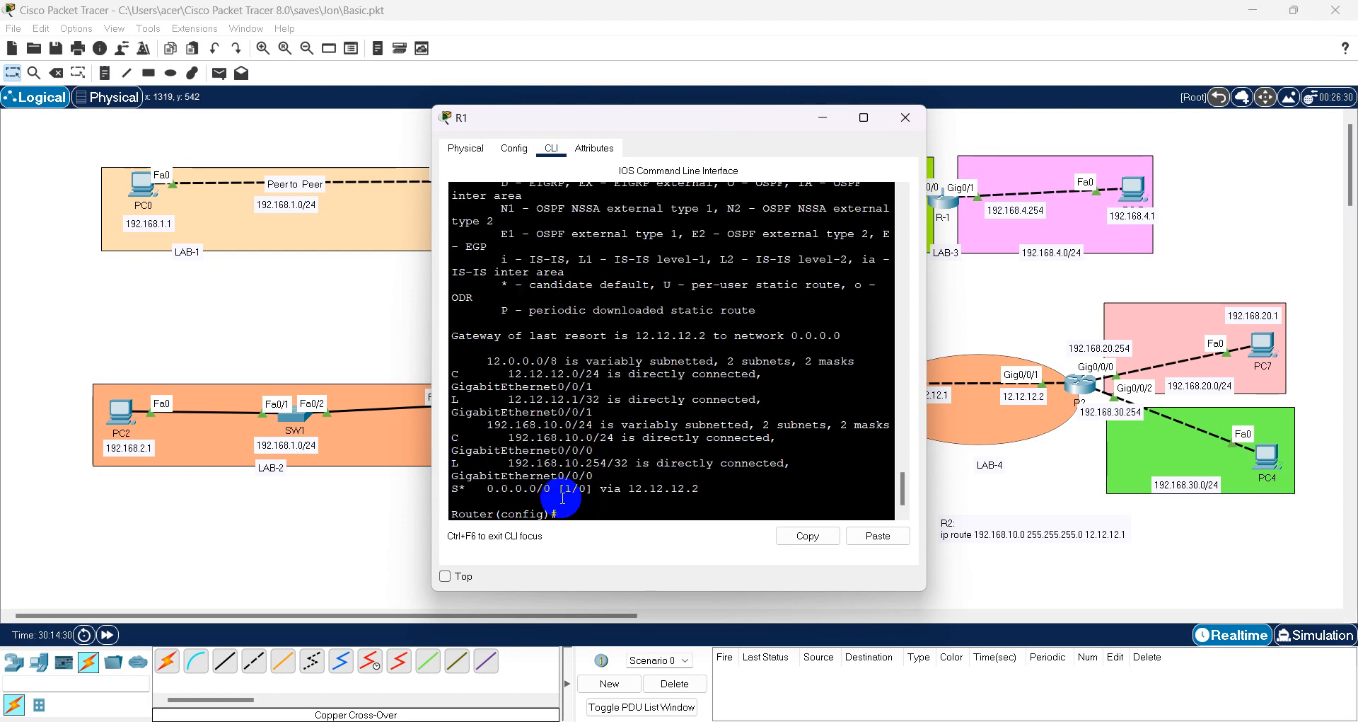
{"action": "left_click_drag", "start_coordinate": [451, 490], "coordinate": [711, 492]}
{"action": "left_click", "coordinate": [1044, 497]}
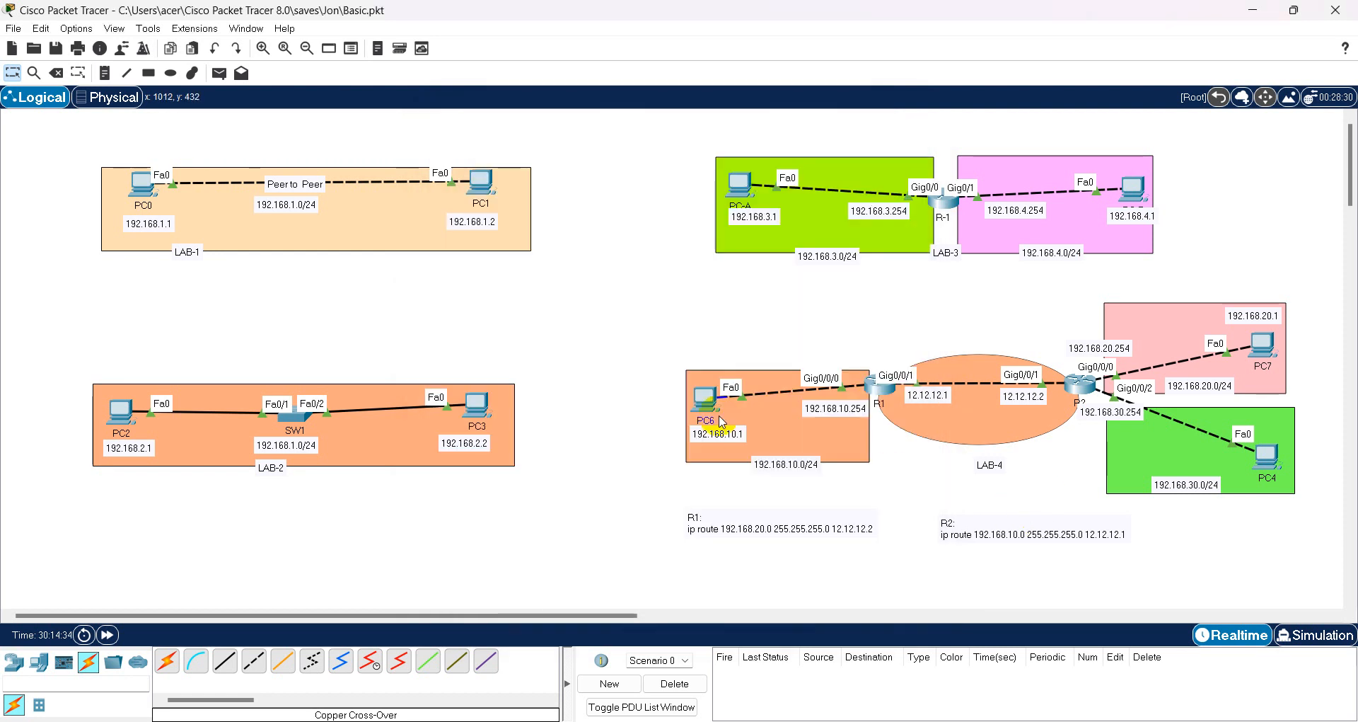
- Open PC6's command prompt, repeat the ping to 192.168.30.1, and stop it after a few replies
{"action": "left_click", "coordinate": [704, 400]}
{"action": "key", "text": "Return"}
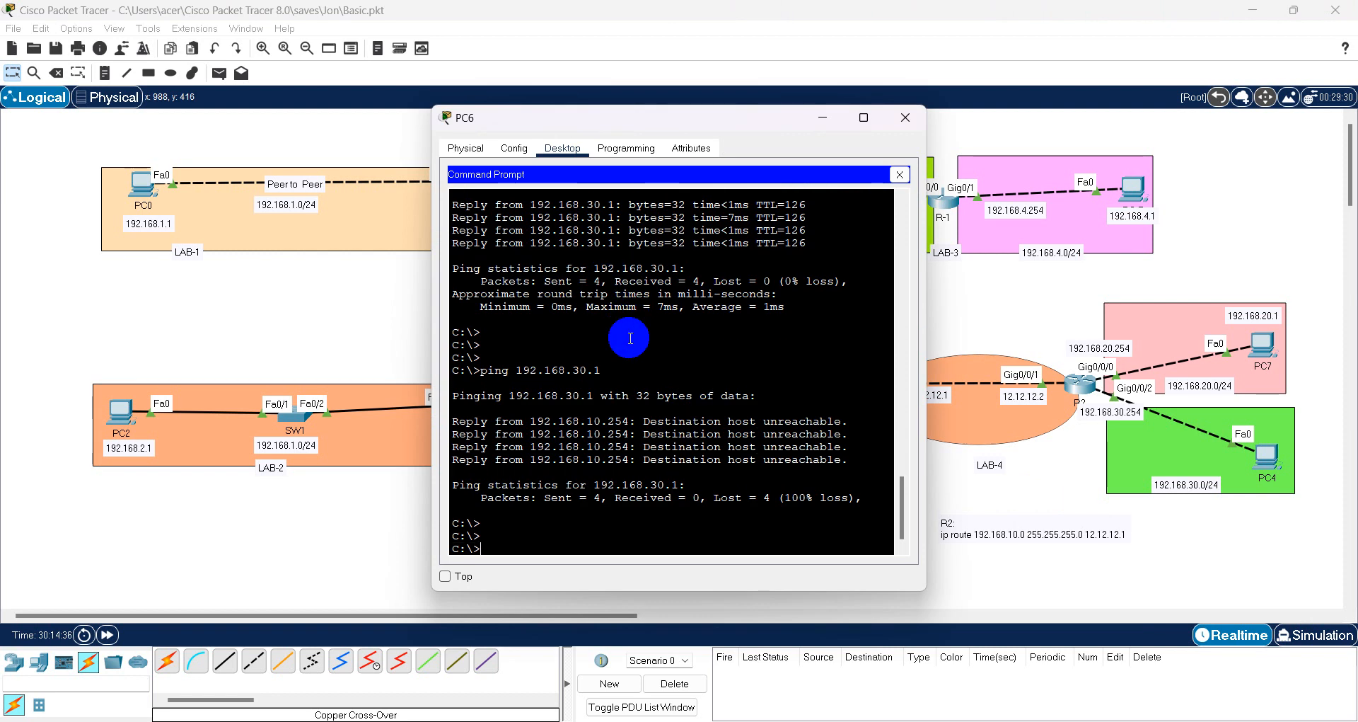
{"action": "key", "text": "Up"}
{"action": "key", "text": "Return"}
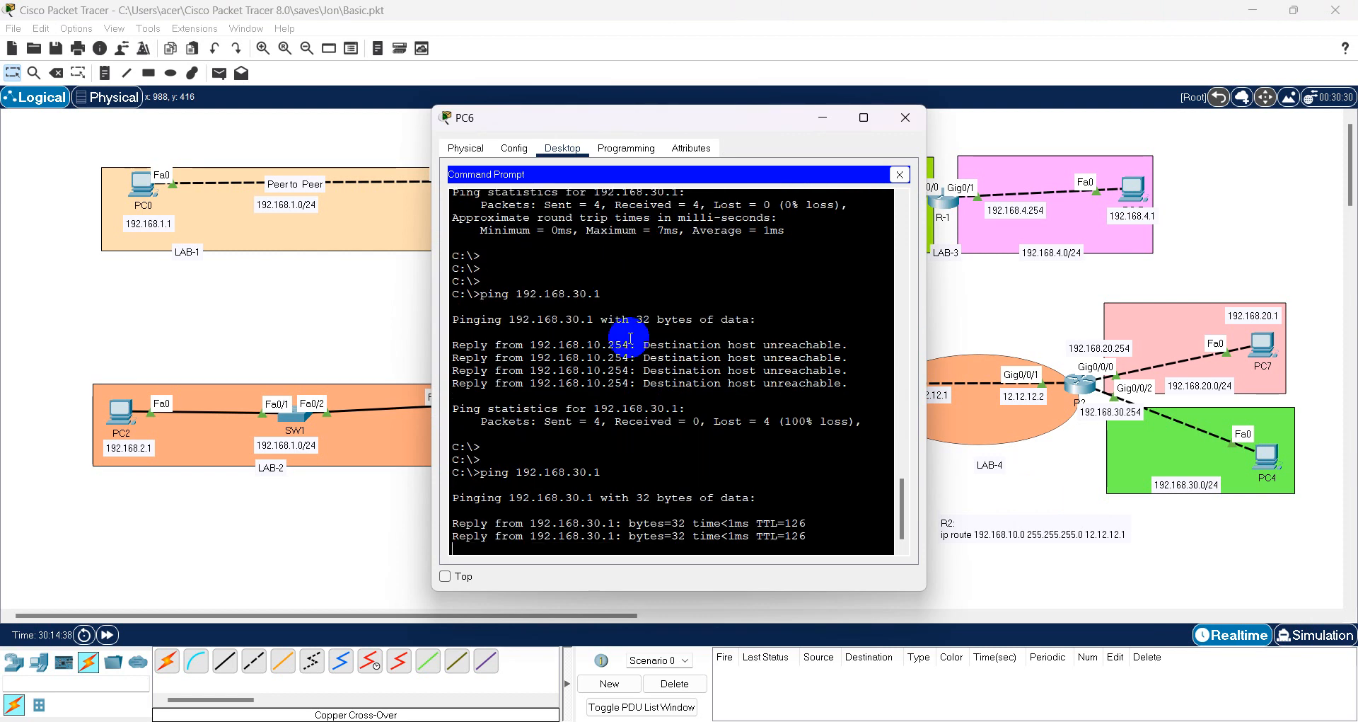
{"action": "key", "text": "ctrl+c"}
- Ping 192.168.20.1 from PC6 and interrupt the ping after a few replies
{"action": "key", "text": "Up"}
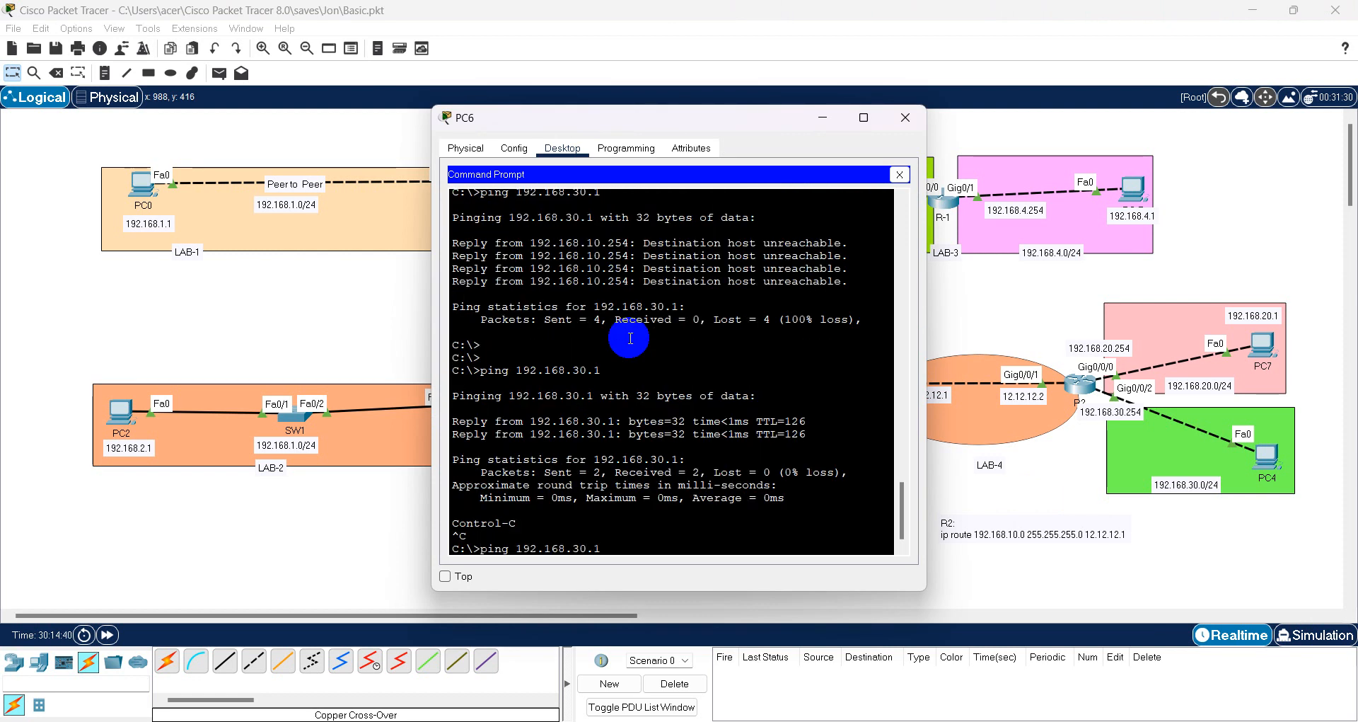
{"action": "key", "text": "Return"}
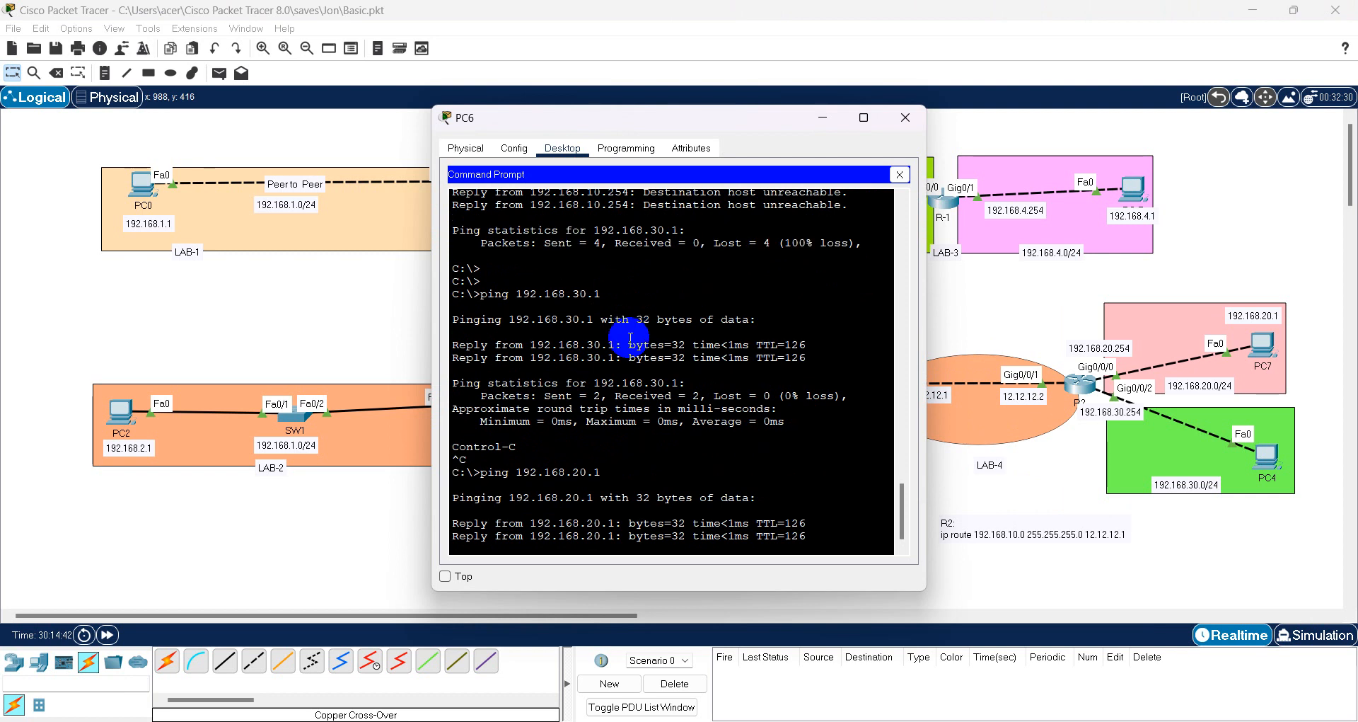
{"action": "key", "text": "ctrl+c"}
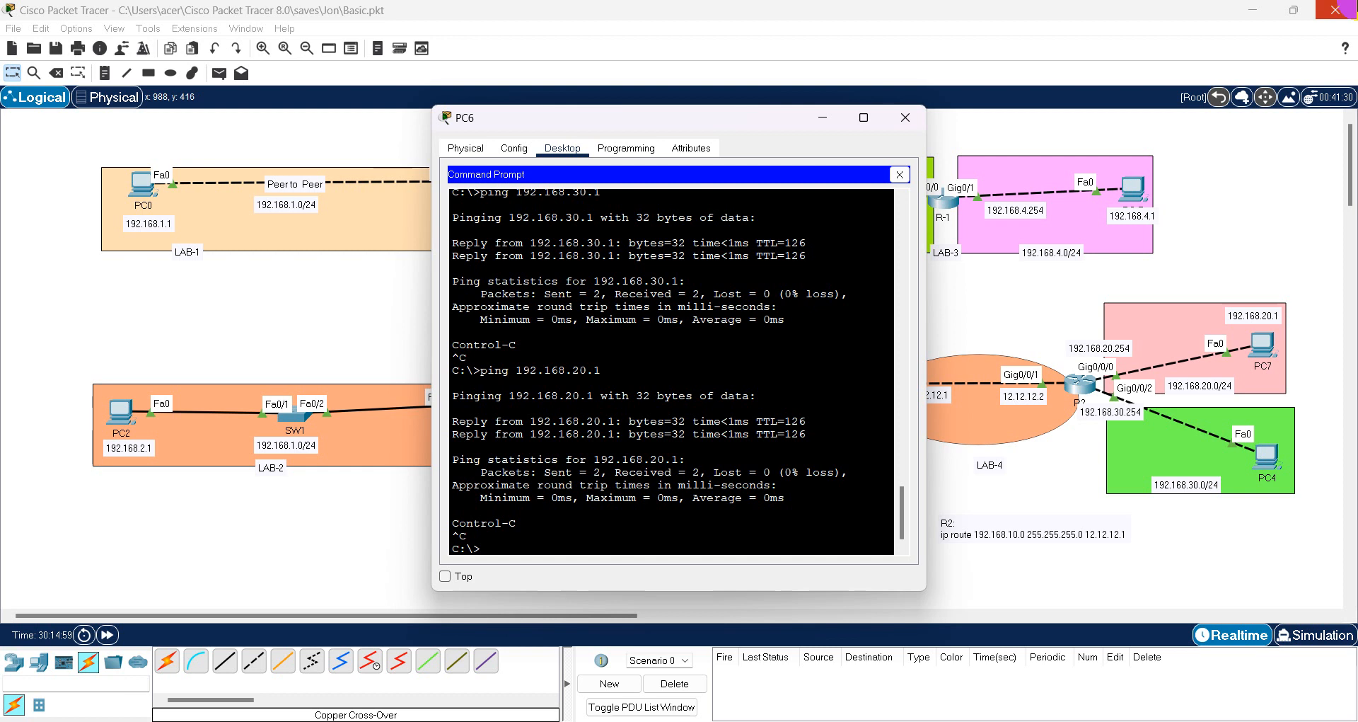
- Switch to the PNETLab topology in the browser and bring up R1's SuperPuTTY console, positioned beside the diagram
{"action": "left_click", "coordinate": [409, 721]}
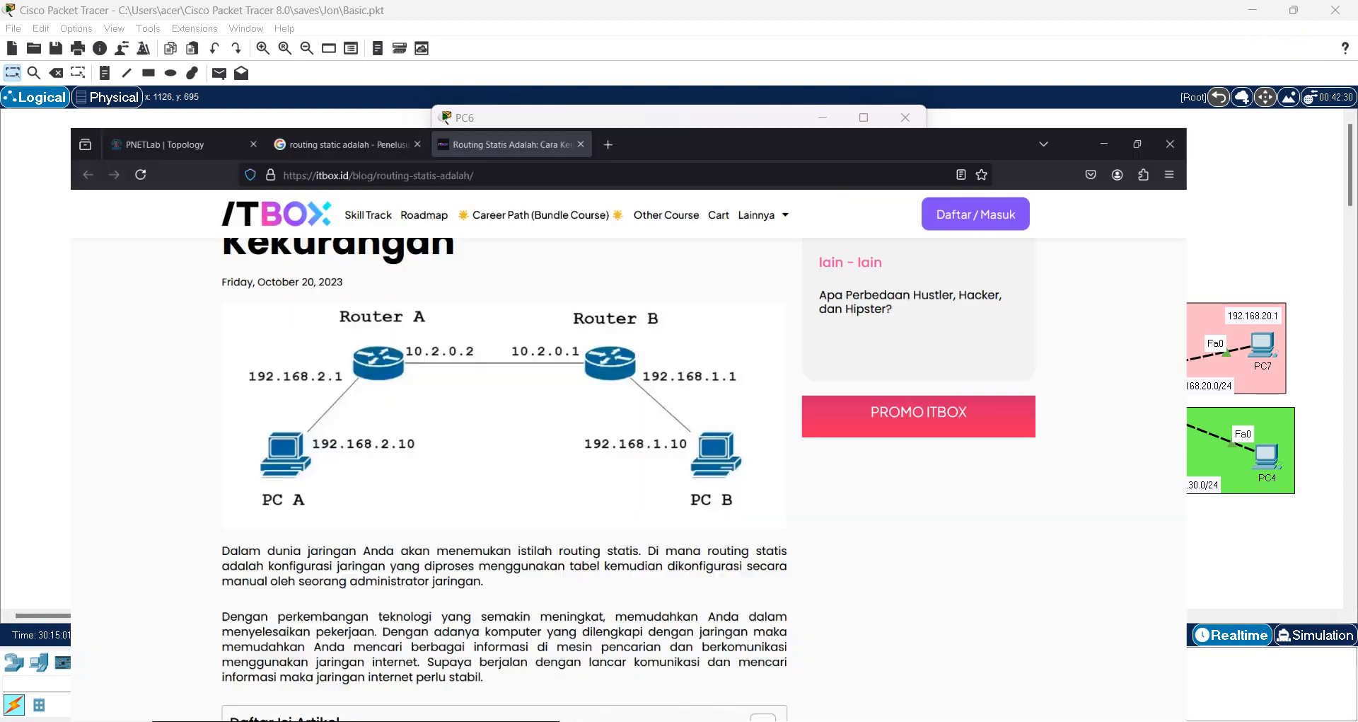
{"action": "left_click", "coordinate": [409, 721]}
{"action": "left_click", "coordinate": [409, 721]}
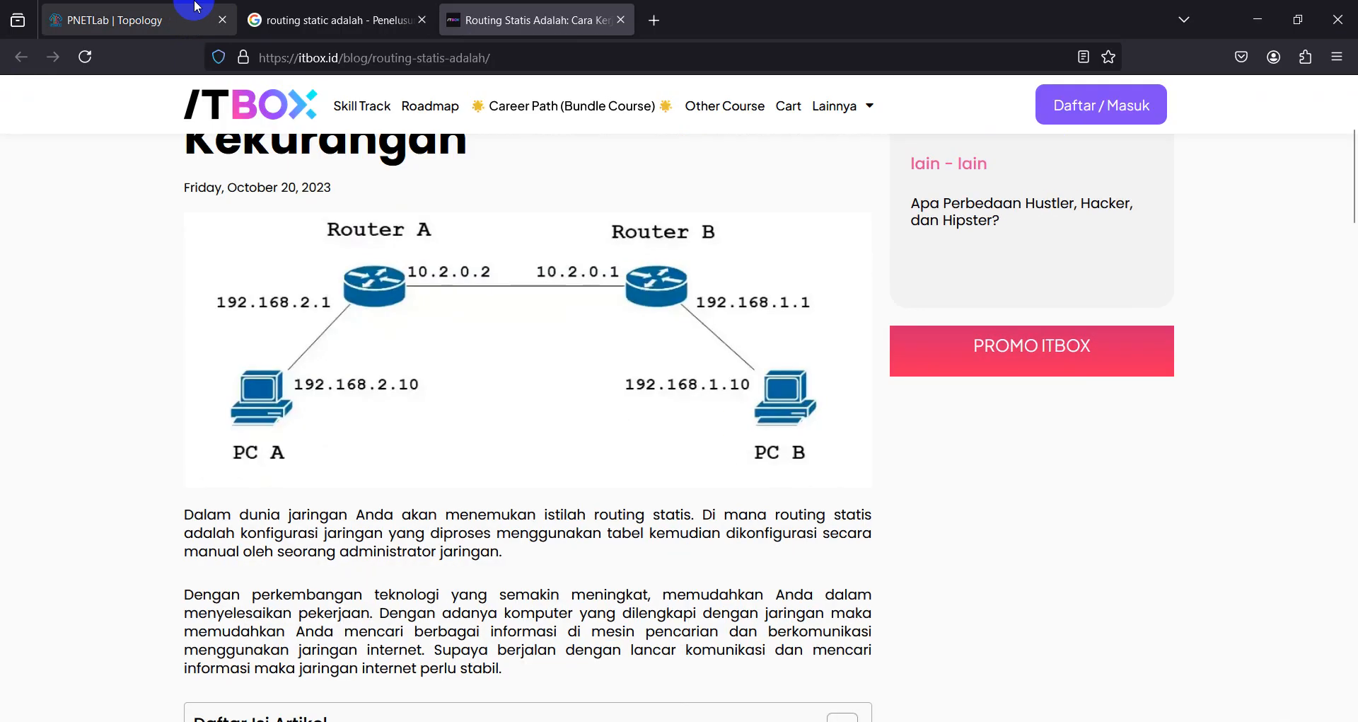
{"action": "left_click", "coordinate": [99, 21]}
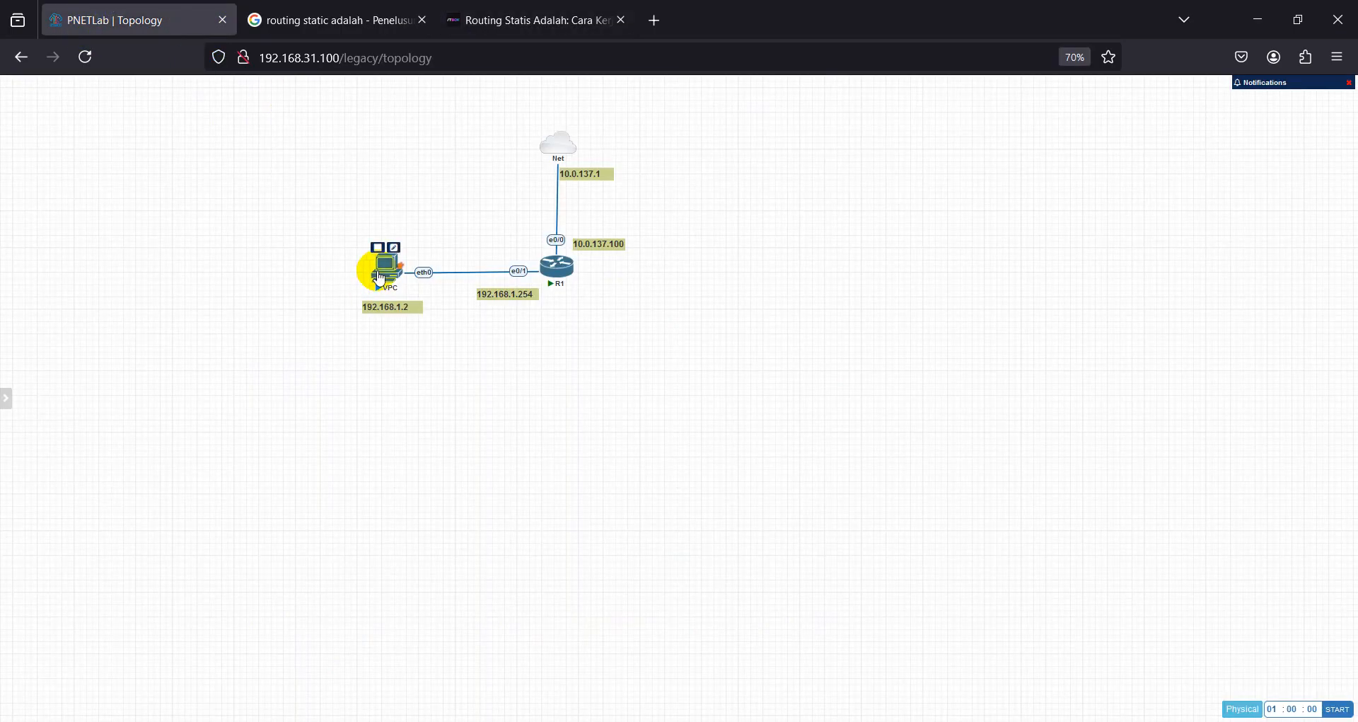
{"action": "left_click", "coordinate": [785, 721]}
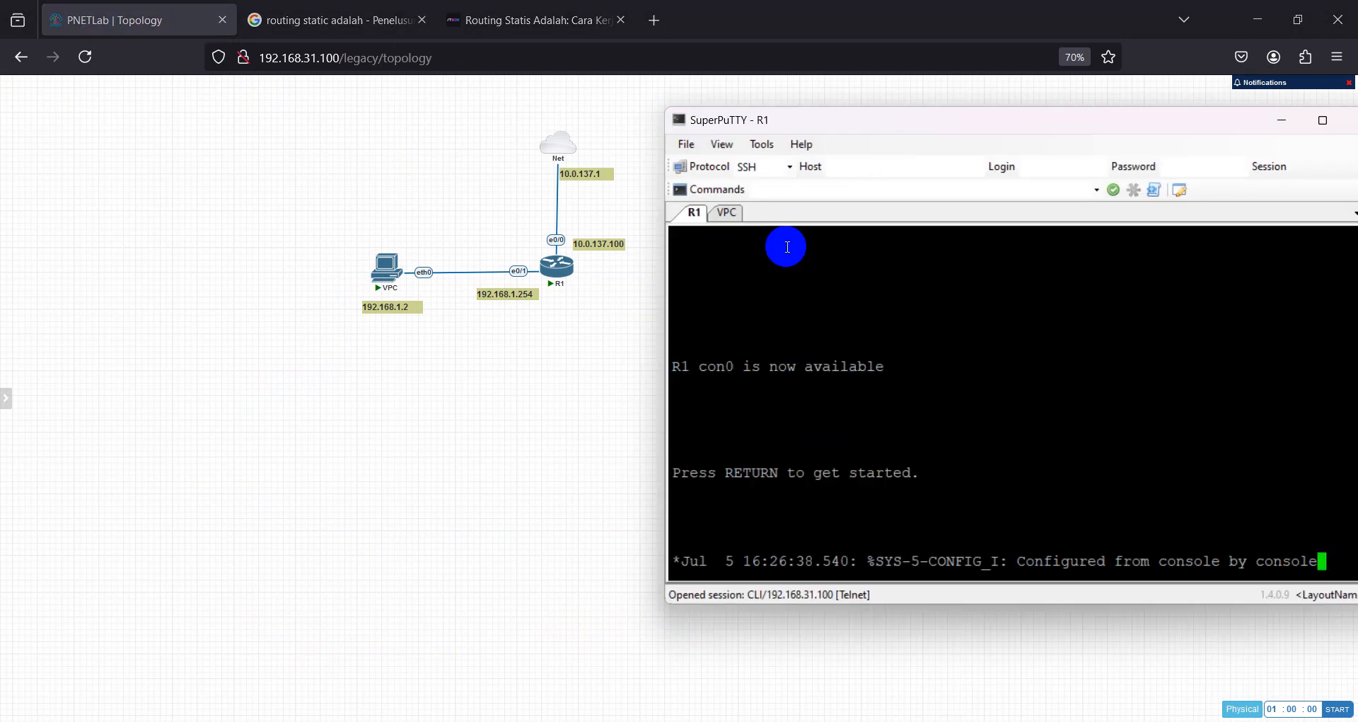
{"action": "left_click_drag", "start_coordinate": [815, 127], "coordinate": [815, 105]}
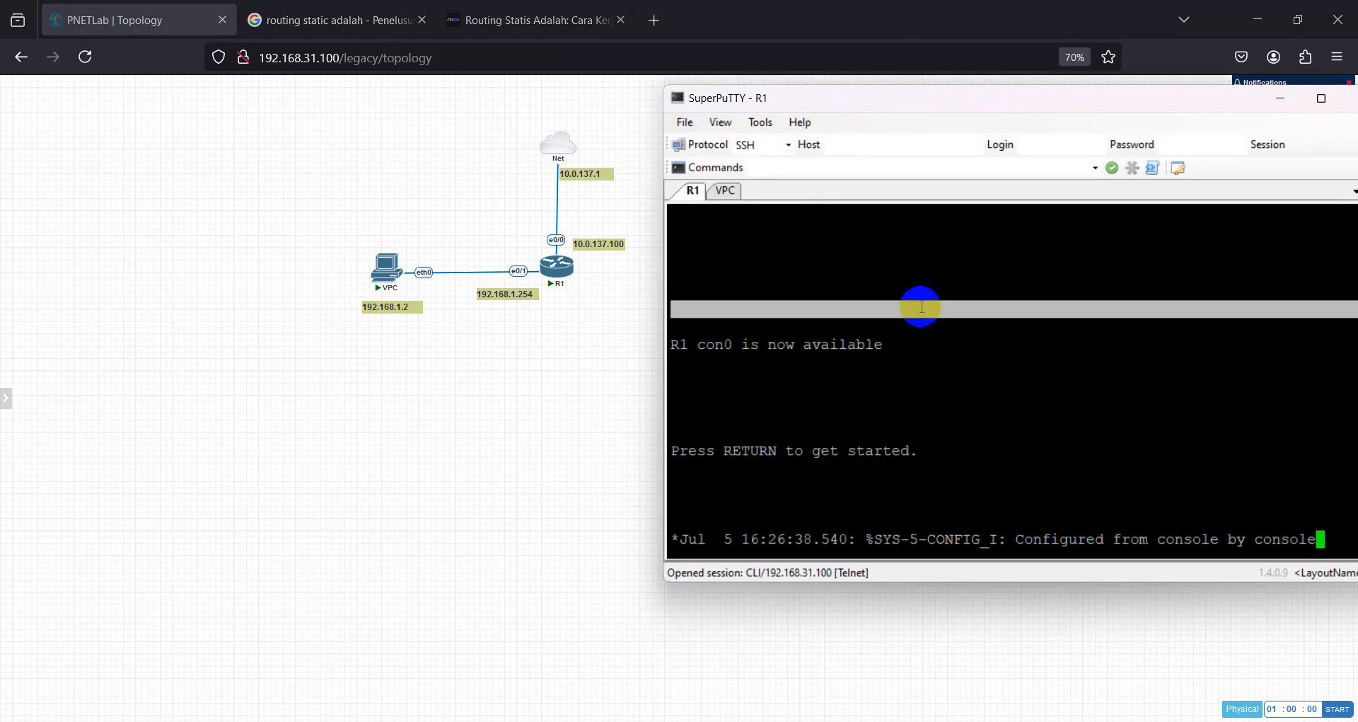
- Wake R1's console, ping 8.8.8.8 from the router, and highlight the ping command
{"action": "key", "text": "Return"}
{"action": "key", "text": "Return"}
{"action": "key", "text": "Return"}
{"action": "key", "text": "Return"}
{"action": "key", "text": "Return"}
{"action": "key", "text": "Return"}
{"action": "key", "text": "Return"}
{"action": "type", "text": "ping 8.8.8.8"}
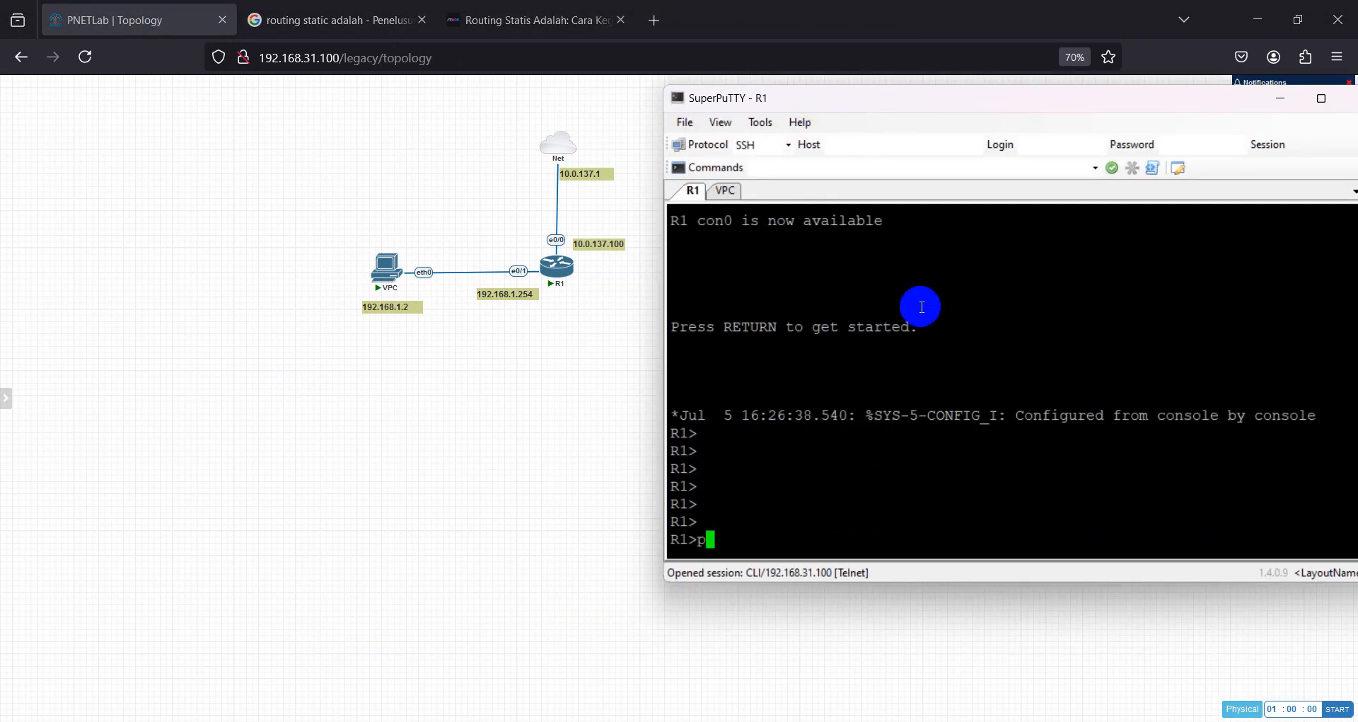
{"action": "key", "text": "Return"}
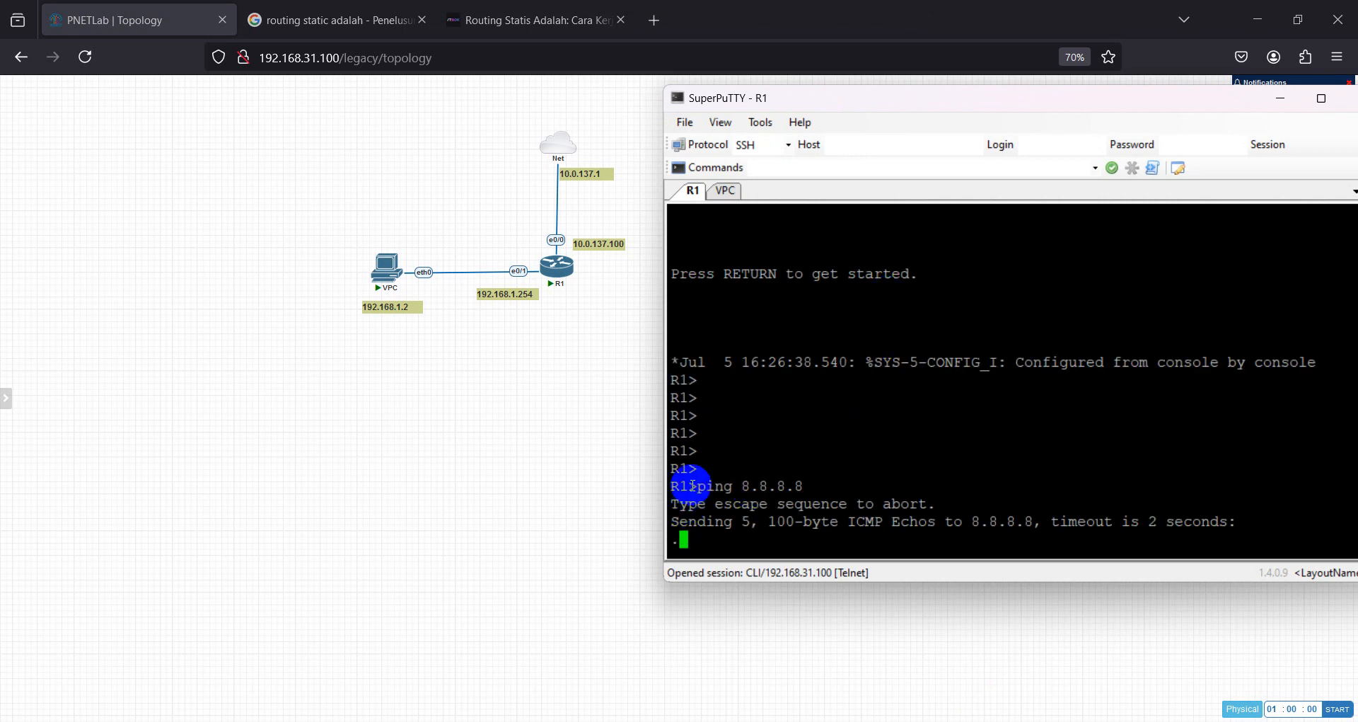
{"action": "left_click_drag", "start_coordinate": [692, 485], "coordinate": [819, 472]}
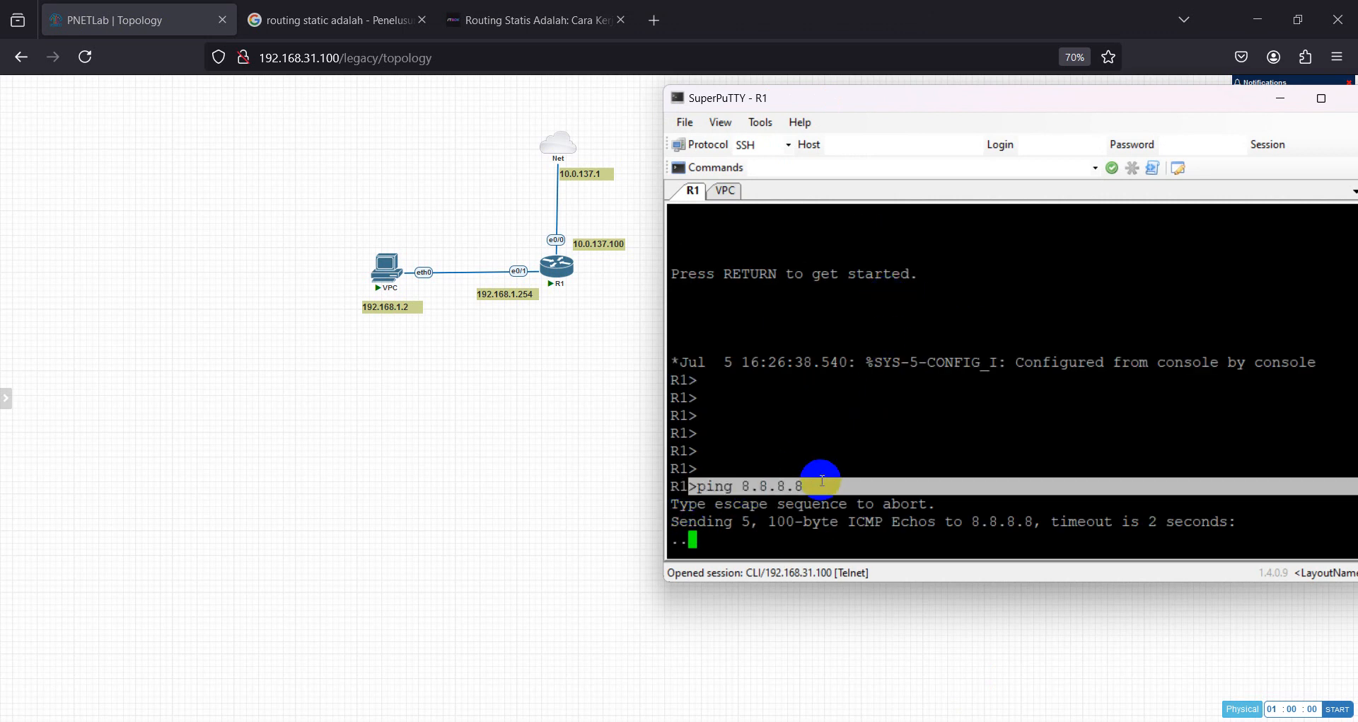
{"action": "double_click", "coordinate": [821, 450]}
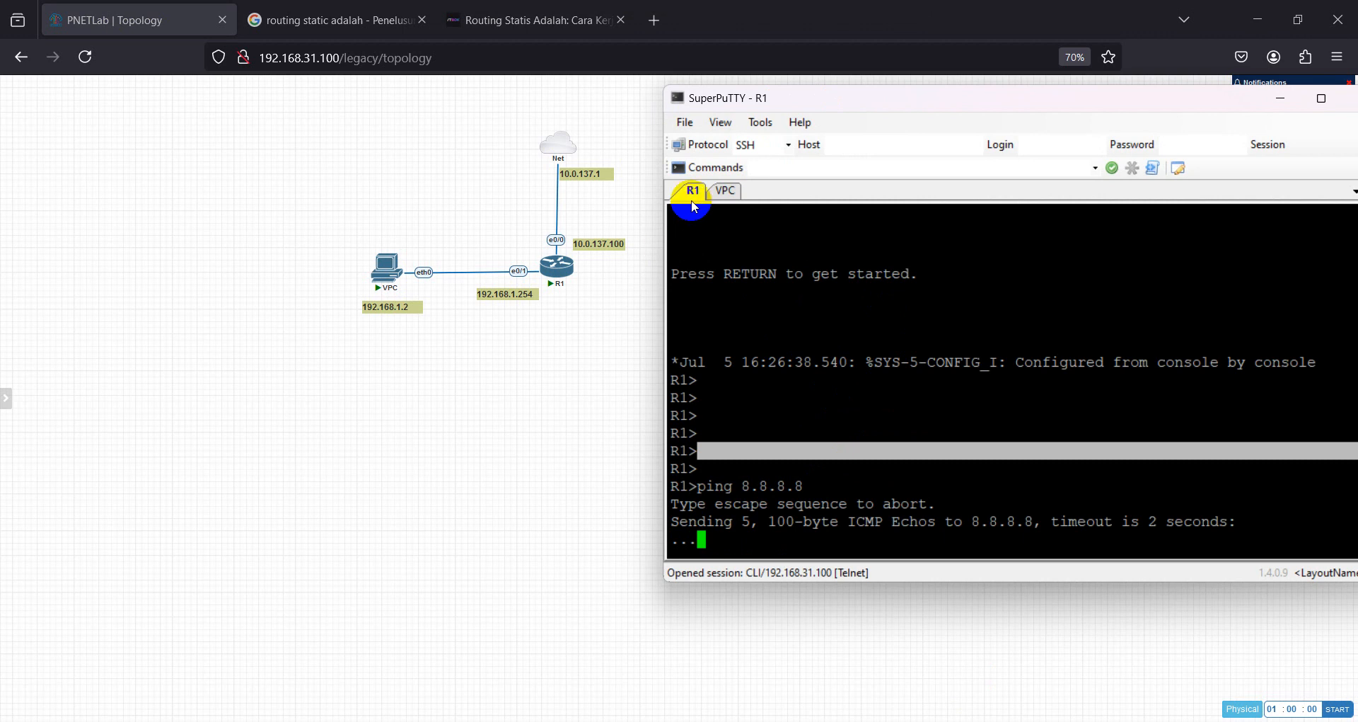
- Ping 8.8.8.8 from the VPC console, highlight the command, and stop the ping
{"action": "left_click", "coordinate": [723, 189]}
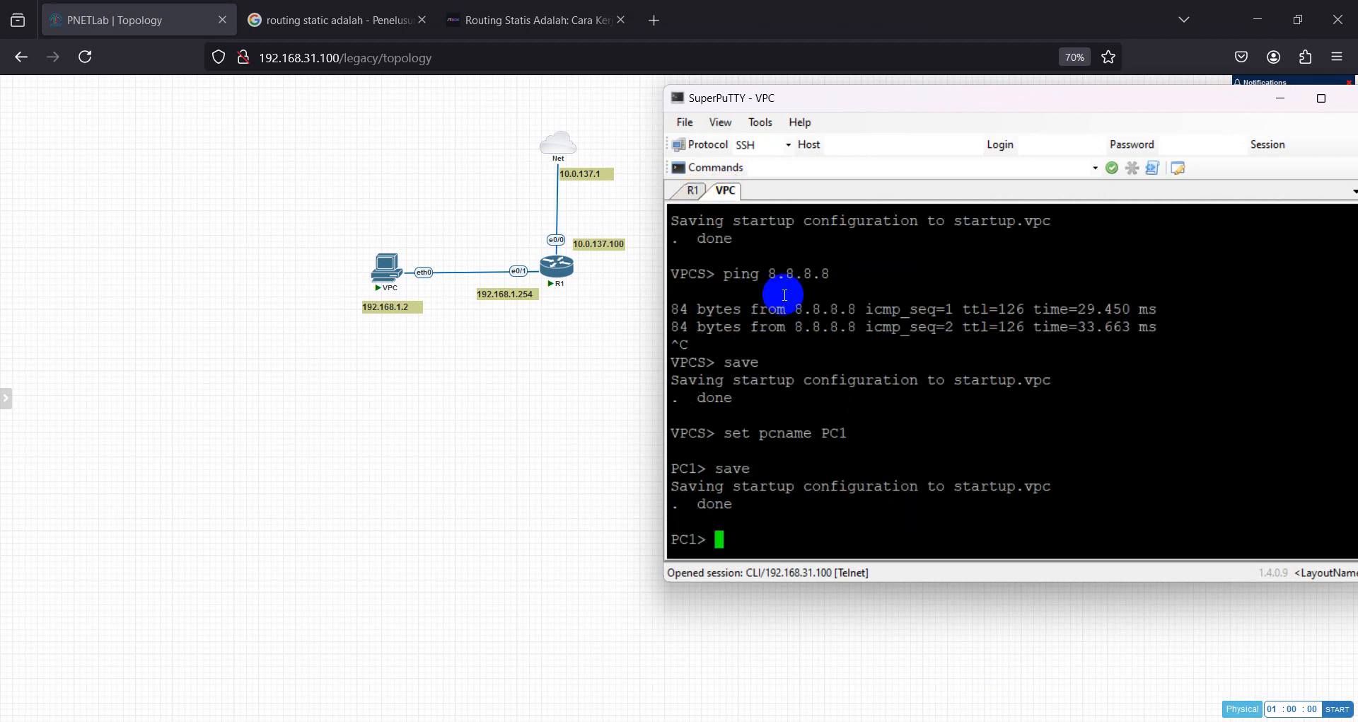
{"action": "type", "text": "ping 8.8.8.8"}
{"action": "key", "text": "Return"}
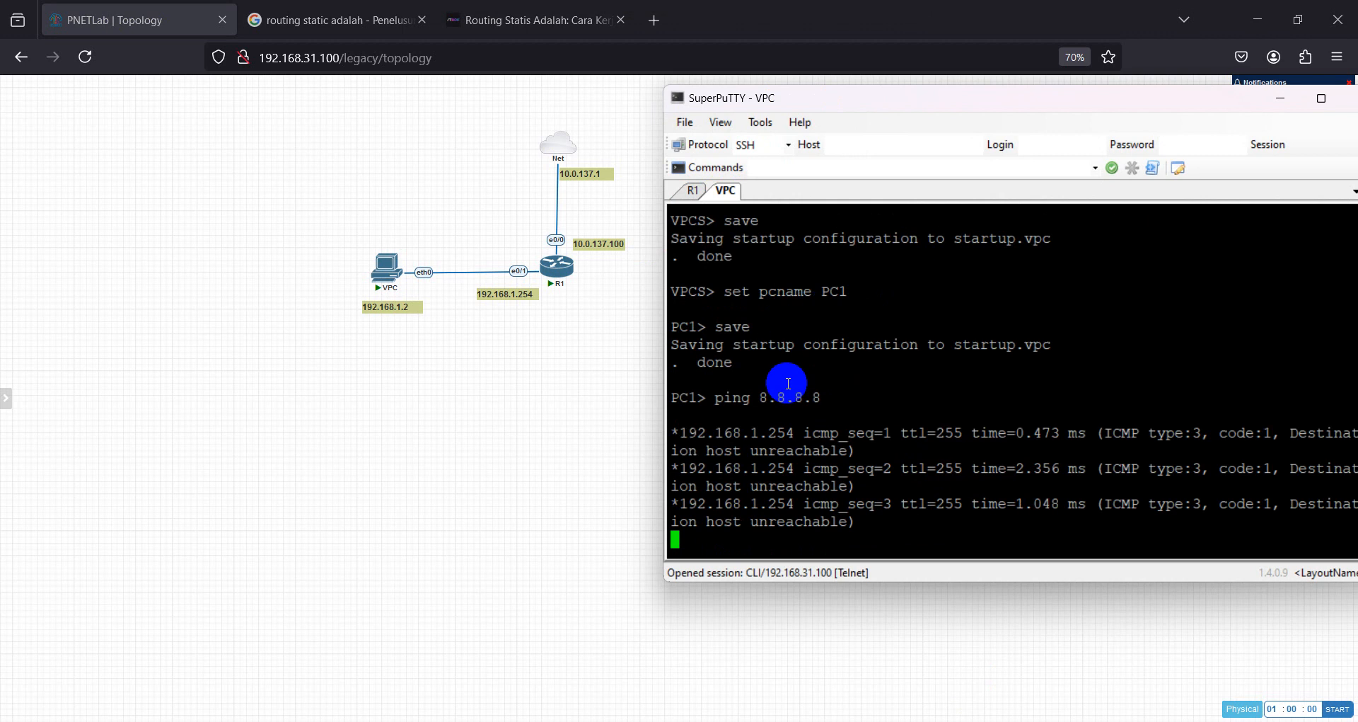
{"action": "left_click_drag", "start_coordinate": [713, 397], "coordinate": [825, 398]}
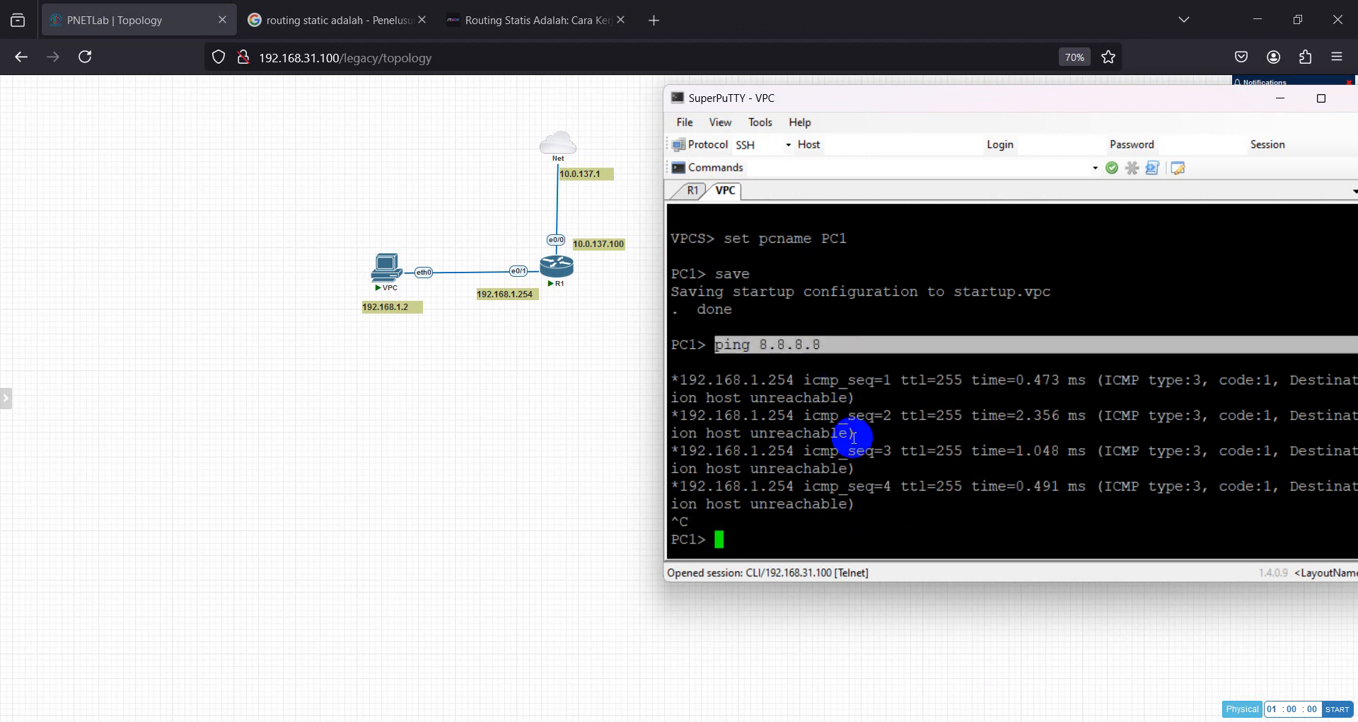
- Enter privileged mode and global configuration mode in R1's console with "ena" and "conf t"
{"action": "left_click", "coordinate": [693, 190]}
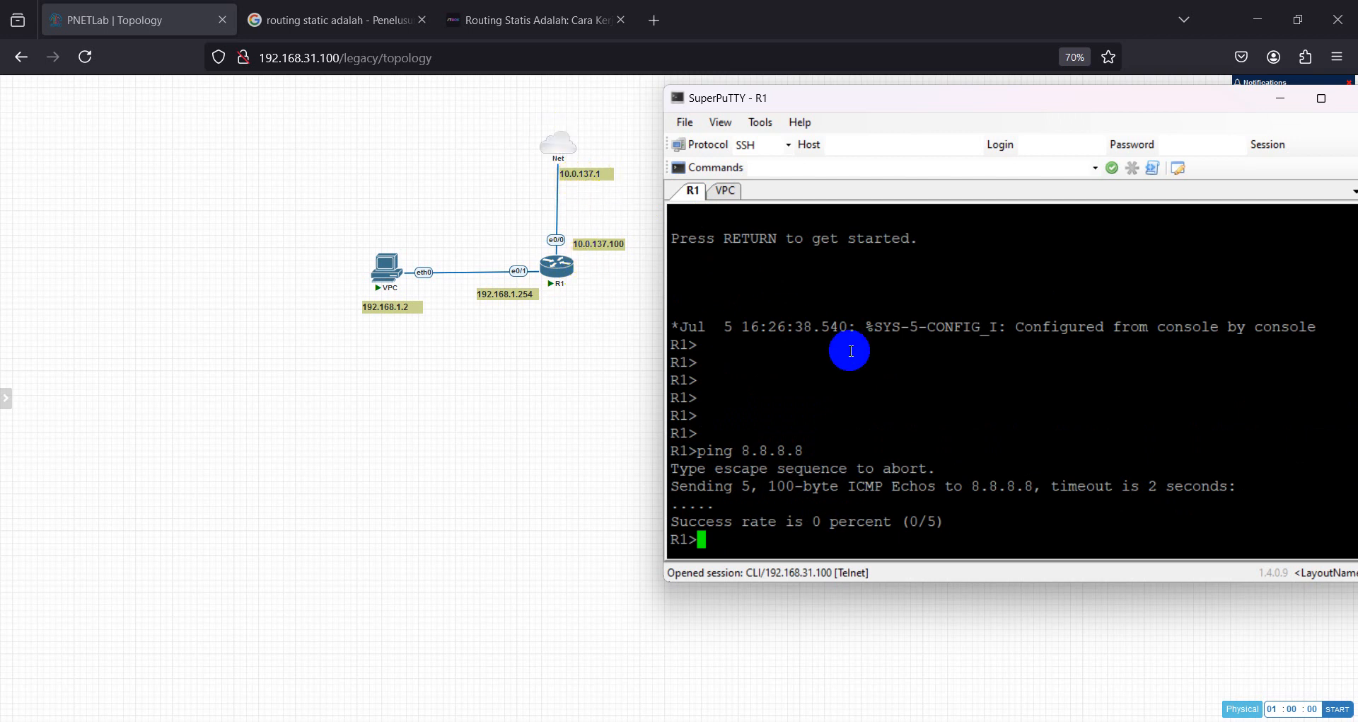
{"action": "key", "text": "Return"}
{"action": "type", "text": "ena"}
{"action": "key", "text": "Return"}
{"action": "type", "text": "conf"}
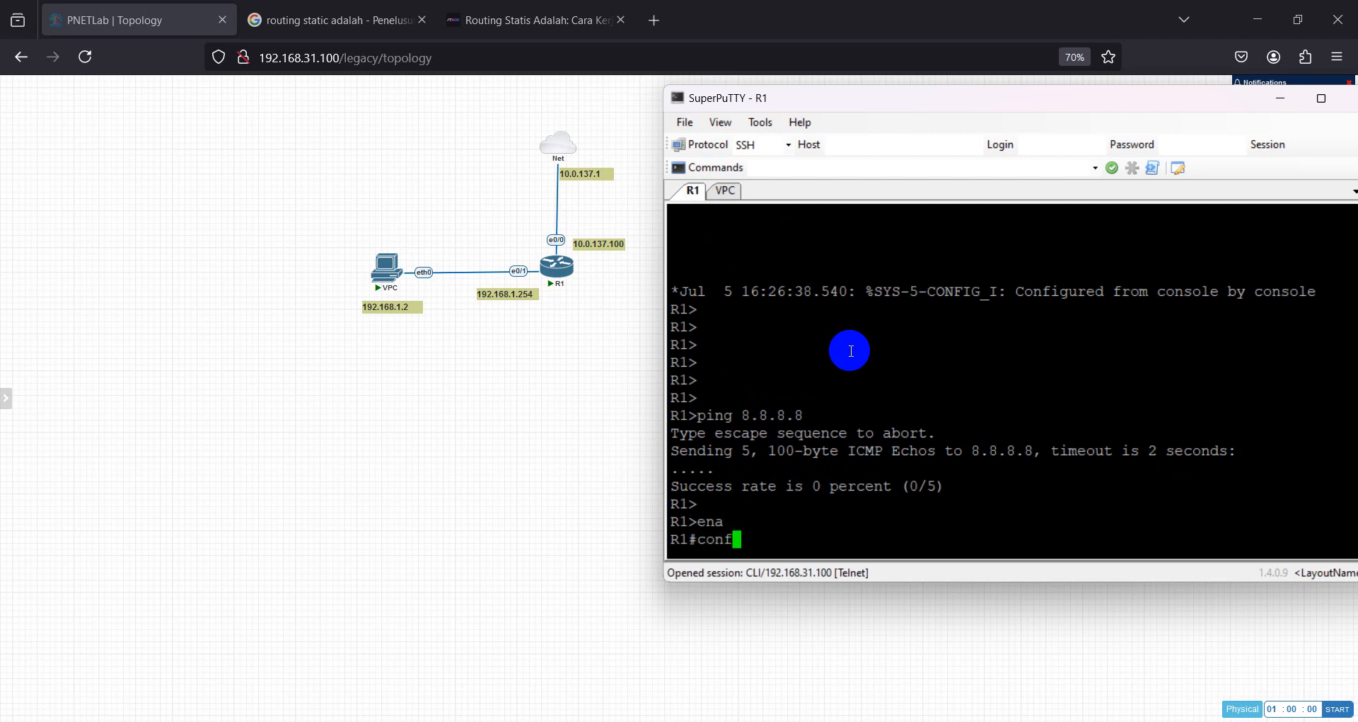
{"action": "type", "text": " t"}
{"action": "key", "text": "Return"}
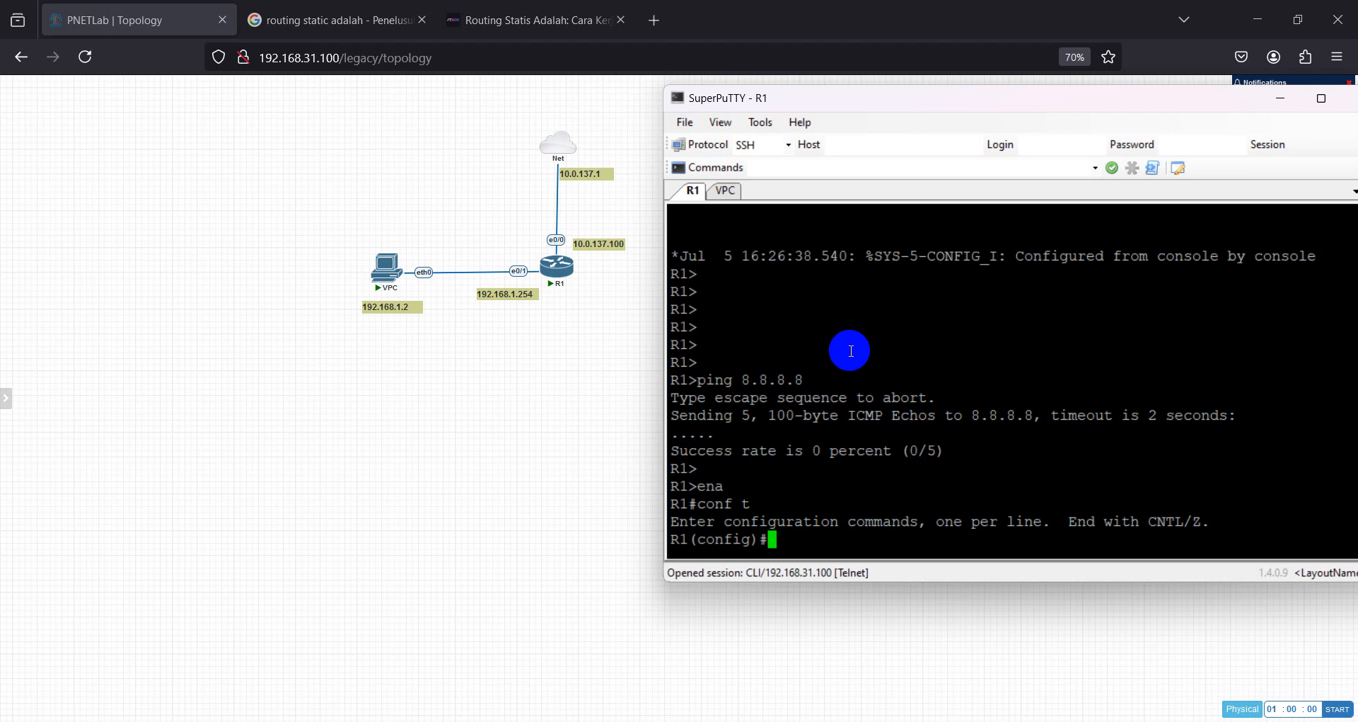
- Add a default route on R1 with "ip route 0.0.0.0 0.0.0.0 10.0.137.1"
{"action": "type", "text": "ip ro"}
{"action": "key", "text": "Tab"}
{"action": "type", "text": "ute"}
{"action": "key", "text": "Tab"}
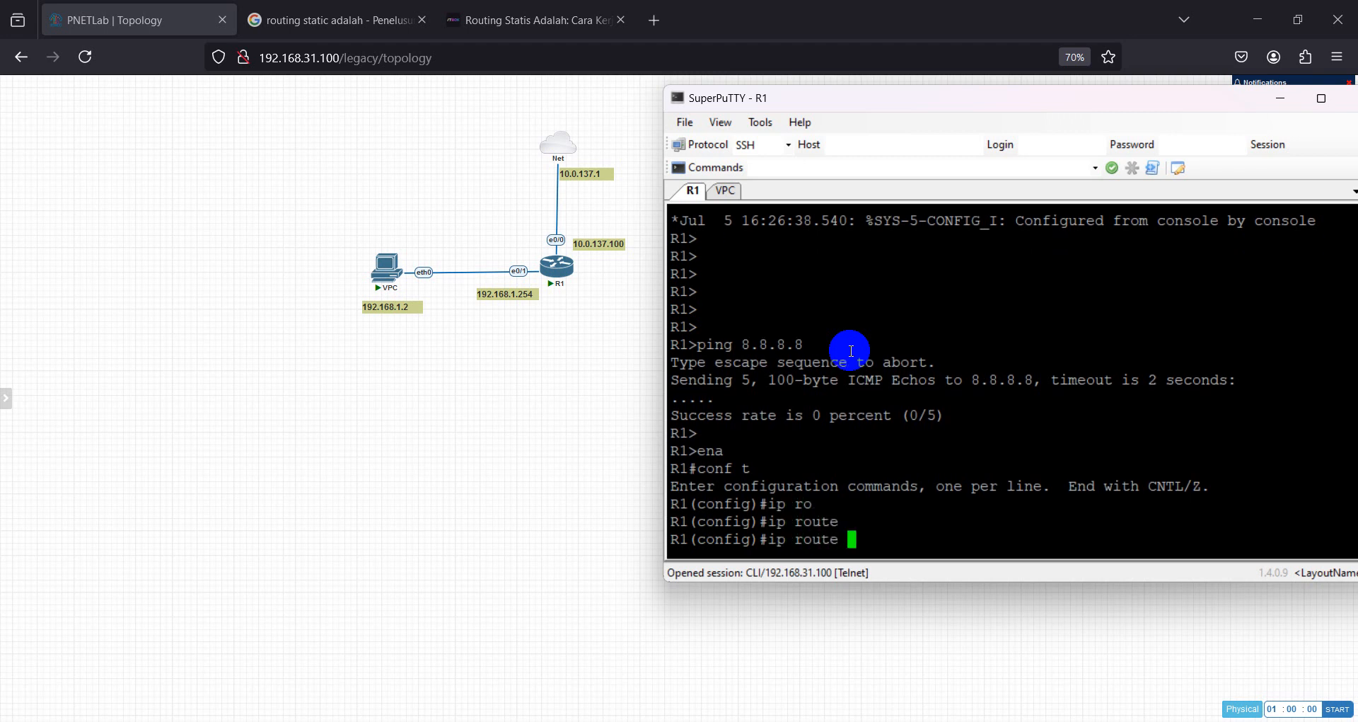
{"action": "type", "text": "0.0.0.0 0.0.0.0"}
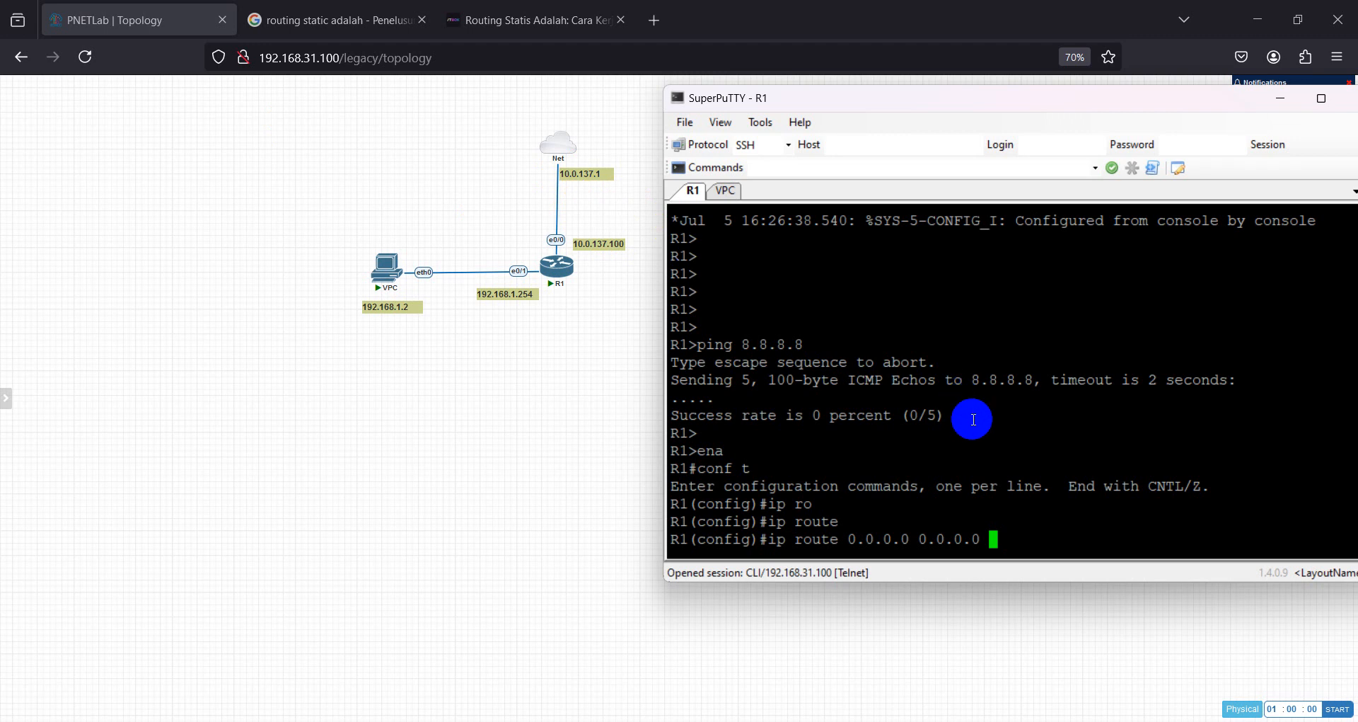
{"action": "type", "text": "10.0.137.1"}
{"action": "key", "text": "Return"}
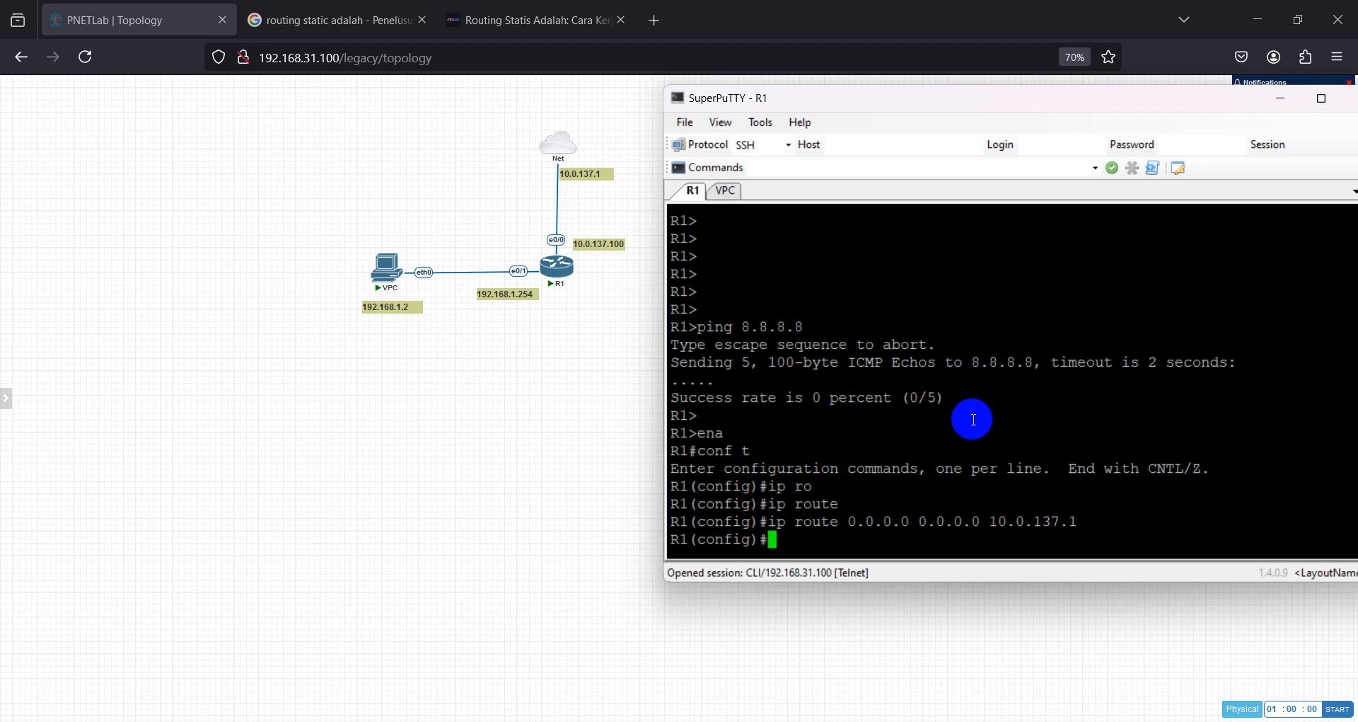
- Return to the VPC console and repeat the ping to 8.8.8.8
{"action": "left_click", "coordinate": [727, 199]}
{"action": "key", "text": "Return"}
{"action": "key", "text": "Return"}
{"action": "key", "text": "Up"}
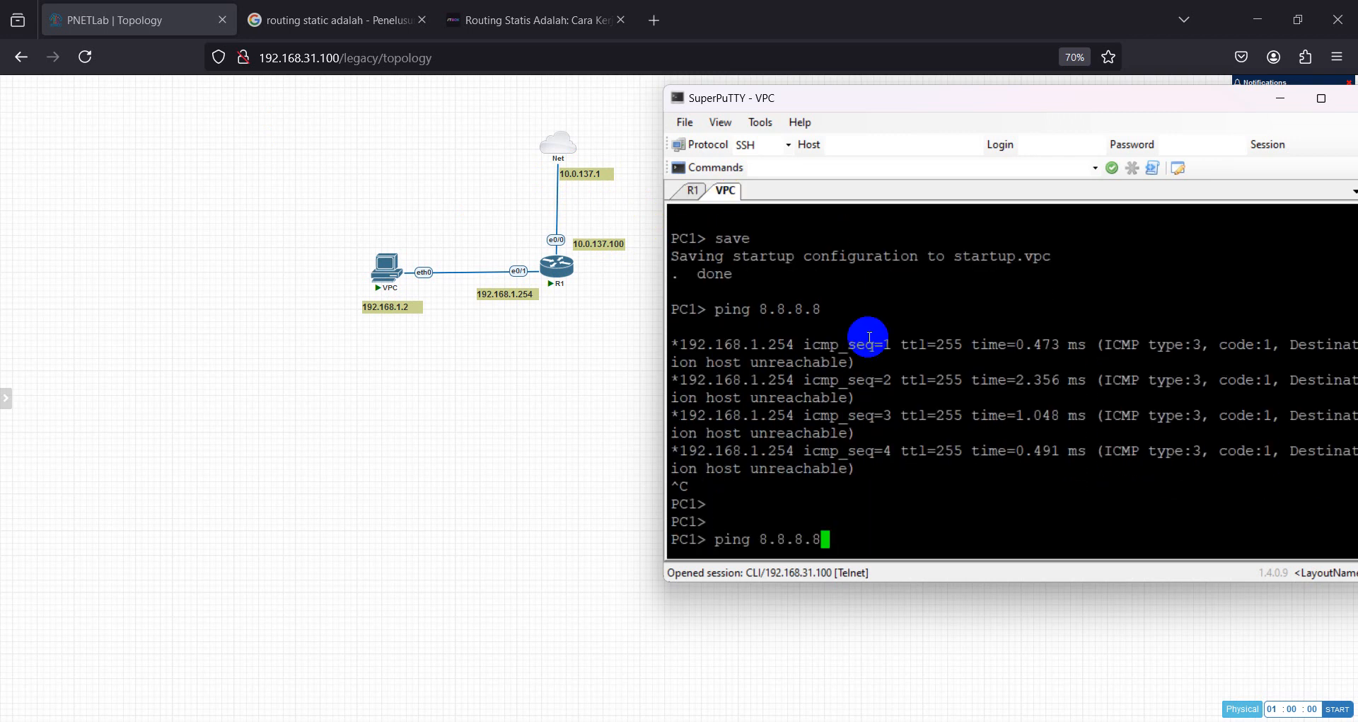
{"action": "key", "text": "Return"}
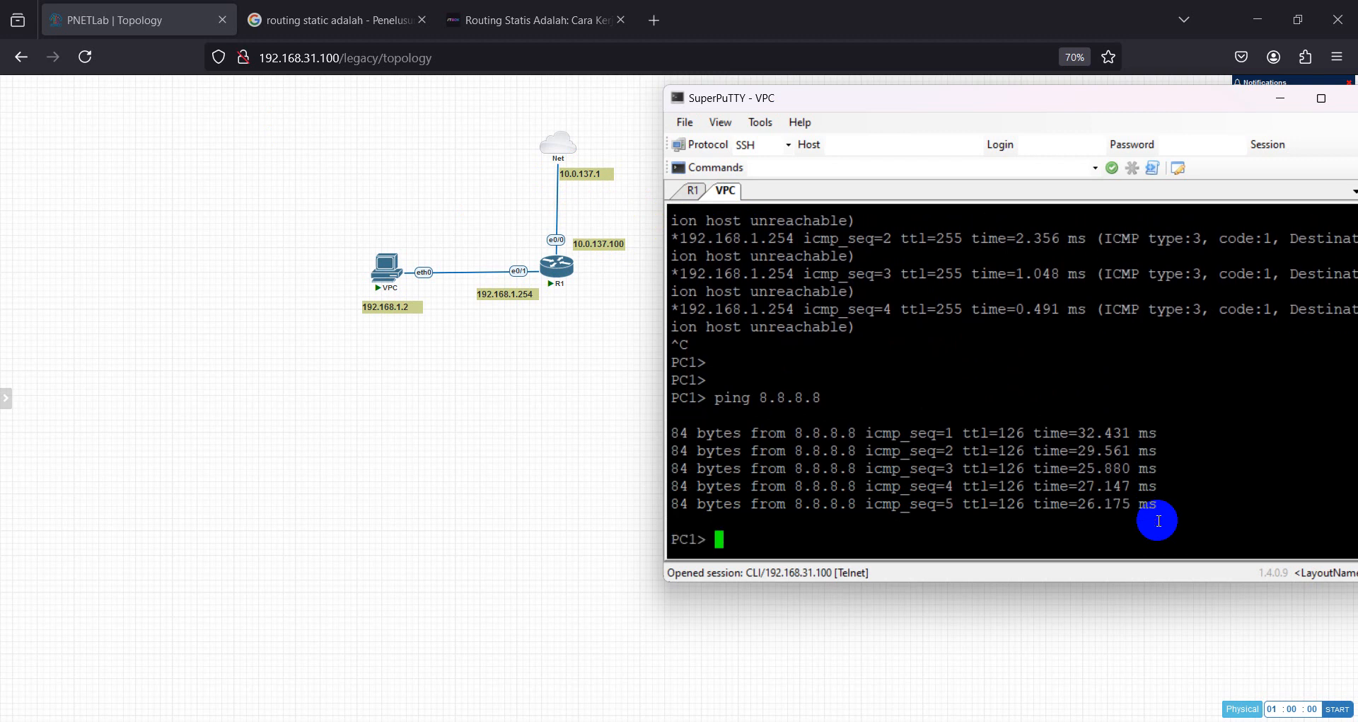
- Ping 1.1.1.1 from the VPC, correcting the address's trailing dot, and stop after a few replies
{"action": "type", "text": "ping 1.1.1.1."}
{"action": "key", "text": "Return"}
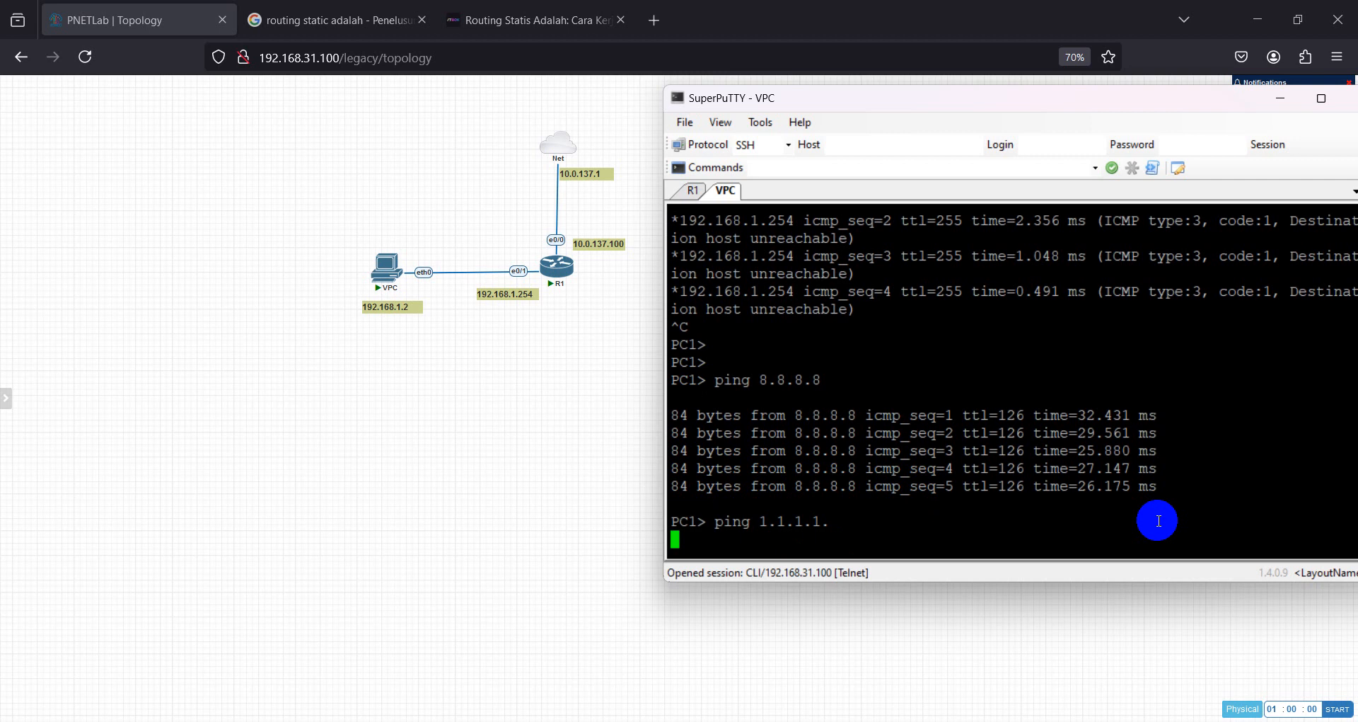
{"action": "key", "text": "Return"}
{"action": "key", "text": "Up"}
{"action": "key", "text": "BackSpace"}
{"action": "key", "text": "Return"}
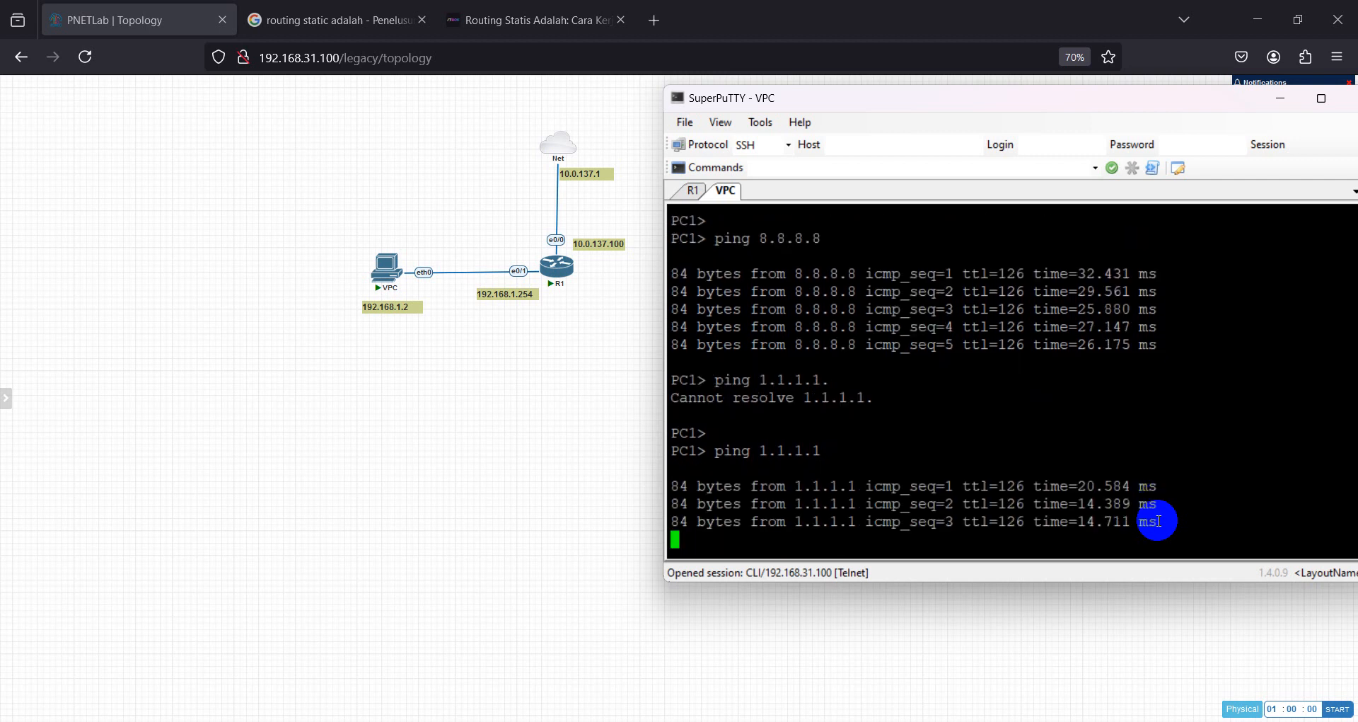
{"action": "key", "text": "ctrl+c"}
- Ping kompas.com from the VPC and highlight the command with its replies
{"action": "type", "text": "ping "}
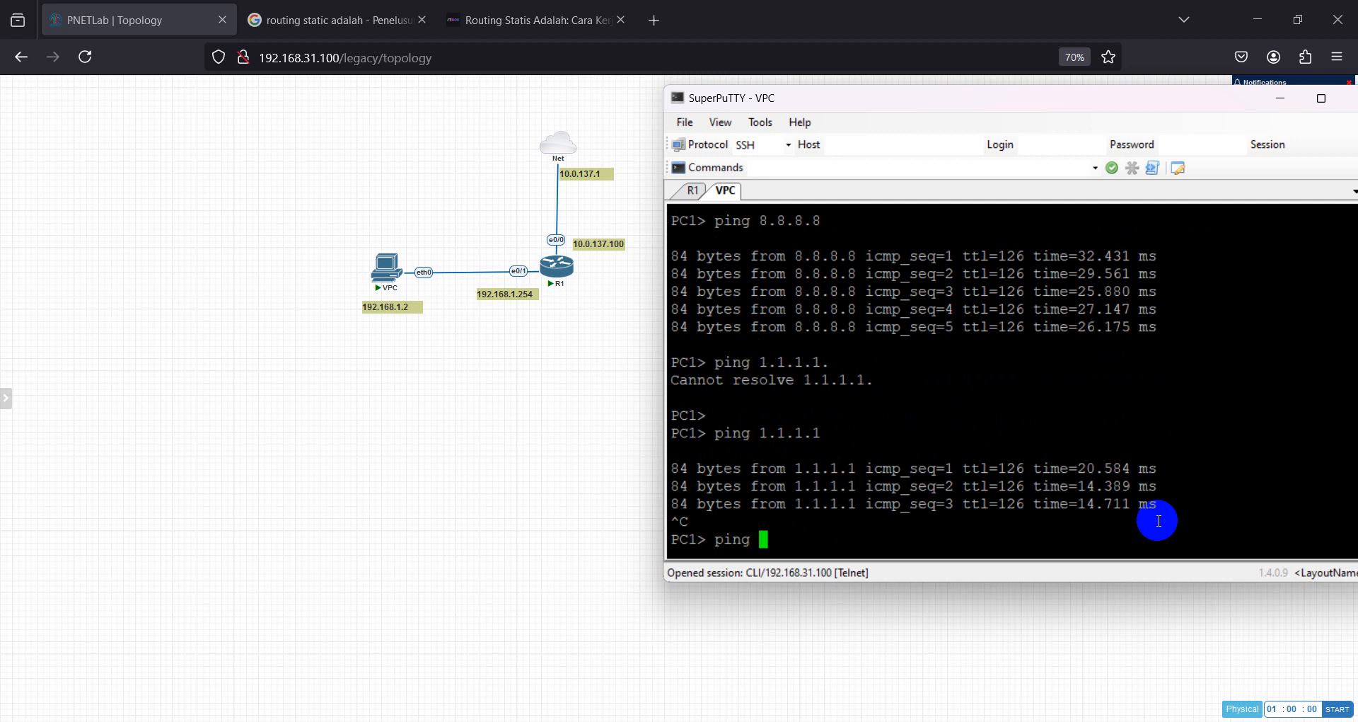
{"action": "type", "text": "kompas.com"}
{"action": "key", "text": "Return"}
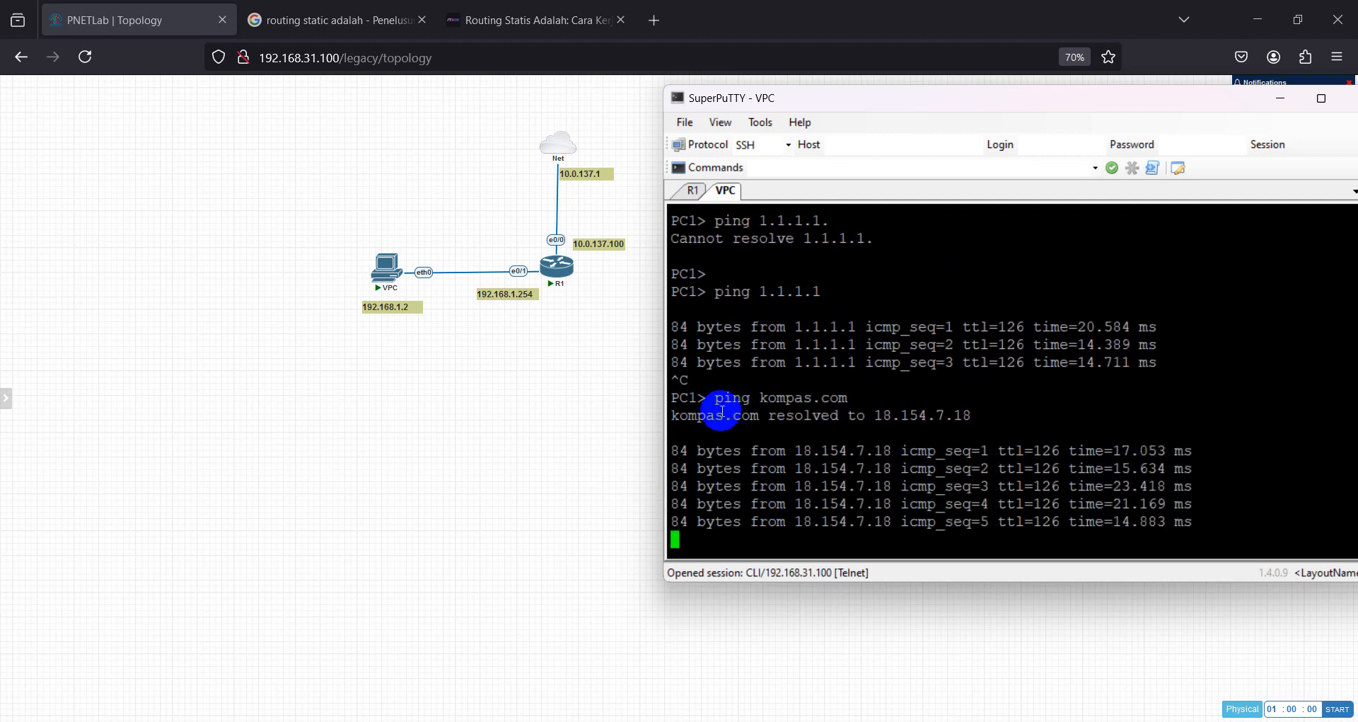
{"action": "left_click_drag", "start_coordinate": [688, 397], "coordinate": [1198, 494]}
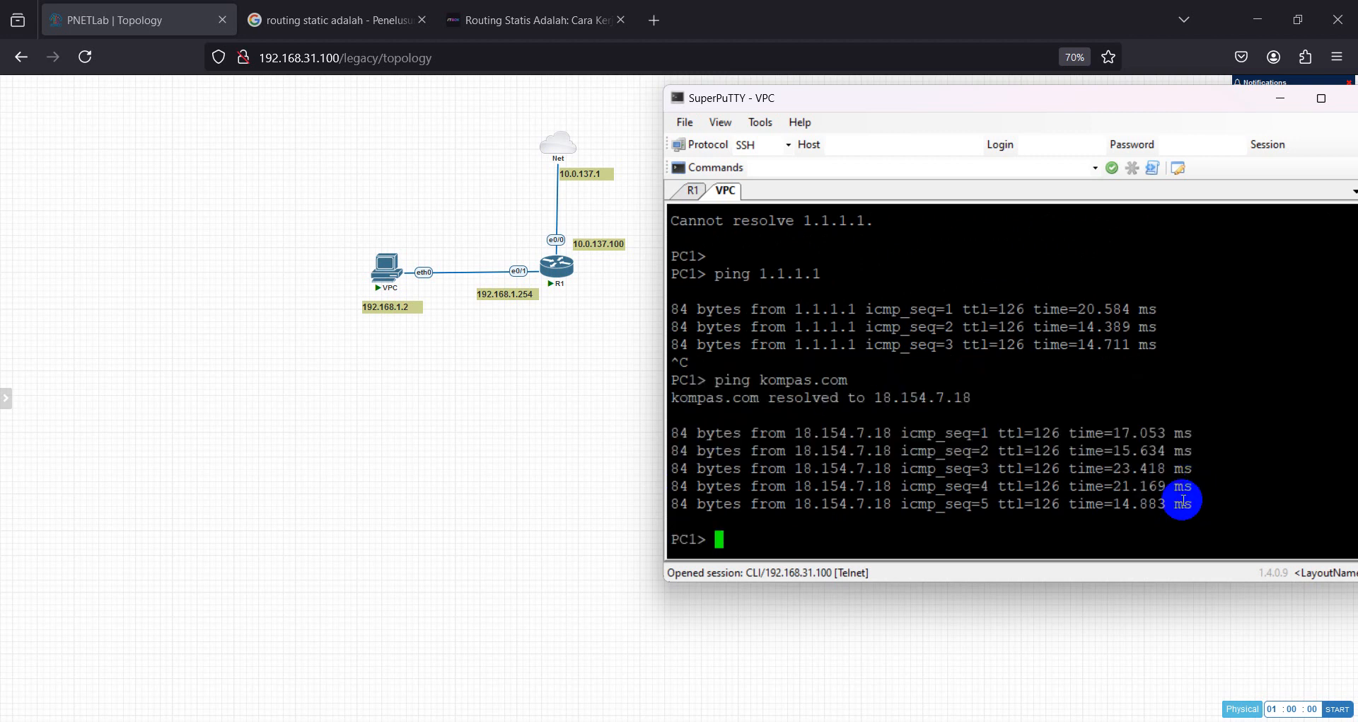